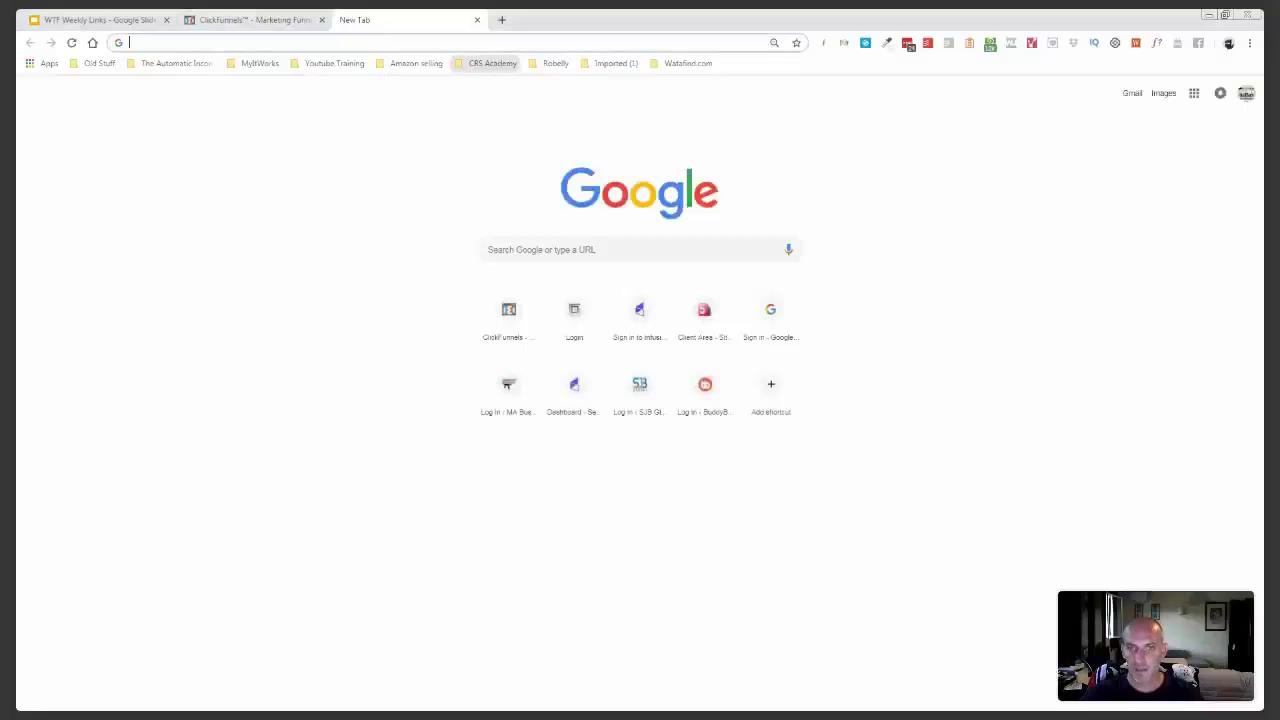
# - Load e.ggtimer.com and start a 45-minute countdown
pyautogui.write('e.ggtimer.com')
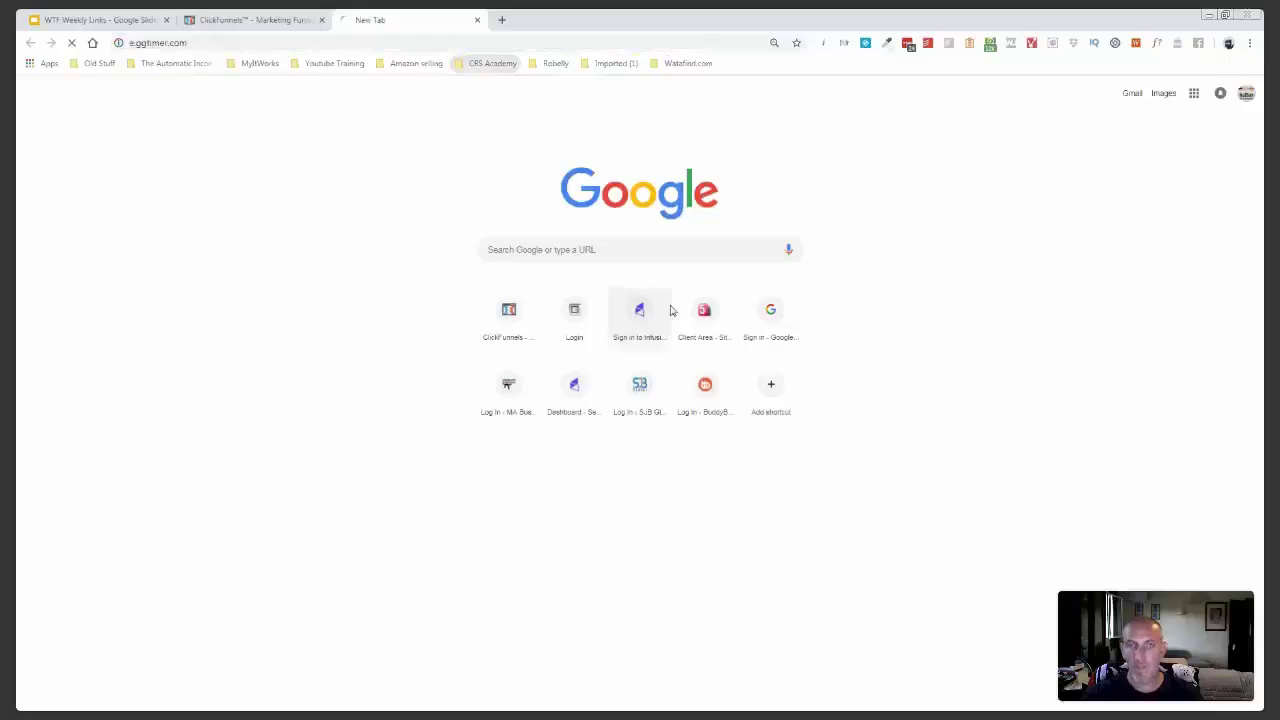
pyautogui.press('Return')
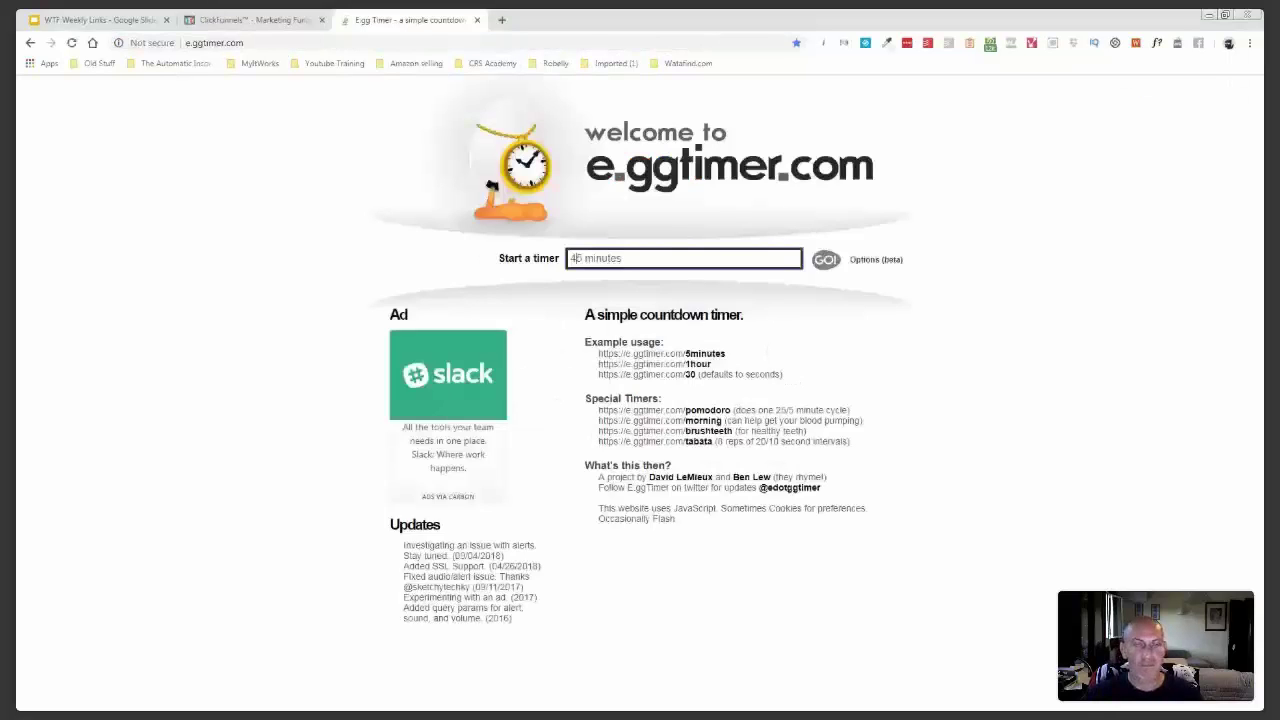
pyautogui.press('Return')
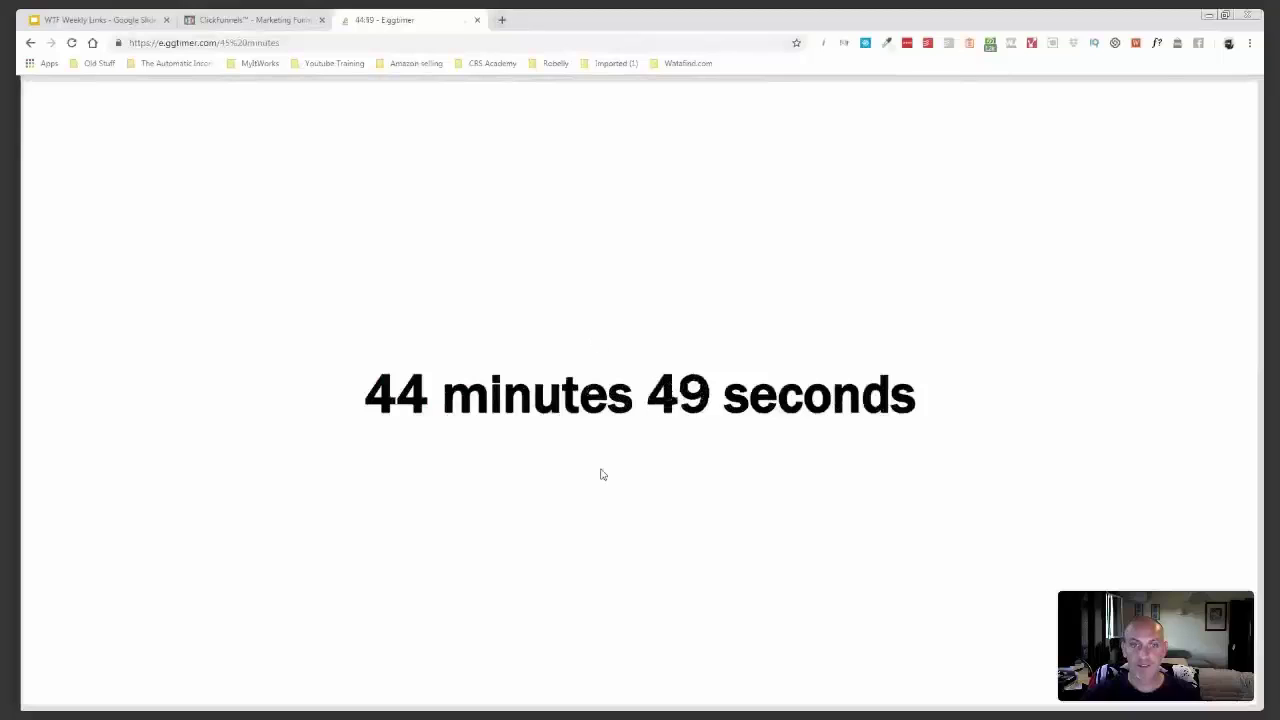
# - Close the countdown tab, reopen e.ggtimer.com in a new tab, and return to ClickFunnels
pyautogui.click(478, 20)
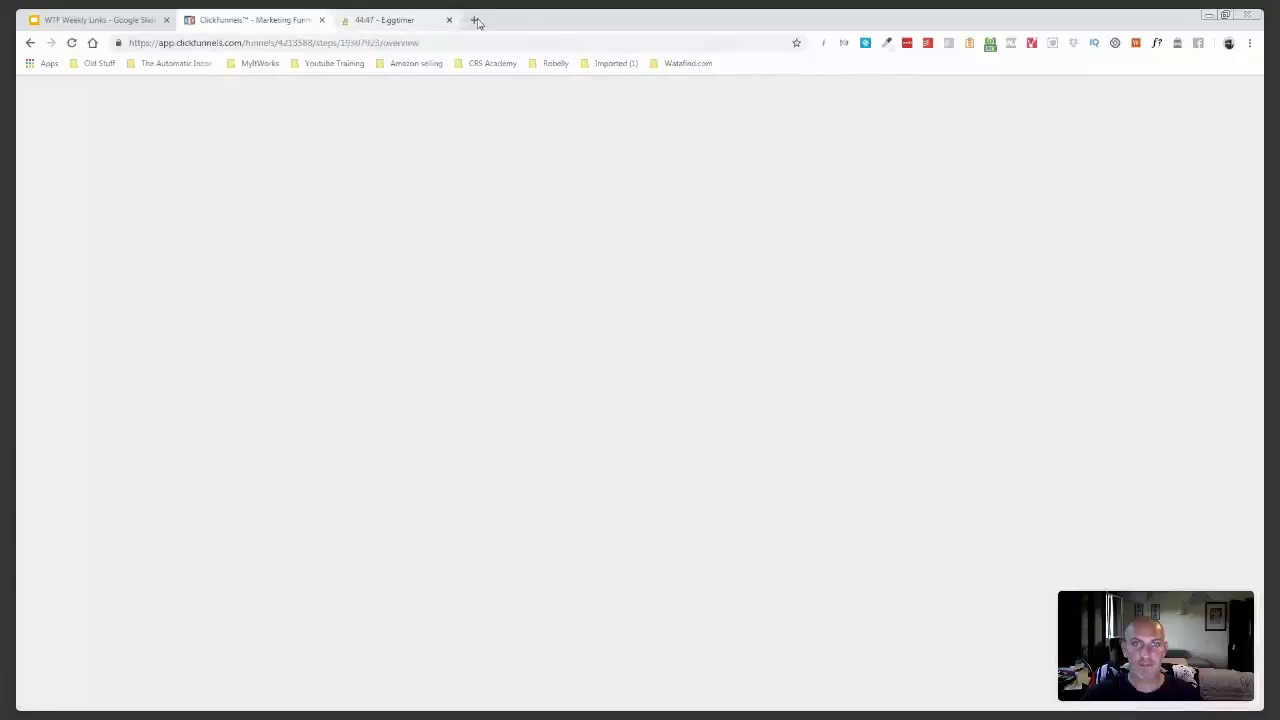
pyautogui.click(476, 20)
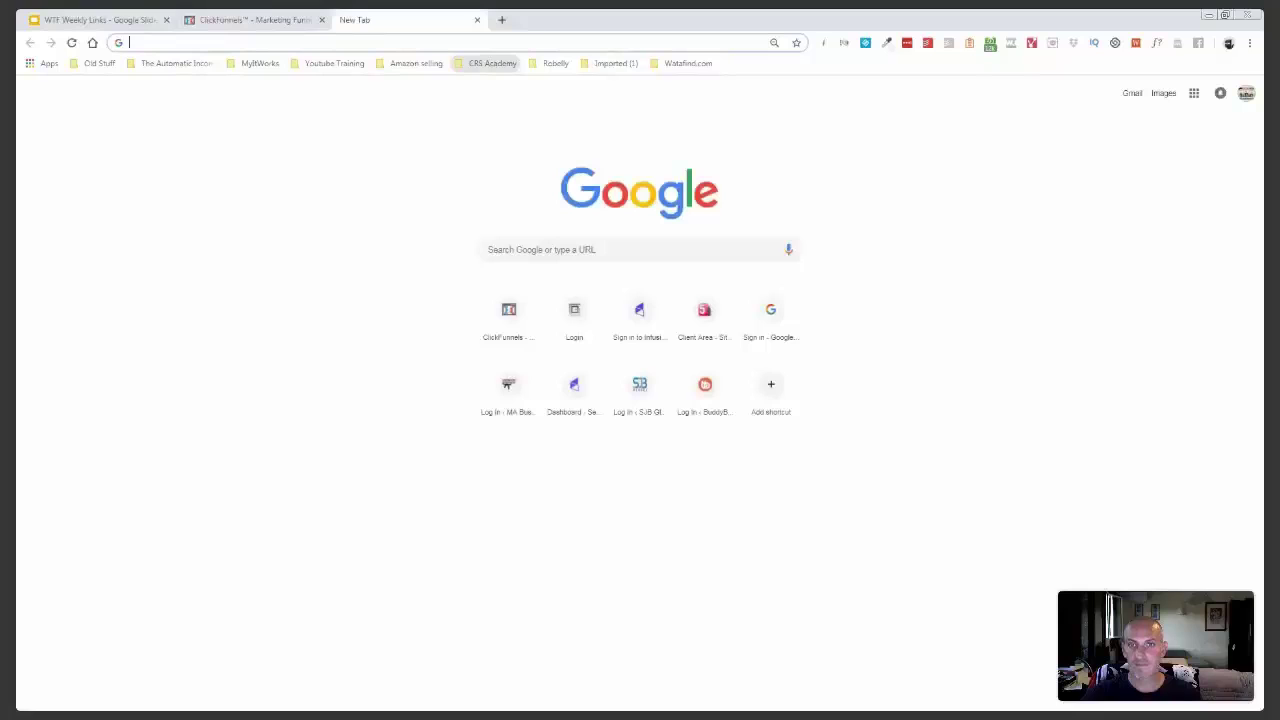
pyautogui.write('e')
pyautogui.press('Return')
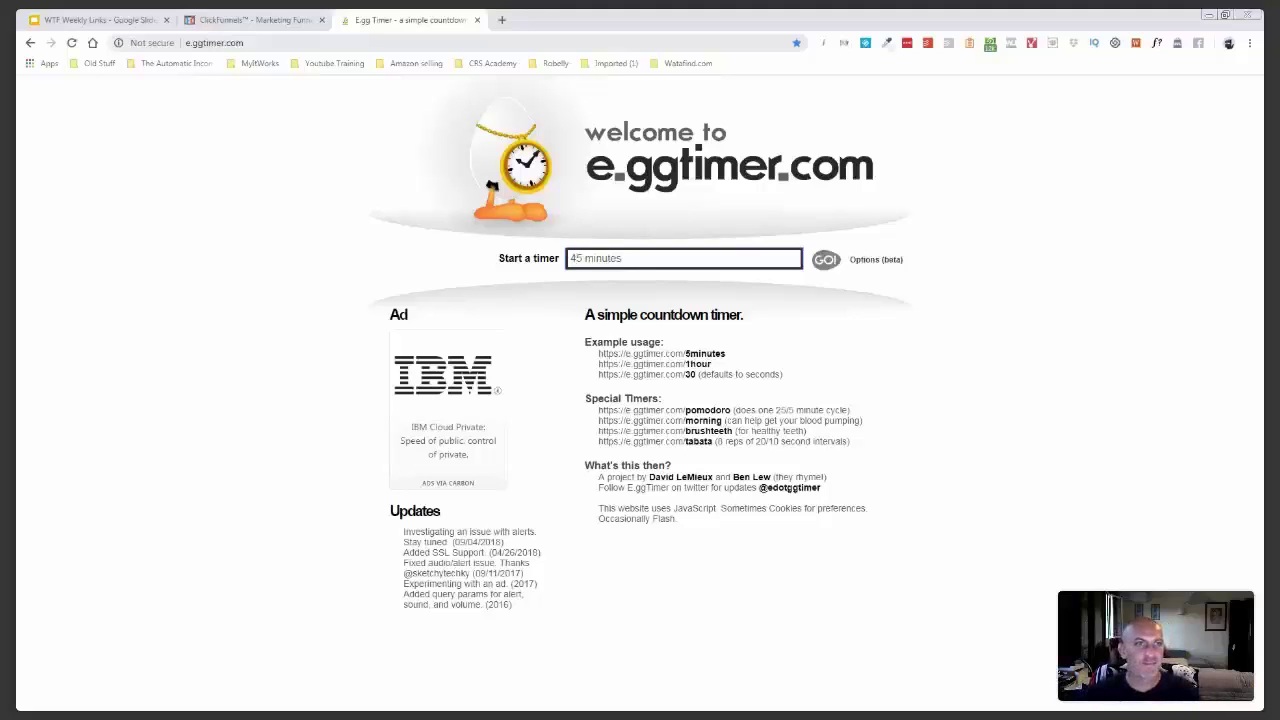
pyautogui.click(221, 21)
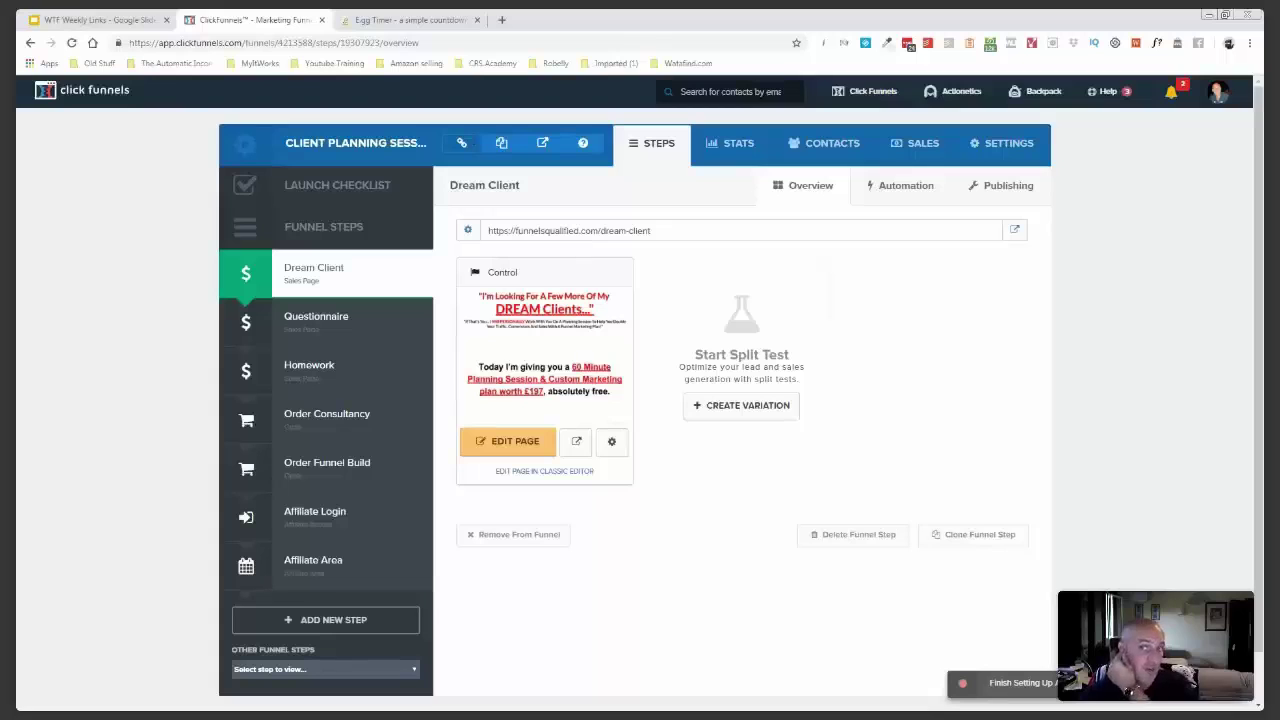
# - Preview the Dream Client page, play its embedded video, and scroll to the Apply button
pyautogui.click(578, 443)
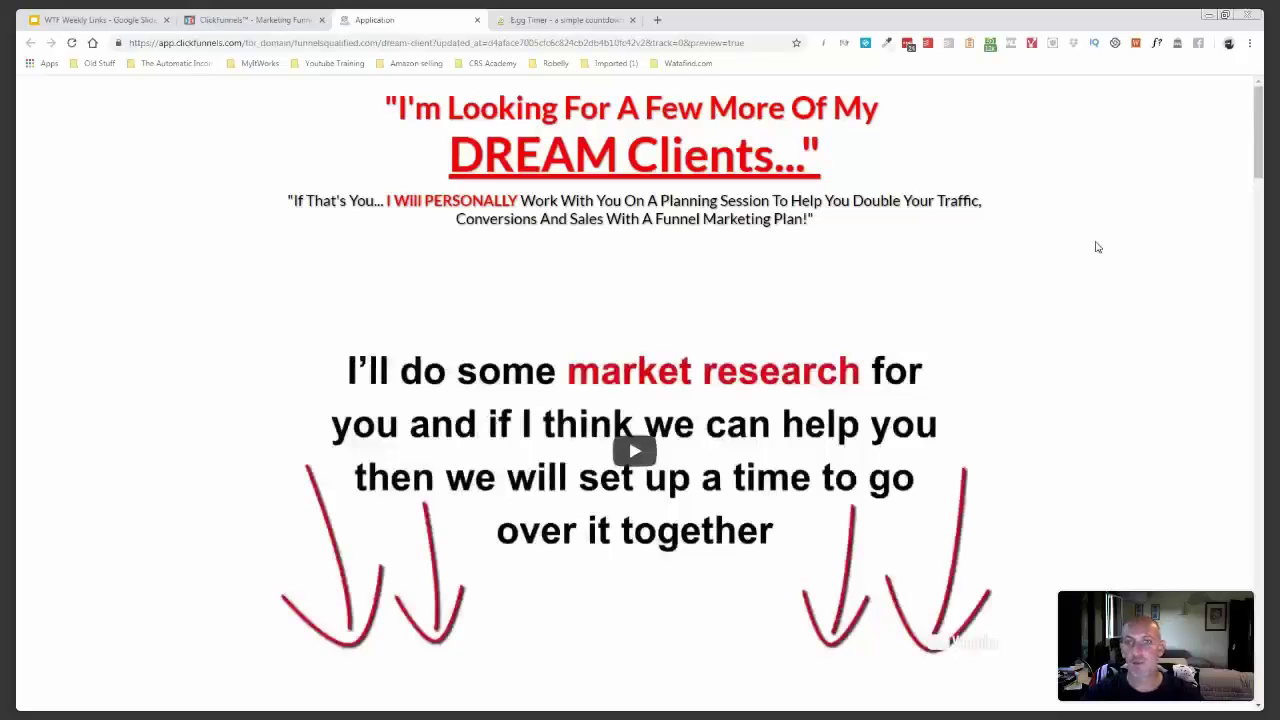
pyautogui.scroll(-1, 636, 390)
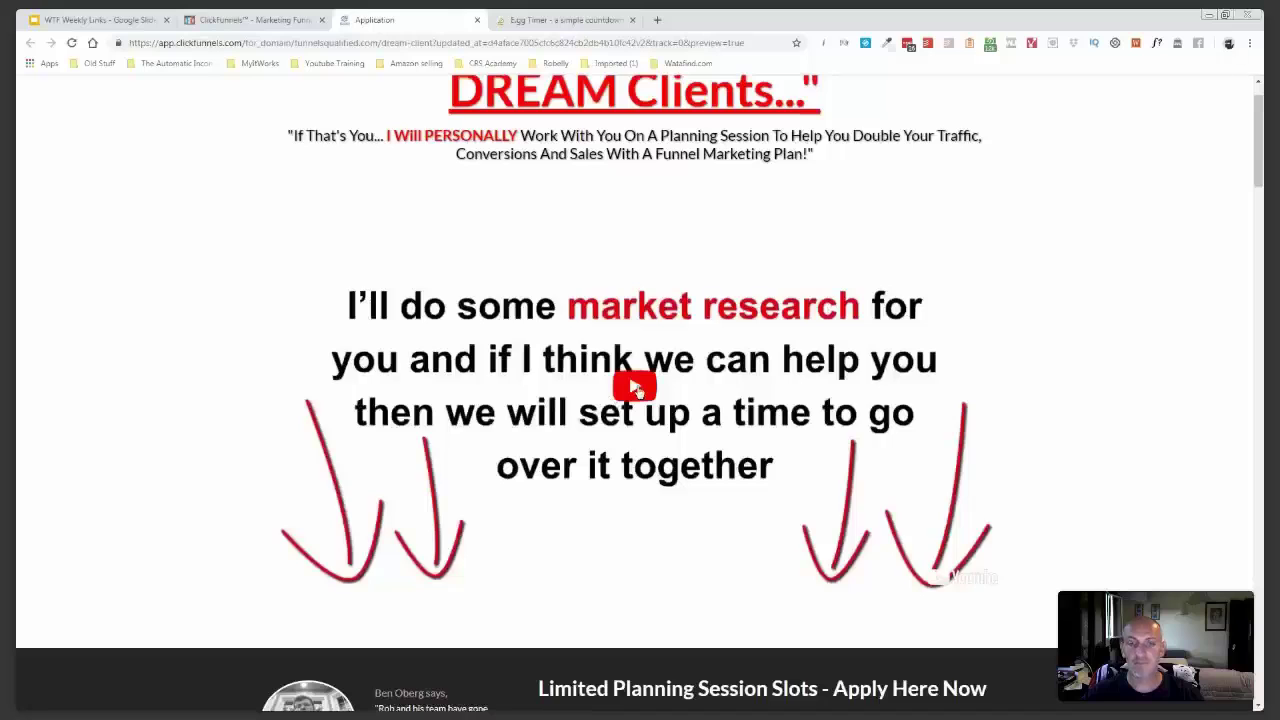
pyautogui.click(636, 390)
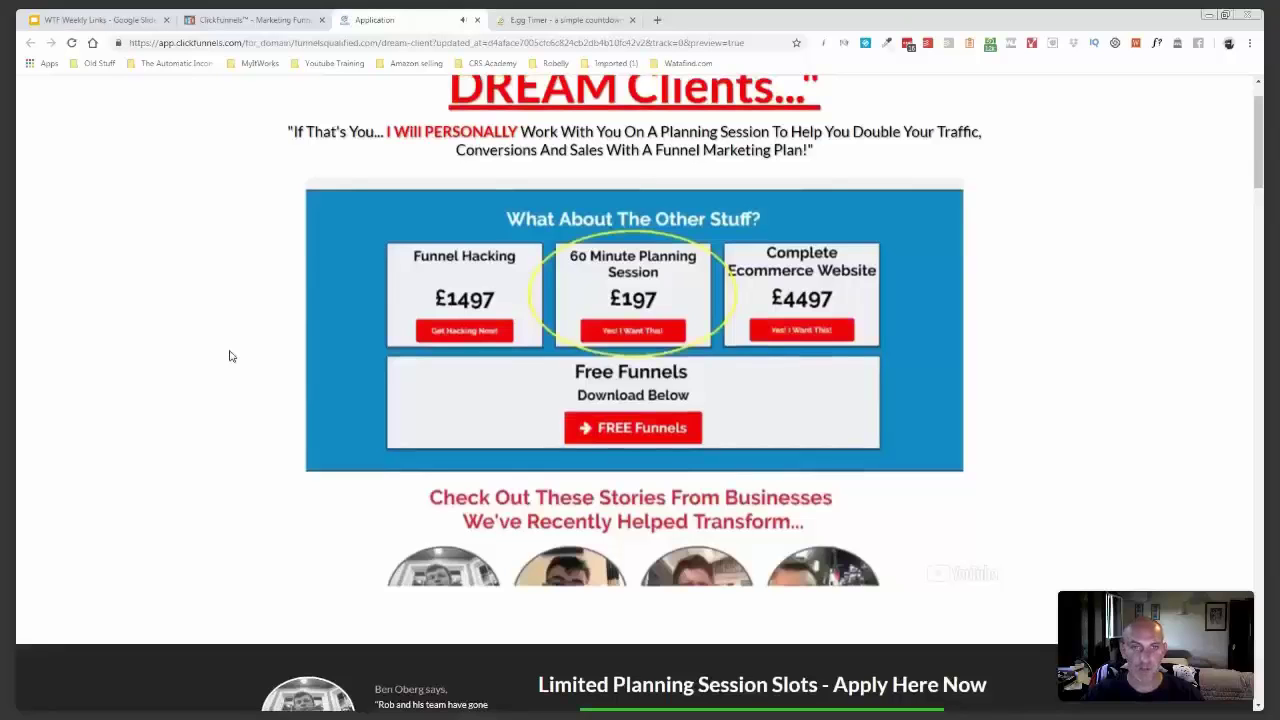
pyautogui.scroll(-3, 229, 356)
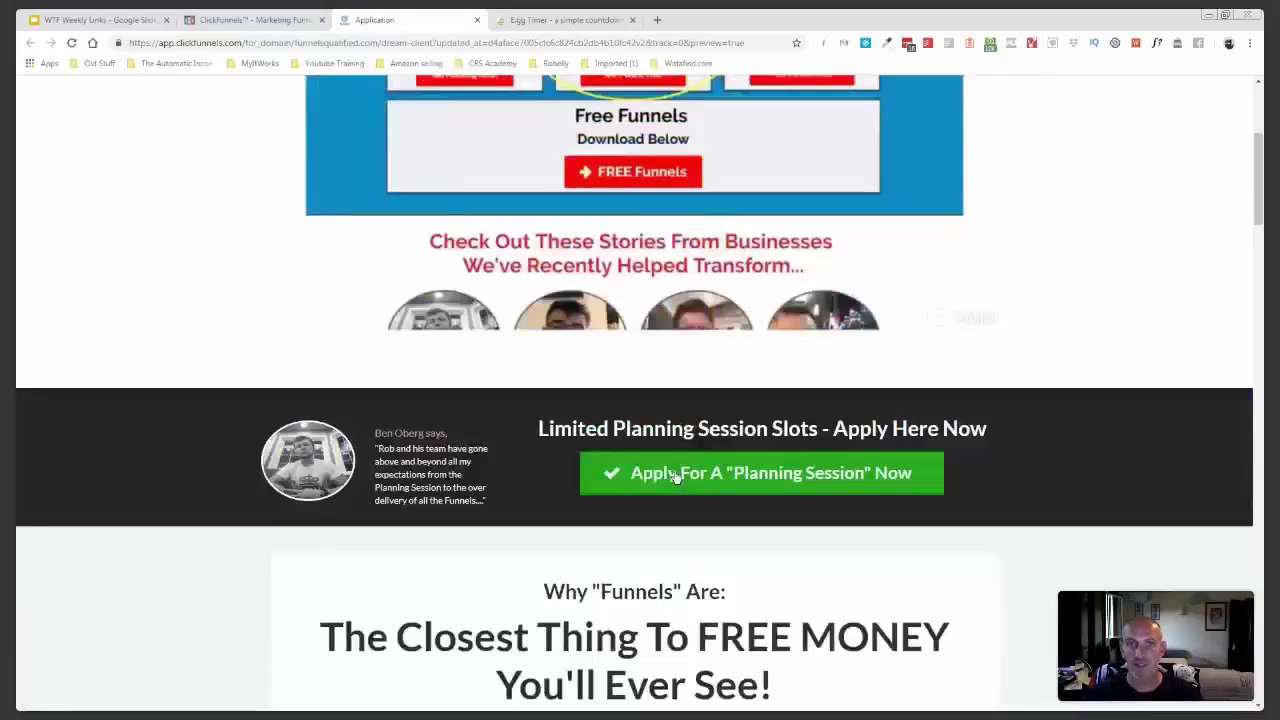
pyautogui.click(675, 477)
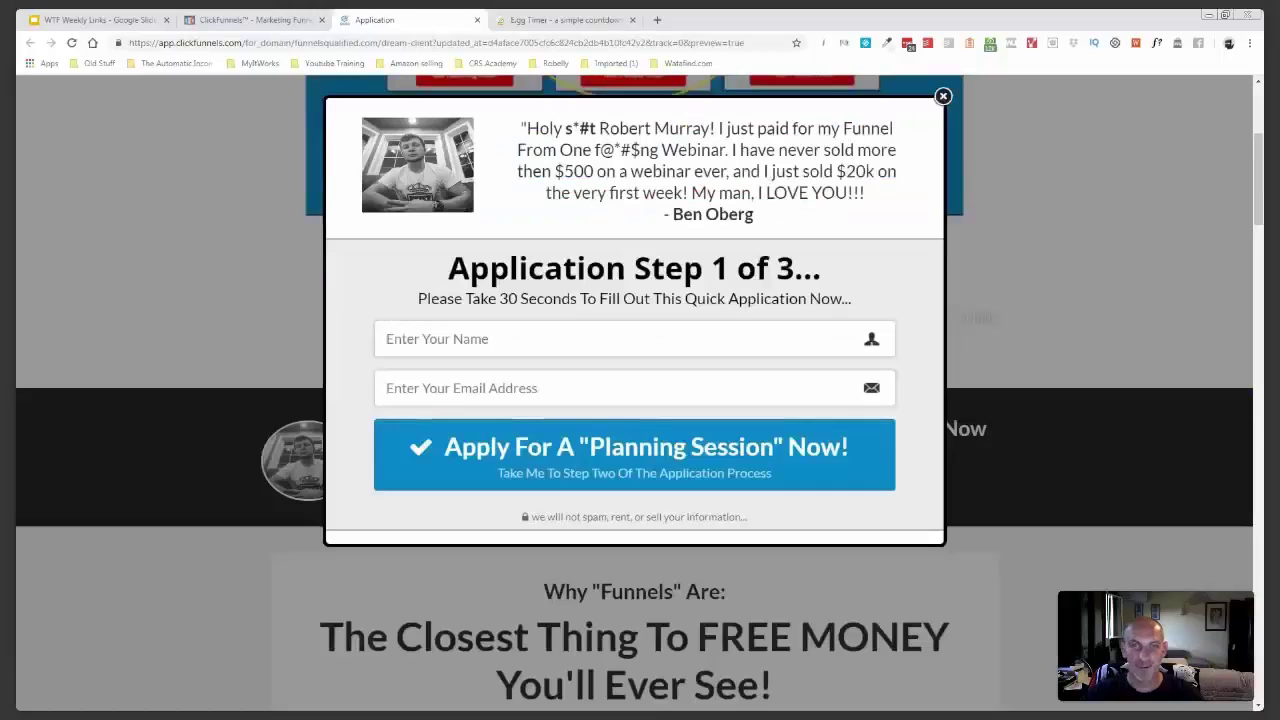
pyautogui.moveTo(527, 128); pyautogui.dragTo(597, 128)
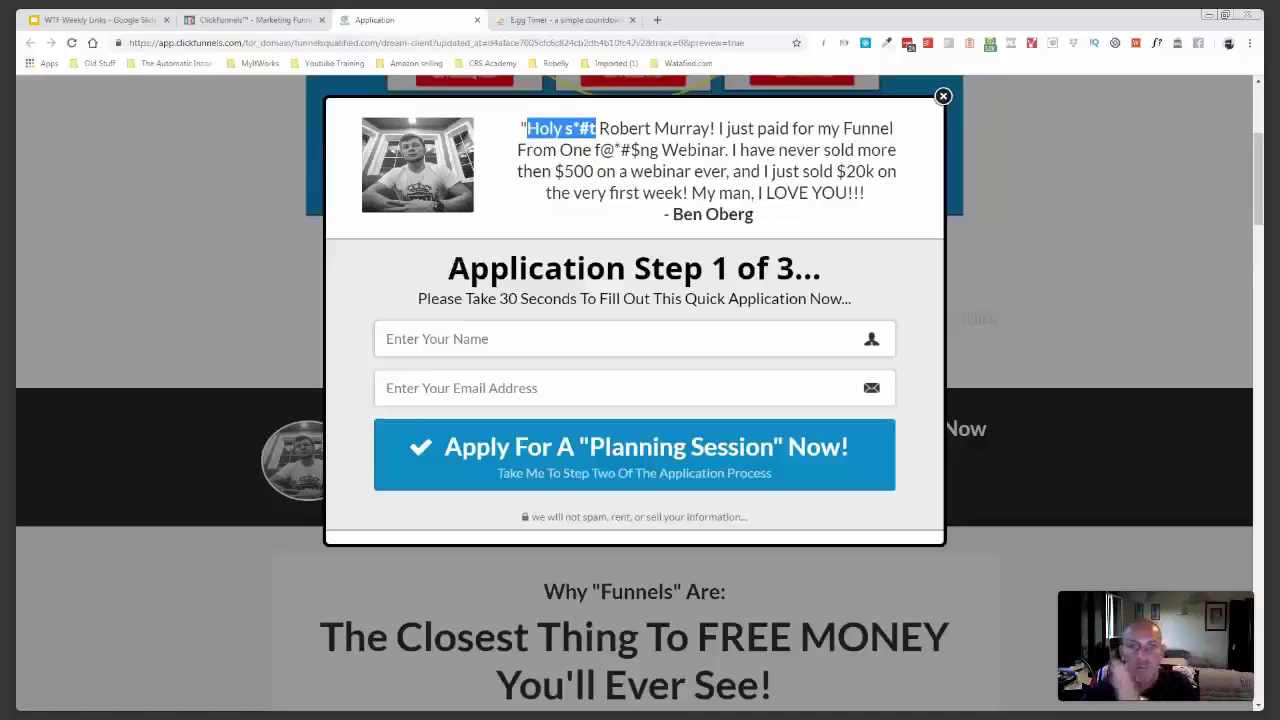
pyautogui.scroll(-1, 1071, 274)
pyautogui.click(1071, 274)
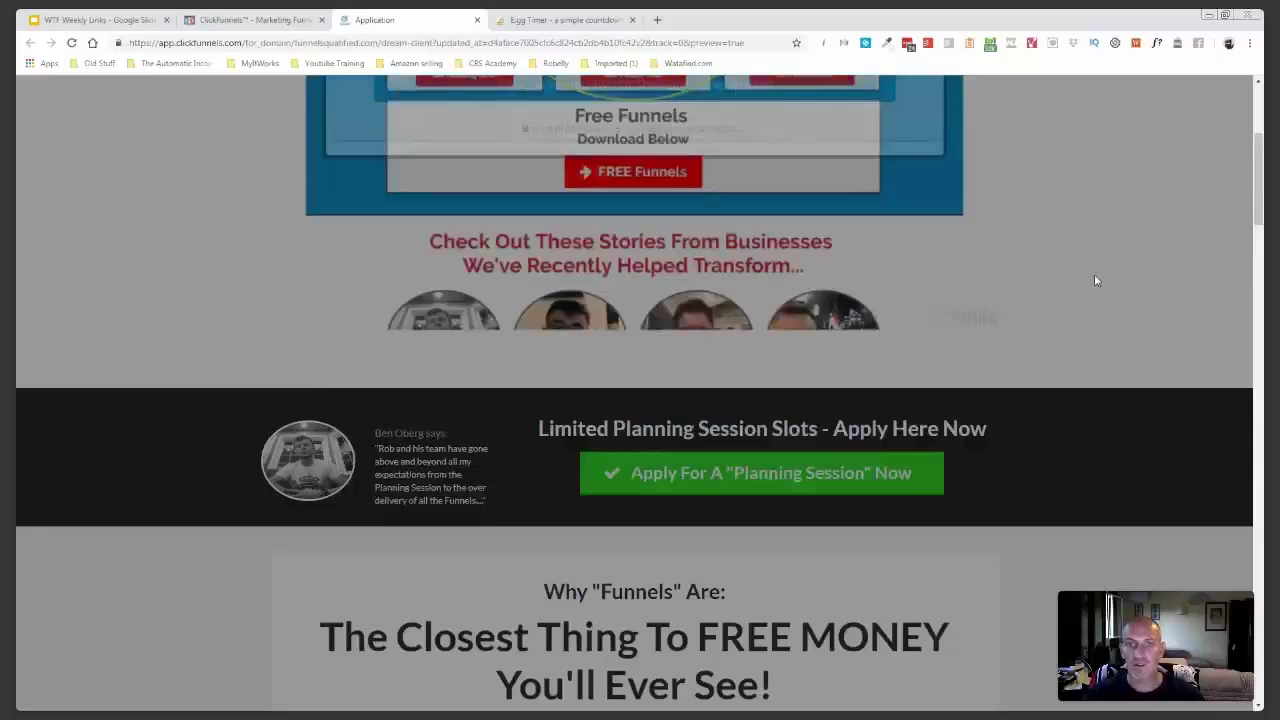
# - Scroll the Dream Client preview down to the footer, then return to the funnel editor tab
pyautogui.scroll(-5, 1094, 281)
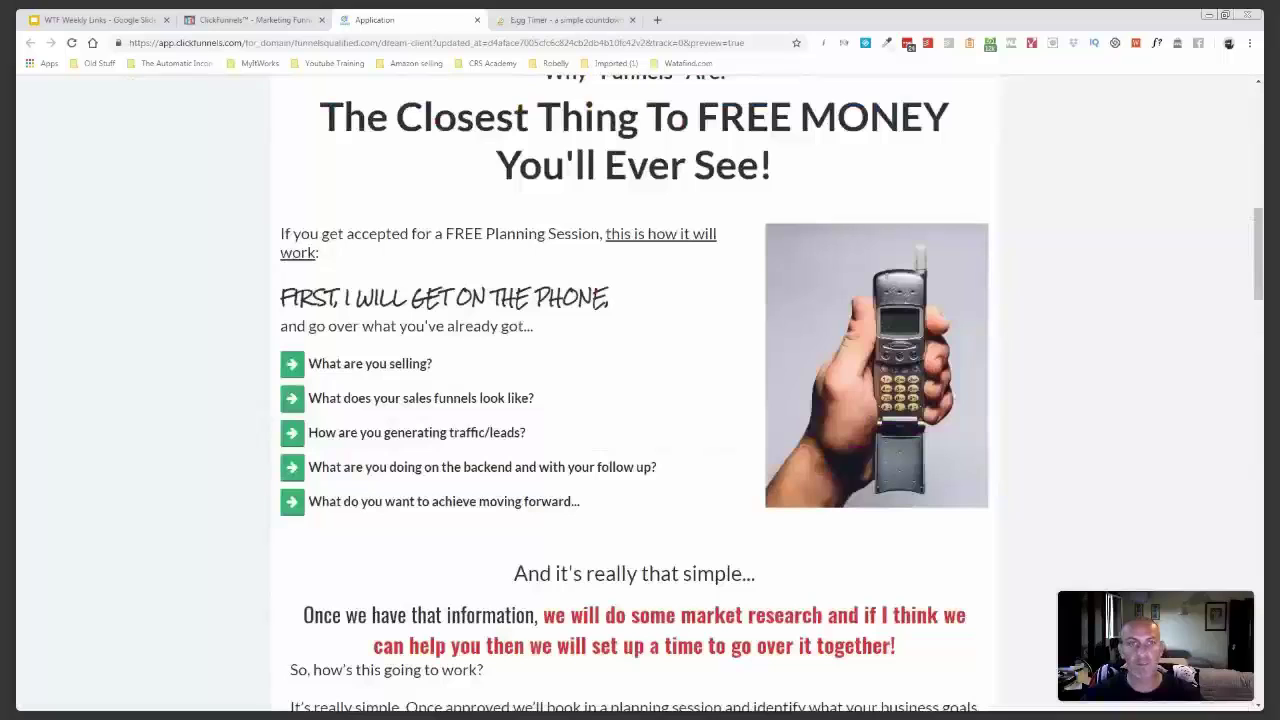
pyautogui.scroll(-3, 634, 390)
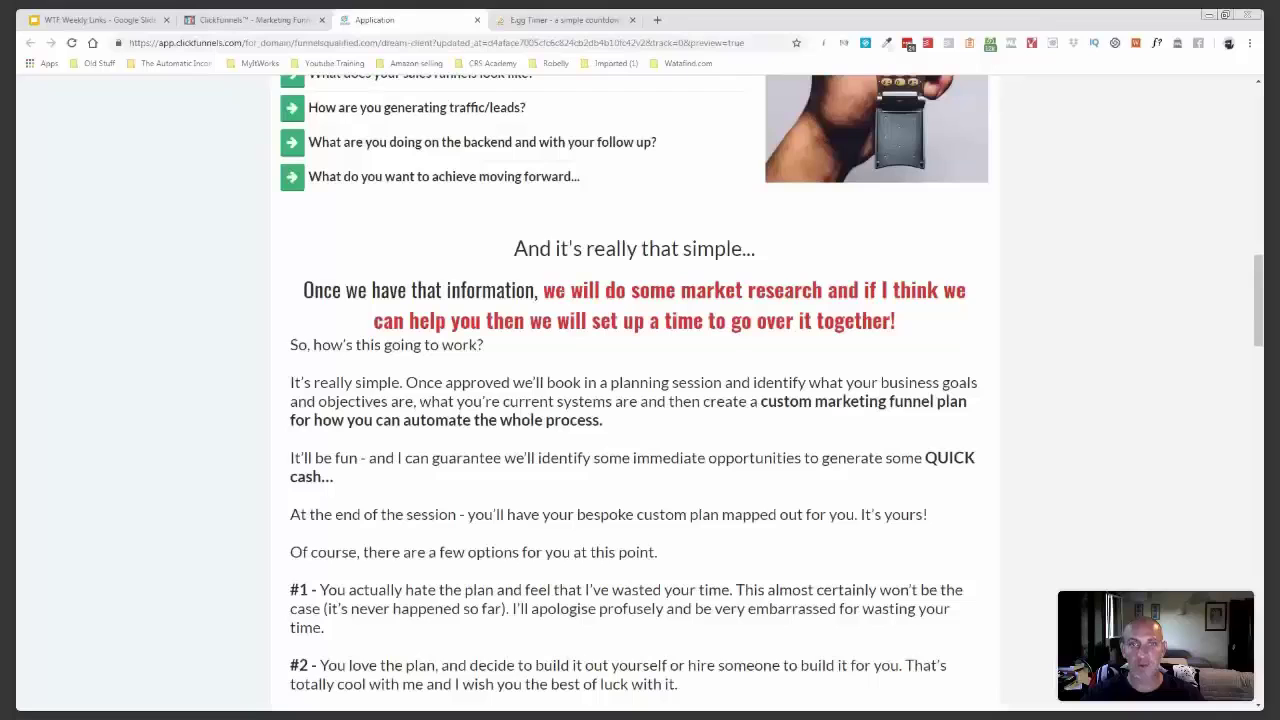
pyautogui.scroll(-15, 535, 302)
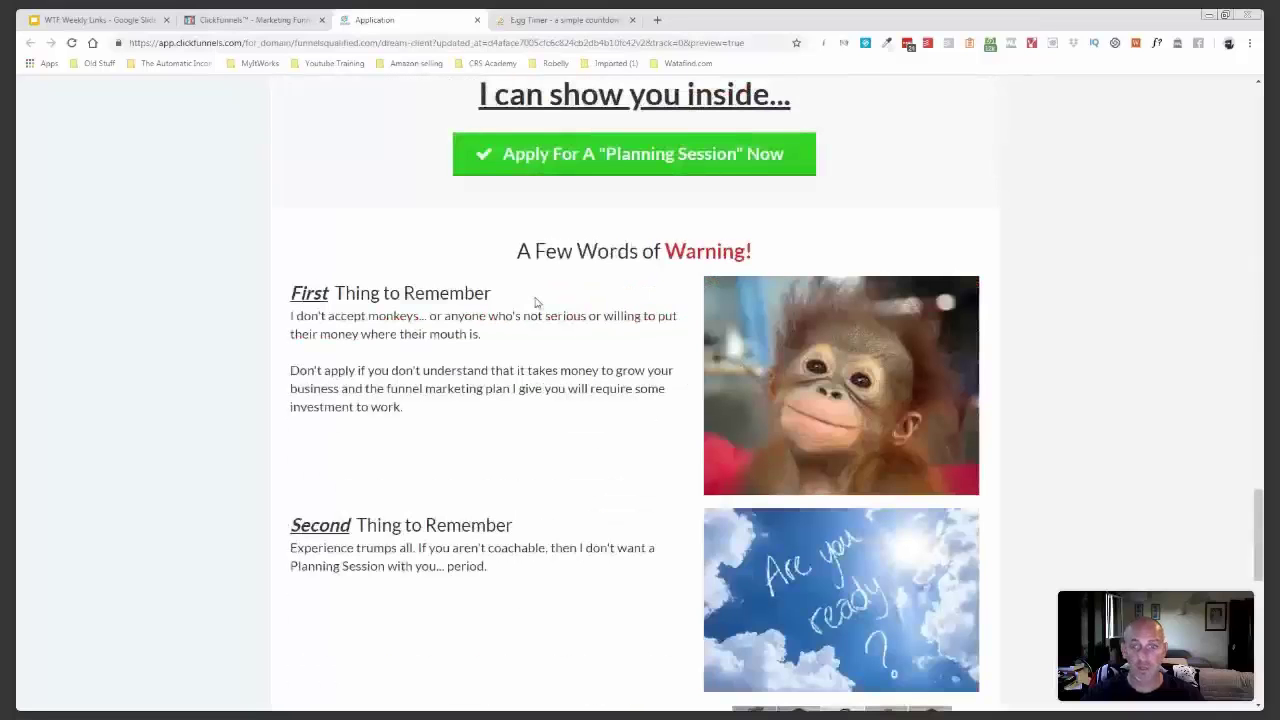
pyautogui.scroll(-15, 452, 319)
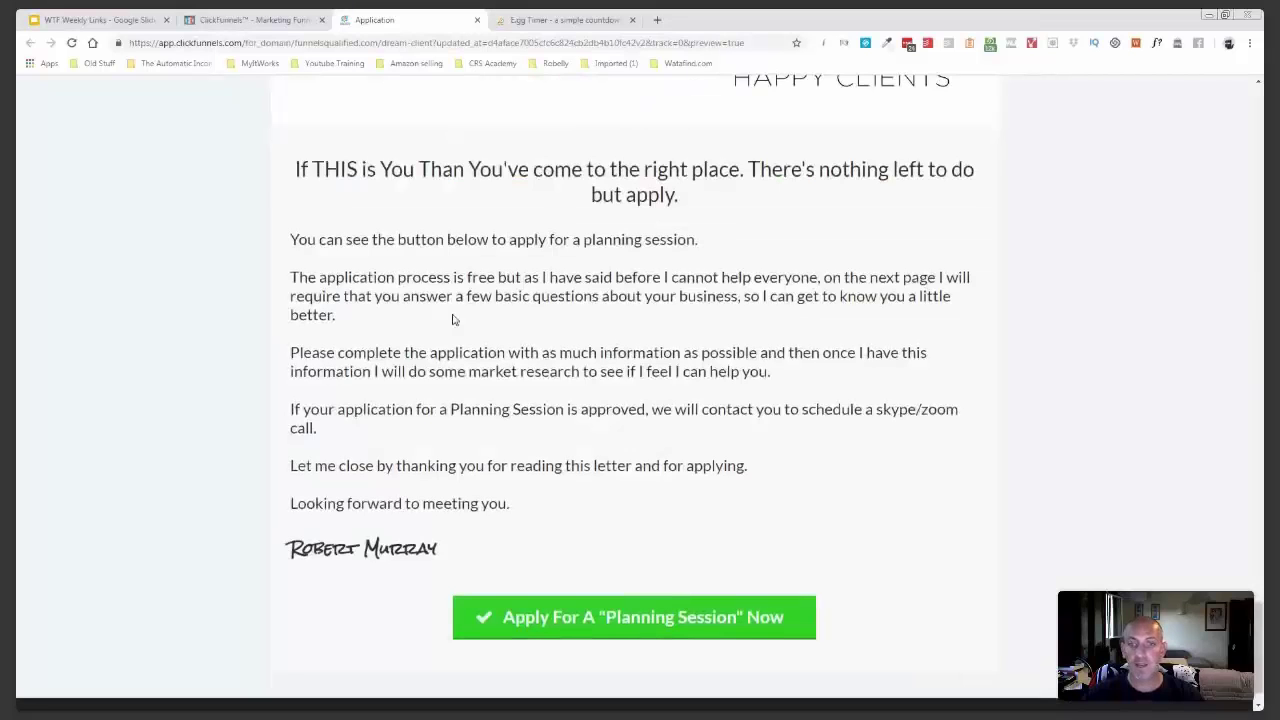
pyautogui.scroll(-1, 452, 319)
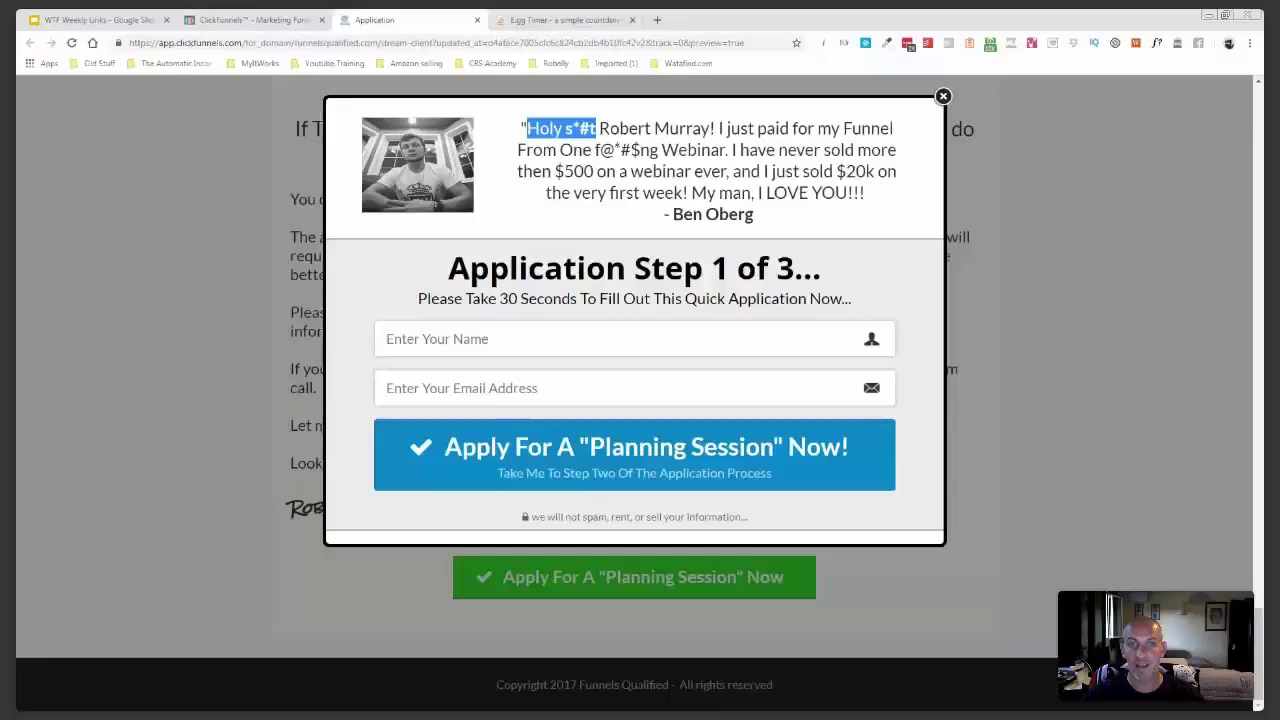
pyautogui.hotkey('ctrl', 'shift', 'Tab')
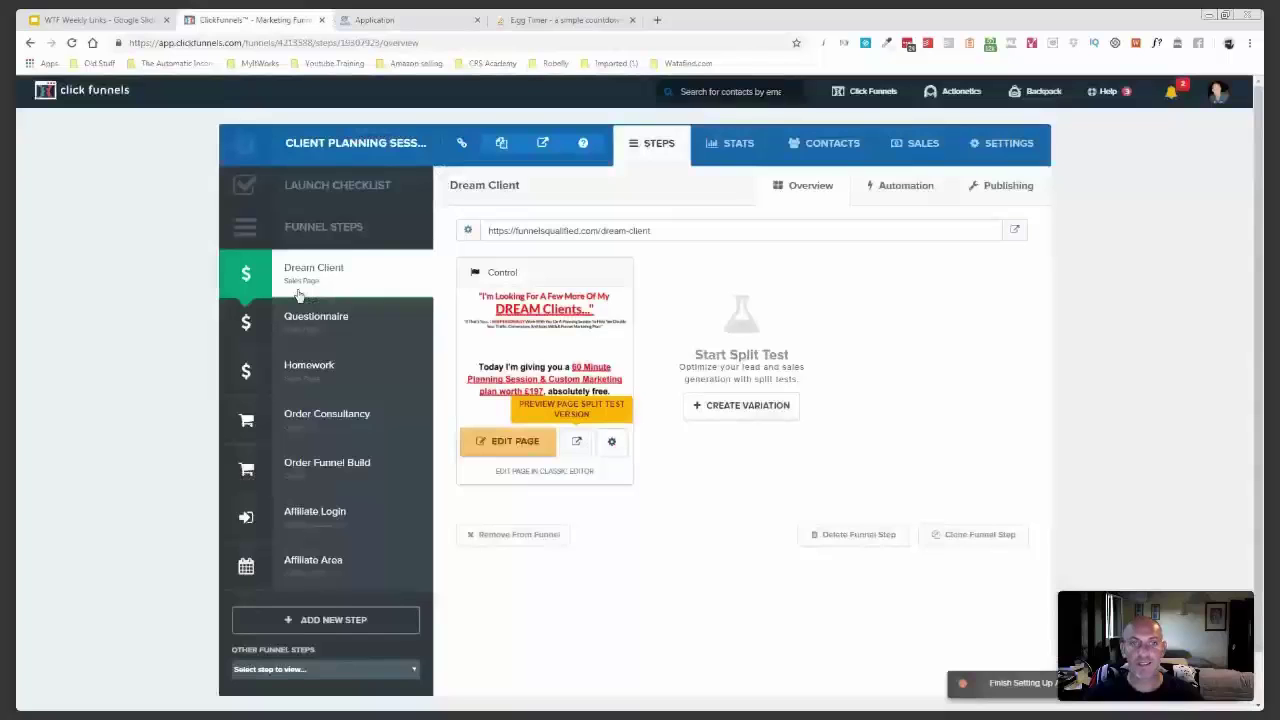
# - Preview the Questionnaire step's 'Complete This Application' form and scroll to its Submit button
pyautogui.click(305, 318)
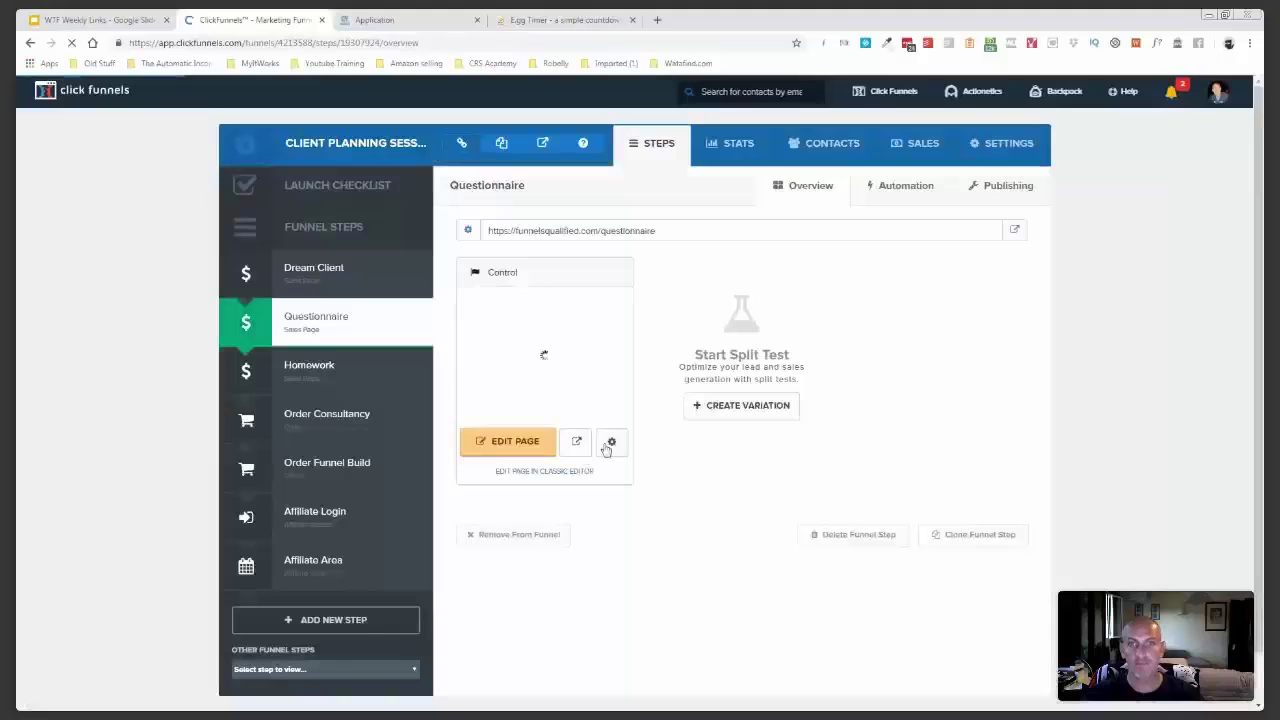
pyautogui.click(577, 441)
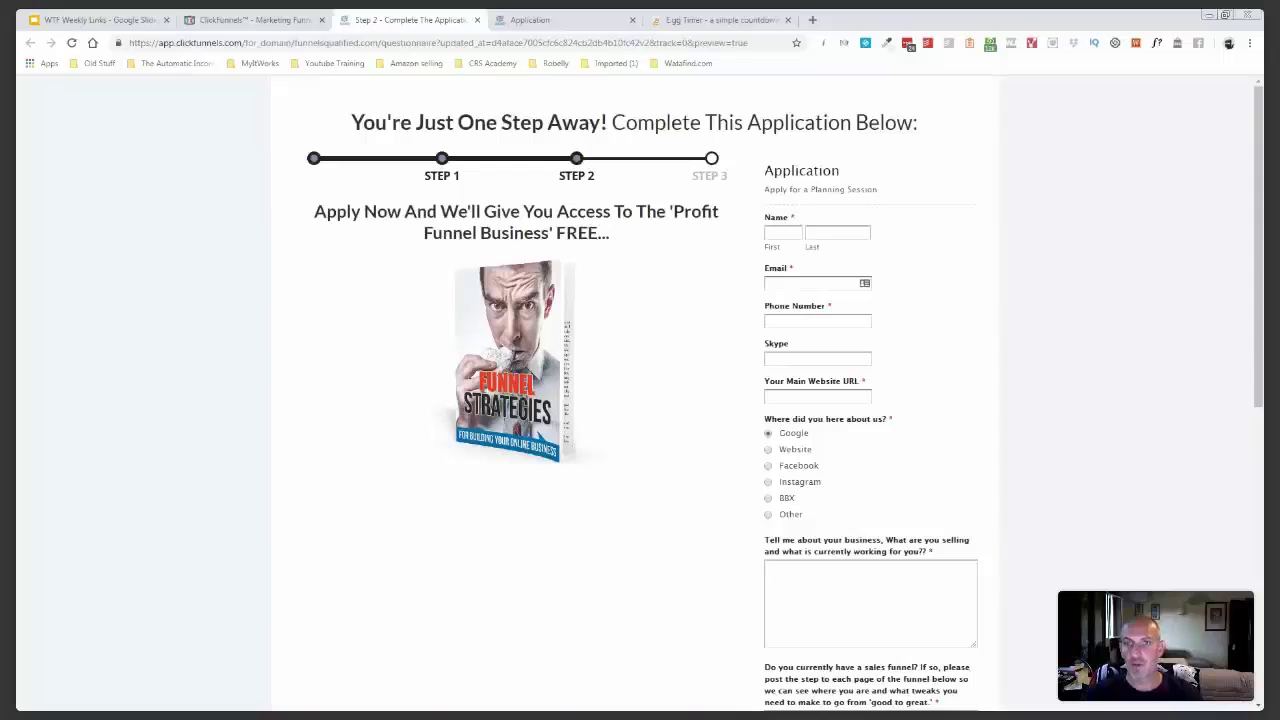
pyautogui.scroll(-1, 815, 313)
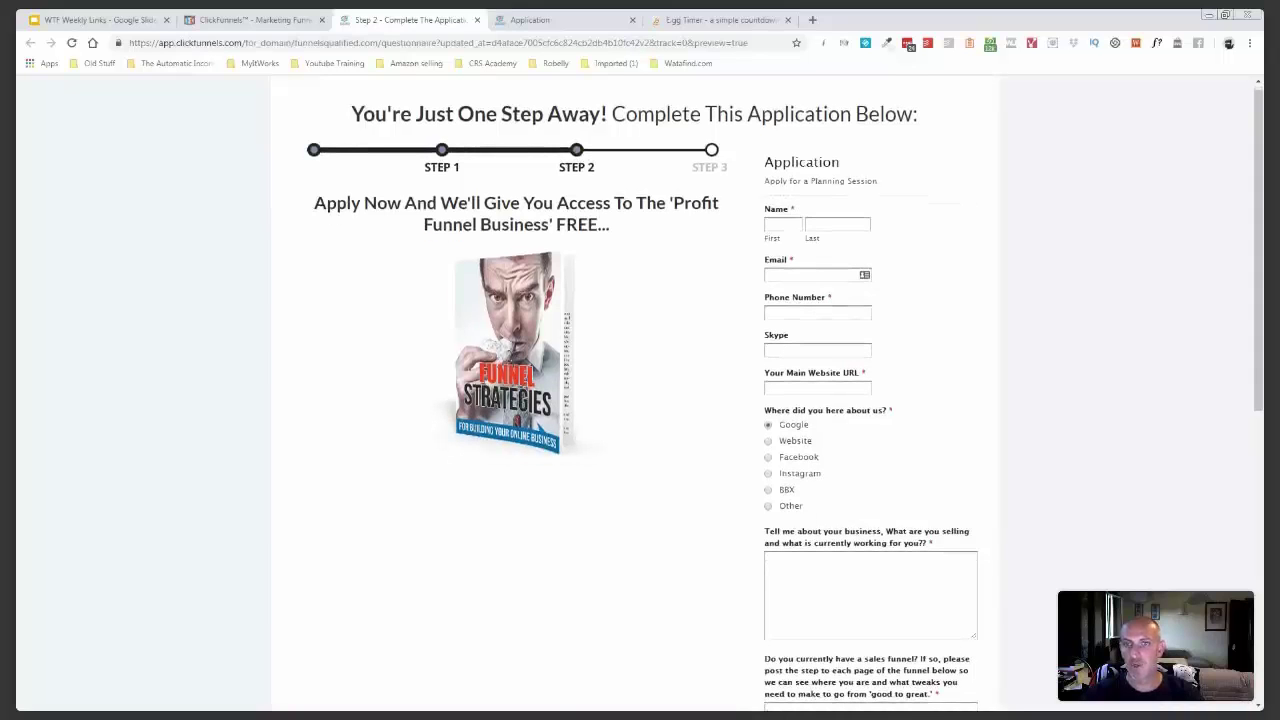
pyautogui.scroll(-4, 640, 393)
pyautogui.scroll(5, 640, 393)
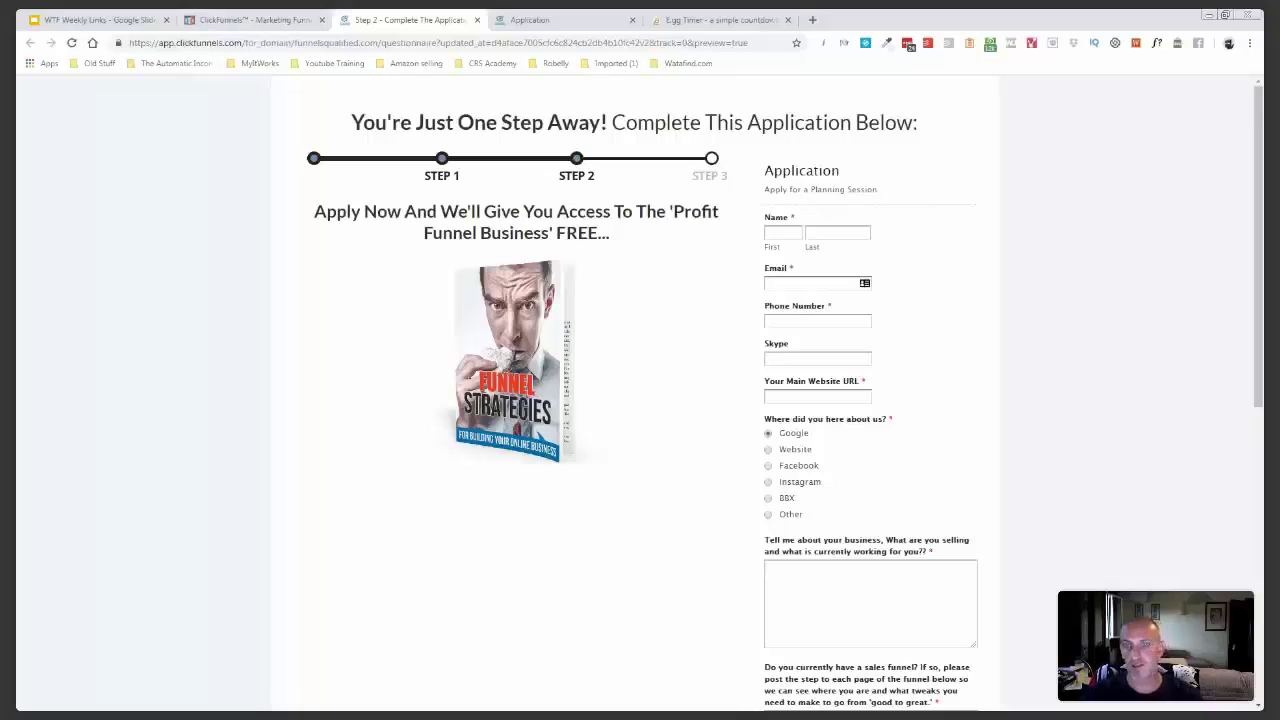
pyautogui.scroll(-2, 817, 306)
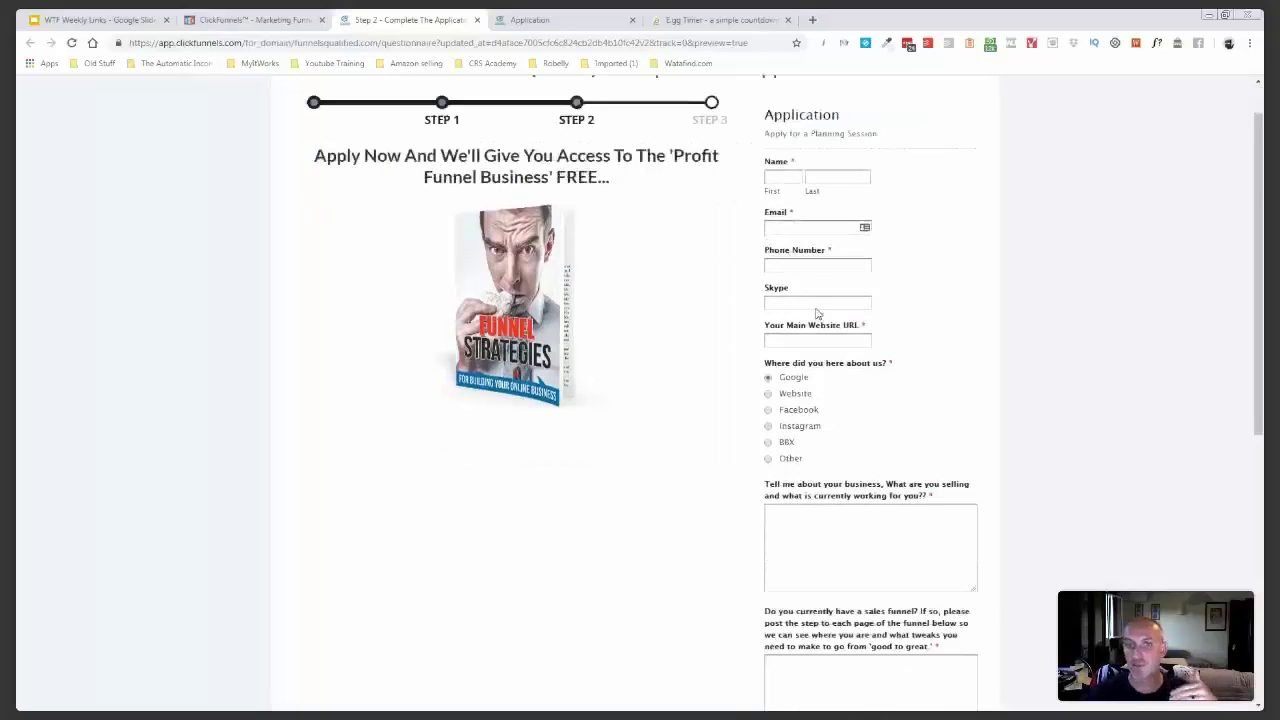
pyautogui.scroll(2, 817, 314)
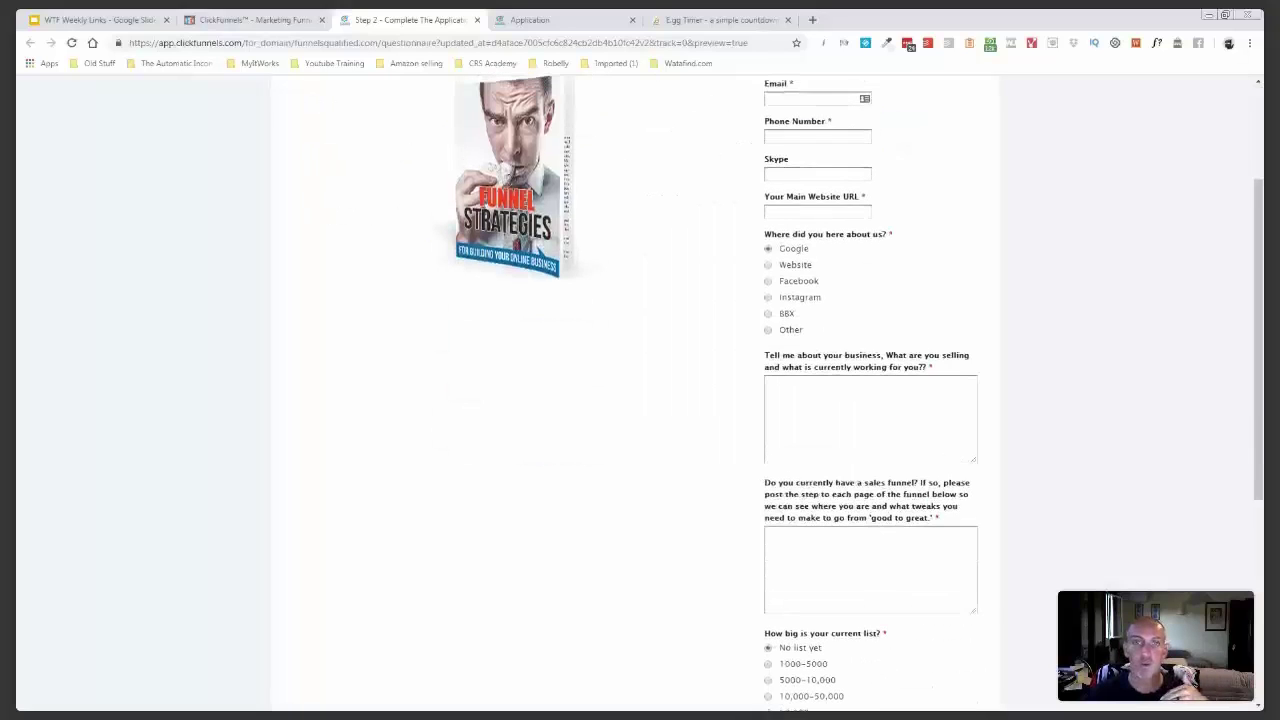
pyautogui.scroll(-6, 728, 320)
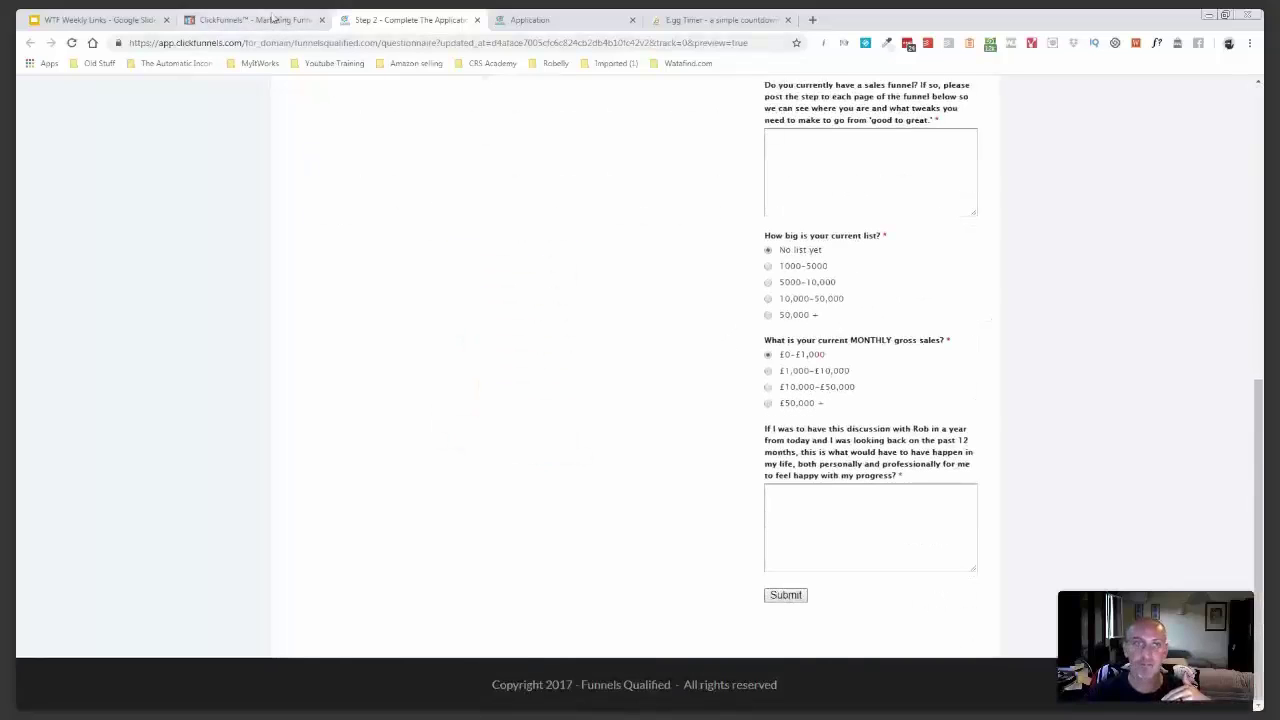
# - Open a preview of the Homework step from the funnel steps overview
pyautogui.click(258, 20)
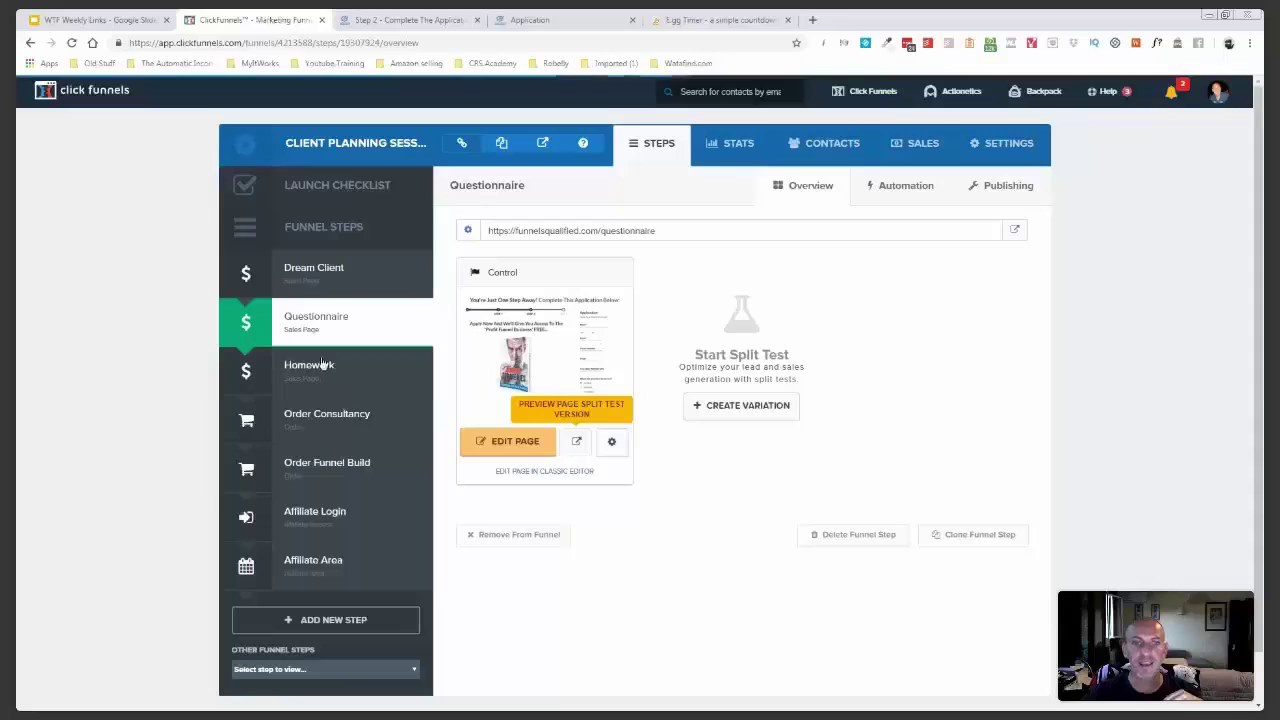
pyautogui.click(322, 365)
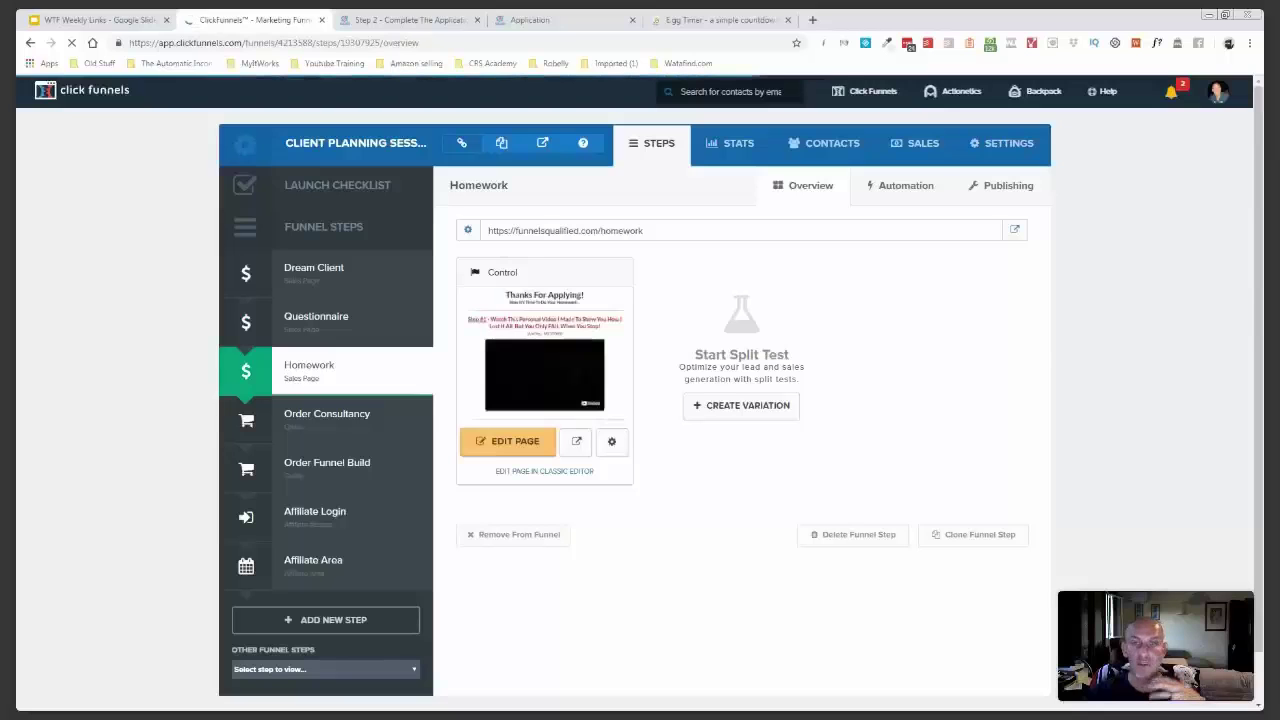
pyautogui.click(578, 444)
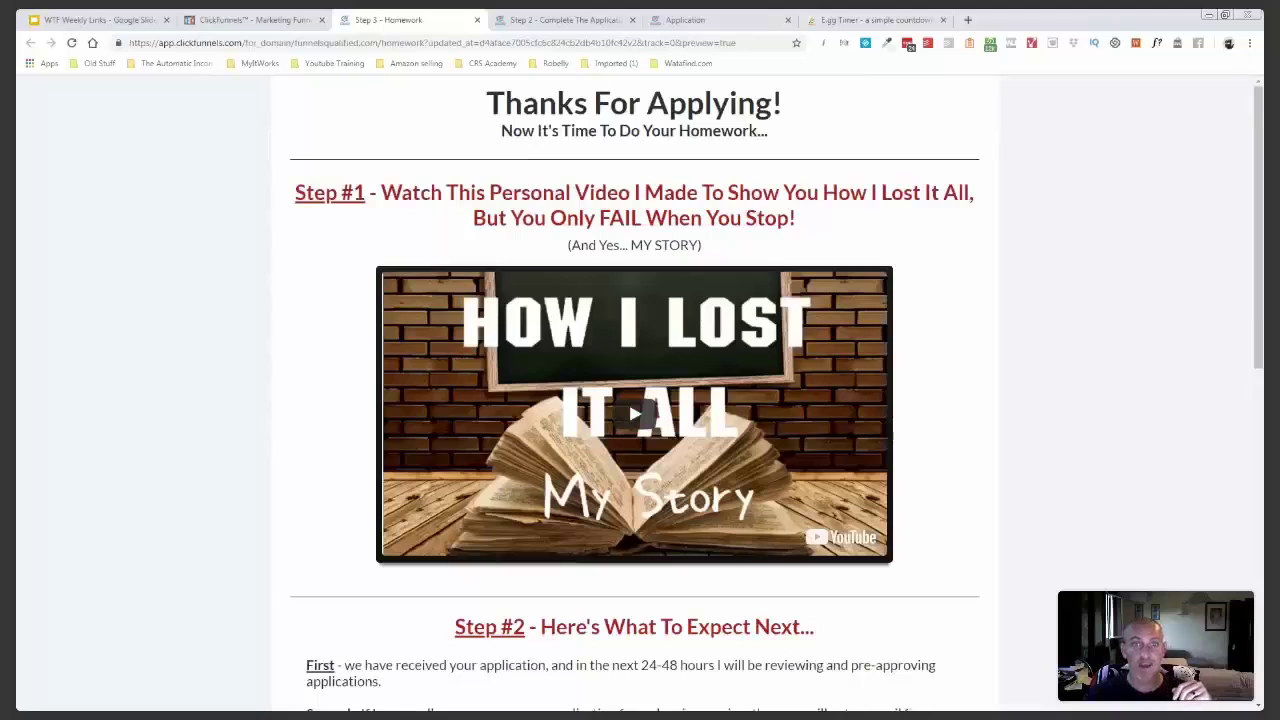
# - Read the Homework page from the Step #1 heading down to the signature and footer
pyautogui.moveTo(295, 192); pyautogui.dragTo(370, 194)
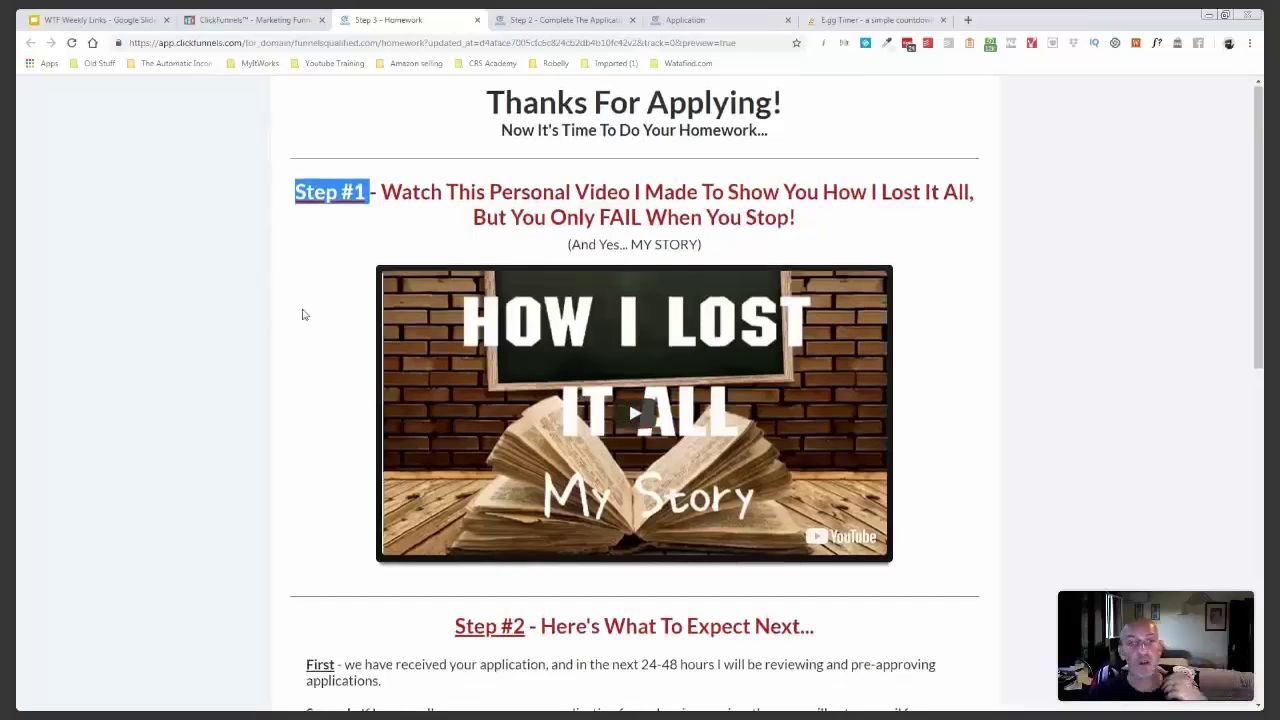
pyautogui.scroll(-1, 304, 315)
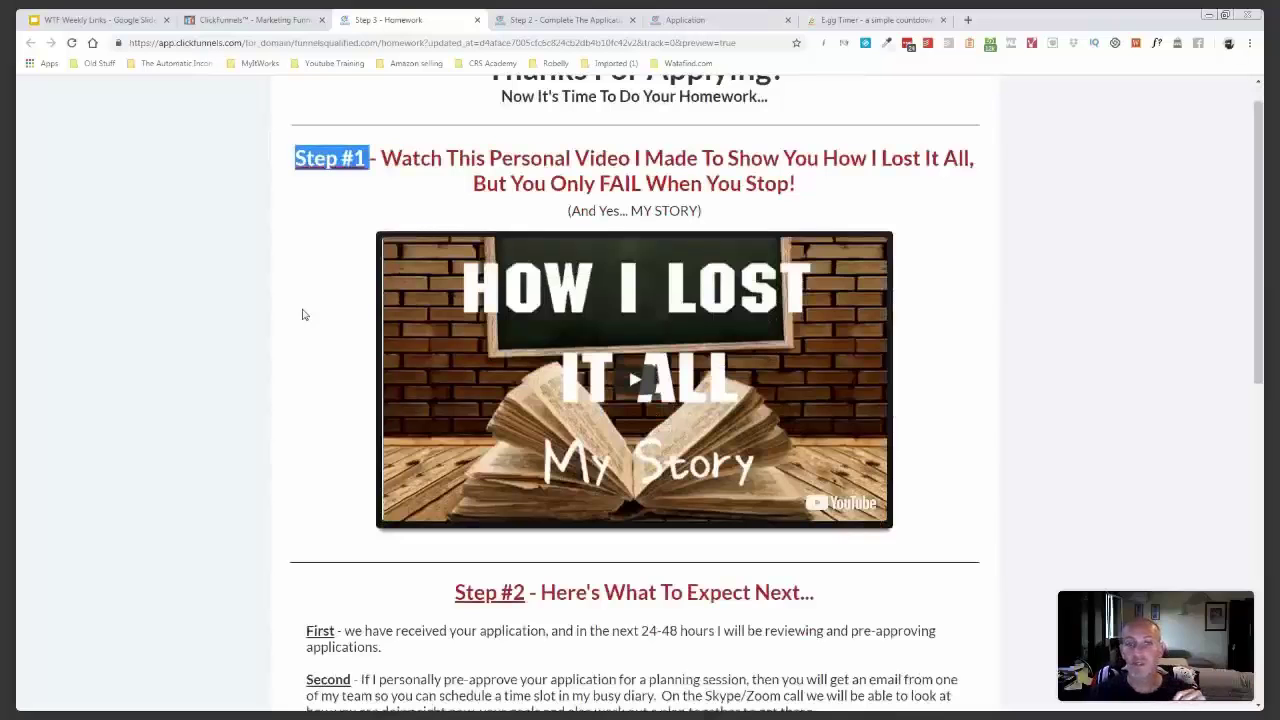
pyautogui.scroll(-3, 304, 315)
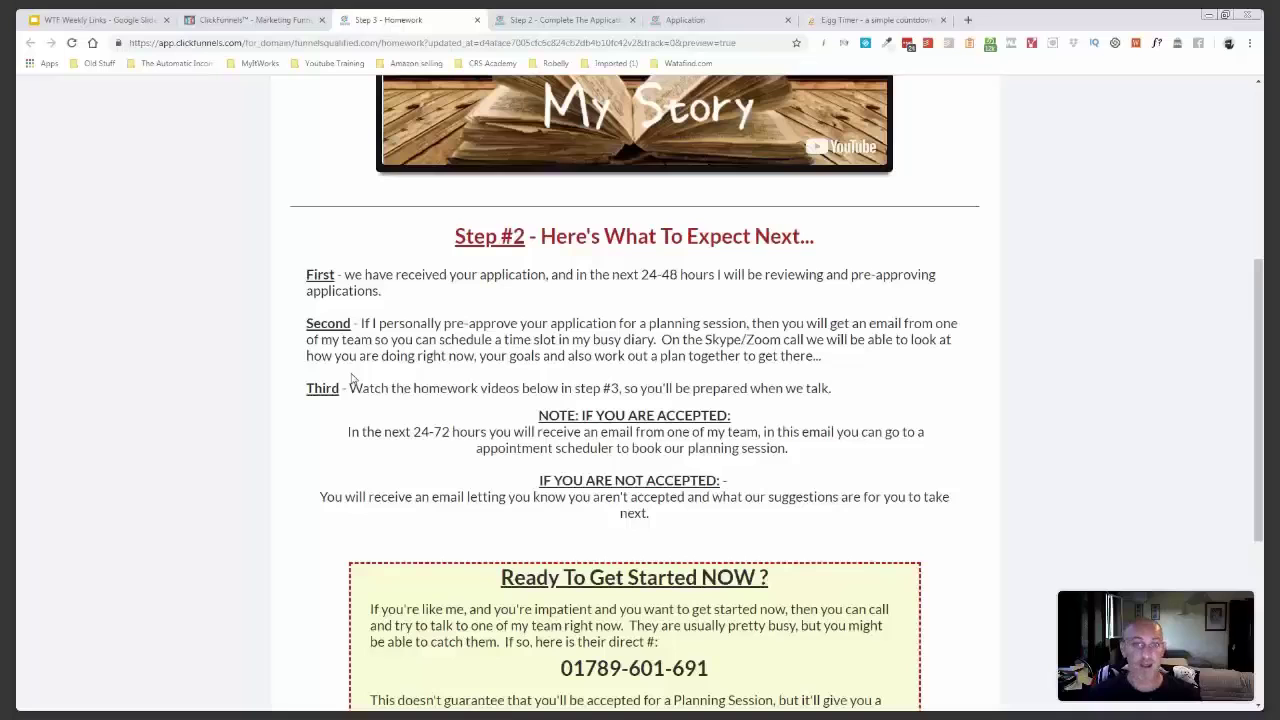
pyautogui.scroll(-1, 351, 378)
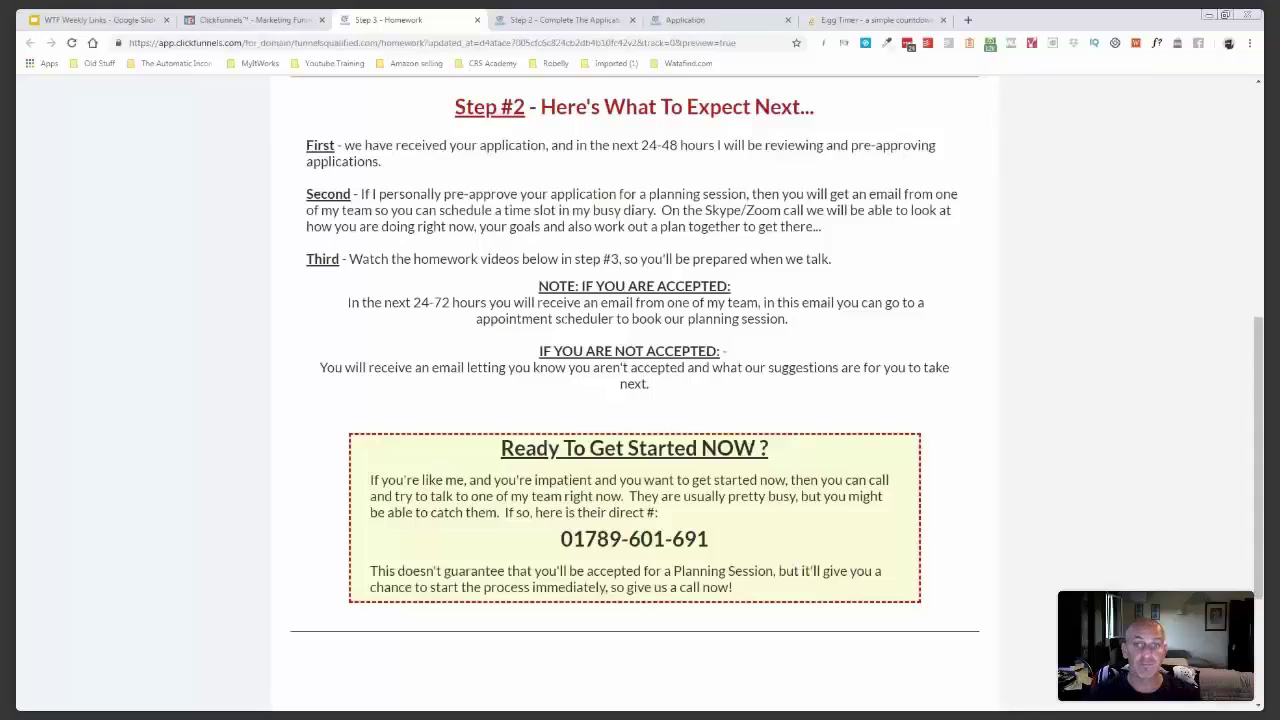
pyautogui.scroll(-3, 576, 312)
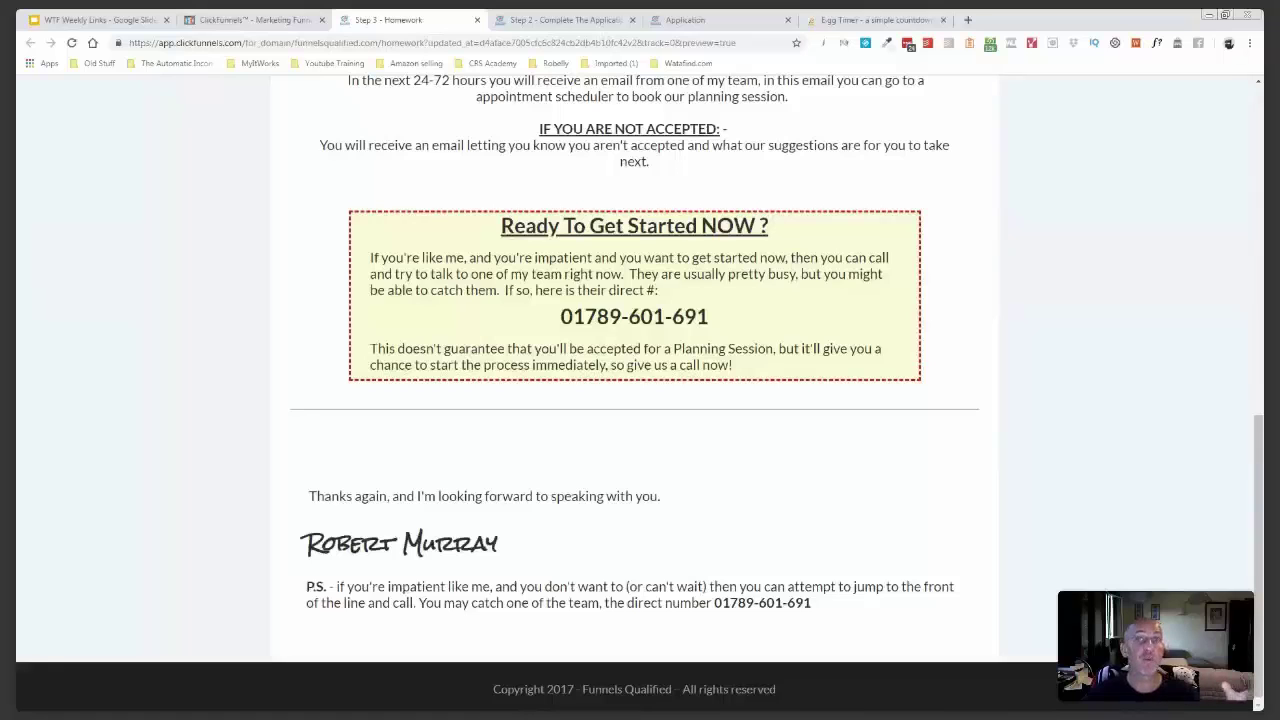
# - Close the Homework, application form and Application previews and the funnel steps page
pyautogui.click(477, 20)
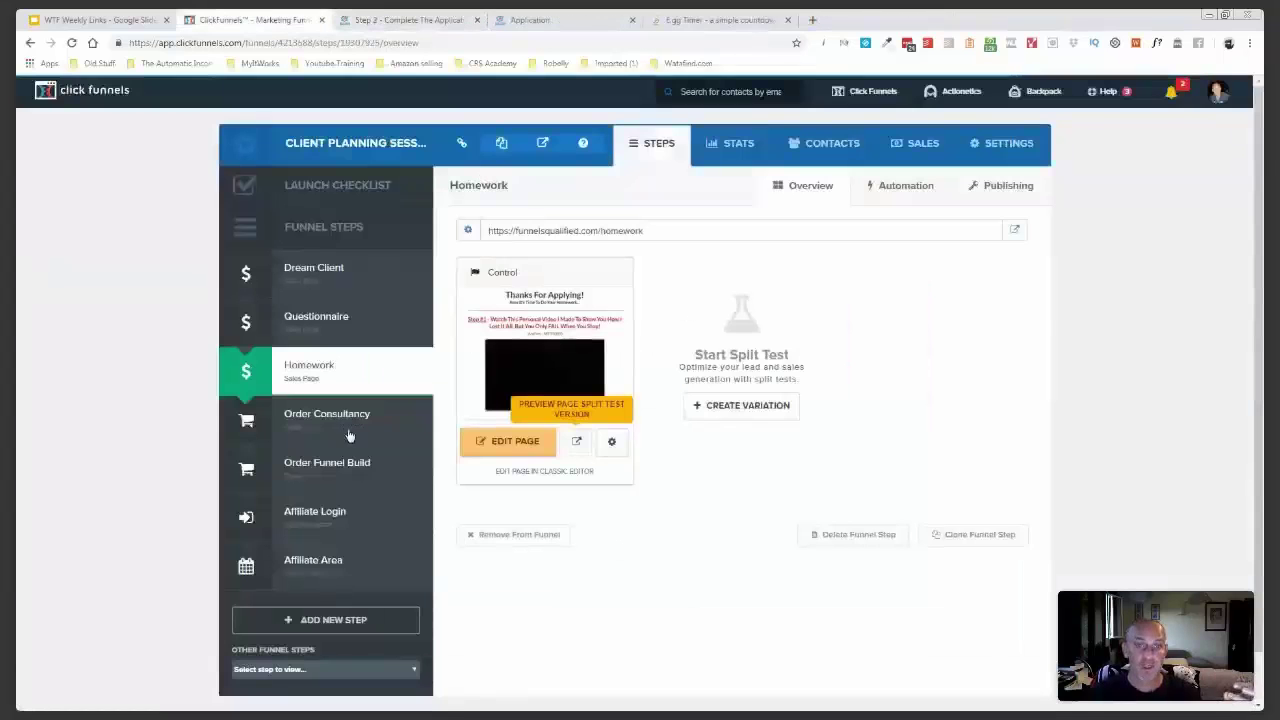
pyautogui.click(477, 20)
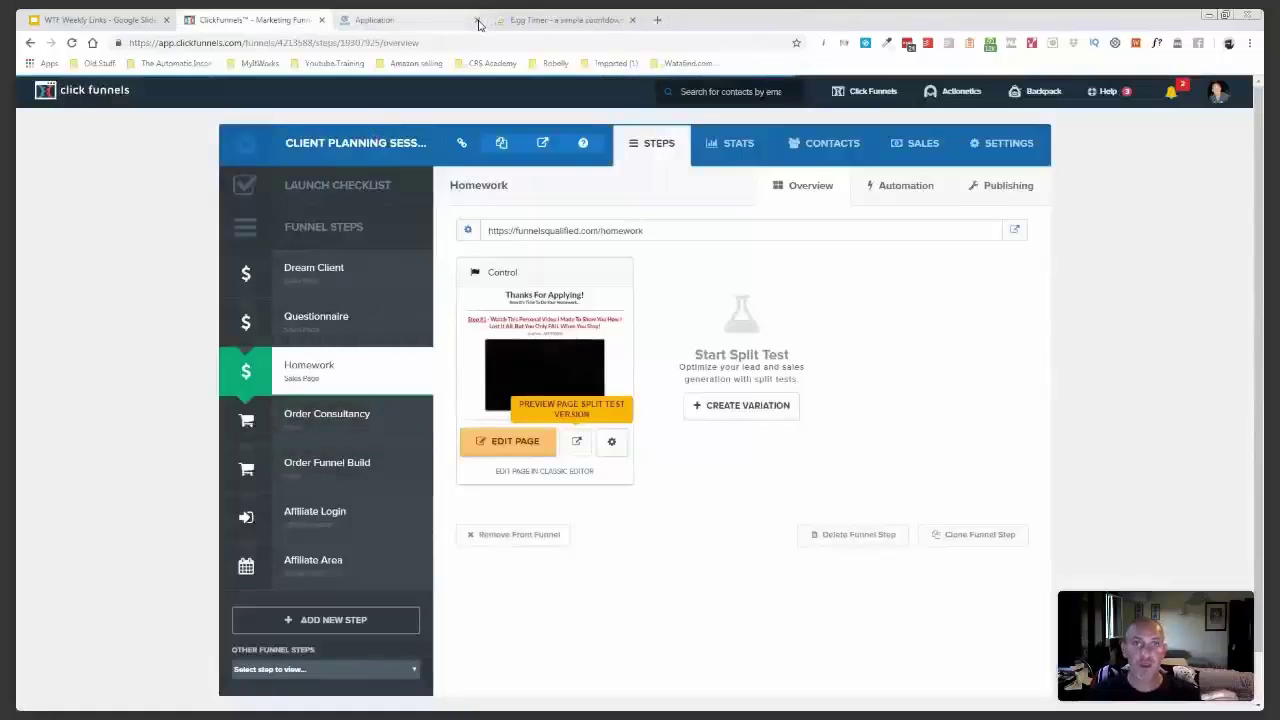
pyautogui.click(477, 20)
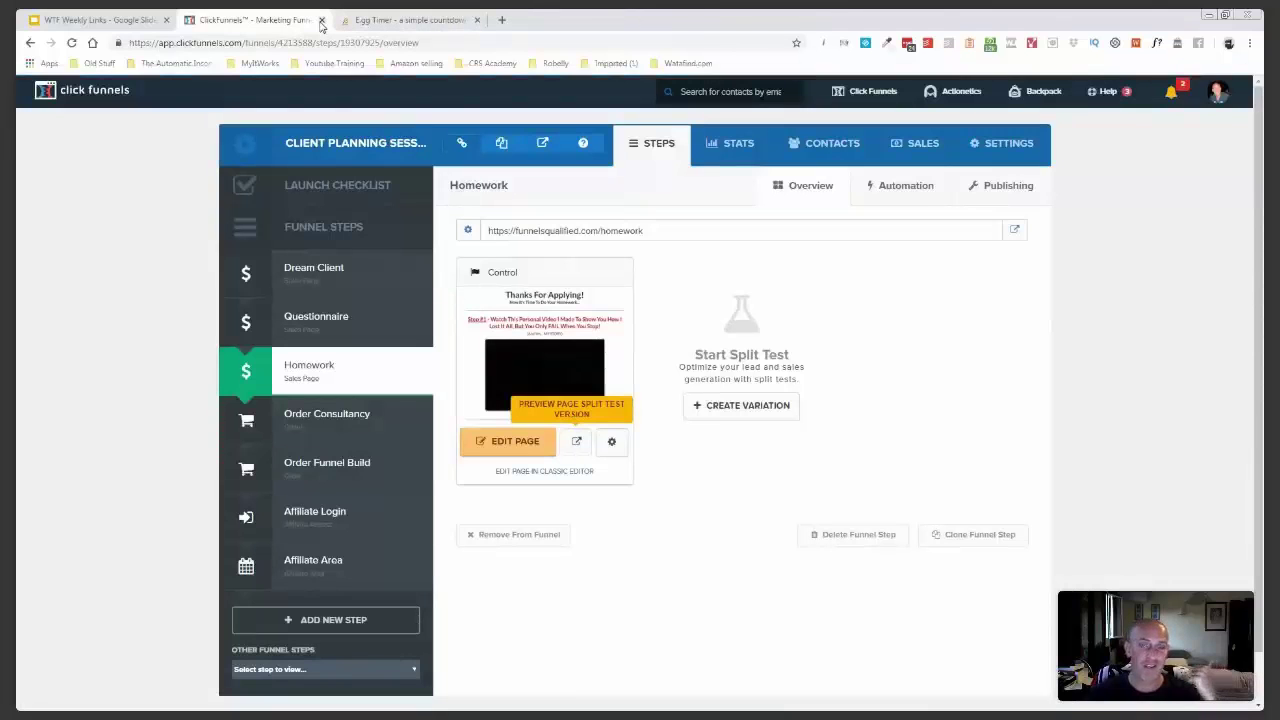
pyautogui.click(345, 21)
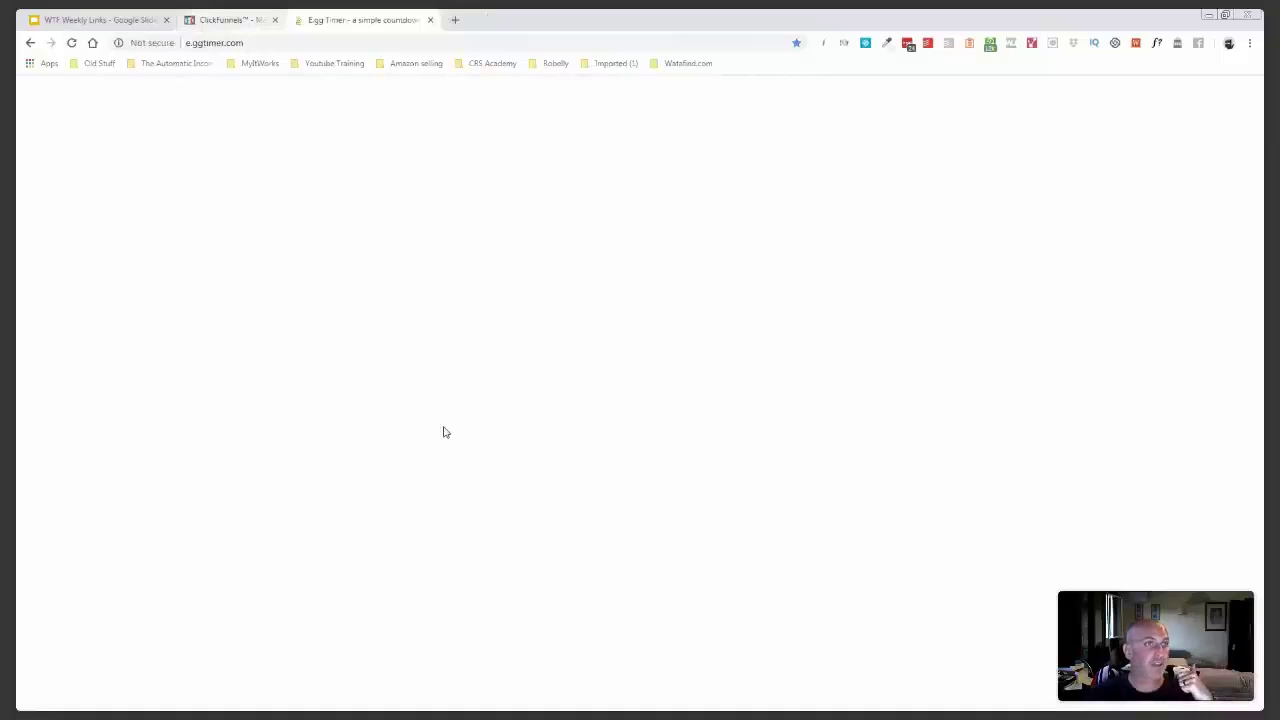
pyautogui.click(275, 20)
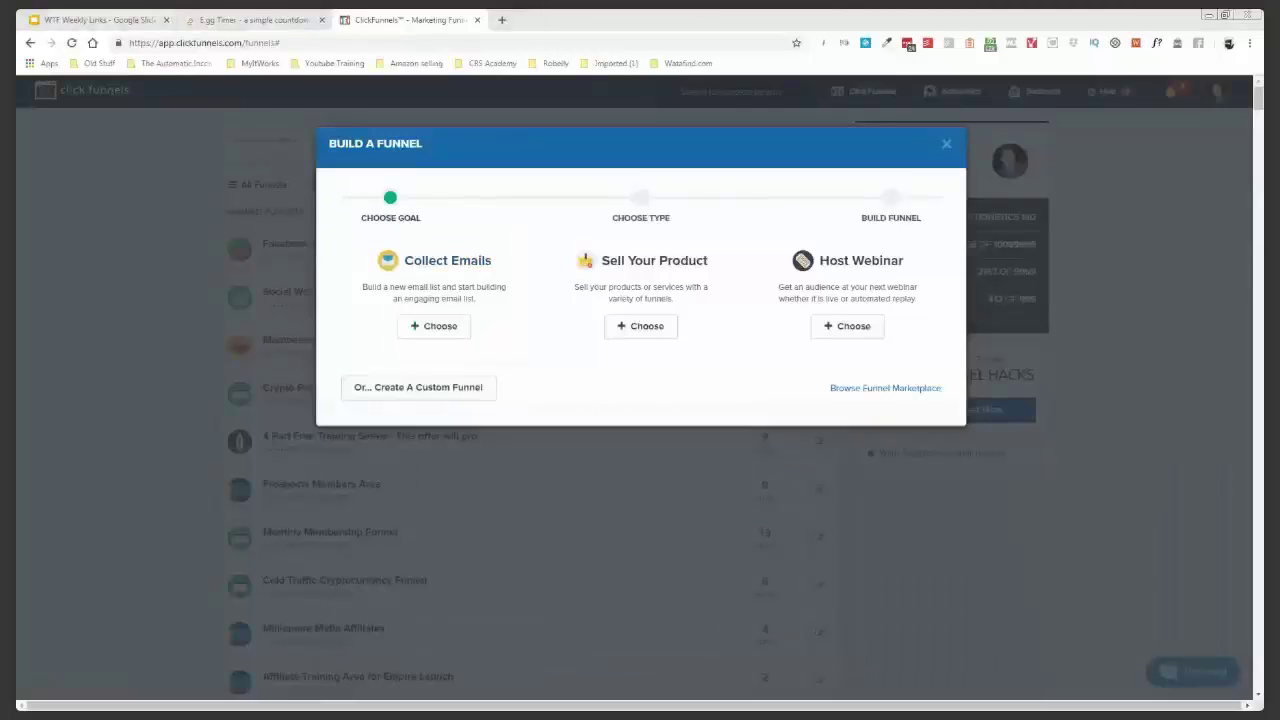
# - Choose the Collect Emails goal and name the funnel 'Application Funnel'
pyautogui.click(449, 332)
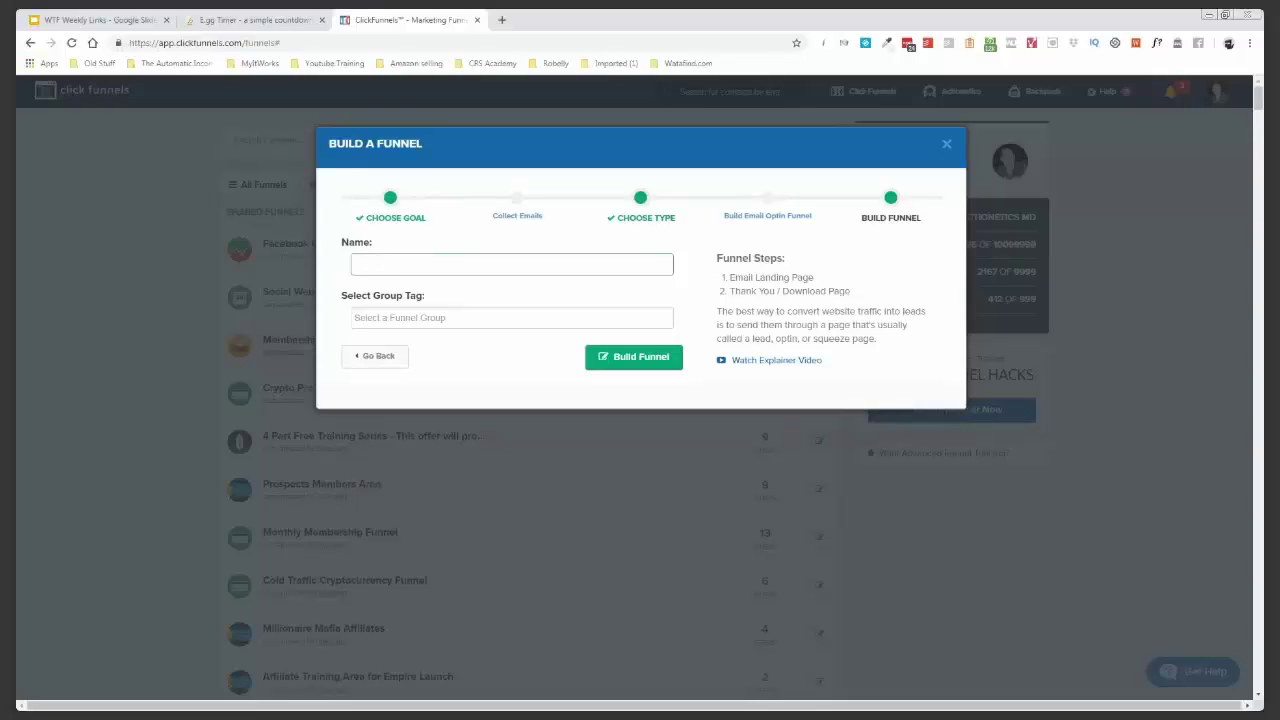
pyautogui.write('Application Funnel')
pyautogui.tripleClick(421, 264)
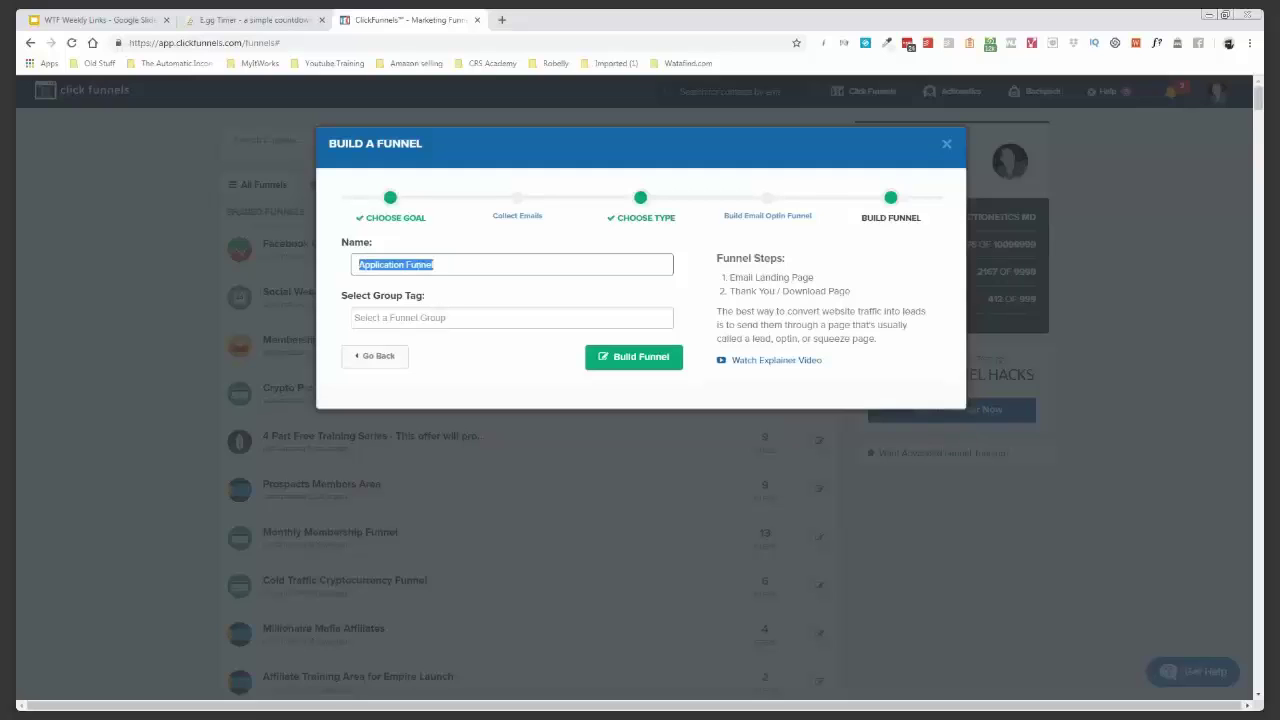
# - Leave the Group Tag unset and build the funnel
pyautogui.click(440, 318)
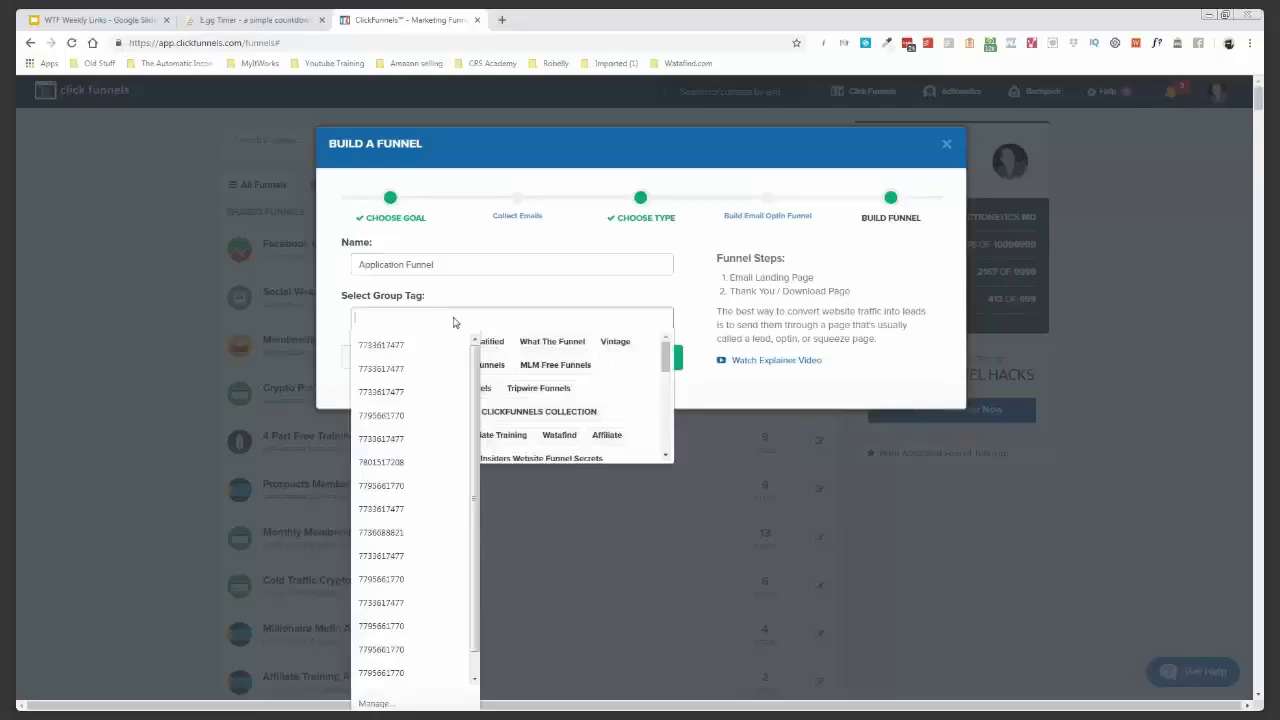
pyautogui.scroll(-2, 592, 369)
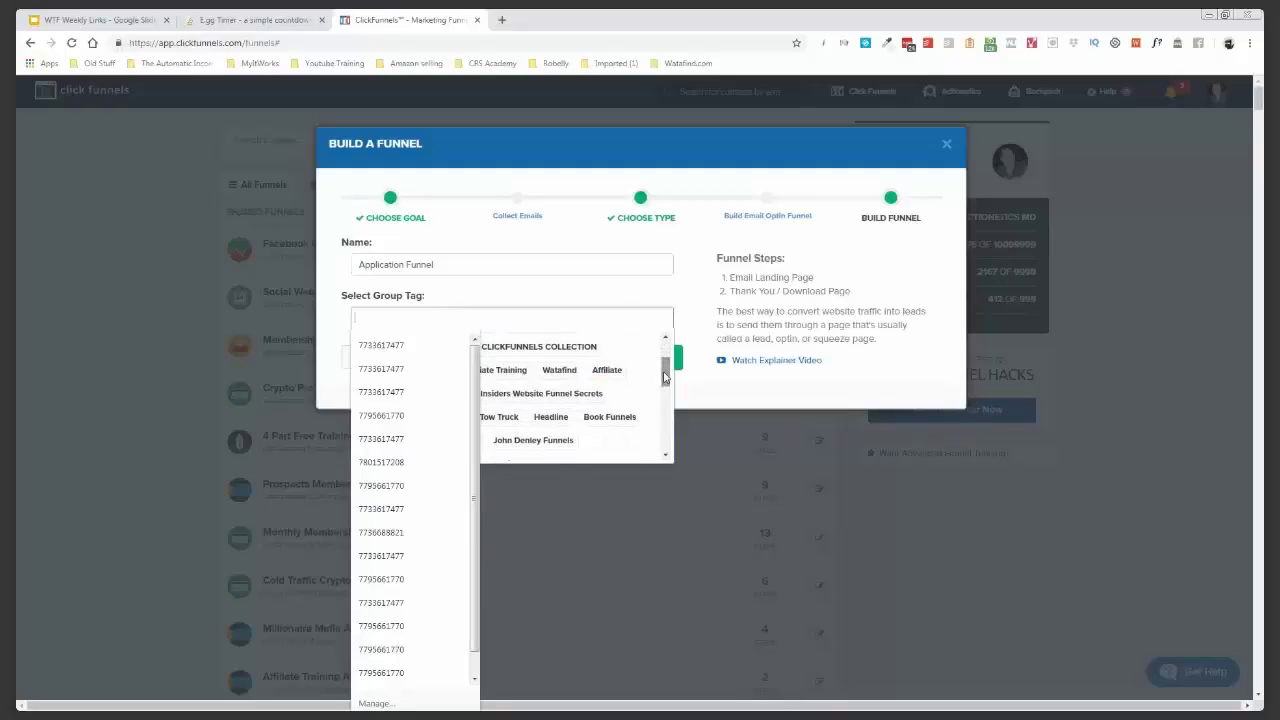
pyautogui.moveTo(665, 368); pyautogui.dragTo(665, 400)
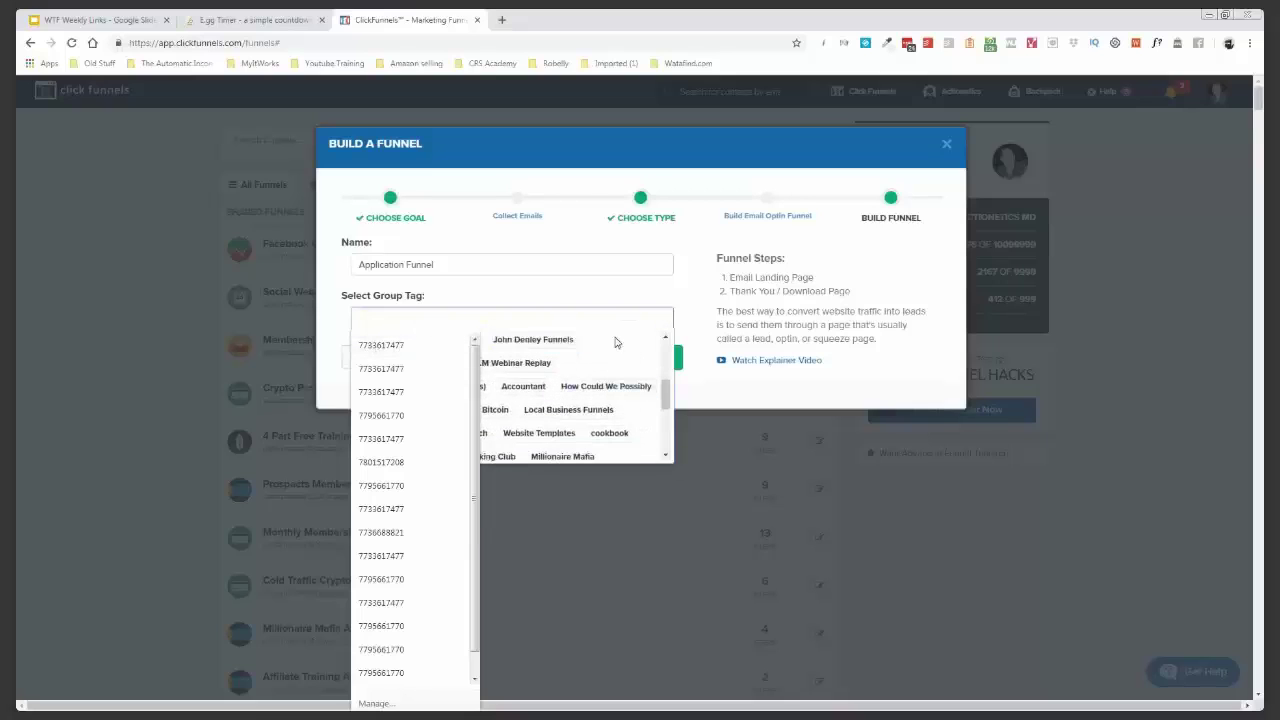
pyautogui.scroll(1, 630, 362)
pyautogui.scroll(4, 630, 362)
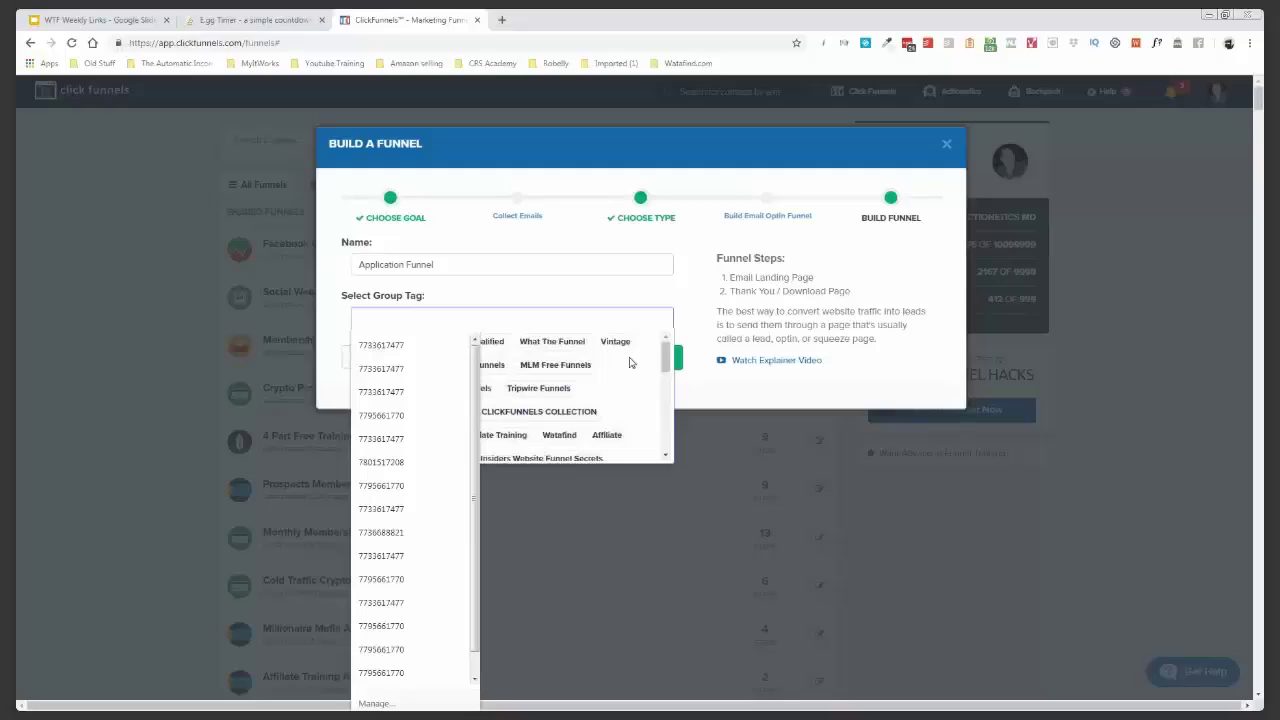
pyautogui.click(706, 386)
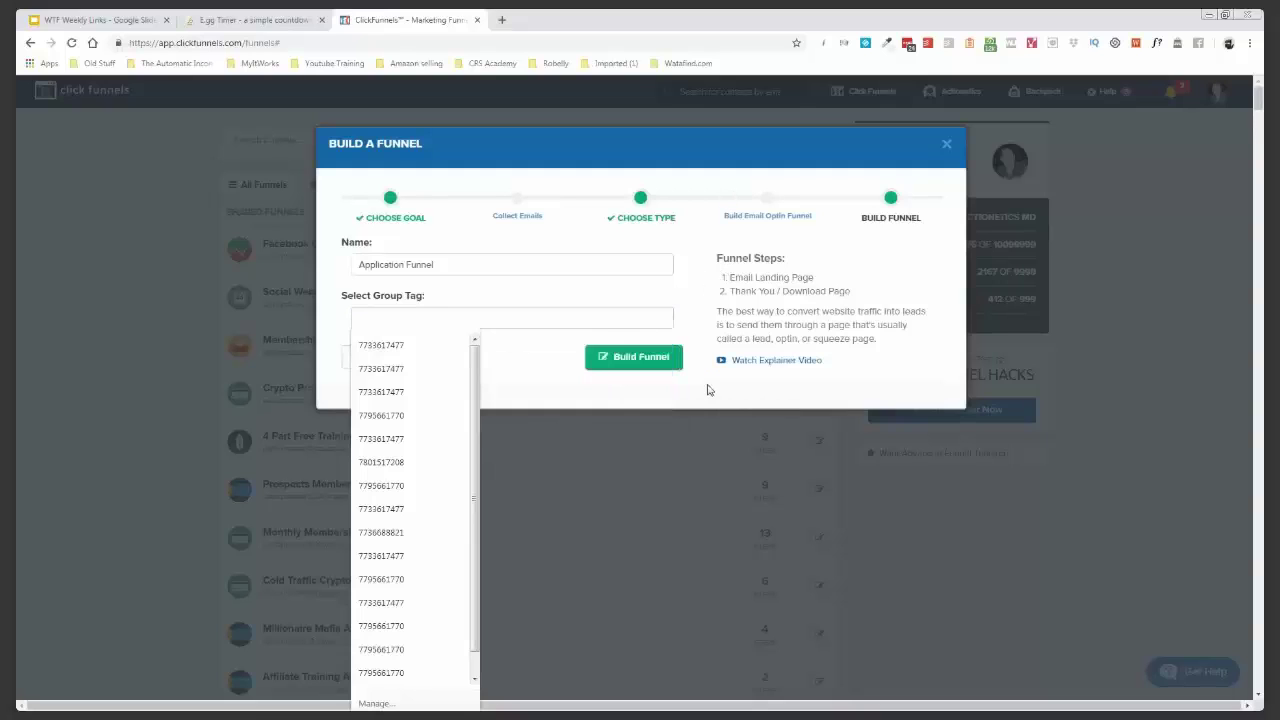
pyautogui.click(643, 354)
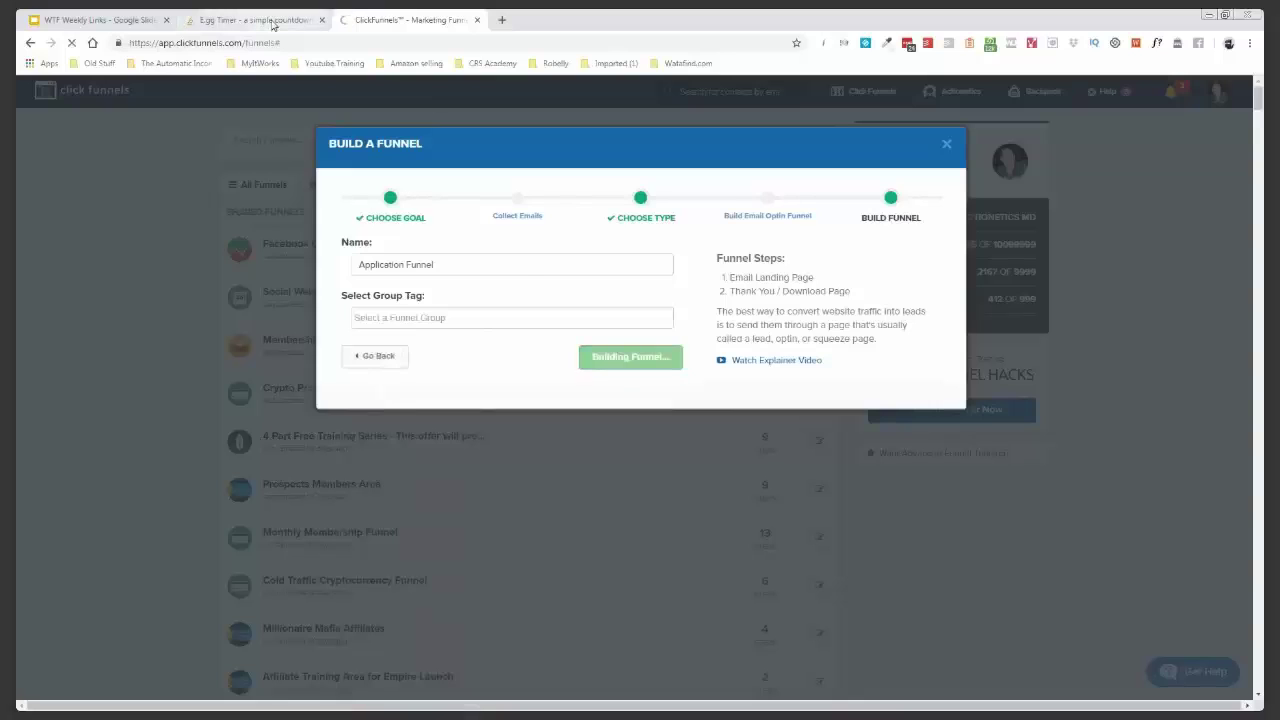
# - Switch to the E.ggTimer tab
pyautogui.click(272, 22)
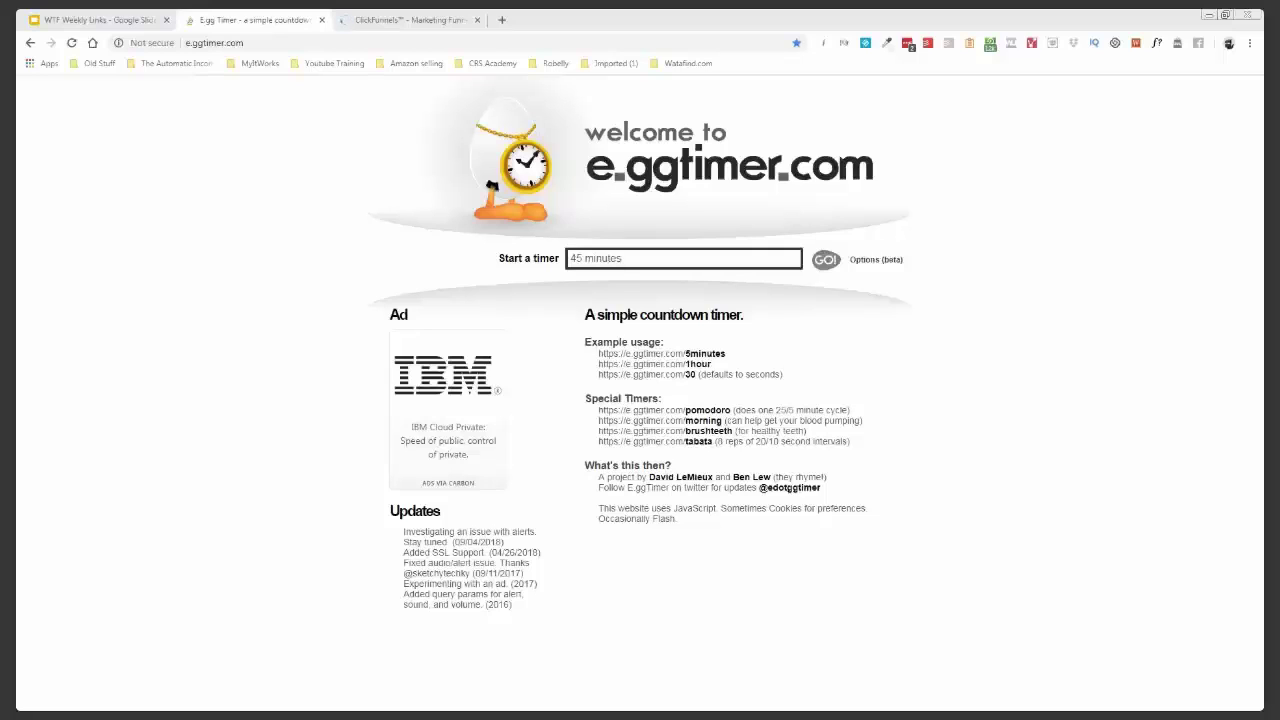
# - Start the 45-minute countdown with GO! and close the timer tab
pyautogui.click(826, 262)
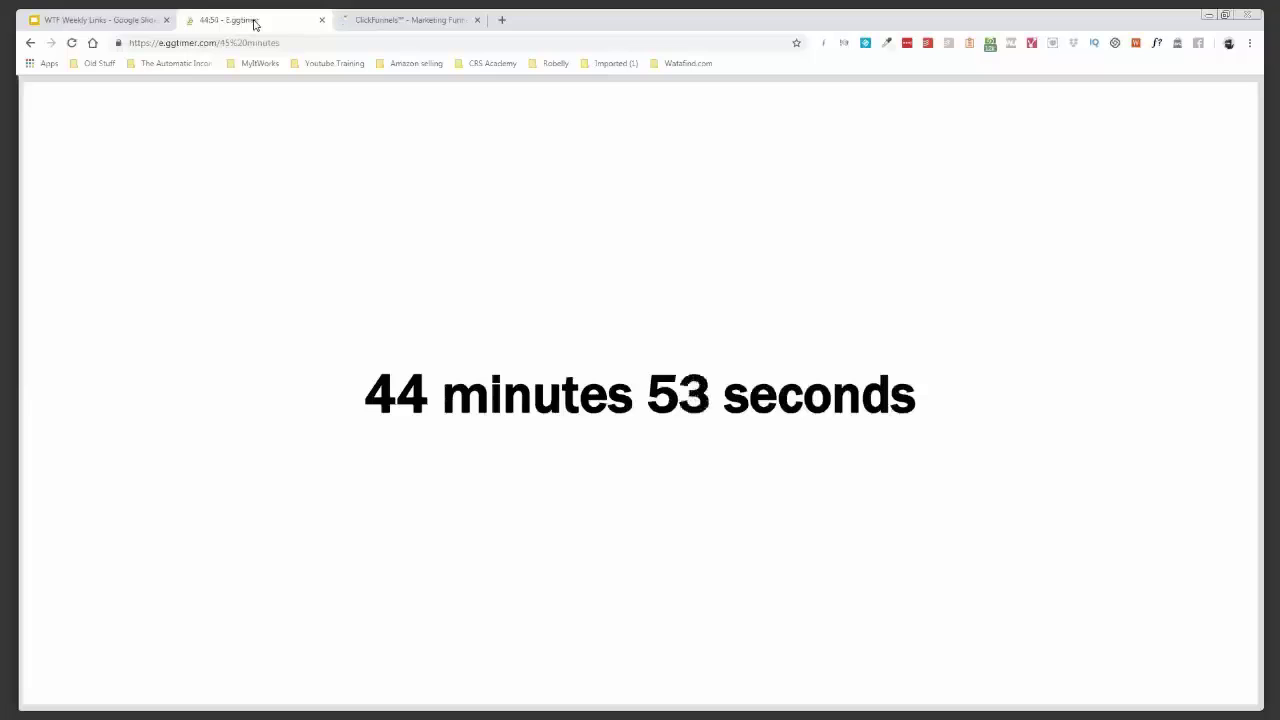
pyautogui.middleClick(253, 24)
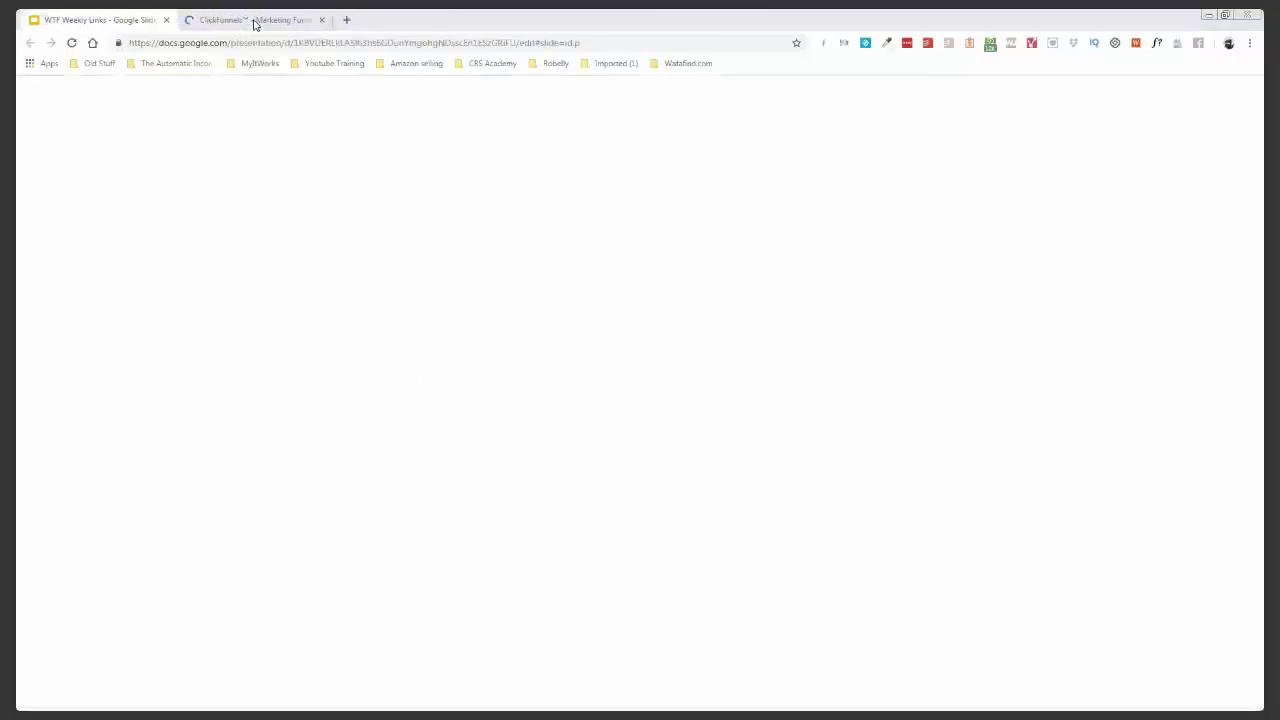
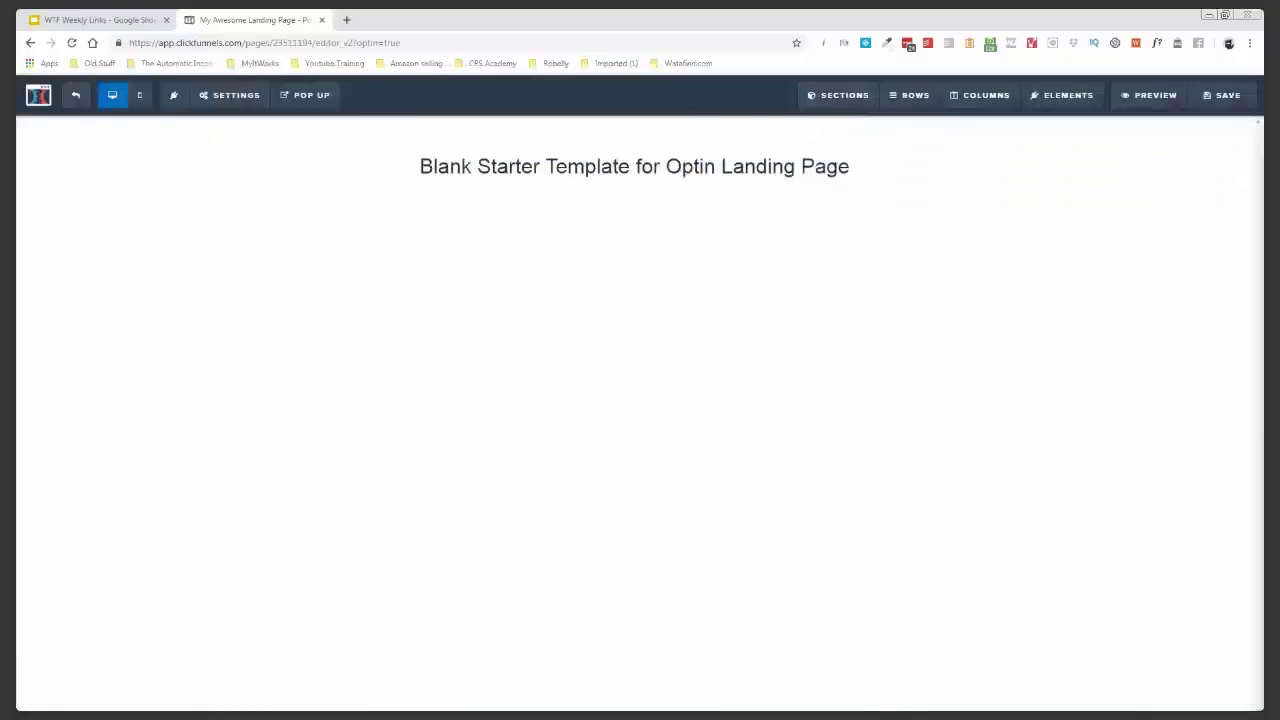
# - Replace the placeholder headline with the pasted WARNING sentence about the 100-person mastermind limit
pyautogui.tripleClick(554, 168)
pyautogui.write('WARNING: The Mastermind Is Limited To Only 100 People (33 People In Each Group) 92 96 Spots Already Gone')
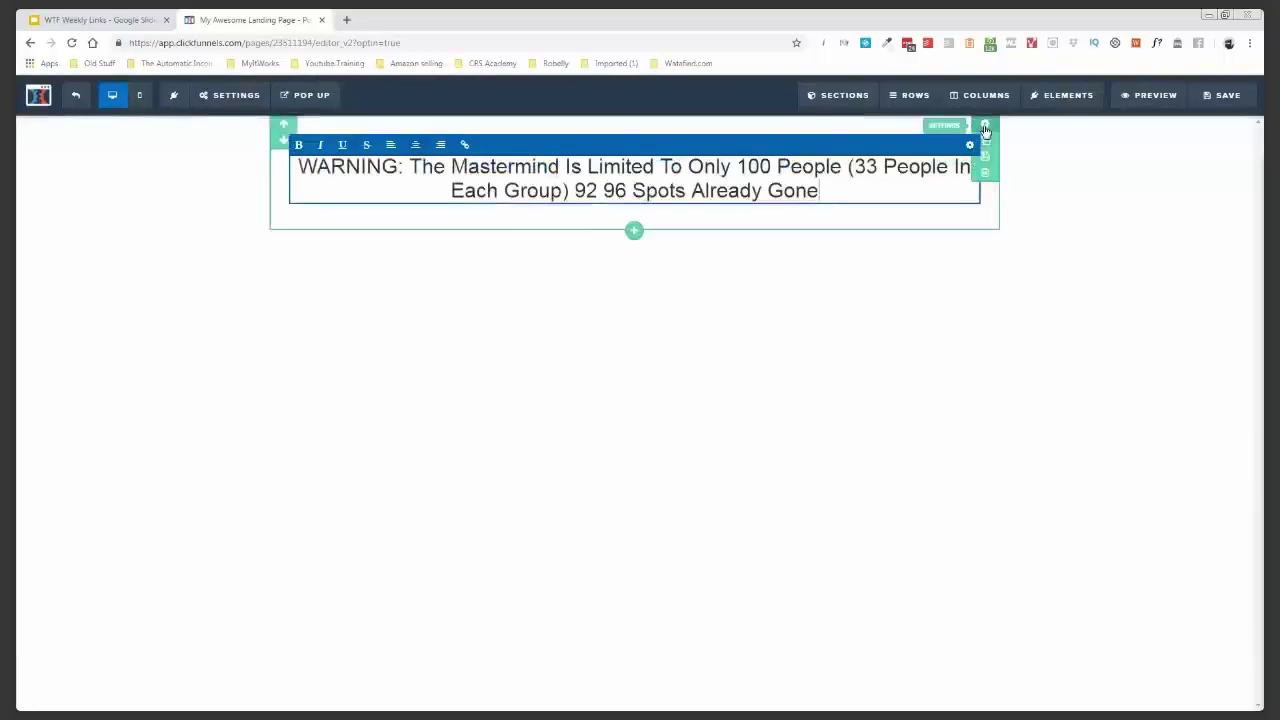
pyautogui.click(984, 128)
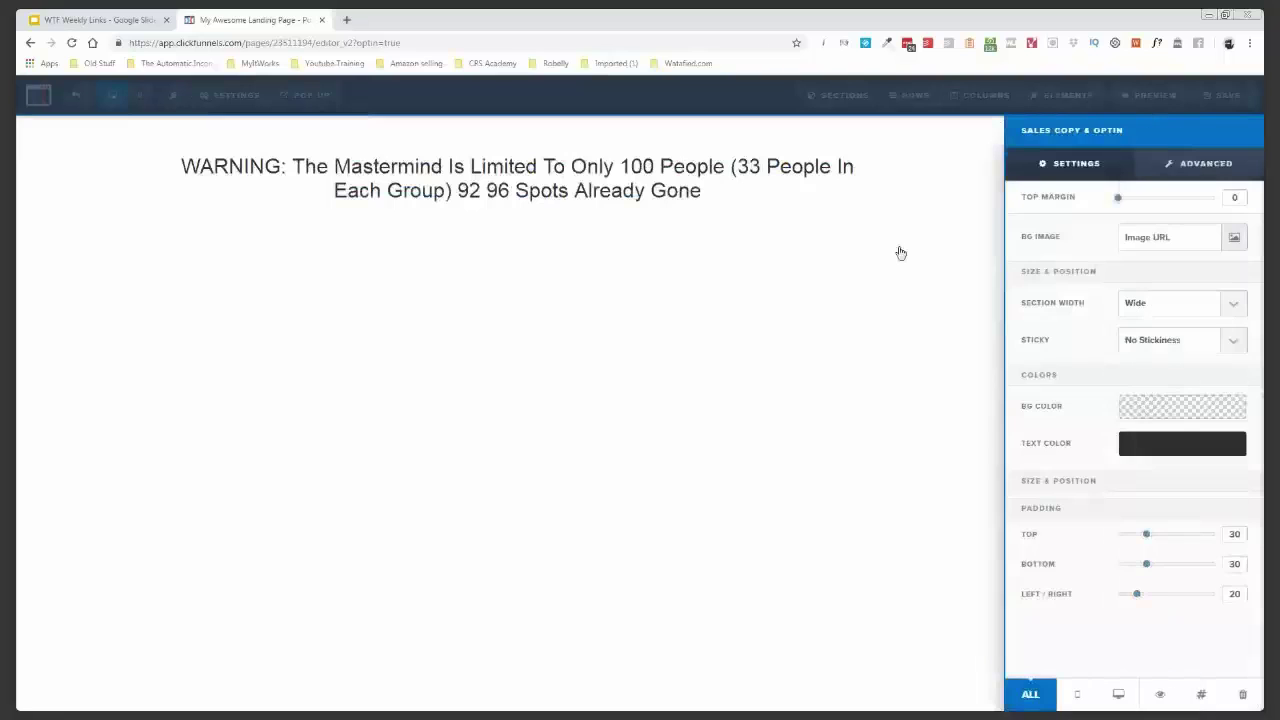
pyautogui.click(889, 404)
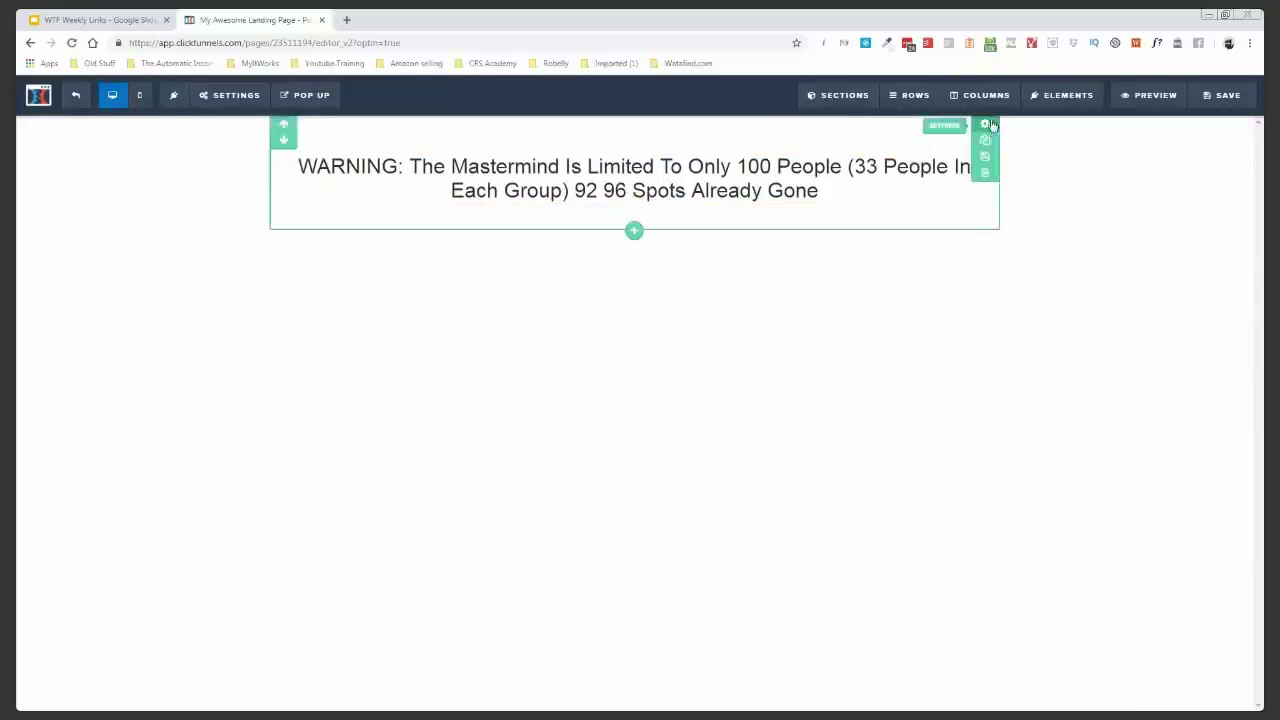
# - Set the warning section's width to Full Page and review its row settings
pyautogui.click(989, 123)
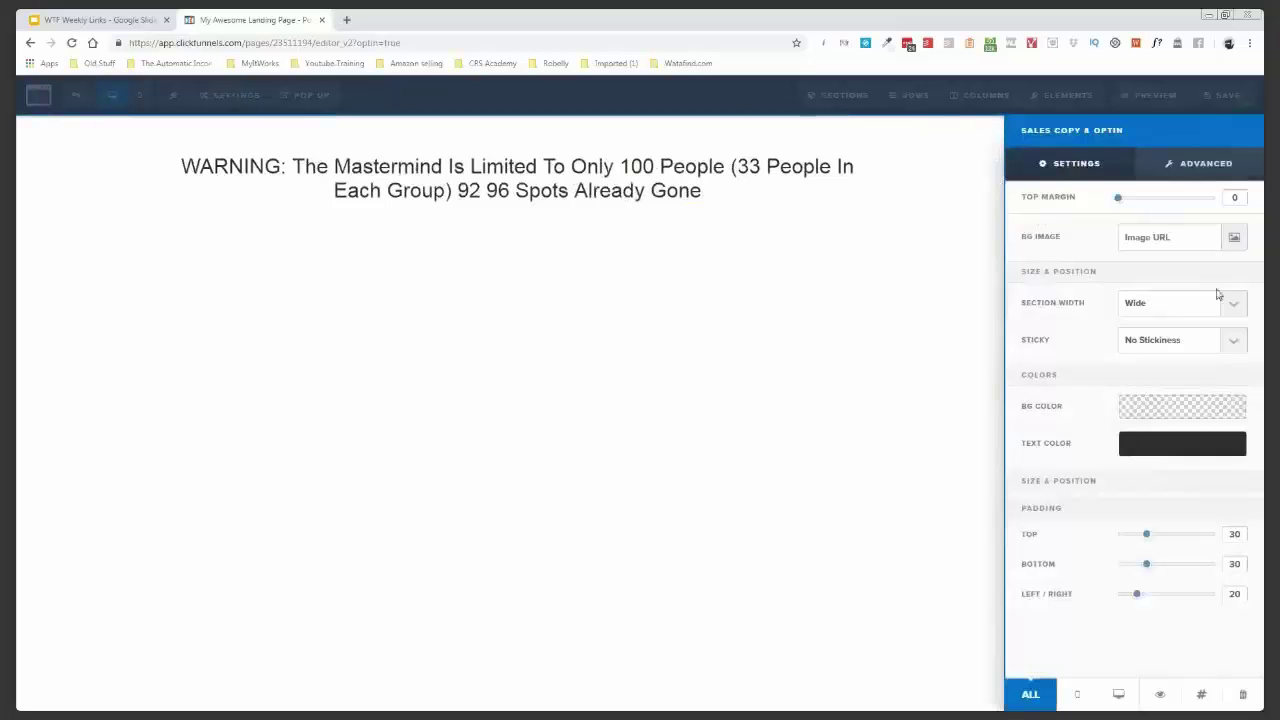
pyautogui.click(1213, 324)
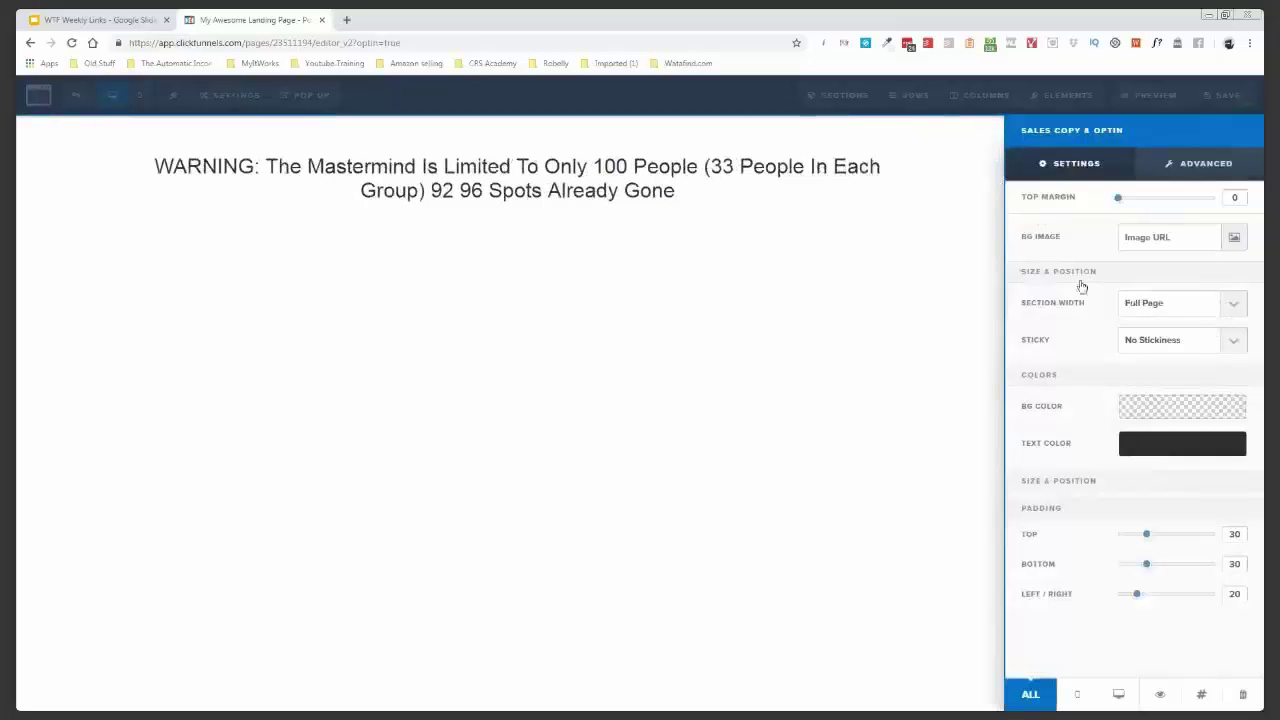
pyautogui.click(925, 160)
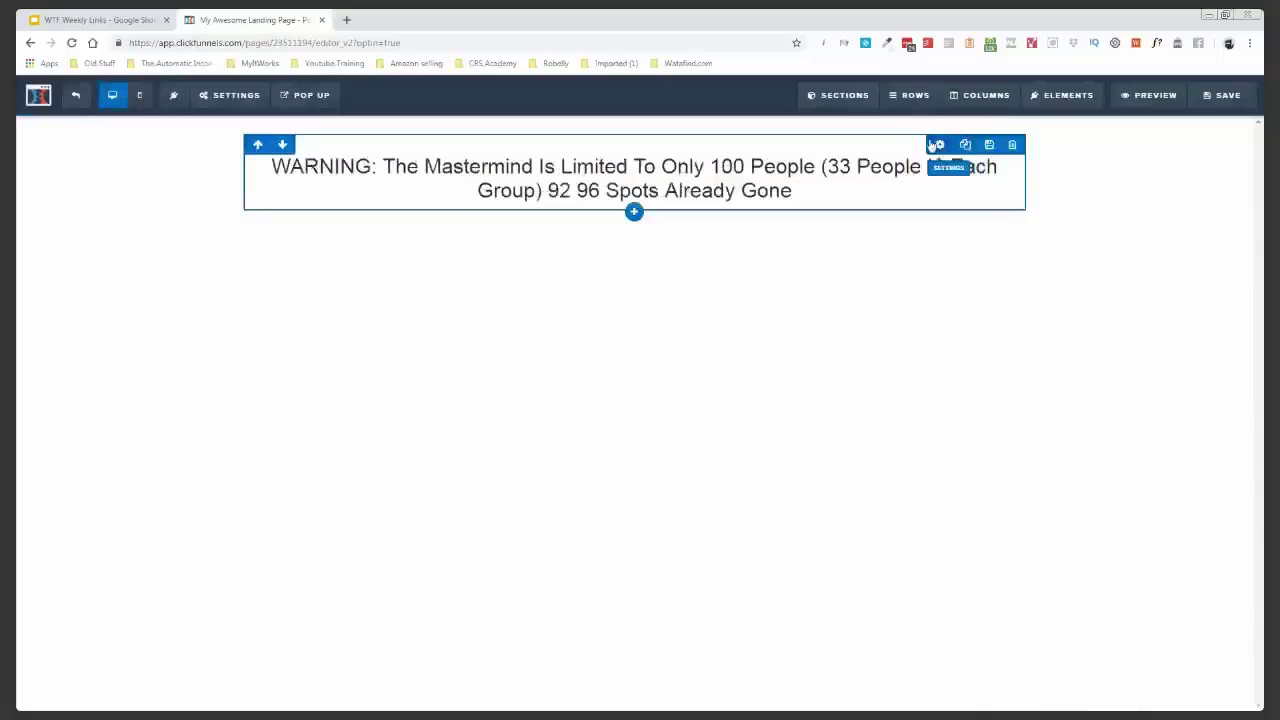
pyautogui.click(940, 146)
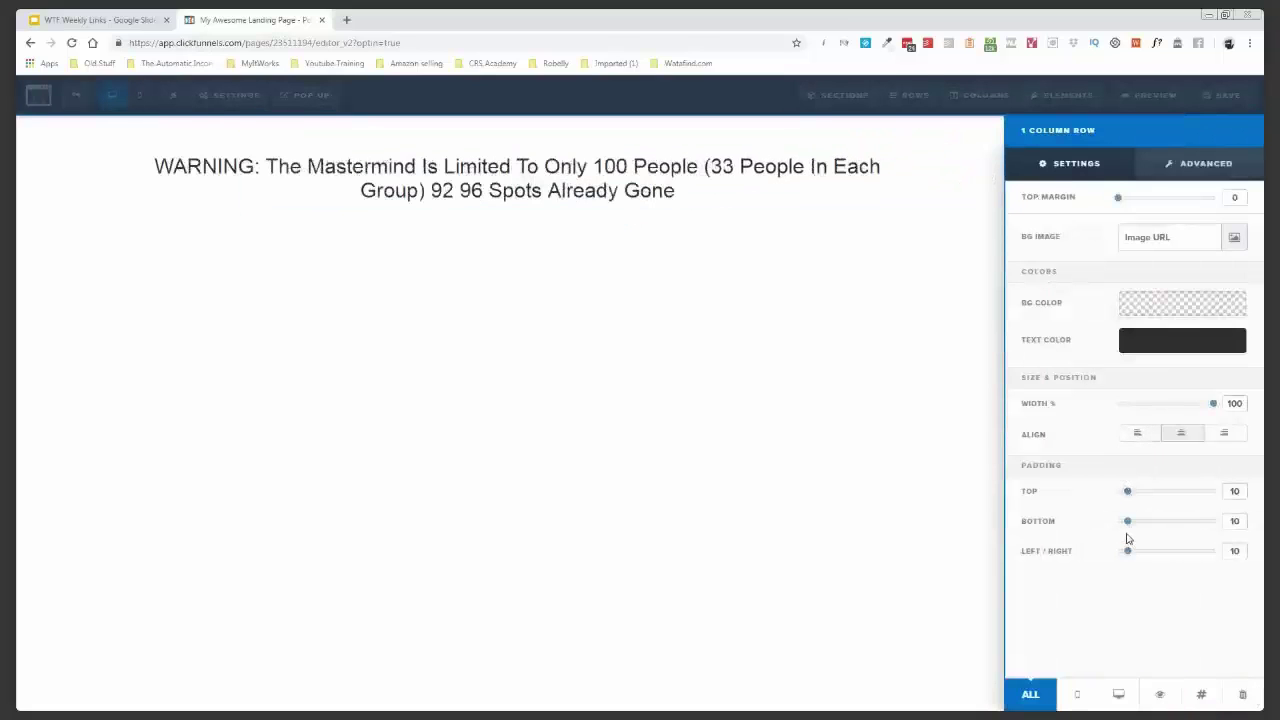
pyautogui.click(920, 448)
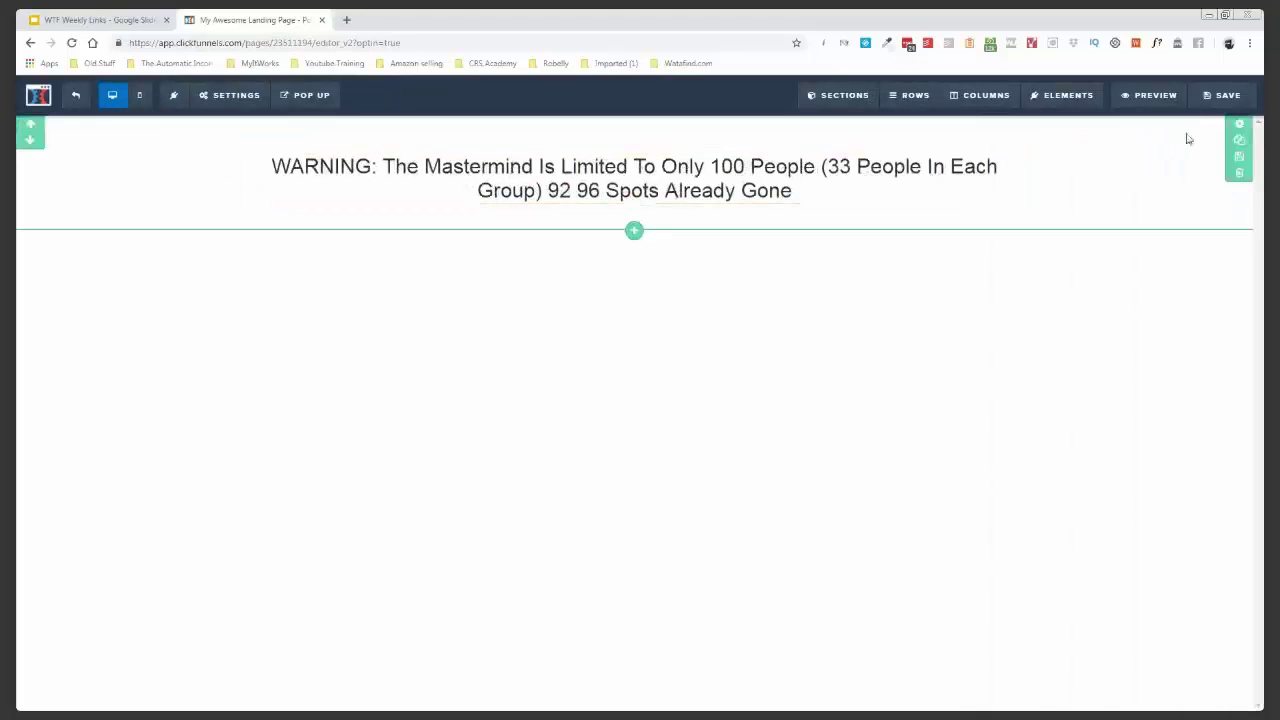
pyautogui.click(1240, 127)
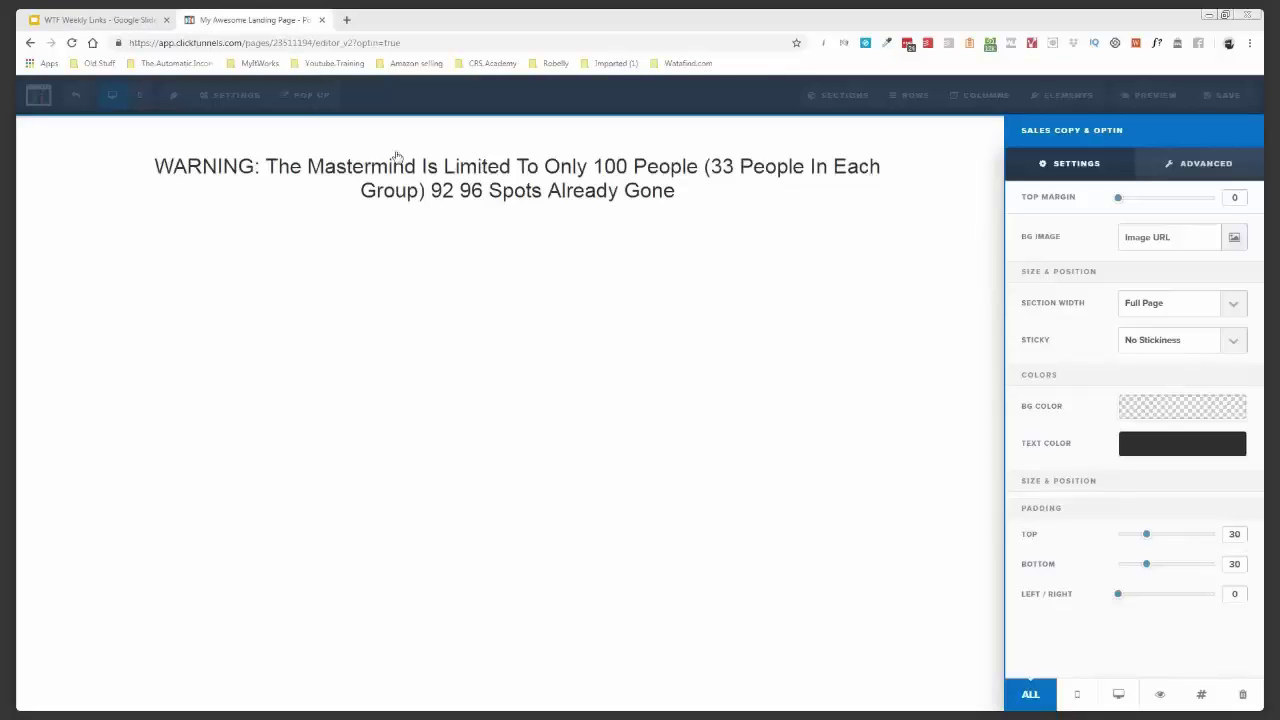
# - Set the warning section's background to the orange recent-colour swatch
pyautogui.click(1187, 410)
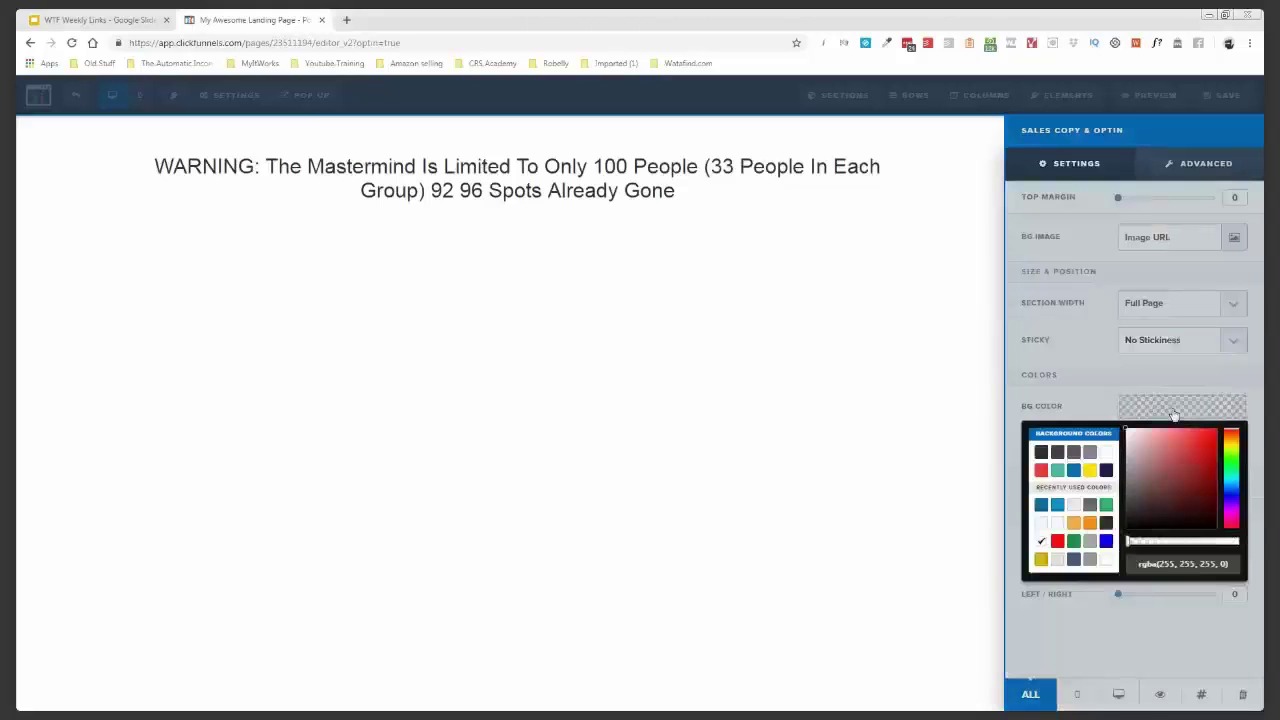
pyautogui.click(1090, 525)
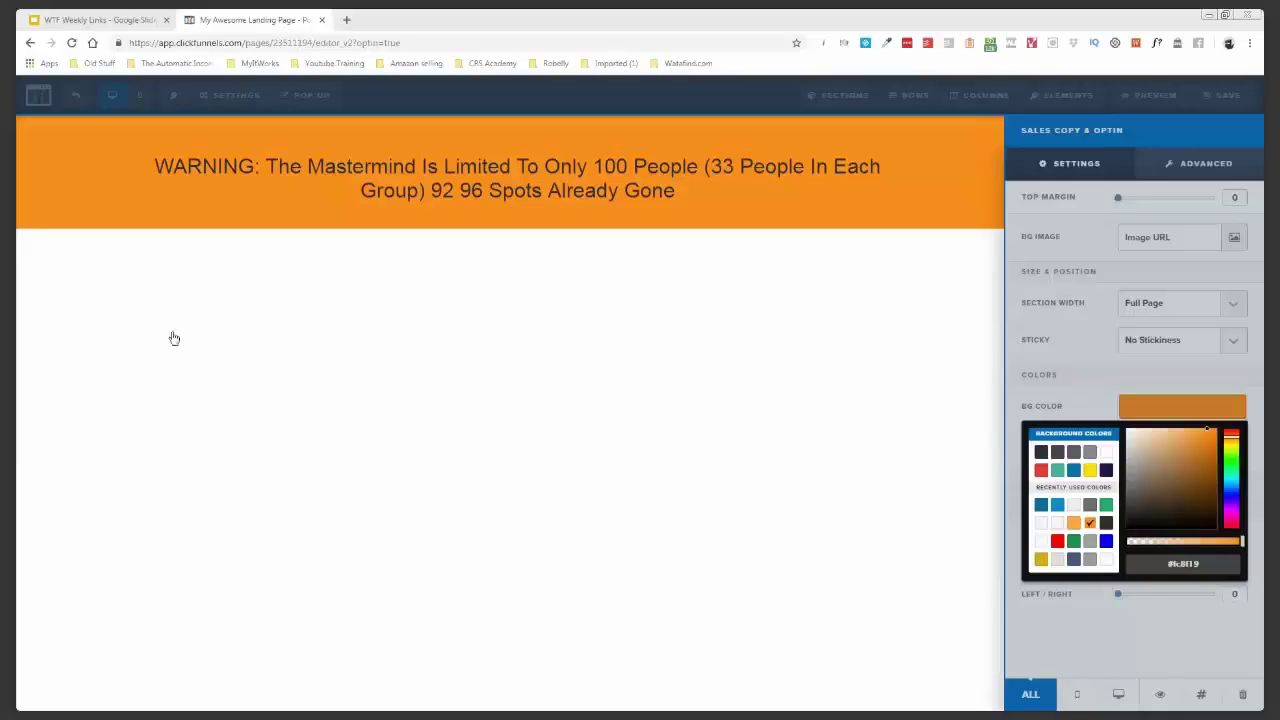
pyautogui.click(739, 186)
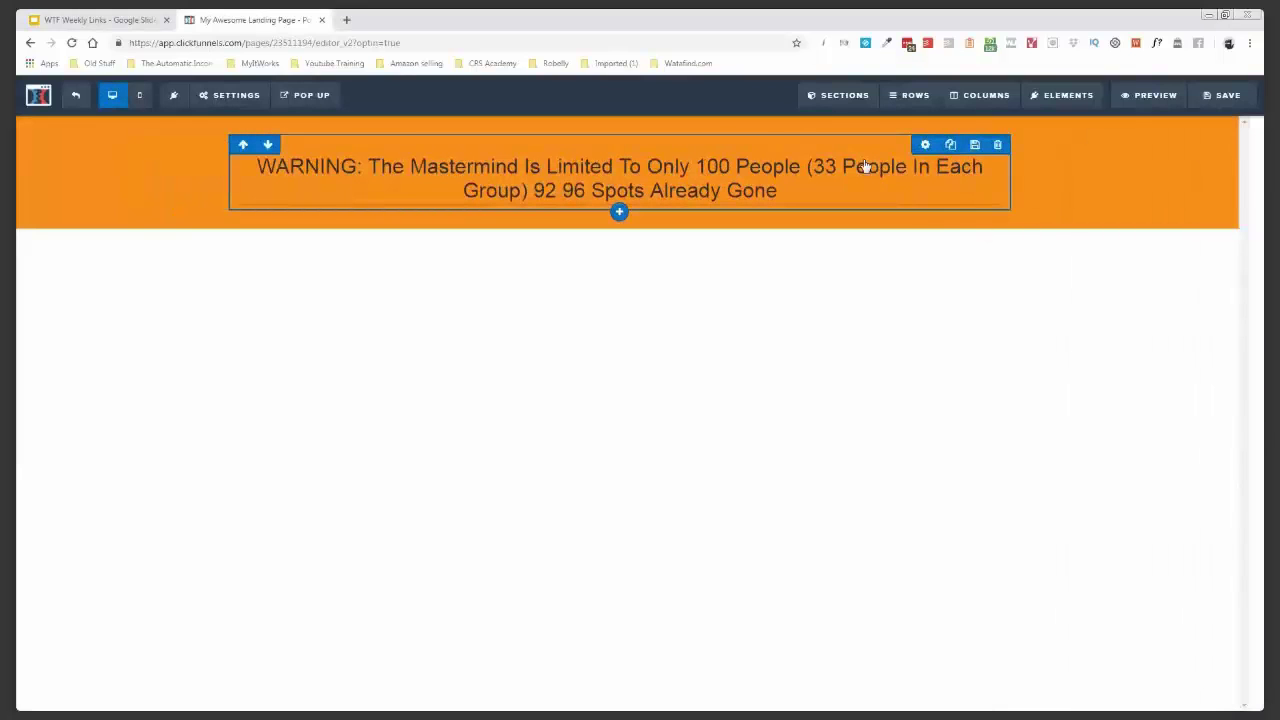
# - Give the warning headline white text, 0 top margin and a 22 px font size
pyautogui.click(864, 166)
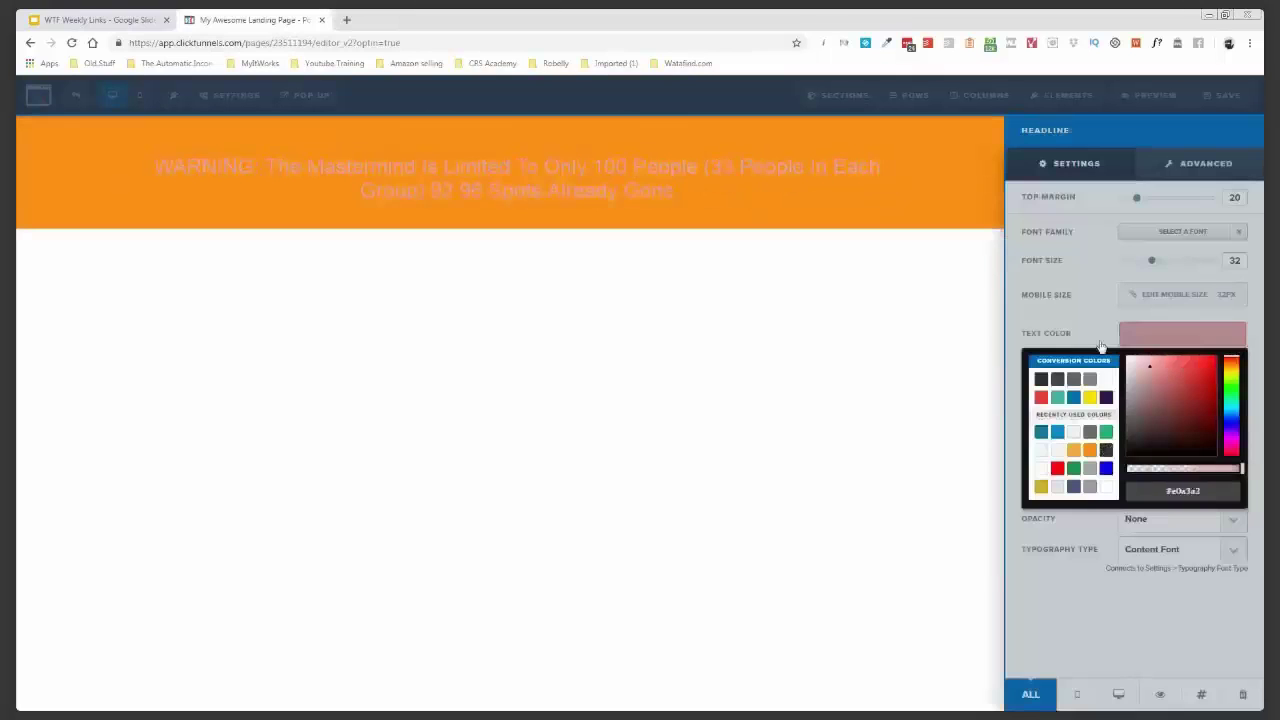
pyautogui.click(943, 323)
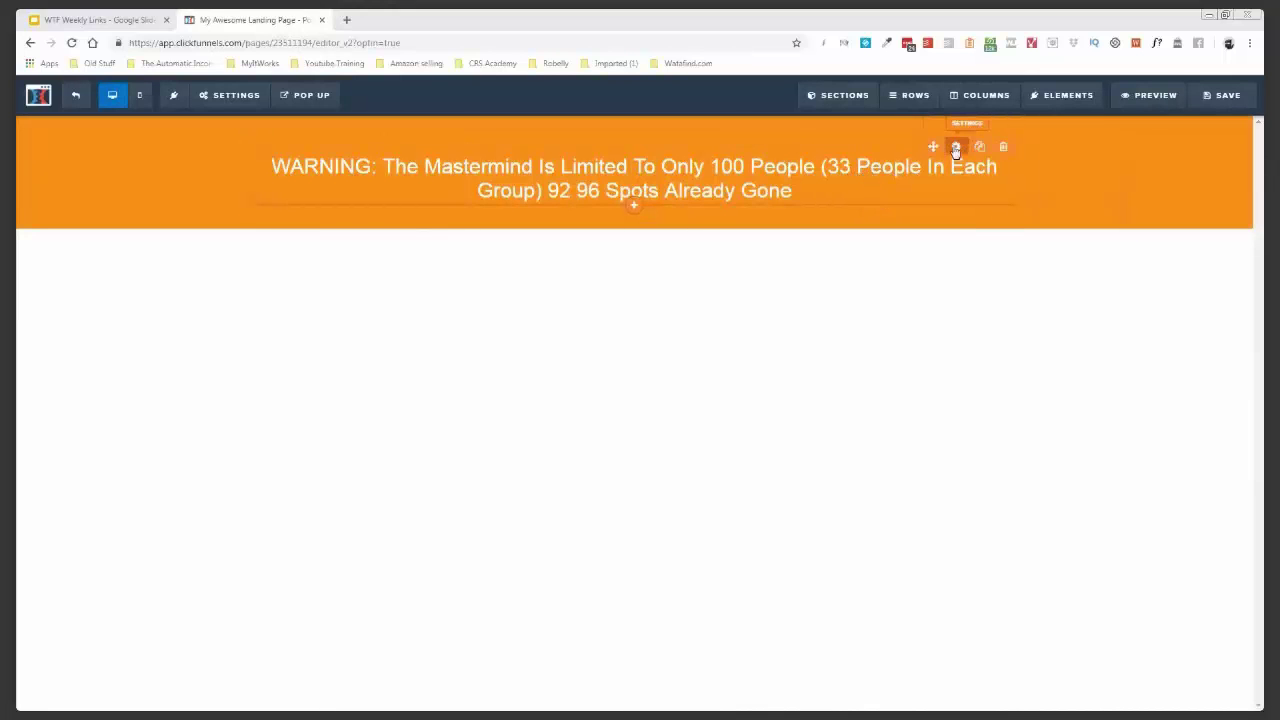
pyautogui.click(955, 148)
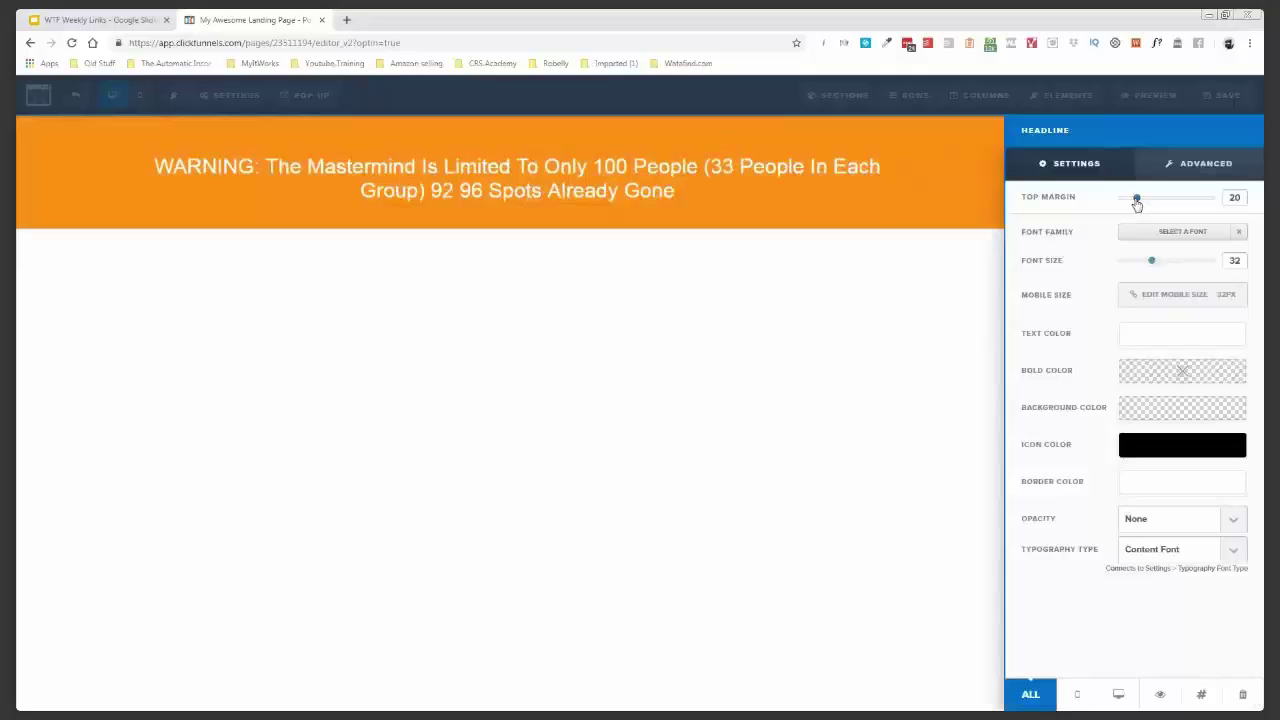
pyautogui.moveTo(1136, 201); pyautogui.dragTo(1119, 198)
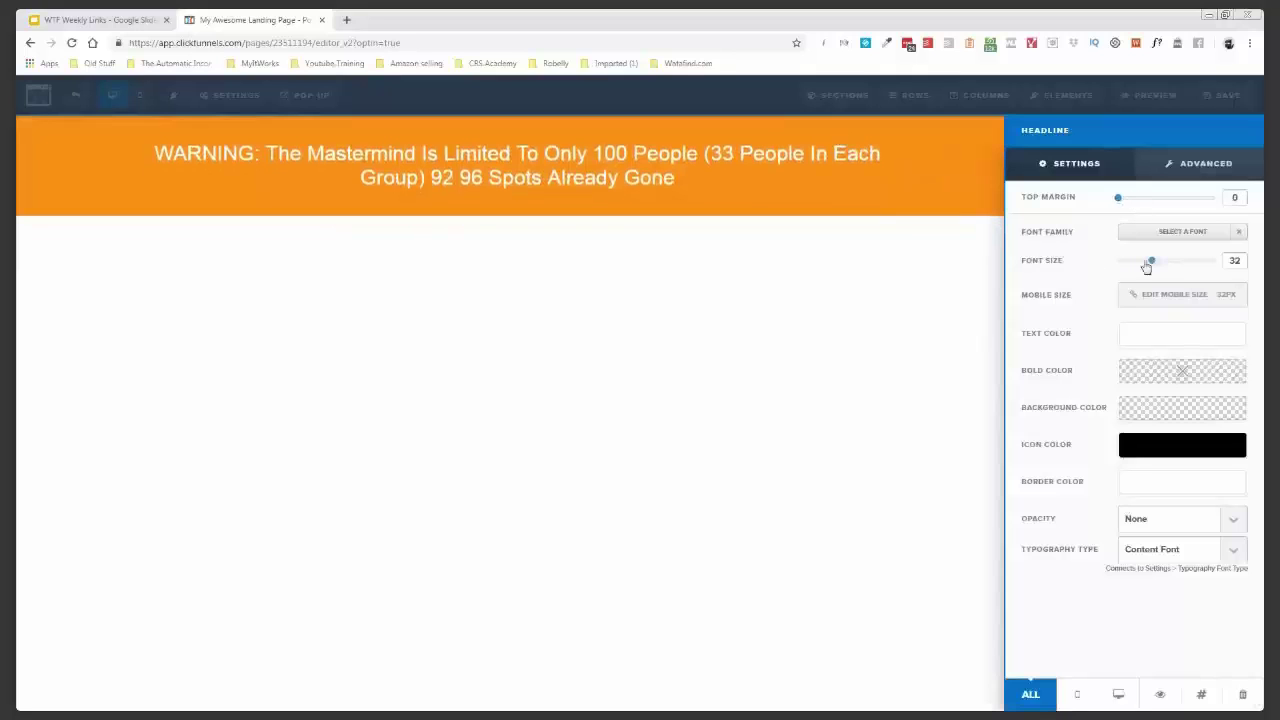
pyautogui.moveTo(1153, 263); pyautogui.dragTo(1136, 261)
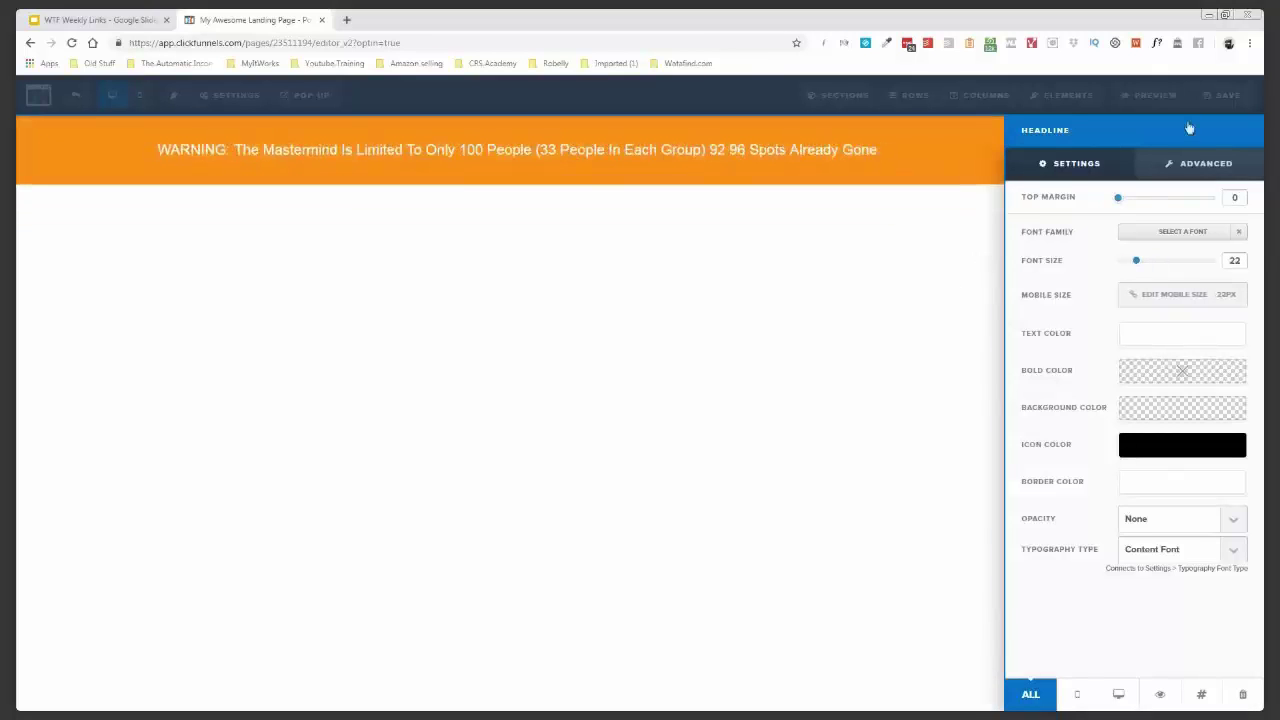
pyautogui.click(1222, 101)
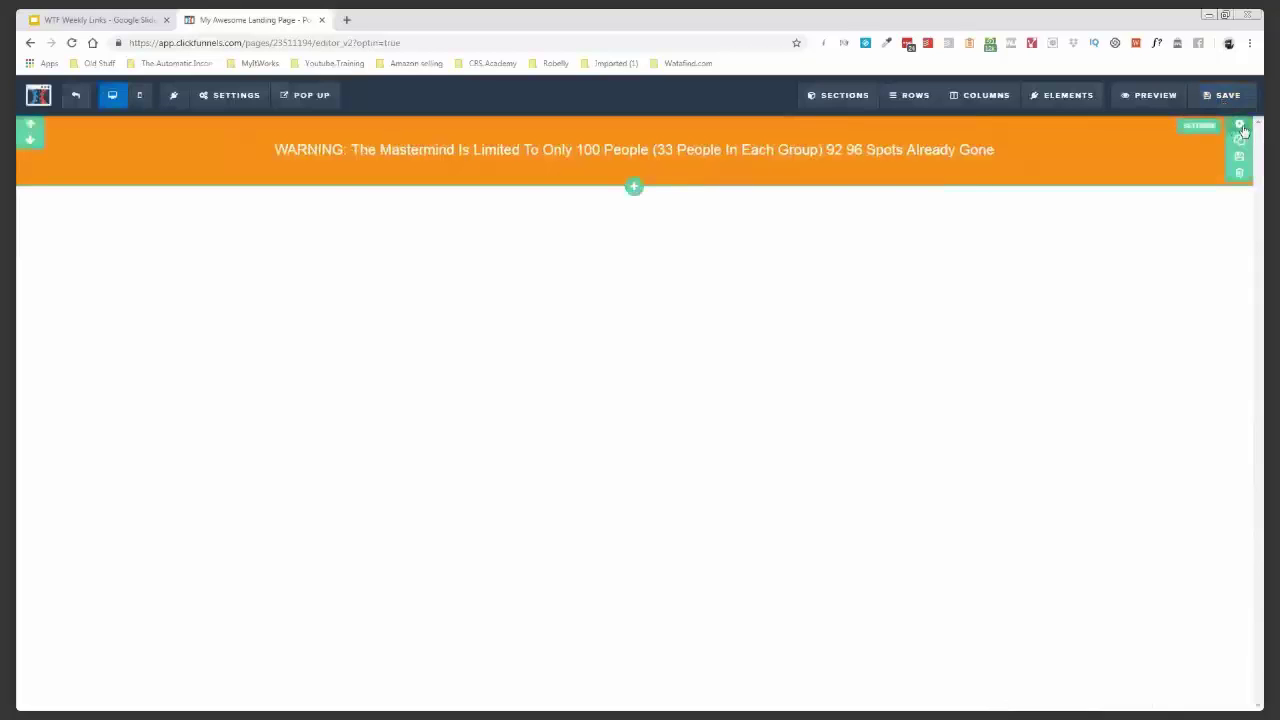
# - Reduce the warning section's top and bottom padding to 5 each
pyautogui.click(1241, 127)
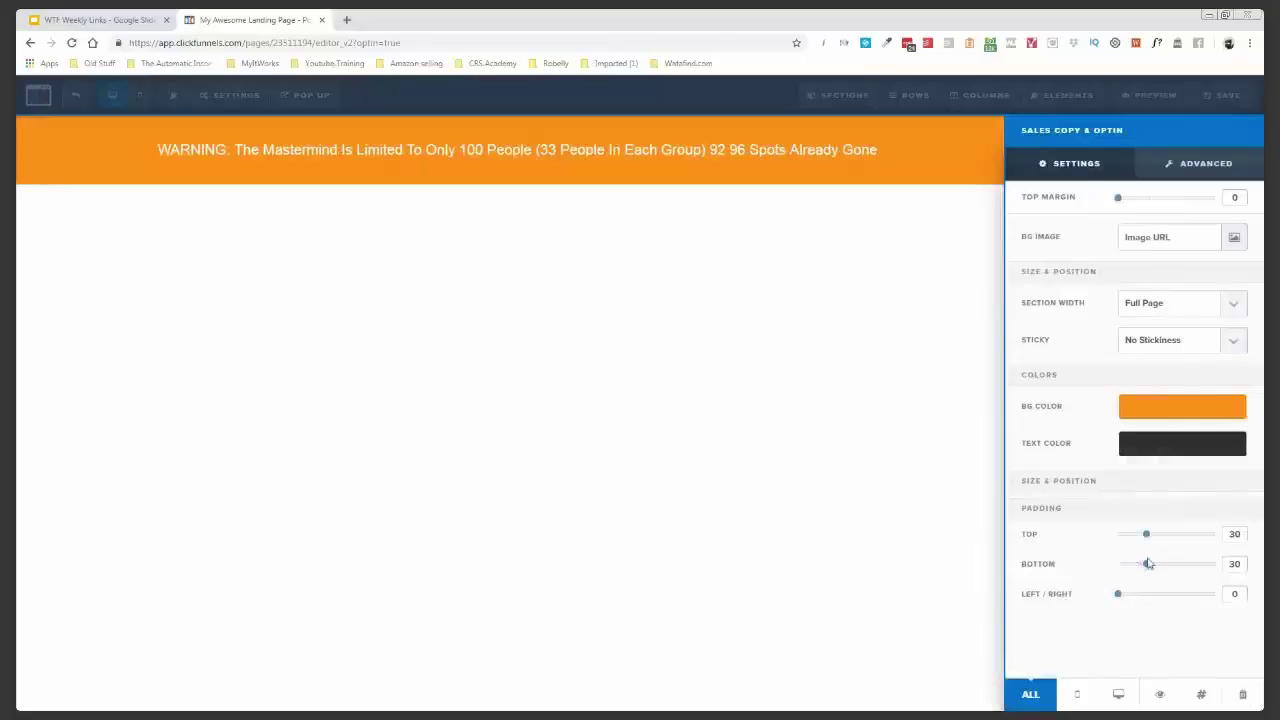
pyautogui.moveTo(1146, 534)
pyautogui.mouseDown()
pyautogui.moveTo(1208, 534)
pyautogui.moveTo(1122, 534)
pyautogui.mouseUp()
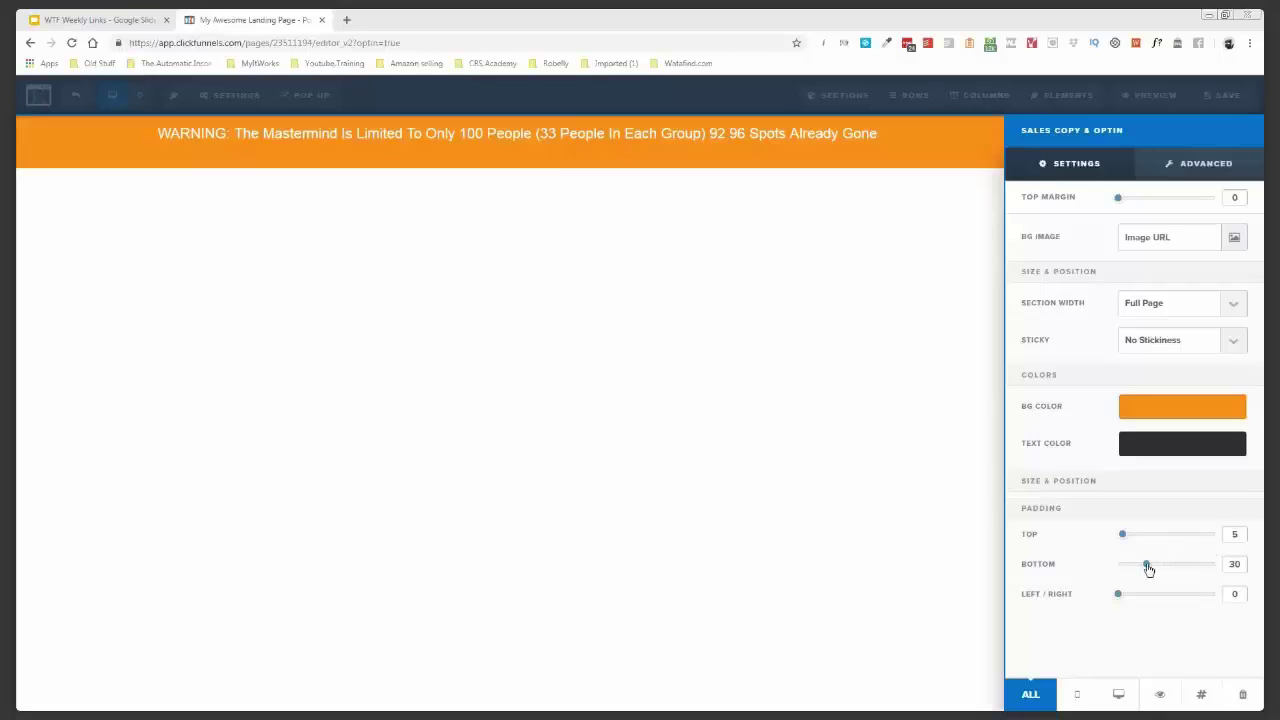
pyautogui.moveTo(1148, 569); pyautogui.dragTo(1118, 566)
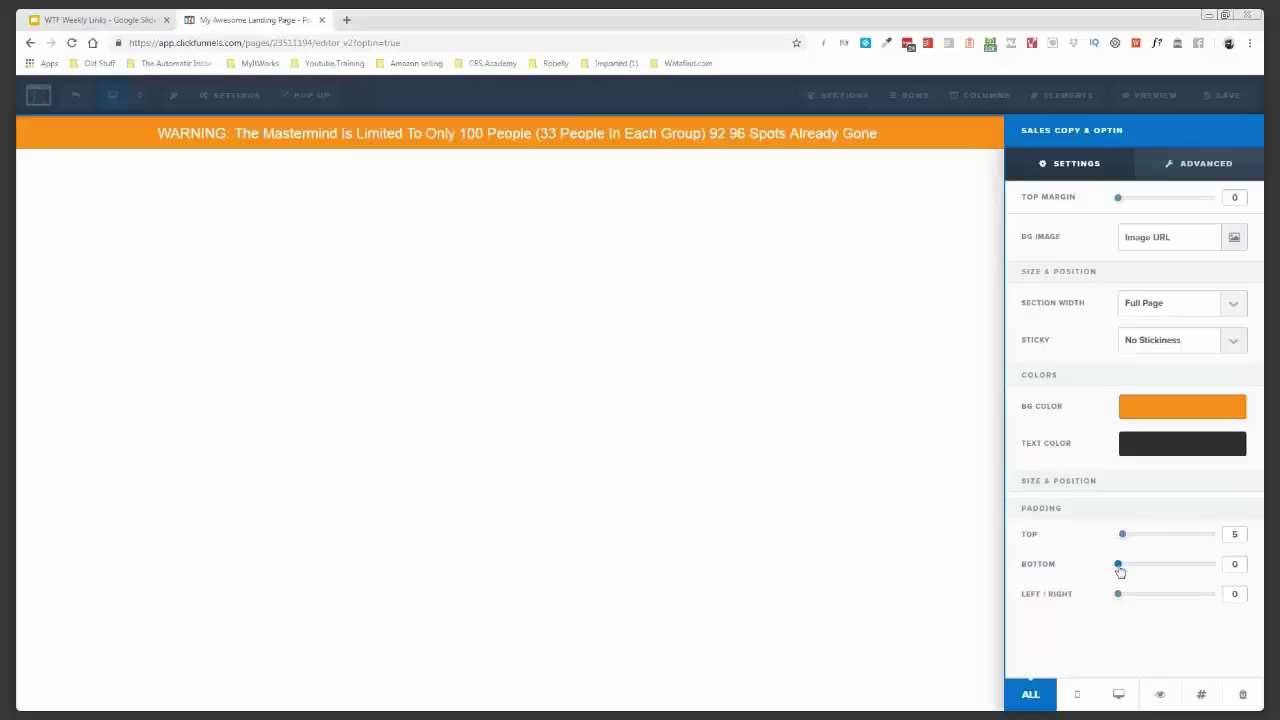
pyautogui.moveTo(1118, 566); pyautogui.dragTo(1122, 566)
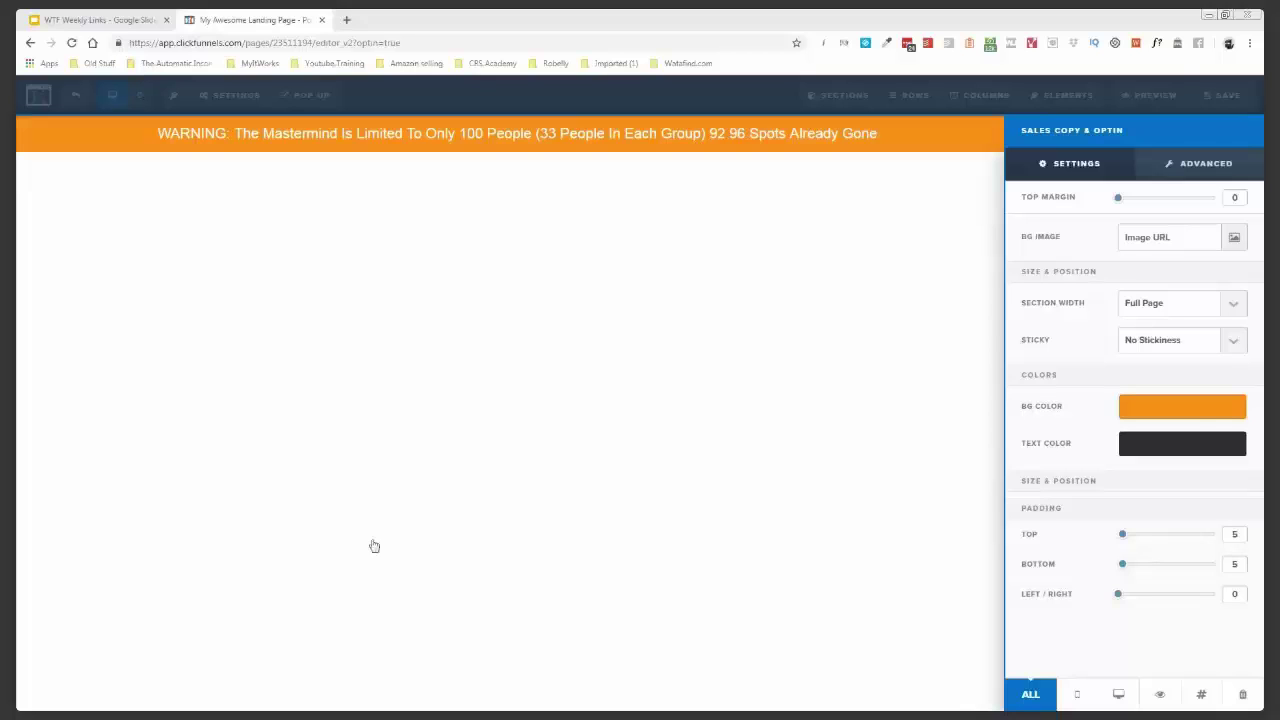
# - Change the banner background to deeper orange #ff7902, then begin editing the warning text
pyautogui.click(1199, 408)
pyautogui.click(1190, 564)
pyautogui.write('#ff7902')
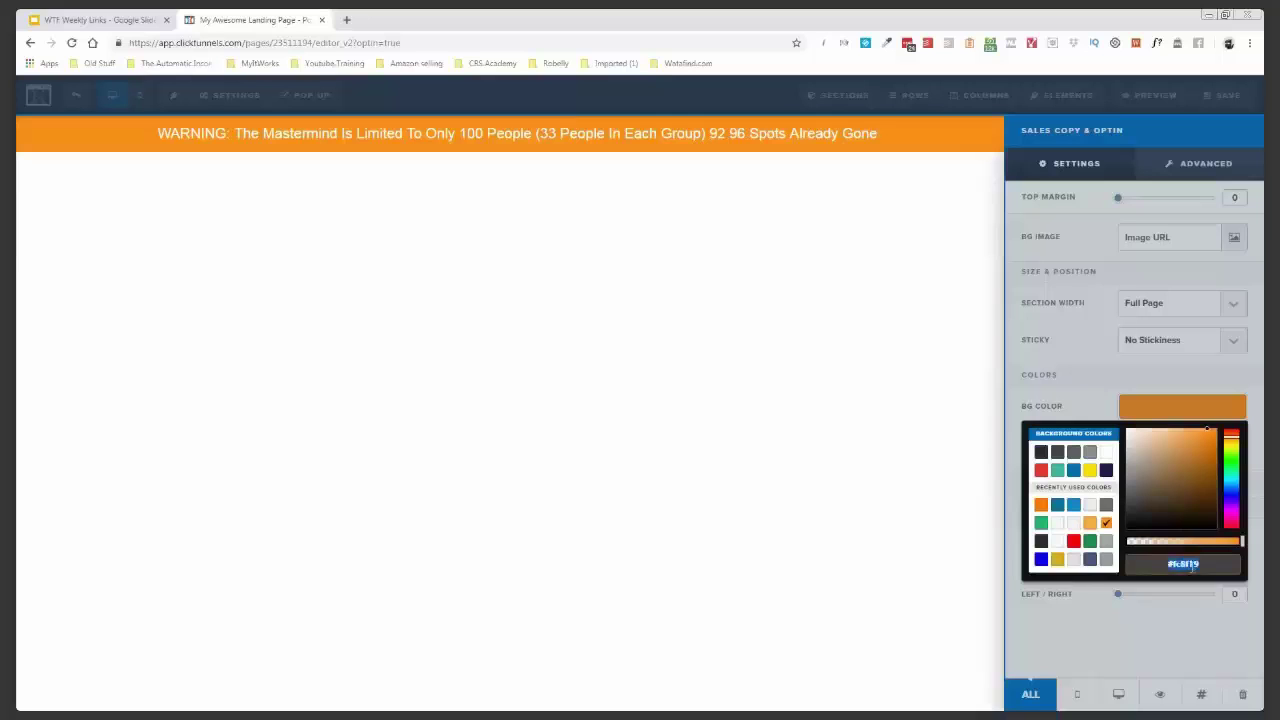
pyautogui.press('Return')
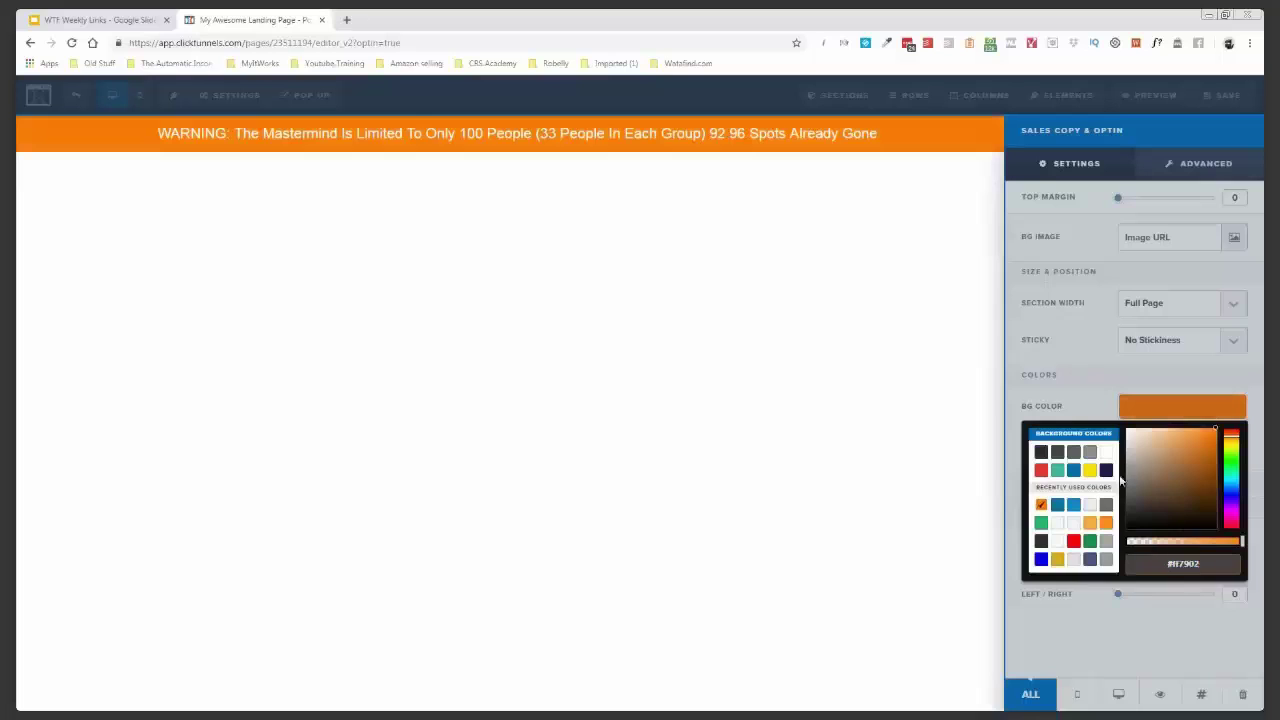
pyautogui.click(1103, 382)
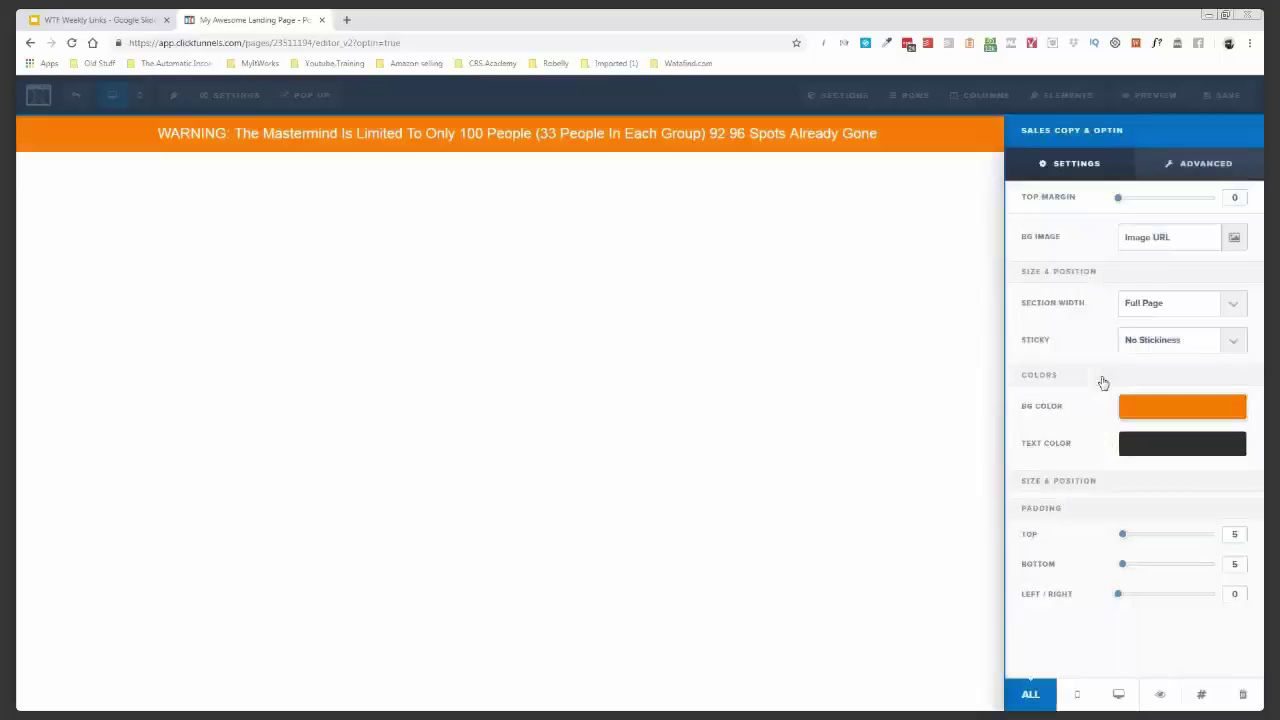
pyautogui.click(852, 188)
pyautogui.click(875, 140)
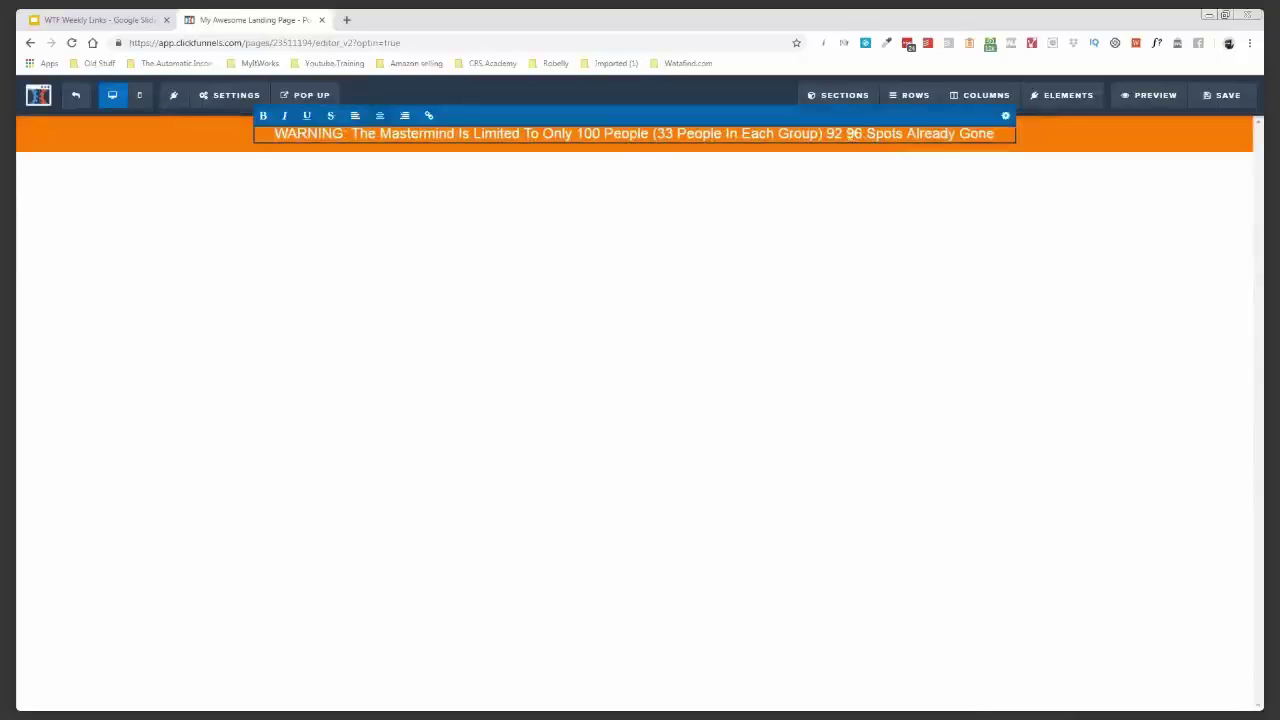
# - Make '96 Spots Already Gone' bold and struck through
pyautogui.moveTo(847, 133); pyautogui.dragTo(1000, 140)
pyautogui.click(906, 134)
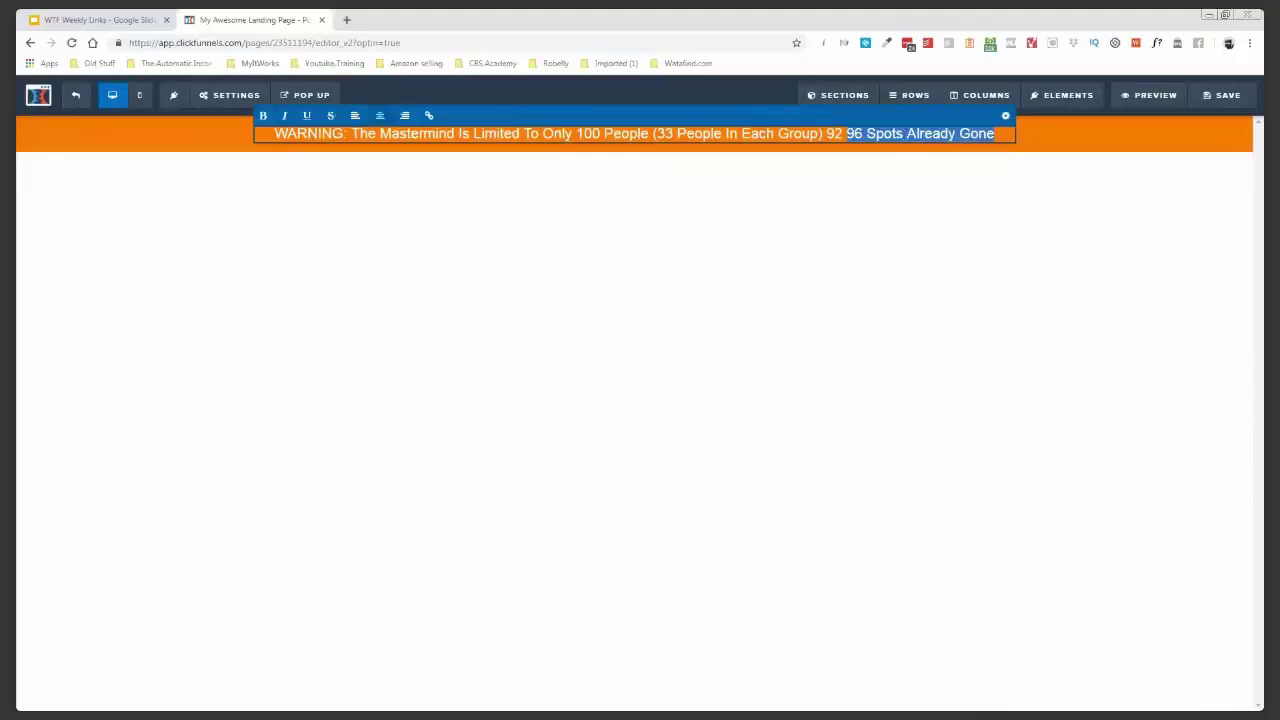
pyautogui.click(263, 115)
pyautogui.click(307, 115)
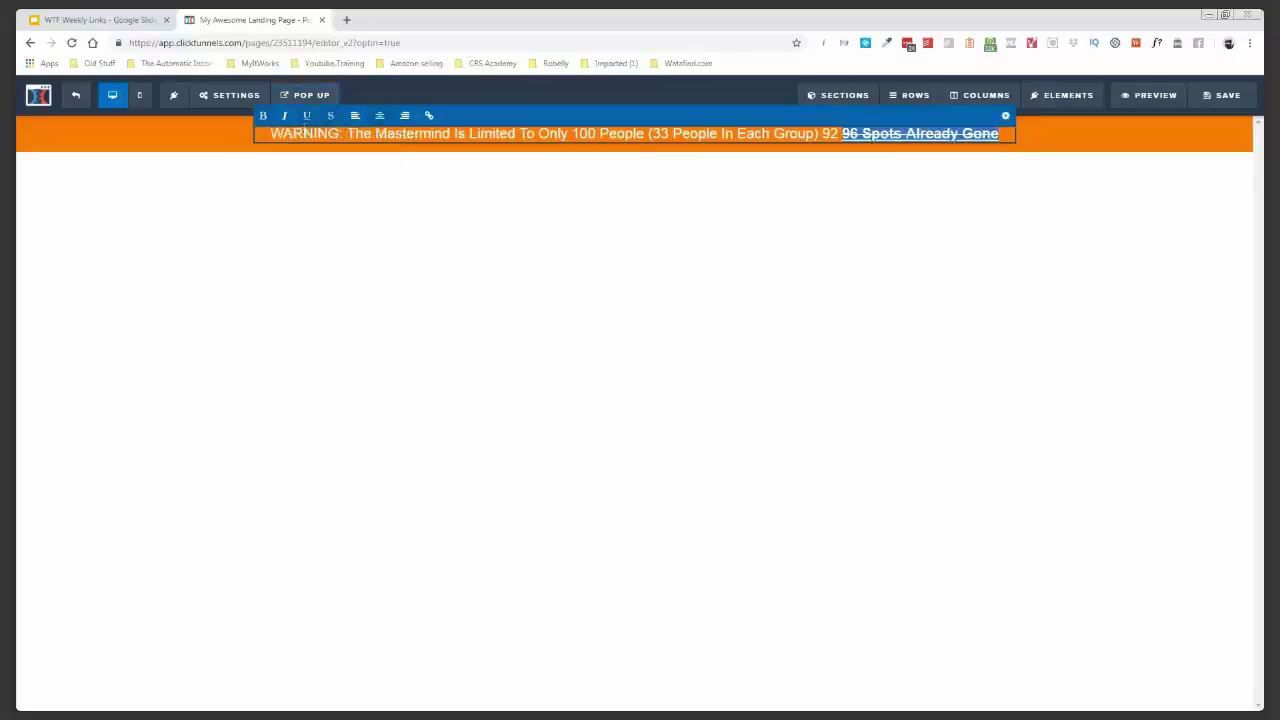
pyautogui.click(266, 142)
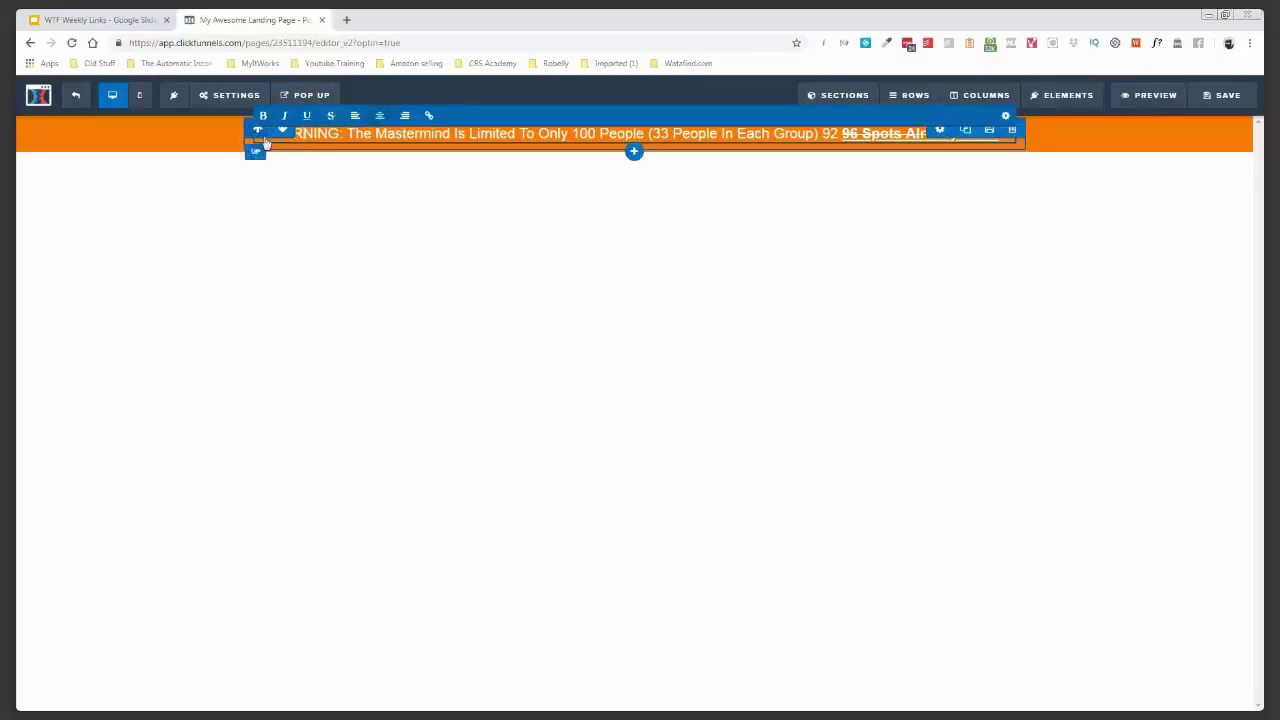
pyautogui.click(502, 290)
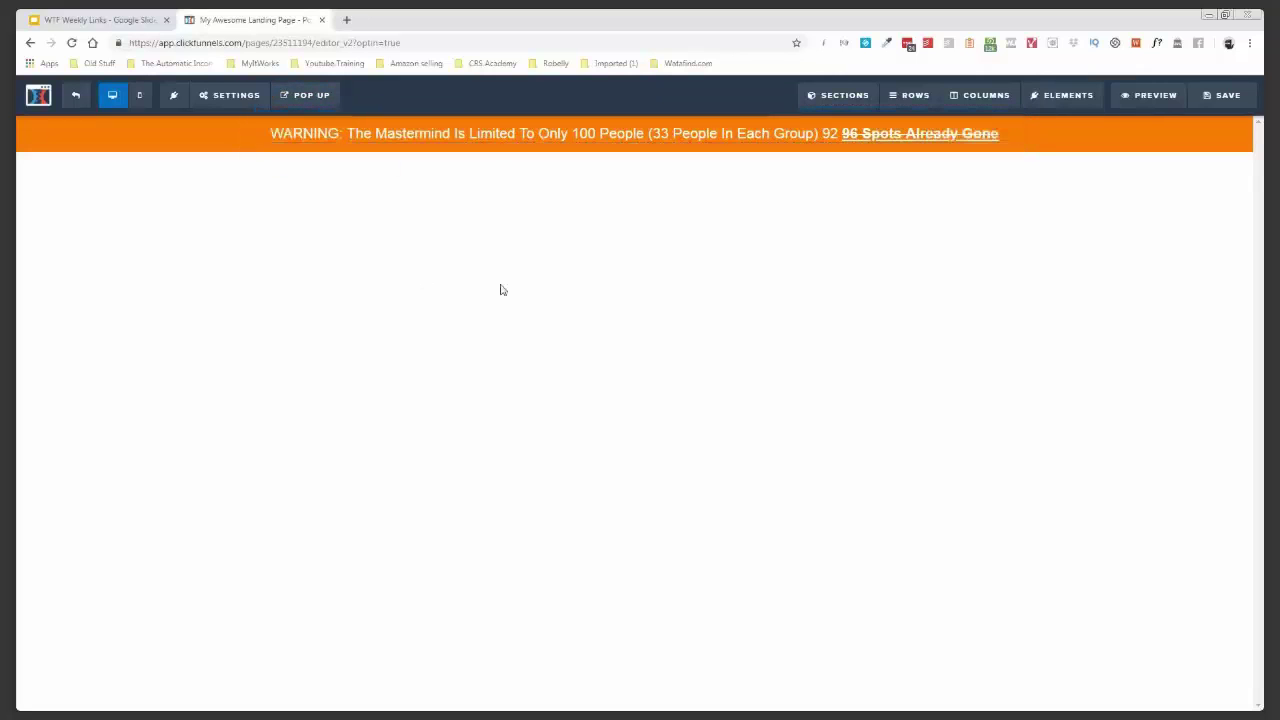
# - Make 'WARNING:' bold and underlined in the banner headline
pyautogui.click(312, 140)
pyautogui.moveTo(343, 135); pyautogui.dragTo(274, 140)
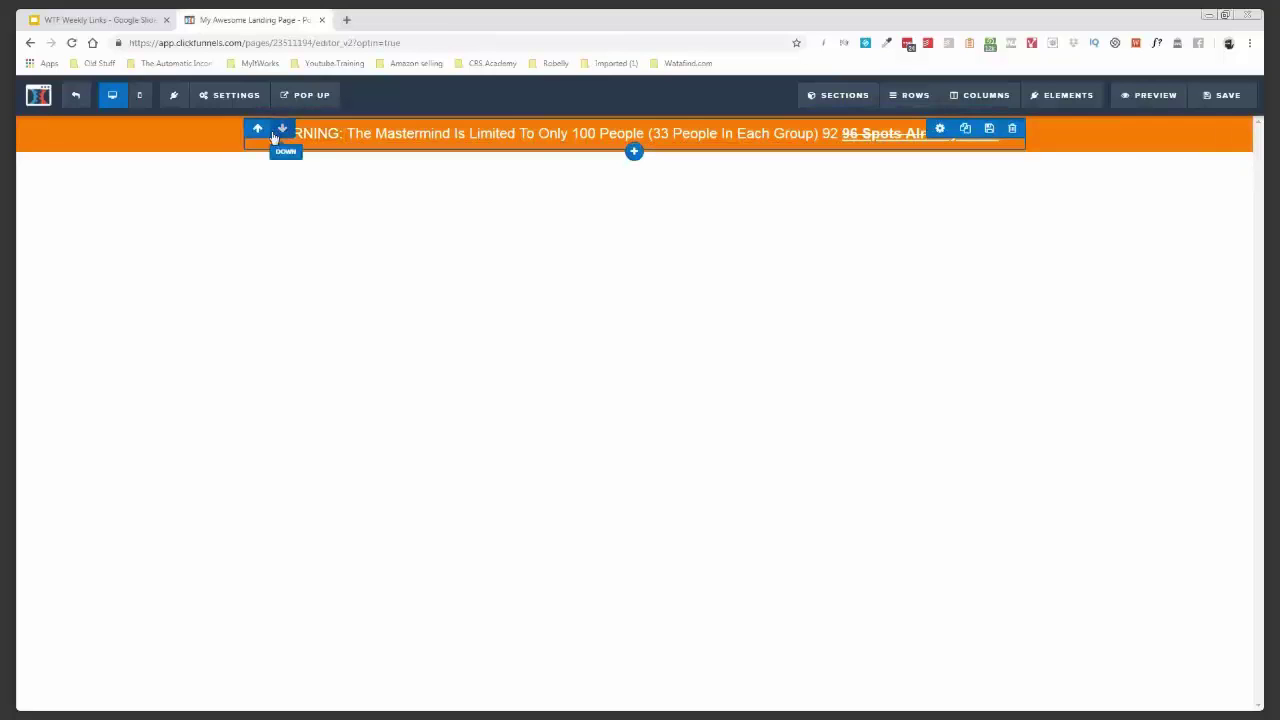
pyautogui.click(274, 137)
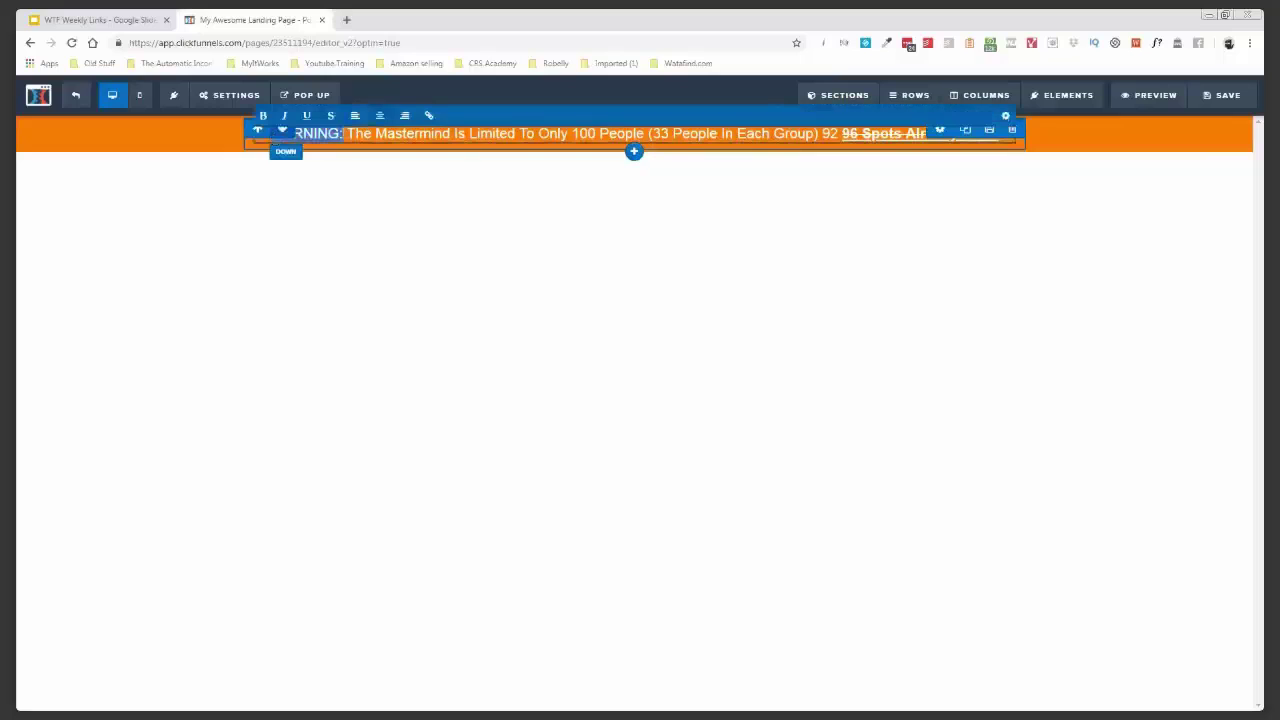
pyautogui.doubleClick(330, 135)
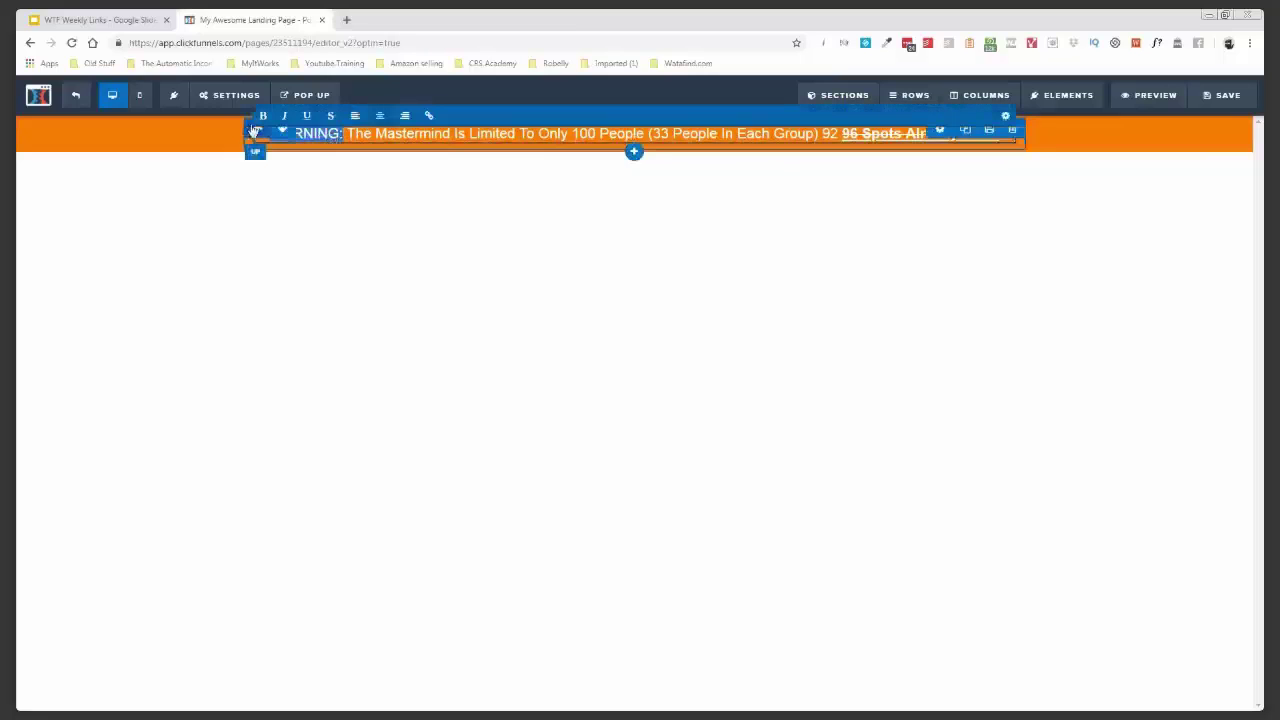
pyautogui.click(263, 116)
pyautogui.click(307, 115)
pyautogui.click(413, 167)
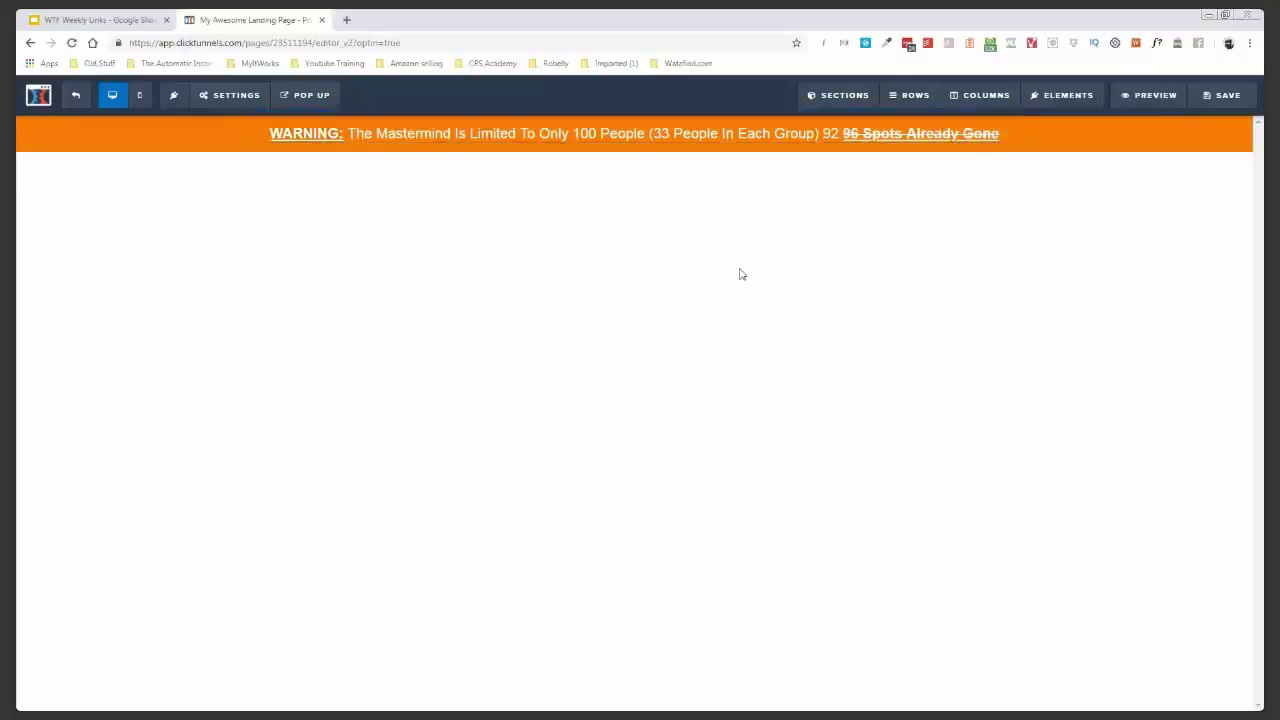
pyautogui.moveTo(444, 123)
# - Save the page and paste the warning text into the SEO title field
pyautogui.click(1237, 100)
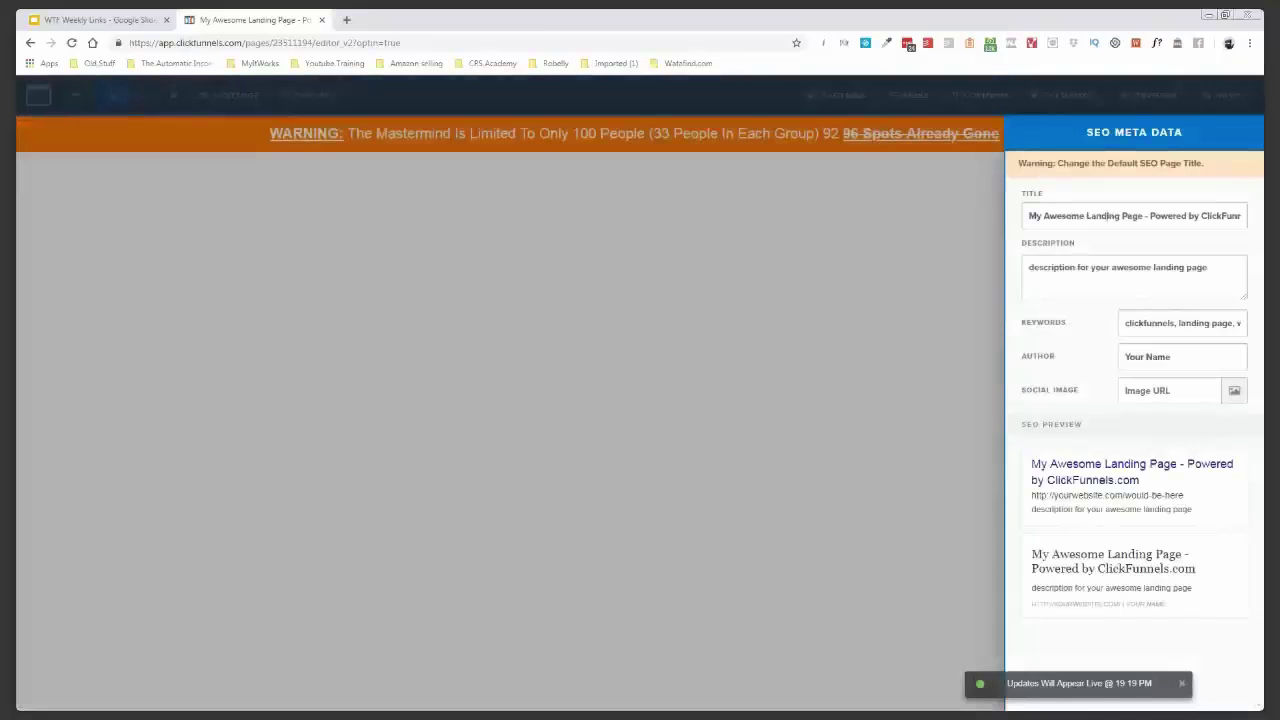
pyautogui.hotkey('ctrl', 'a')
pyautogui.write('#f7902')
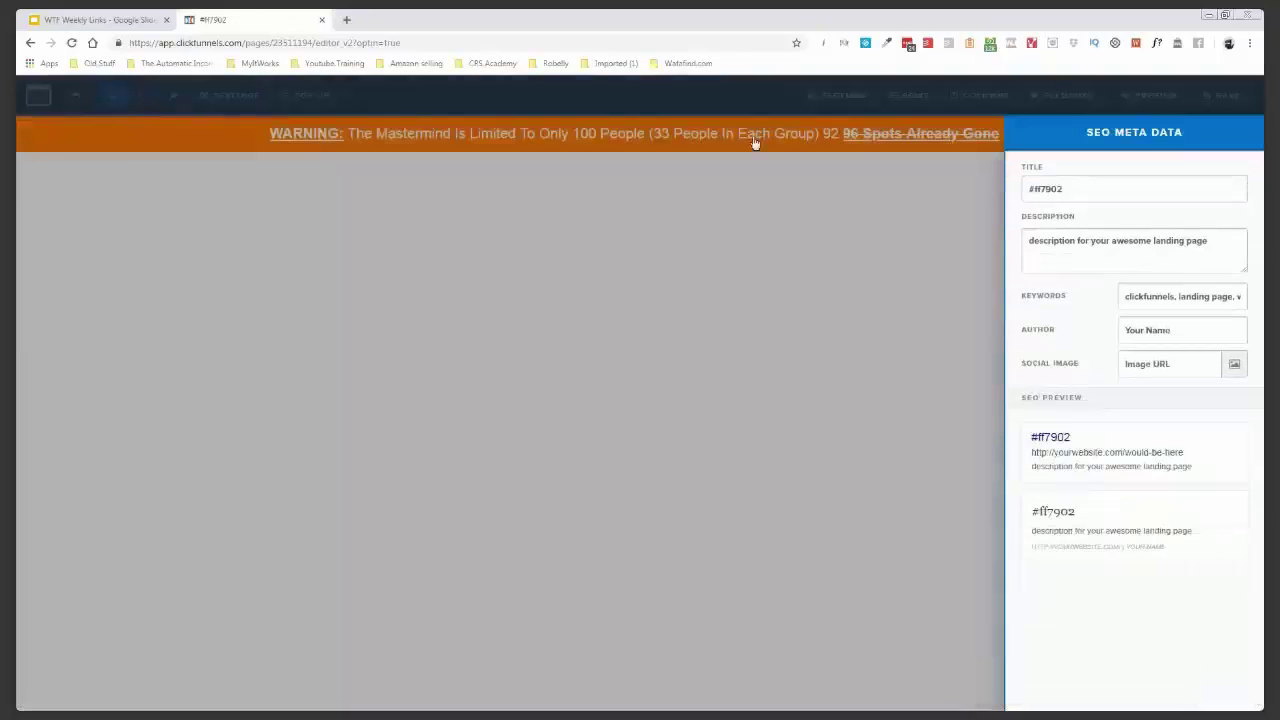
pyautogui.click(757, 139)
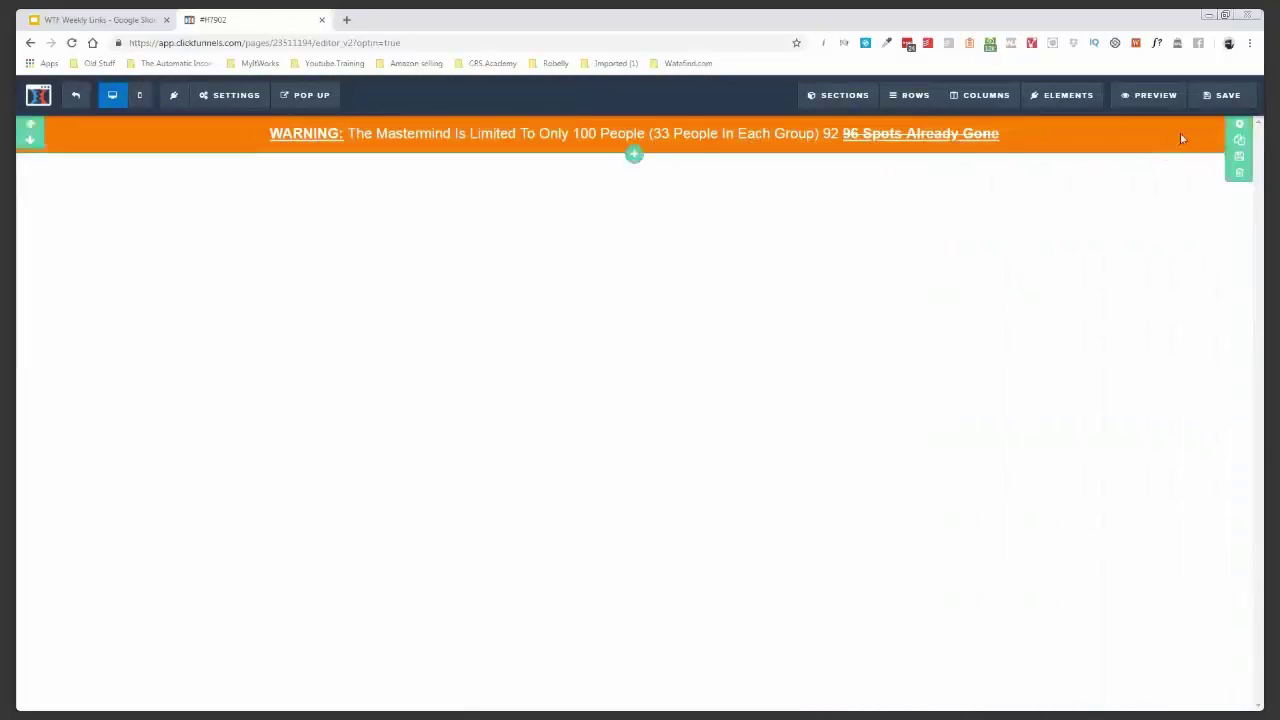
# - Replace the SEO Meta Data page title with the warning banner text
pyautogui.click(246, 96)
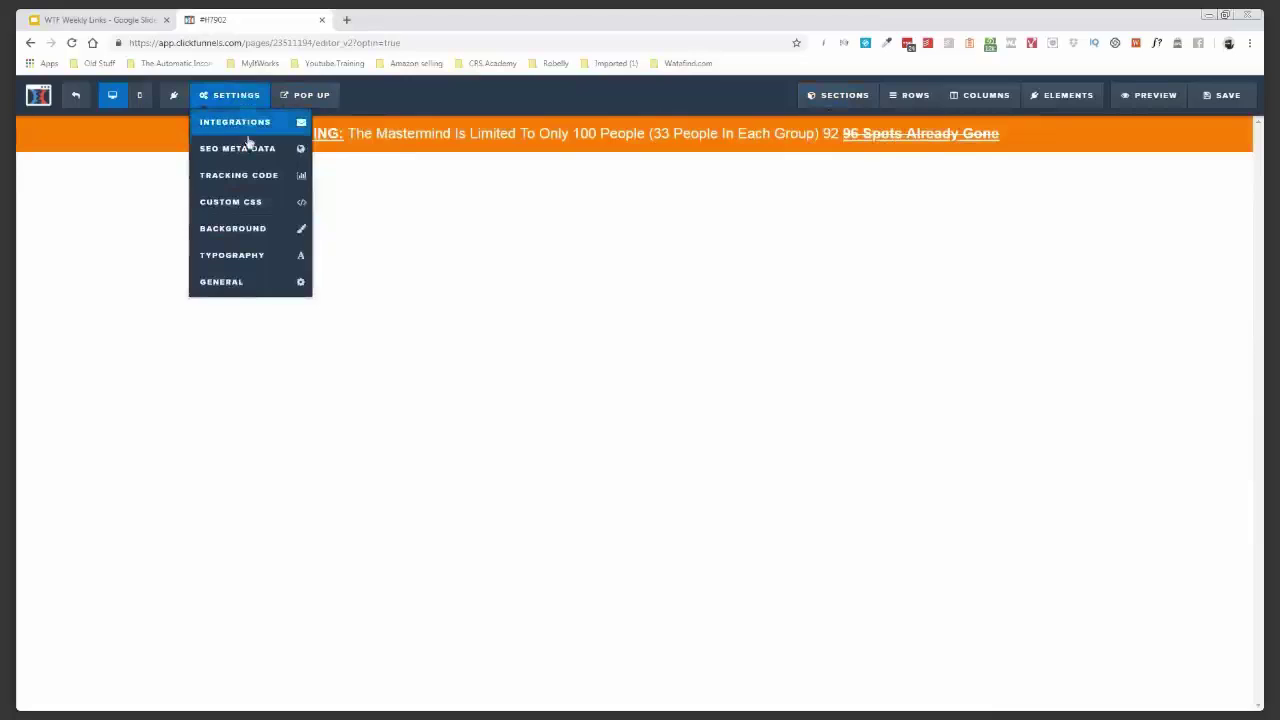
pyautogui.click(252, 151)
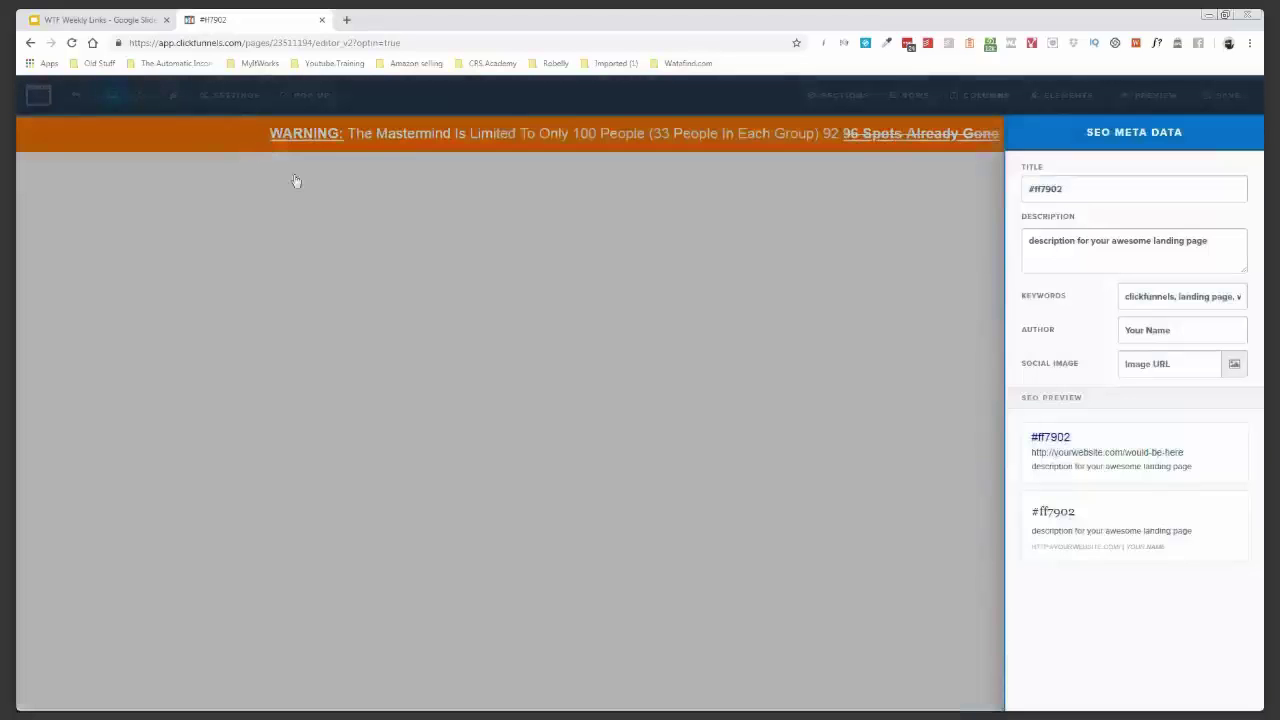
pyautogui.tripleClick(1045, 189)
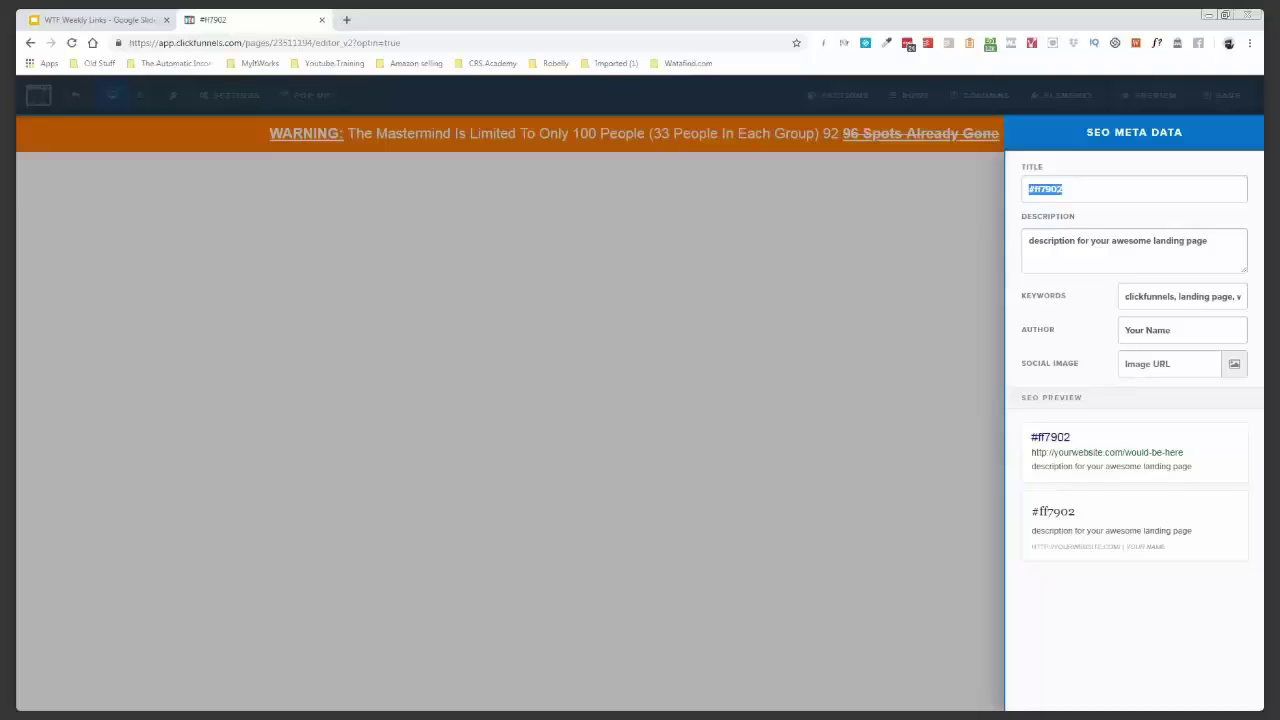
pyautogui.hotkey('ctrl', 'v')
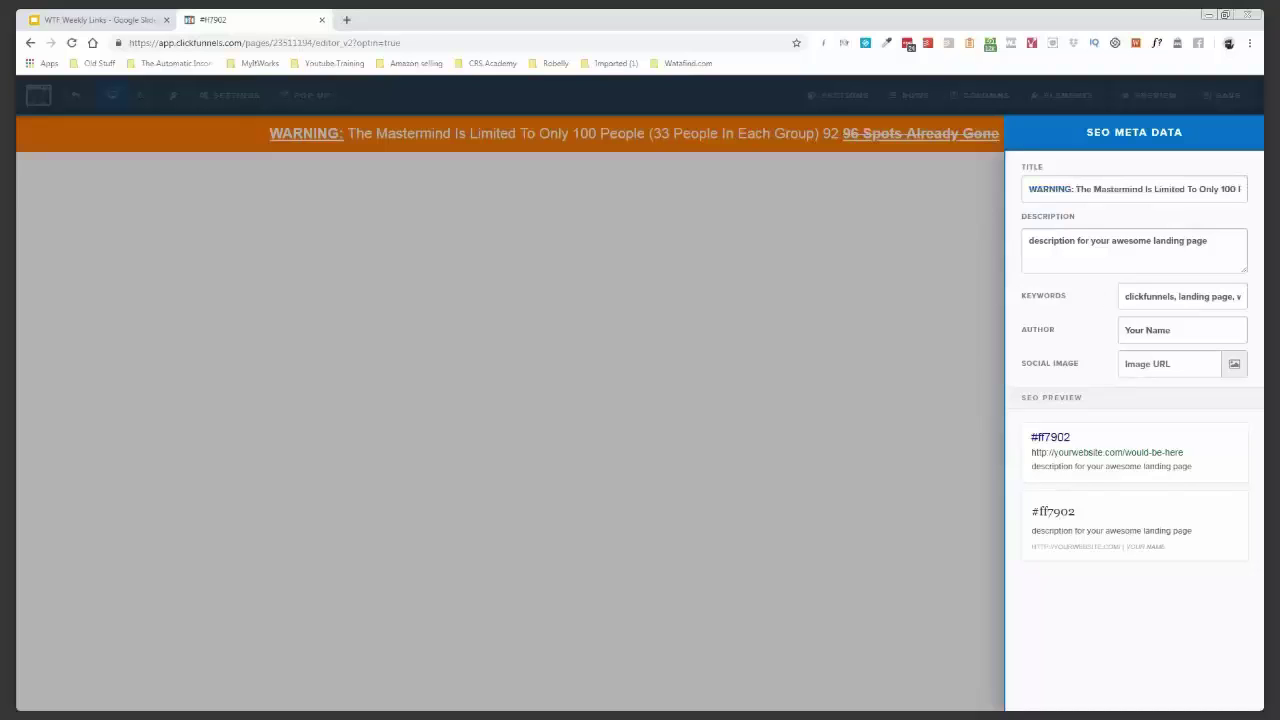
pyautogui.click(951, 314)
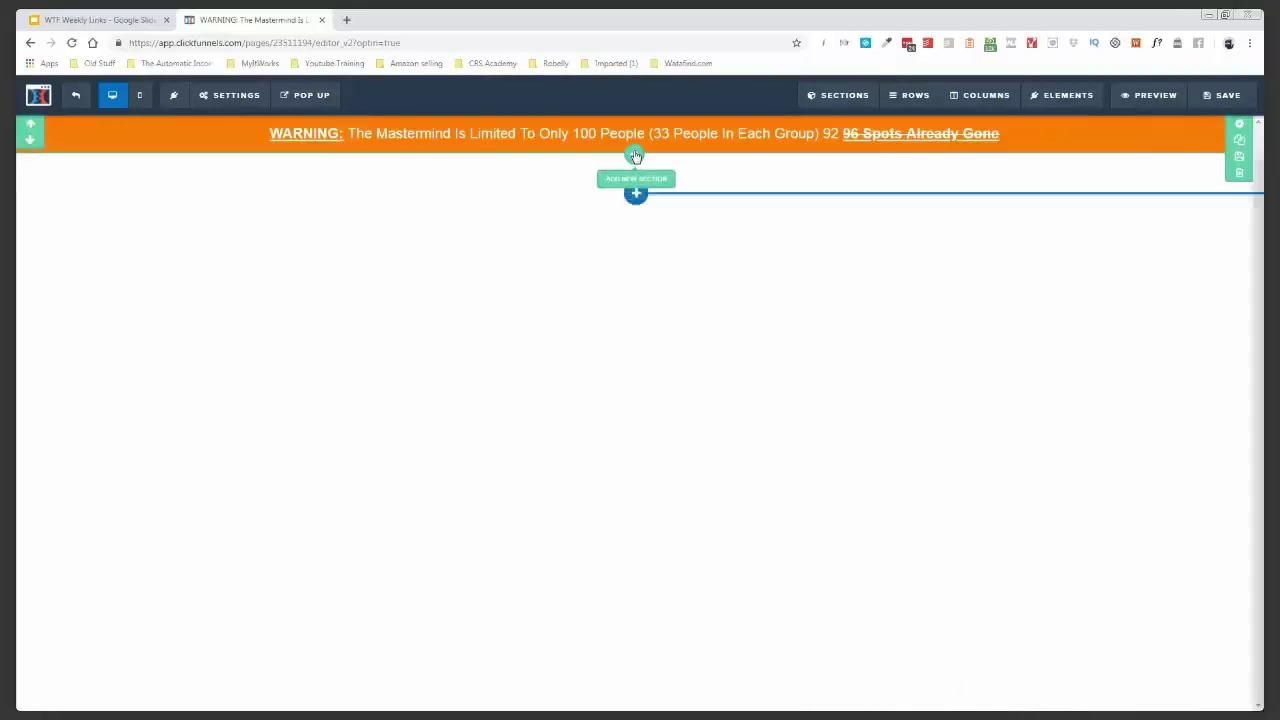
# - Add a full-width section with a single-column row below the warning bar
pyautogui.click(635, 155)
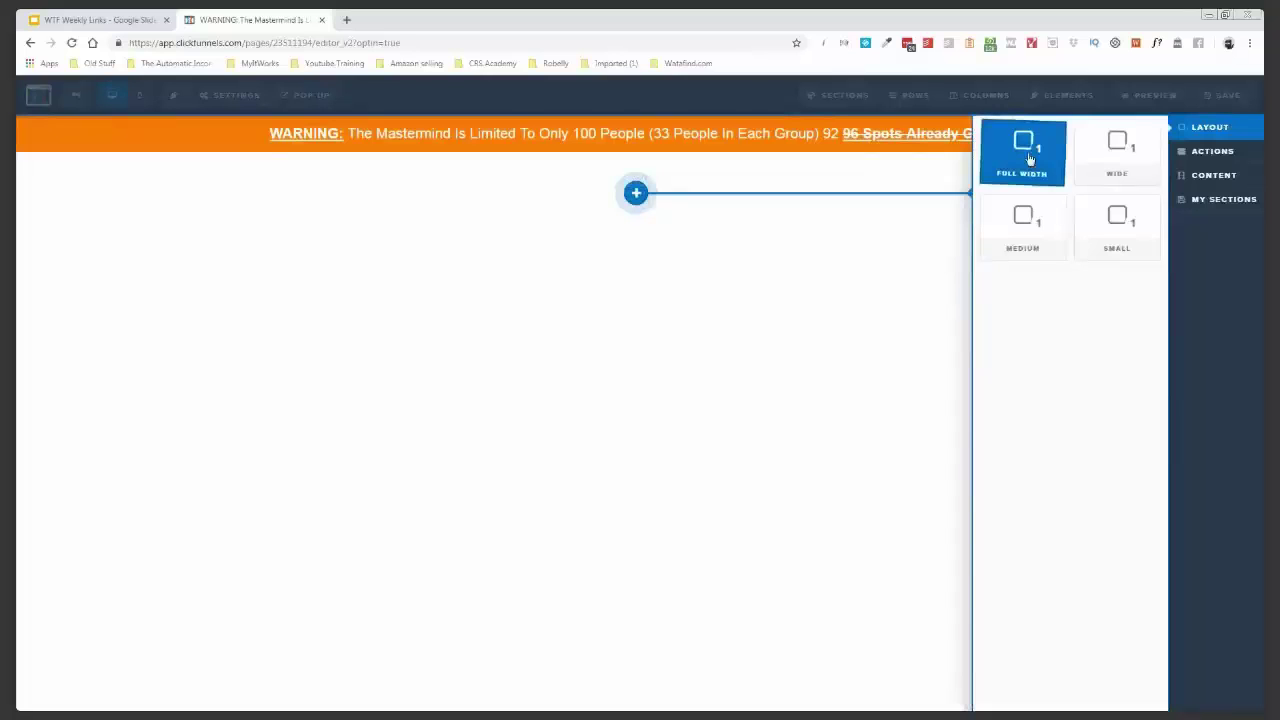
pyautogui.click(1029, 158)
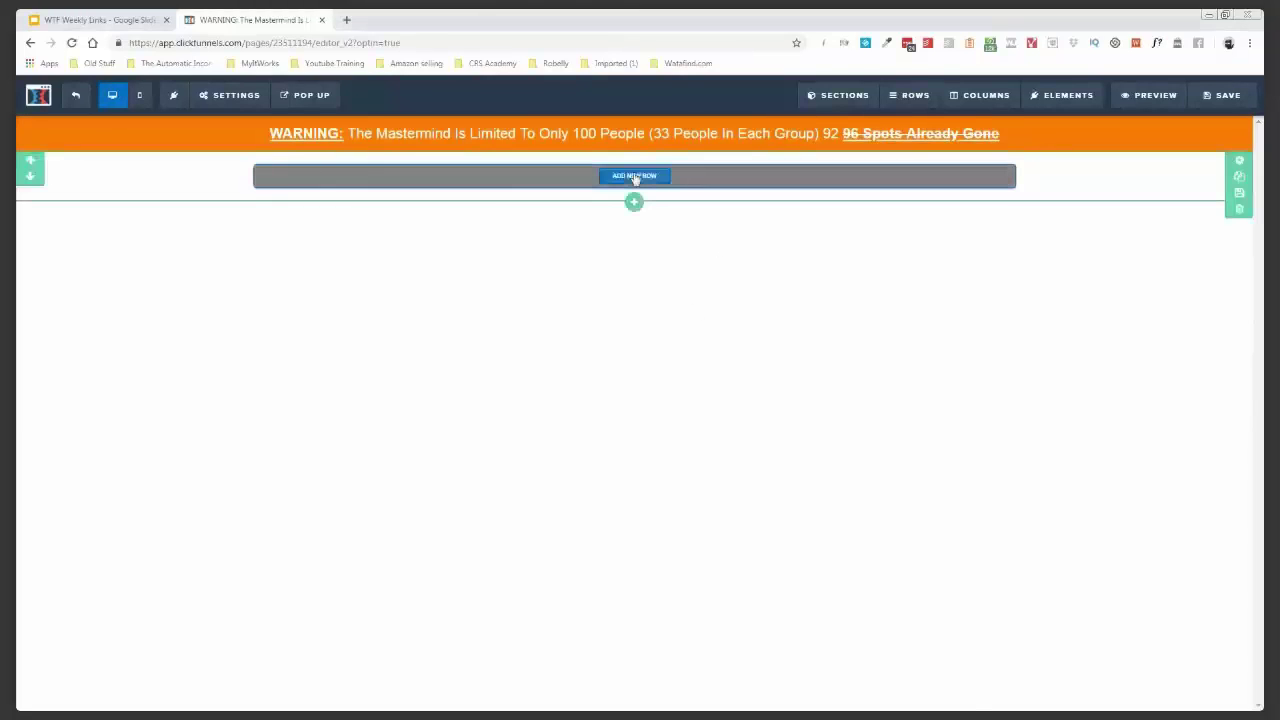
pyautogui.click(634, 176)
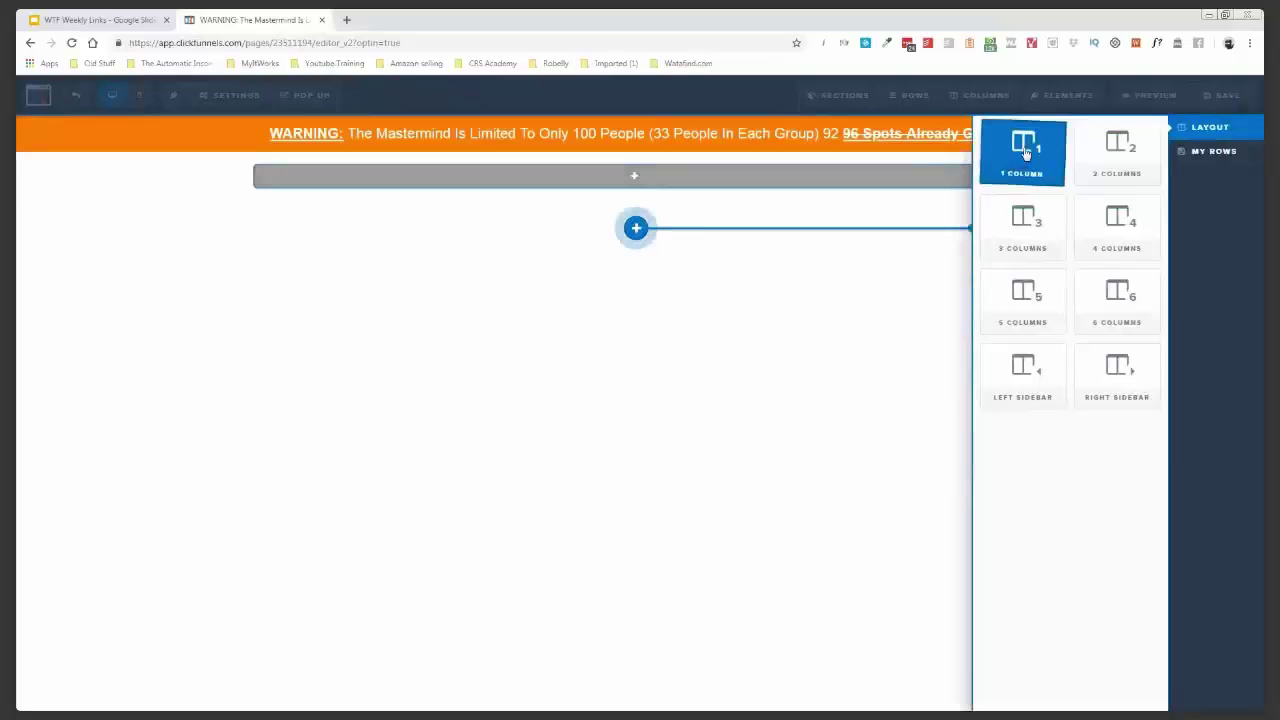
pyautogui.click(1025, 152)
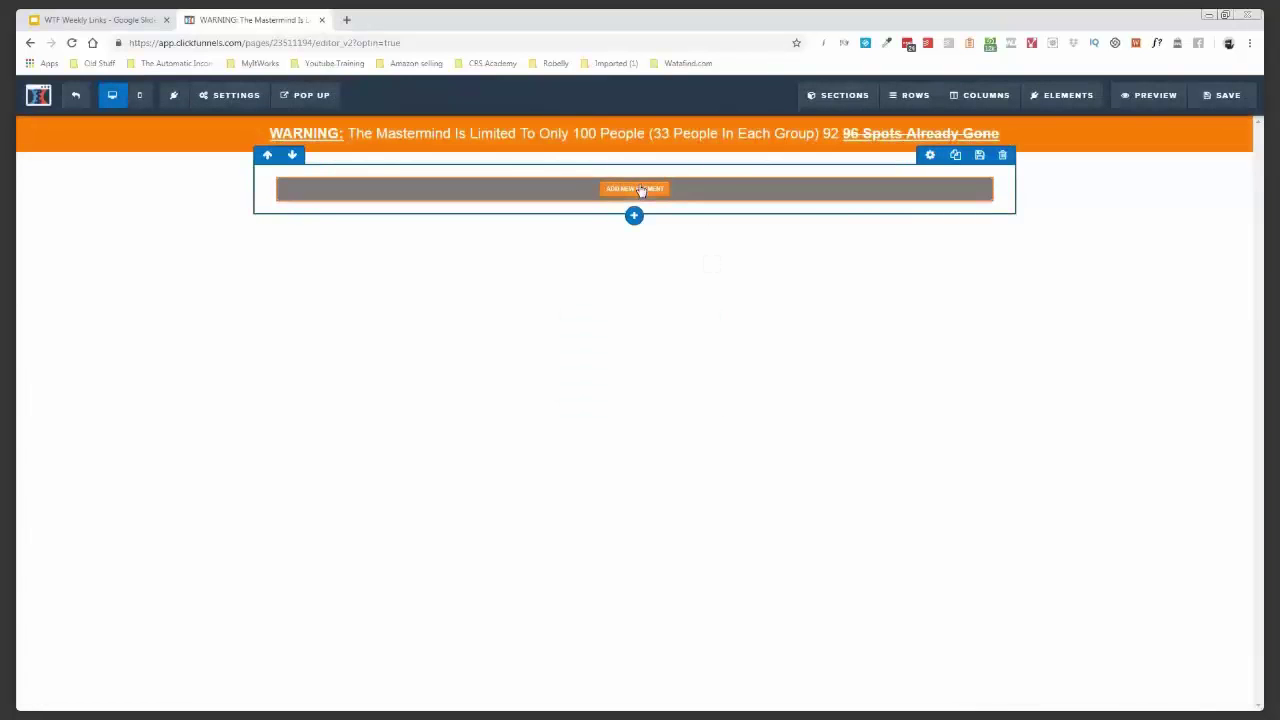
# - Add a headline element to the new row reading 'WANT TO HIT'
pyautogui.click(638, 189)
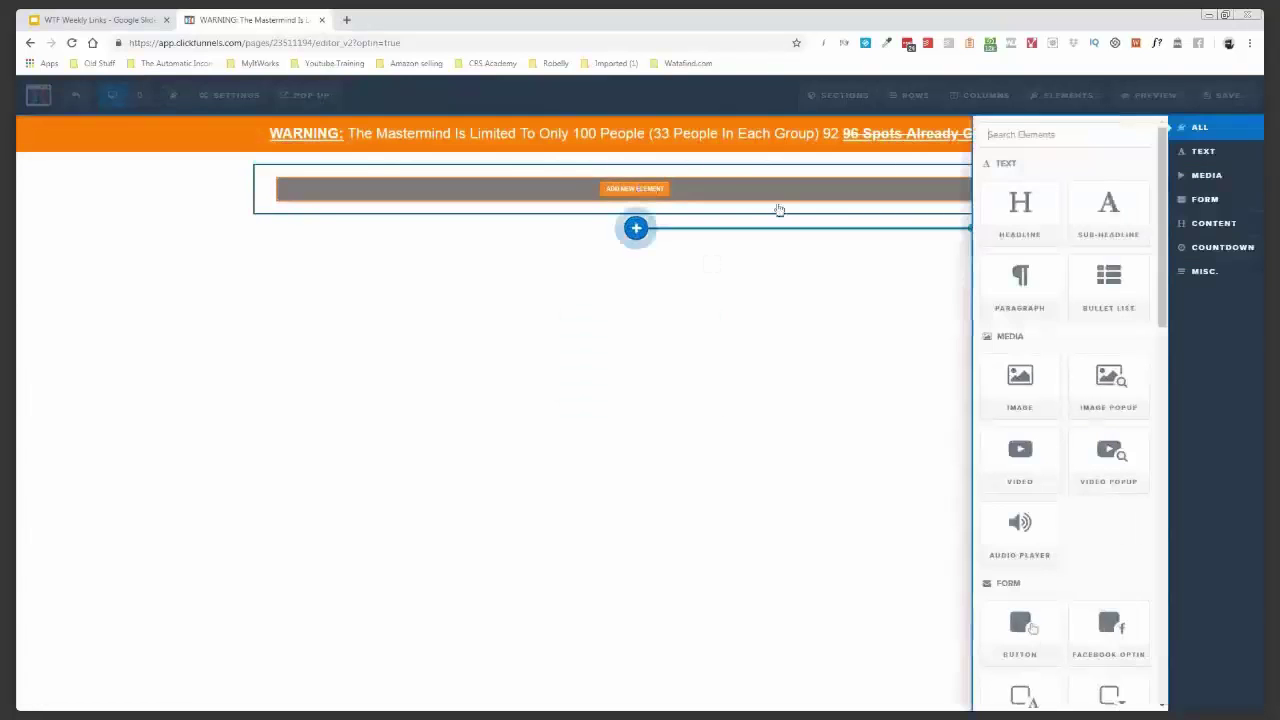
pyautogui.click(1018, 214)
pyautogui.click(607, 195)
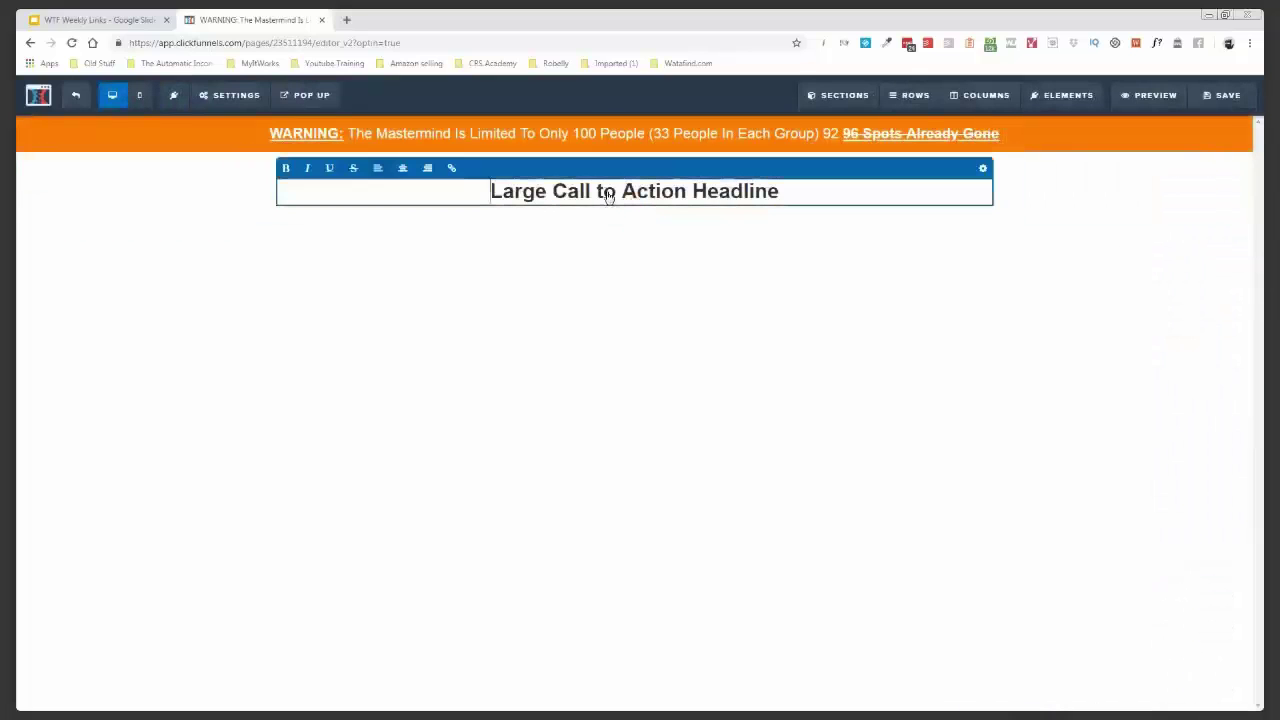
pyautogui.tripleClick(607, 195)
pyautogui.write('WANT TO HIT')
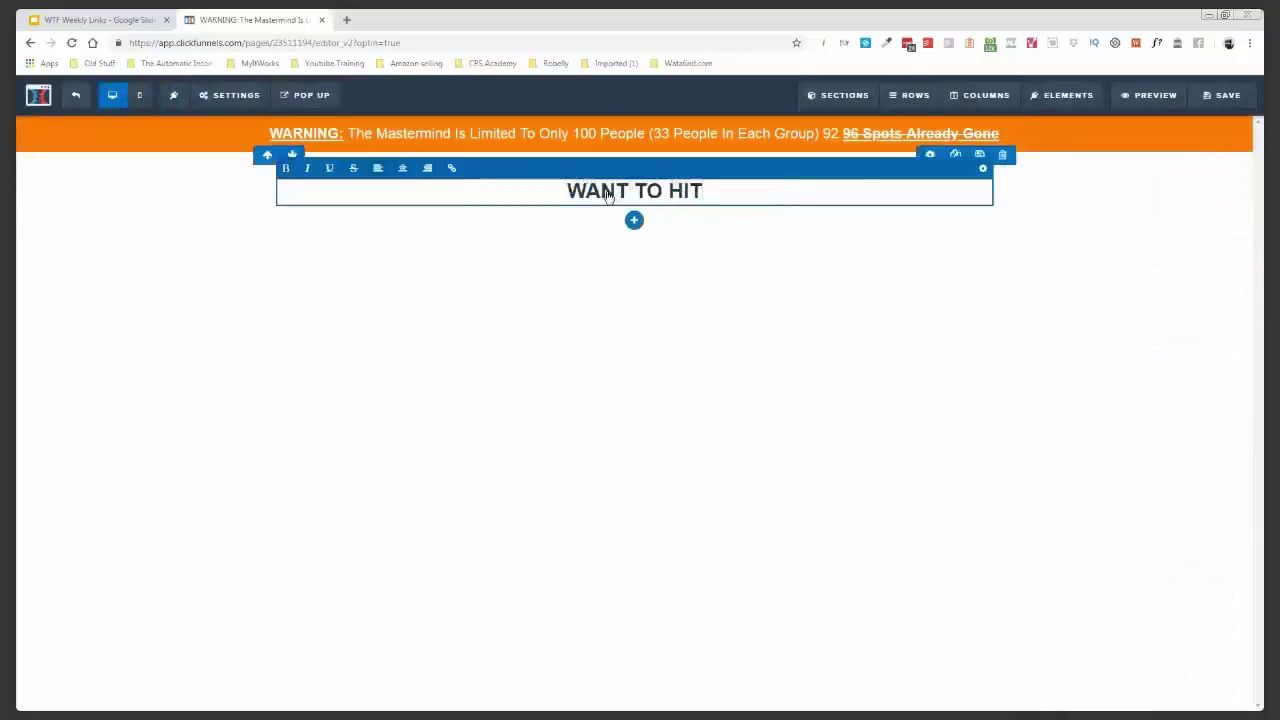
# - Set the WANT TO HIT headline to font size 48 in Roboto
pyautogui.click(30, 296)
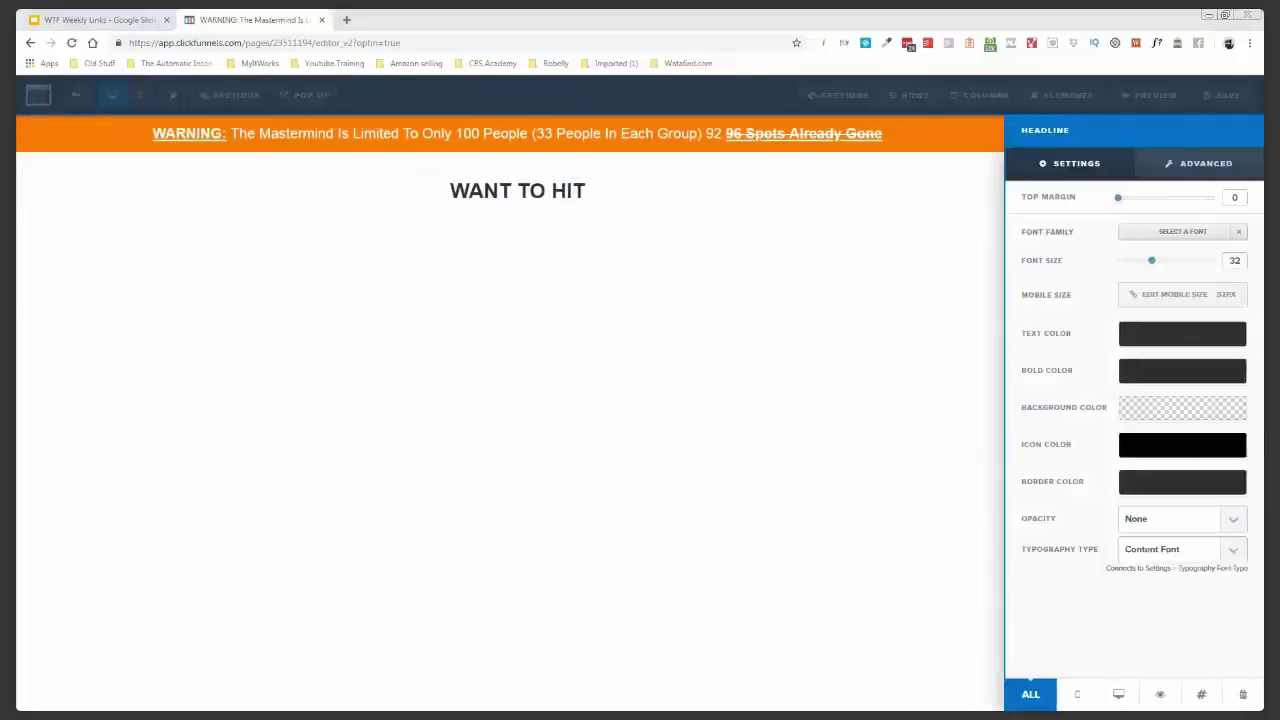
pyautogui.click(1154, 260)
pyautogui.press('Right')
pyautogui.press('Right')
pyautogui.press('Right')
pyautogui.press('Right')
pyautogui.press('Right')
pyautogui.press('Right')
pyautogui.press('Right')
pyautogui.press('Right')
pyautogui.press('Right')
pyautogui.press('Right')
pyautogui.press('Right')
pyautogui.press('Right')
pyautogui.press('Right')
pyautogui.press('Right')
pyautogui.press('Right')
pyautogui.press('Right')
pyautogui.press('Right')
pyautogui.press('Right')
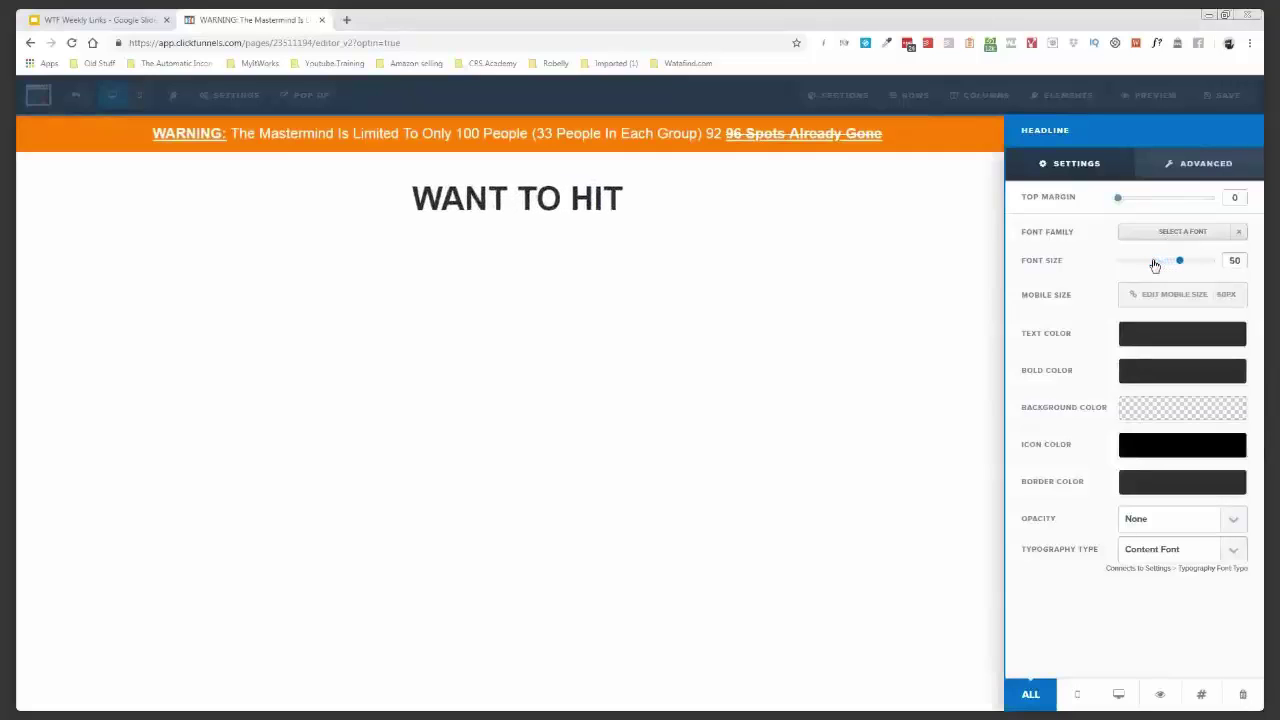
pyautogui.press('Left')
pyautogui.press('Left')
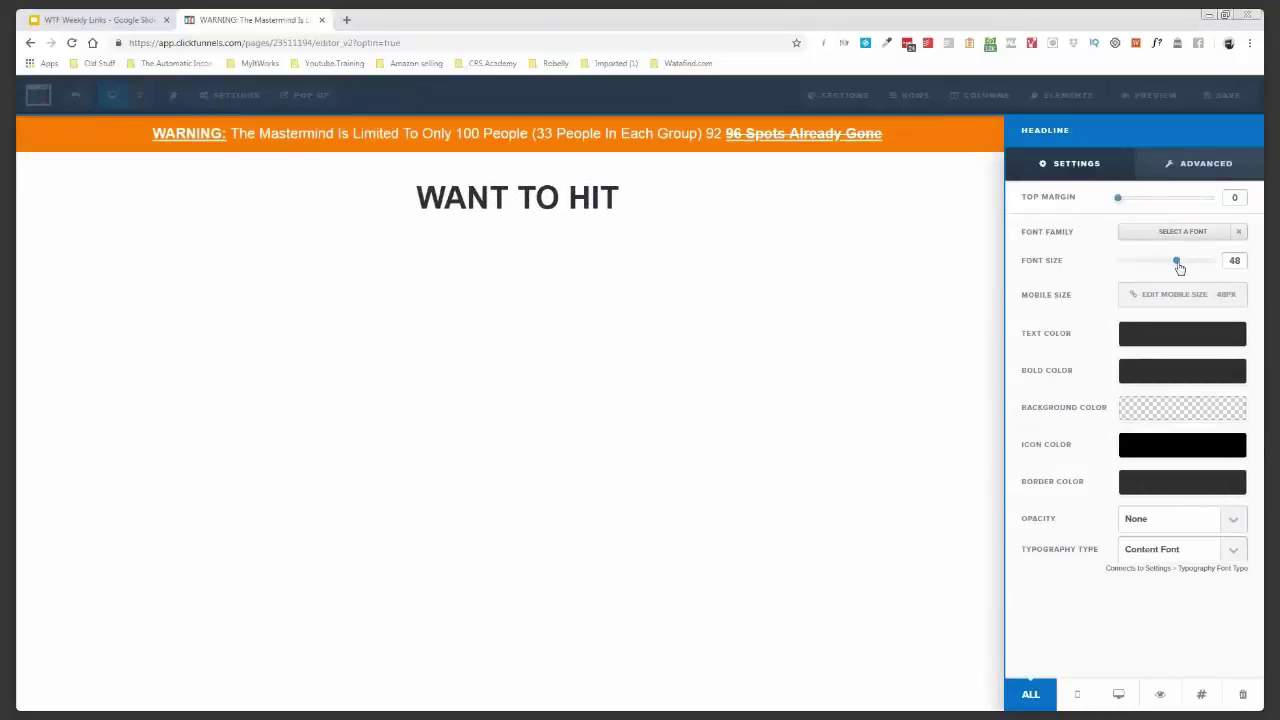
pyautogui.click(1181, 236)
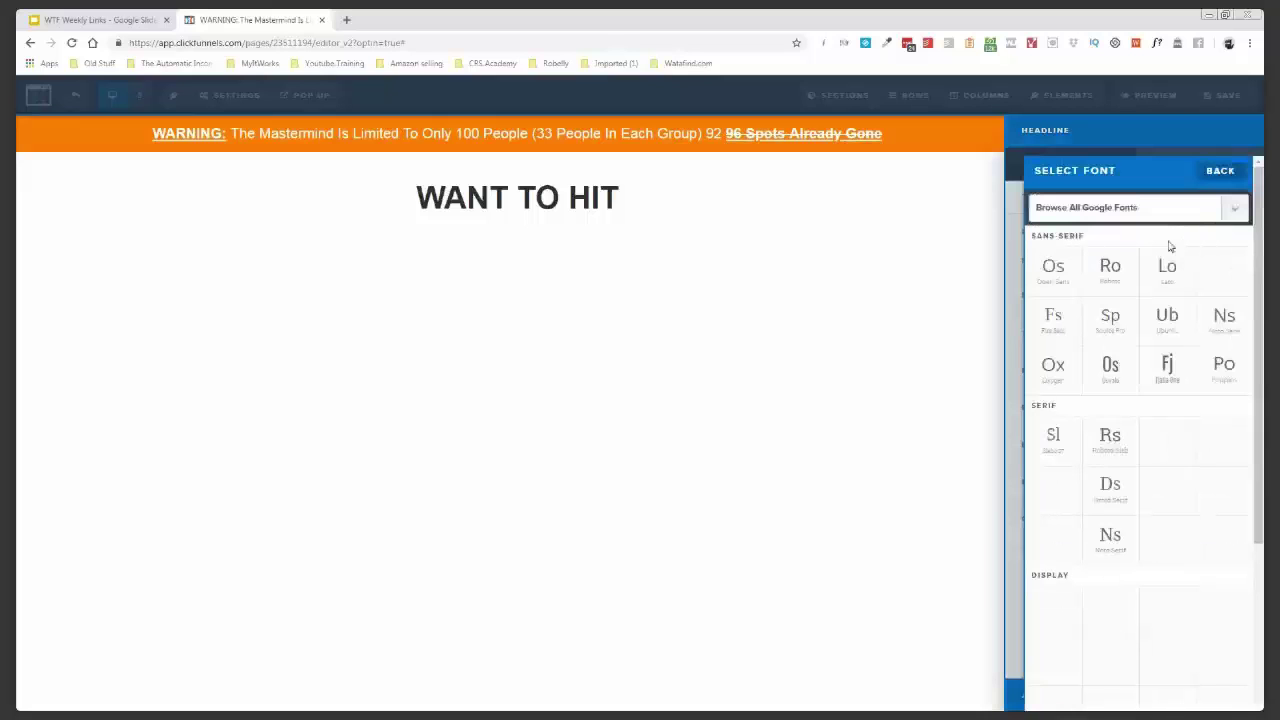
pyautogui.click(1111, 270)
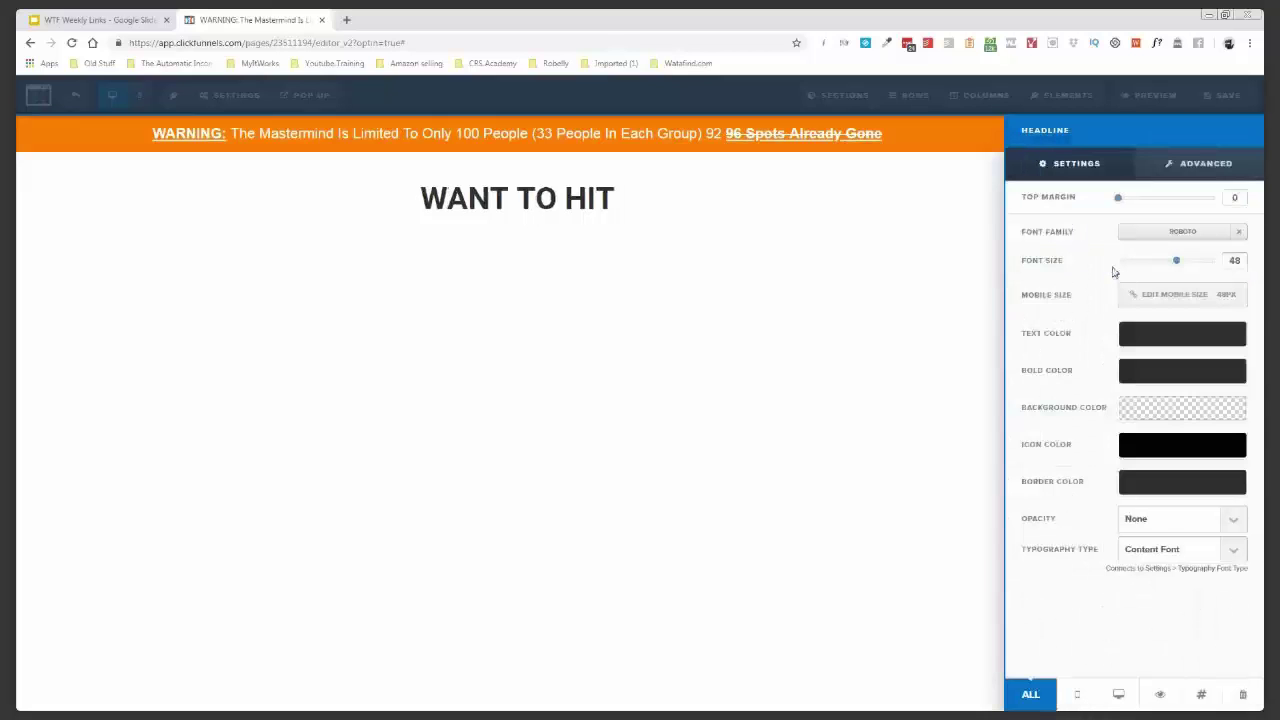
pyautogui.click(978, 266)
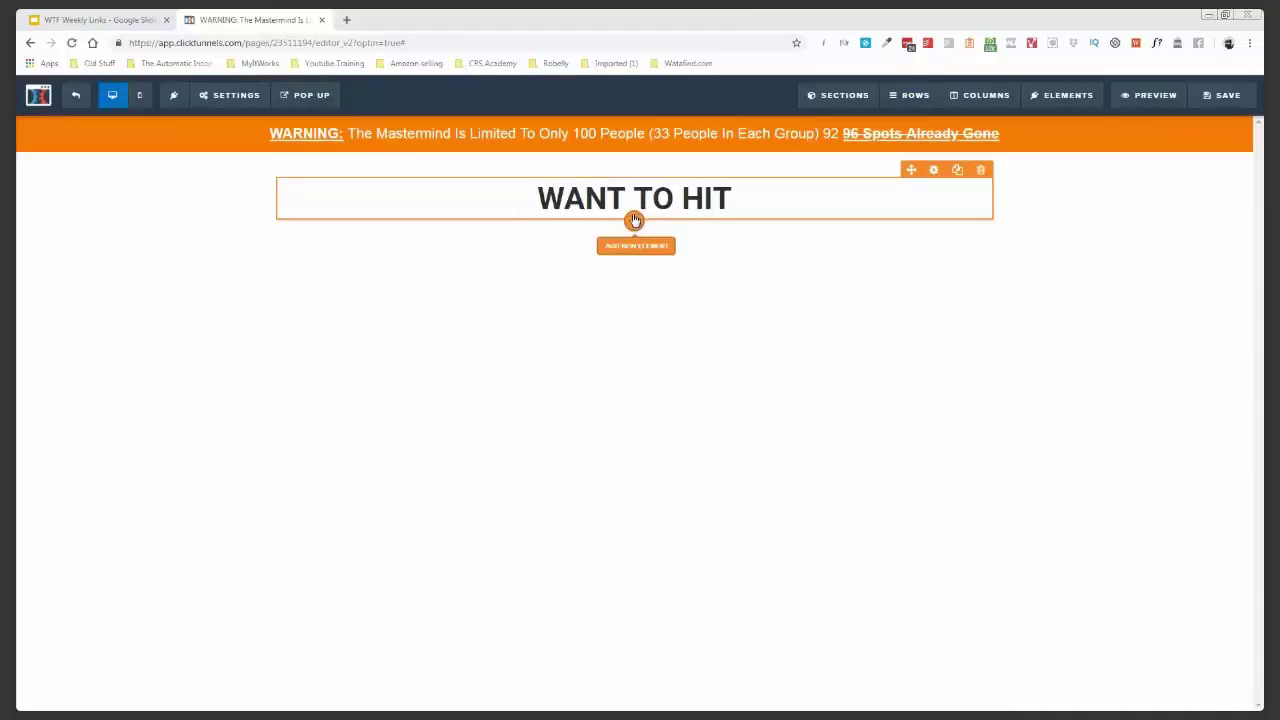
# - Add a Headline element below WANT TO HIT and paste '7-FIGURES THIS YEAR?' as its text
pyautogui.click(634, 220)
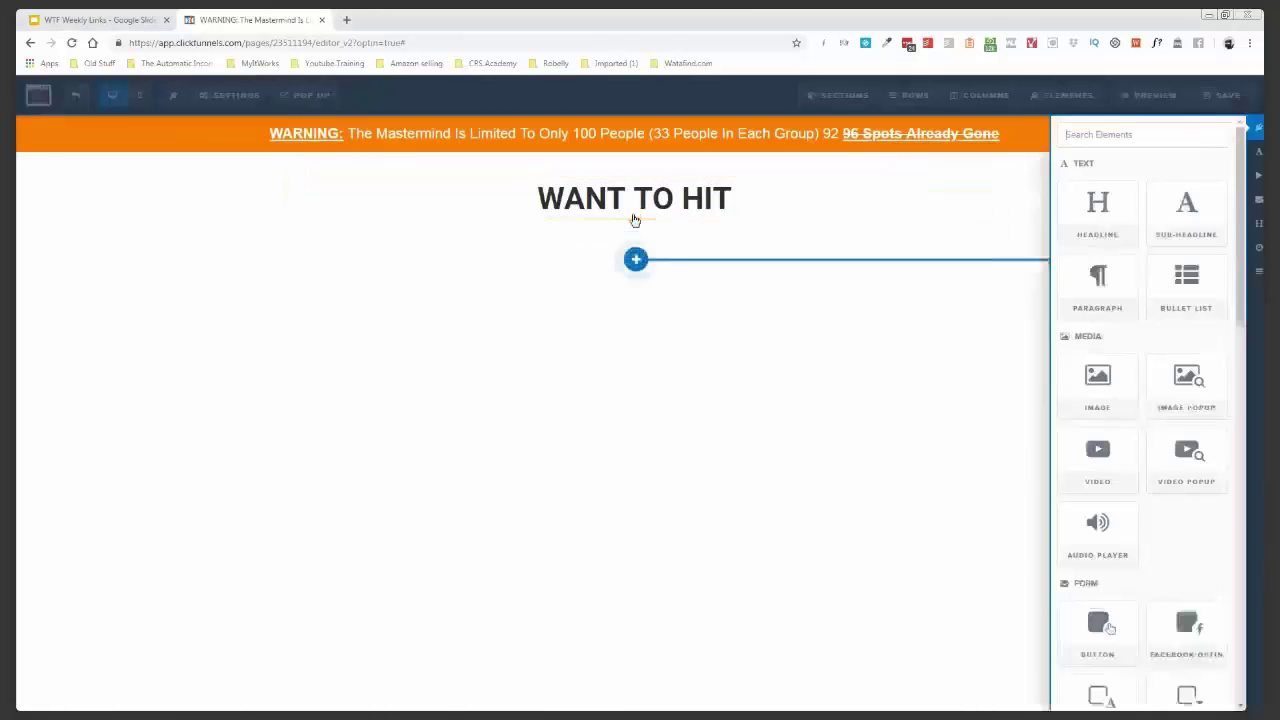
pyautogui.scroll(-6, 1052, 472)
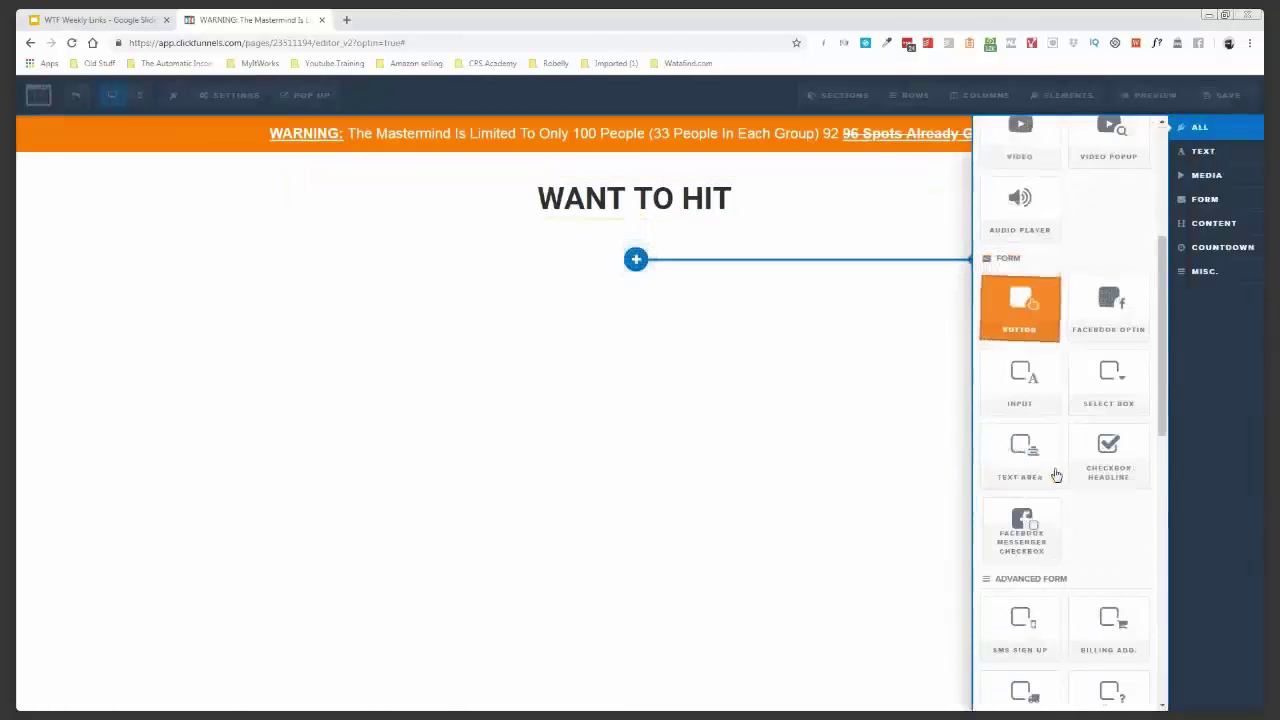
pyautogui.click(1206, 201)
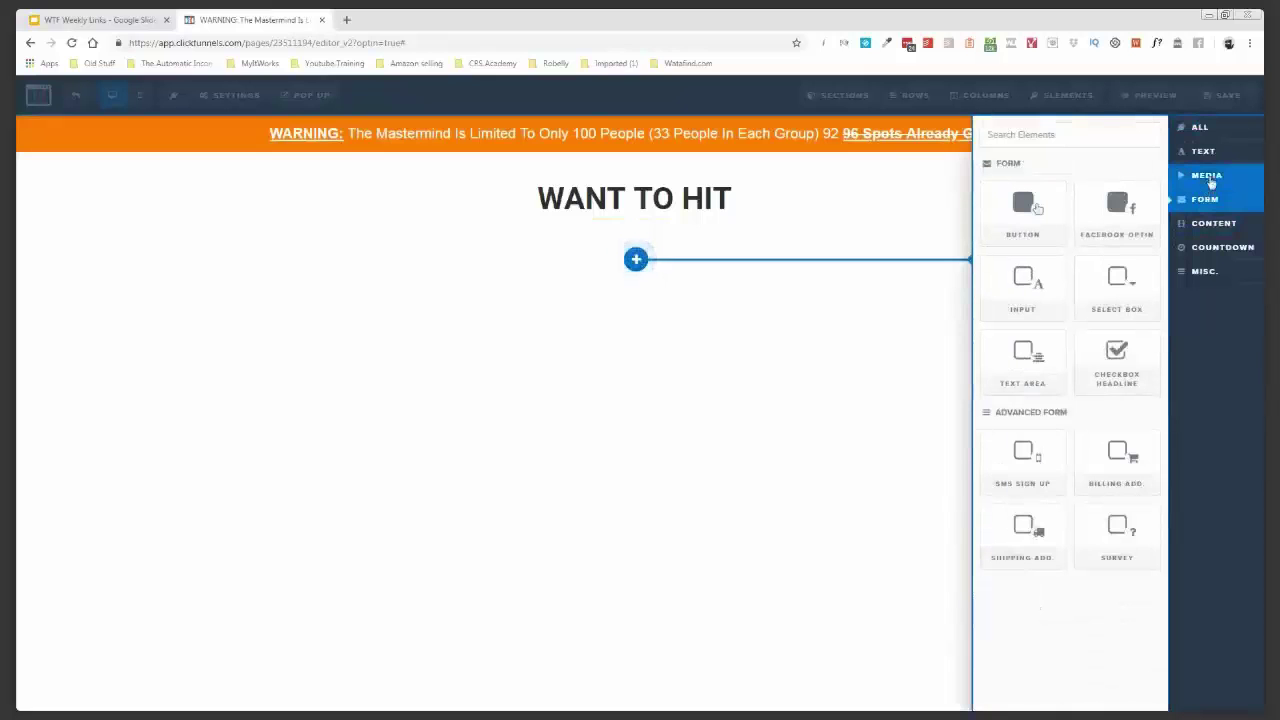
pyautogui.click(1210, 177)
pyautogui.click(1212, 152)
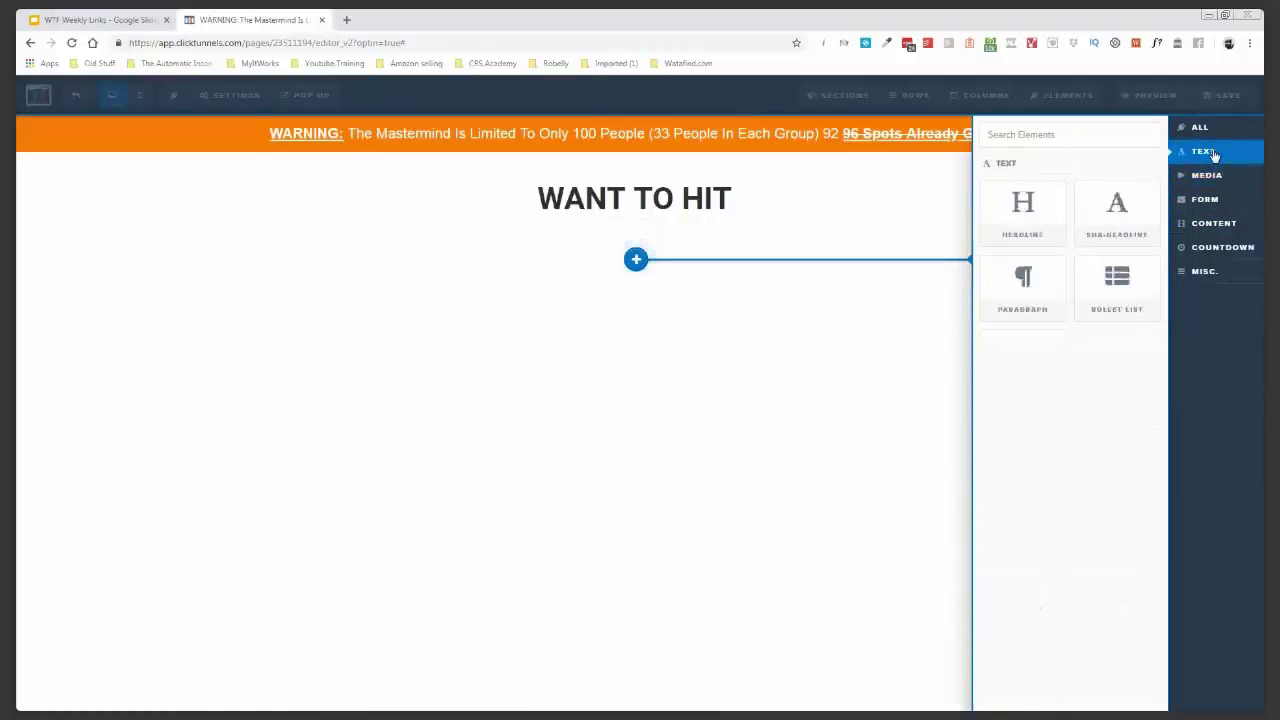
pyautogui.click(1208, 127)
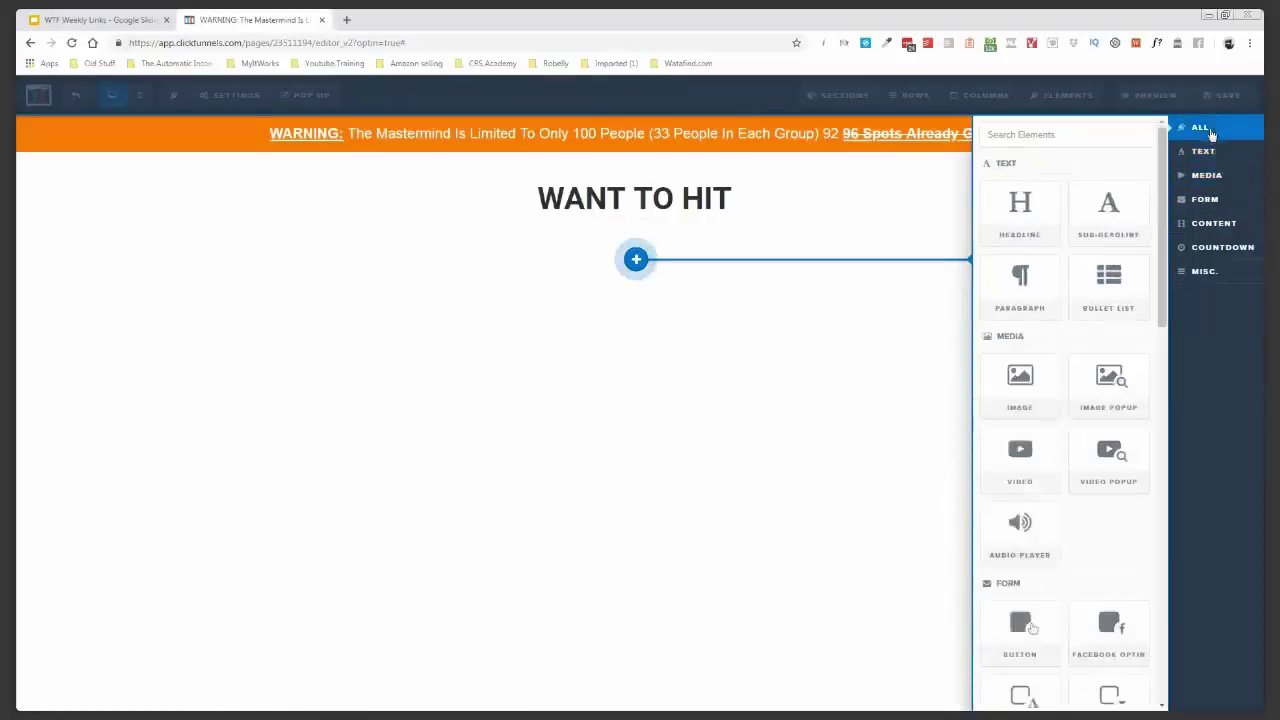
pyautogui.click(1030, 220)
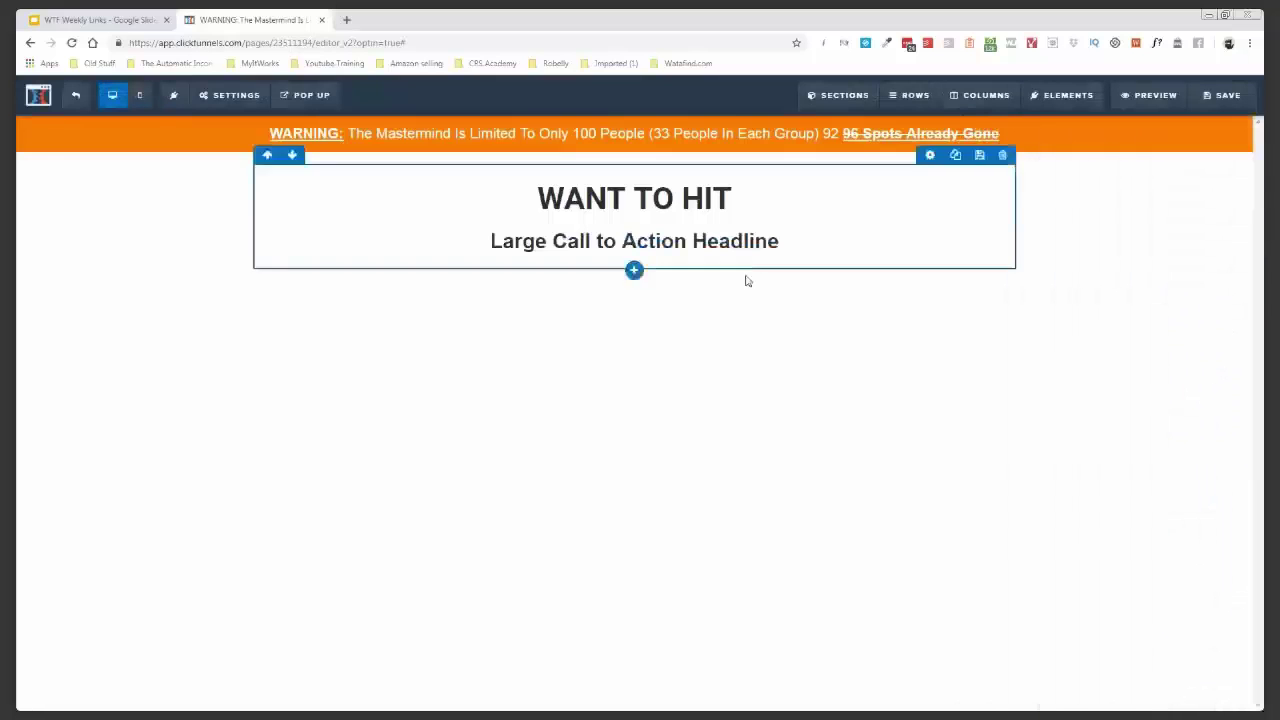
pyautogui.click(680, 241)
pyautogui.write('7-FIGURES THIS YEAR?')
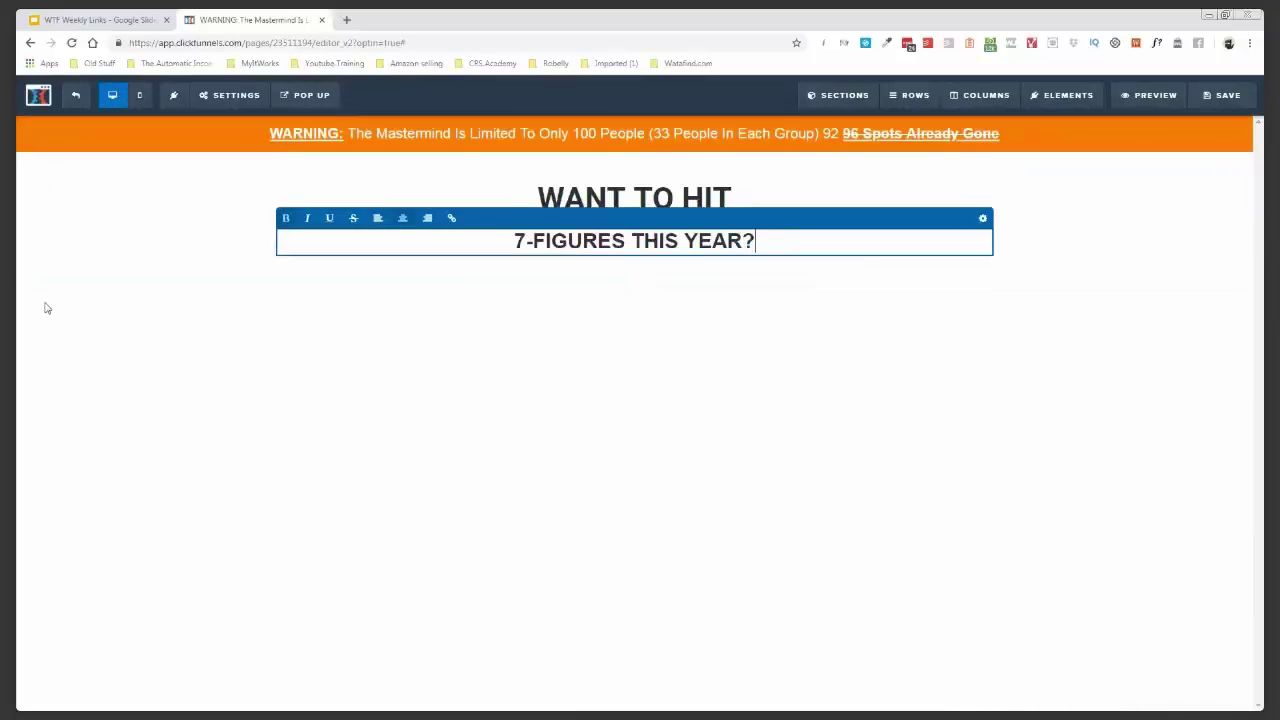
# - Give the 7-FIGURES THIS YEAR? headline font size 120 and the Roboto font
pyautogui.click(985, 220)
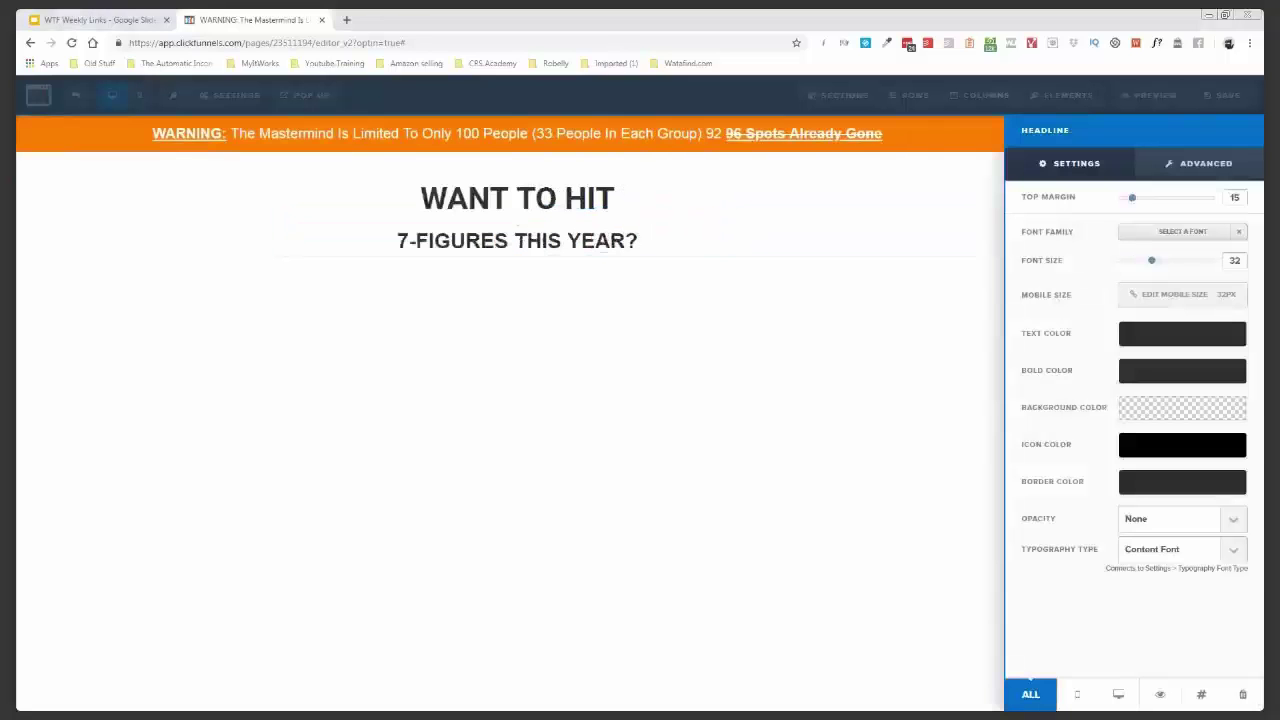
pyautogui.doubleClick(1234, 260)
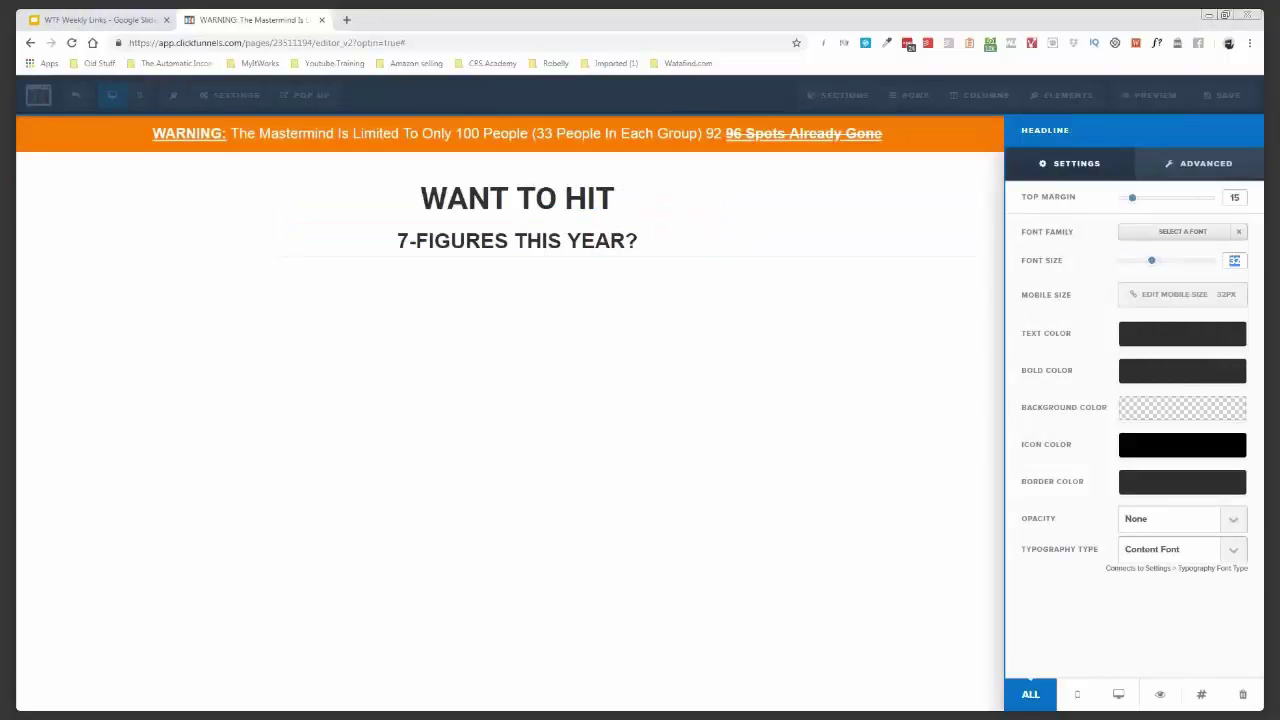
pyautogui.write('120')
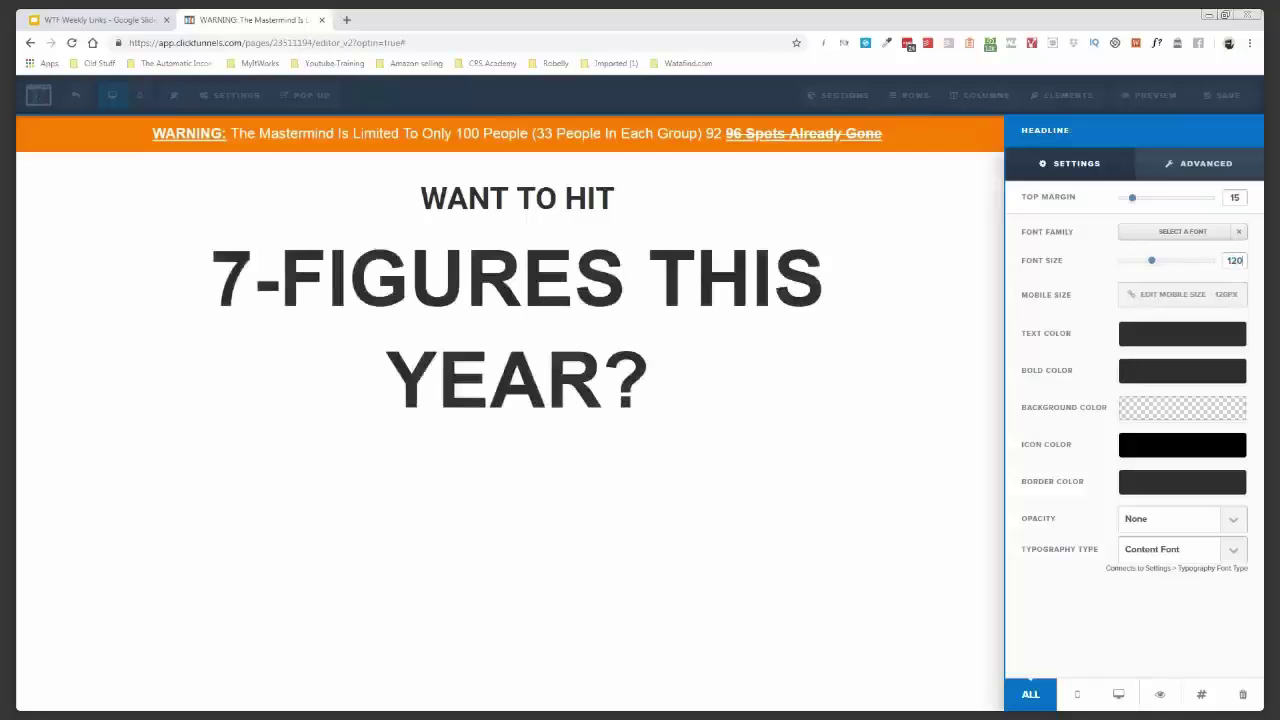
pyautogui.click(1207, 234)
pyautogui.click(1103, 271)
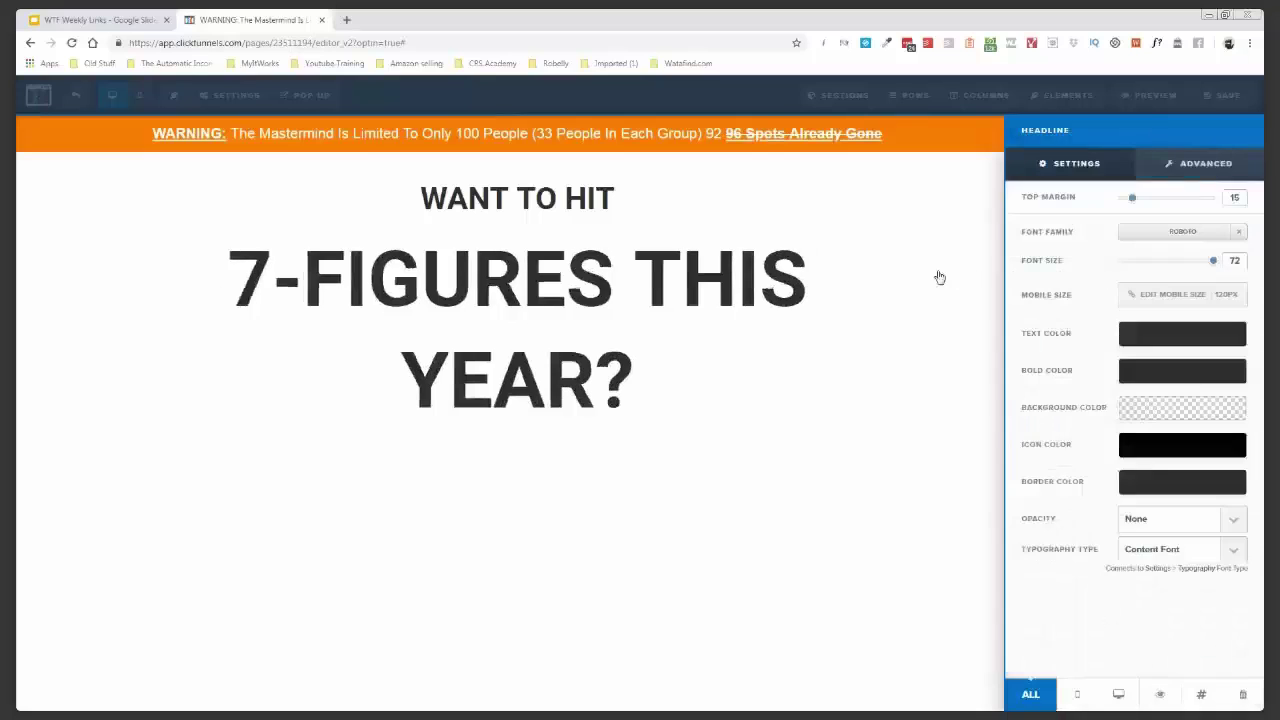
# - In the page's Typography settings, make Lato the content font and bring up the headline font choices
pyautogui.click(226, 96)
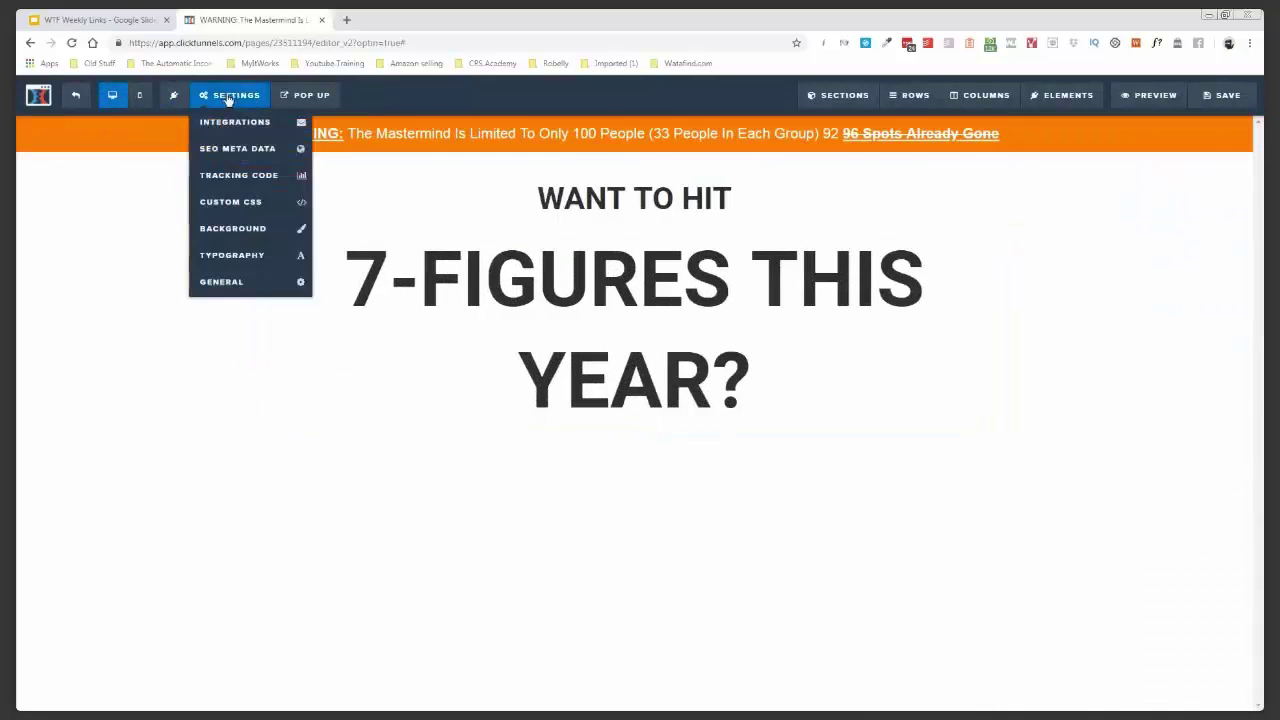
pyautogui.click(259, 259)
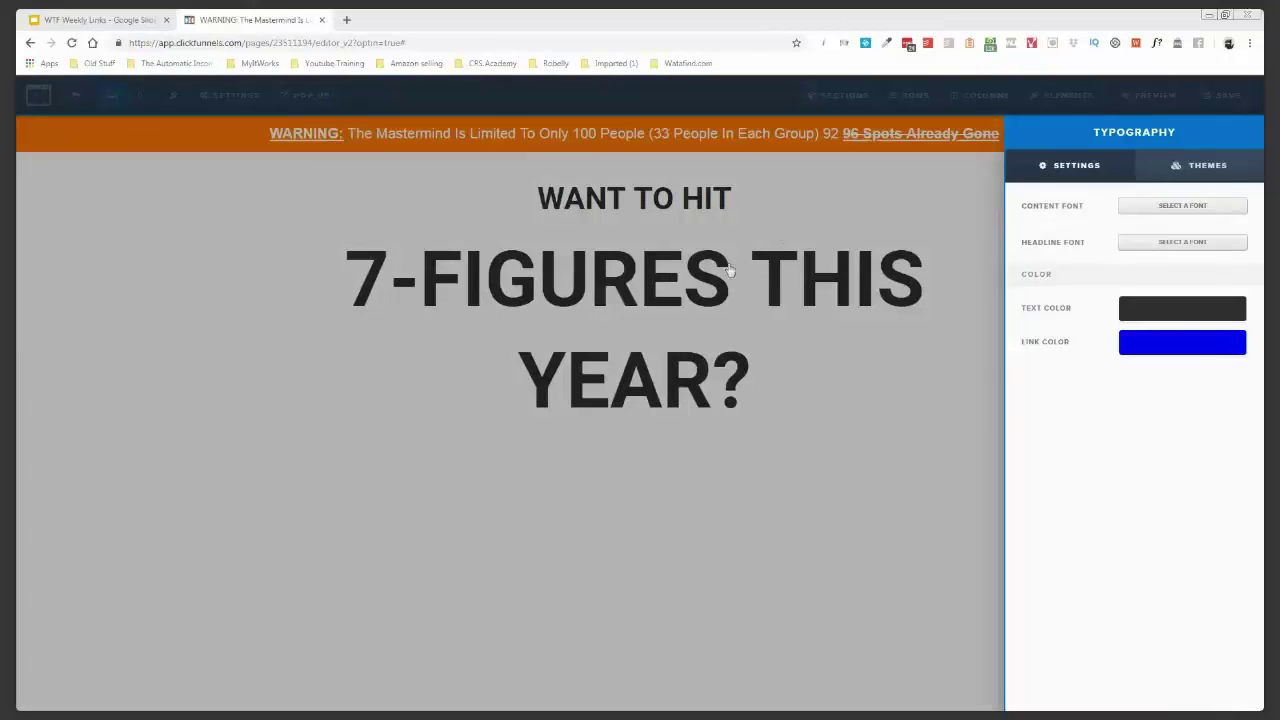
pyautogui.click(1177, 207)
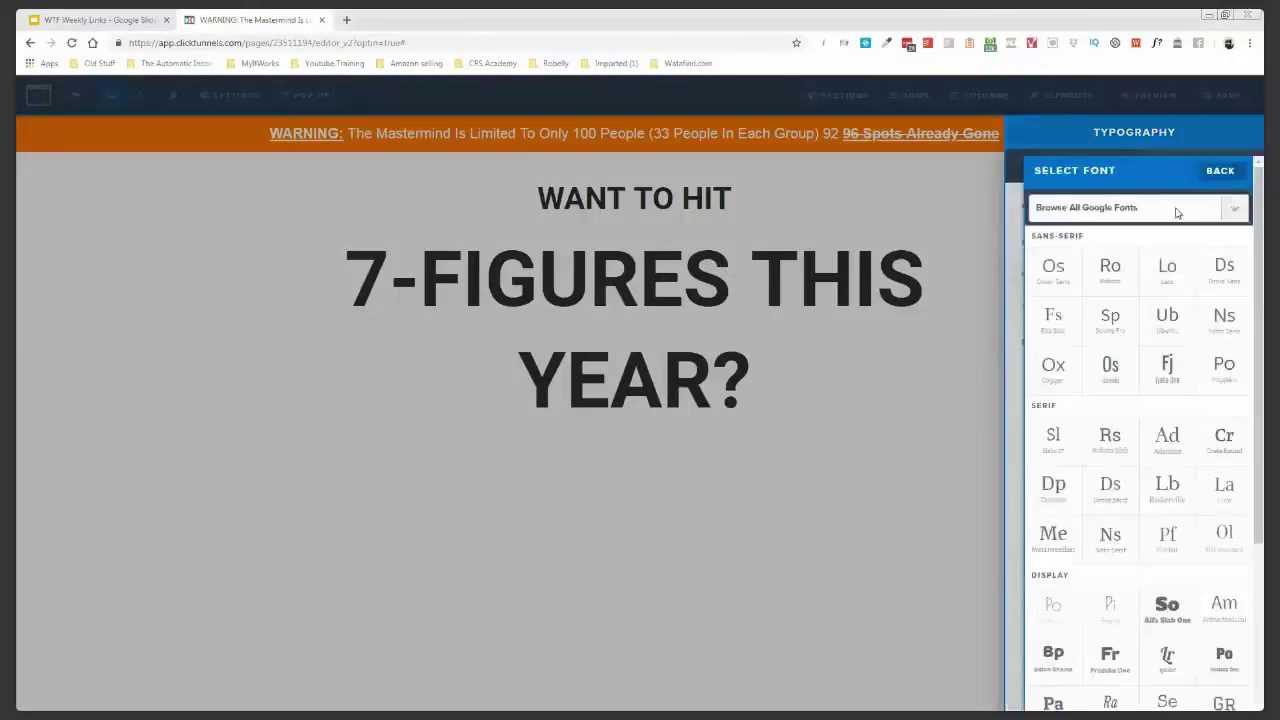
pyautogui.click(1176, 276)
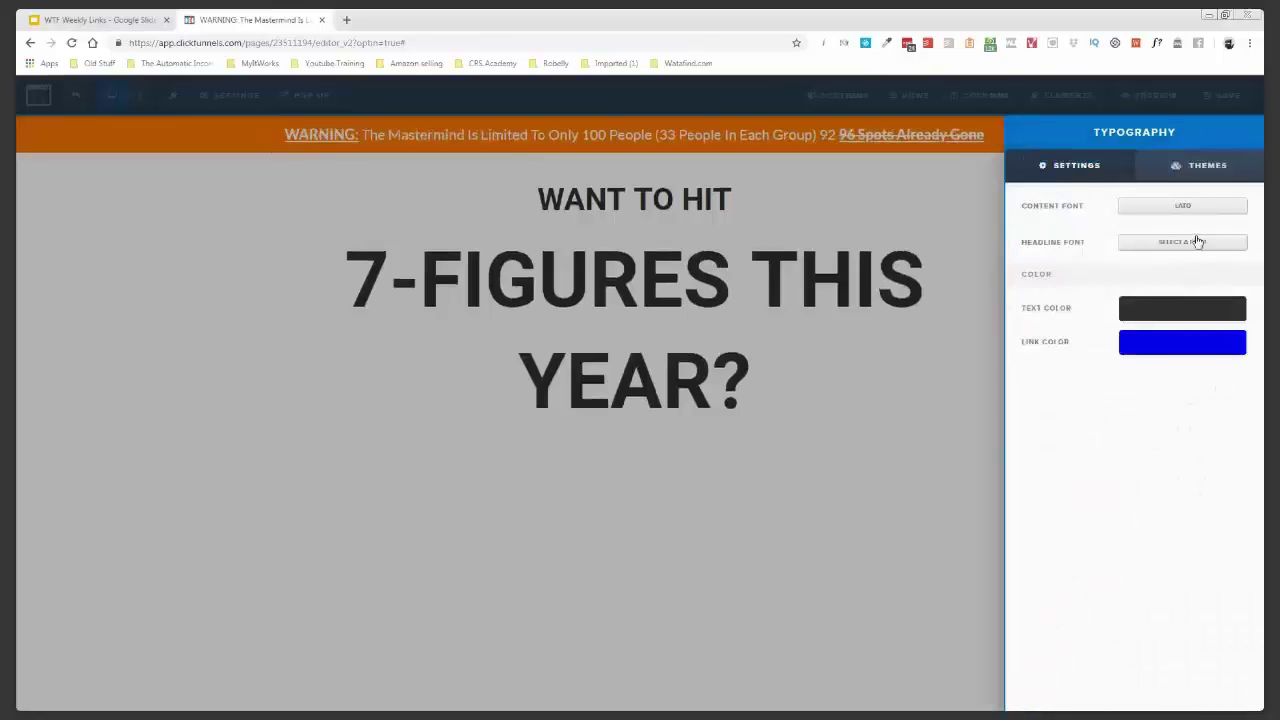
pyautogui.click(1197, 241)
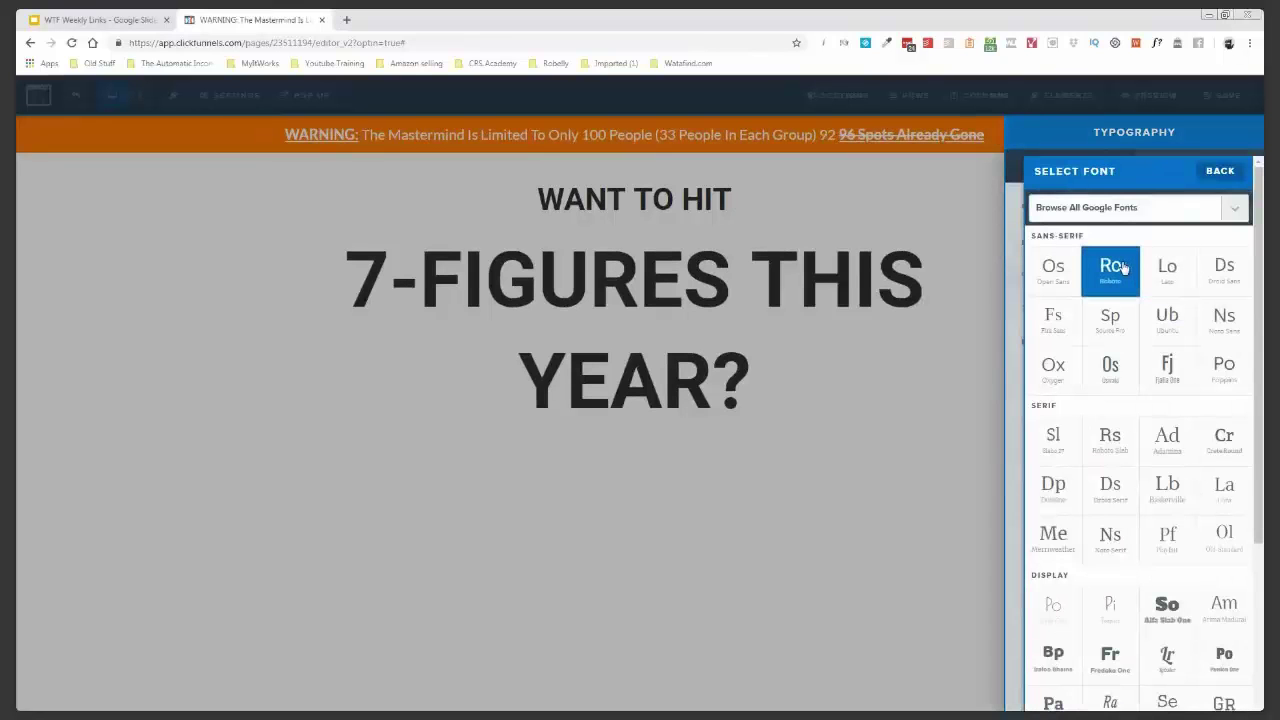
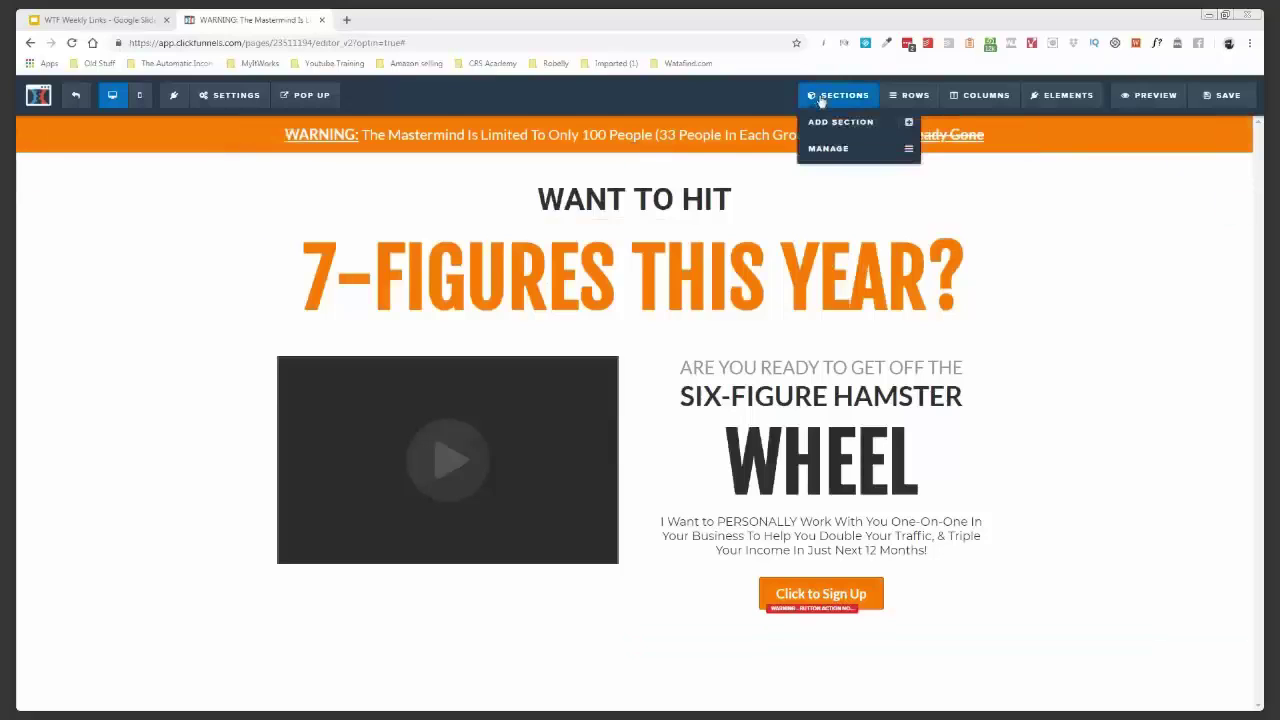
# - Review the Sections, Rows and Elements menus and the second section's settings
pyautogui.moveTo(908, 95)
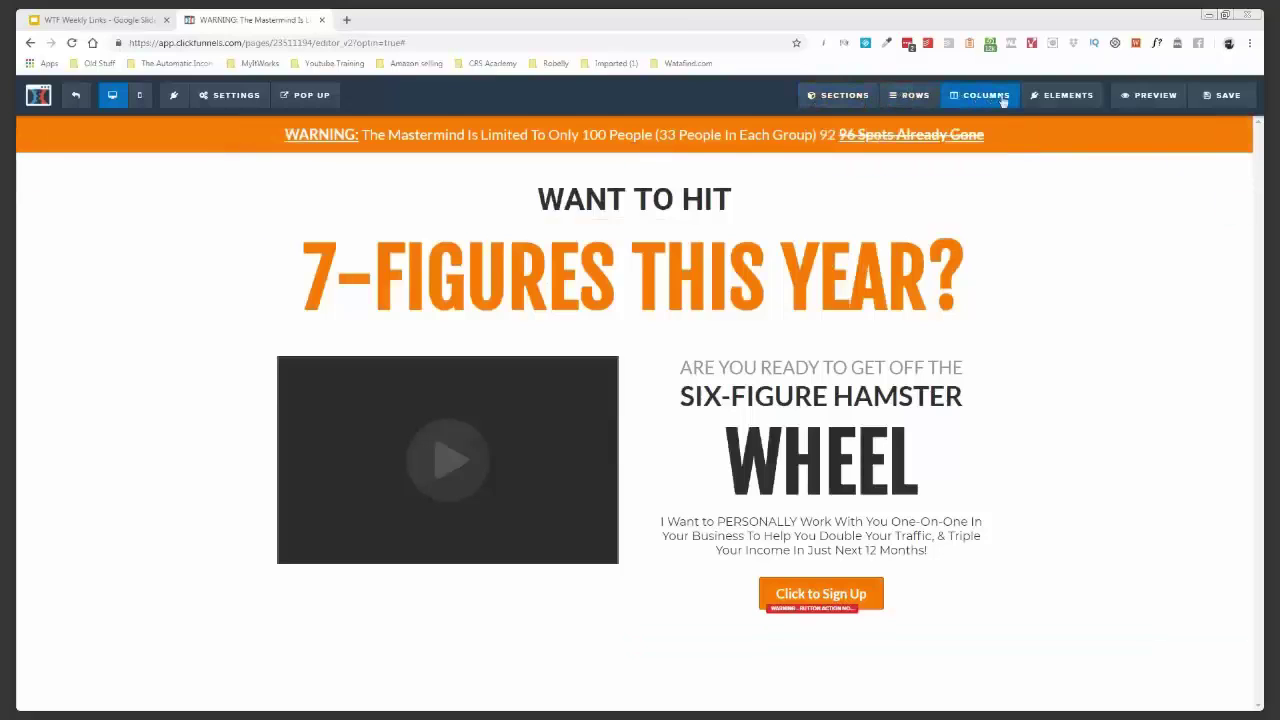
pyautogui.moveTo(1058, 99)
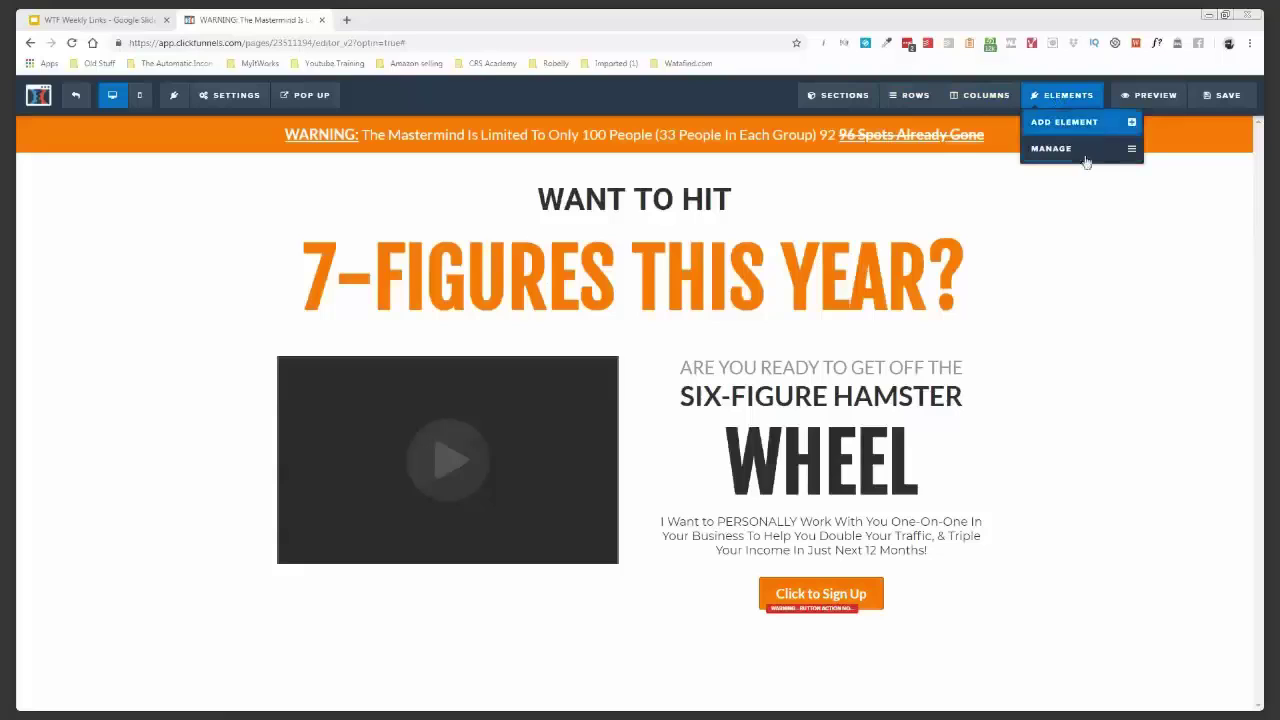
pyautogui.moveTo(848, 100)
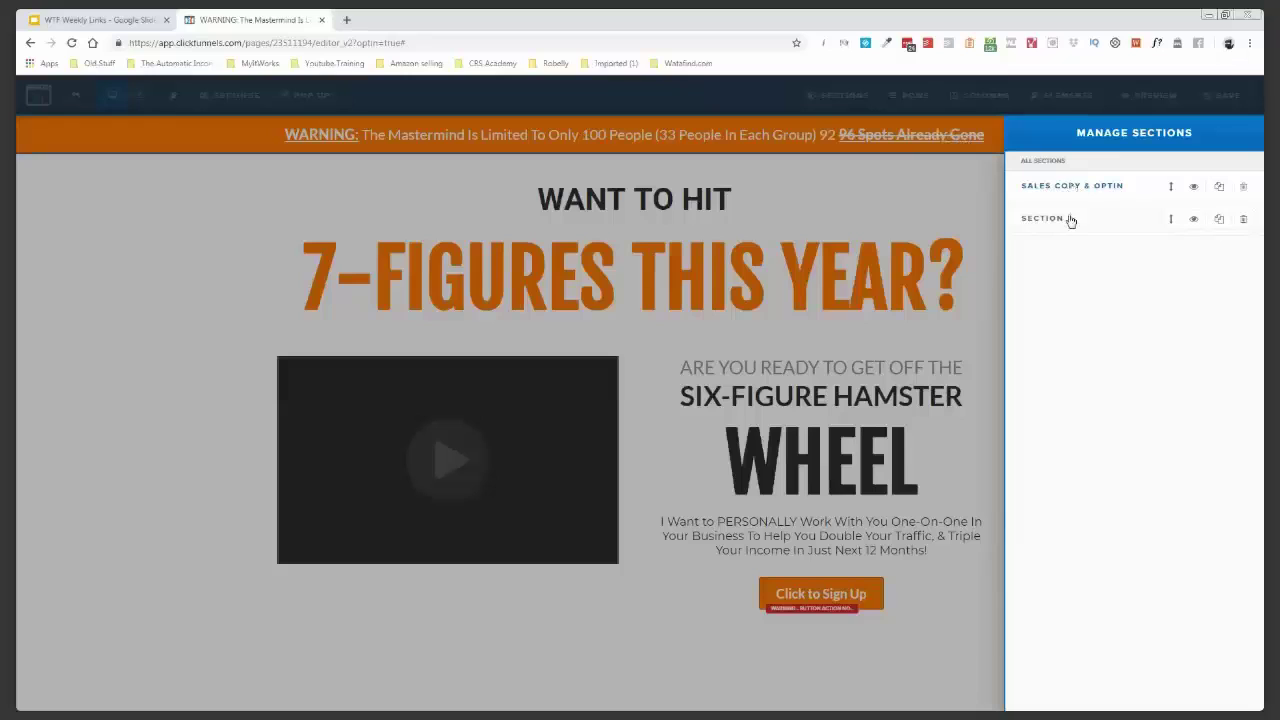
pyautogui.click(1195, 220)
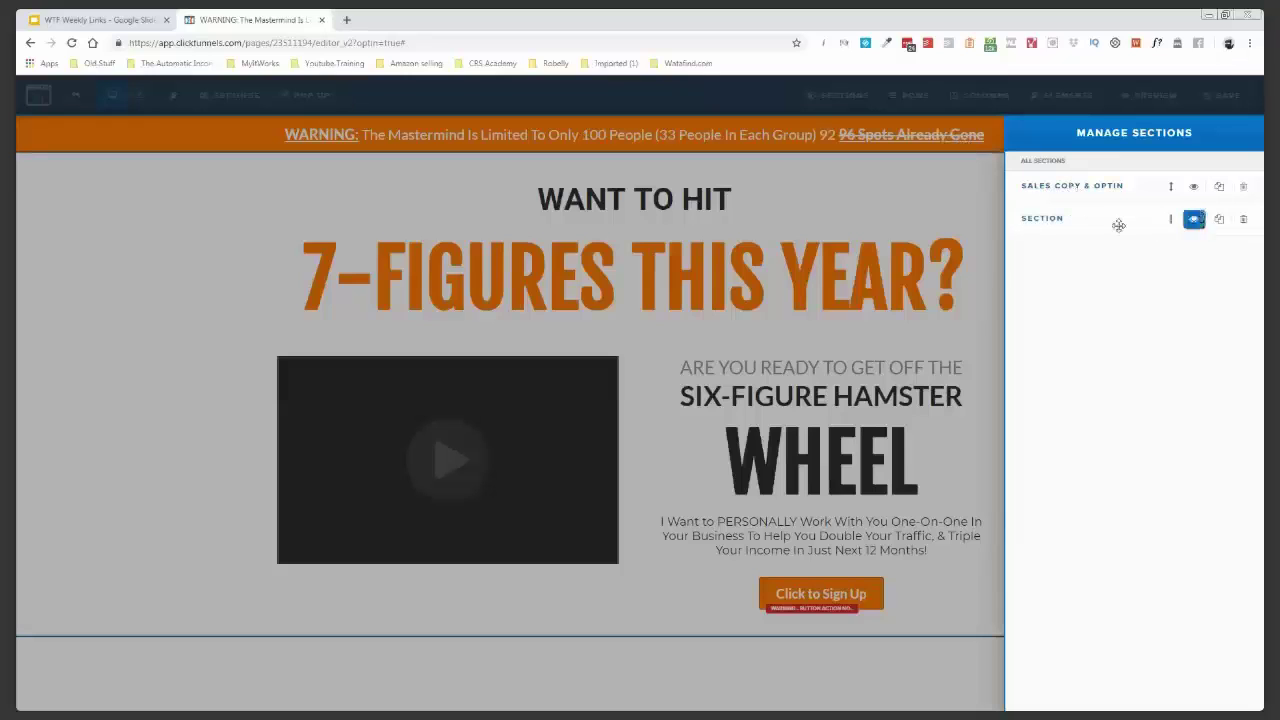
pyautogui.click(1055, 222)
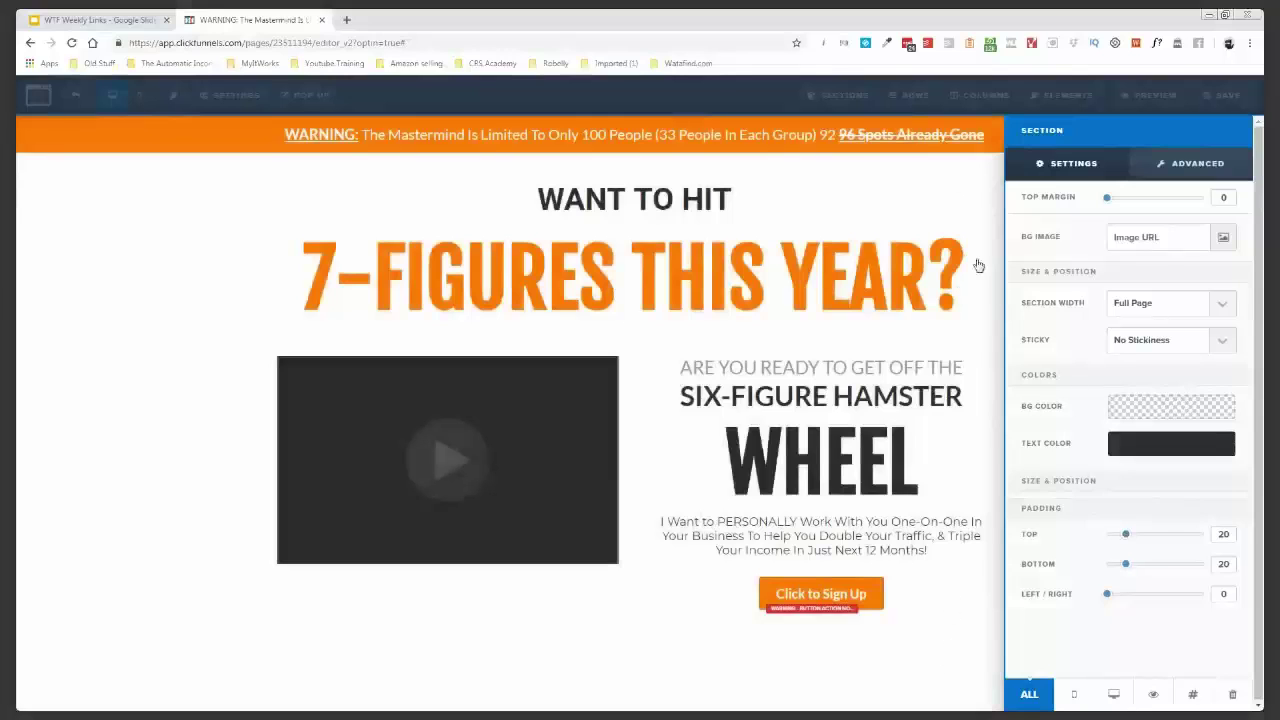
pyautogui.click(915, 103)
# - Inspect the two-column row's settings in the rows list, then list the page's elements
pyautogui.moveTo(915, 103)
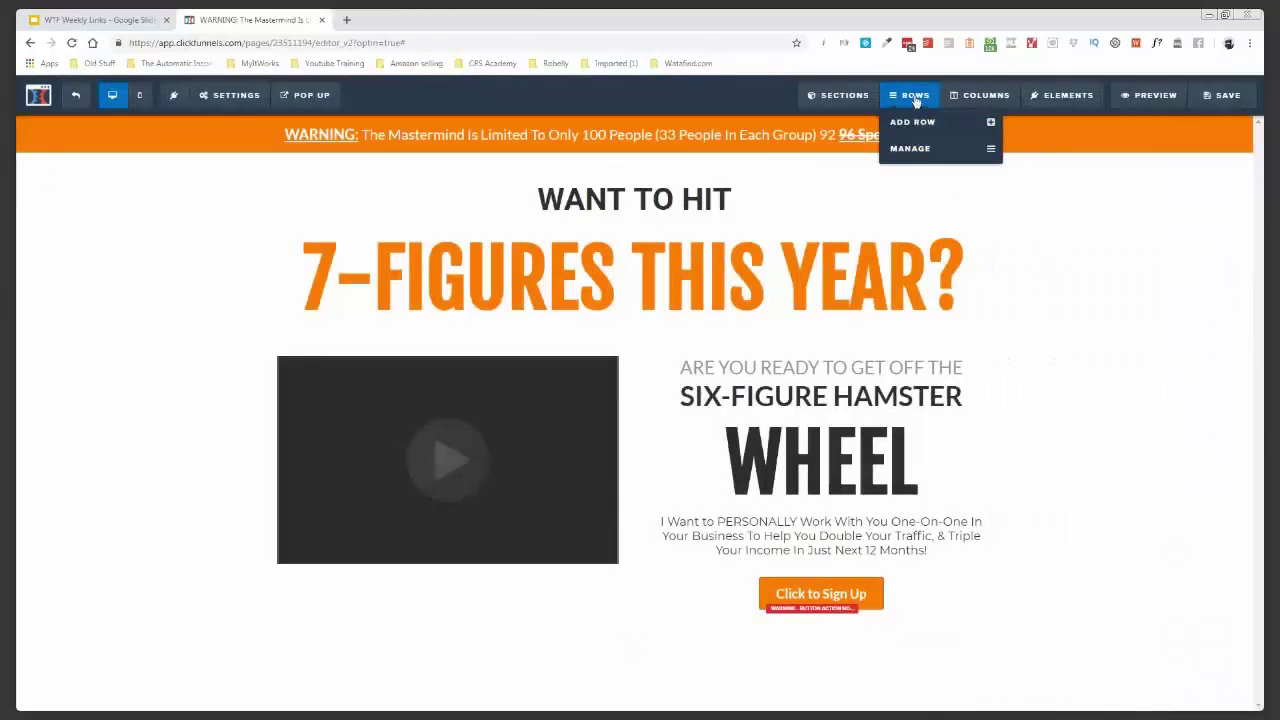
pyautogui.click(909, 150)
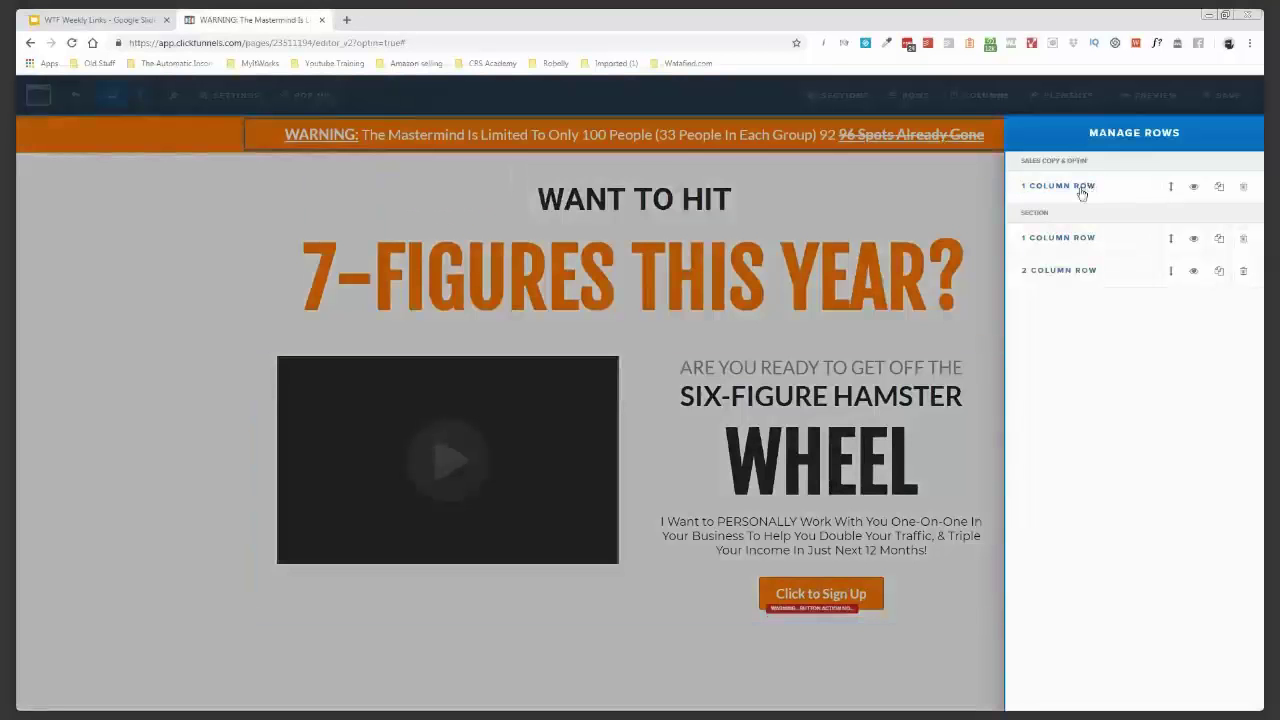
pyautogui.click(1060, 272)
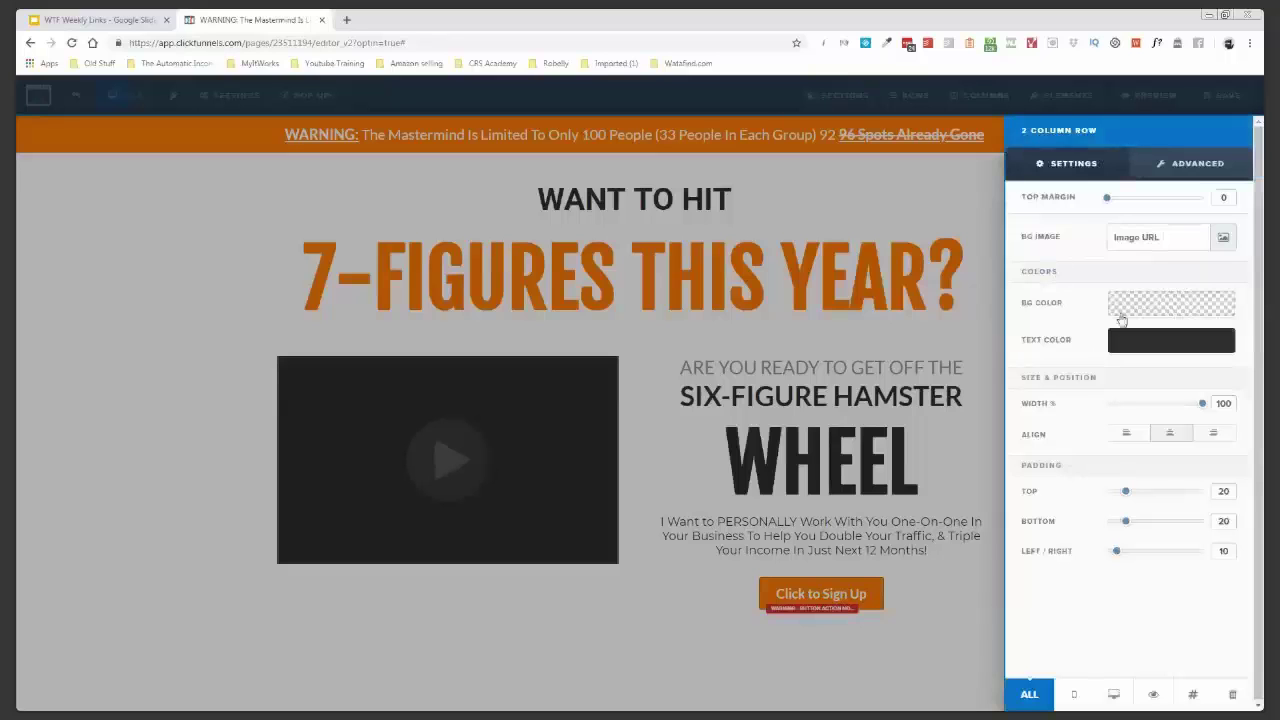
pyautogui.click(981, 229)
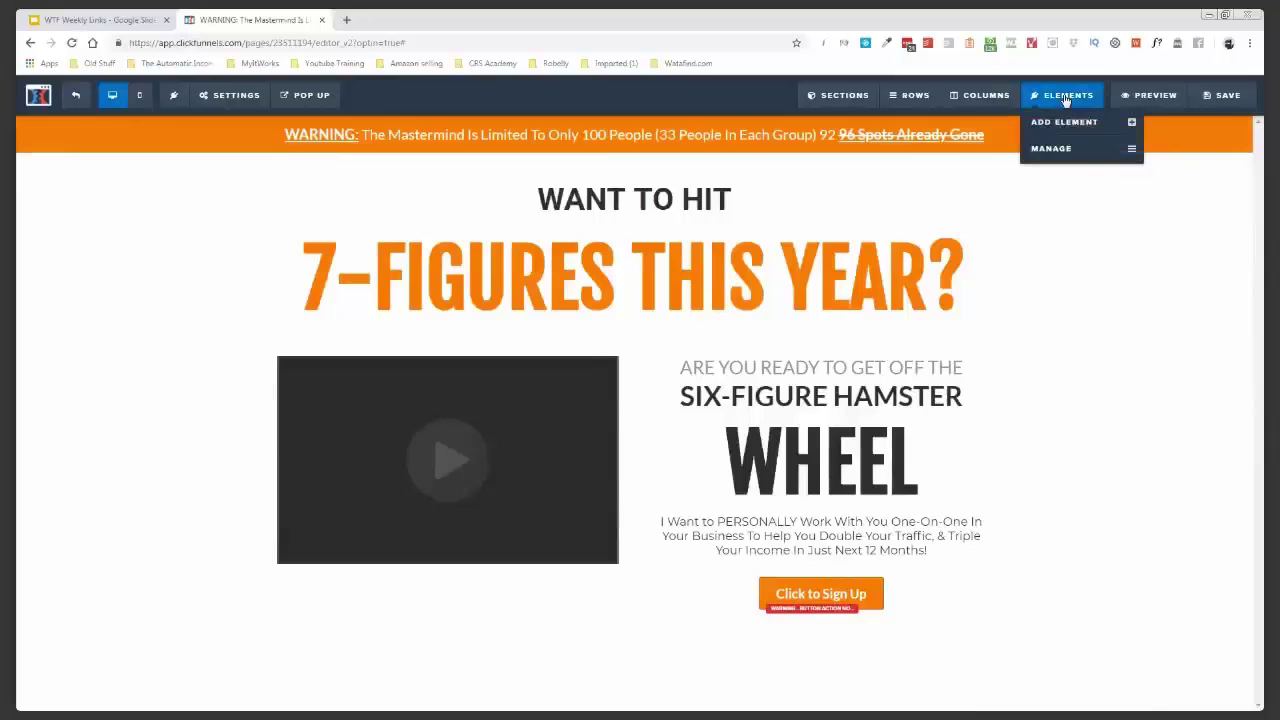
pyautogui.click(1071, 148)
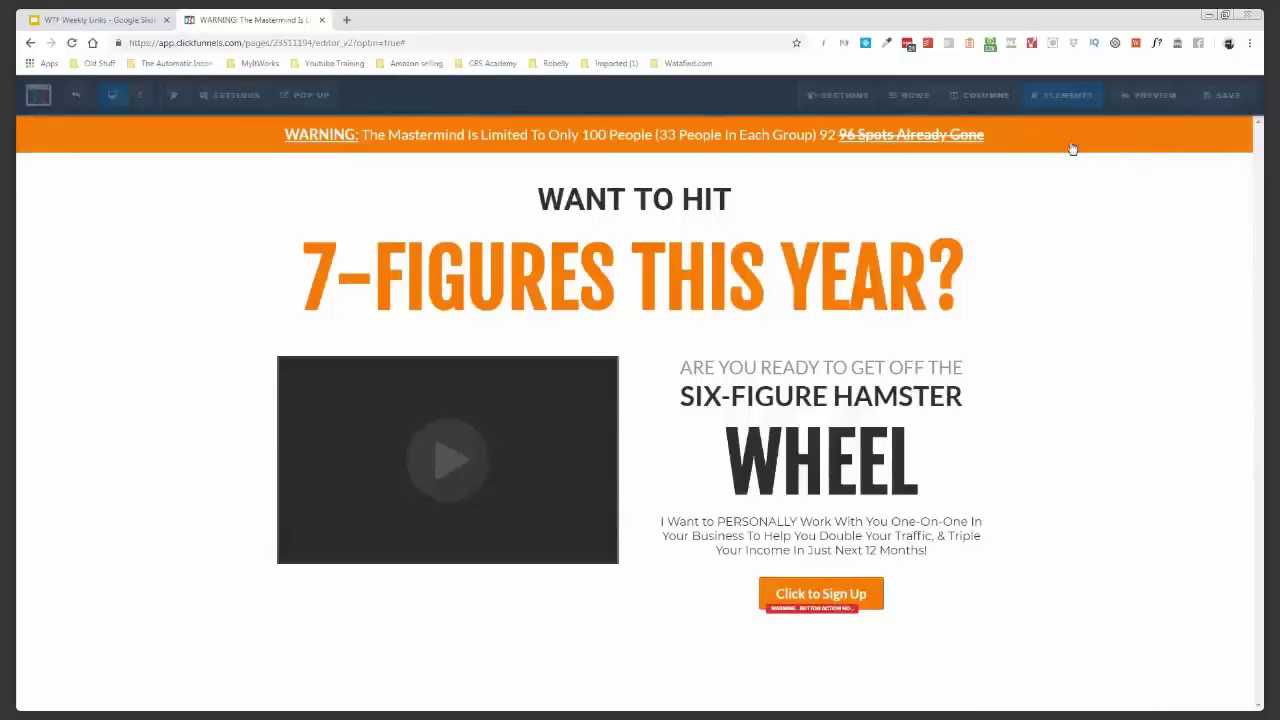
# - Try brown, teal and pink on the headline's bold colour, restore orange #ff7902, and save
pyautogui.click(959, 337)
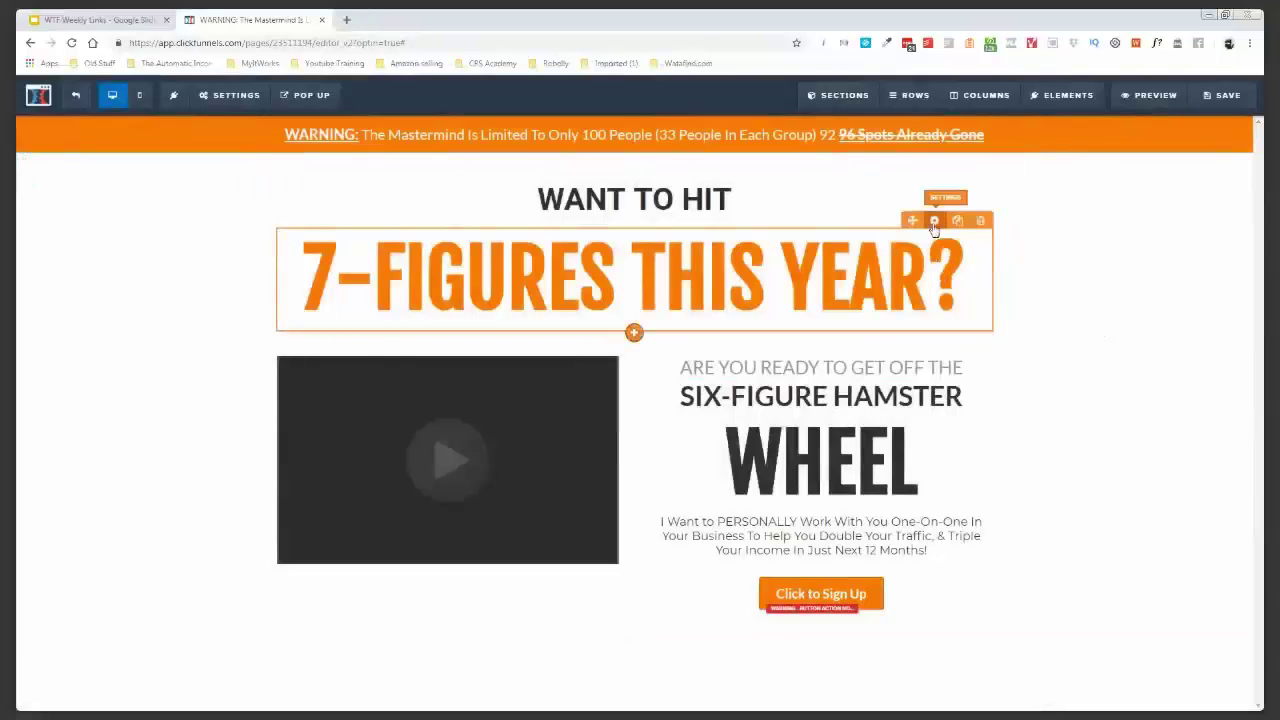
pyautogui.click(934, 221)
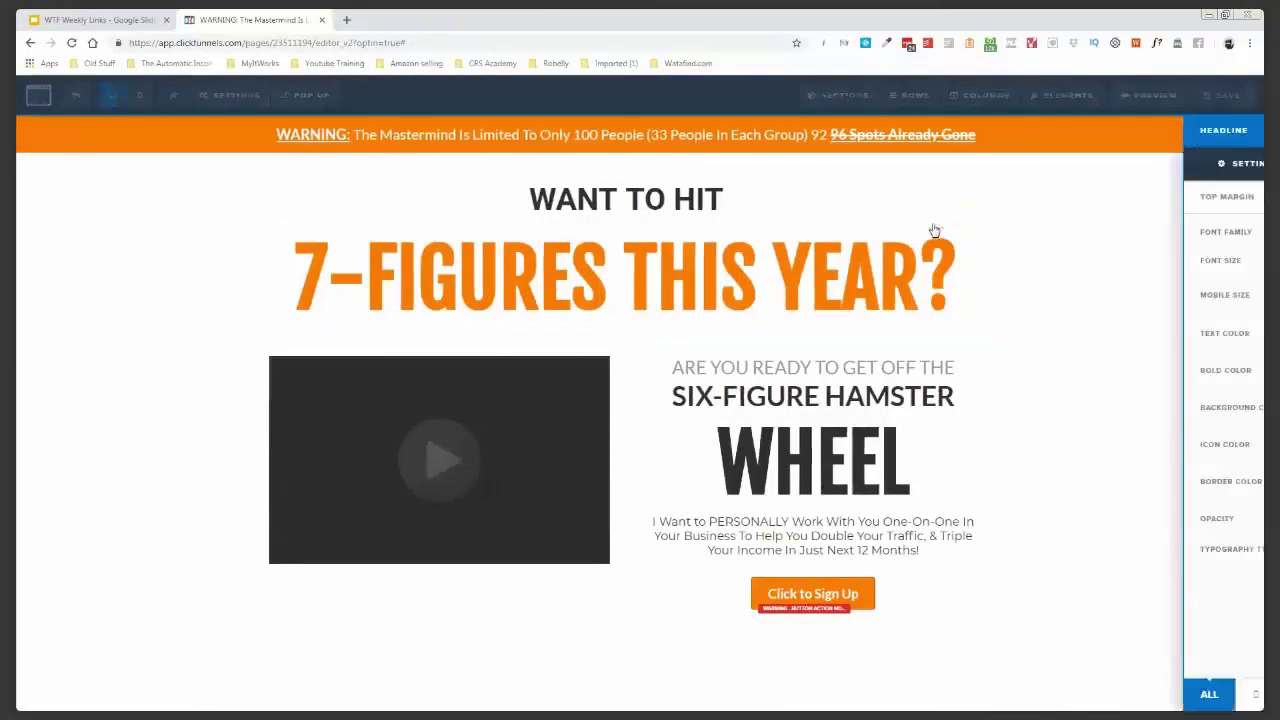
pyautogui.click(1150, 377)
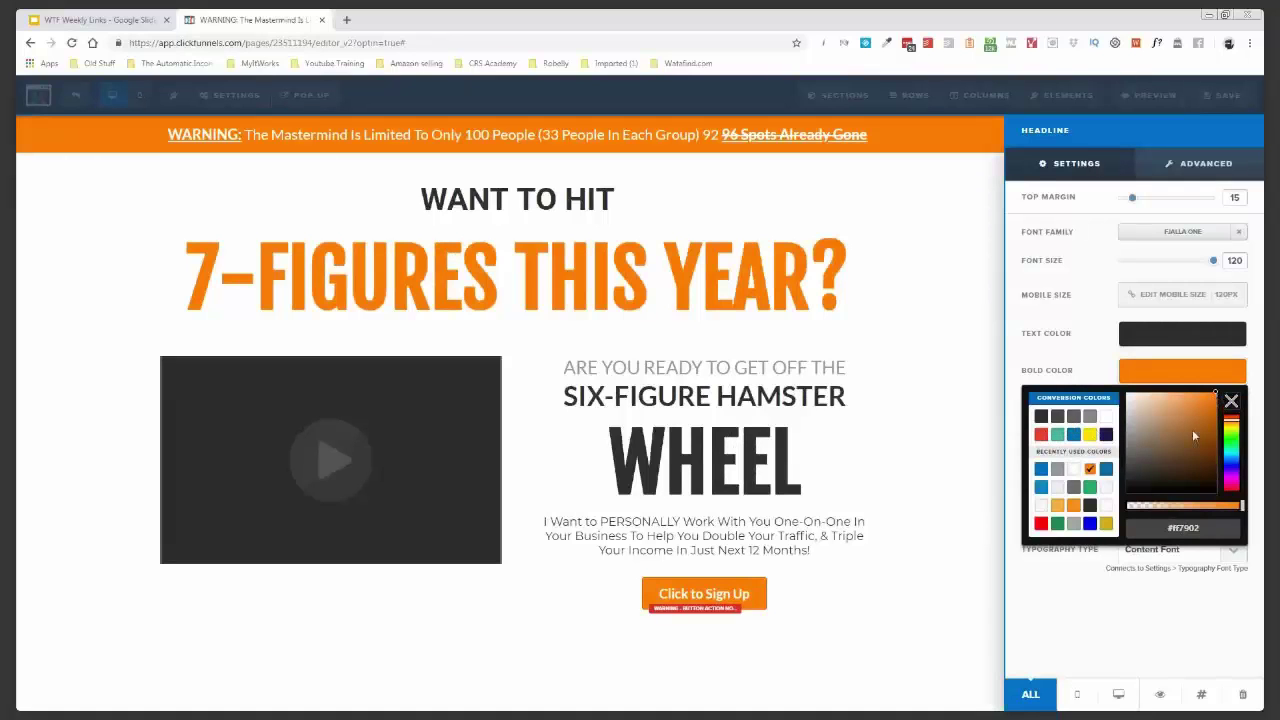
pyautogui.moveTo(1195, 420); pyautogui.dragTo(1156, 456)
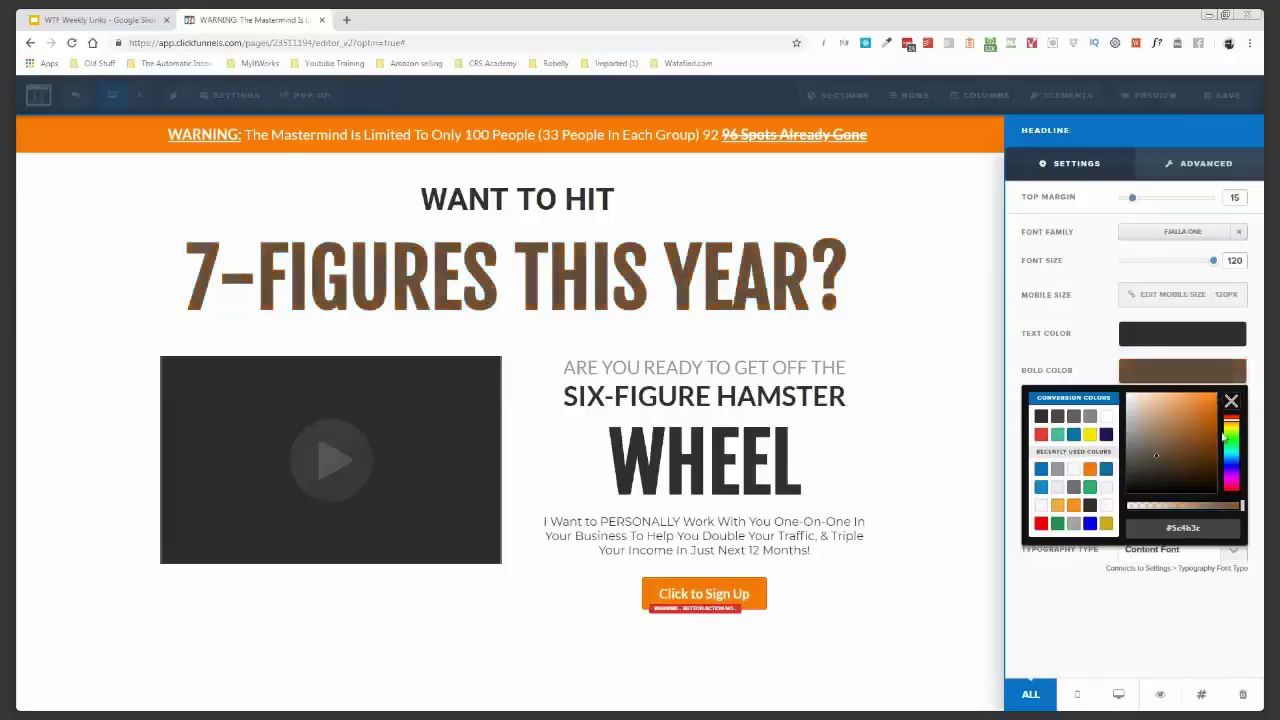
pyautogui.moveTo(1235, 452); pyautogui.dragTo(1236, 489)
pyautogui.moveTo(1193, 412); pyautogui.dragTo(1213, 400)
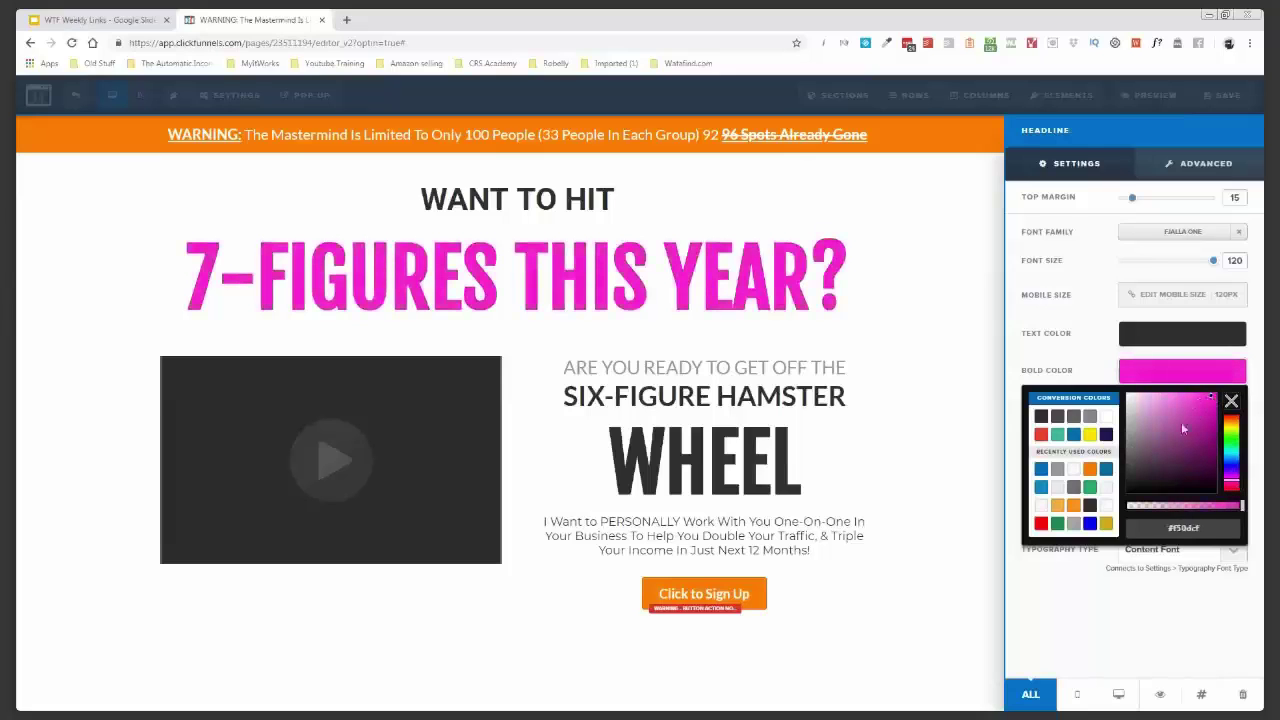
pyautogui.click(1090, 469)
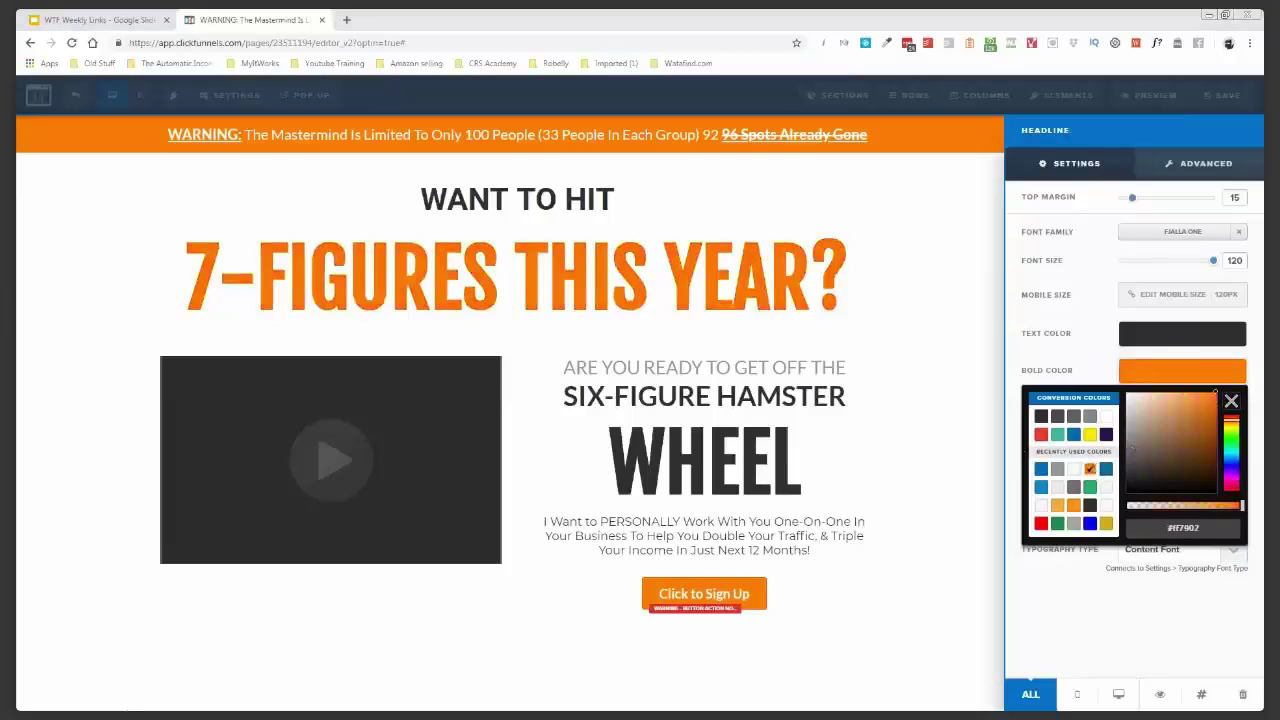
pyautogui.click(871, 297)
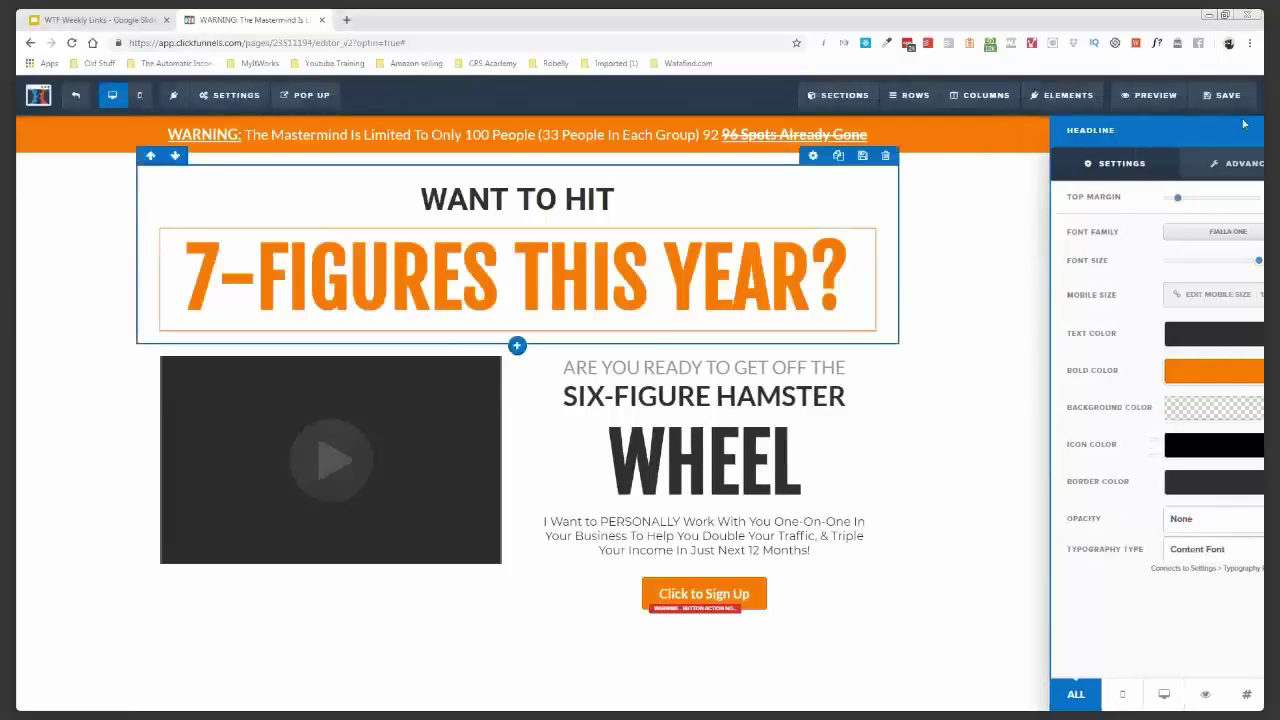
pyautogui.click(1226, 95)
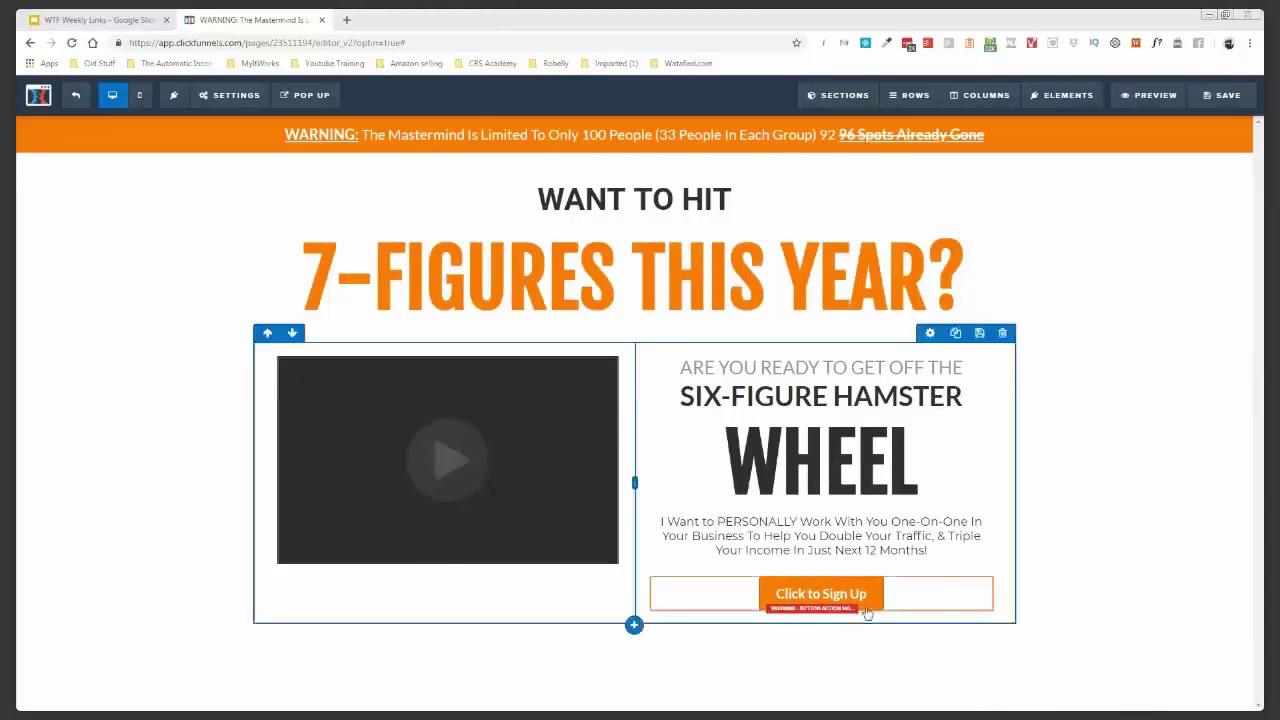
# - Label the sign-up button 'YES! Change My Life NOW!' and make it open the popup
pyautogui.click(936, 577)
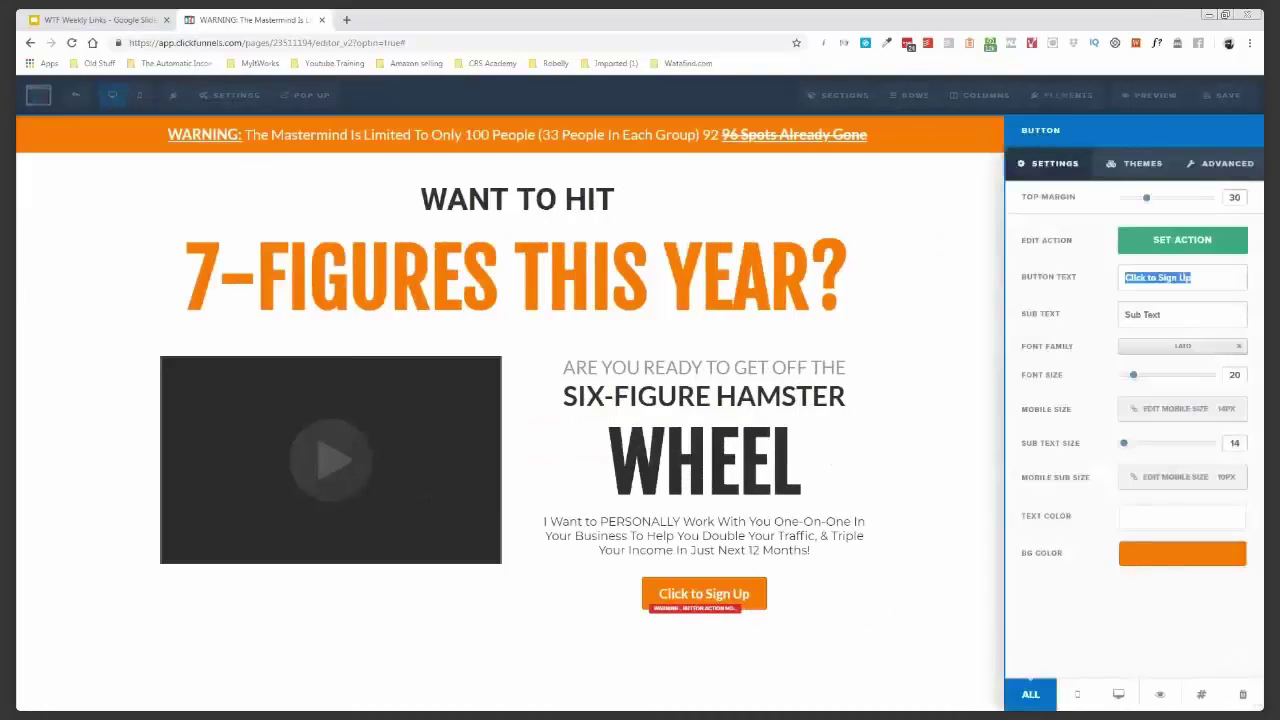
pyautogui.write('YES! Change My Life NOW!')
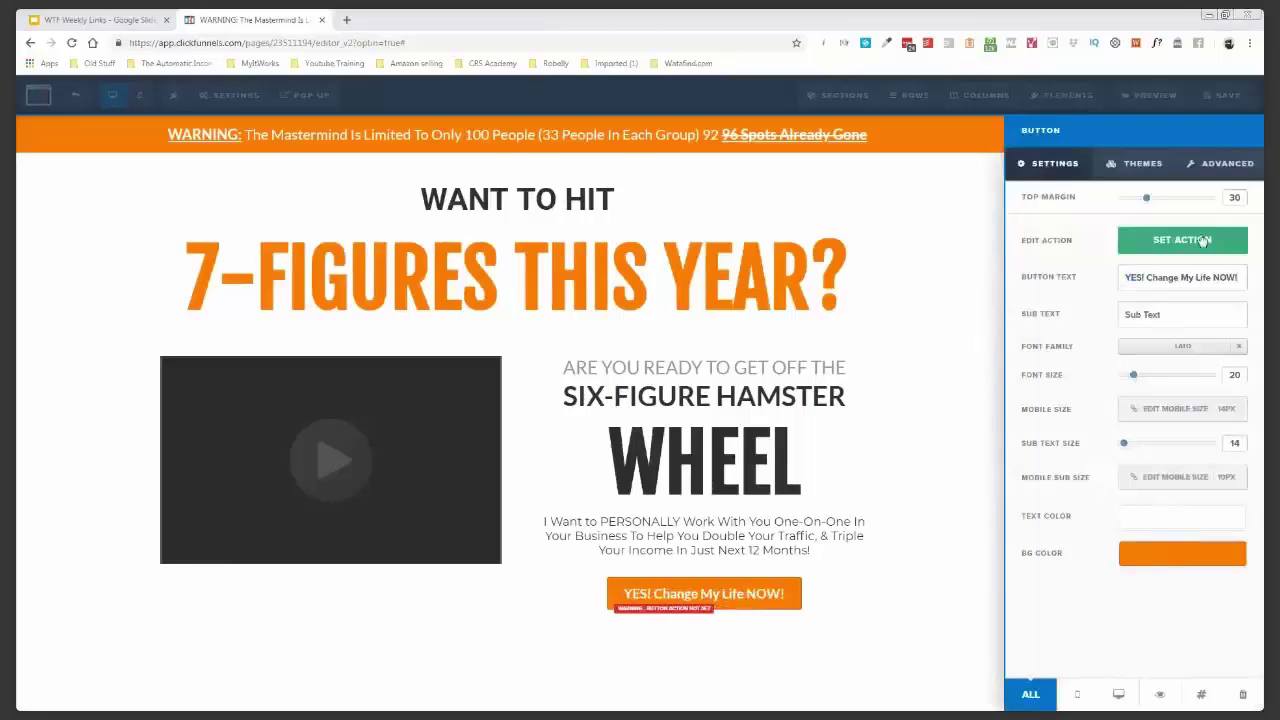
pyautogui.click(1204, 242)
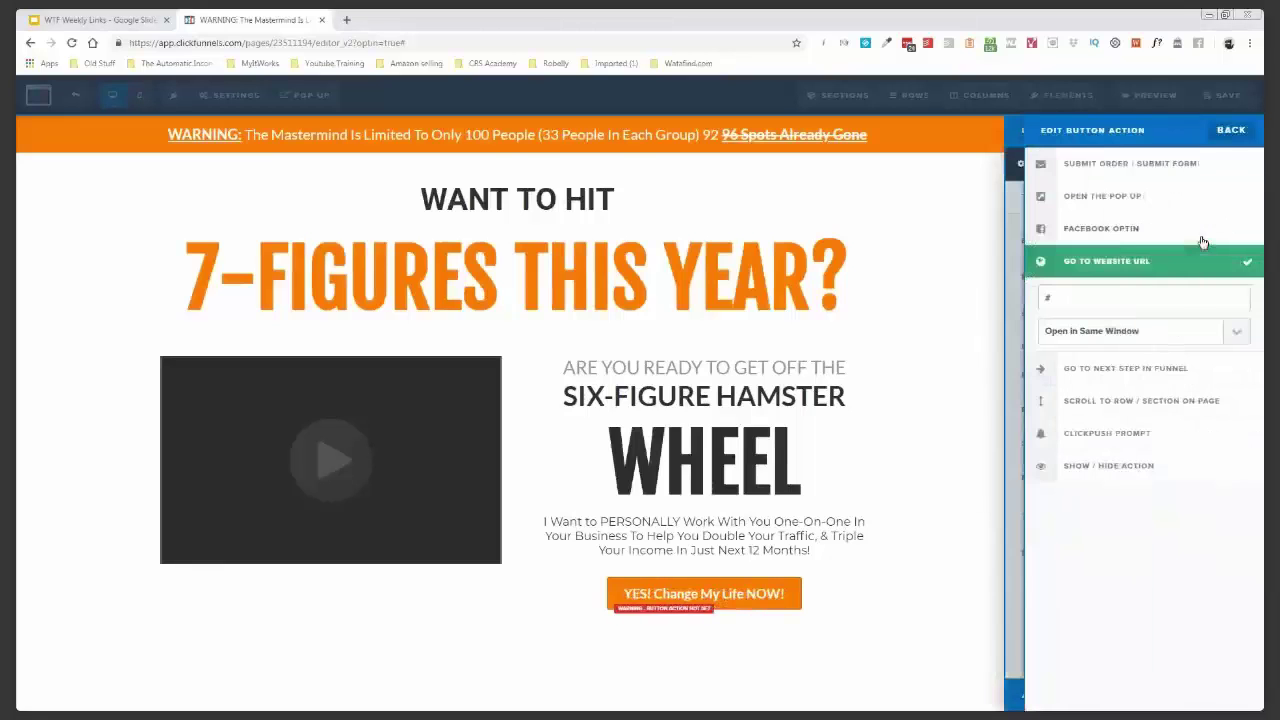
pyautogui.click(1206, 200)
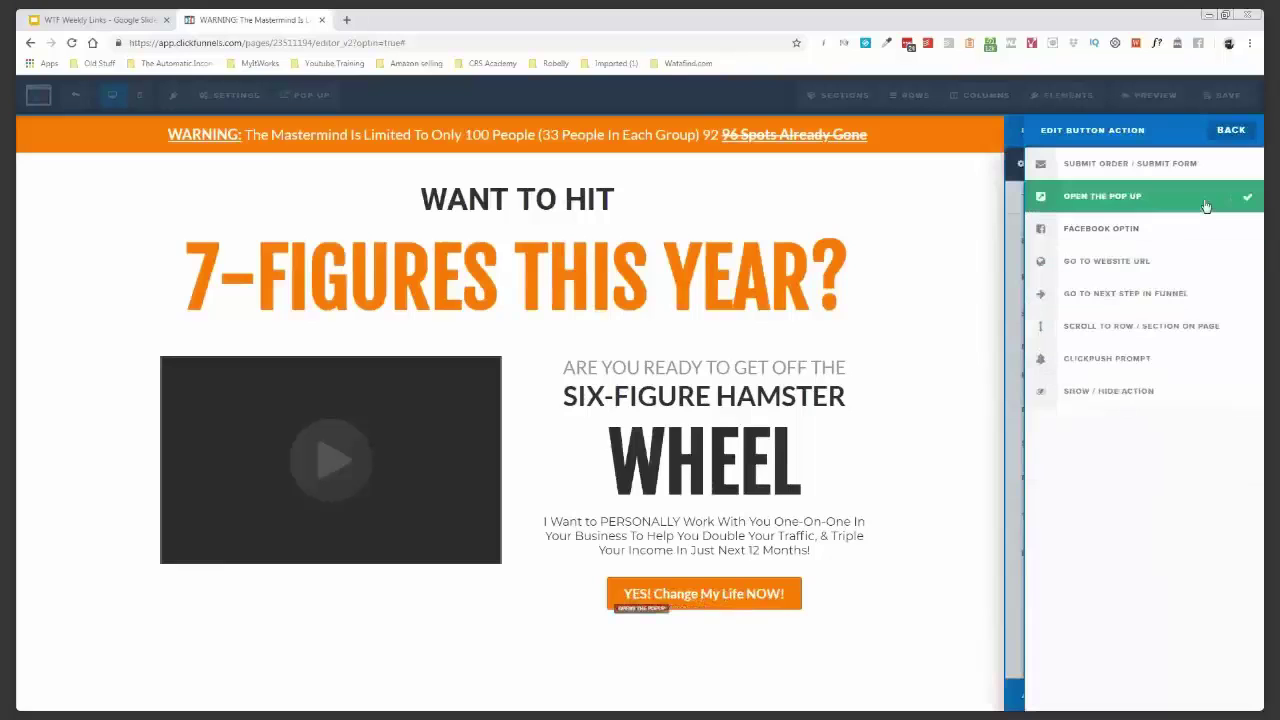
pyautogui.click(997, 270)
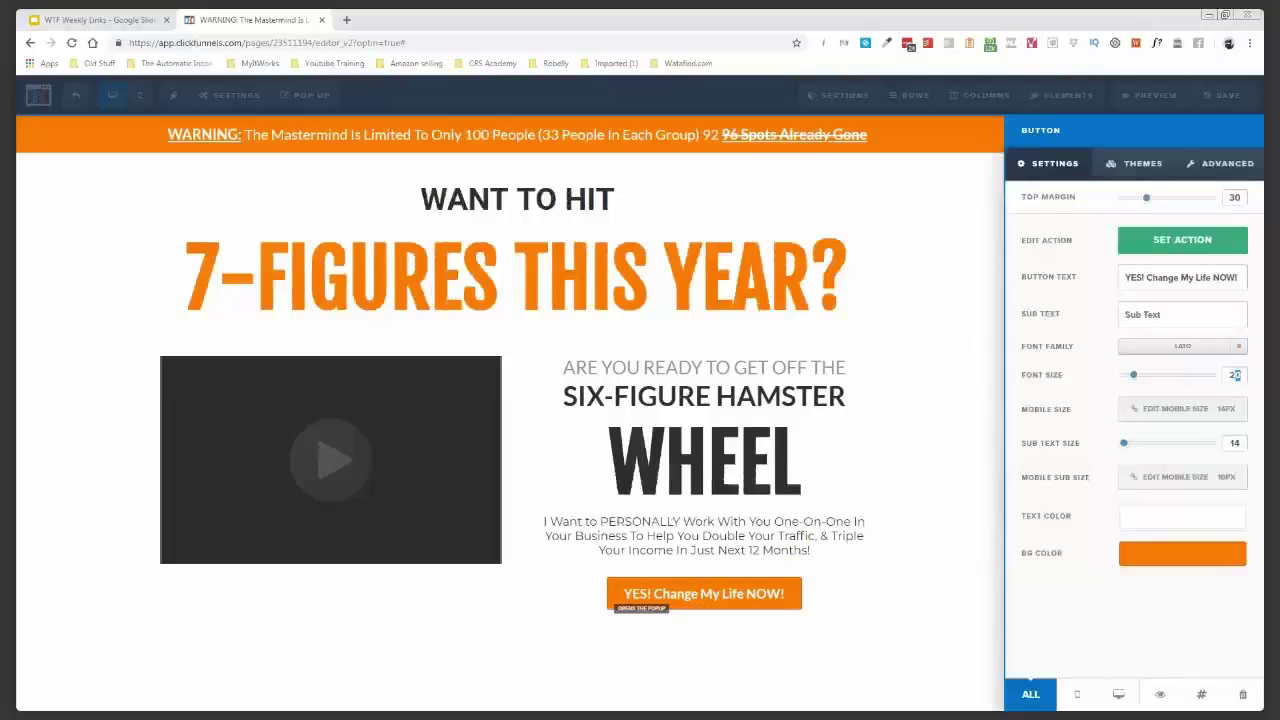
# - Change the button's font size to 26
pyautogui.write('27')
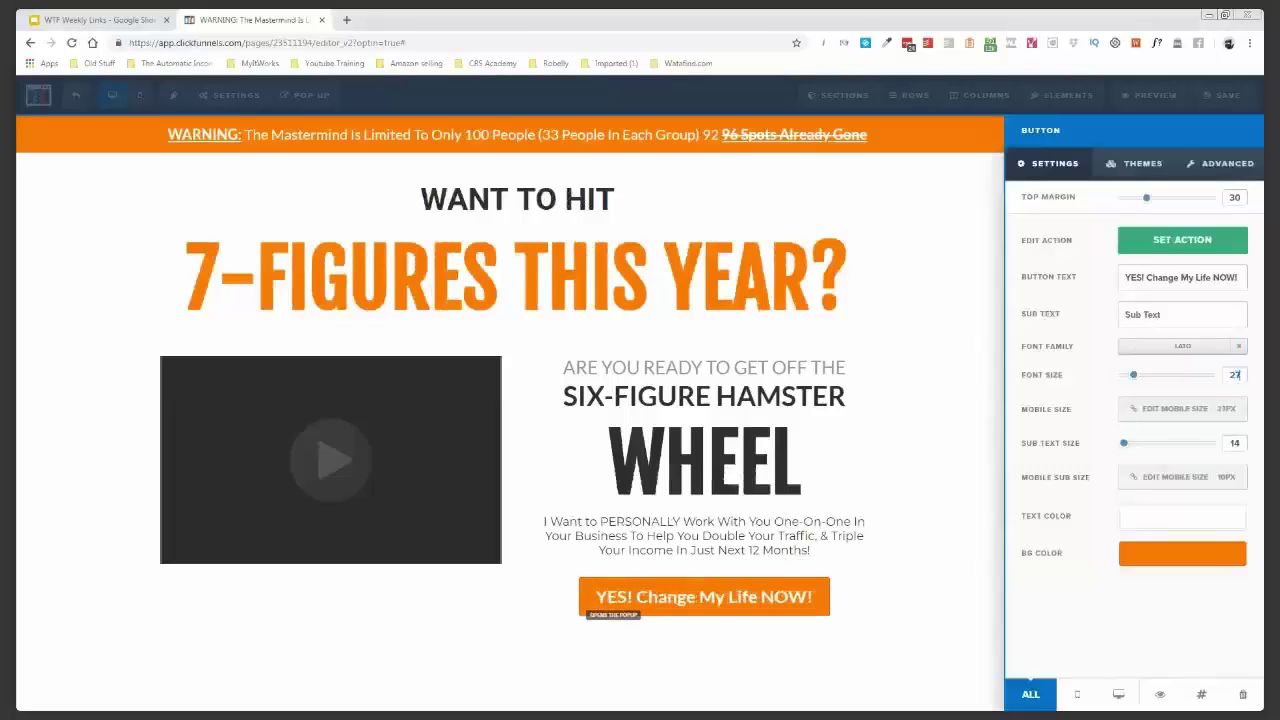
pyautogui.press('BackSpace')
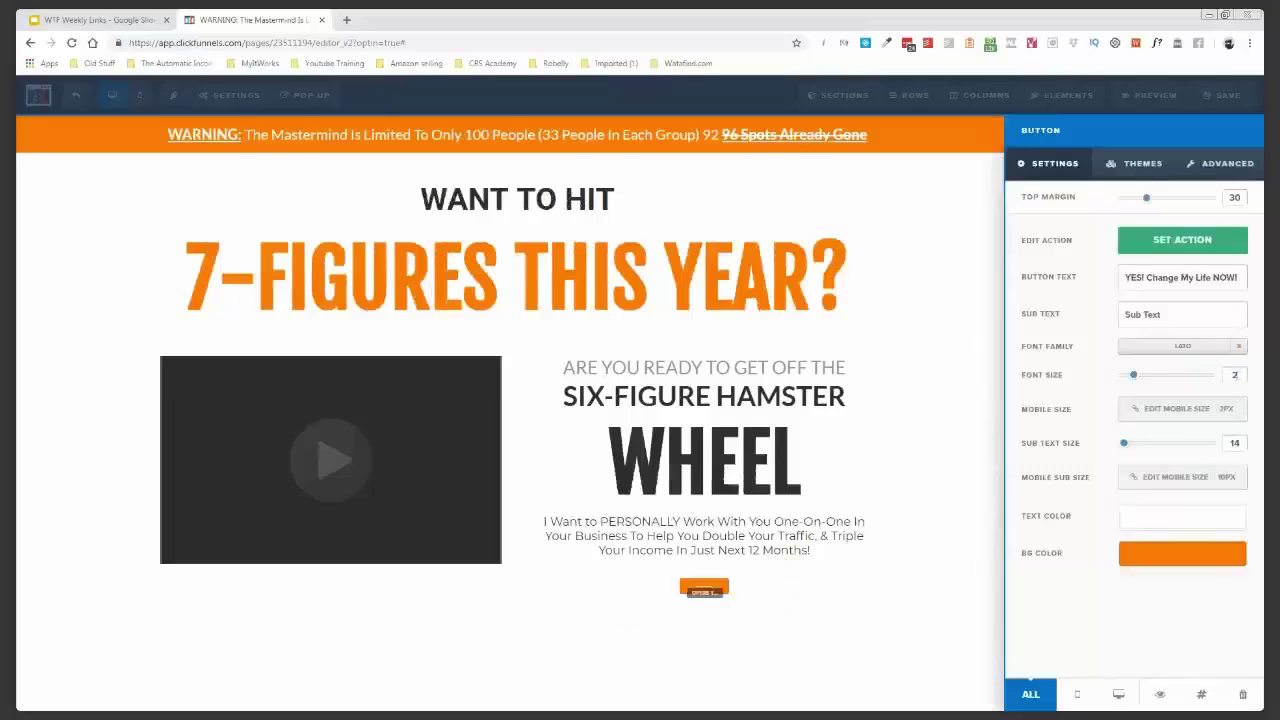
pyautogui.write('6')
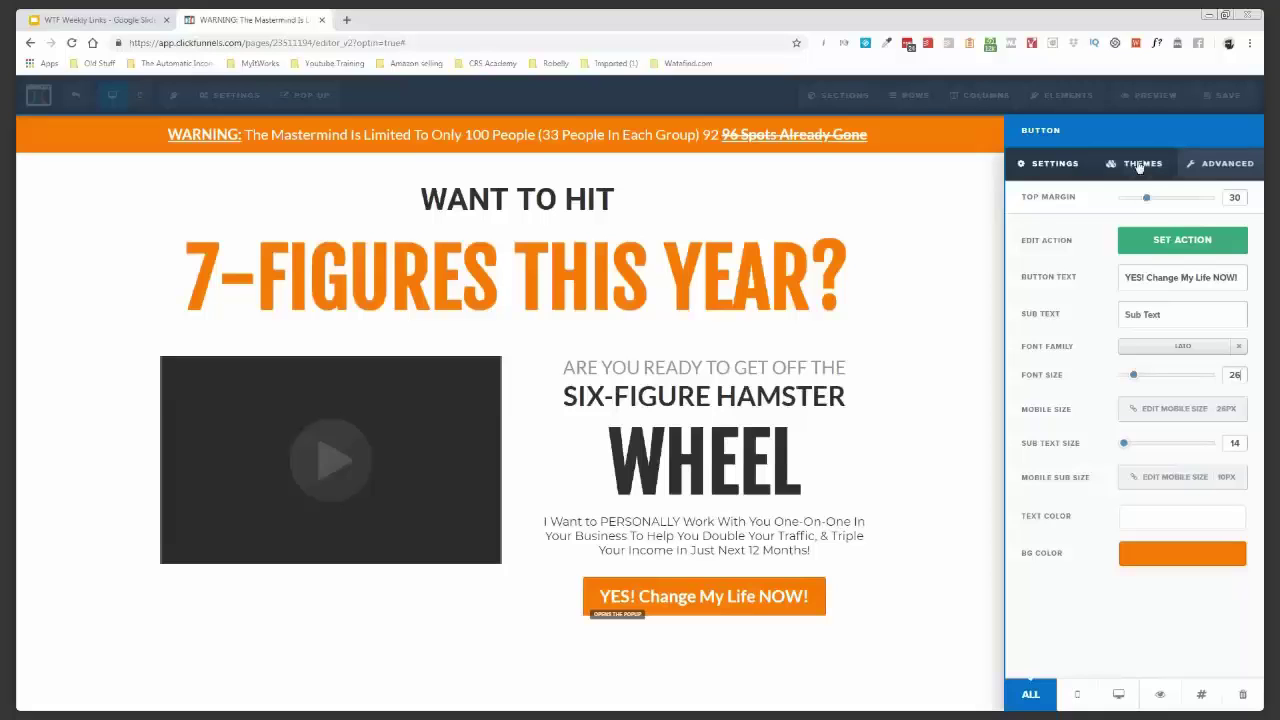
# - Look through the ready-made button styles without applying one
pyautogui.click(1138, 165)
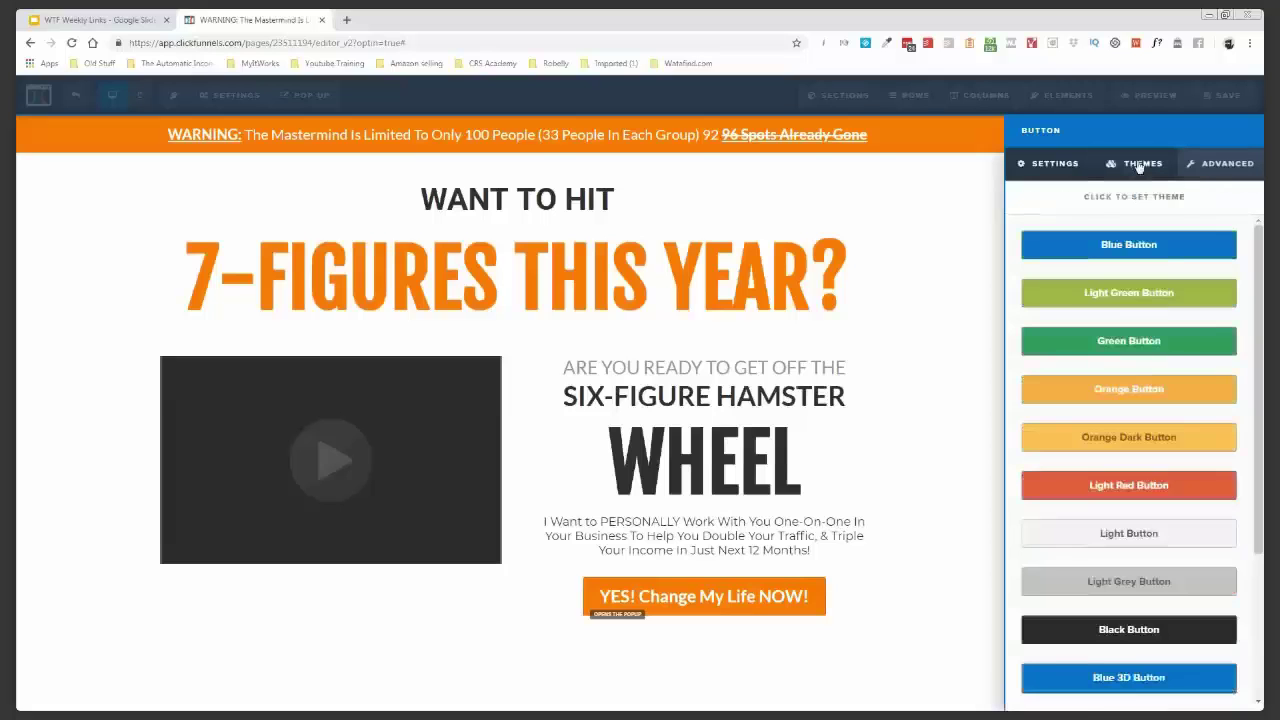
pyautogui.click(902, 410)
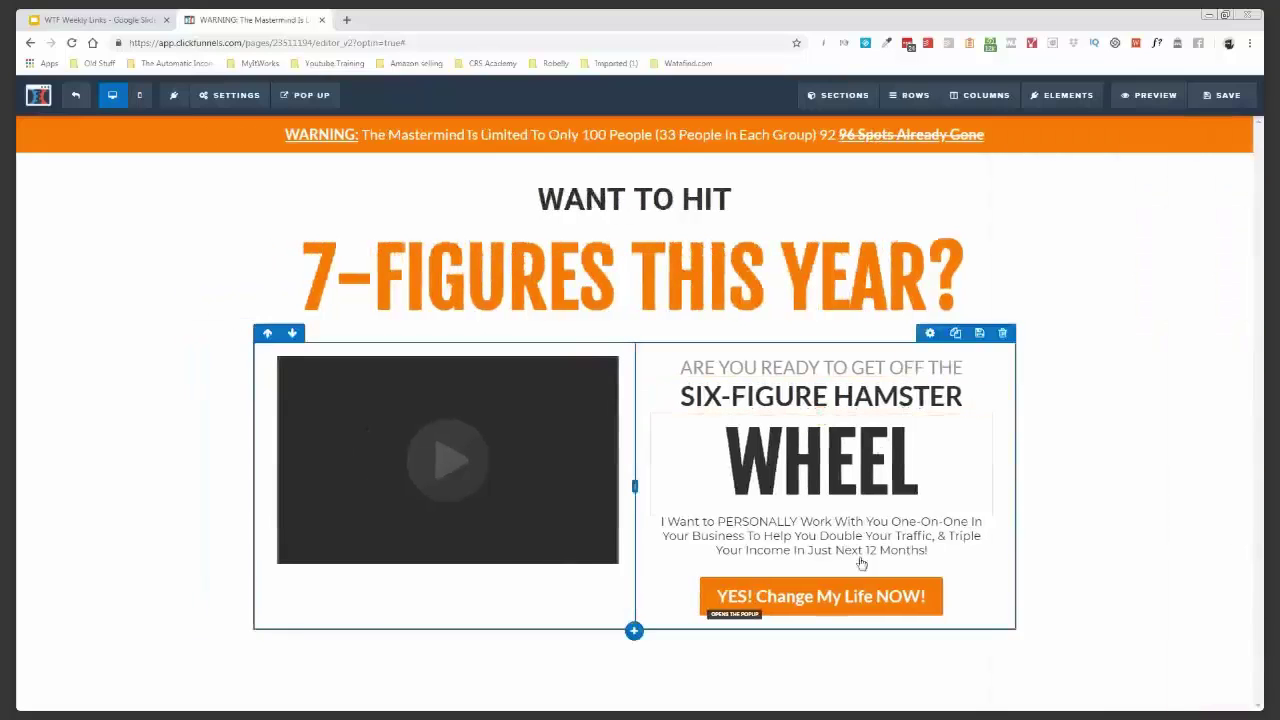
pyautogui.click(936, 569)
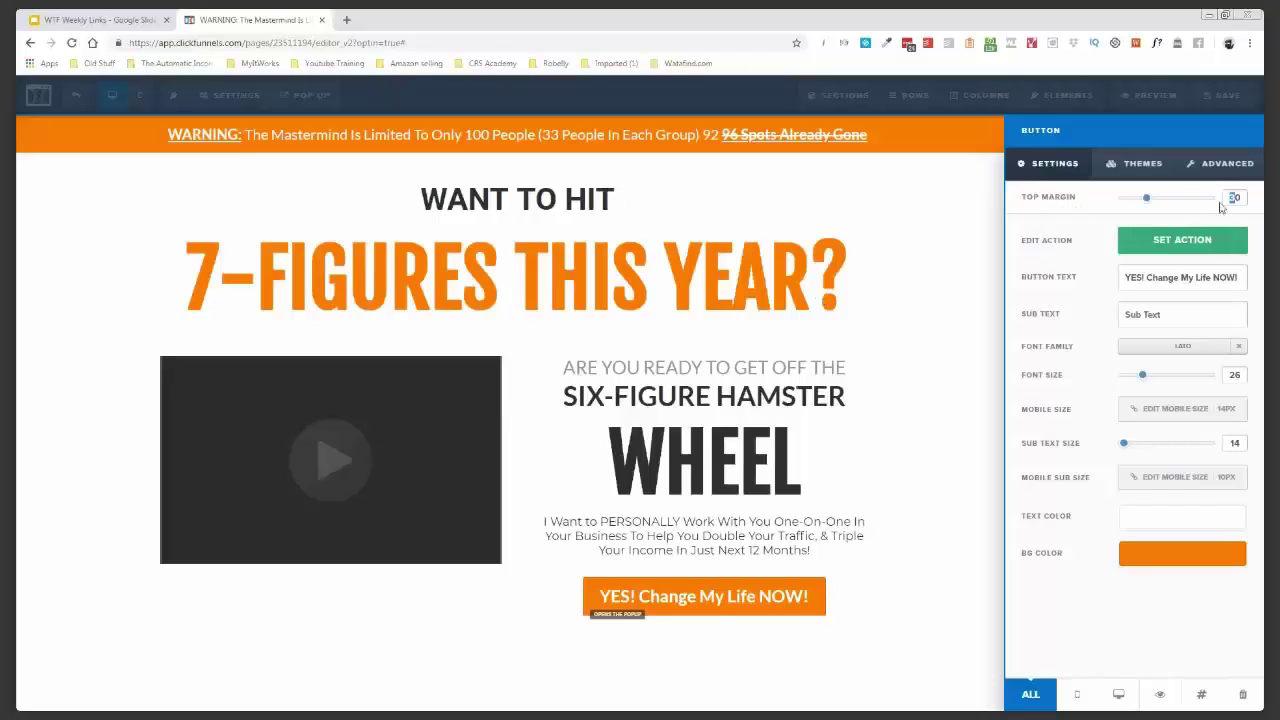
# - Set the button's top margin to 11, close its settings and save the page
pyautogui.moveTo(1147, 200); pyautogui.dragTo(1132, 198)
pyautogui.doubleClick(1234, 197)
pyautogui.write('11')
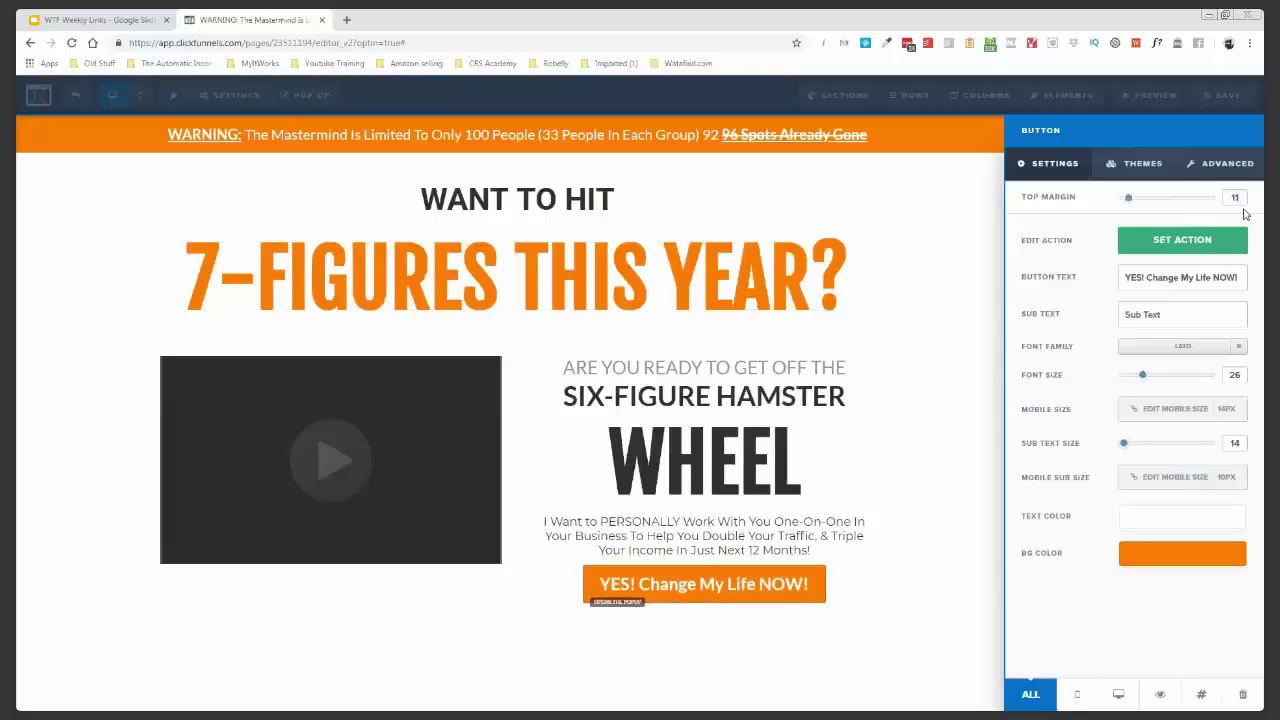
pyautogui.click(974, 297)
pyautogui.click(1226, 95)
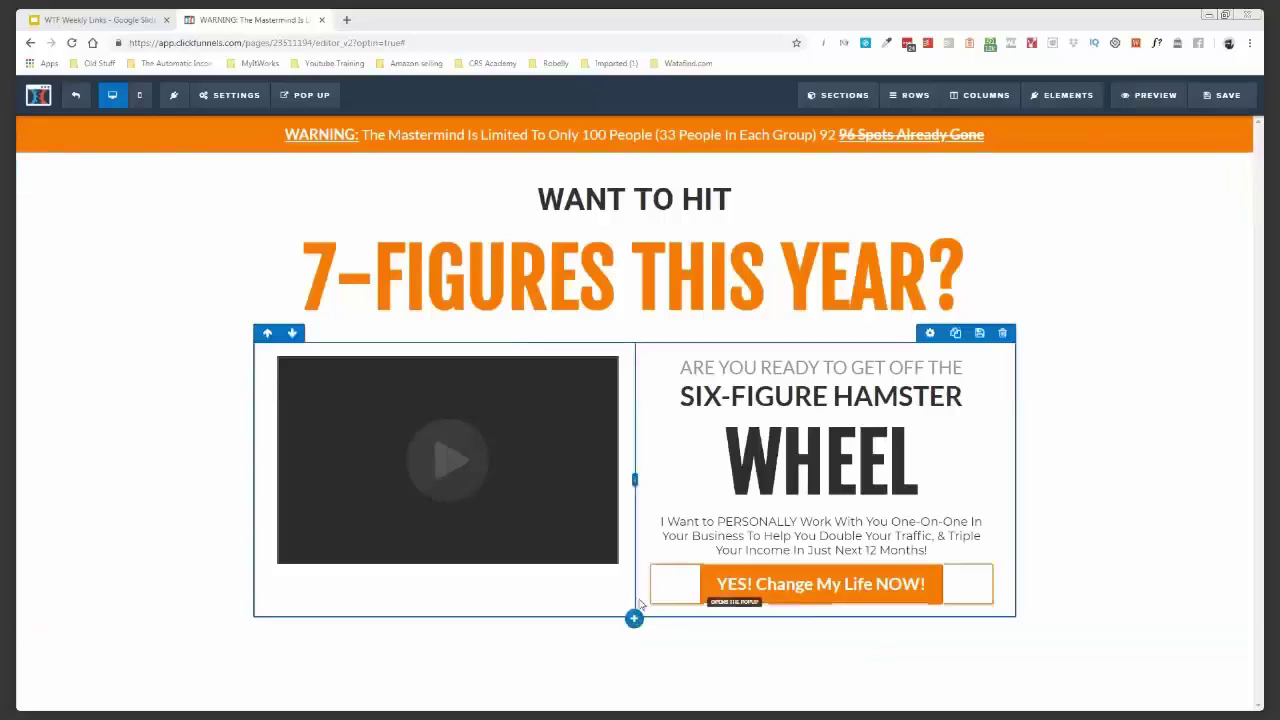
# - Add a one-column row below the video with a Sub-Headline element, ready for text editing
pyautogui.click(634, 620)
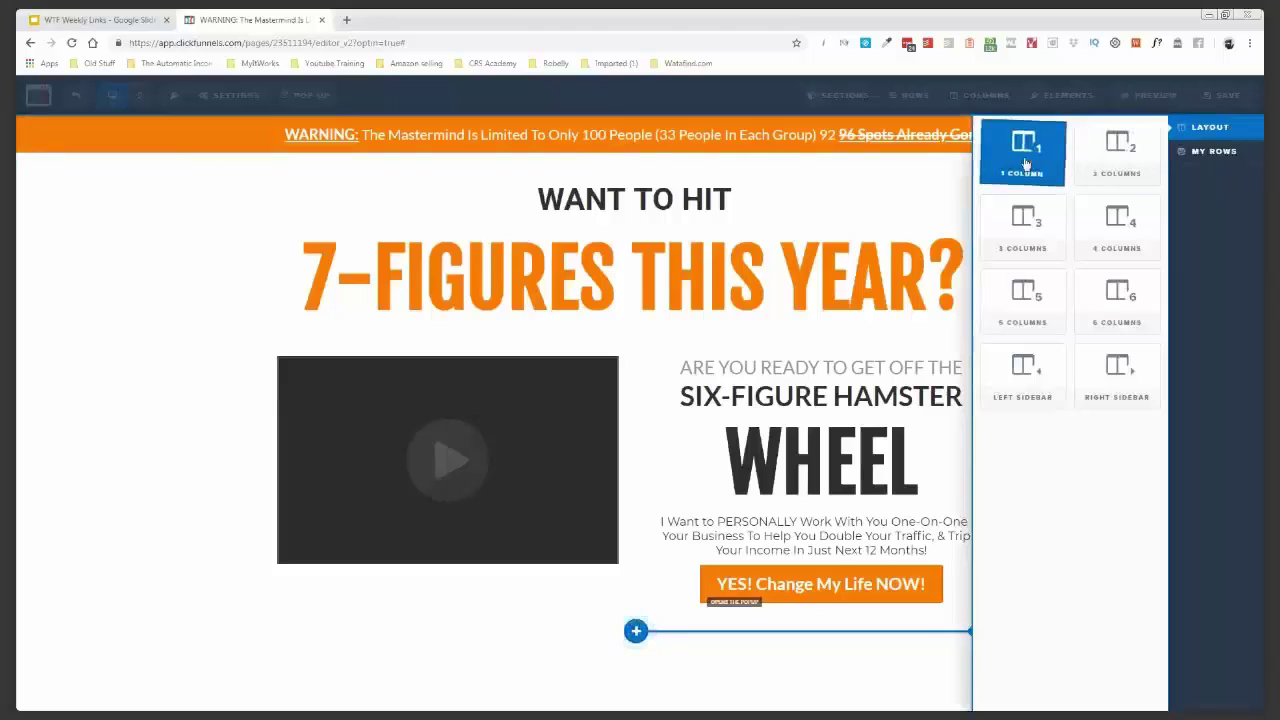
pyautogui.click(1025, 163)
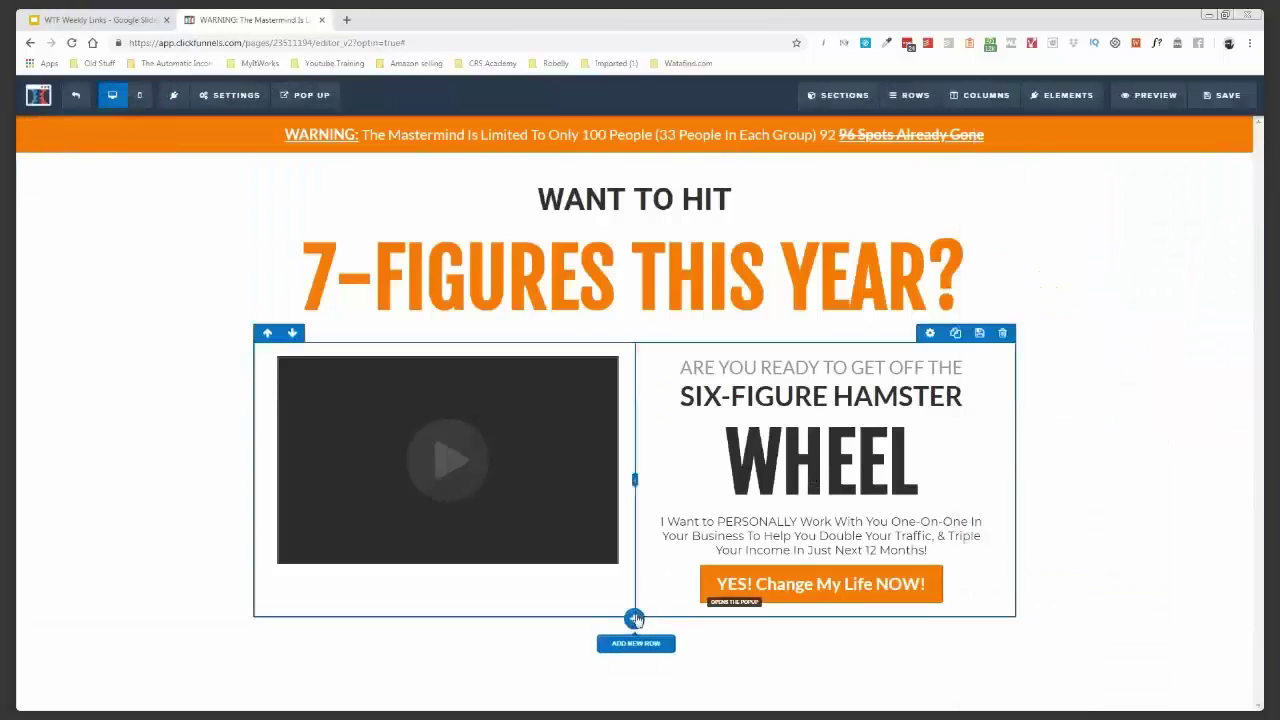
pyautogui.click(634, 620)
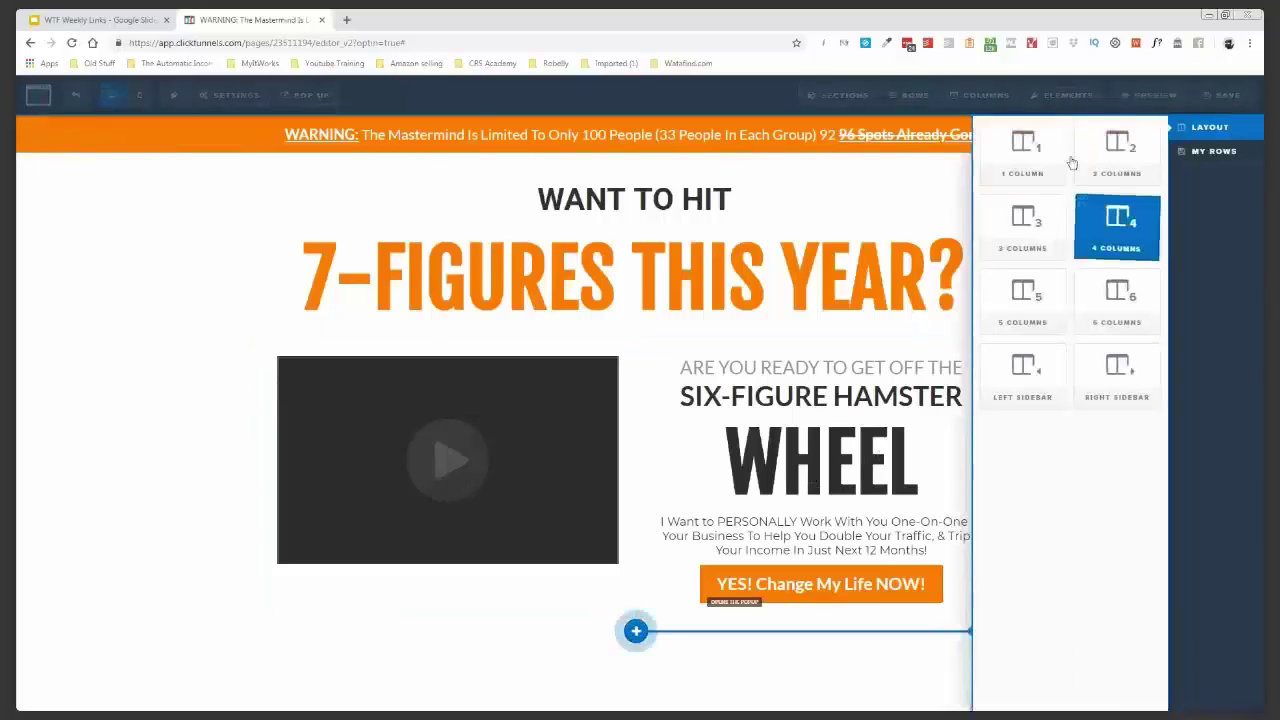
pyautogui.click(1104, 246)
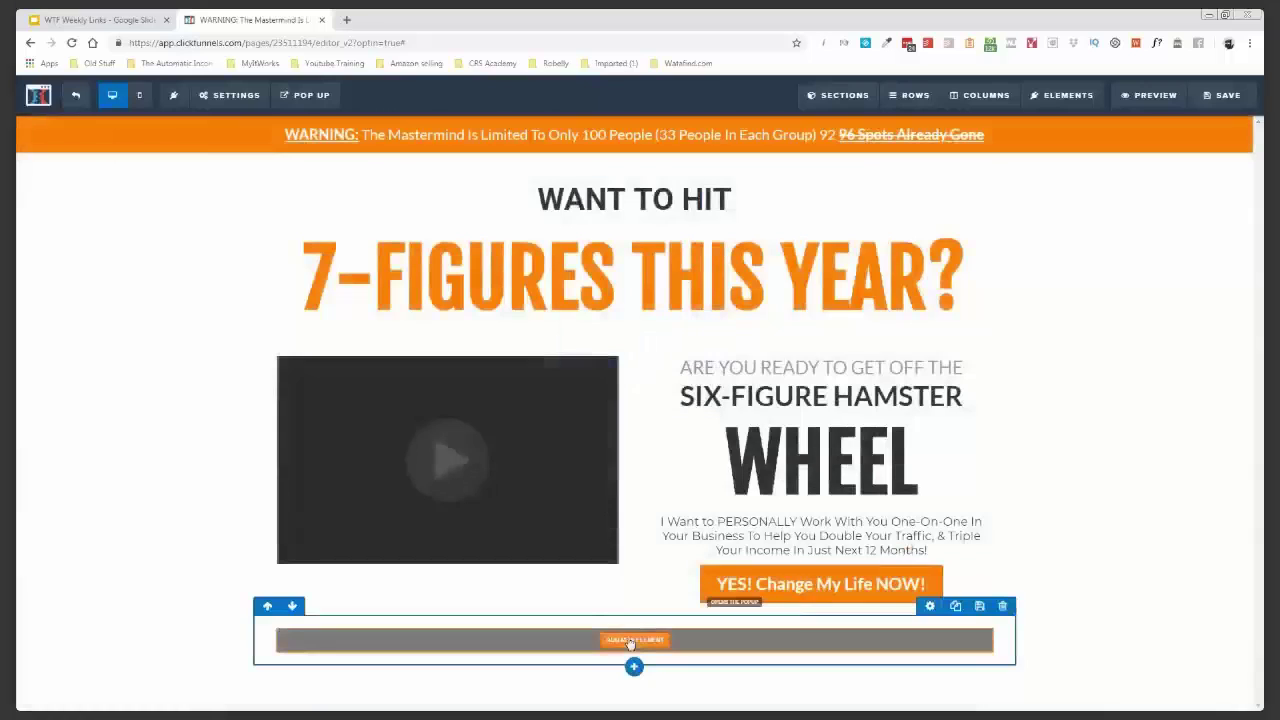
pyautogui.click(633, 640)
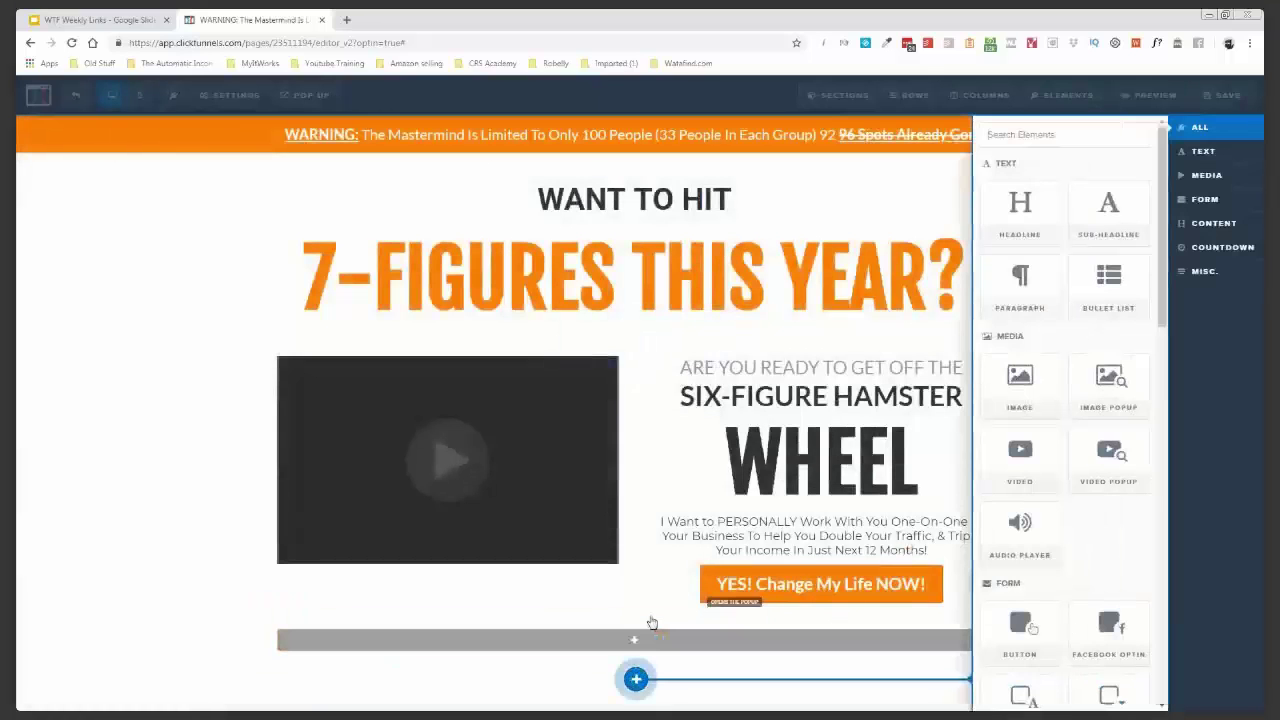
pyautogui.click(1110, 210)
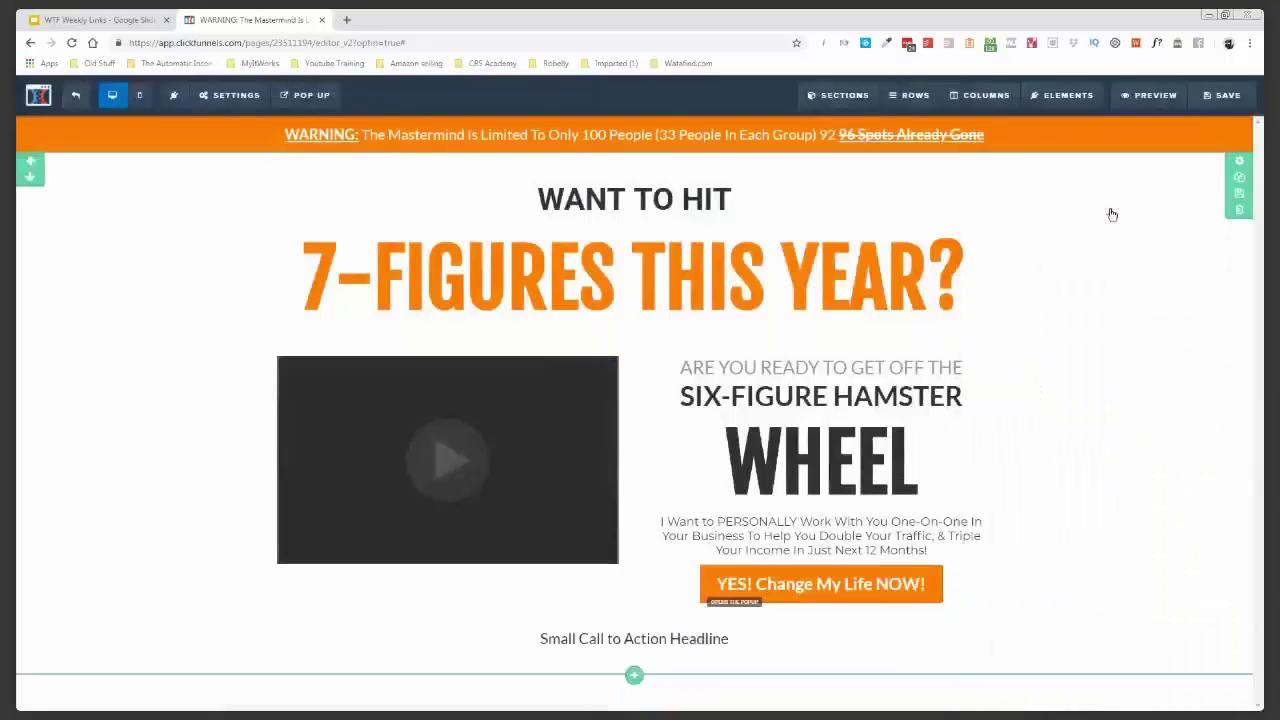
pyautogui.doubleClick(697, 640)
# - Paste the 100-people scarcity paragraph, bold 'Then A Few Spots Have Opened Up', underline 'Right Now'
pyautogui.tripleClick(697, 641)
pyautogui.write('There Are Only Ever 100 People In The Mastermind - Most Members Renew Year After Year Leaving Very Few Openings. If This Page Is Online Right Now, Then A Few Spots Have Opened Up...')
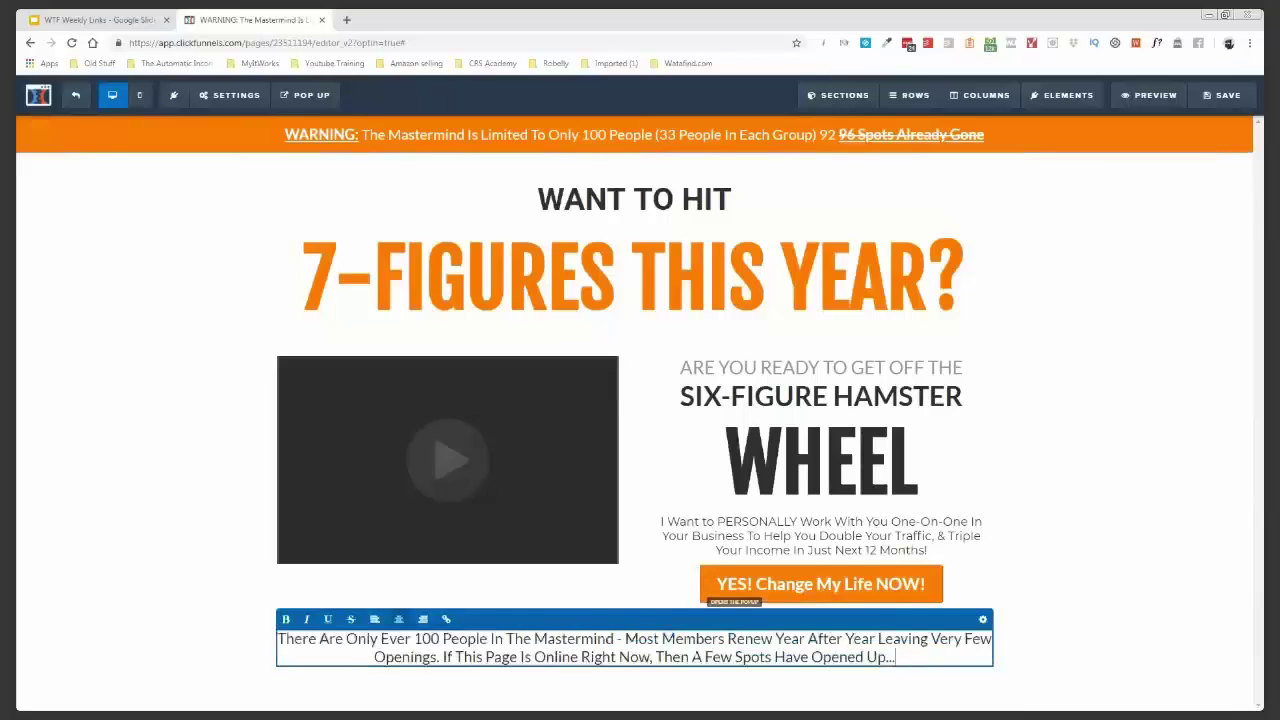
pyautogui.moveTo(655, 657); pyautogui.dragTo(885, 657)
pyautogui.click(285, 621)
pyautogui.click(588, 657)
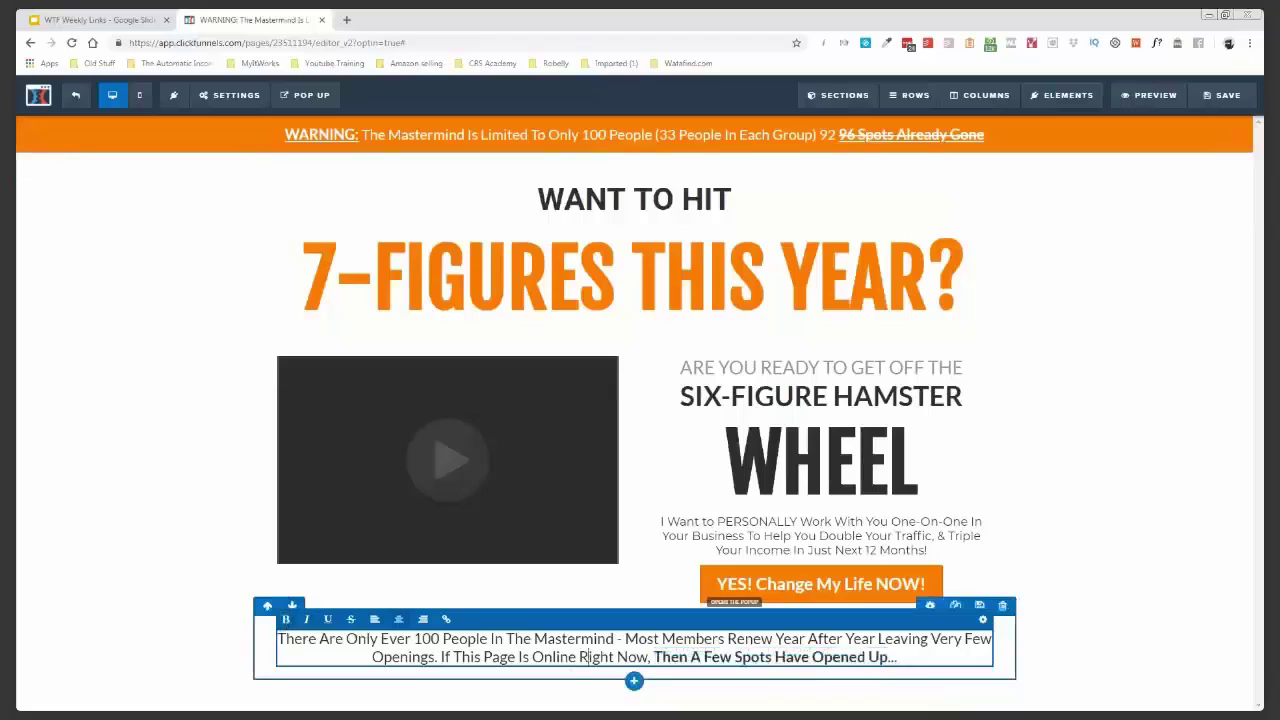
pyautogui.moveTo(579, 657); pyautogui.dragTo(648, 657)
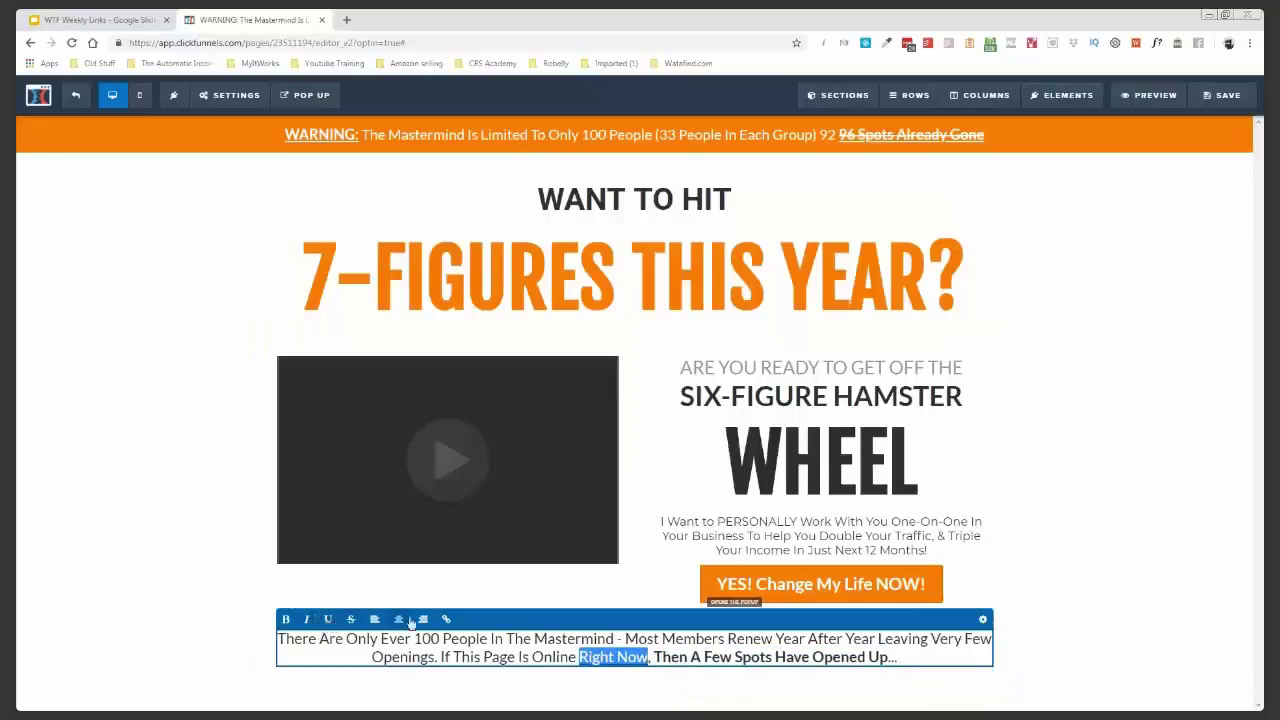
# - Set the sub-headline's font family to Montserrat
pyautogui.click(983, 588)
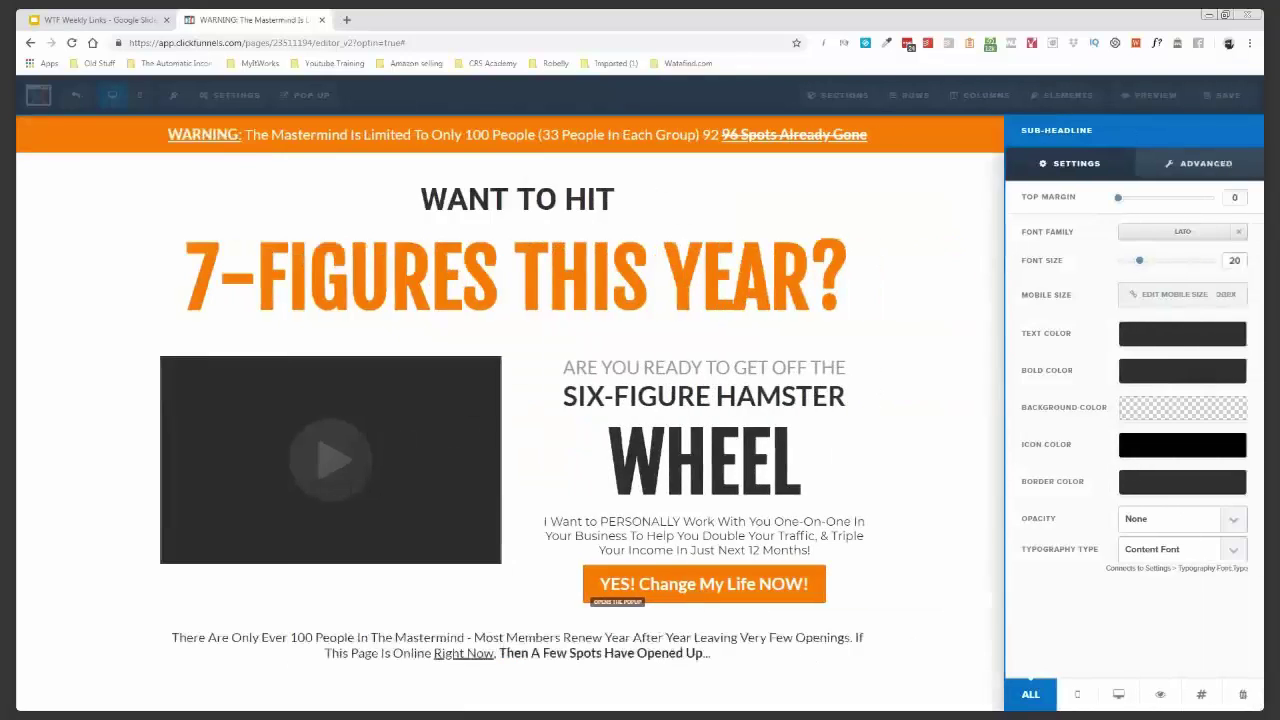
pyautogui.click(1207, 238)
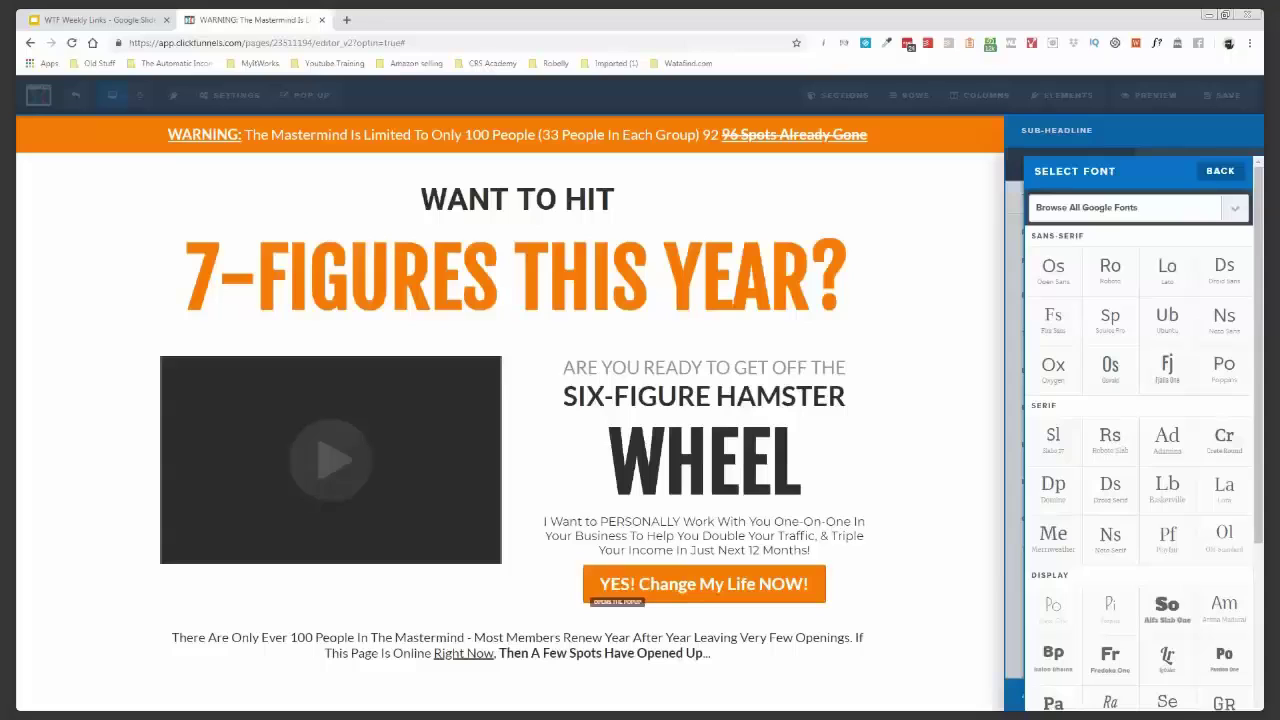
pyautogui.click(970, 407)
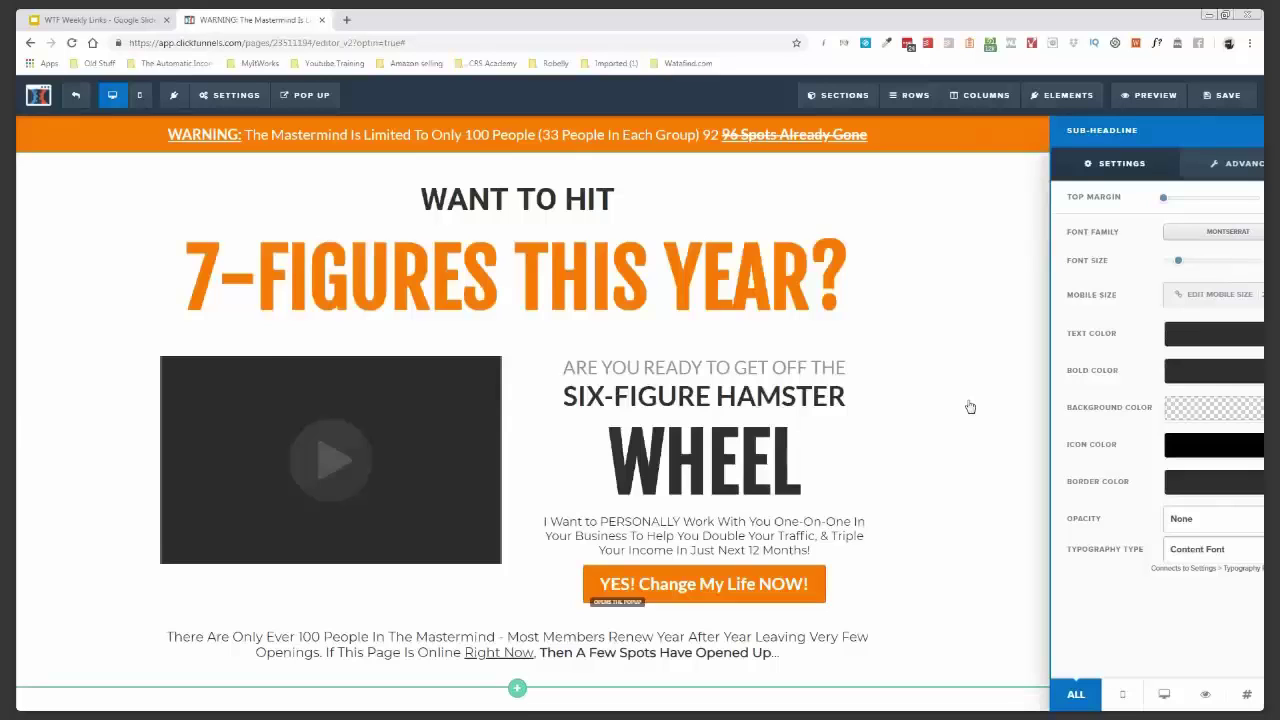
pyautogui.click(20, 428)
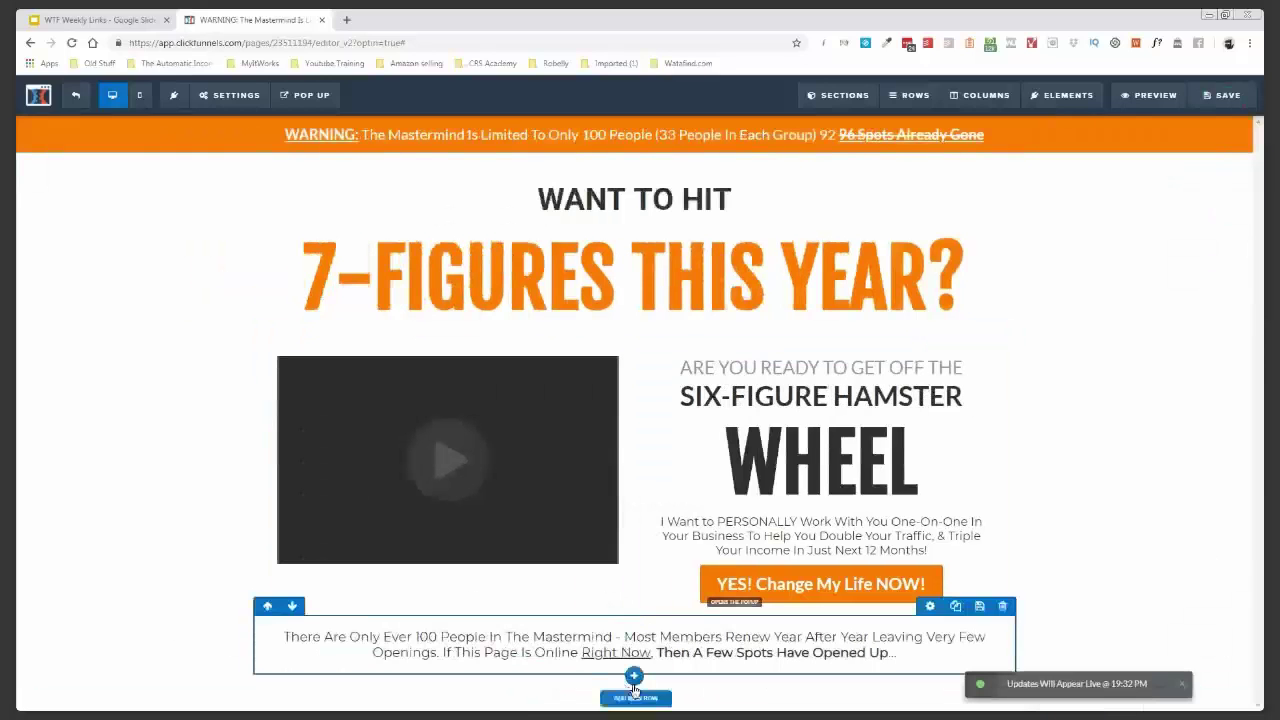
# - Add a full-width section at the bottom with a black background
pyautogui.click(635, 689)
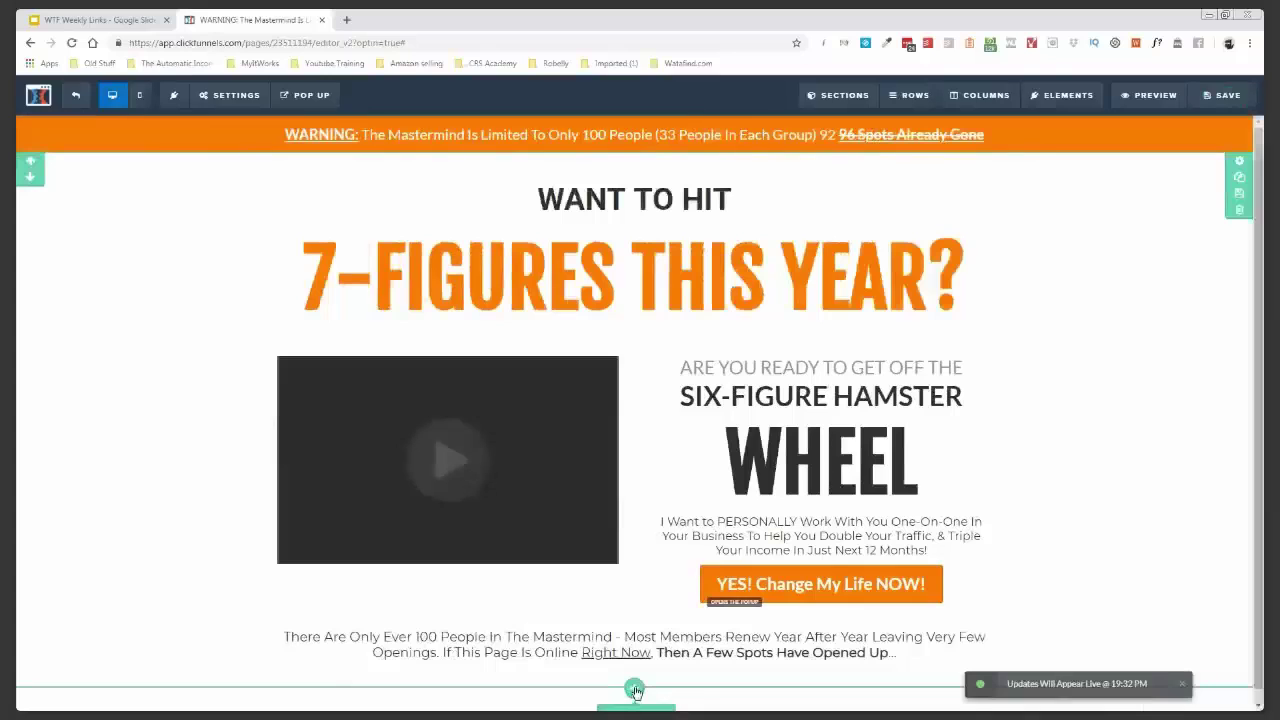
pyautogui.click(1023, 155)
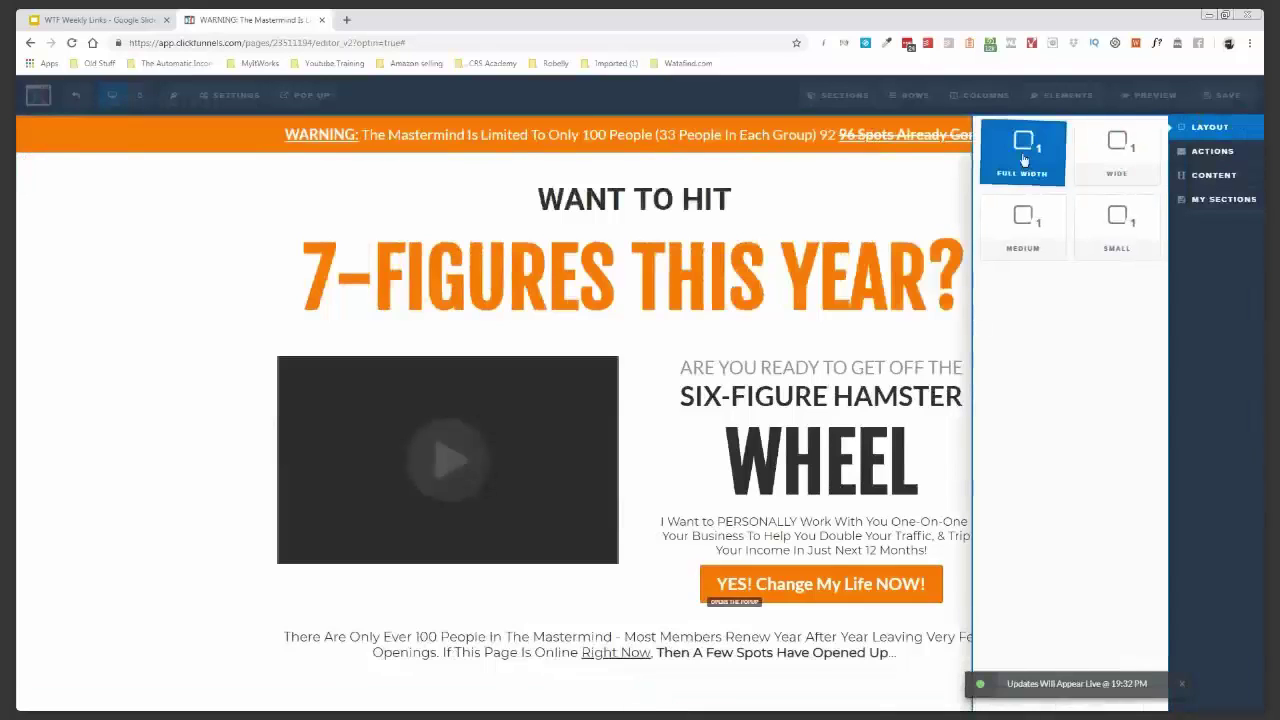
pyautogui.click(1023, 160)
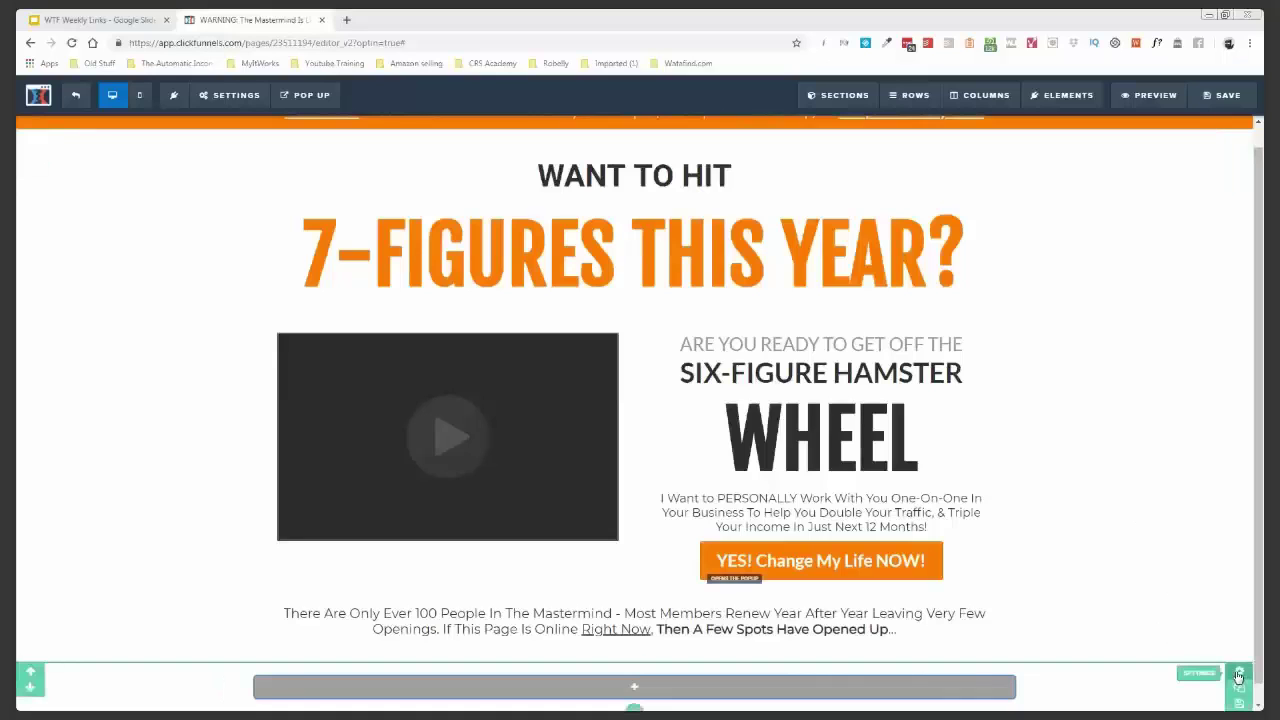
pyautogui.click(1238, 676)
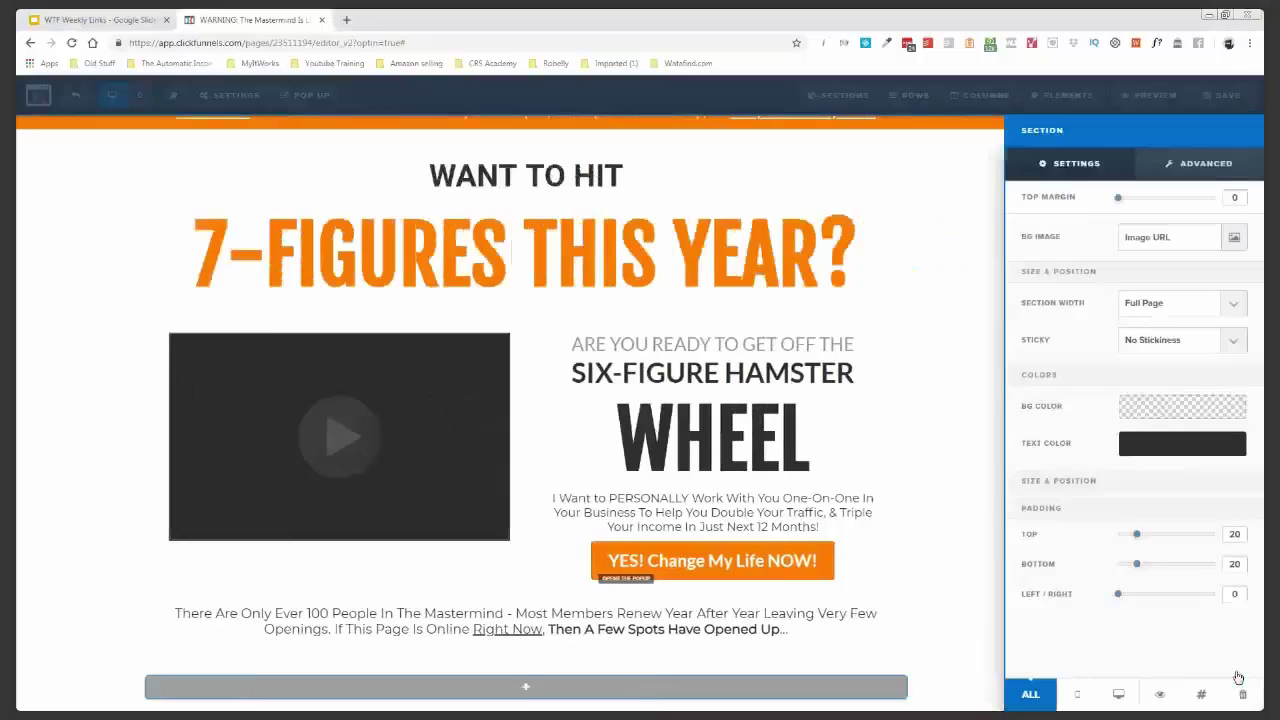
pyautogui.click(1175, 408)
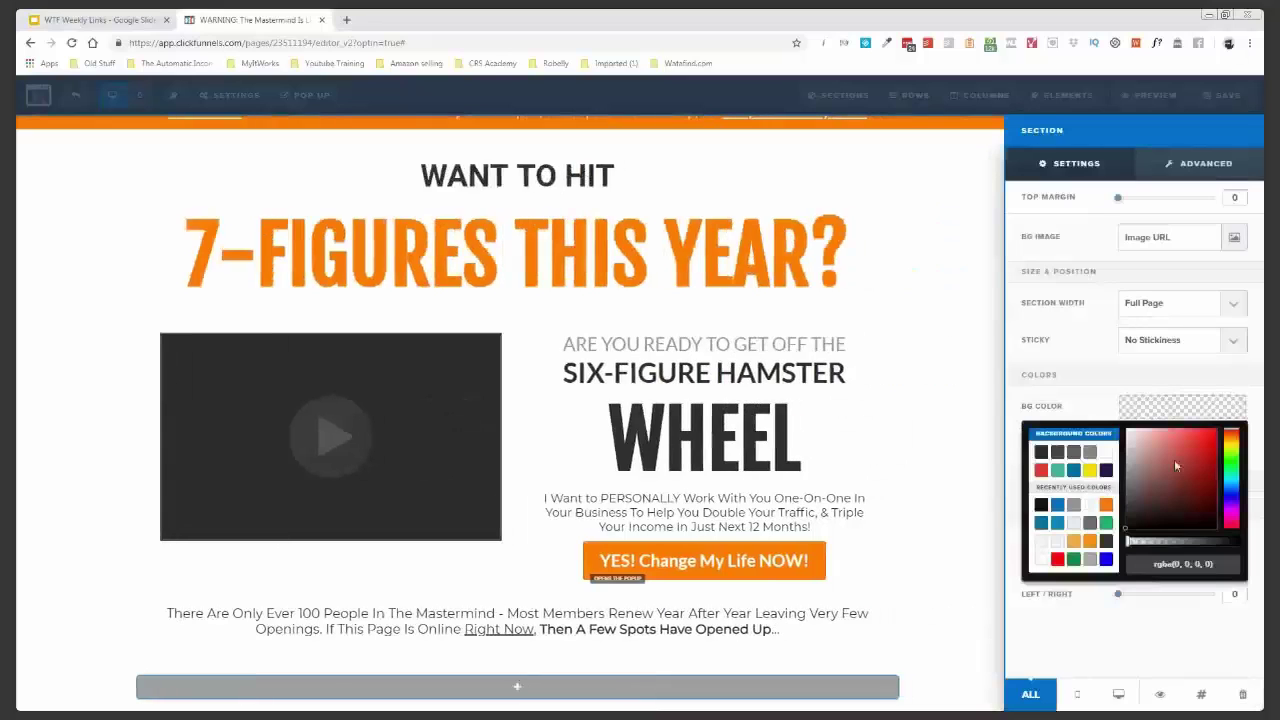
pyautogui.click(1176, 564)
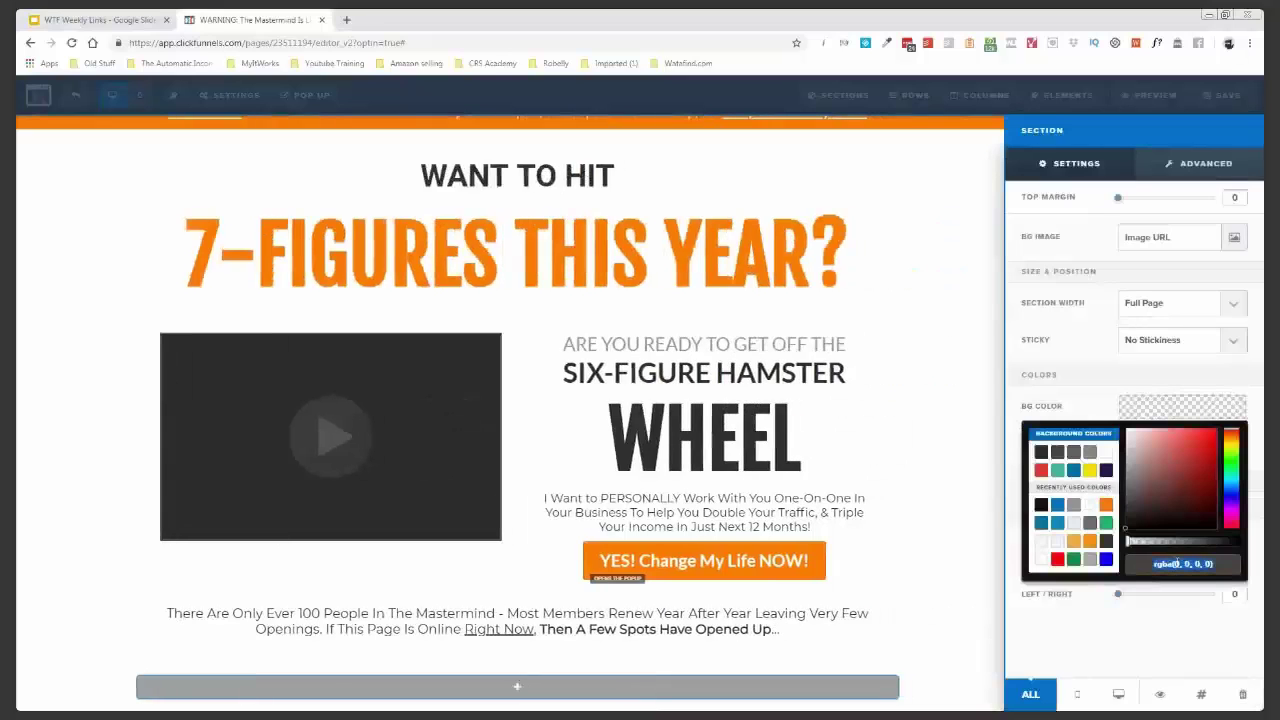
pyautogui.click(1041, 504)
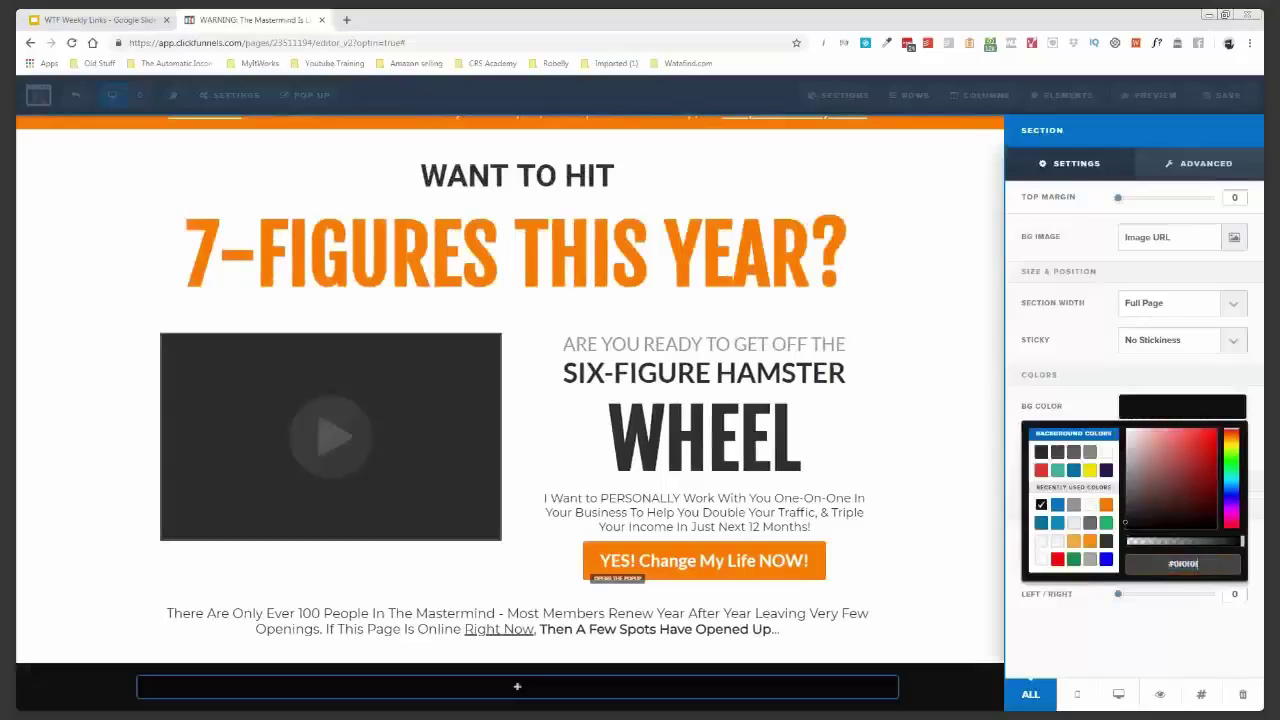
pyautogui.click(38, 549)
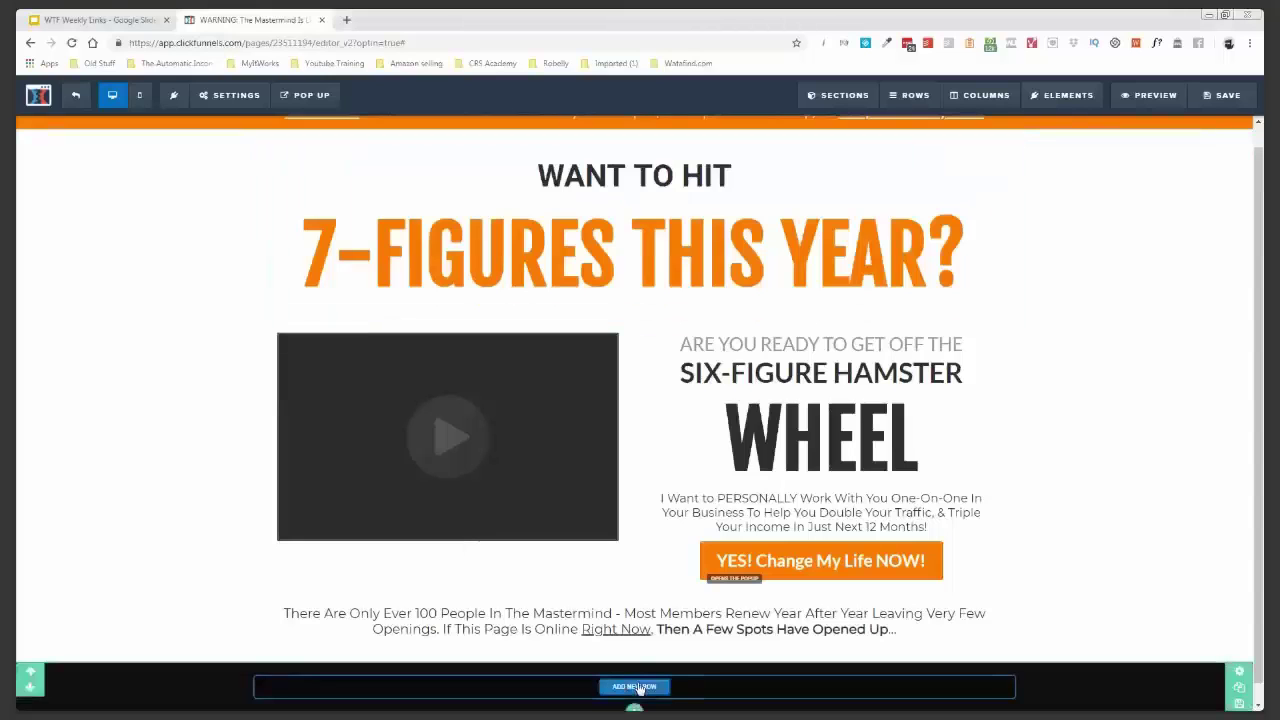
# - Add a one-column row holding the As Featured In media-logo image to the black section
pyautogui.click(634, 687)
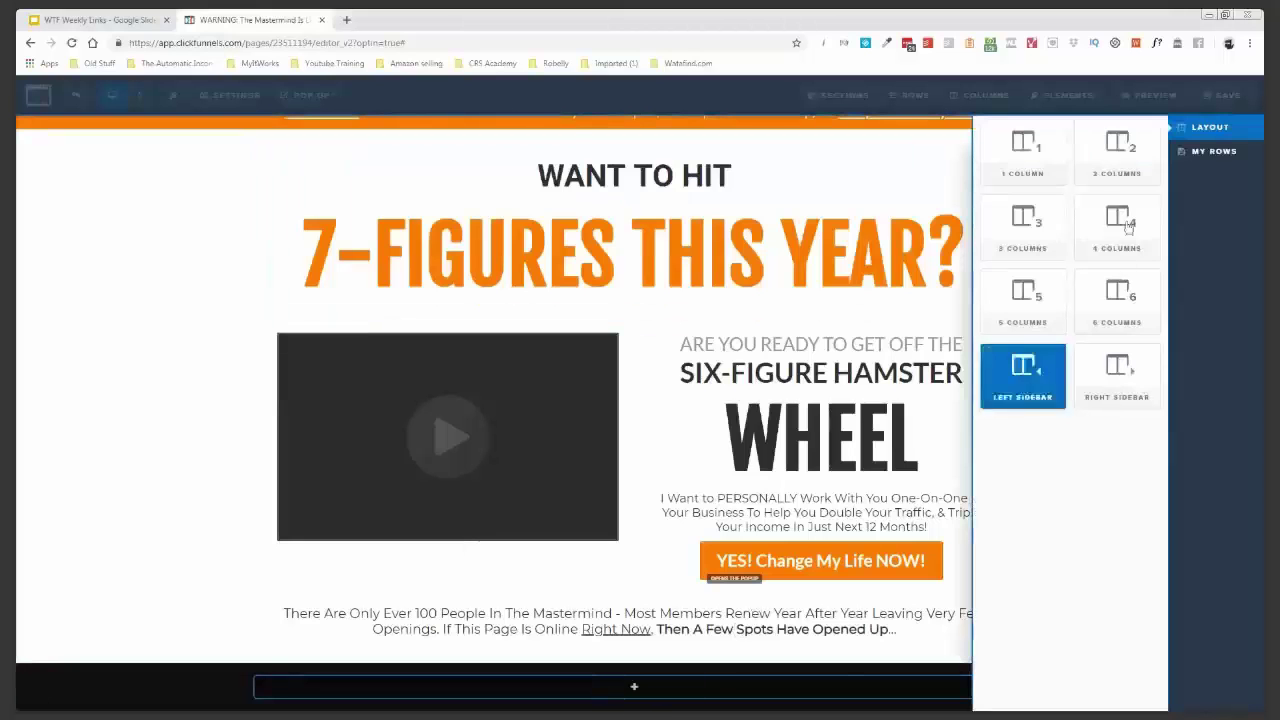
pyautogui.click(1020, 166)
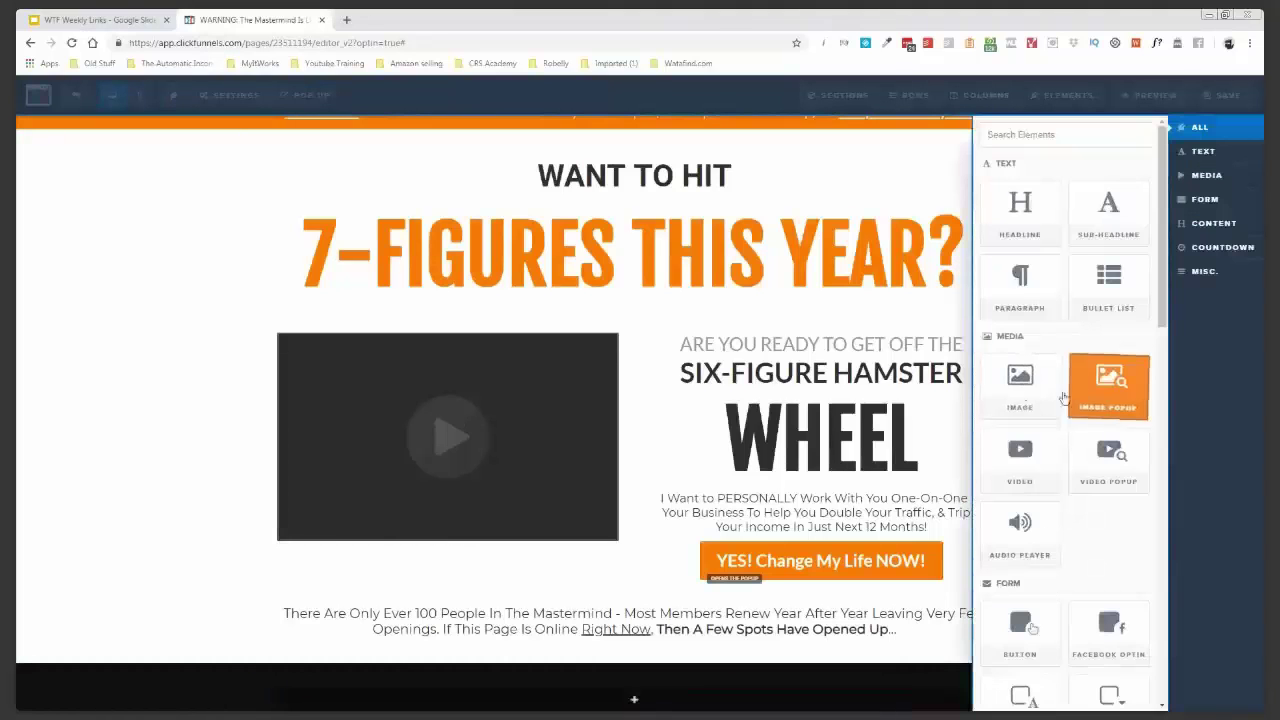
pyautogui.click(1018, 390)
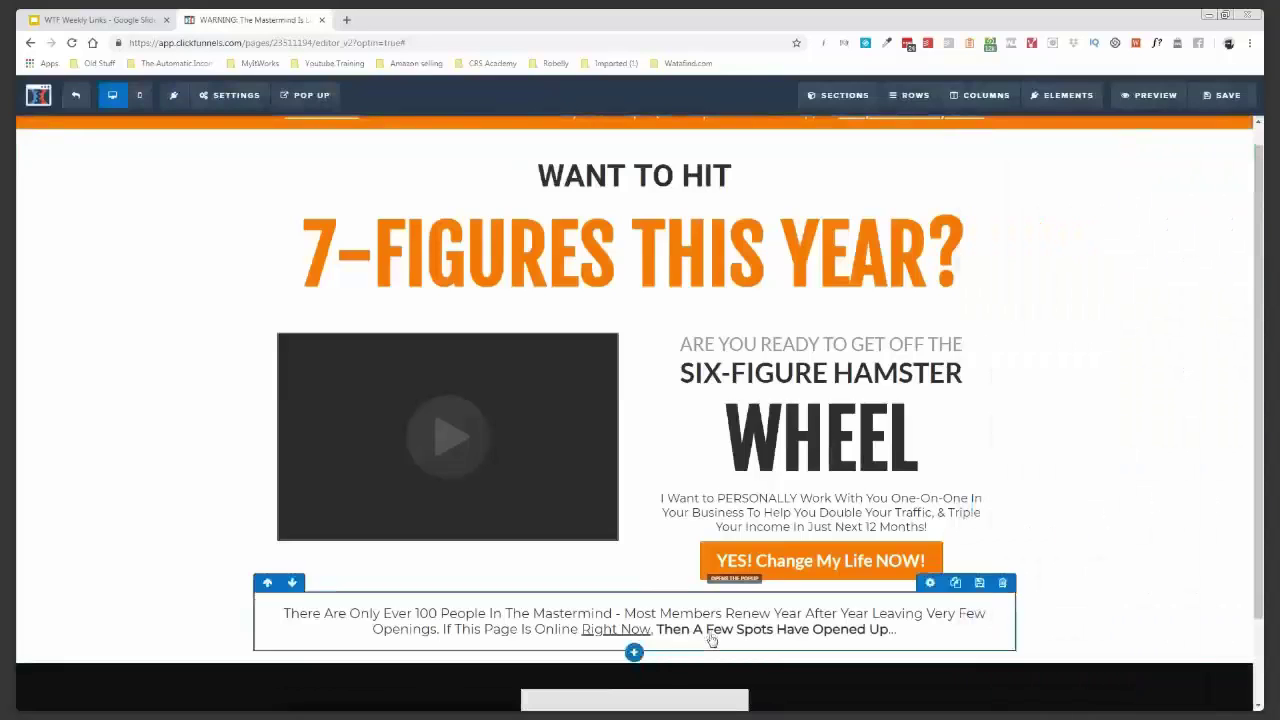
pyautogui.scroll(-1, 880, 634)
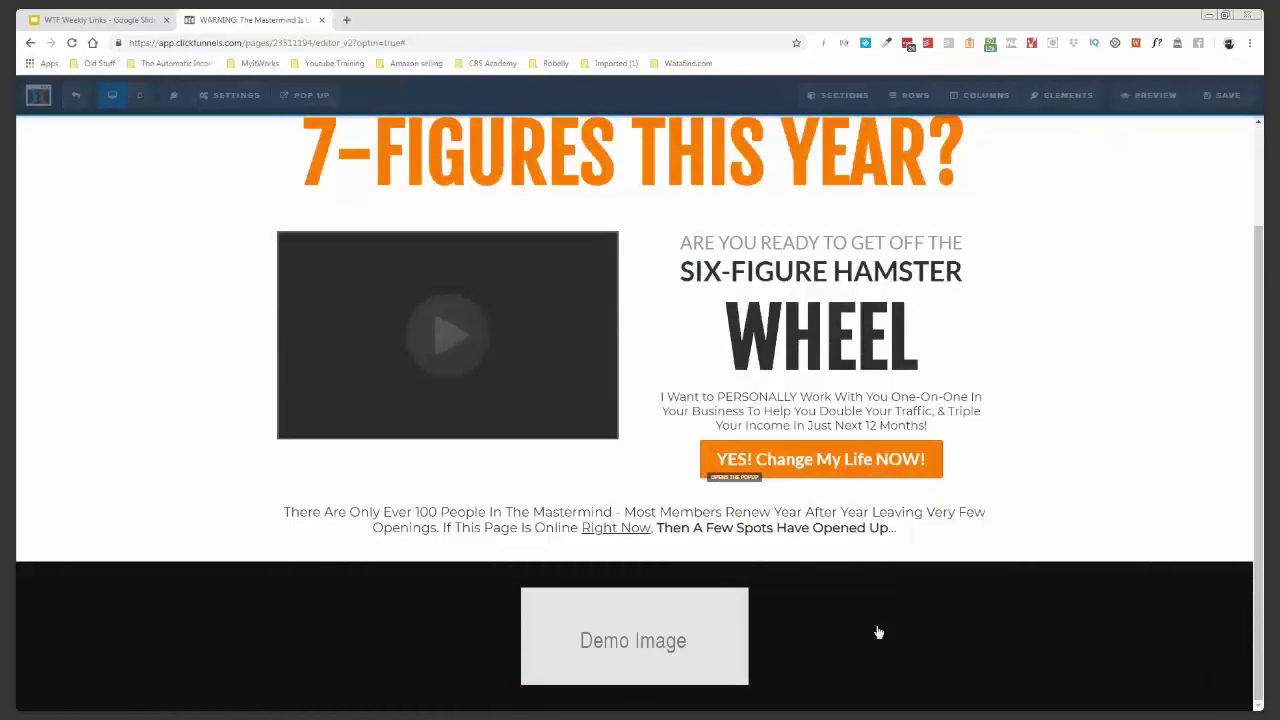
pyautogui.click(879, 632)
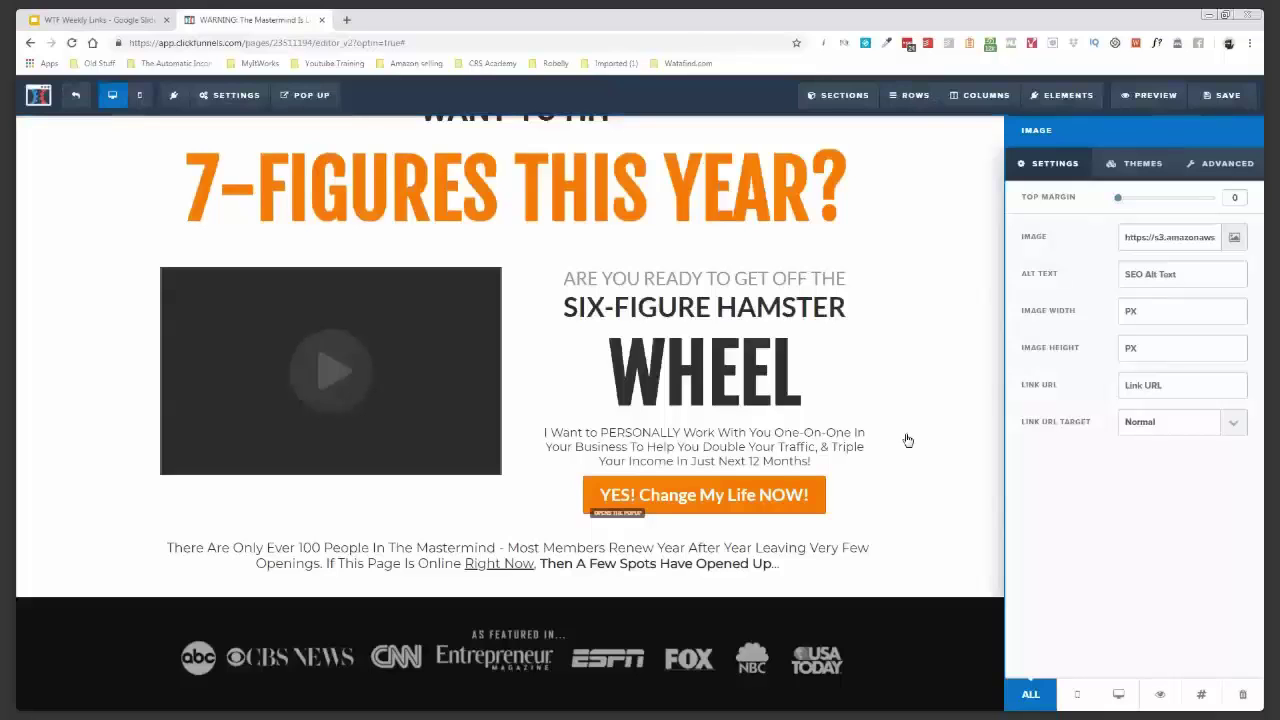
# - Set the black section's top and bottom padding to 0
pyautogui.click(907, 440)
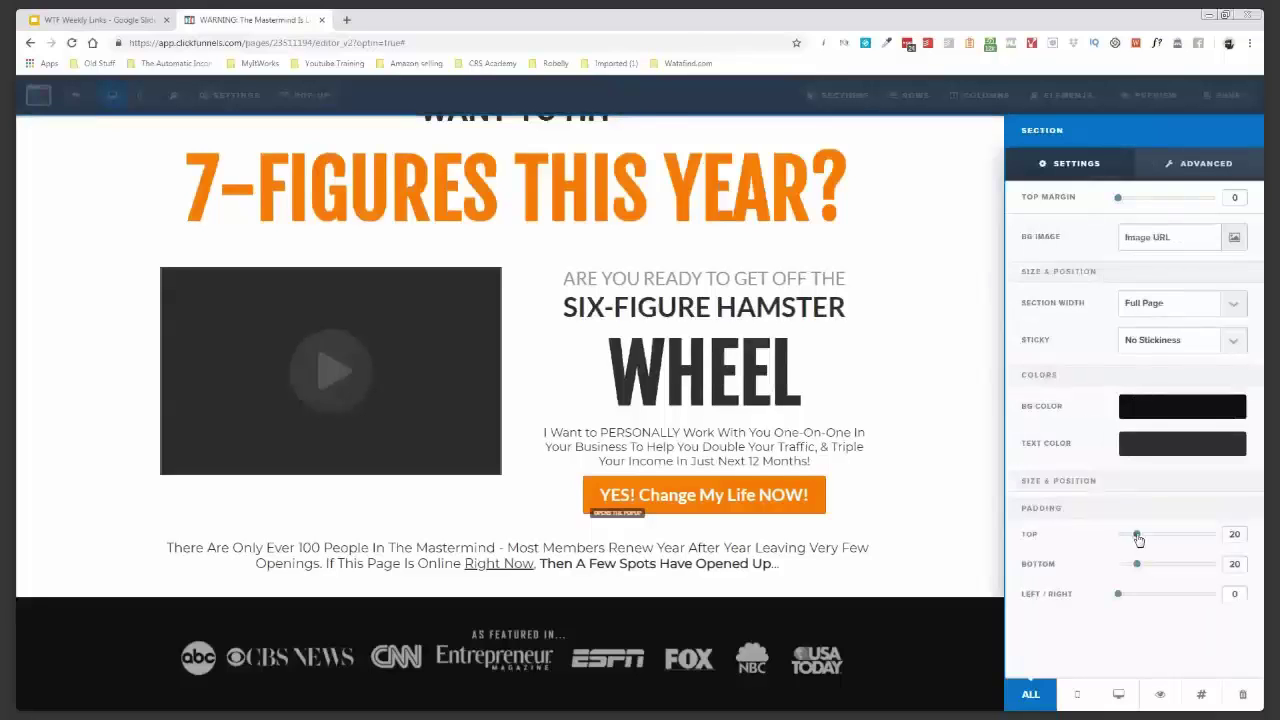
pyautogui.moveTo(1118, 564); pyautogui.dragTo(1076, 569)
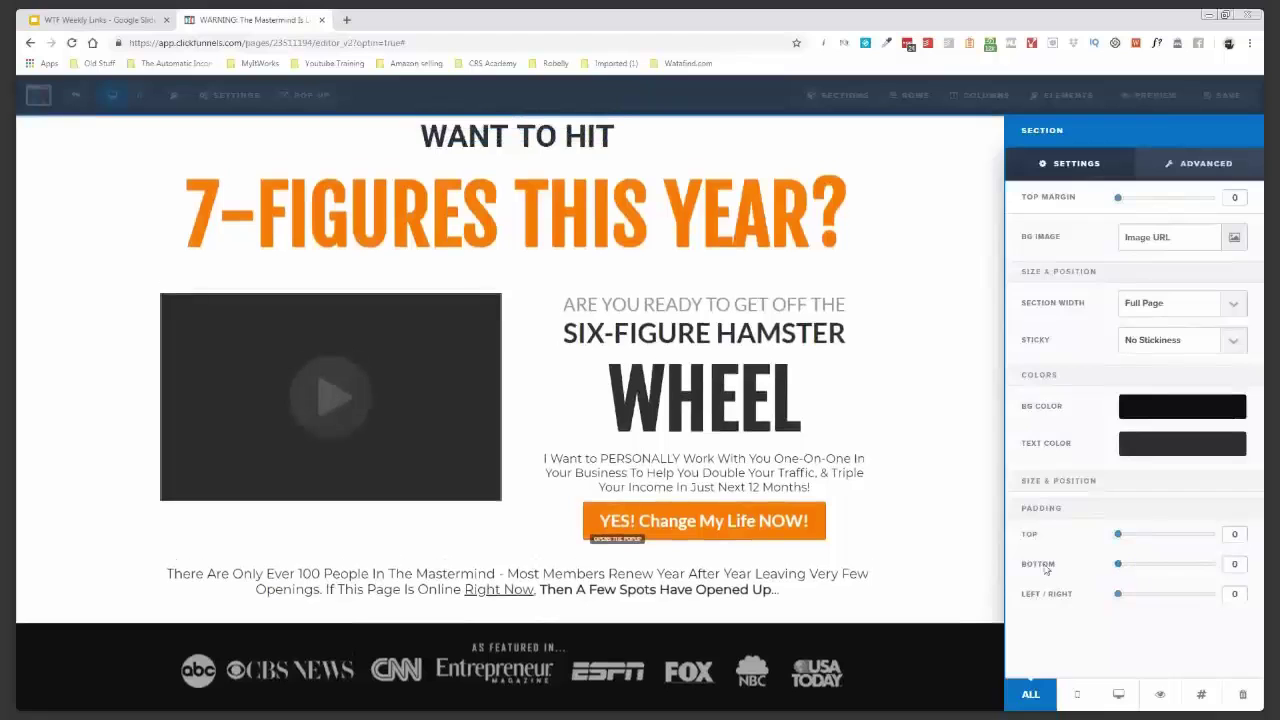
pyautogui.click(928, 484)
pyautogui.scroll(1, 1218, 380)
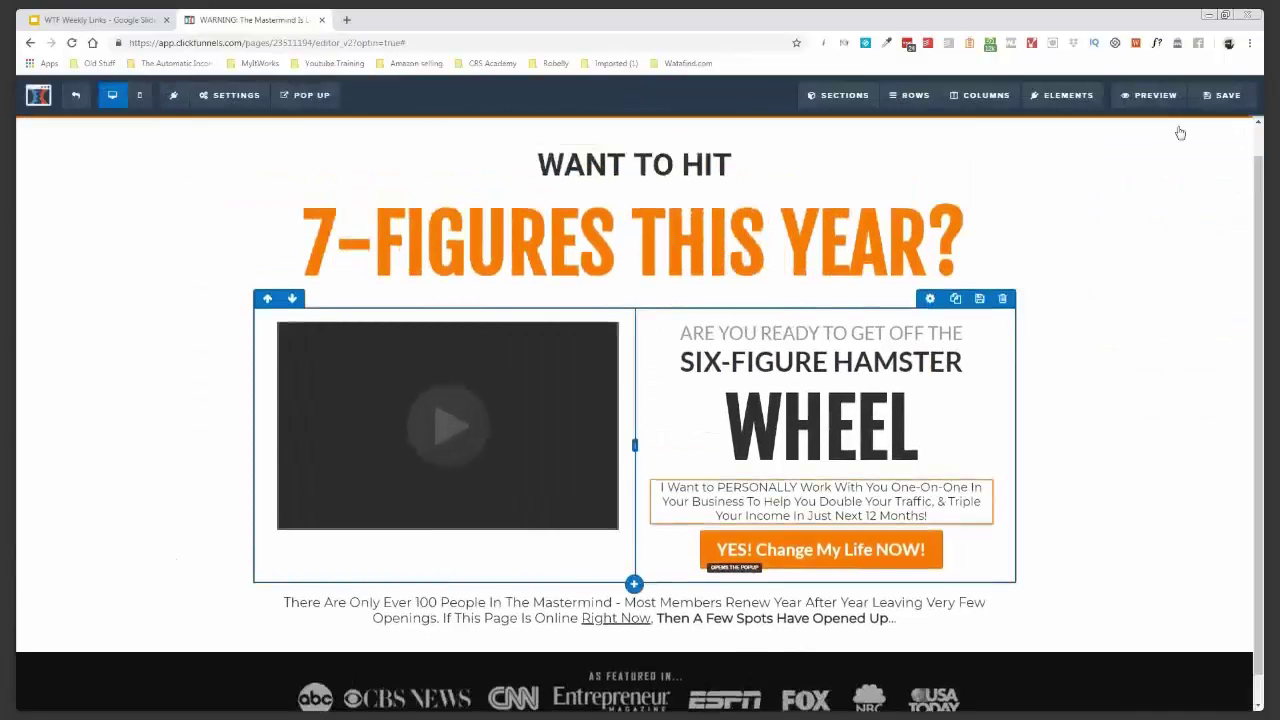
# - Save the sales page with Ctrl+S and Save, then launch its preview in a new tab
pyautogui.hotkey('ctrl', 's')
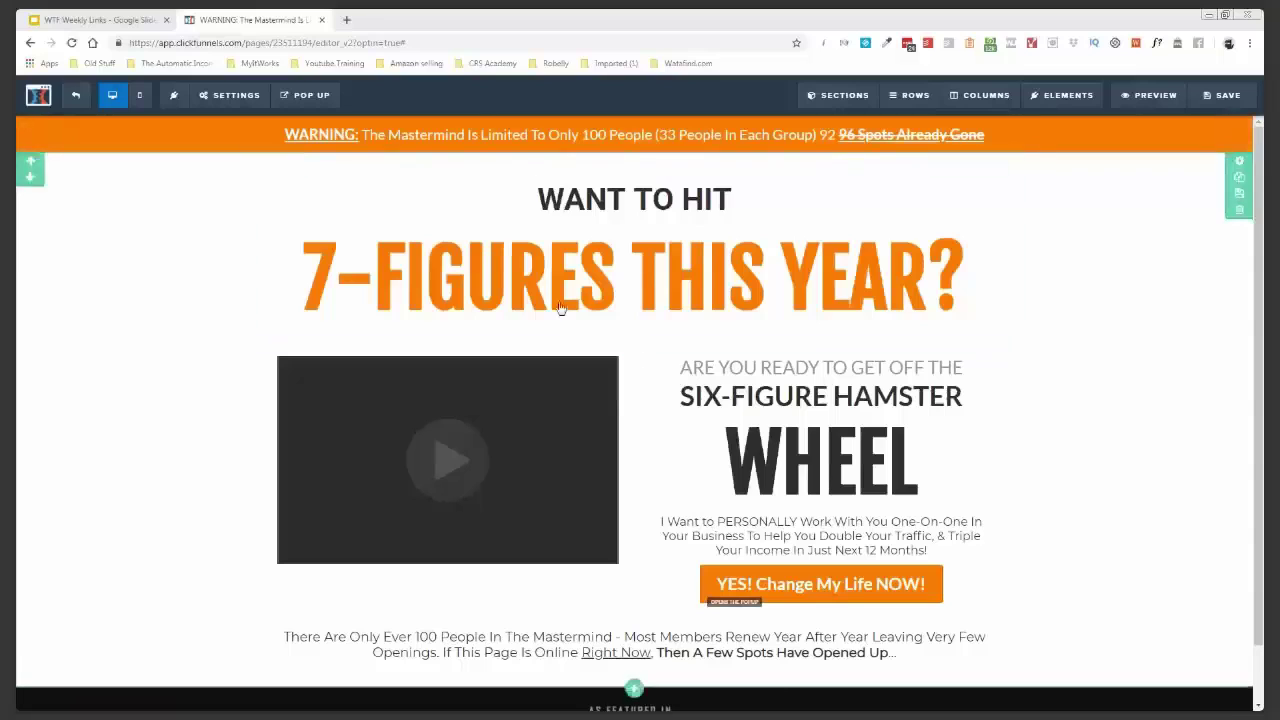
pyautogui.click(1230, 96)
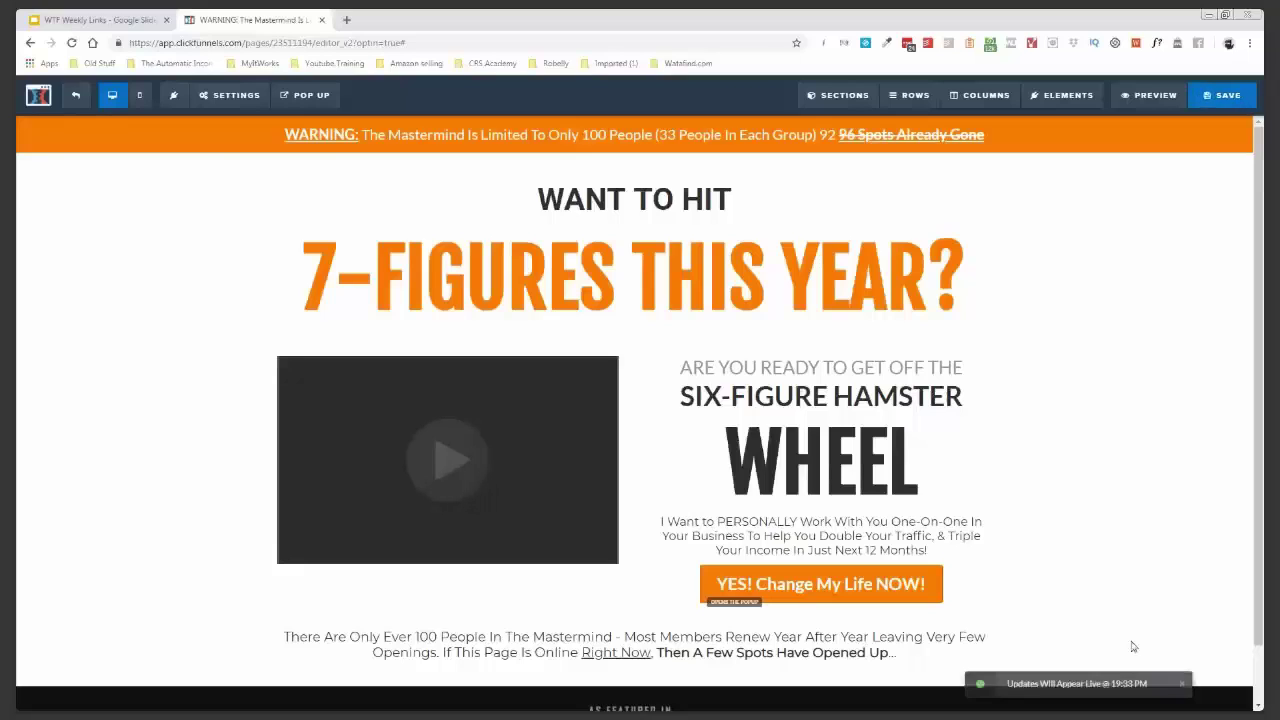
pyautogui.click(1150, 97)
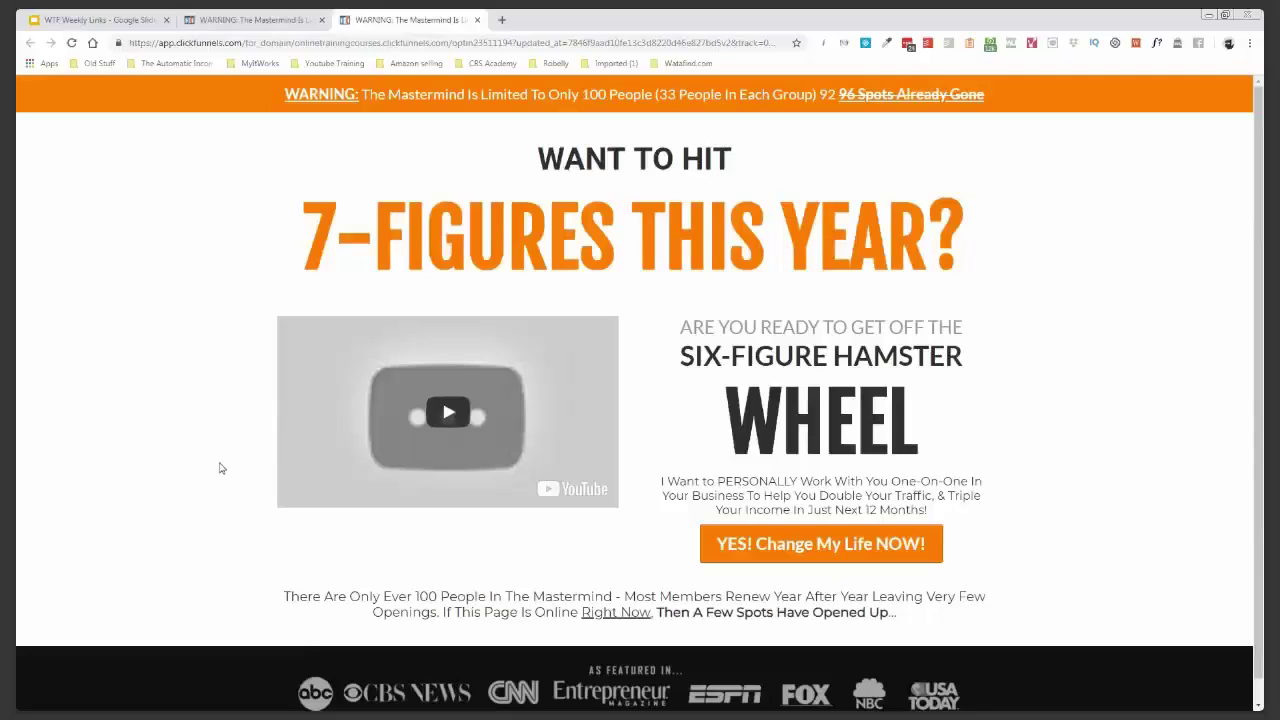
# - Scroll down the live preview to check the page from headline to media logos
pyautogui.scroll(-1, 221, 467)
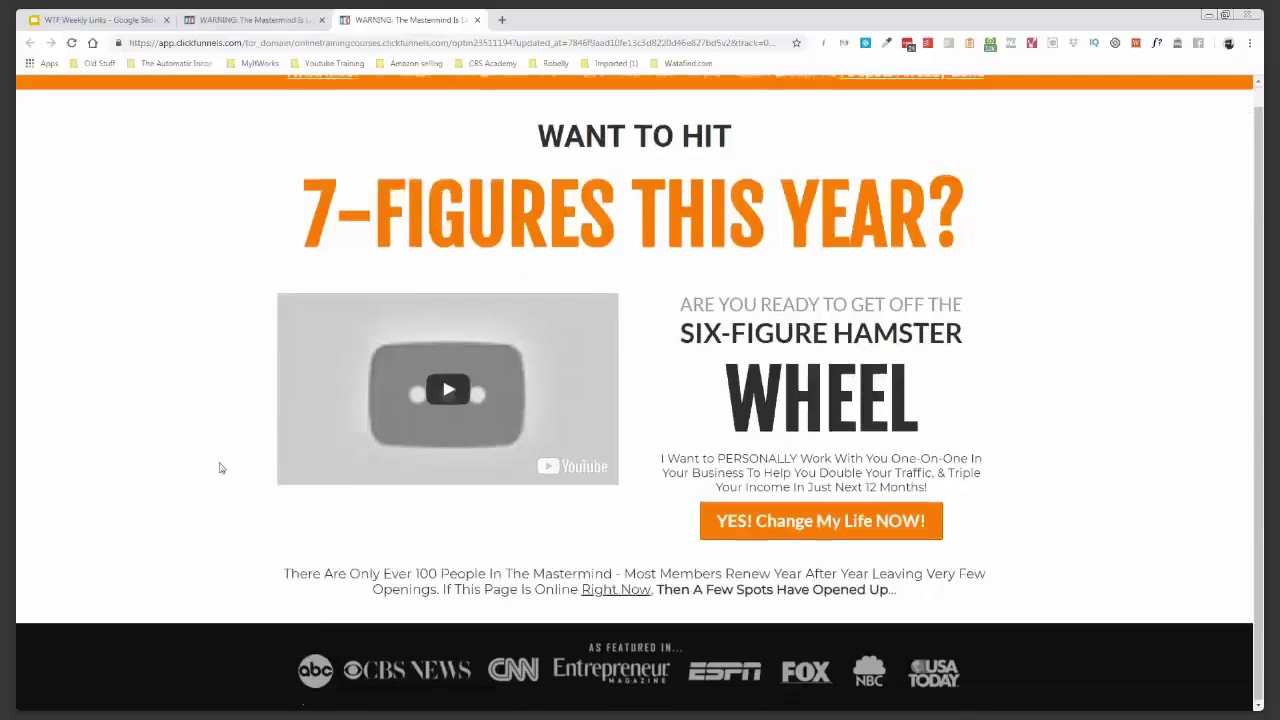
# - Back in the editor, drag the YES button up above the 7-FIGURES heading
pyautogui.click(262, 19)
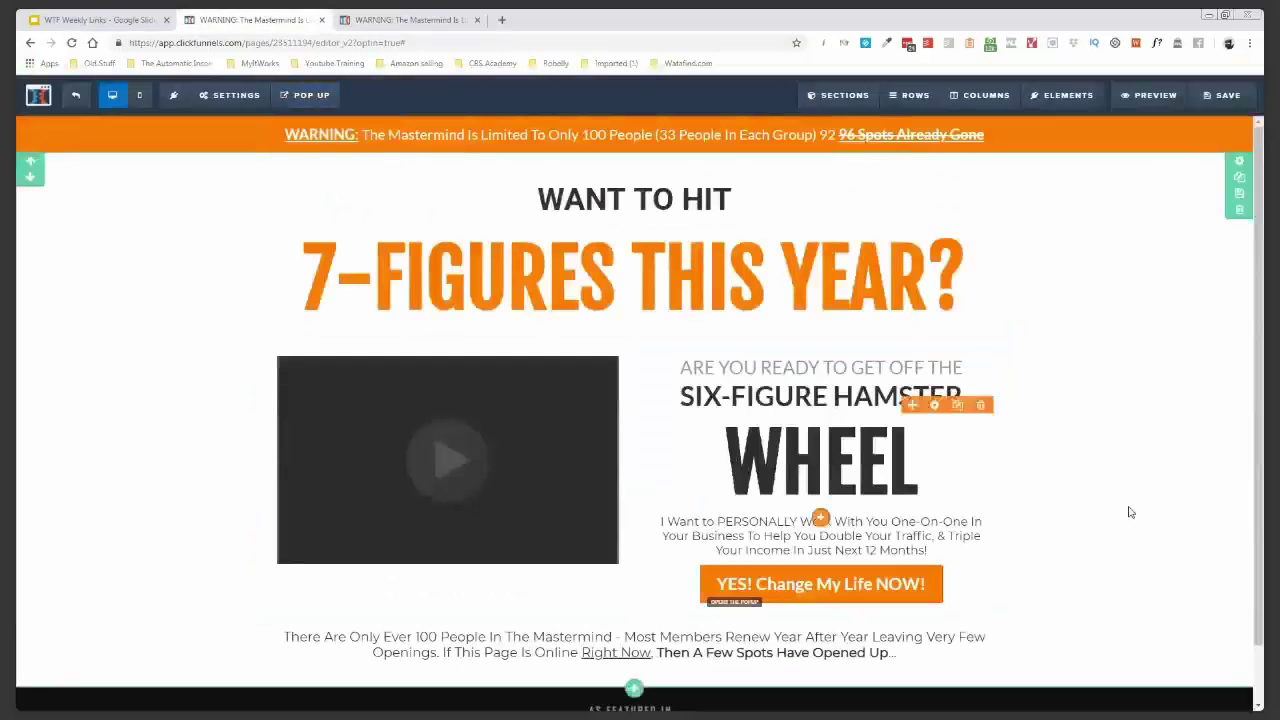
pyautogui.scroll(-2, 1133, 513)
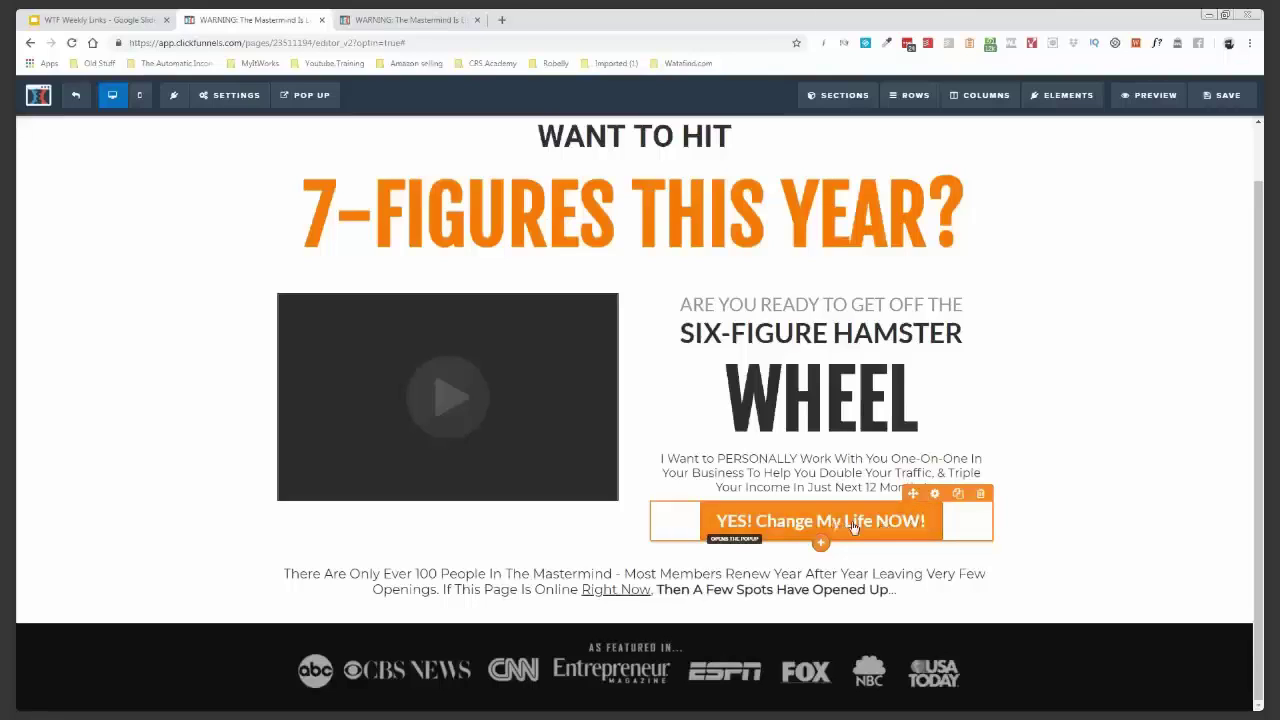
pyautogui.moveTo(851, 523); pyautogui.dragTo(716, 196)
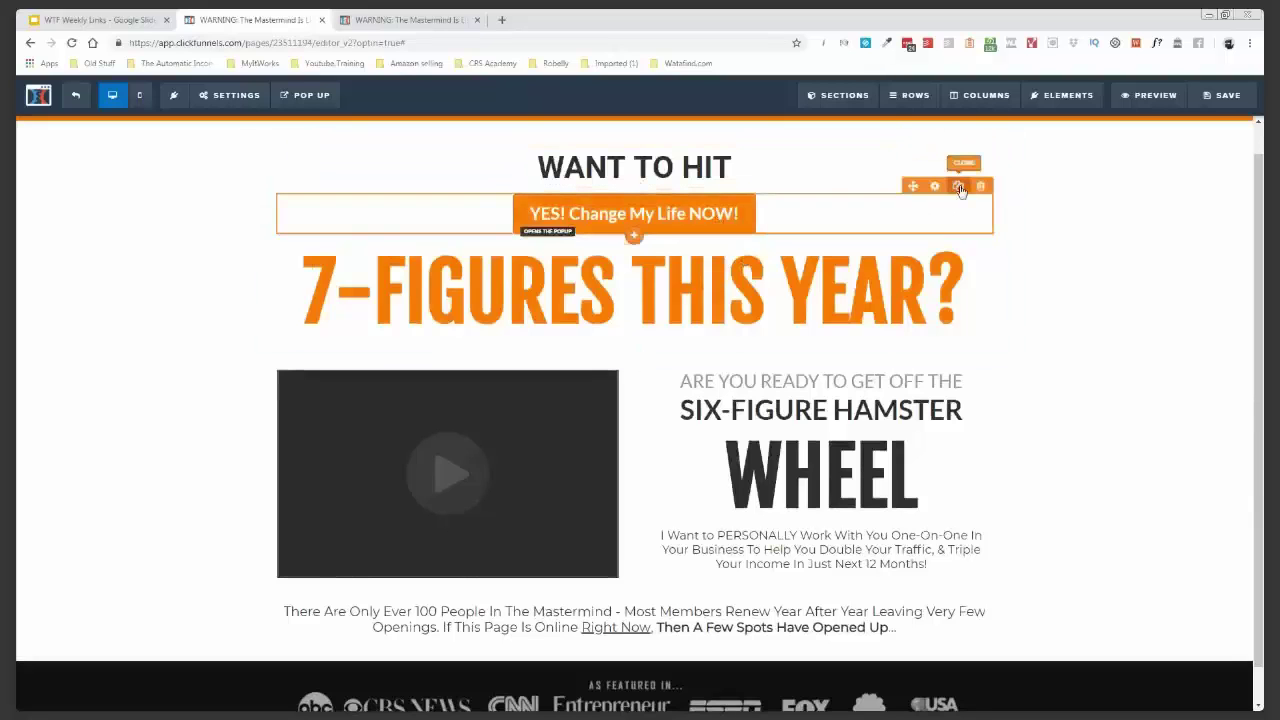
# - Duplicate and delete a test copy, move the button under the WHEEL headline, and save
pyautogui.click(958, 188)
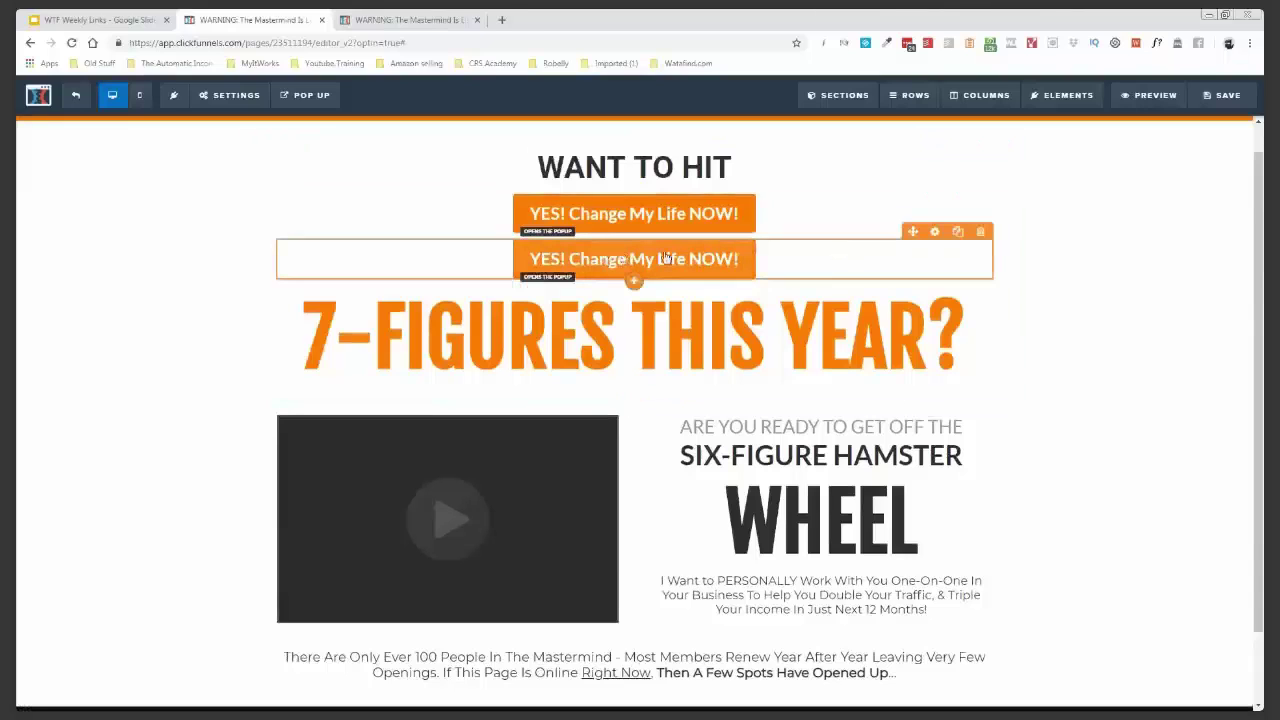
pyautogui.click(983, 232)
pyautogui.click(705, 122)
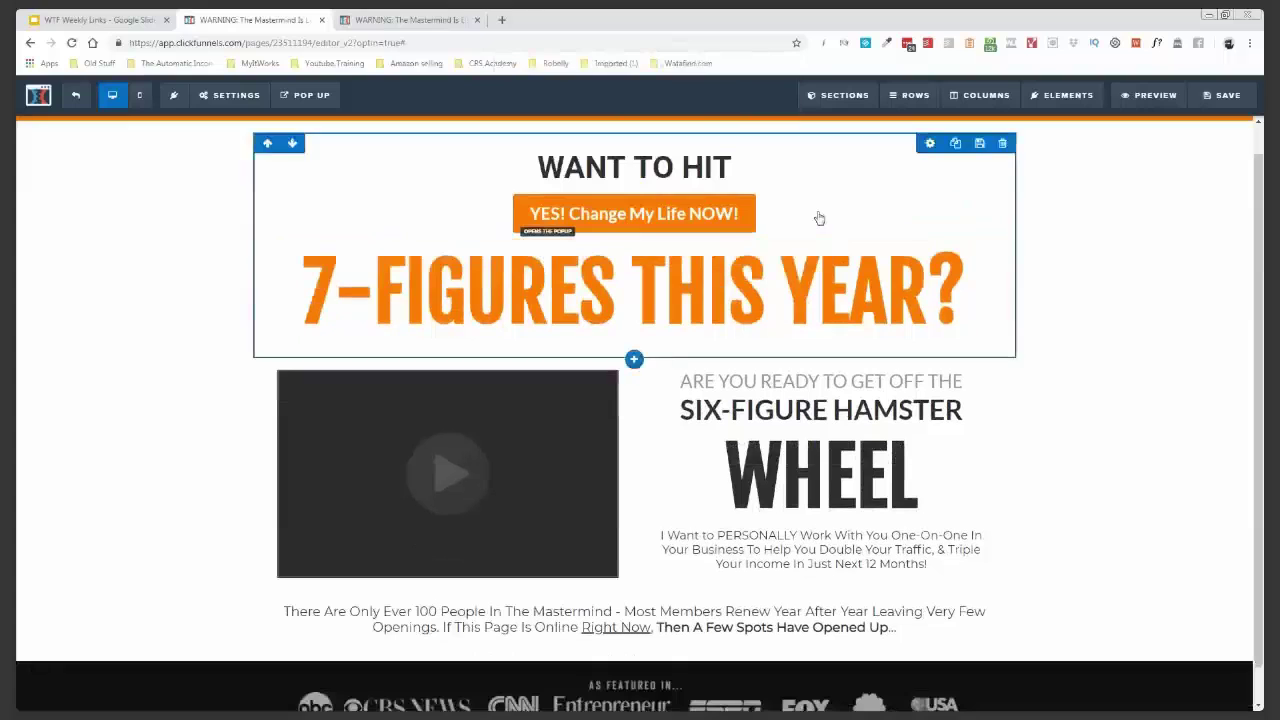
pyautogui.moveTo(880, 203); pyautogui.dragTo(908, 528)
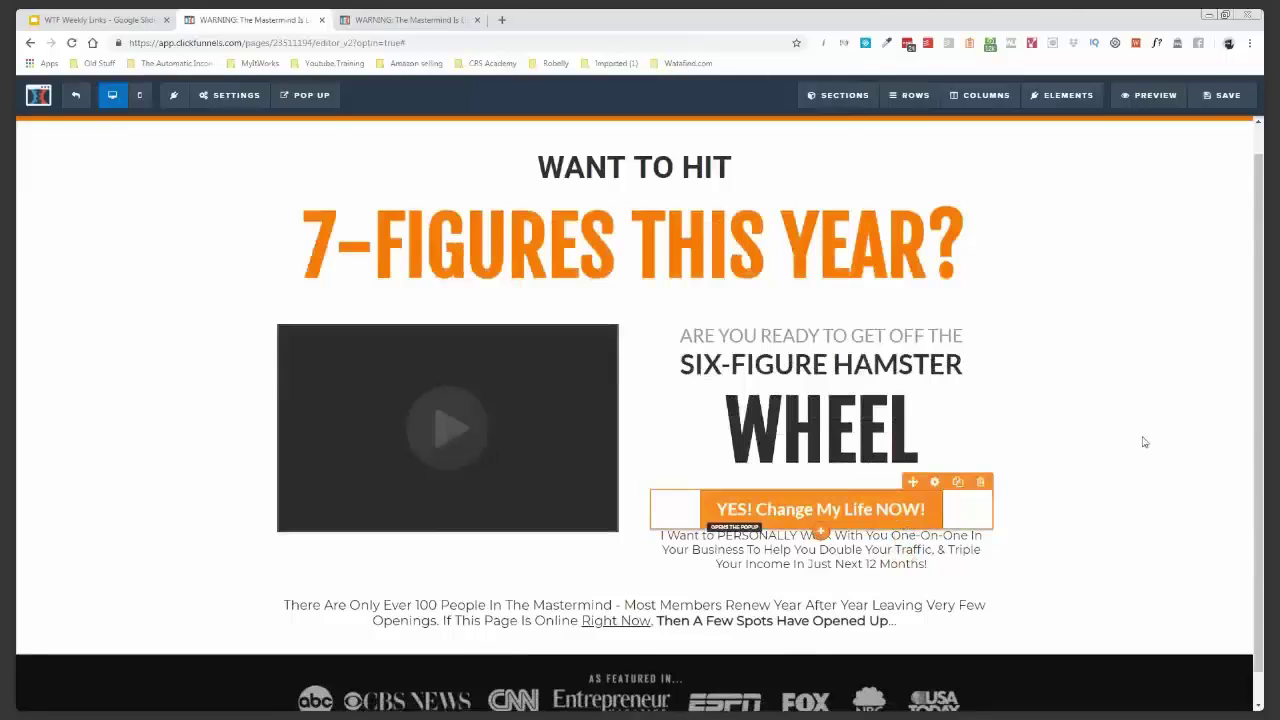
pyautogui.click(1226, 97)
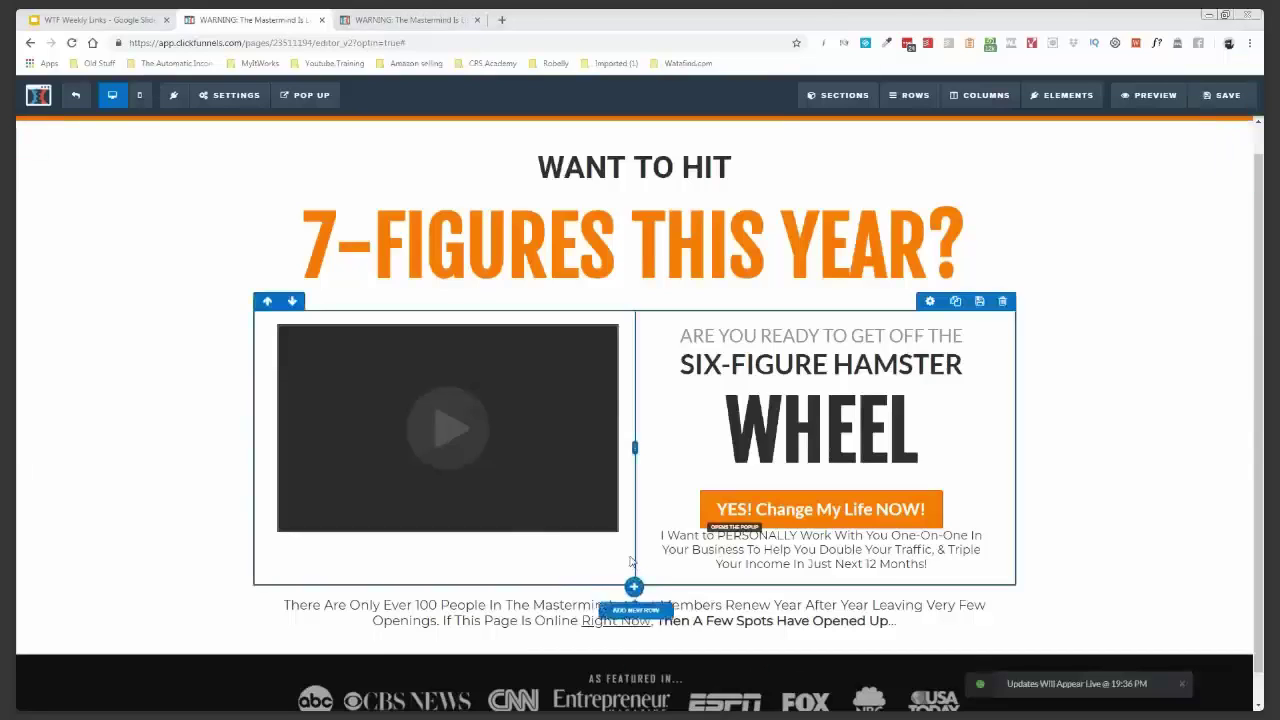
pyautogui.scroll(-1, 633, 553)
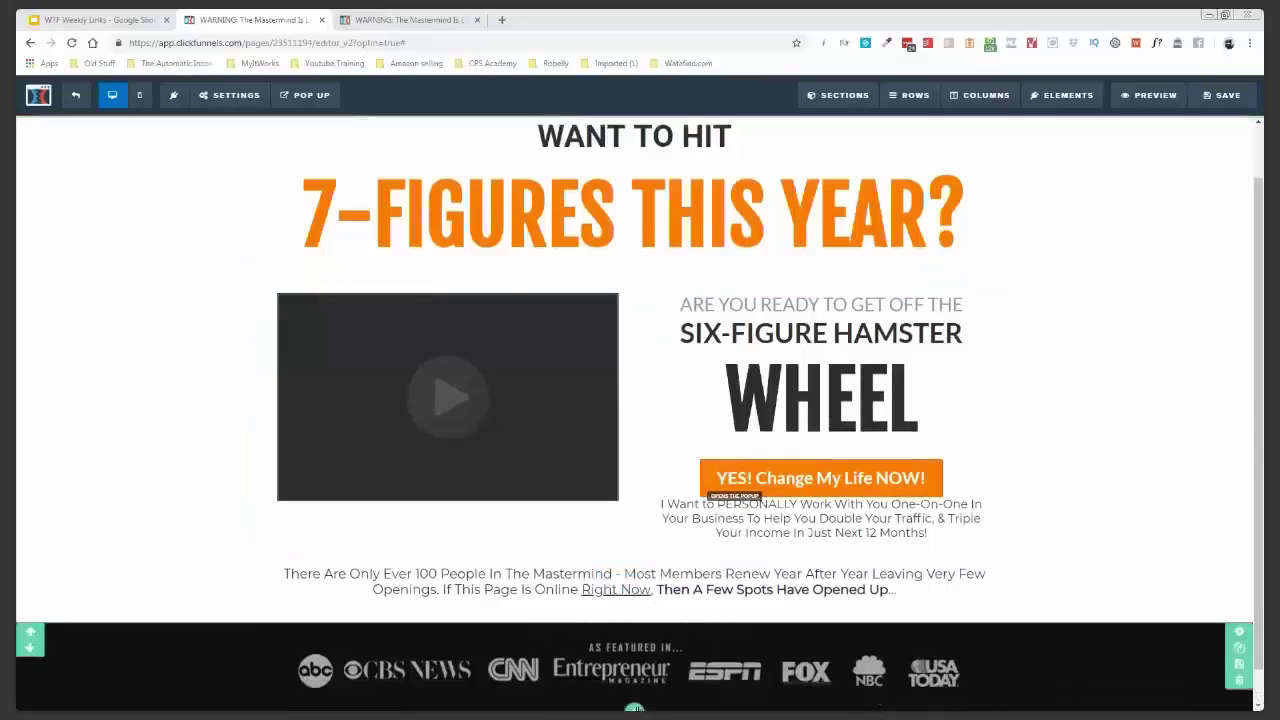
# - Add a full-width section at the bottom with a black background and a two-column row
pyautogui.click(634, 708)
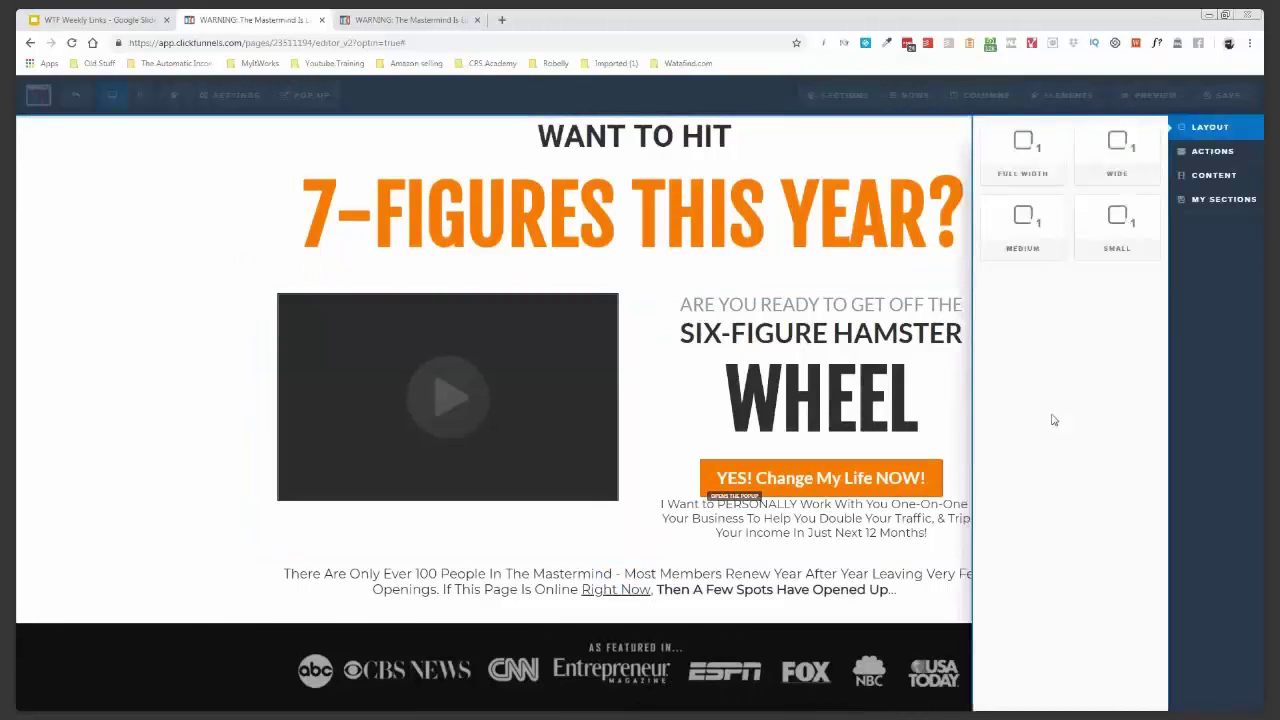
pyautogui.click(1040, 150)
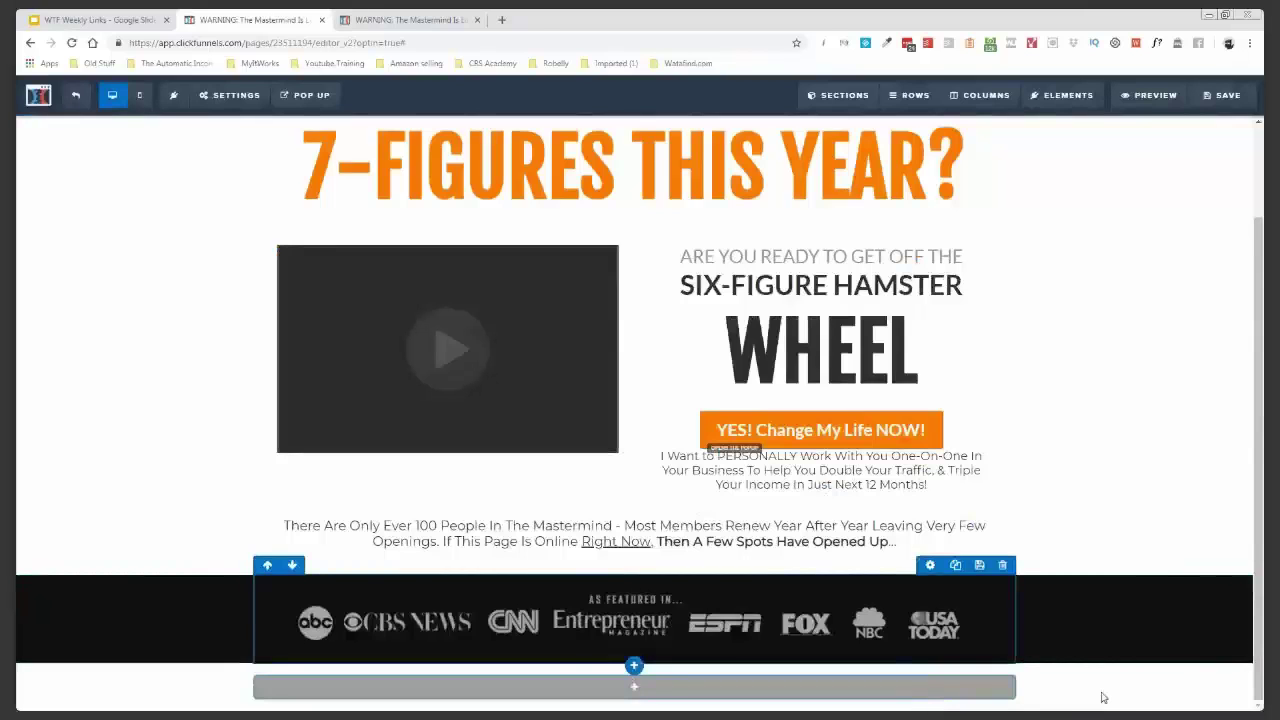
pyautogui.click(1103, 697)
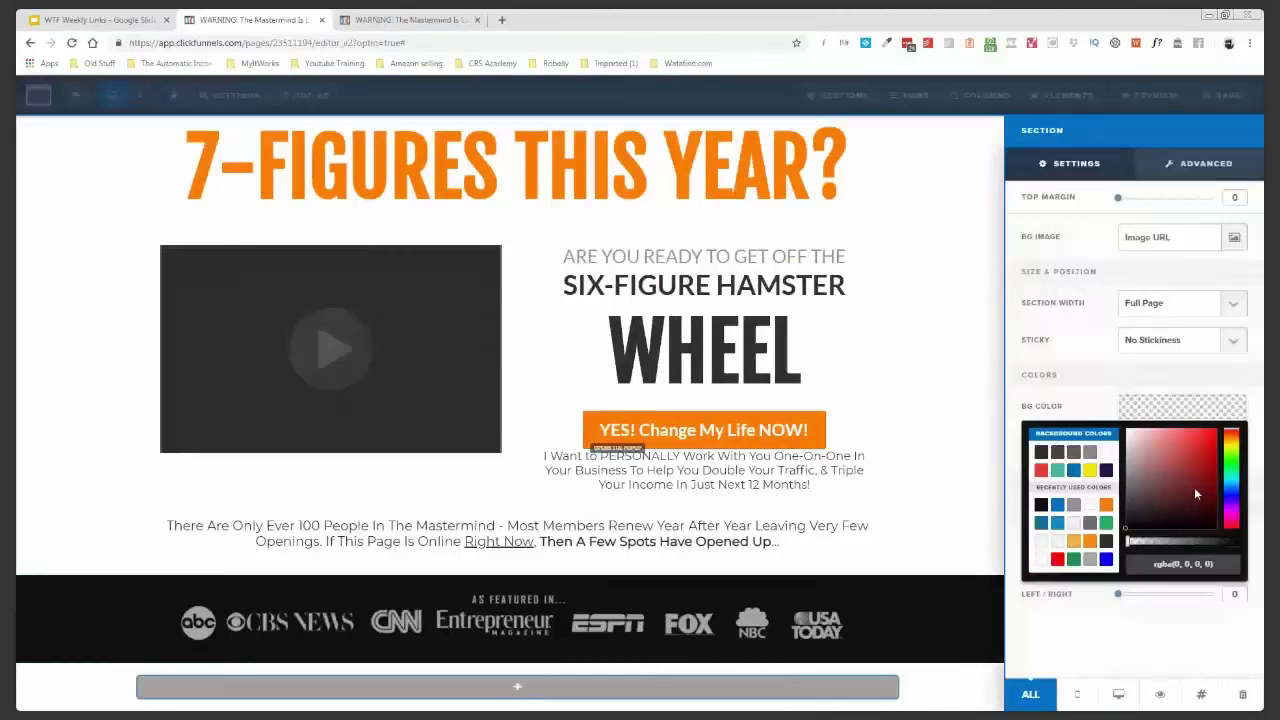
pyautogui.click(943, 420)
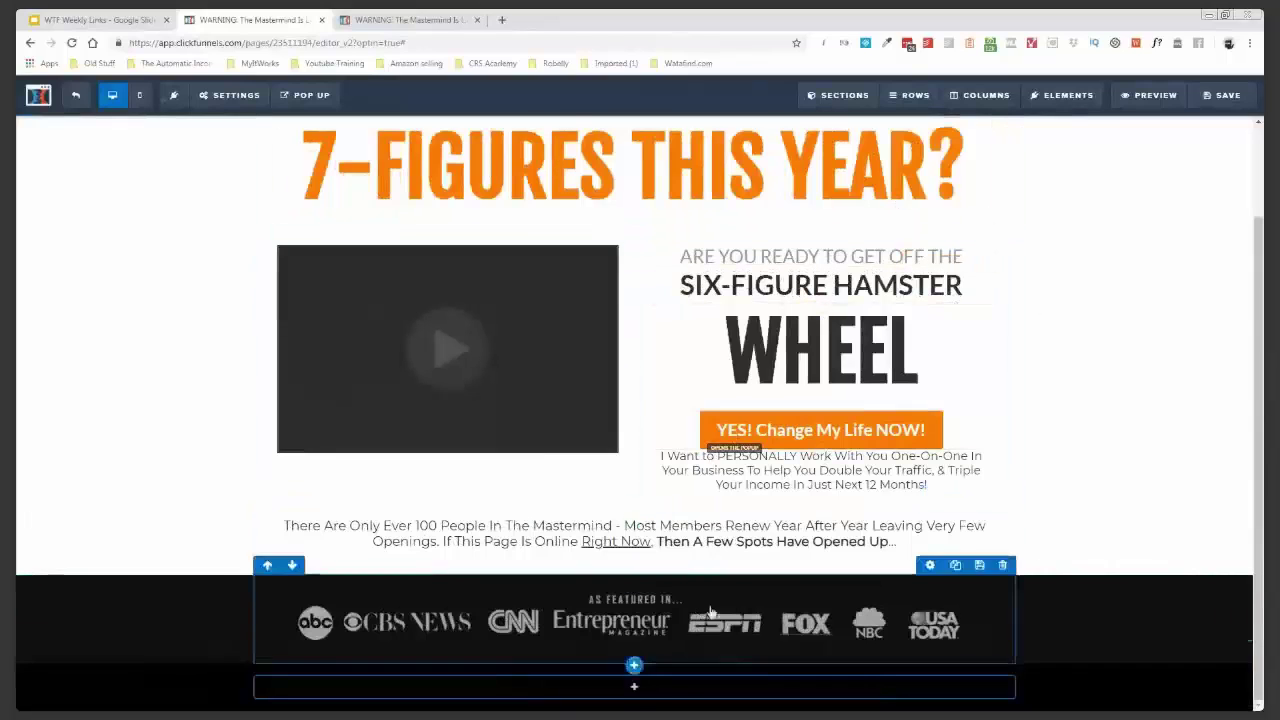
pyautogui.click(634, 688)
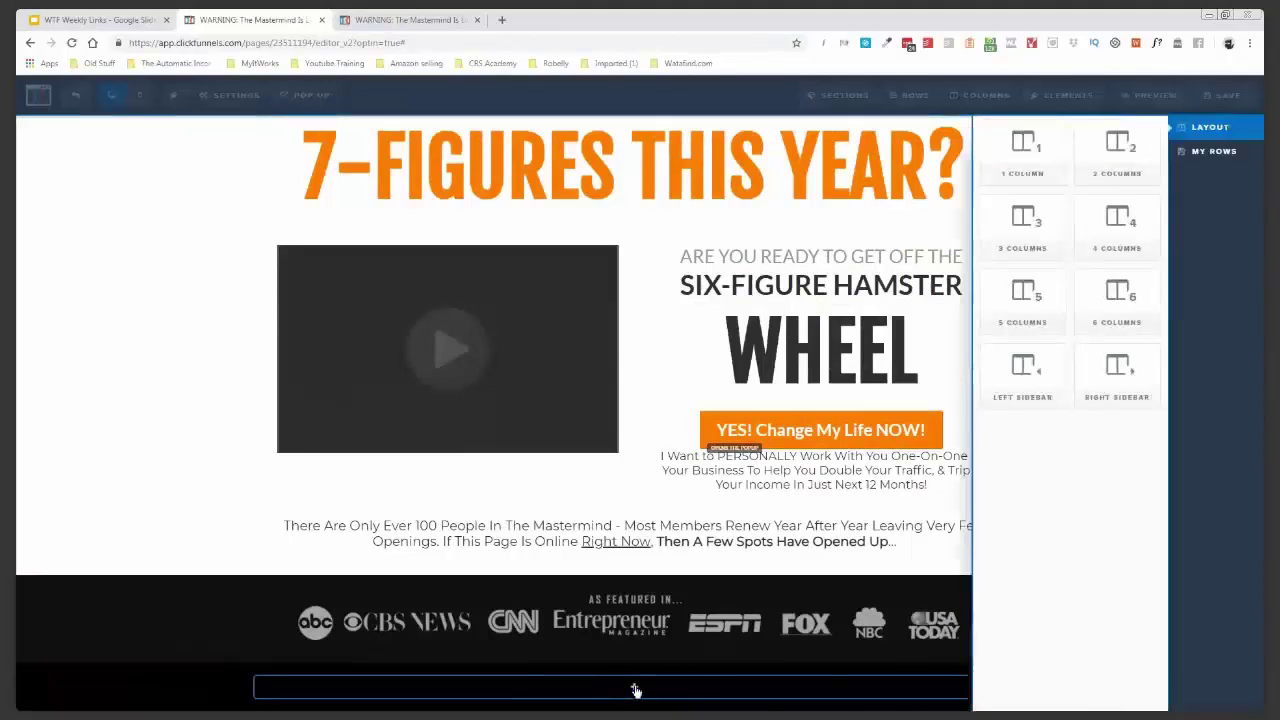
pyautogui.click(1117, 151)
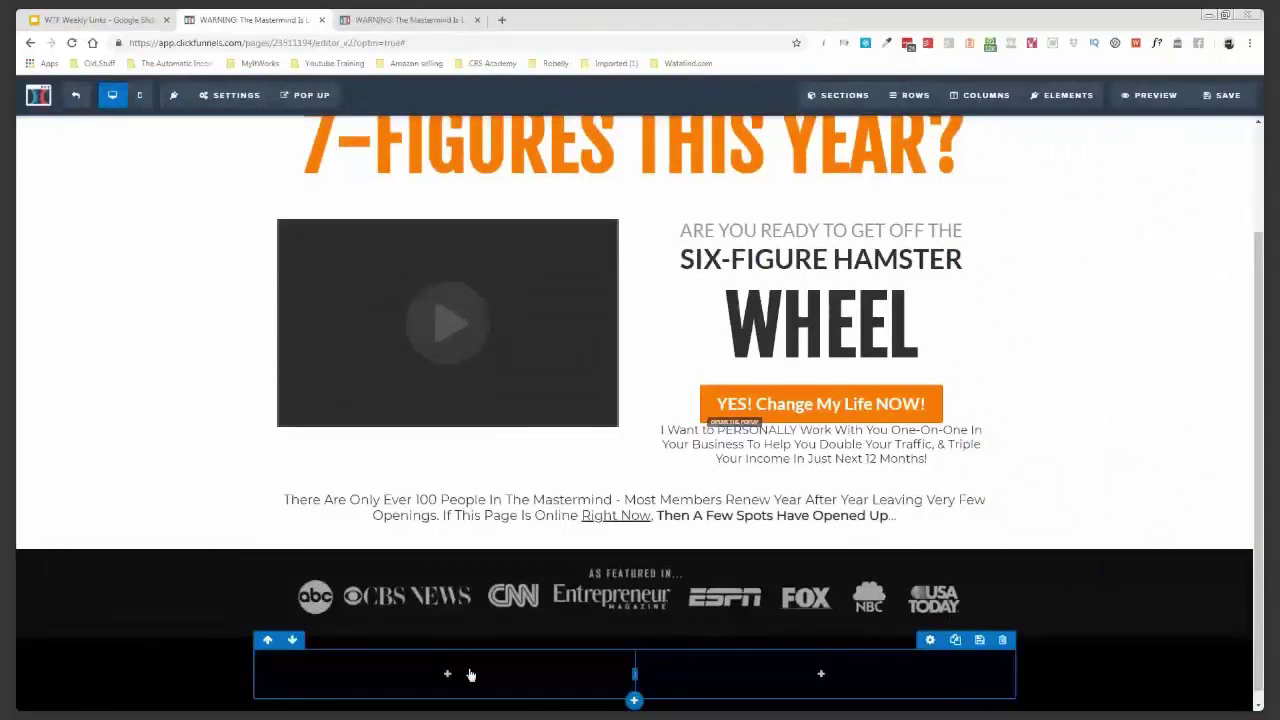
# - Insert a photo at 100% width in the left column, then add an element to the right column
pyautogui.click(447, 673)
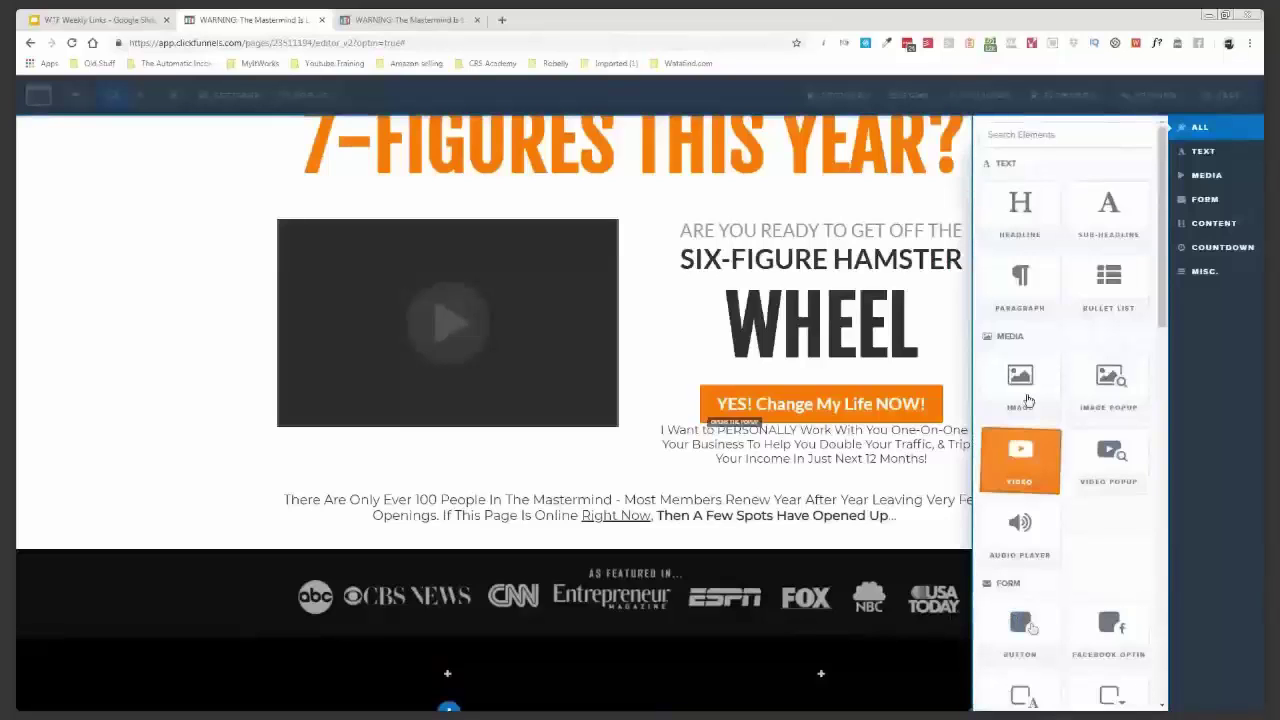
pyautogui.click(1027, 400)
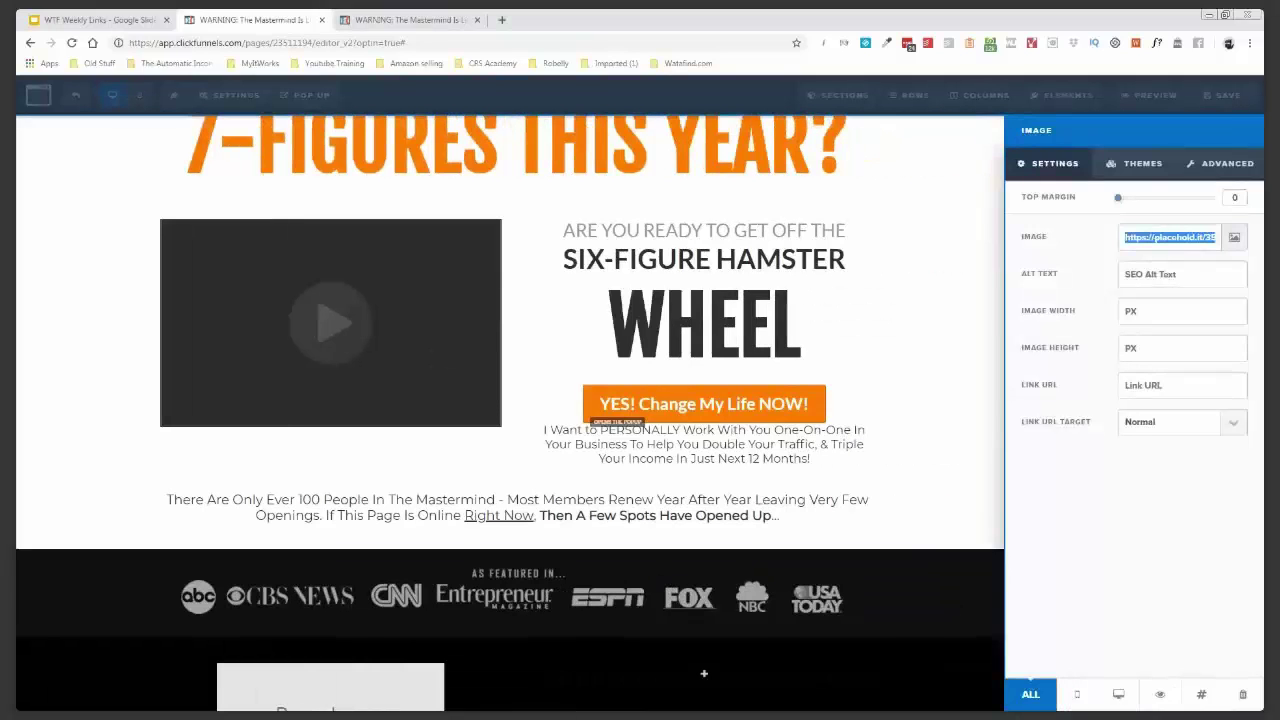
pyautogui.click(563, 658)
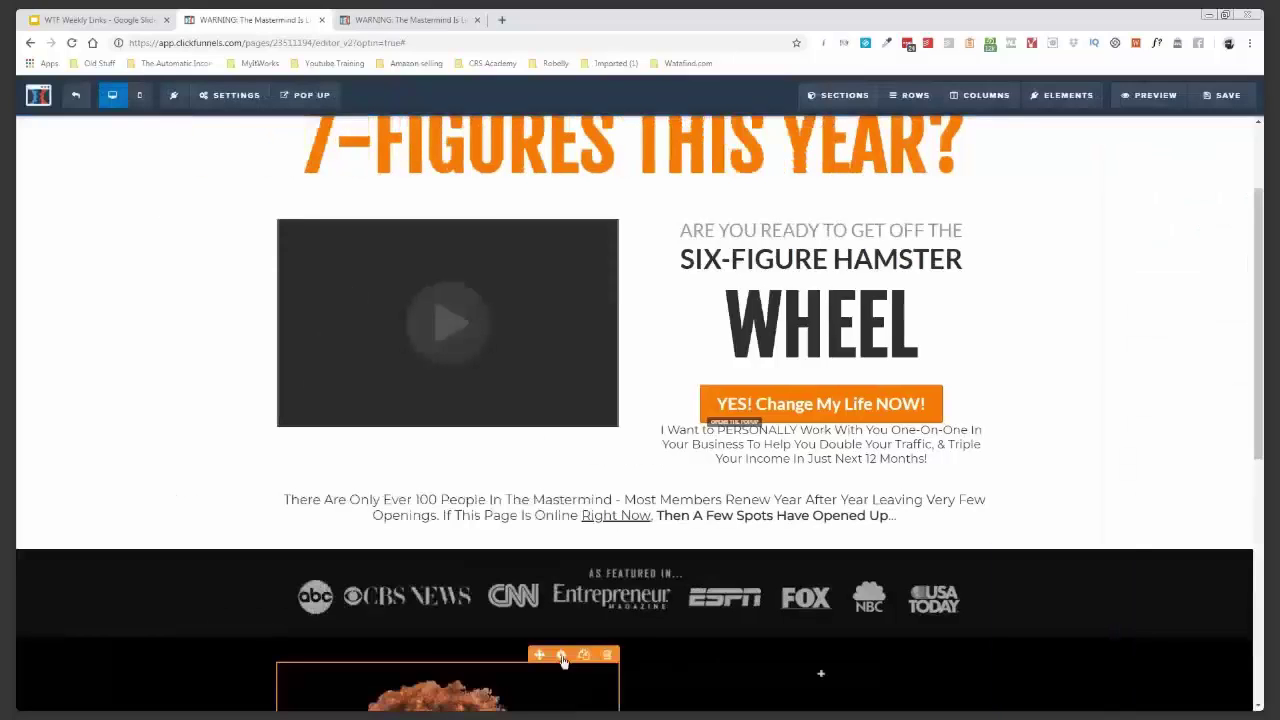
pyautogui.click(562, 656)
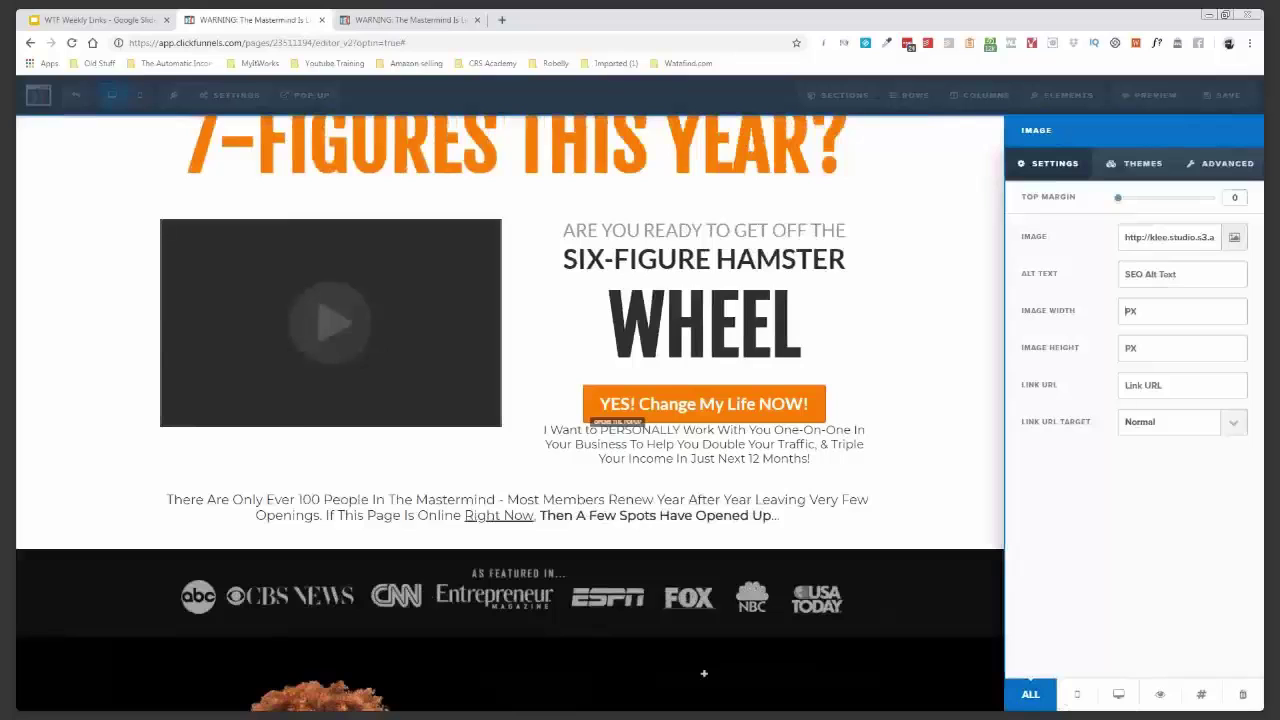
pyautogui.write('100%')
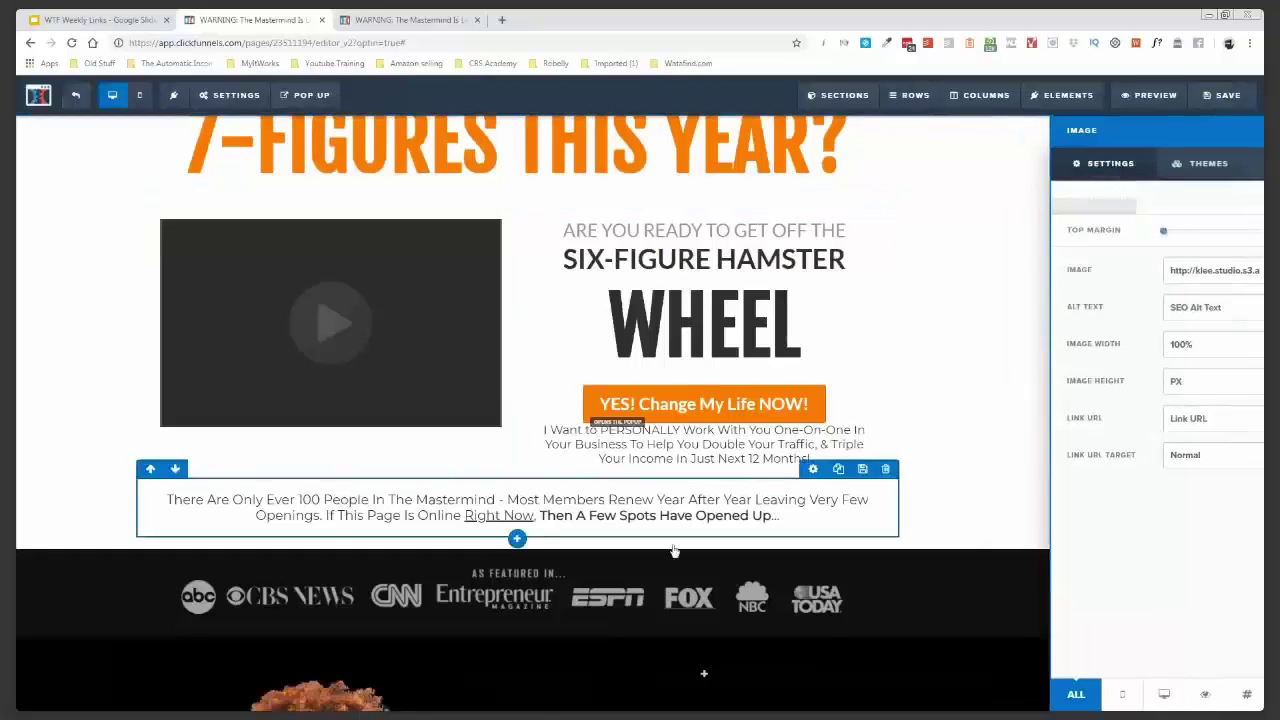
pyautogui.scroll(-5, 675, 551)
pyautogui.click(819, 222)
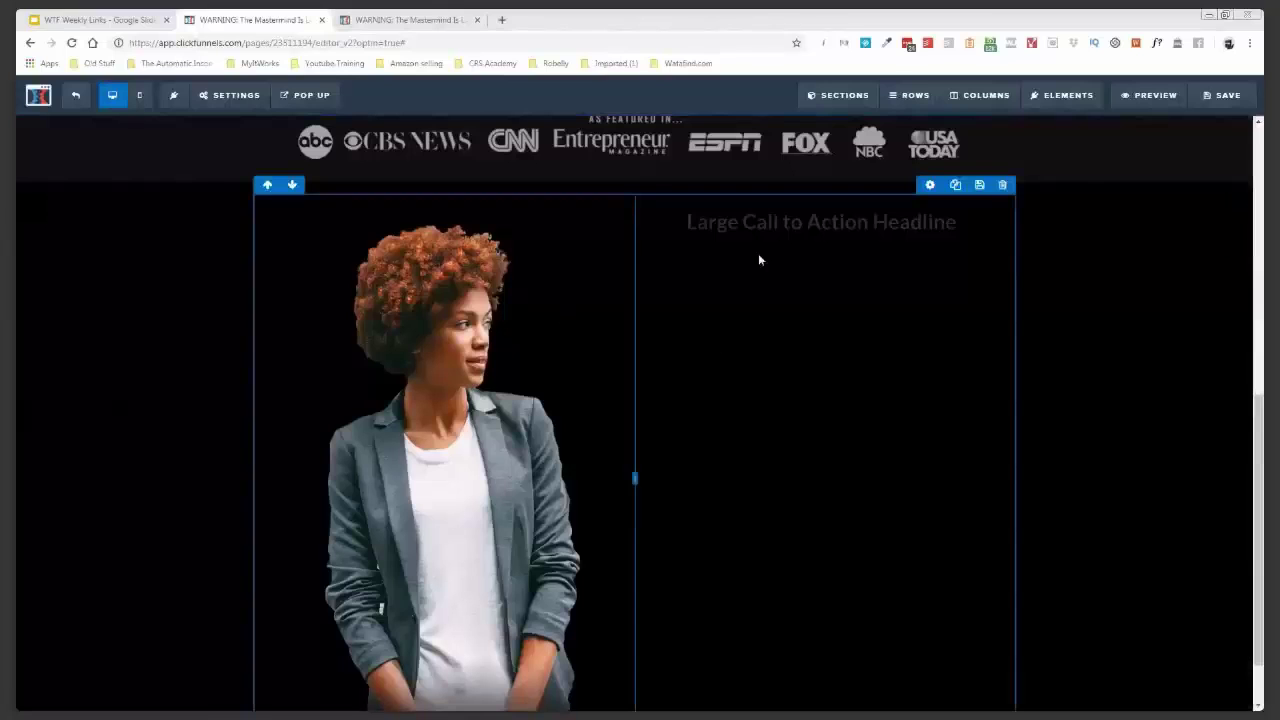
# - Paste 'Read This Before Going ANY Further' as the left-aligned headline and select the word ANY
pyautogui.click(768, 226)
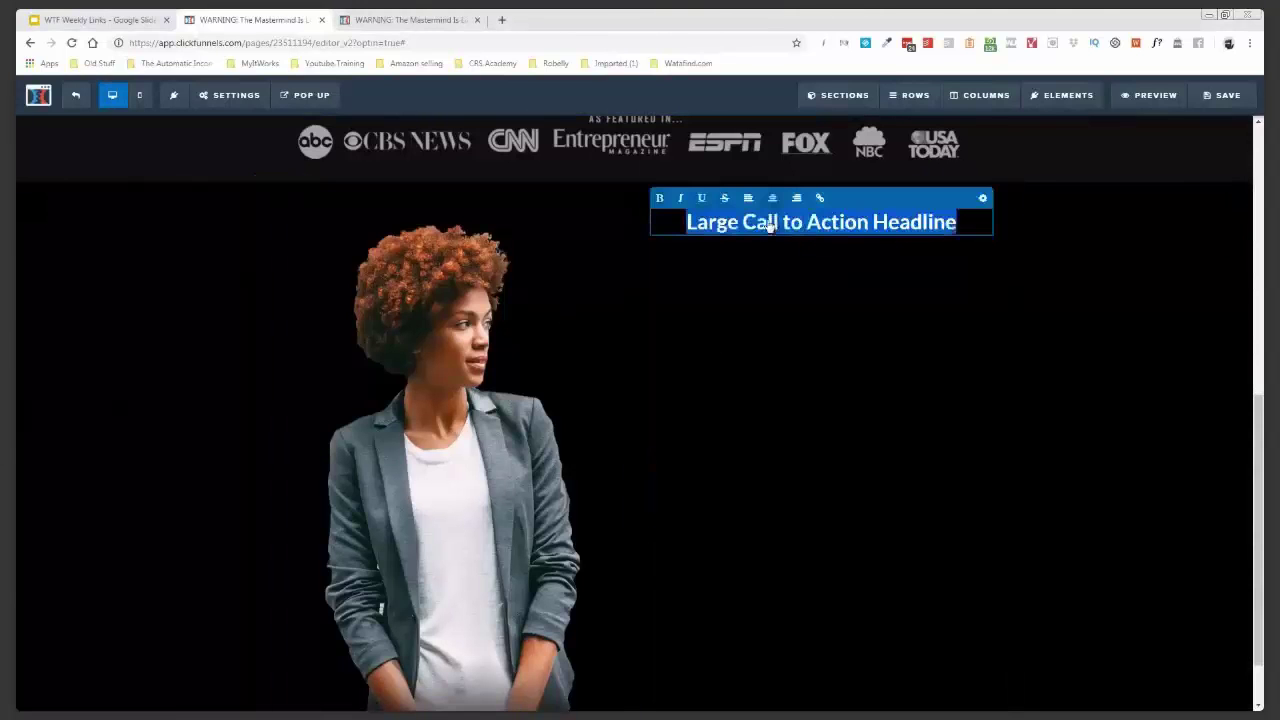
pyautogui.write('Read This Before Going ANY Further')
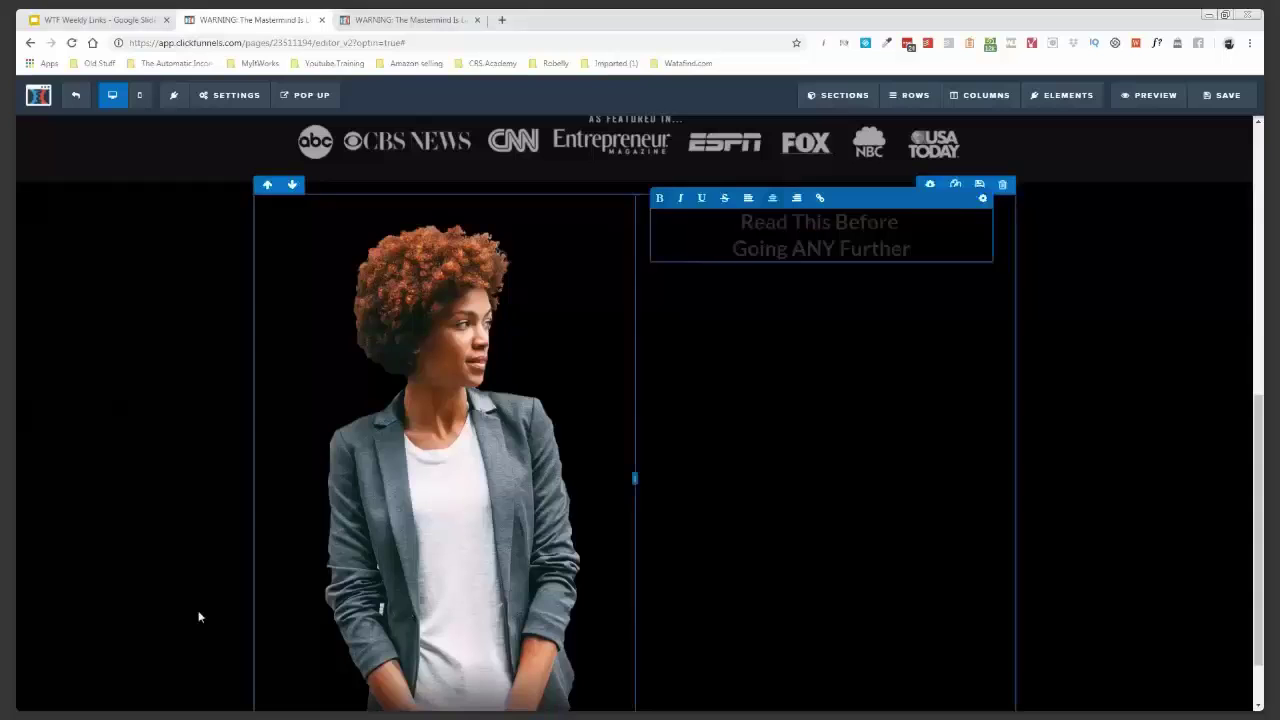
pyautogui.click(748, 199)
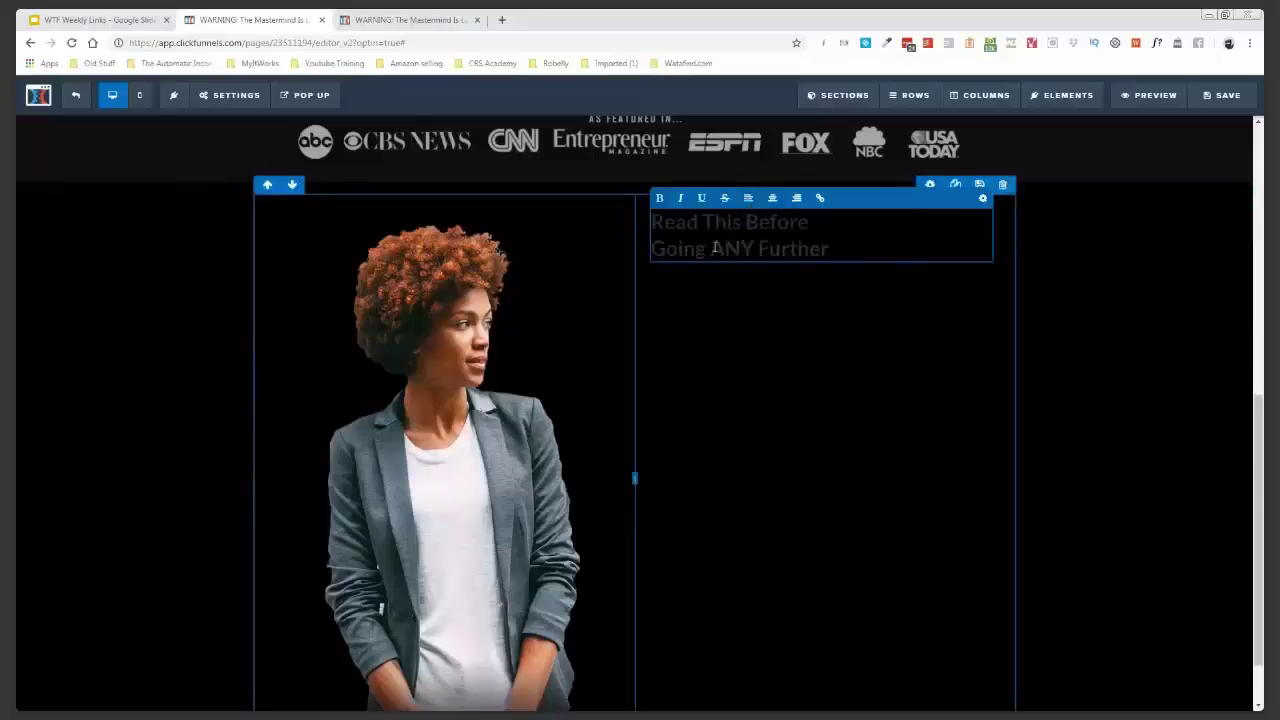
pyautogui.doubleClick(720, 248)
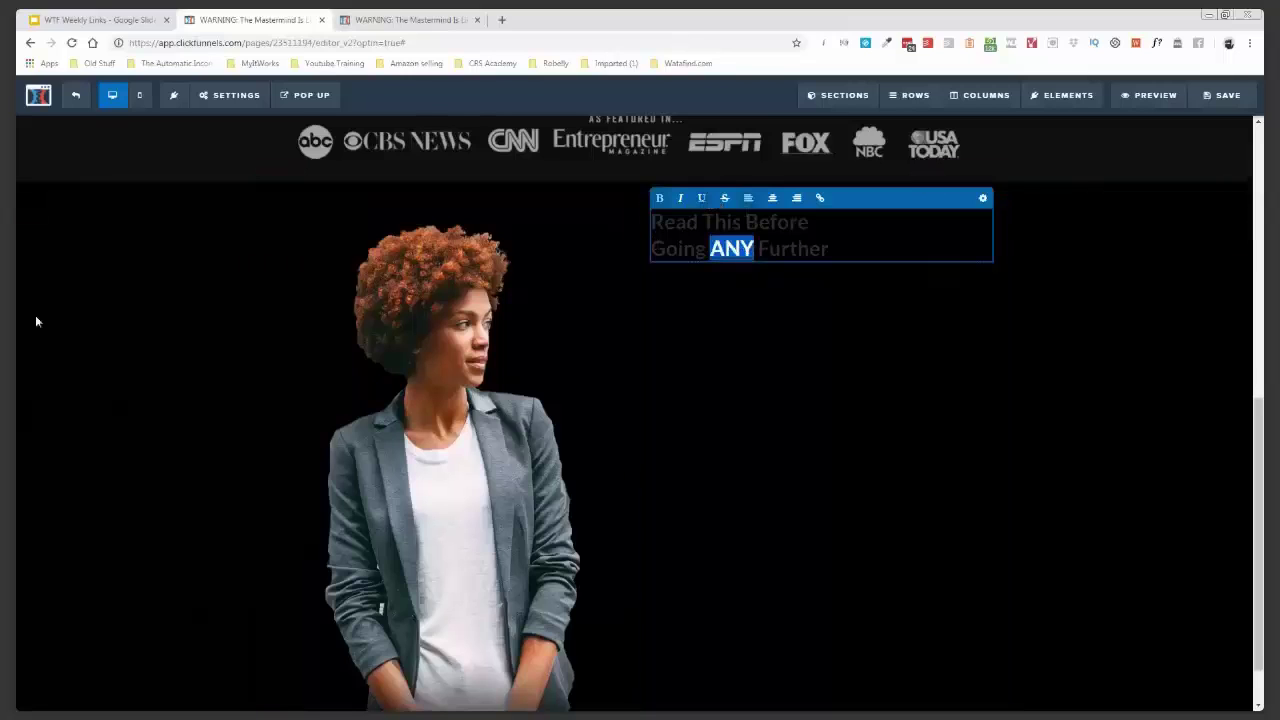
# - Make the headline's bold colour orange and set its font size to 58
pyautogui.click(983, 201)
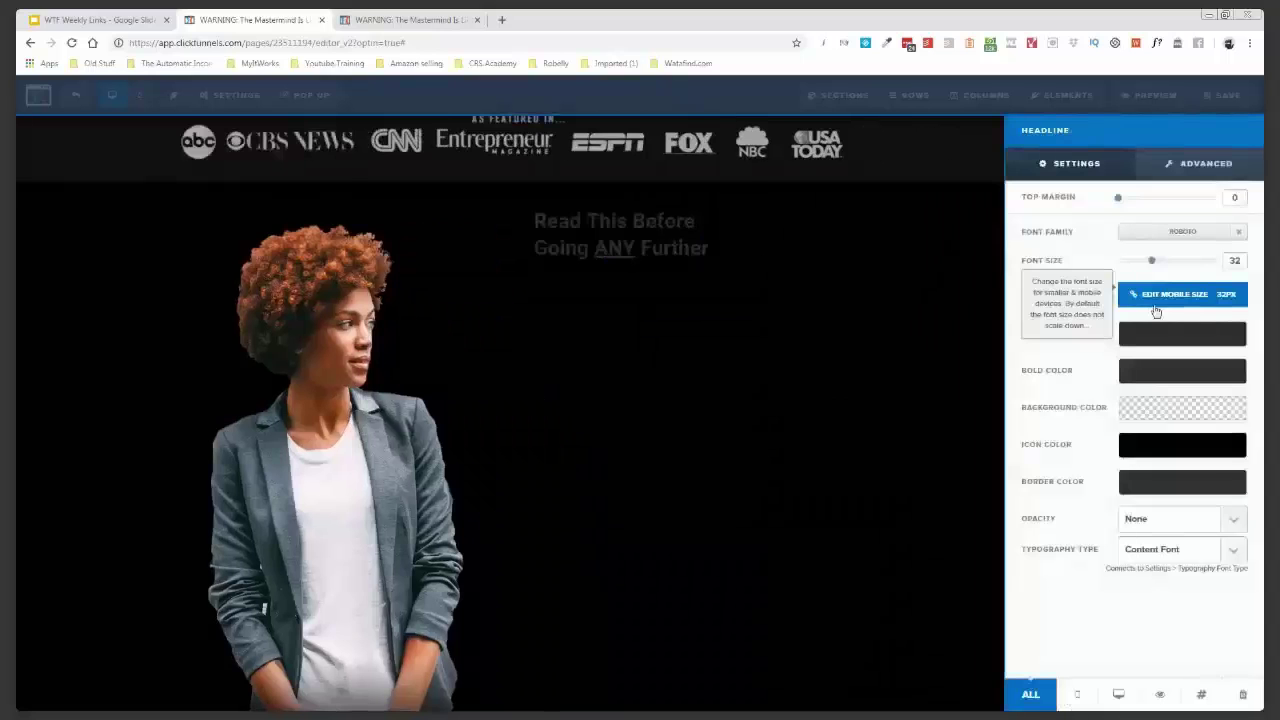
pyautogui.click(1190, 377)
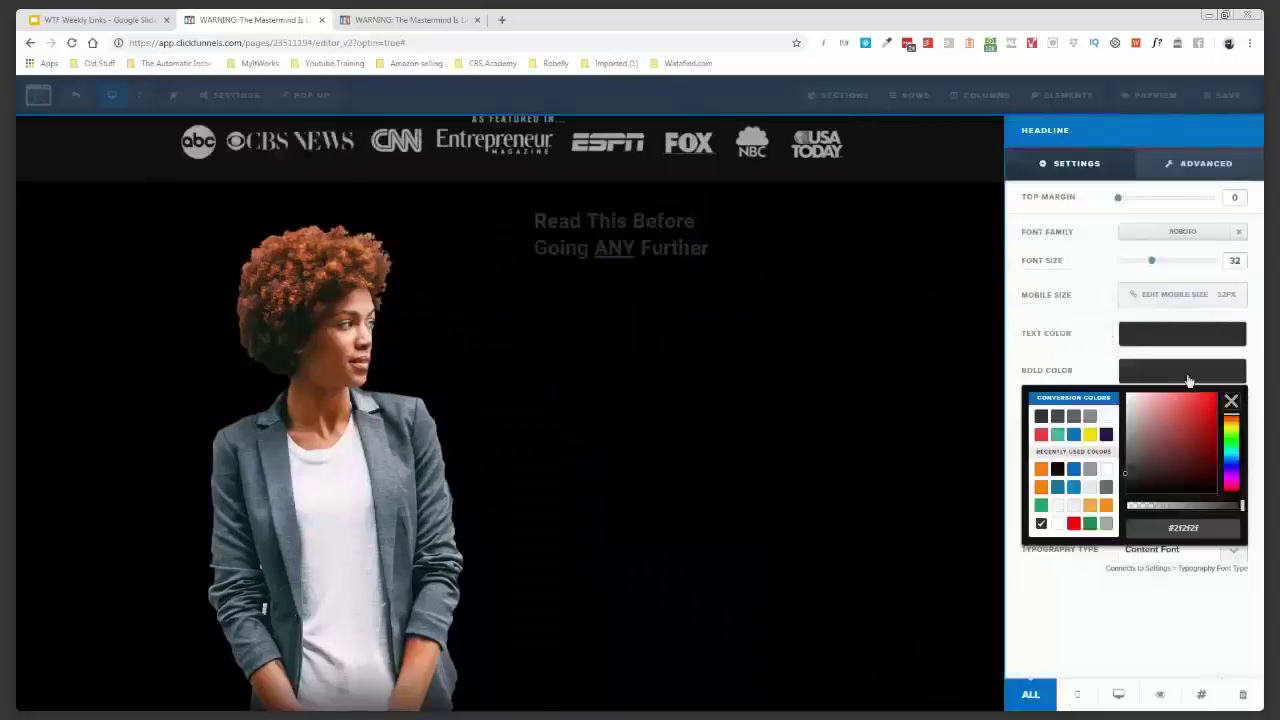
pyautogui.click(1041, 470)
pyautogui.click(1042, 474)
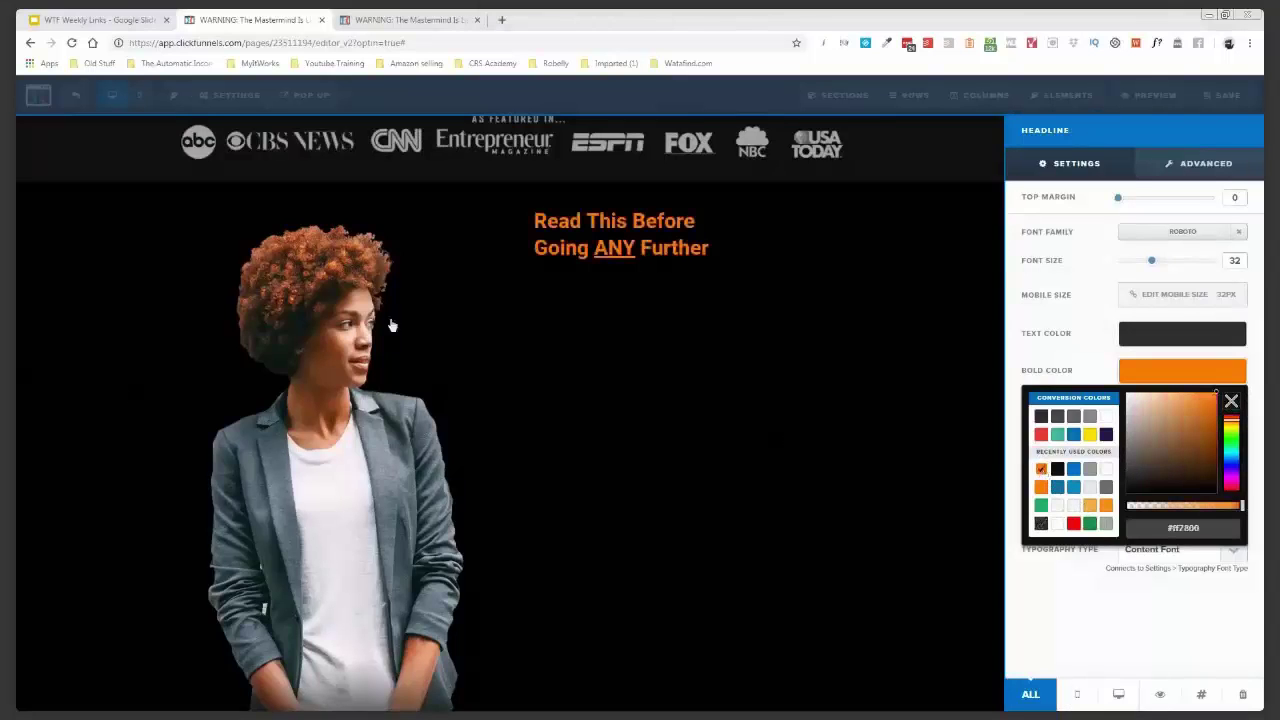
pyautogui.doubleClick(1235, 260)
pyautogui.write('58')
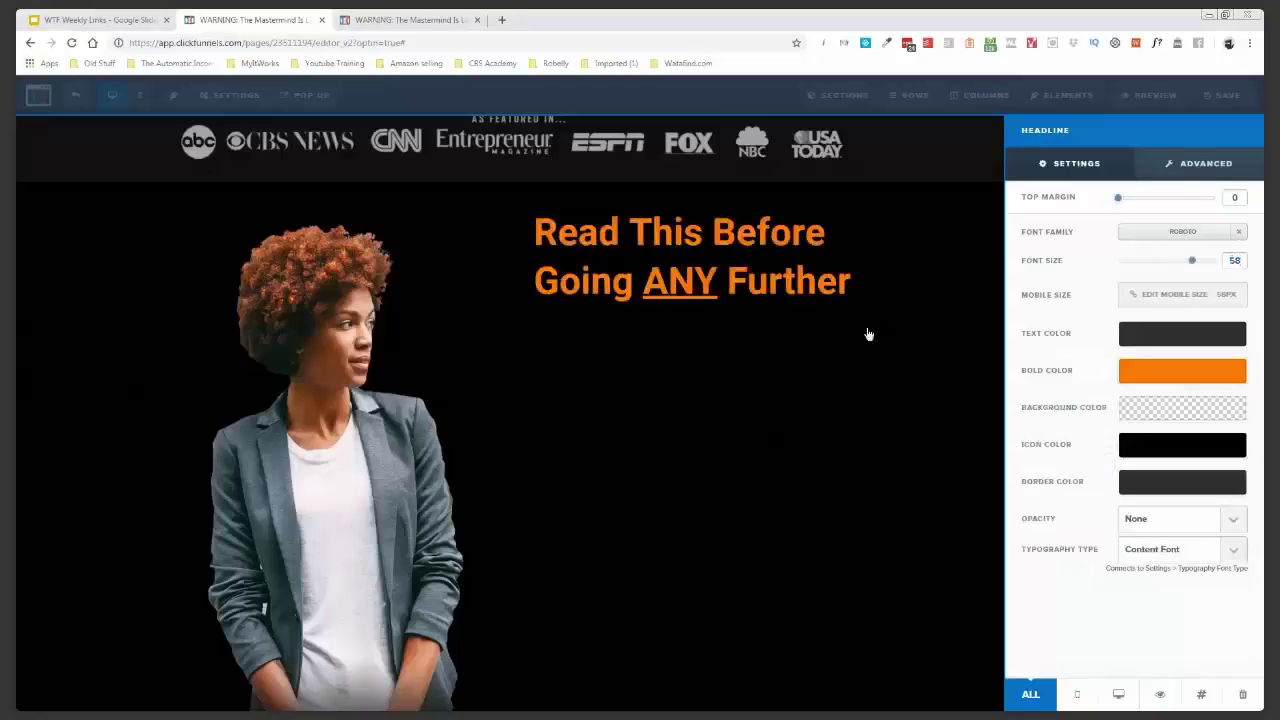
pyautogui.click(734, 362)
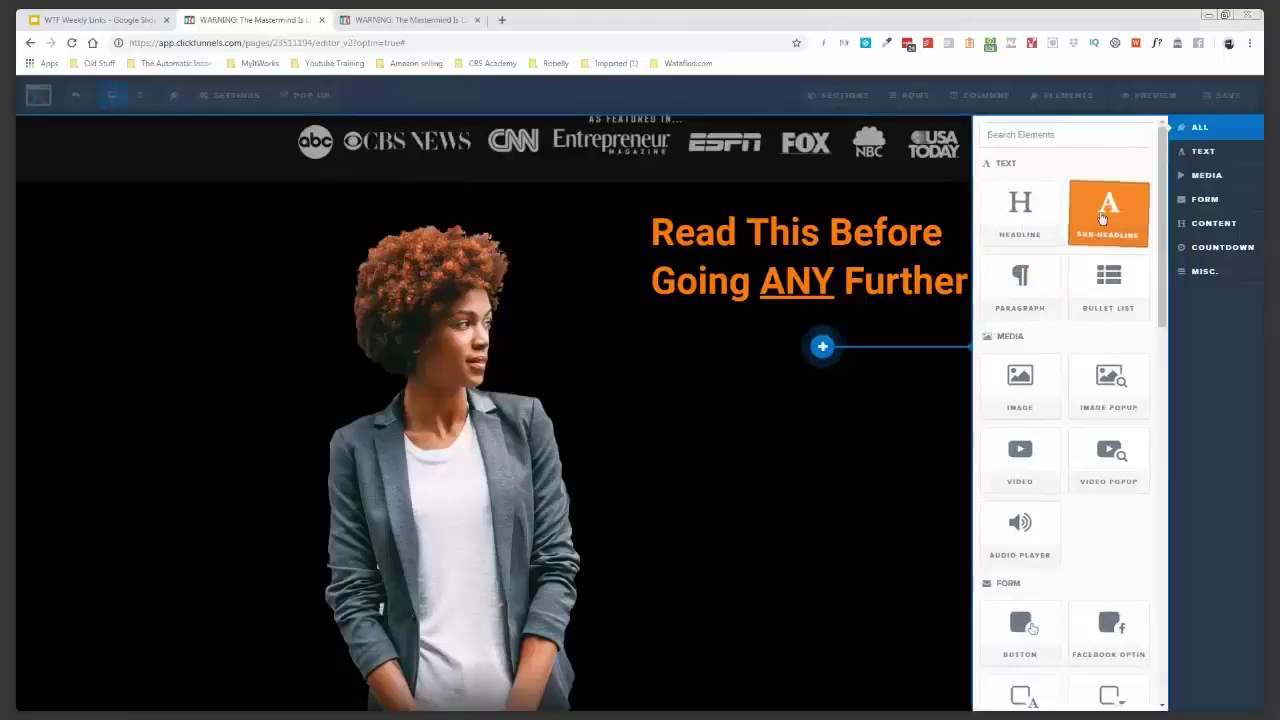
# - Add a left-aligned sub-headline below the headline with a white bold colour
pyautogui.click(1102, 218)
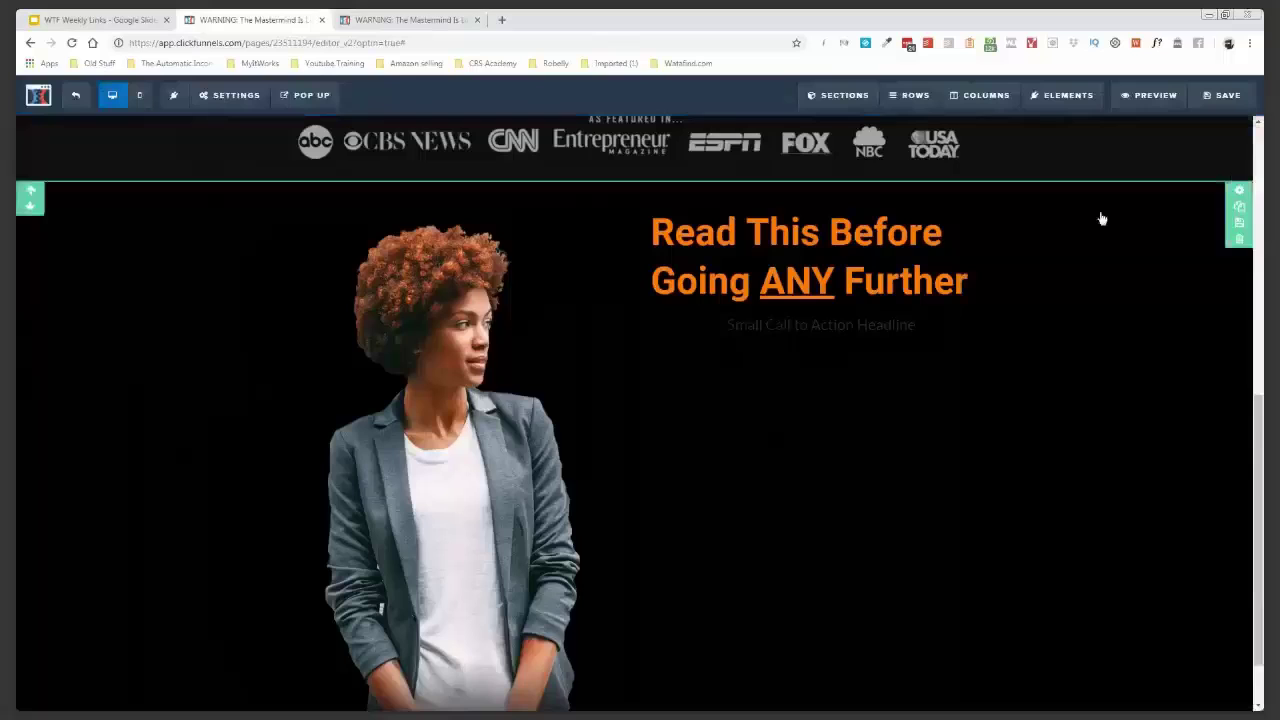
pyautogui.click(822, 323)
pyautogui.click(749, 307)
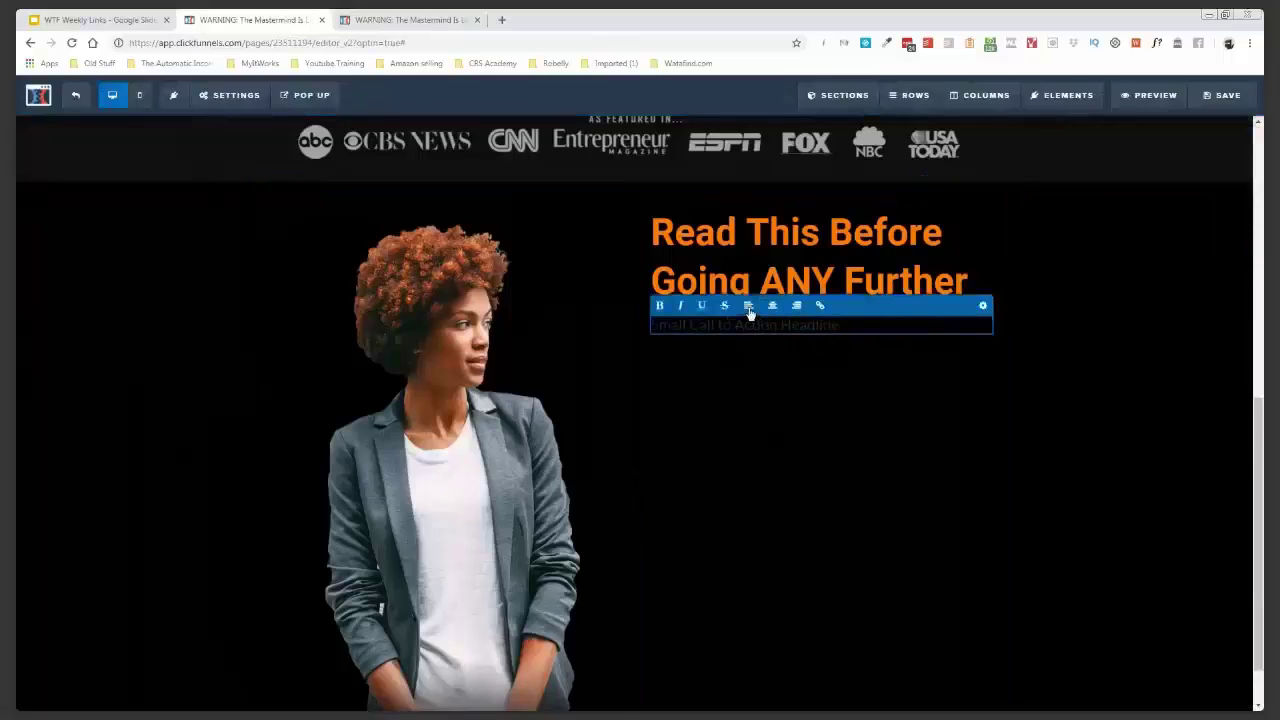
pyautogui.click(982, 308)
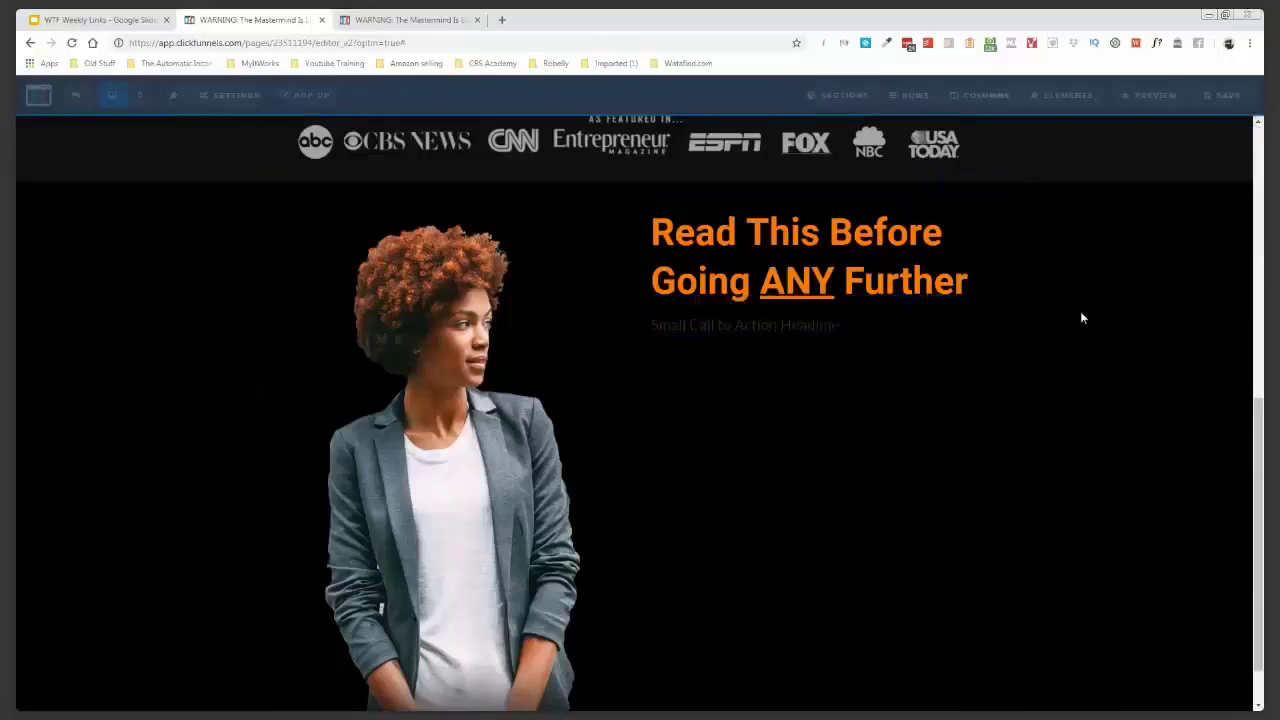
pyautogui.click(1150, 334)
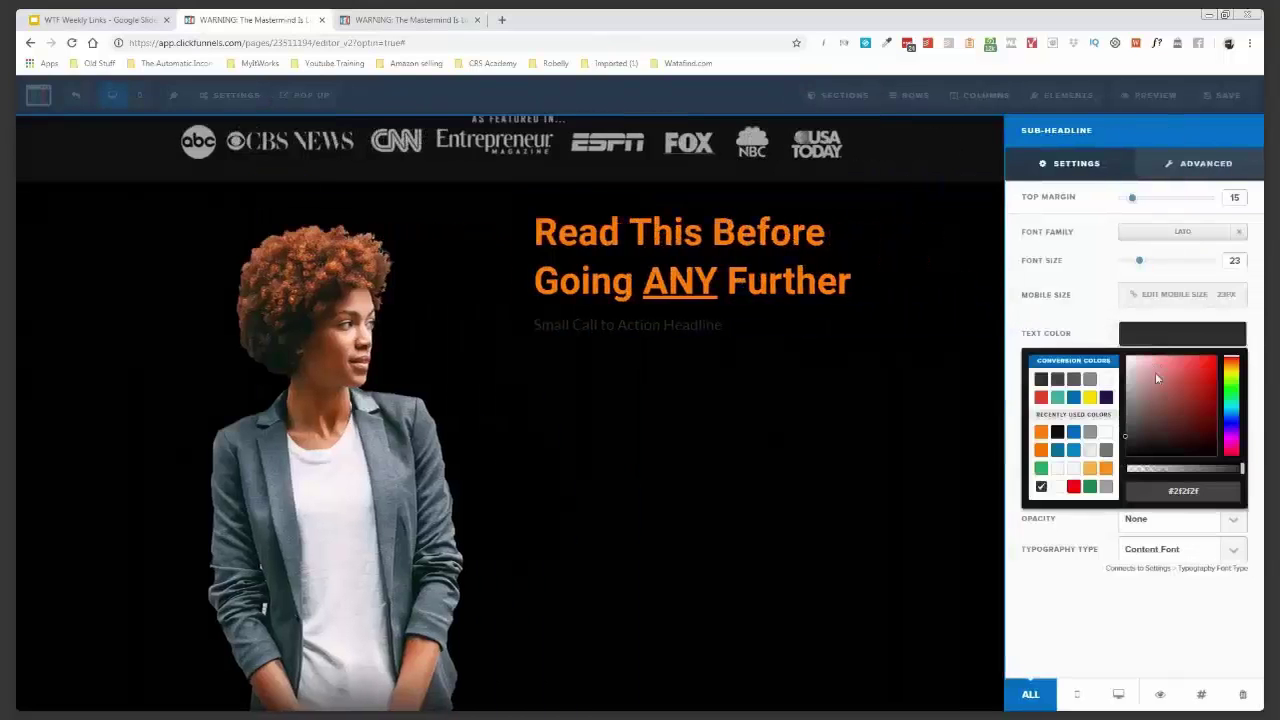
pyautogui.click(1090, 332)
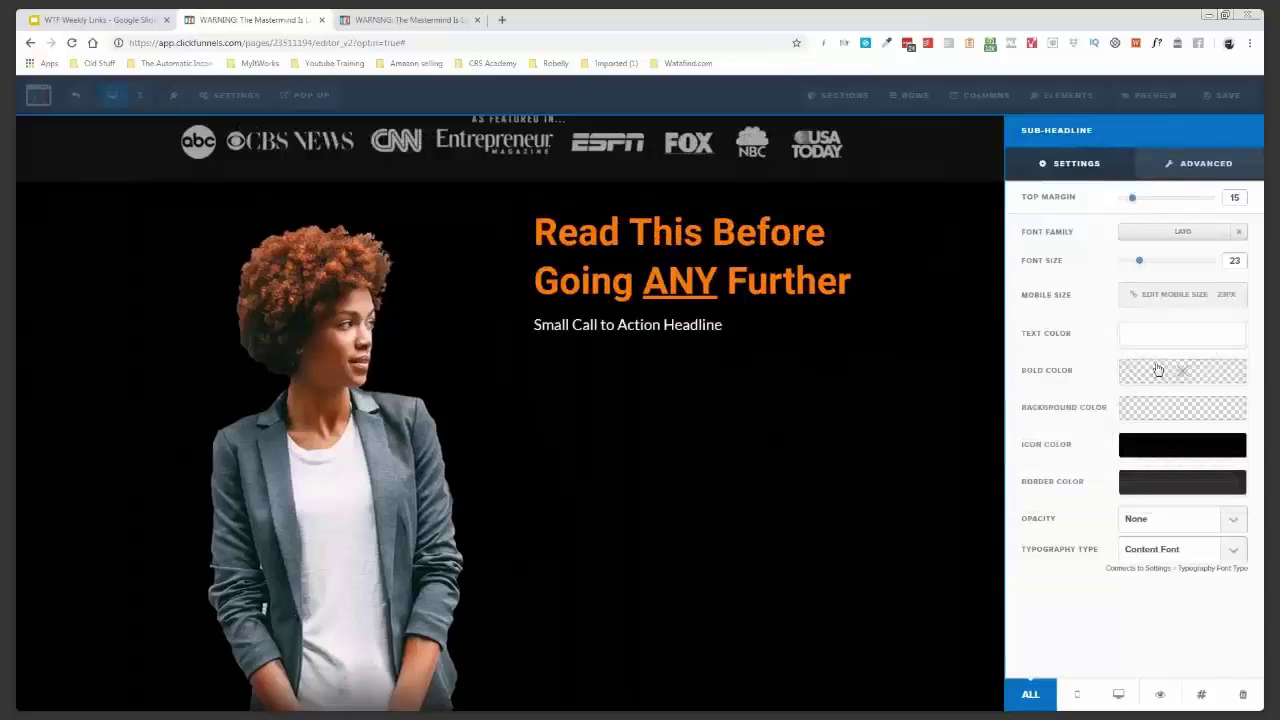
pyautogui.click(1158, 370)
pyautogui.moveTo(1158, 412); pyautogui.dragTo(1126, 392)
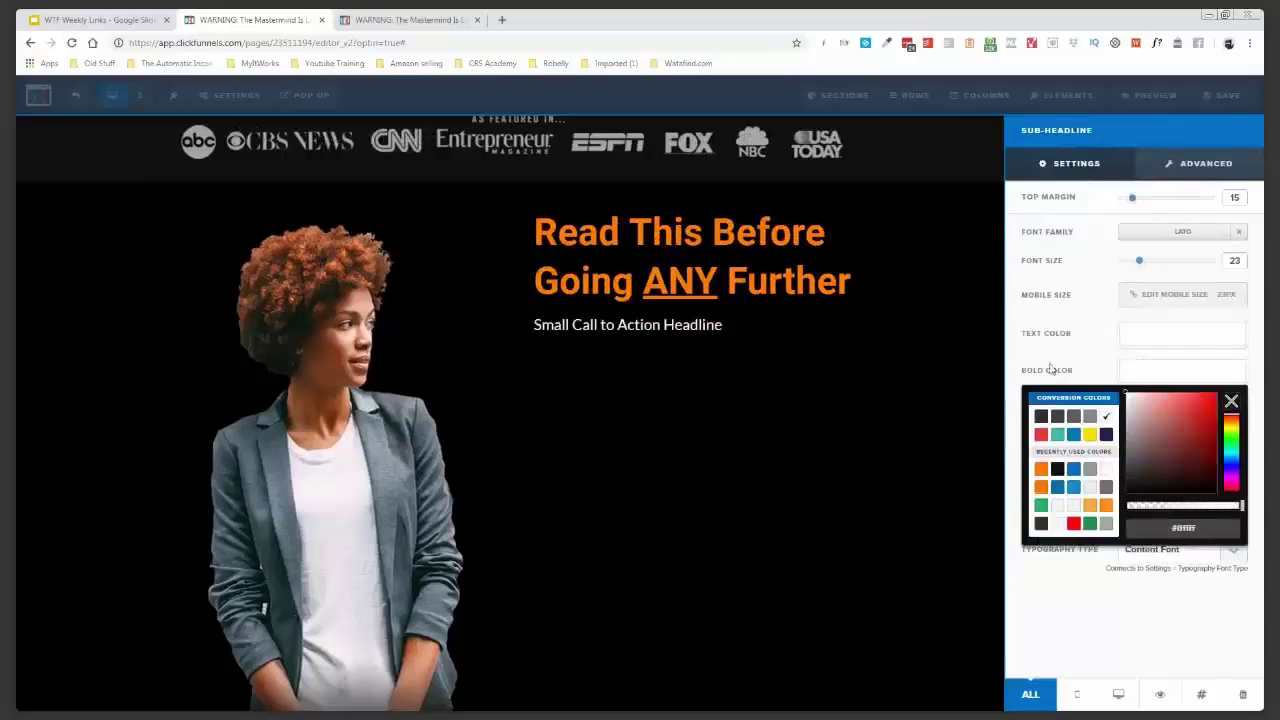
pyautogui.click(652, 335)
# - Replace the sub-headline text with 'From The Desk Of' followed by the author's name
pyautogui.doubleClick(678, 332)
pyautogui.tripleClick(709, 328)
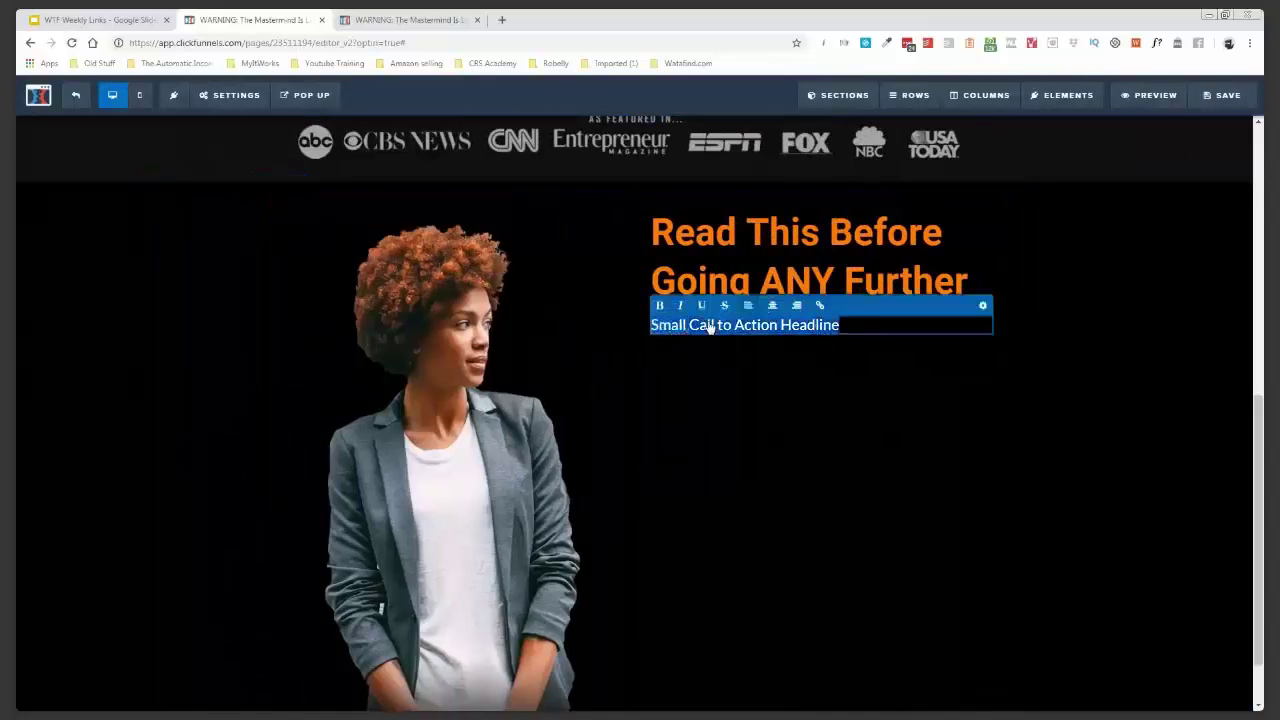
pyautogui.write('From')
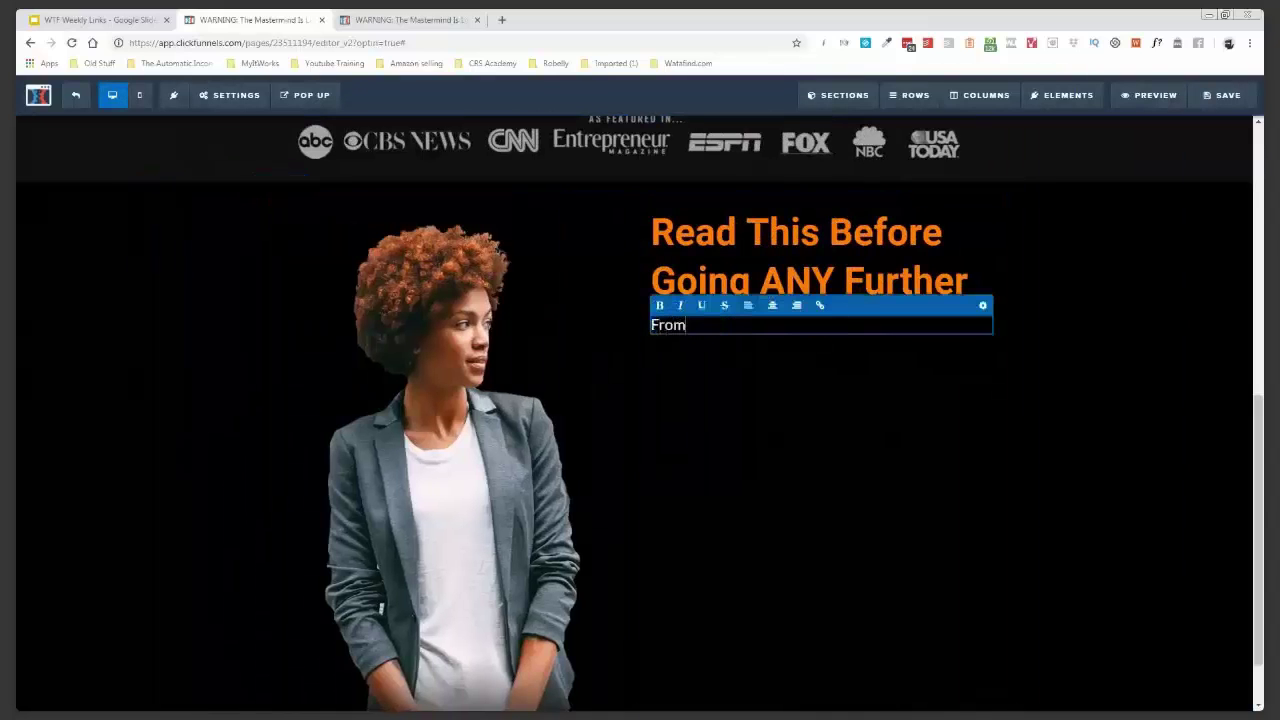
pyautogui.write(' The Desk O')
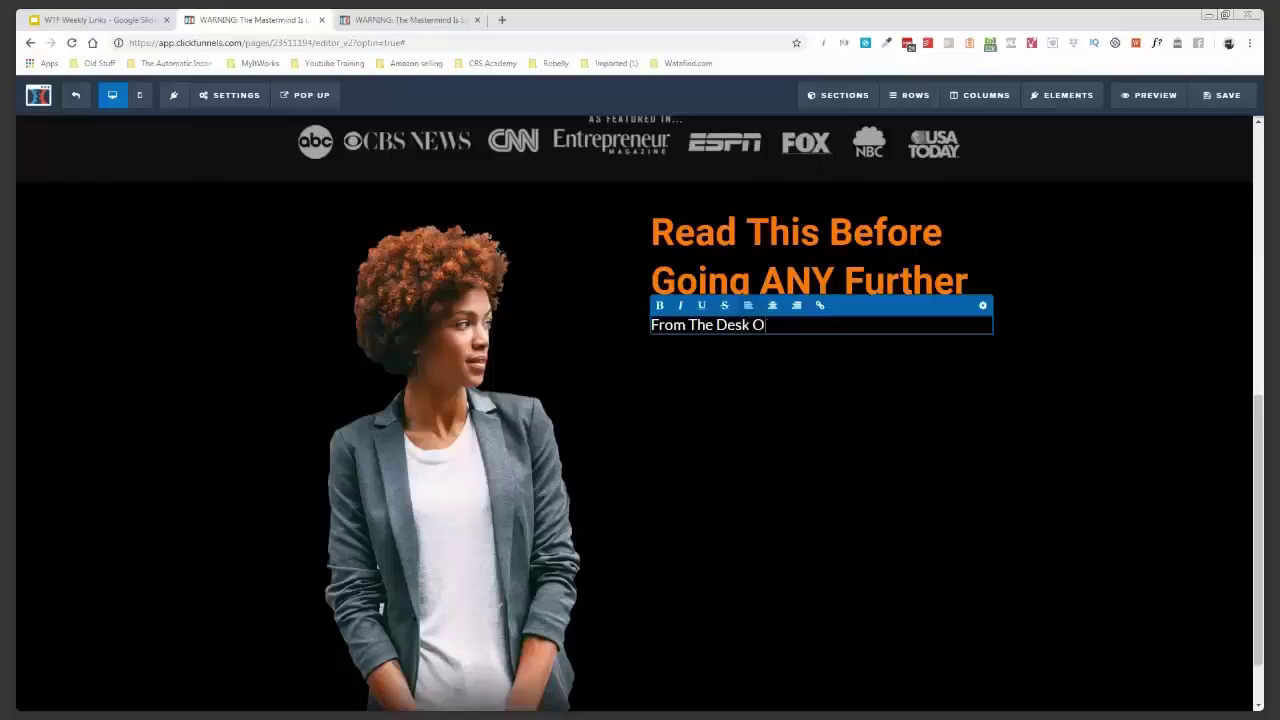
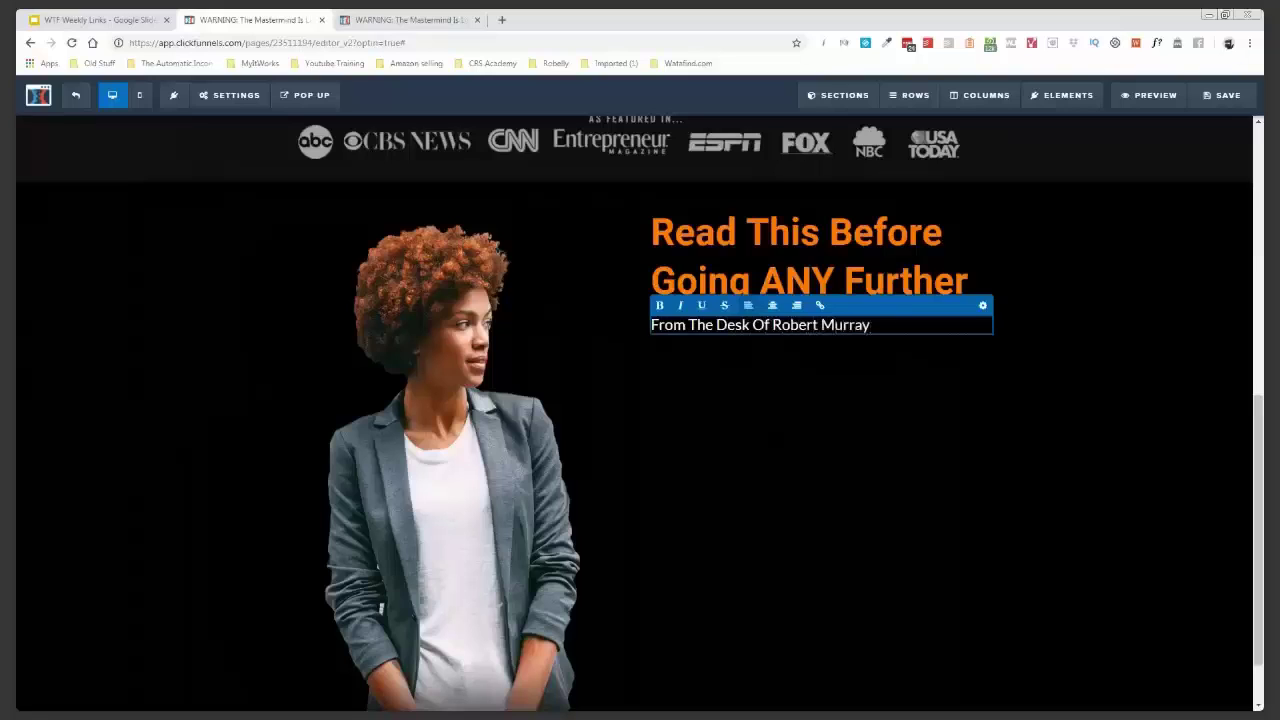
# - Duplicate the byline, change the copy to 'Javea, Spain' and set its top margin to 0
pyautogui.click(933, 357)
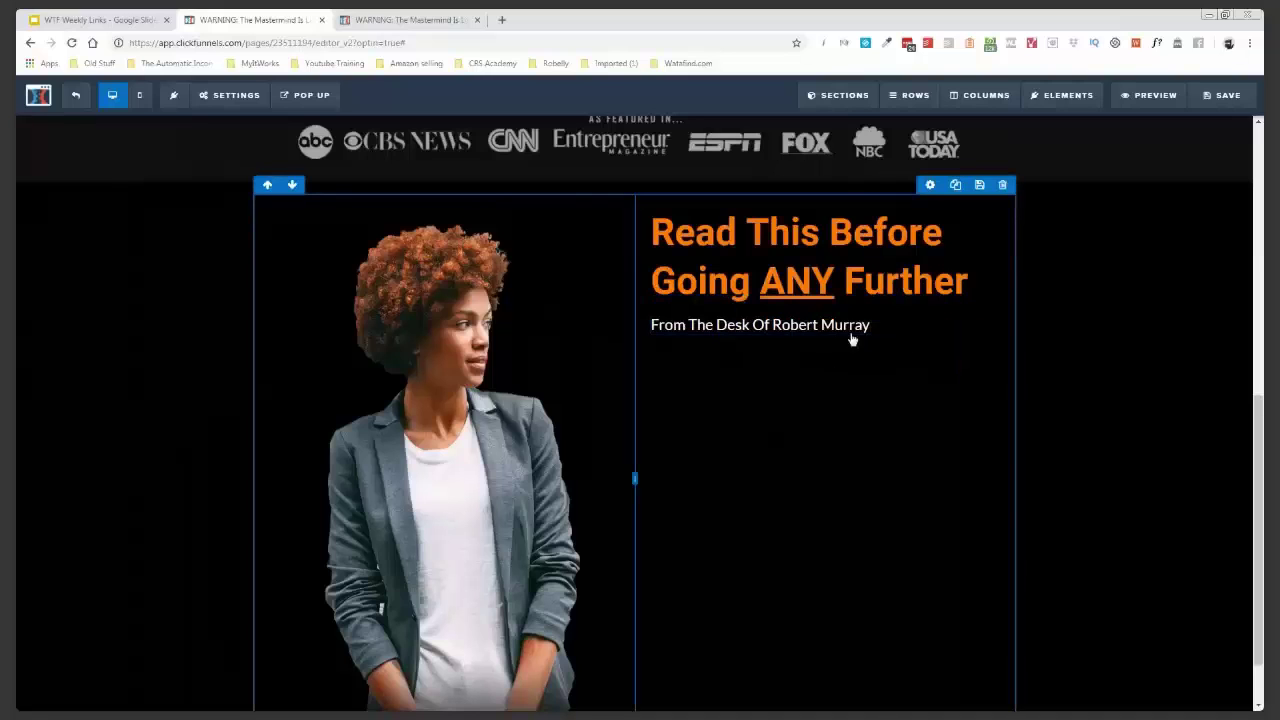
pyautogui.click(957, 307)
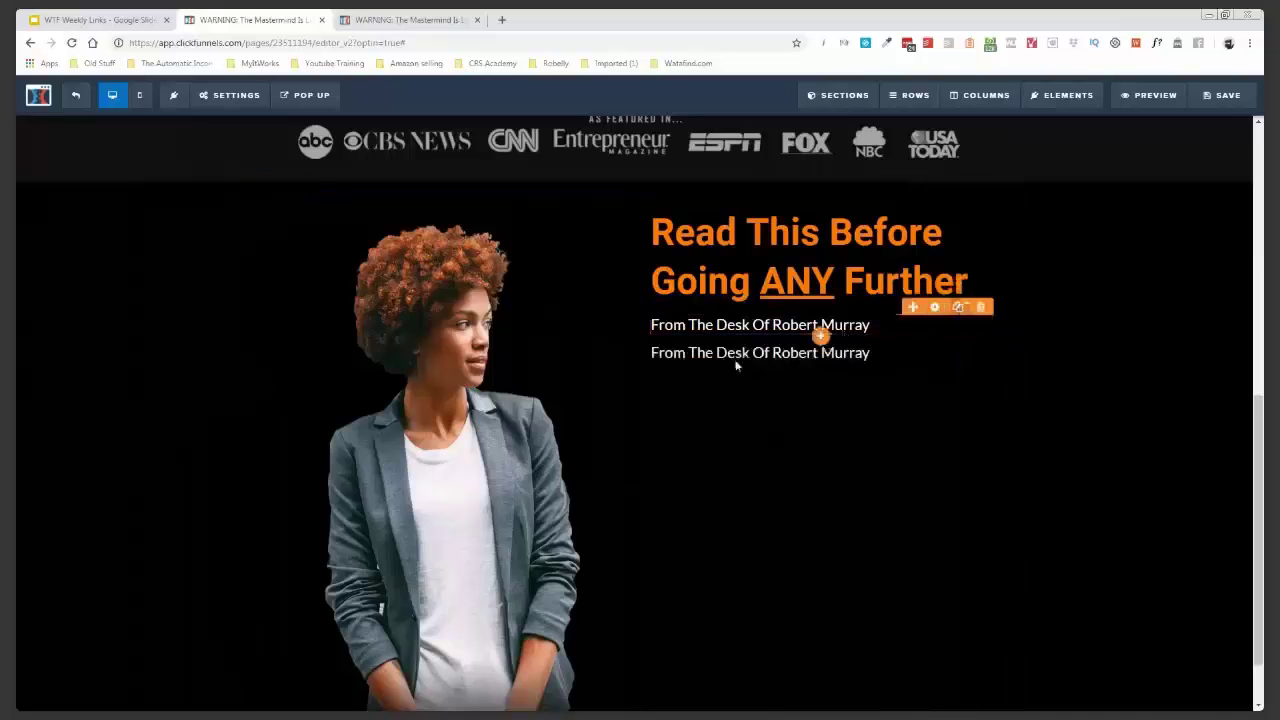
pyautogui.click(736, 356)
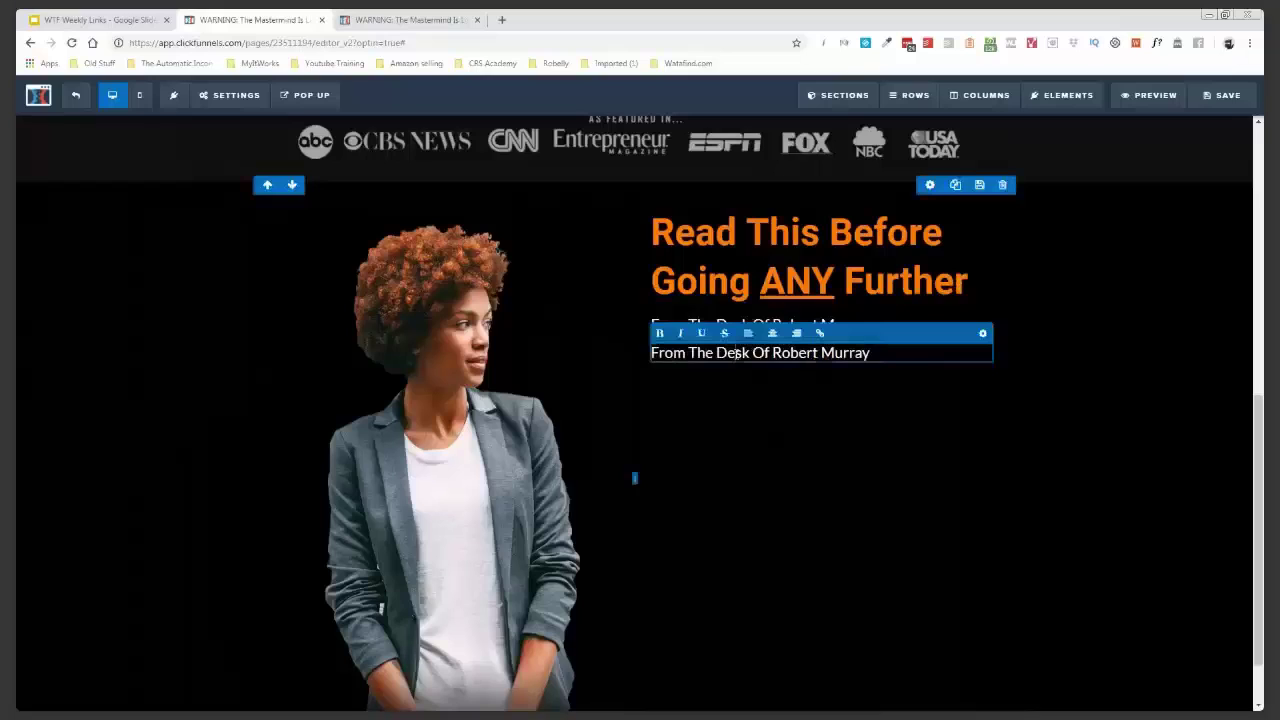
pyautogui.tripleClick(736, 356)
pyautogui.press('BackSpace')
pyautogui.write('Javea, Spain')
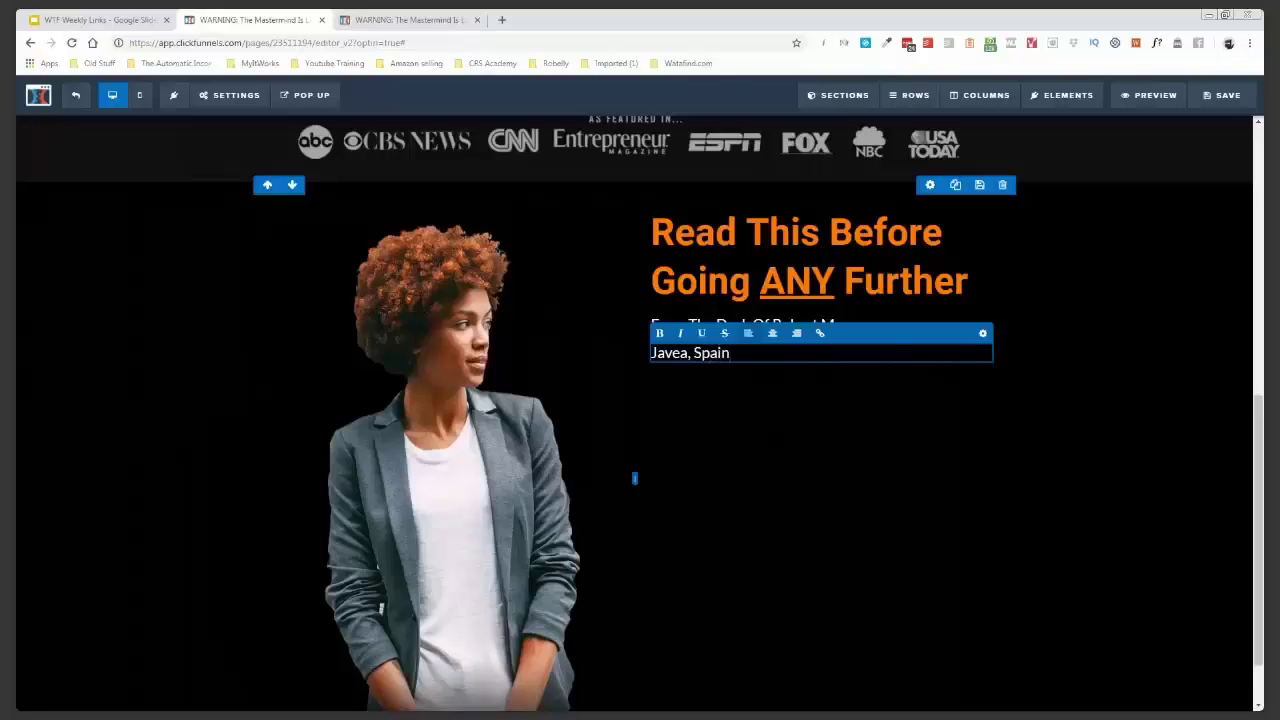
pyautogui.click(983, 335)
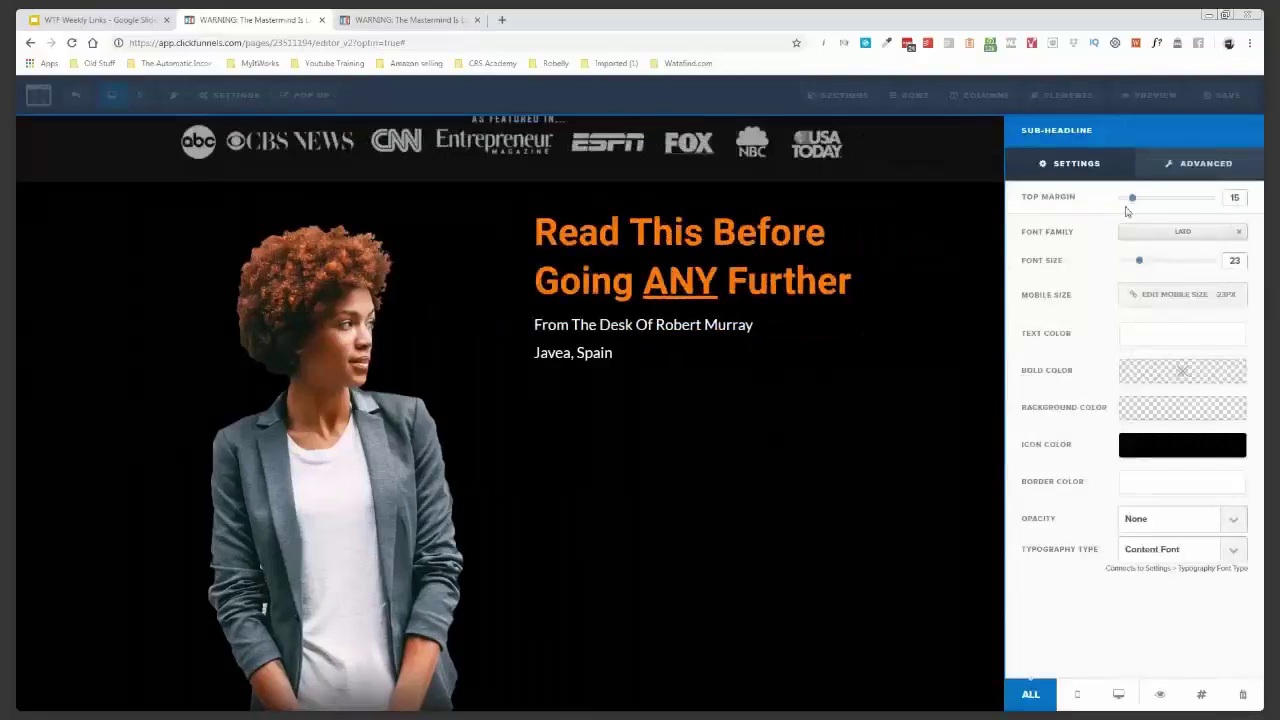
pyautogui.moveTo(1131, 199); pyautogui.dragTo(1131, 201)
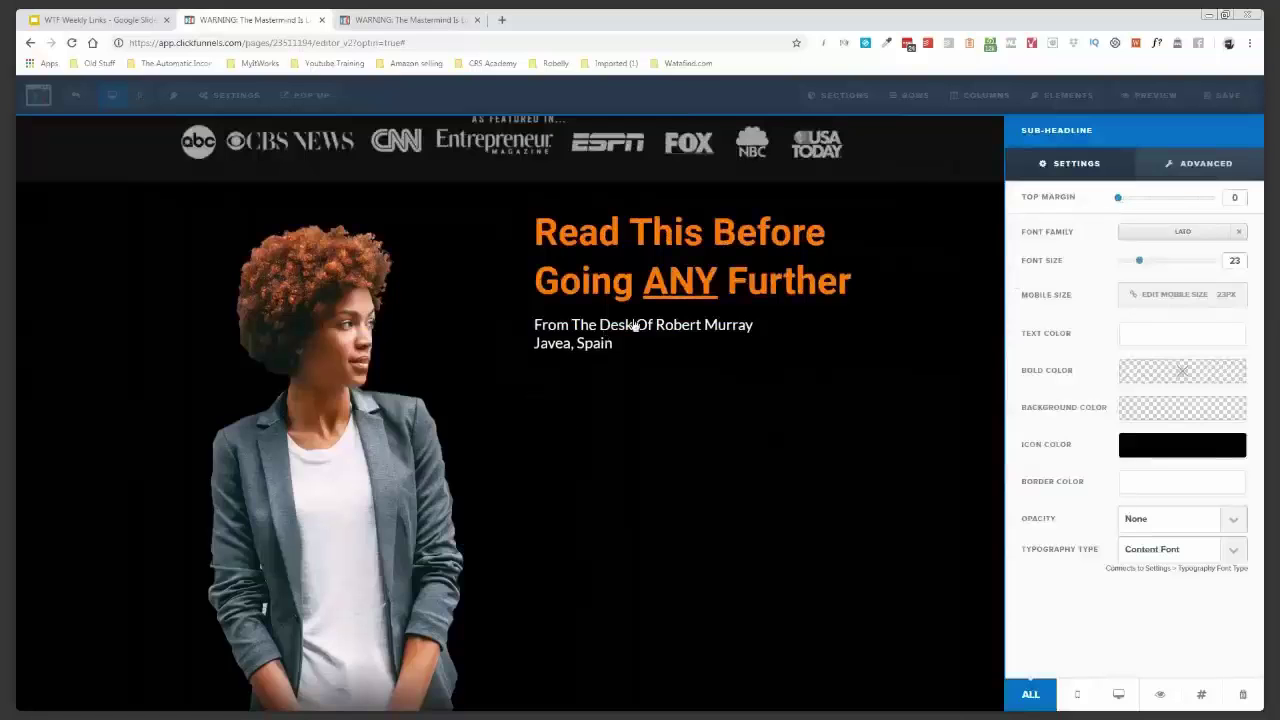
pyautogui.click(672, 327)
# - Bold the whole byline and save the page
pyautogui.click(728, 325)
pyautogui.tripleClick(728, 325)
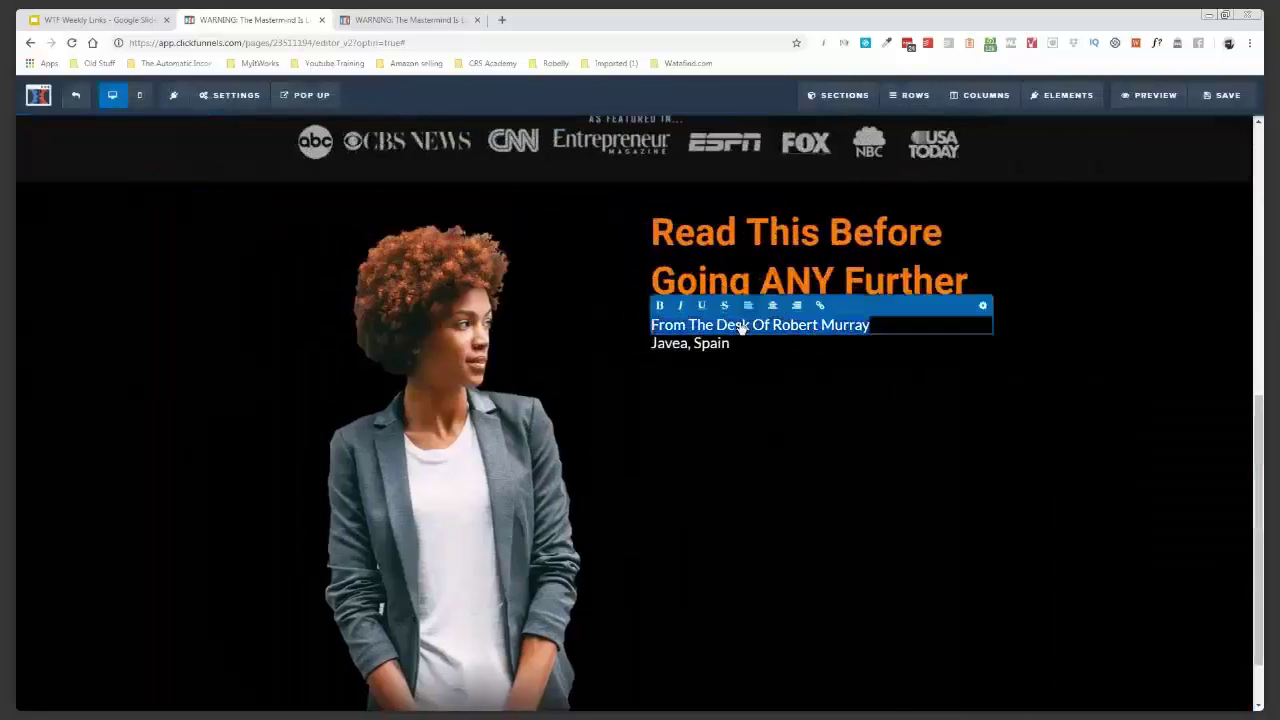
pyautogui.click(659, 305)
pyautogui.click(856, 398)
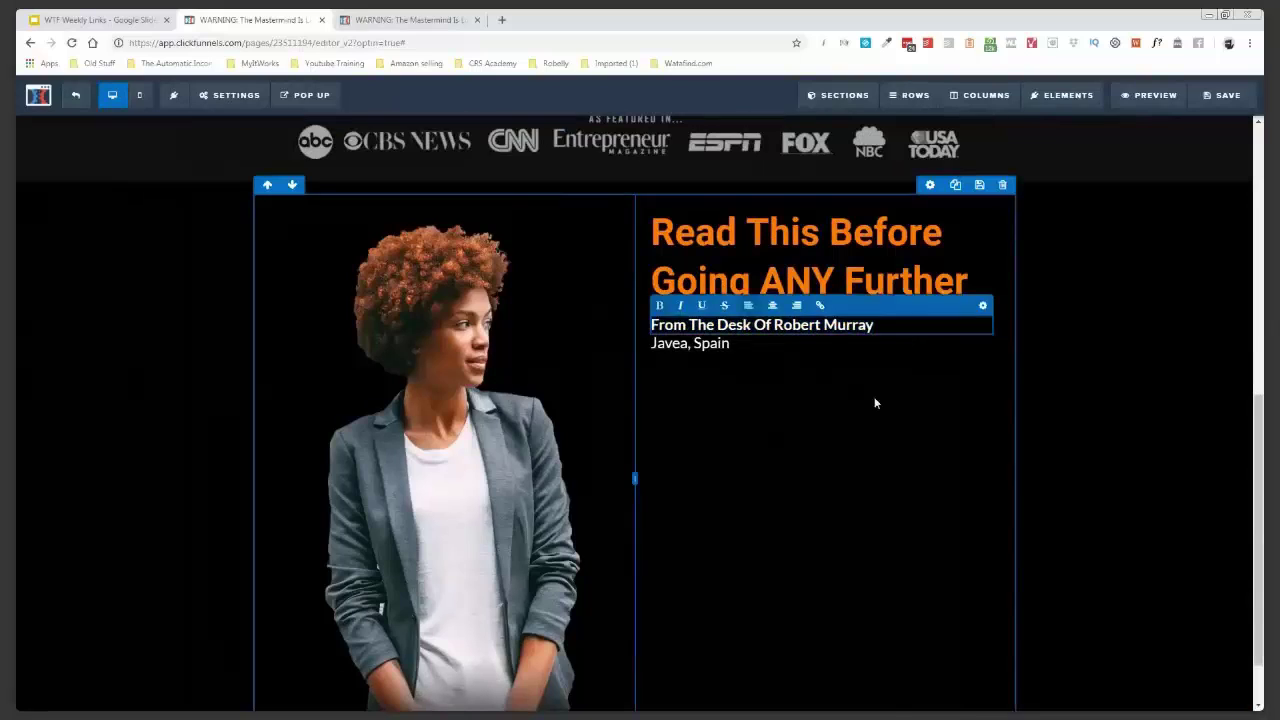
pyautogui.click(1222, 95)
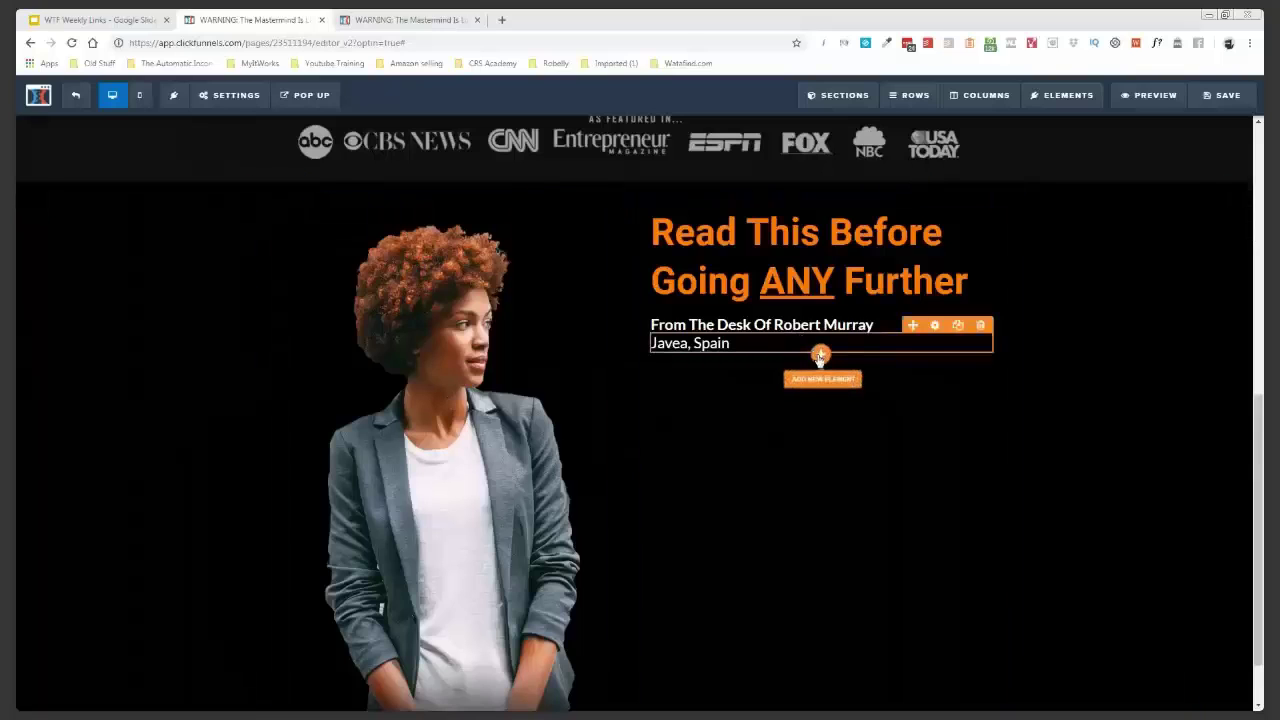
pyautogui.click(933, 325)
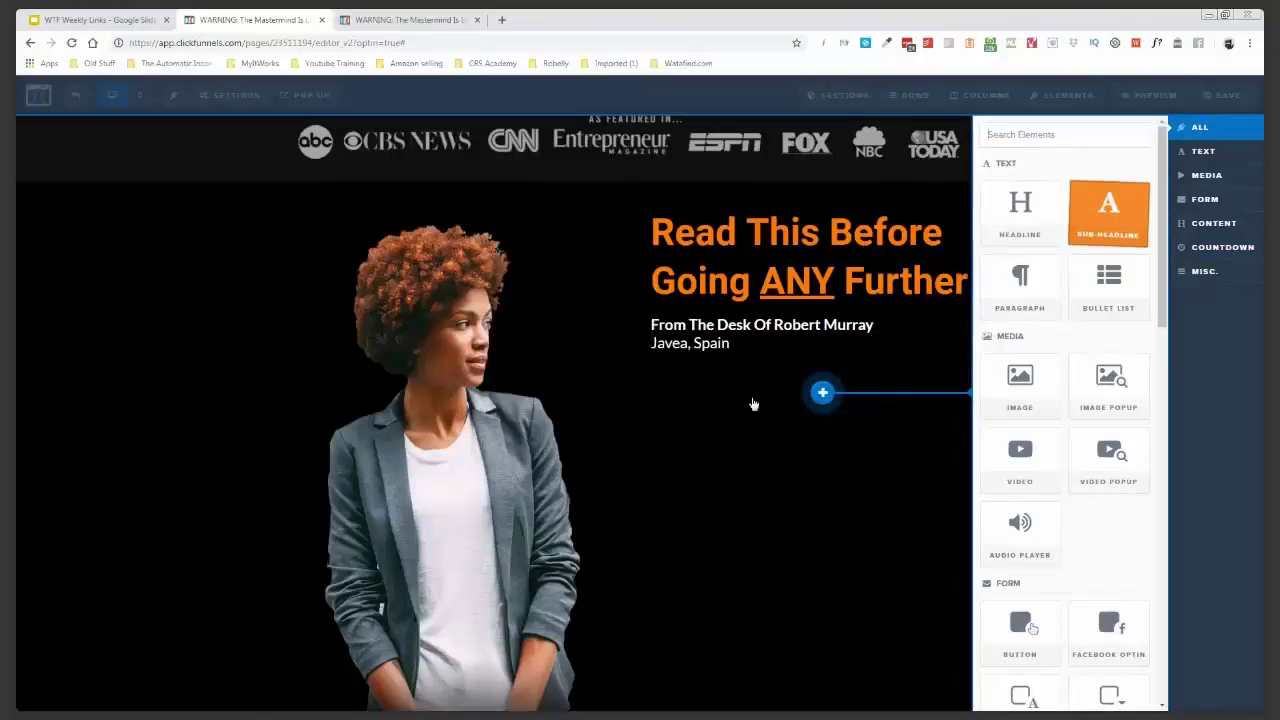
# - Add a sub-headline below the location line, then delete it
pyautogui.click(768, 380)
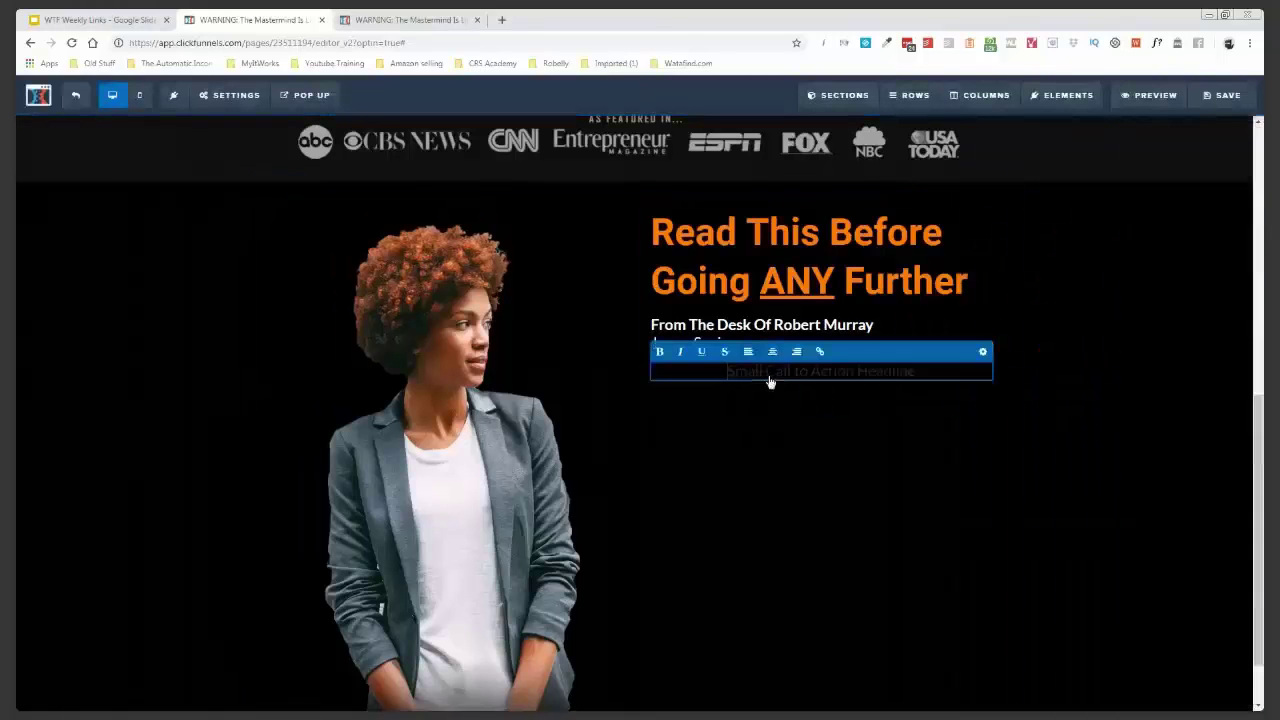
pyautogui.click(980, 365)
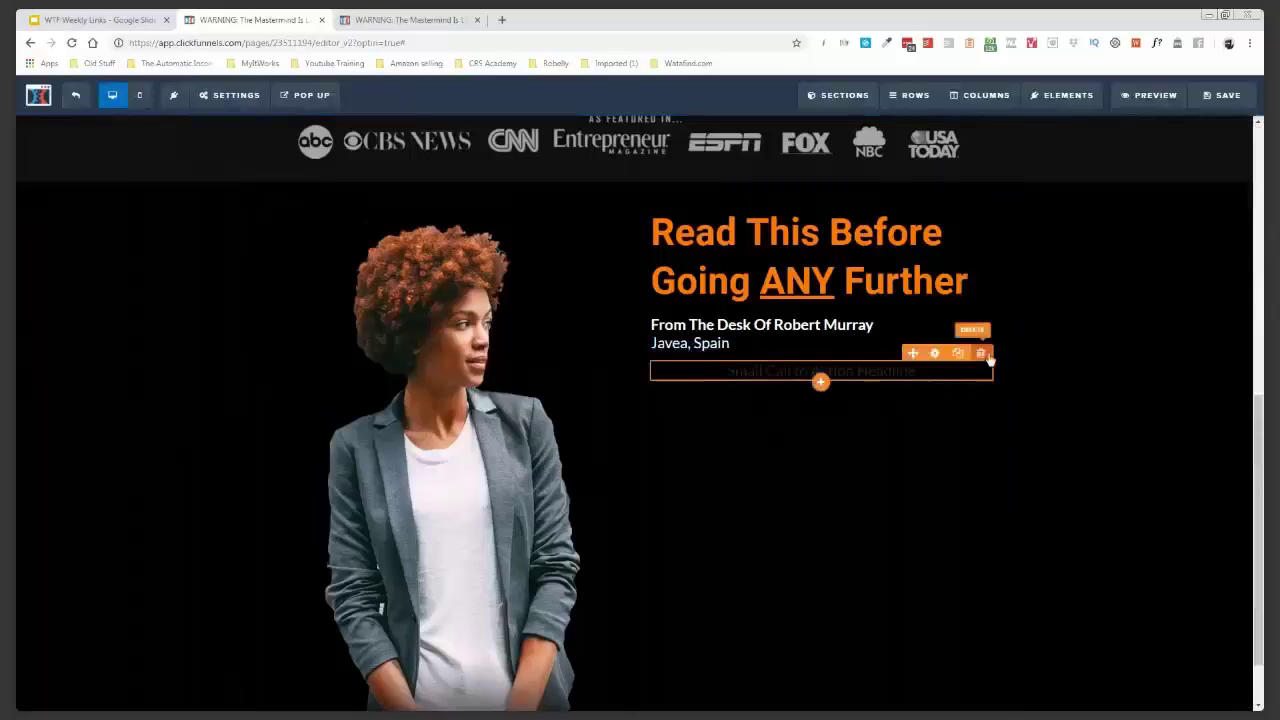
pyautogui.click(981, 354)
pyautogui.click(701, 117)
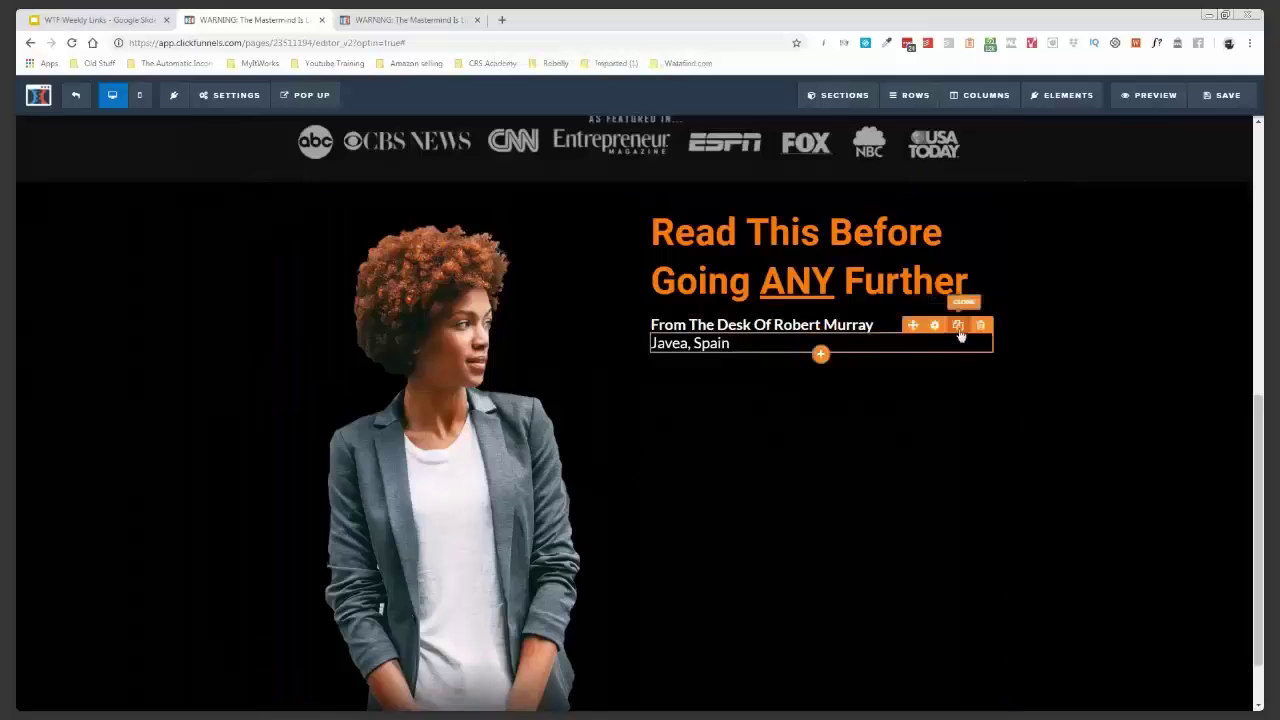
# - Duplicate the Javea, Spain line, replace it with Lorem ipsum paragraphs, and save with Ctrl+S
pyautogui.click(952, 333)
pyautogui.click(851, 364)
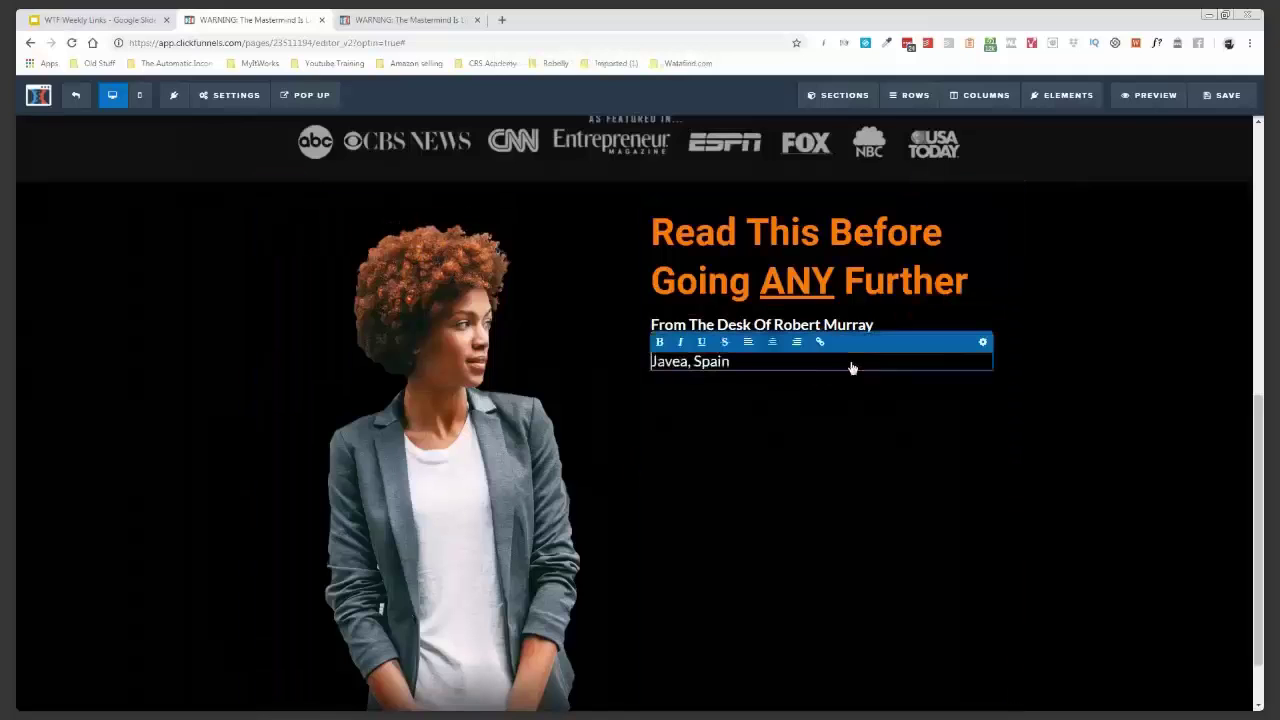
pyautogui.hotkey('ctrl', 'a')
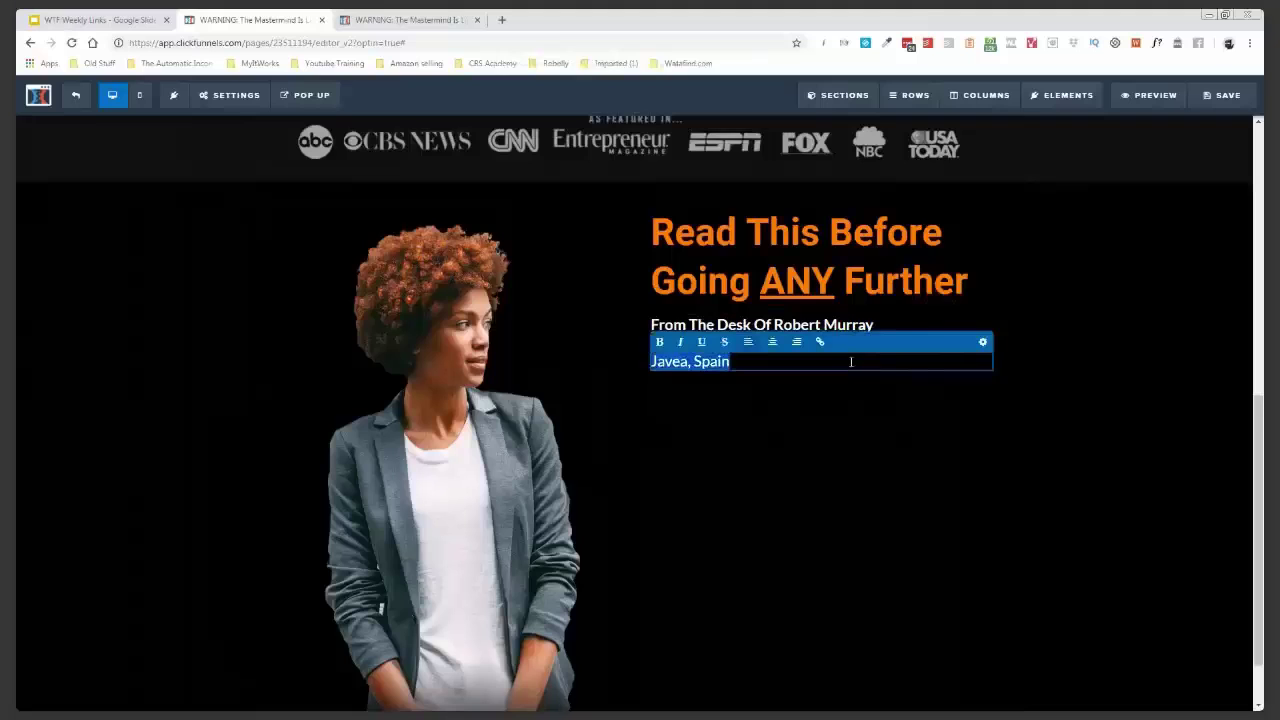
pyautogui.write('Lorem ipsum dolor sit amet, consectetur adipisicing elit. Autem dolore, alias, numquam enim ab voluptate id quam harum ducimus cupiditate similique quisquam et deserunt, recusandae.  Lorem ipsum dolor sit amet, consectetur adipisicing elit. Autem dolore.')
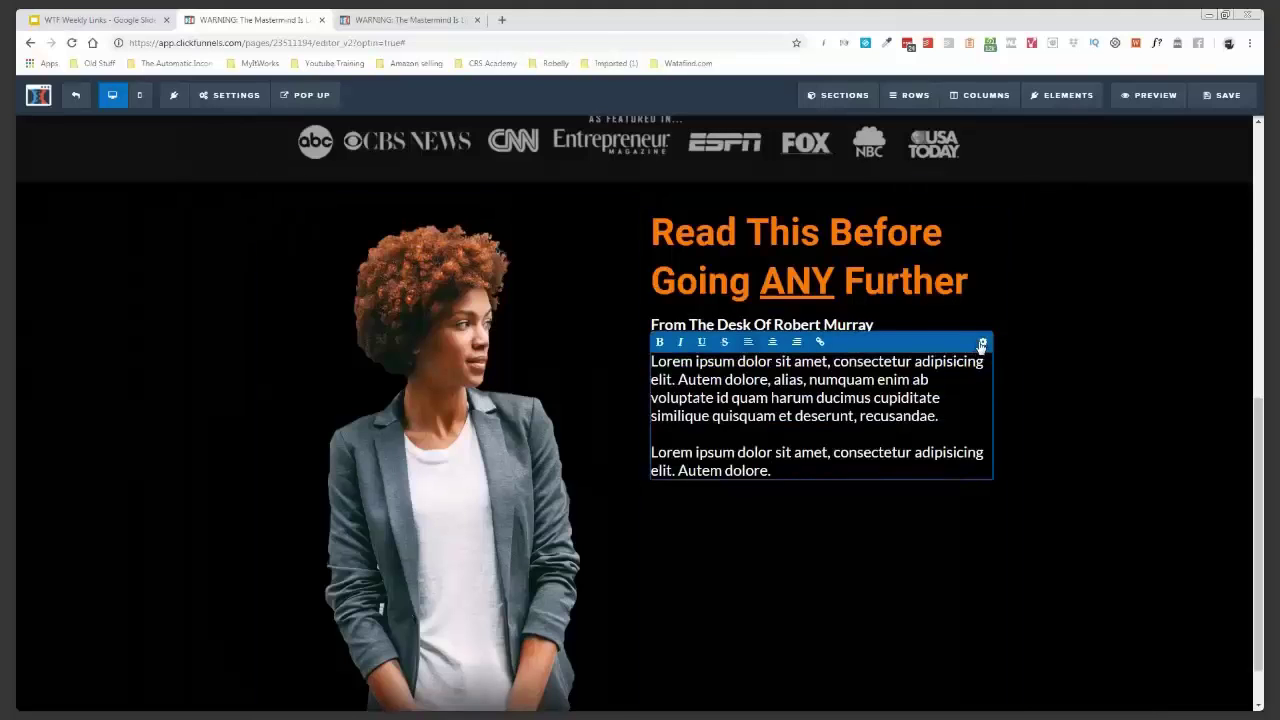
pyautogui.click(1166, 232)
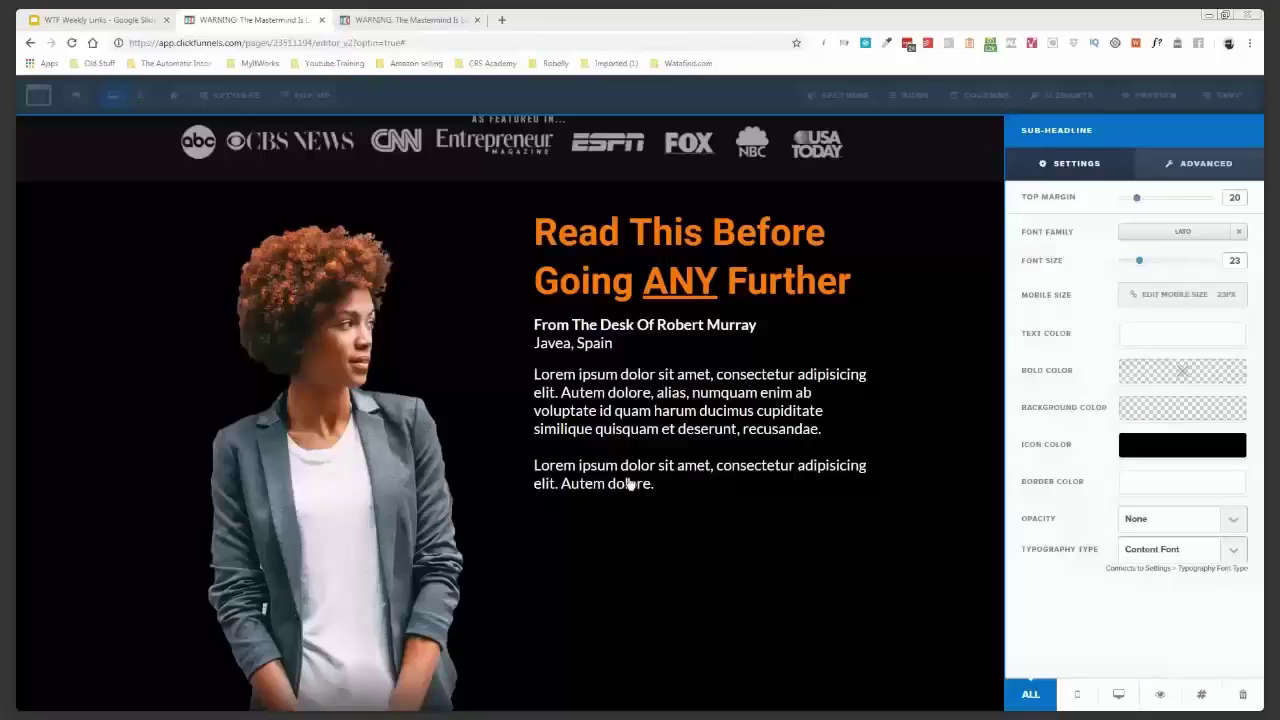
pyautogui.hotkey('ctrl', 's')
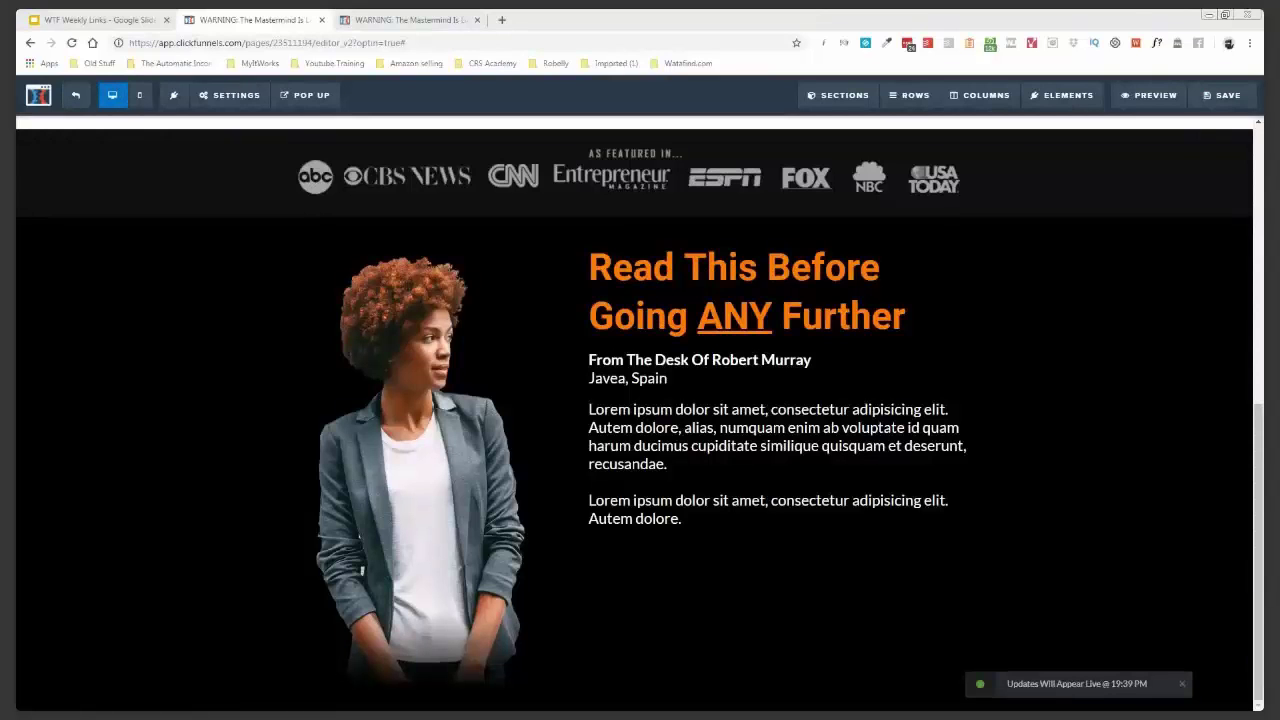
# - Add a small section with a row holding a 'Take A Sneak Peek Inside...' sub-headline
pyautogui.click(838, 95)
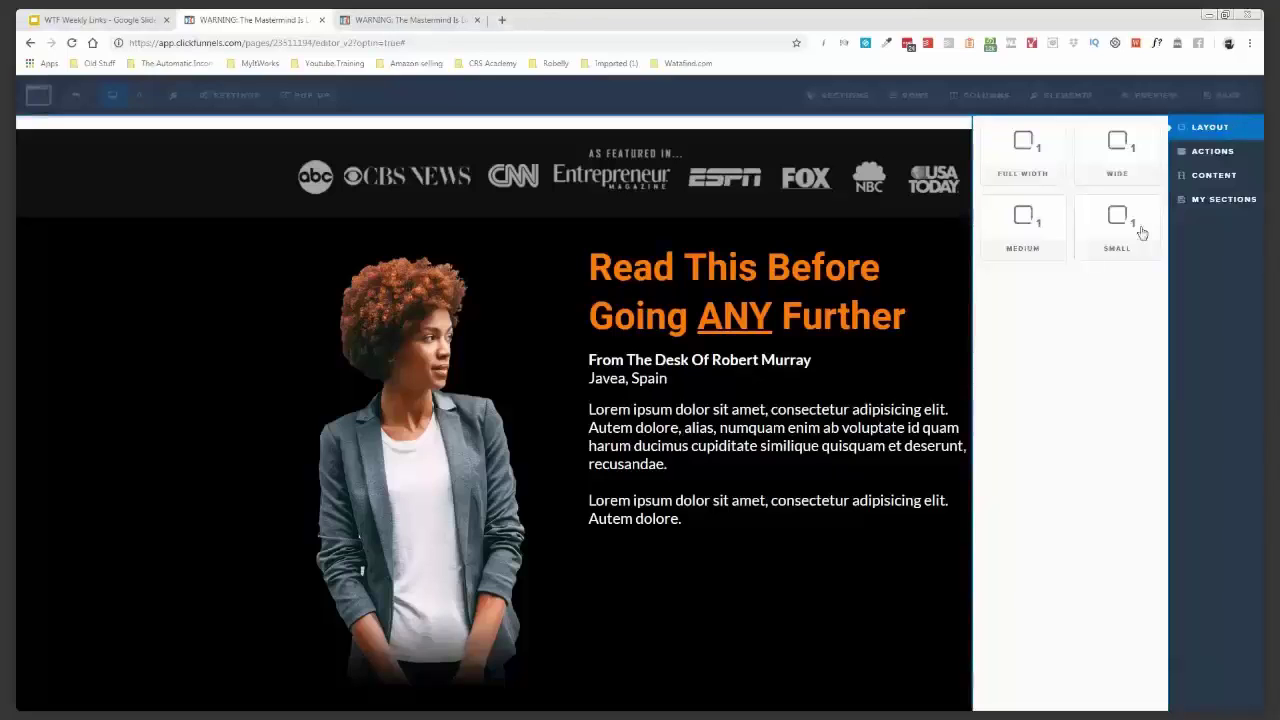
pyautogui.click(1141, 232)
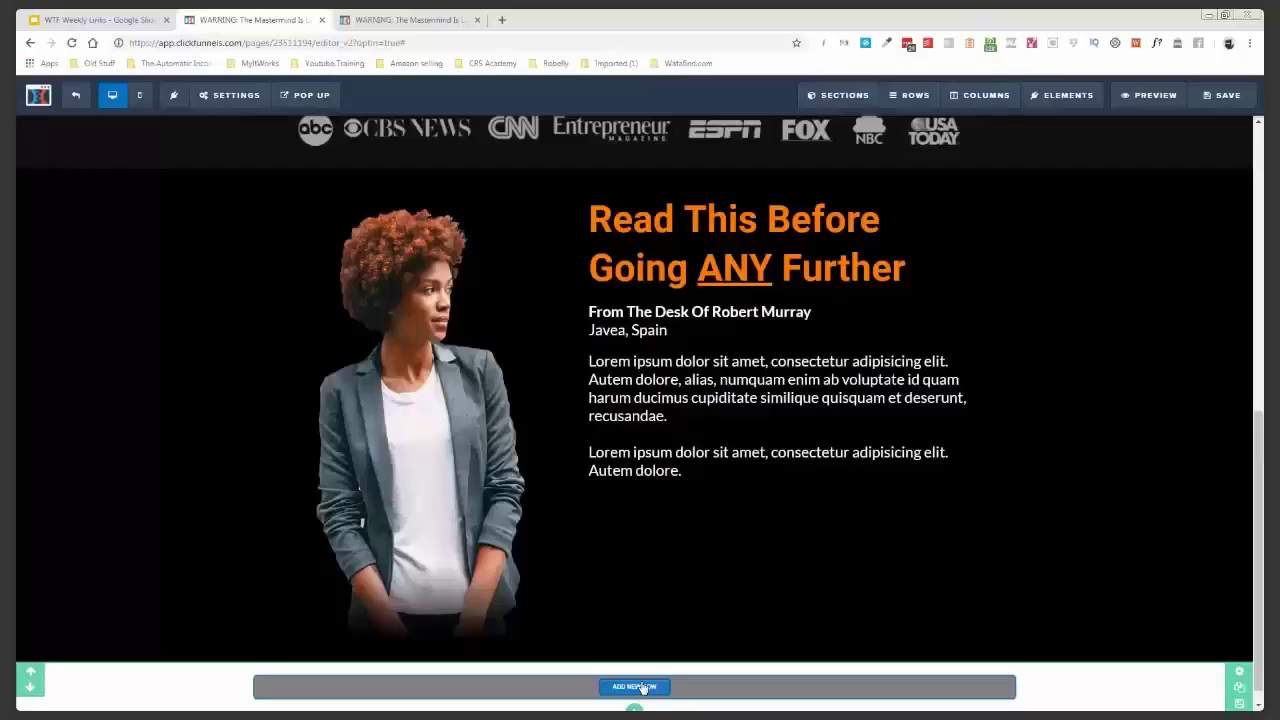
pyautogui.click(634, 686)
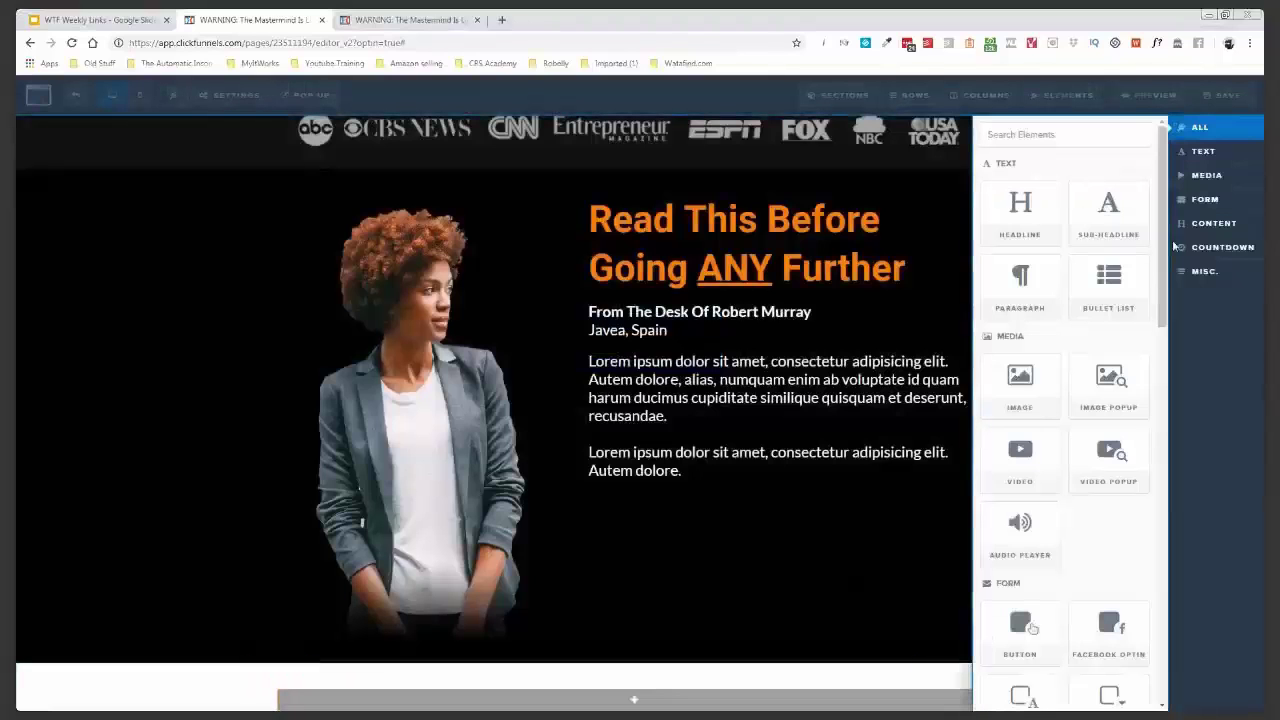
pyautogui.click(1112, 213)
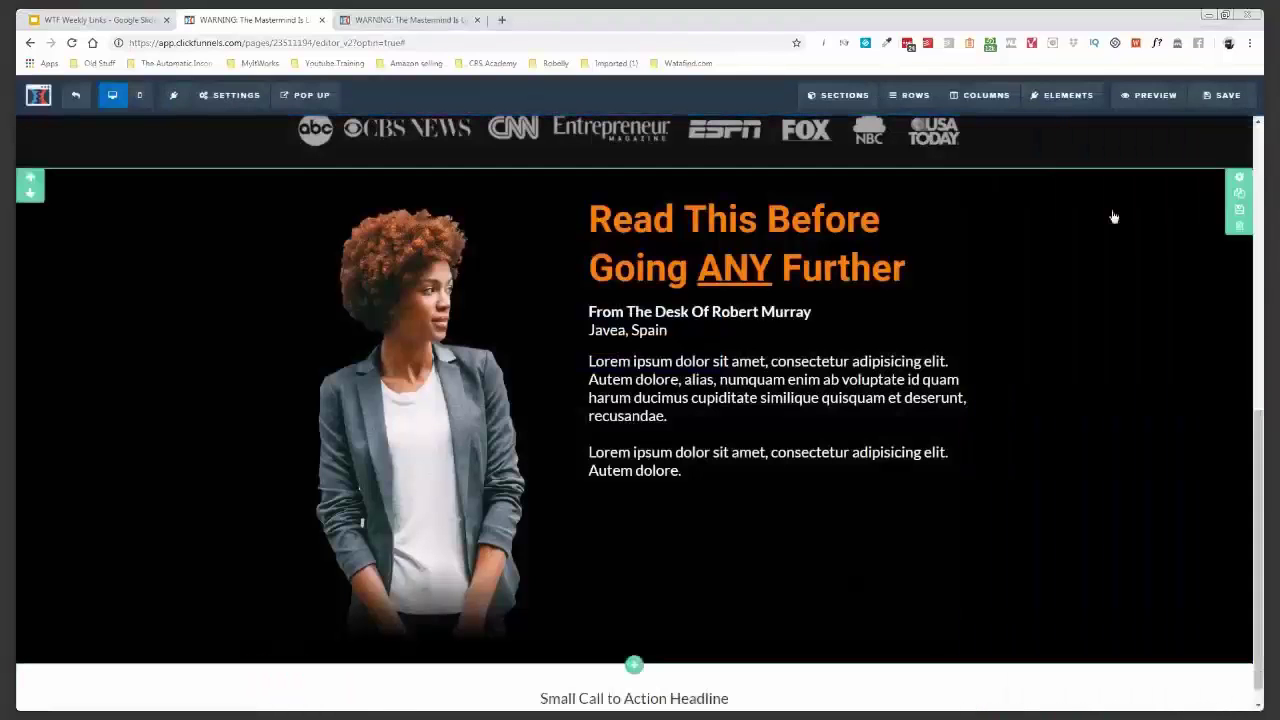
pyautogui.click(587, 699)
pyautogui.write('Take A Sneak Peek Inside...')
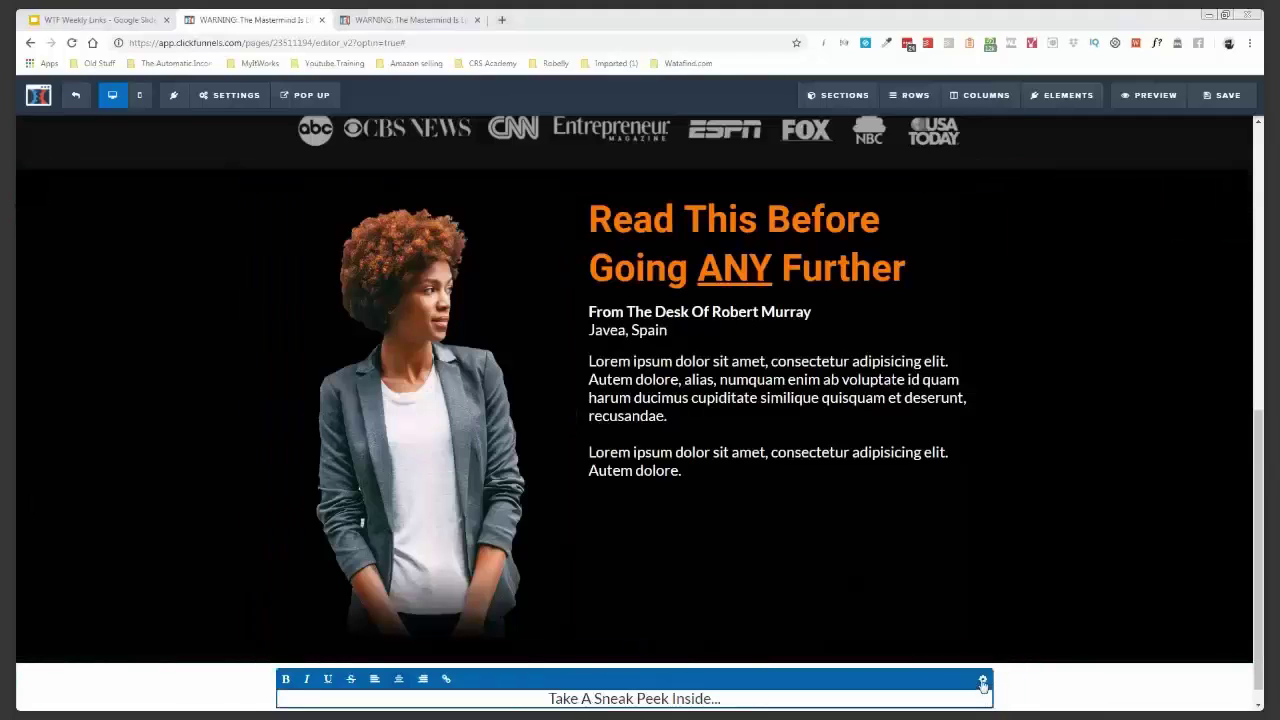
# - Set the sub-headline font to Montserrat and its top margin to 25
pyautogui.click(1080, 400)
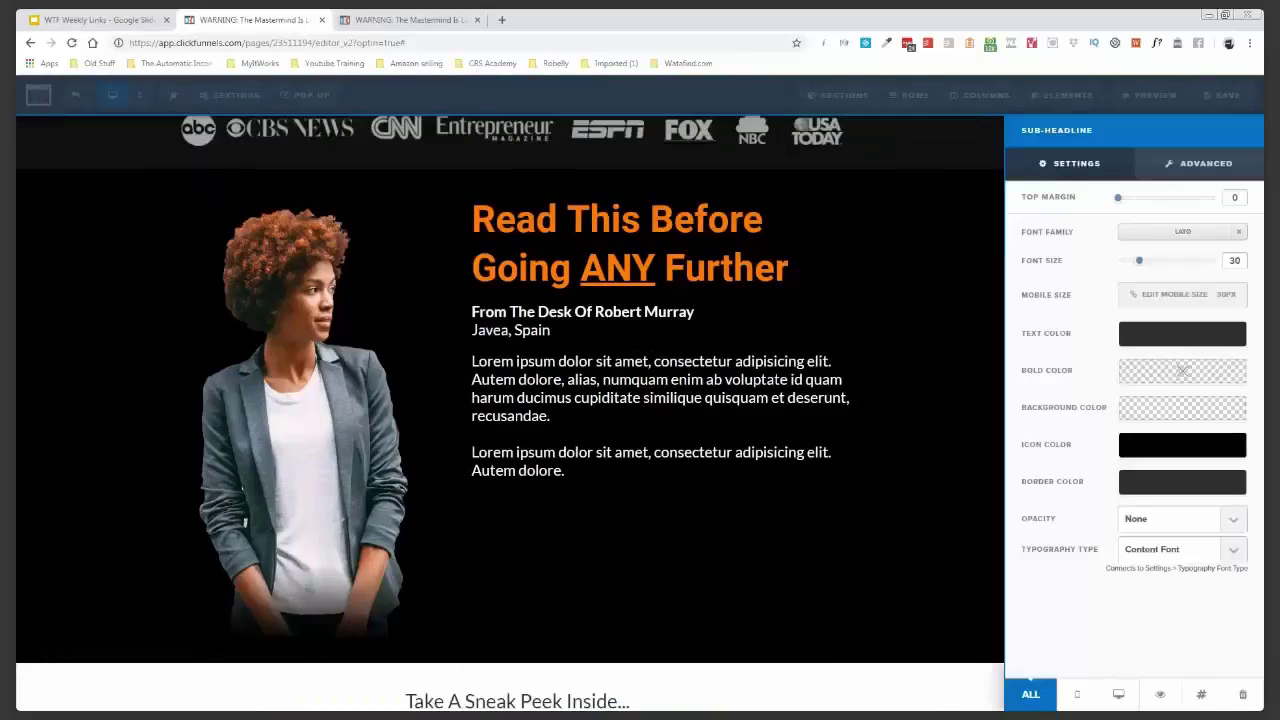
pyautogui.click(1146, 236)
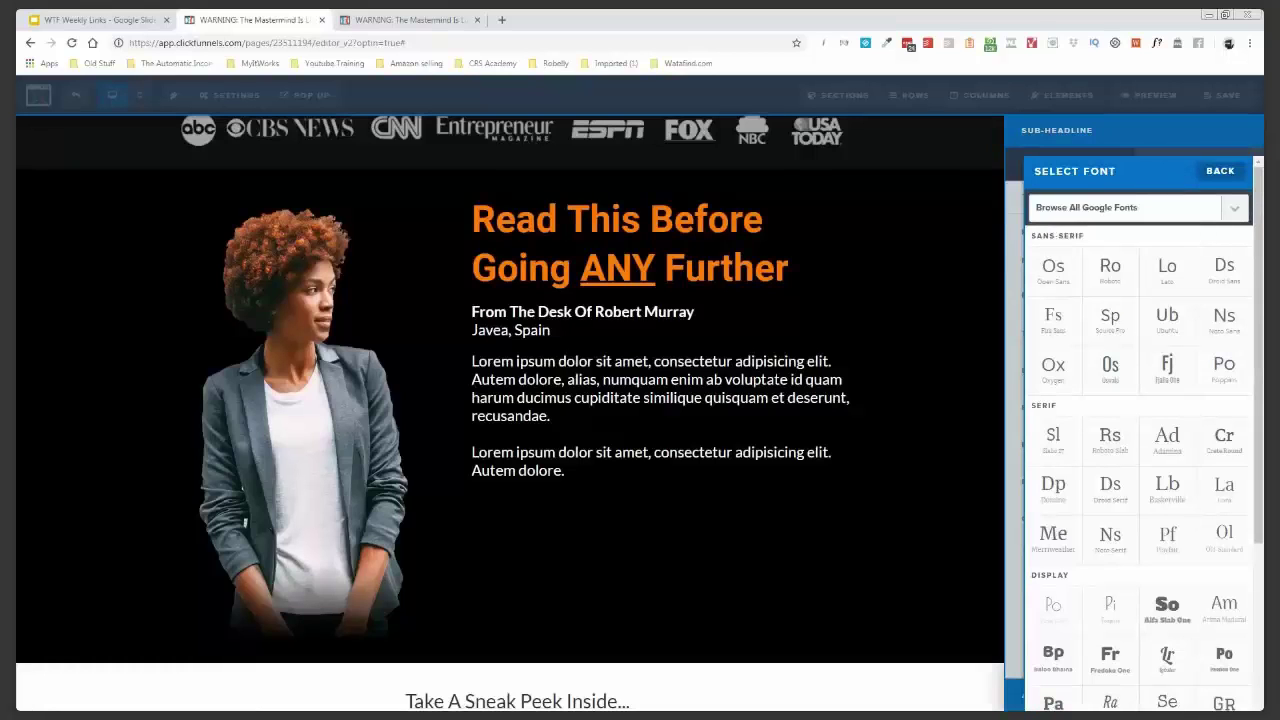
pyautogui.click(1078, 365)
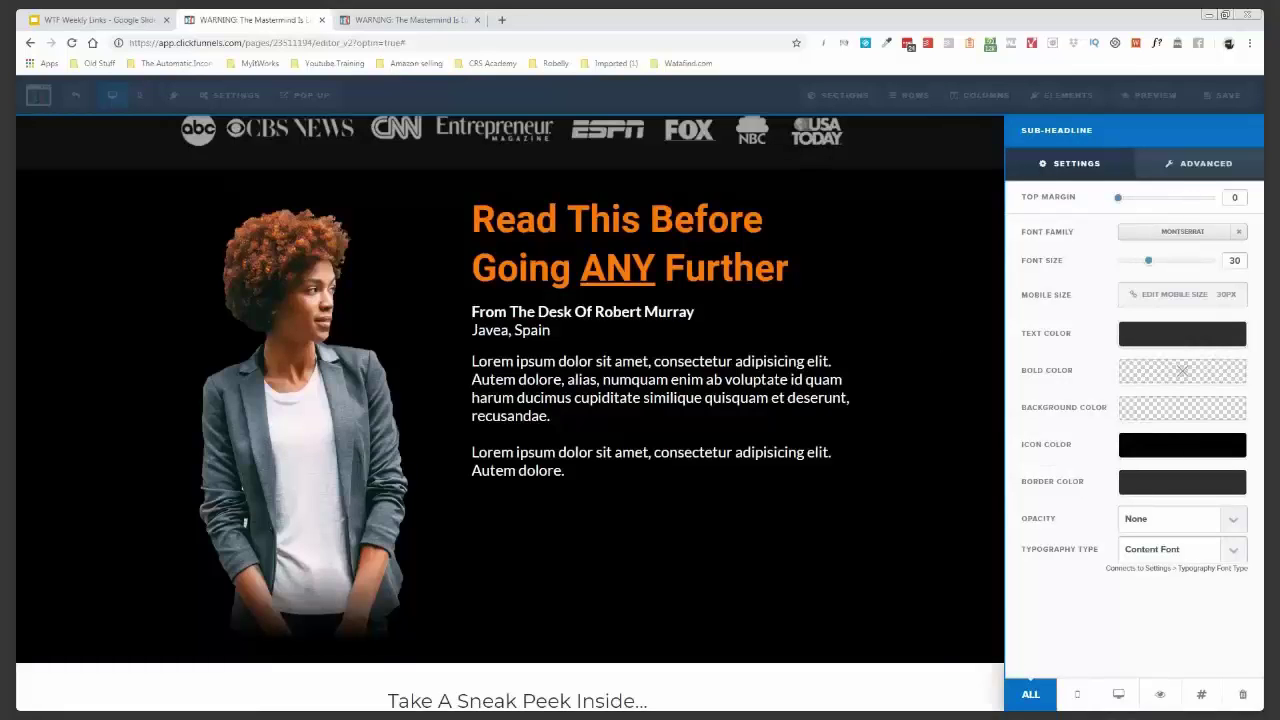
pyautogui.doubleClick(1235, 197)
pyautogui.write('25')
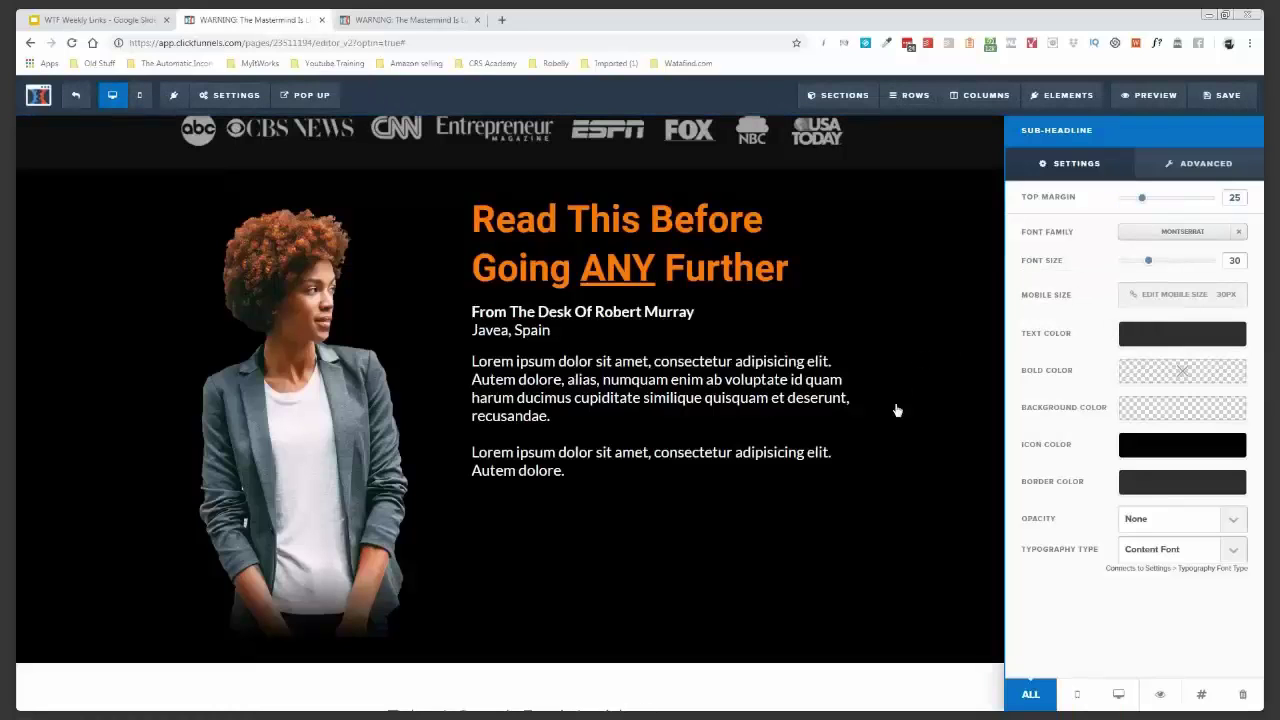
pyautogui.click(897, 410)
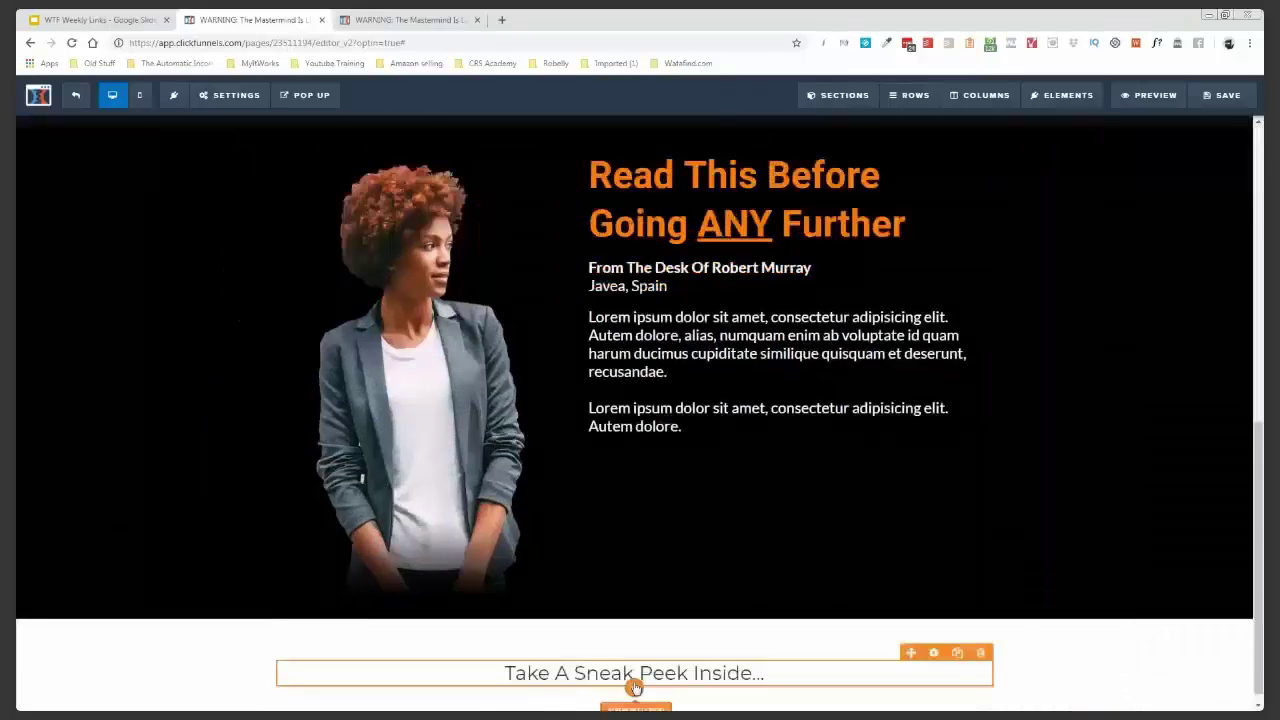
# - Insert a 'THE MASTERMIND' headline below the sneak-peek line, set in Oswald
pyautogui.click(636, 707)
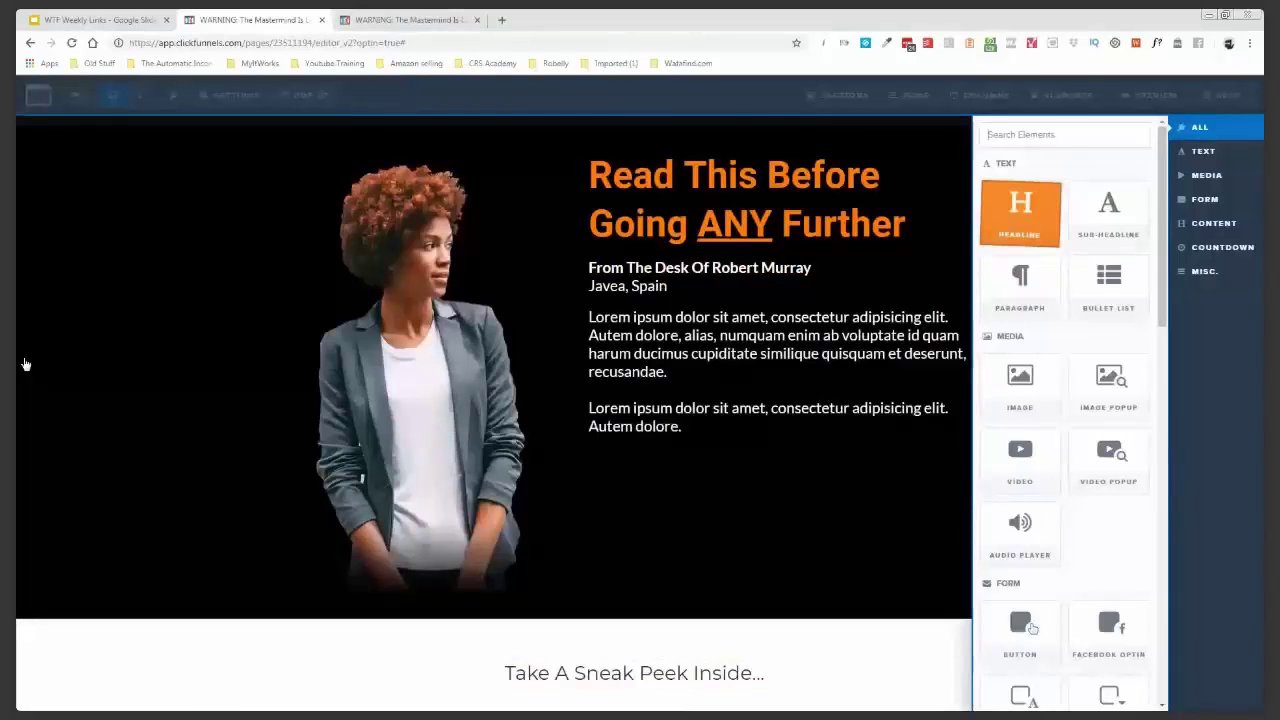
pyautogui.click(26, 365)
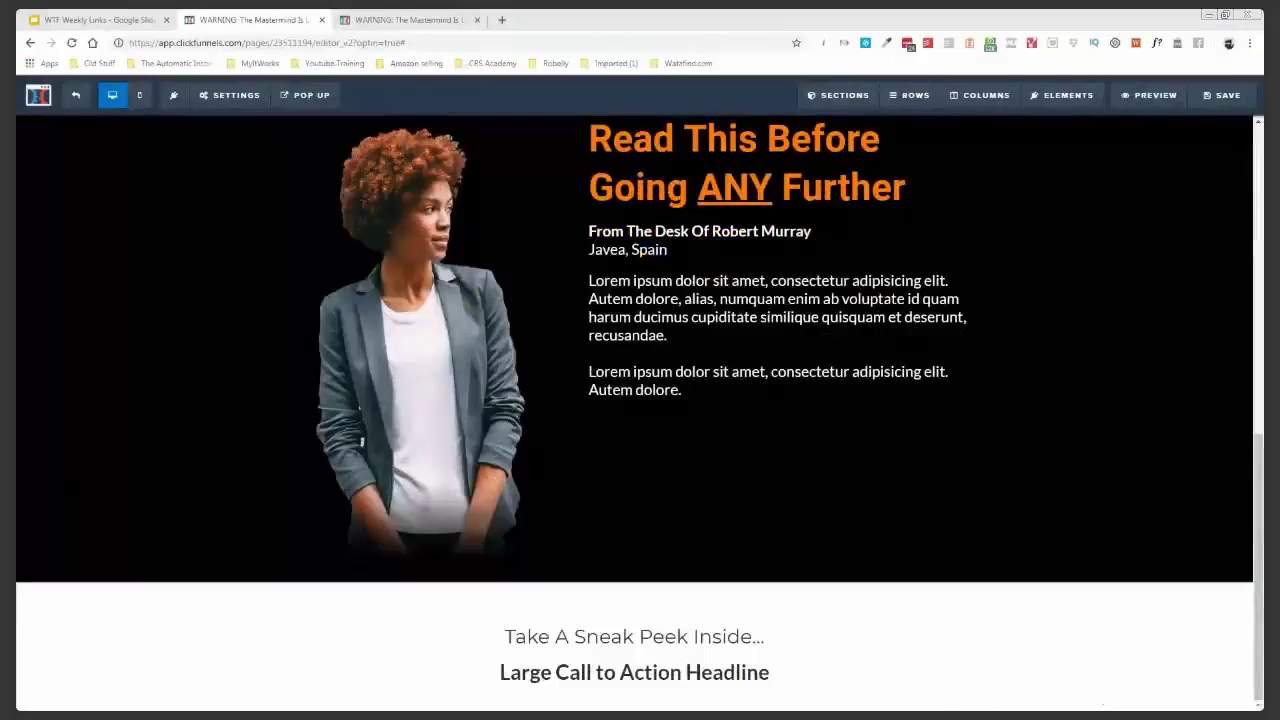
pyautogui.click(706, 677)
pyautogui.hotkey('ctrl', 'a')
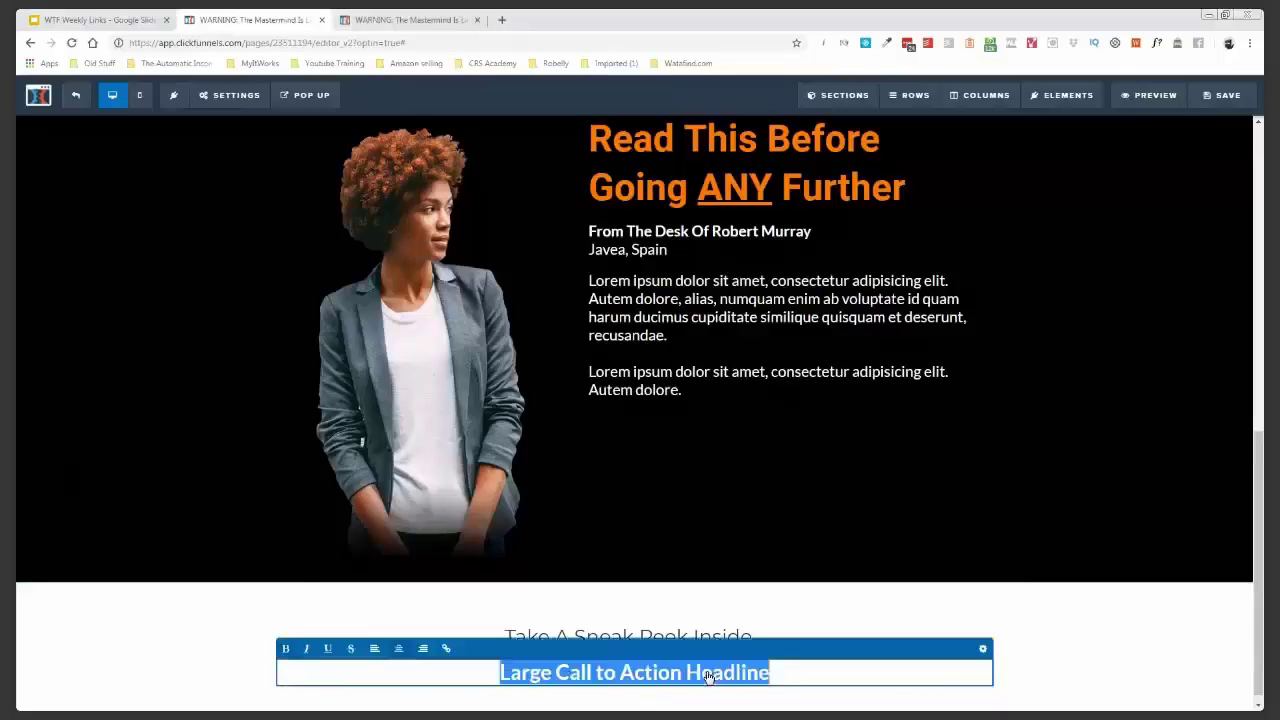
pyautogui.write('THE MASTERMIND')
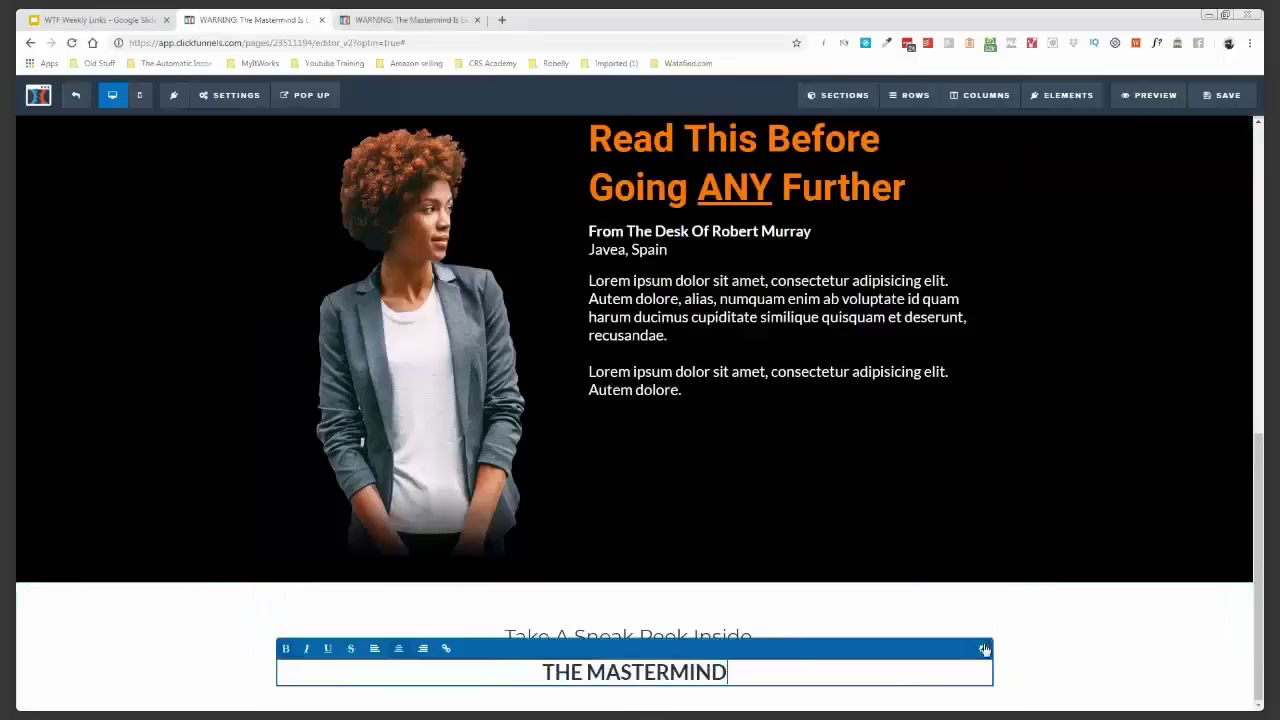
pyautogui.click(1178, 390)
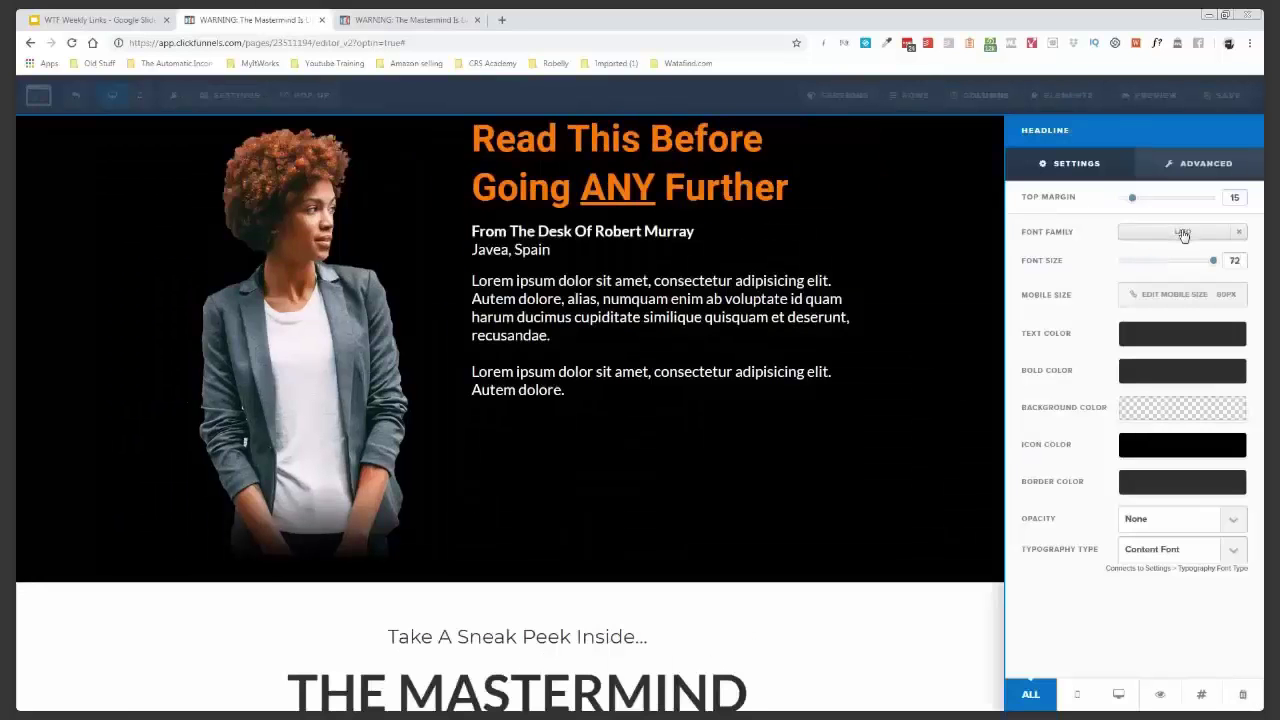
pyautogui.click(1182, 233)
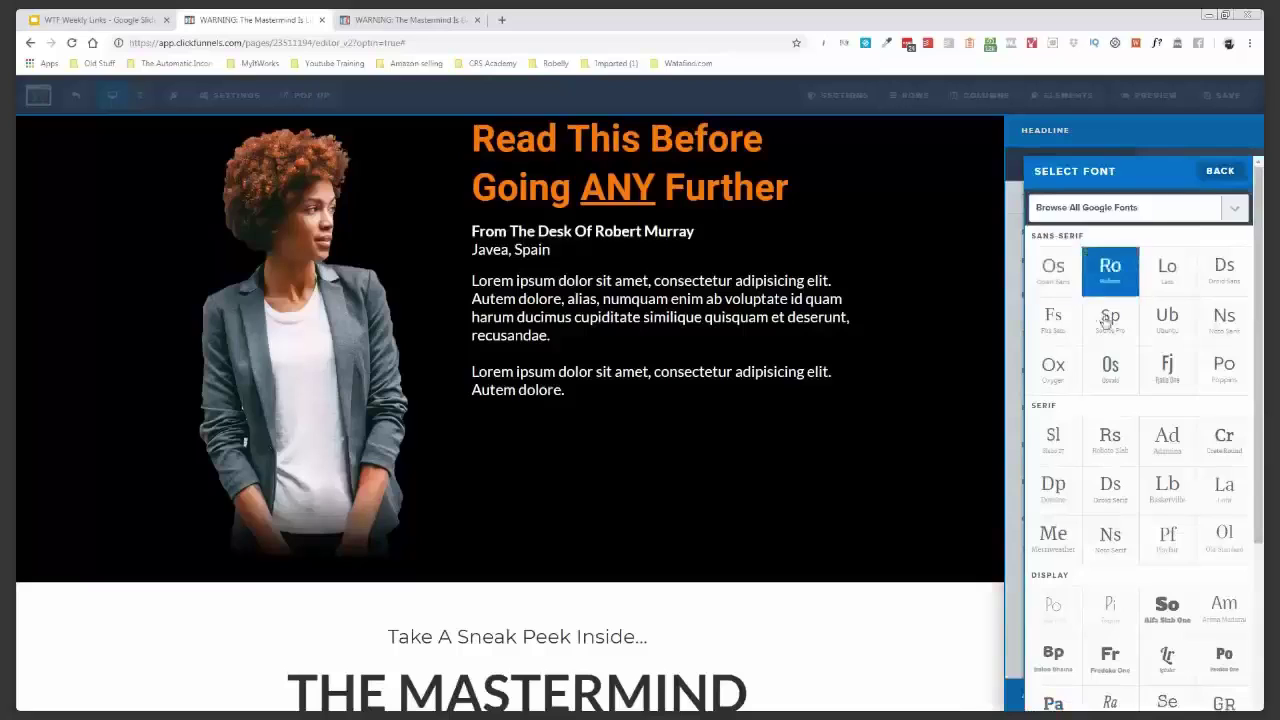
pyautogui.click(1112, 368)
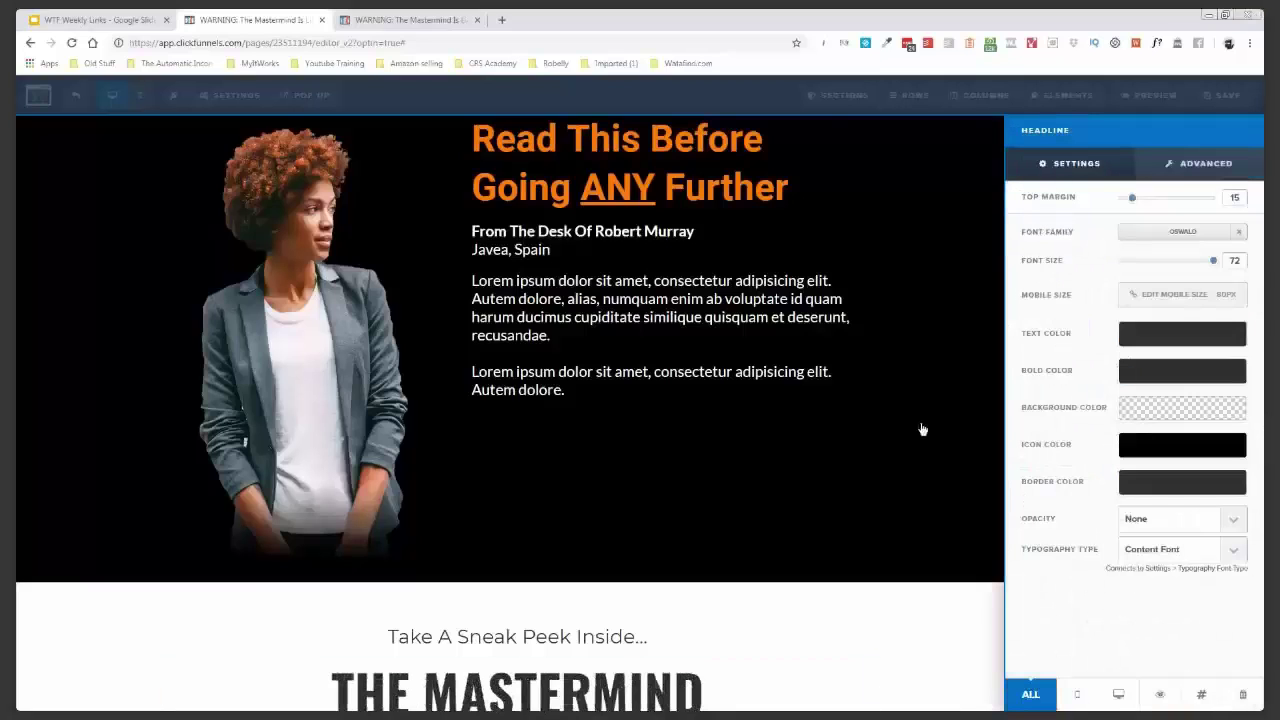
pyautogui.click(940, 511)
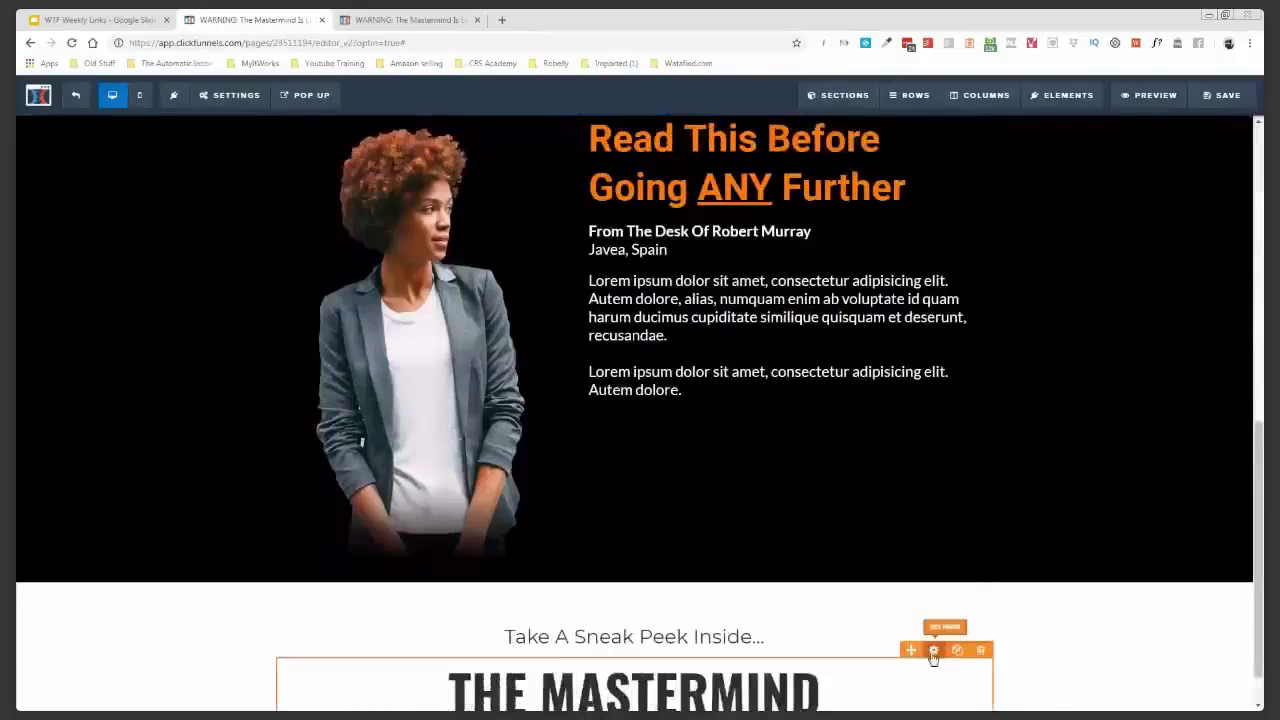
# - Insert a video under THE MASTERMIND headline and set its width to 3/4
pyautogui.click(933, 651)
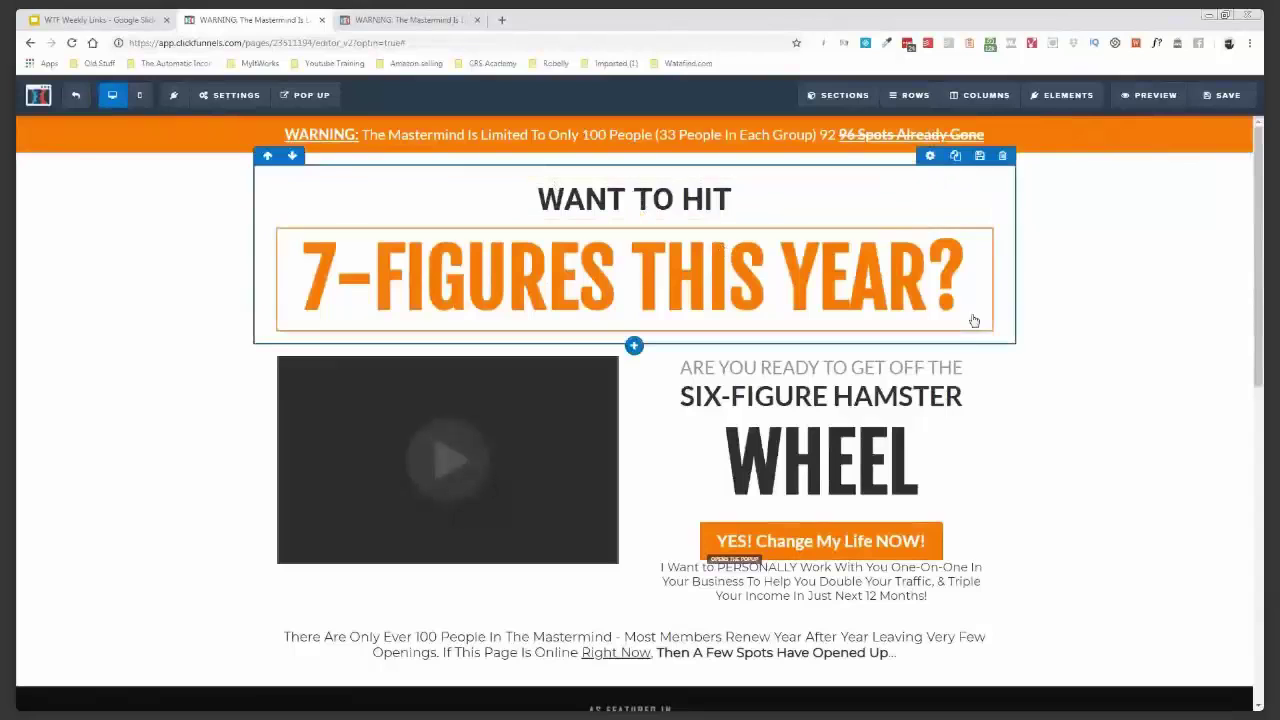
pyautogui.scroll(-3, 975, 340)
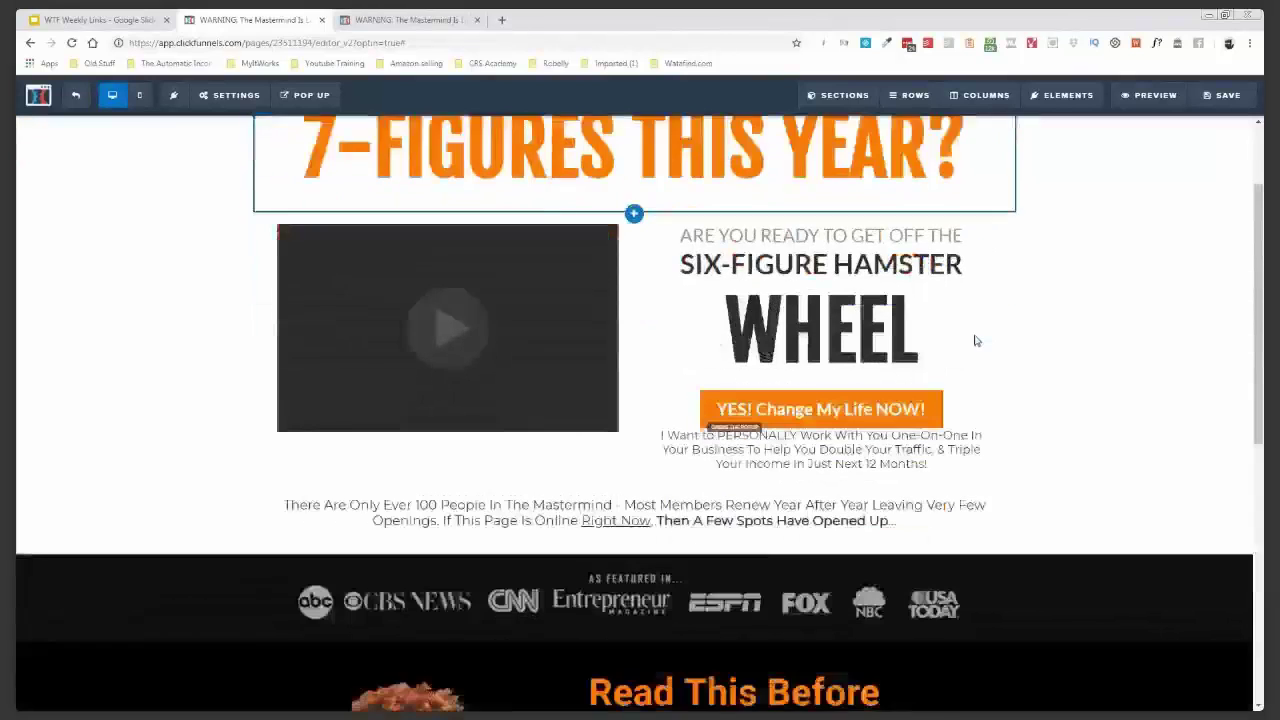
pyautogui.scroll(-3, 1039, 446)
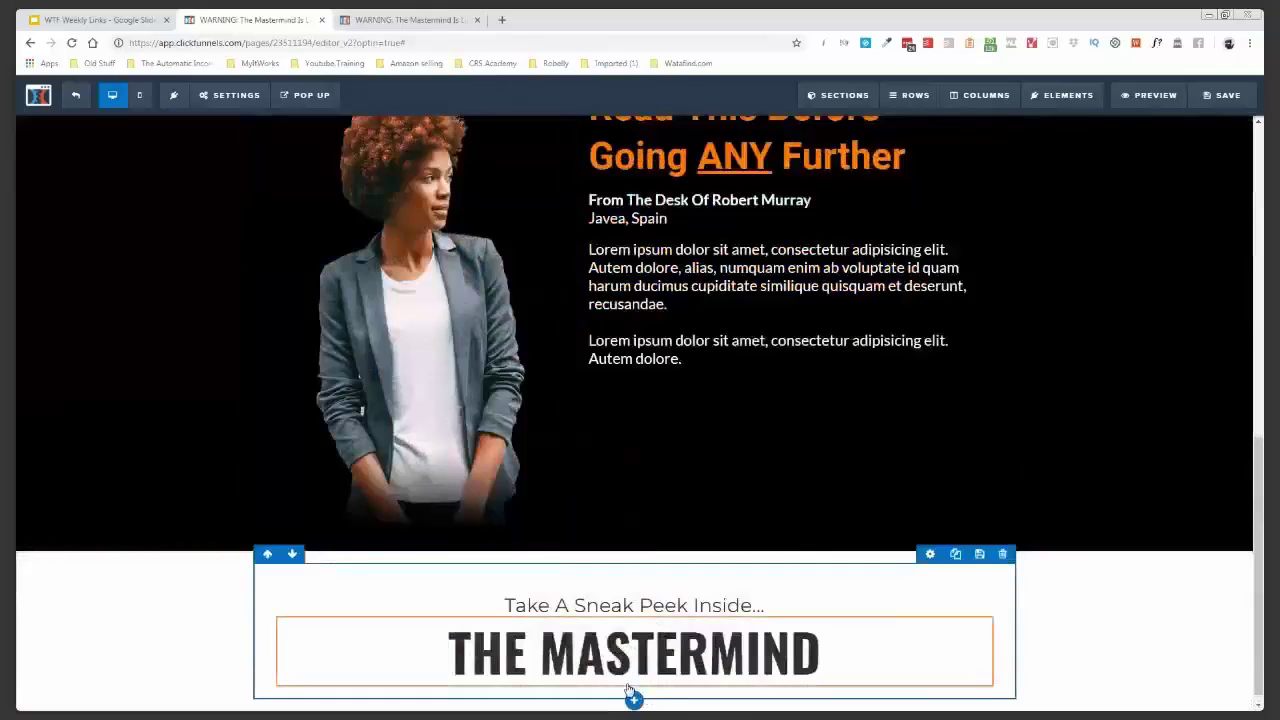
pyautogui.click(634, 688)
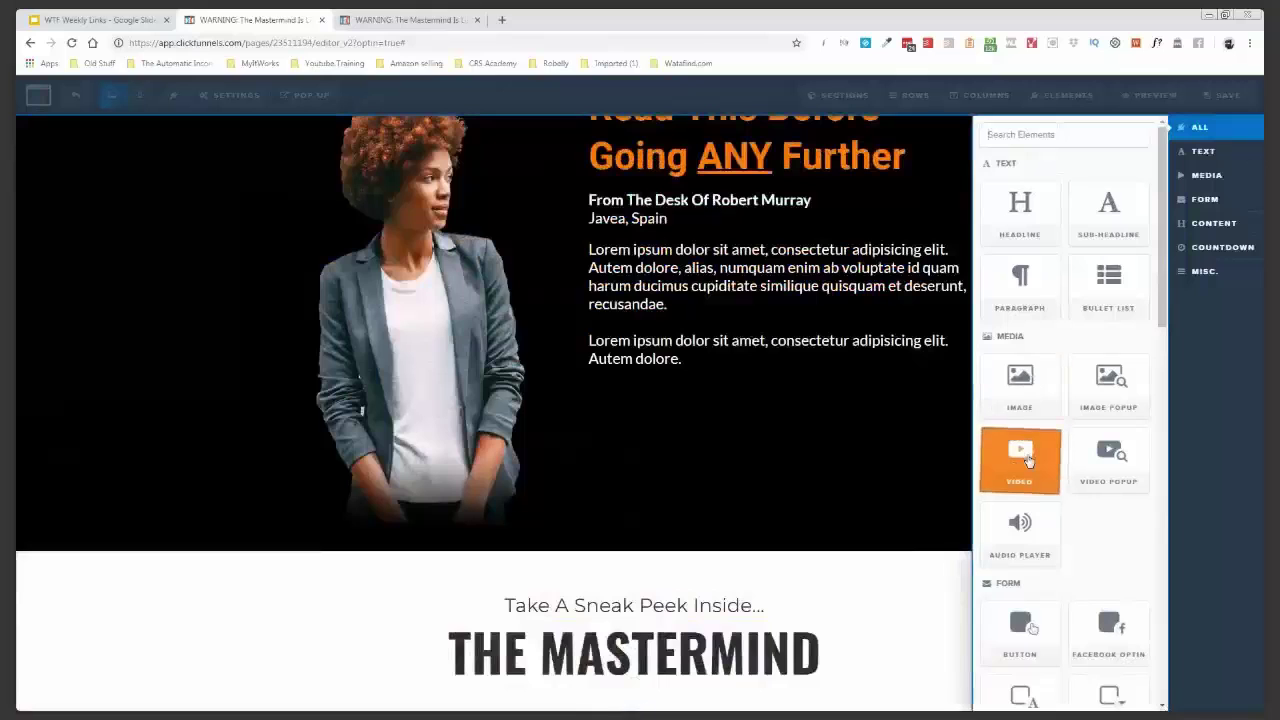
pyautogui.click(39, 476)
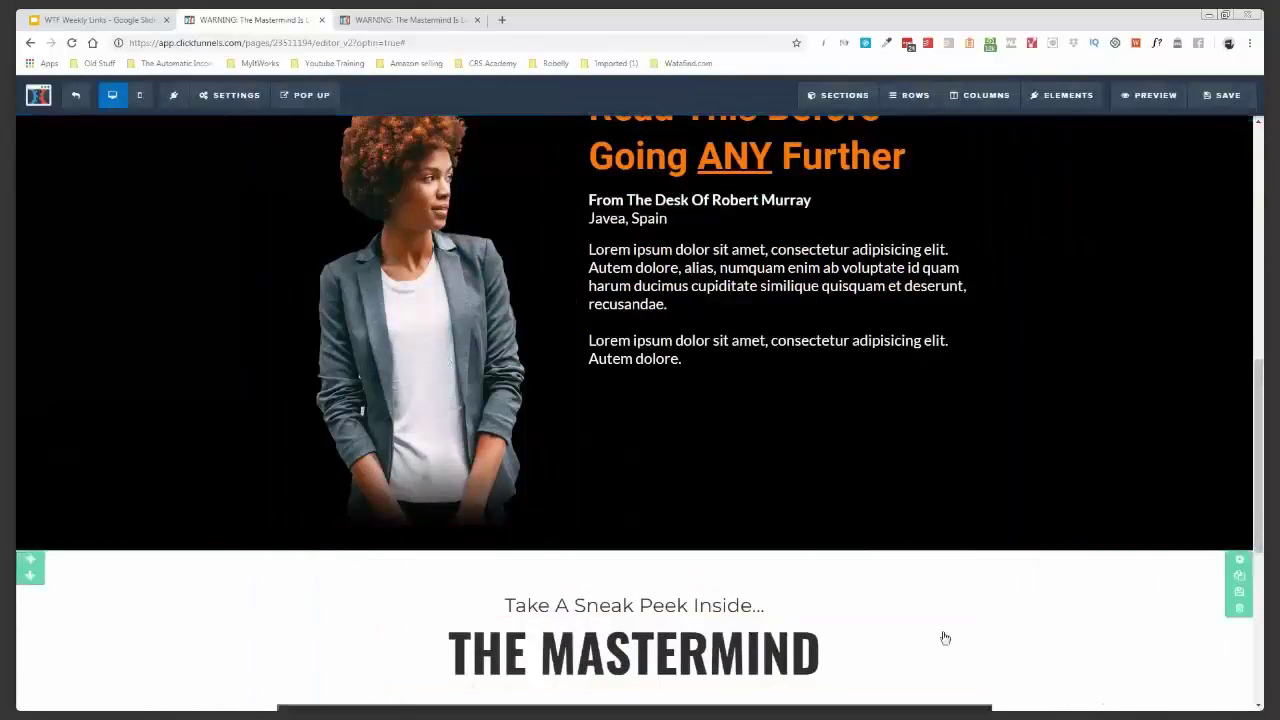
pyautogui.scroll(-3, 685, 566)
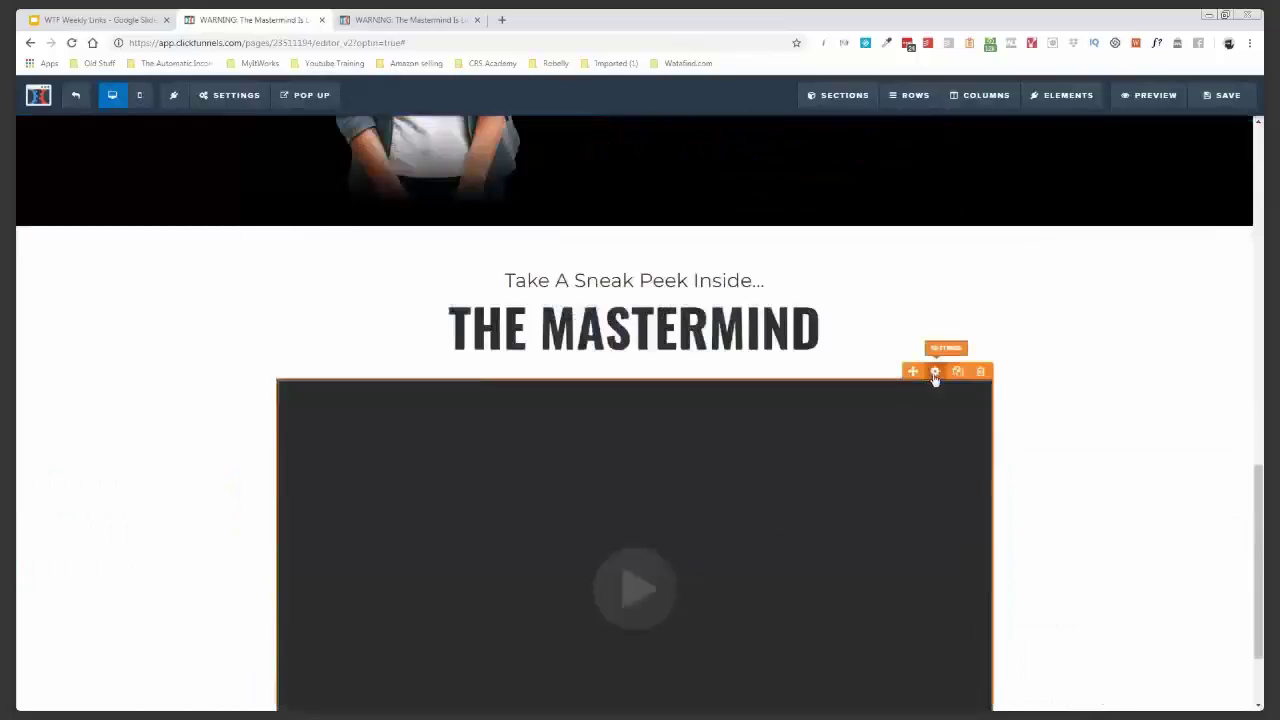
pyautogui.click(935, 373)
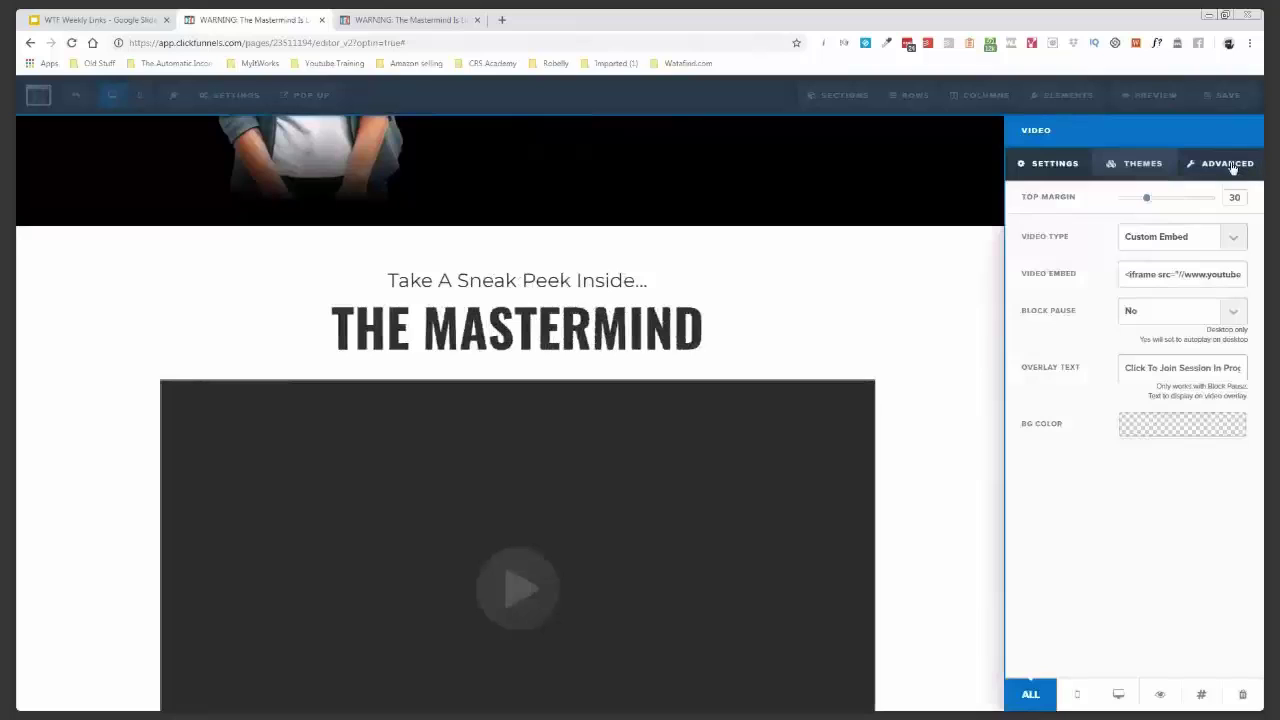
pyautogui.click(1233, 166)
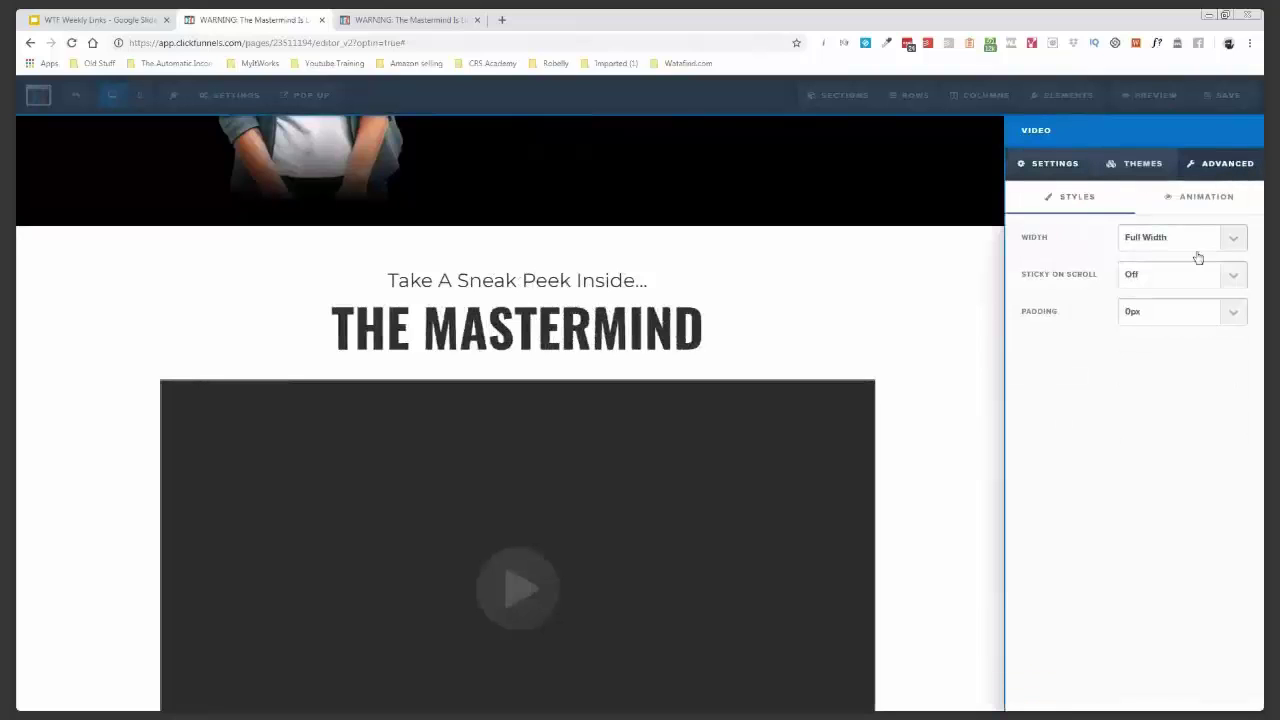
pyautogui.click(1190, 282)
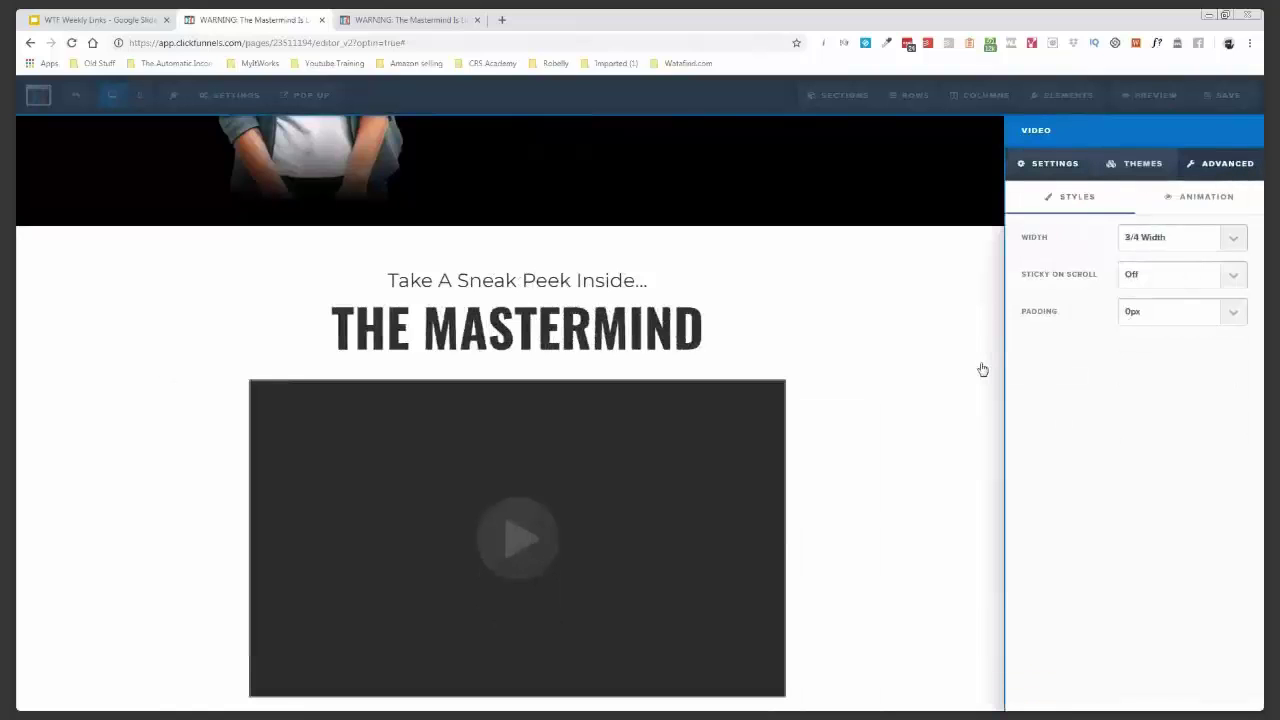
pyautogui.click(983, 370)
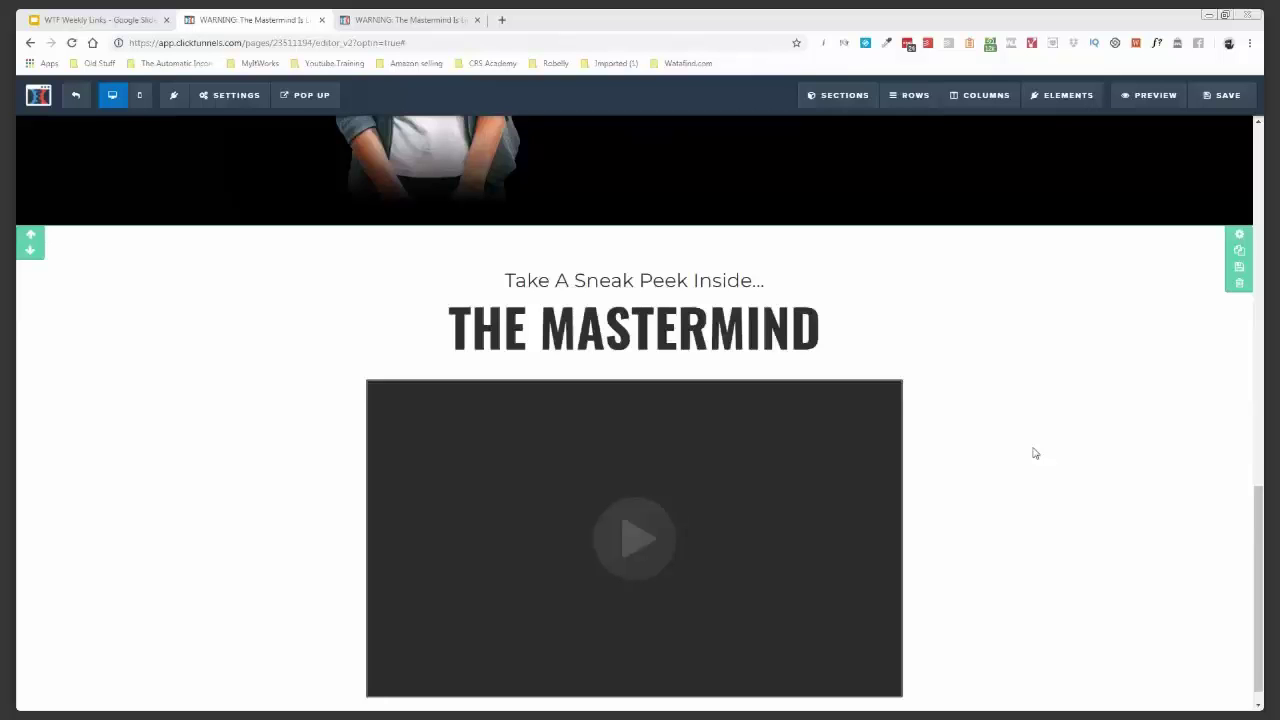
# - Scroll down to the YES! Change My Life NOW! button below the Mastermind video
pyautogui.scroll(15, 1035, 453)
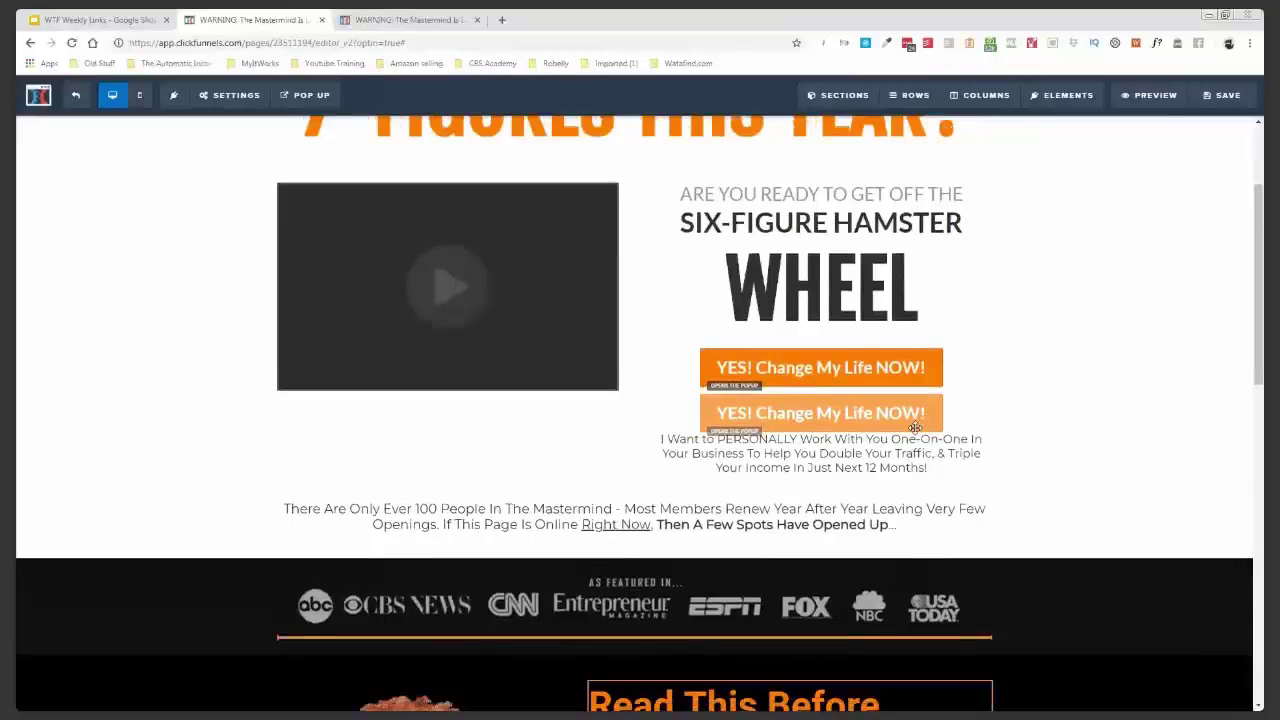
pyautogui.scroll(-1, 914, 427)
pyautogui.scroll(-1, 914, 427)
pyautogui.scroll(-3, 640, 414)
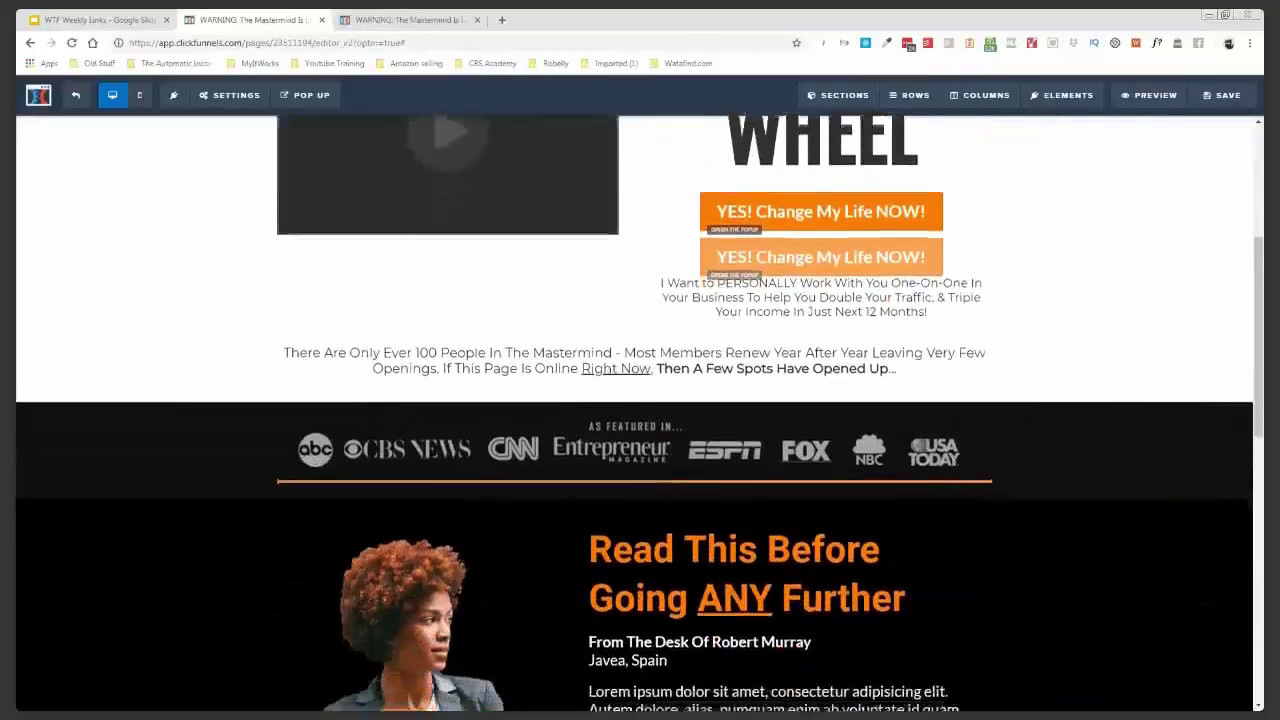
pyautogui.scroll(-3, 640, 414)
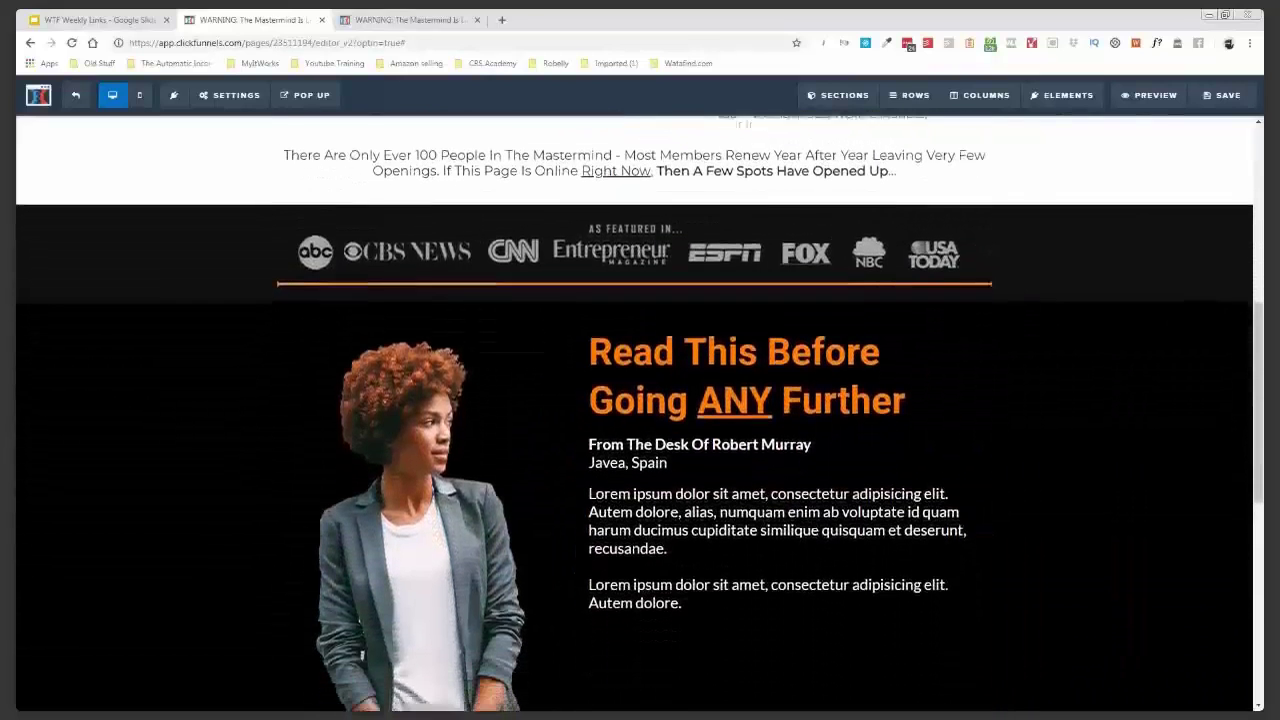
pyautogui.scroll(-3, 640, 414)
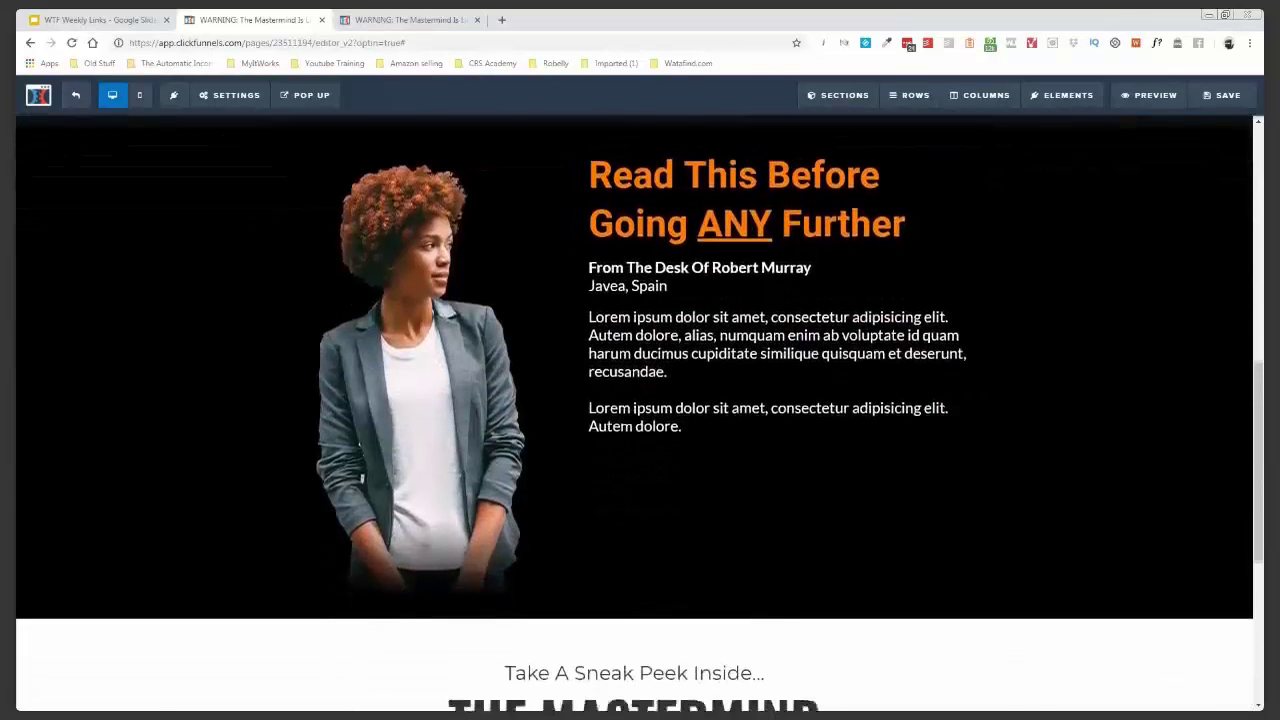
pyautogui.scroll(-2, 640, 414)
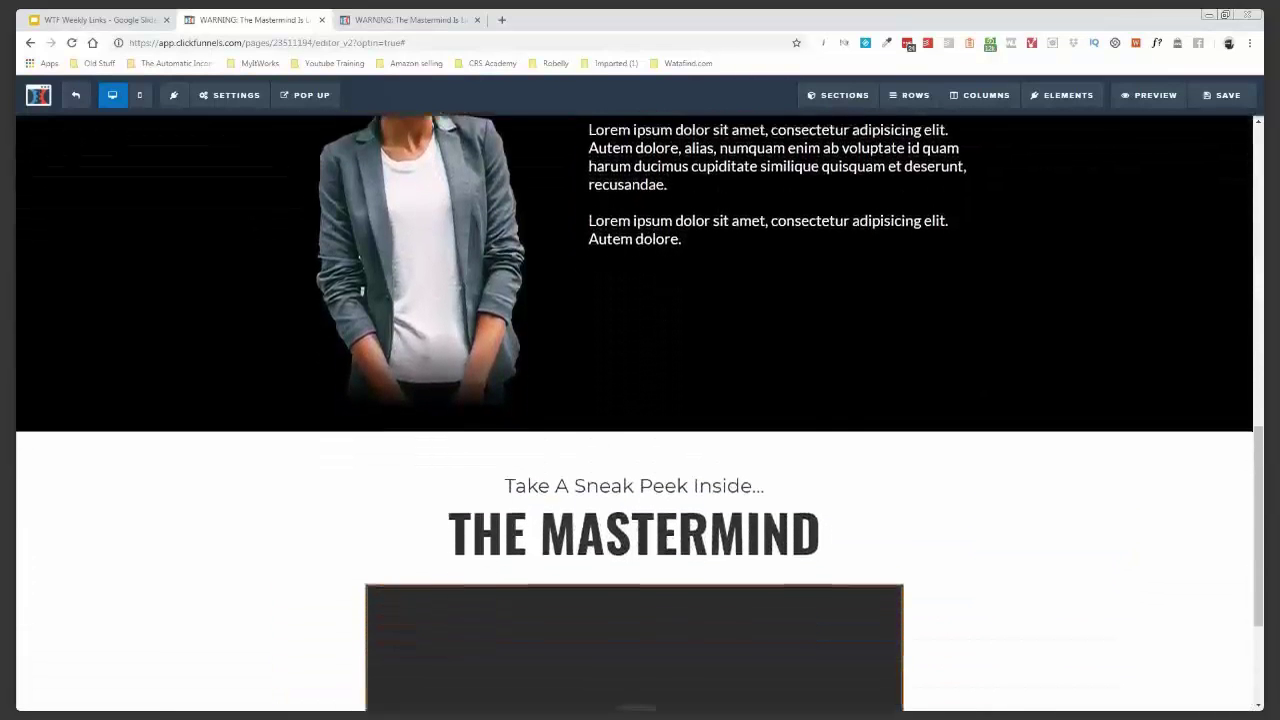
pyautogui.scroll(-2, 640, 414)
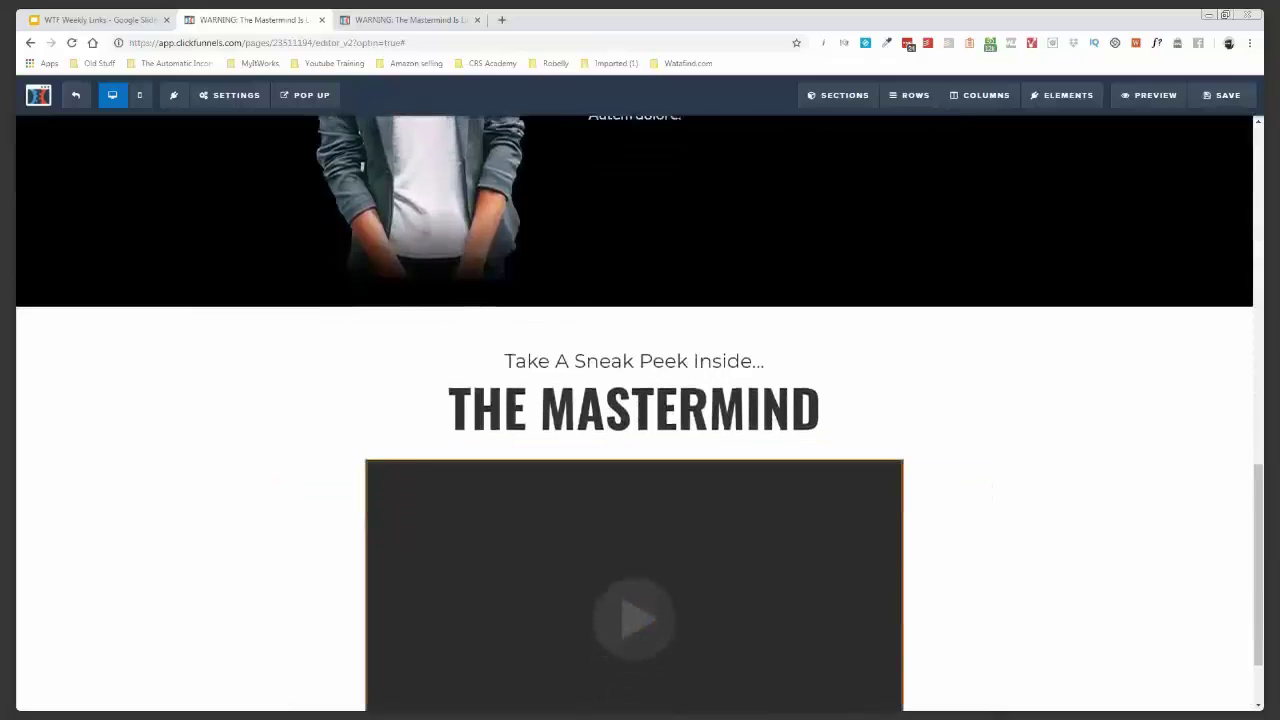
pyautogui.scroll(-1, 640, 414)
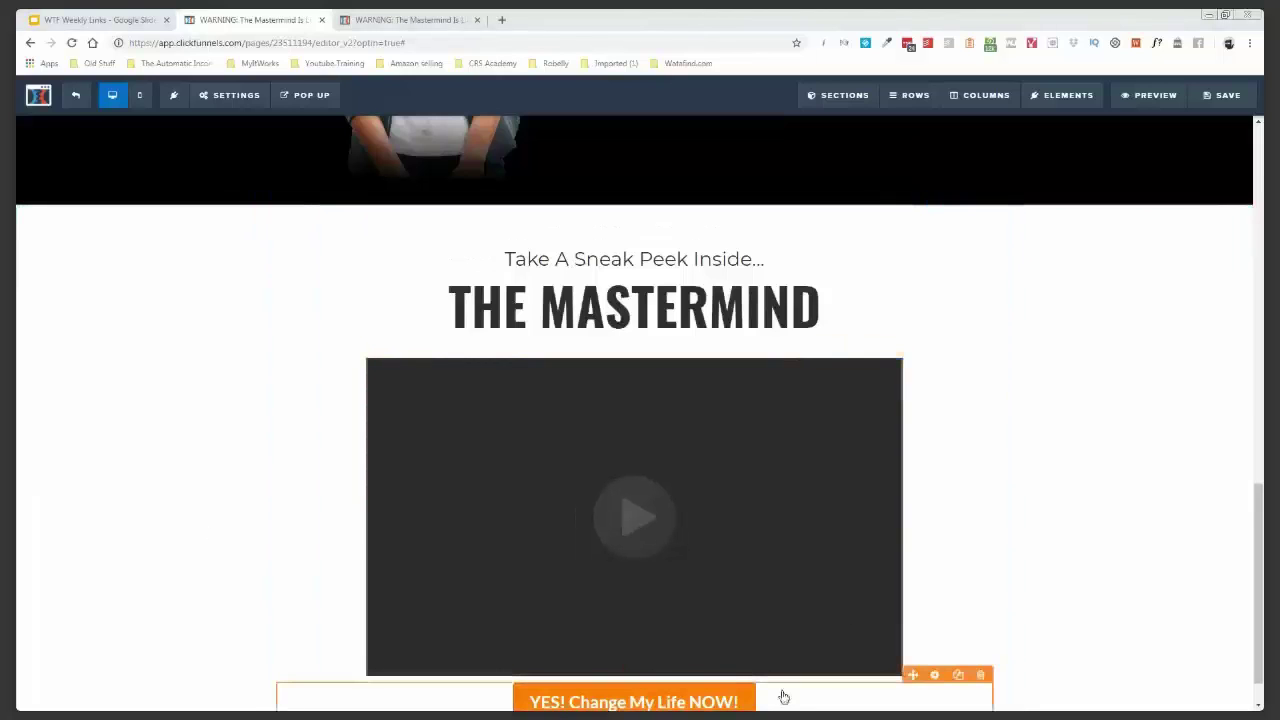
# - Give the button under the video a top margin of 25 and font size 50
pyautogui.click(935, 676)
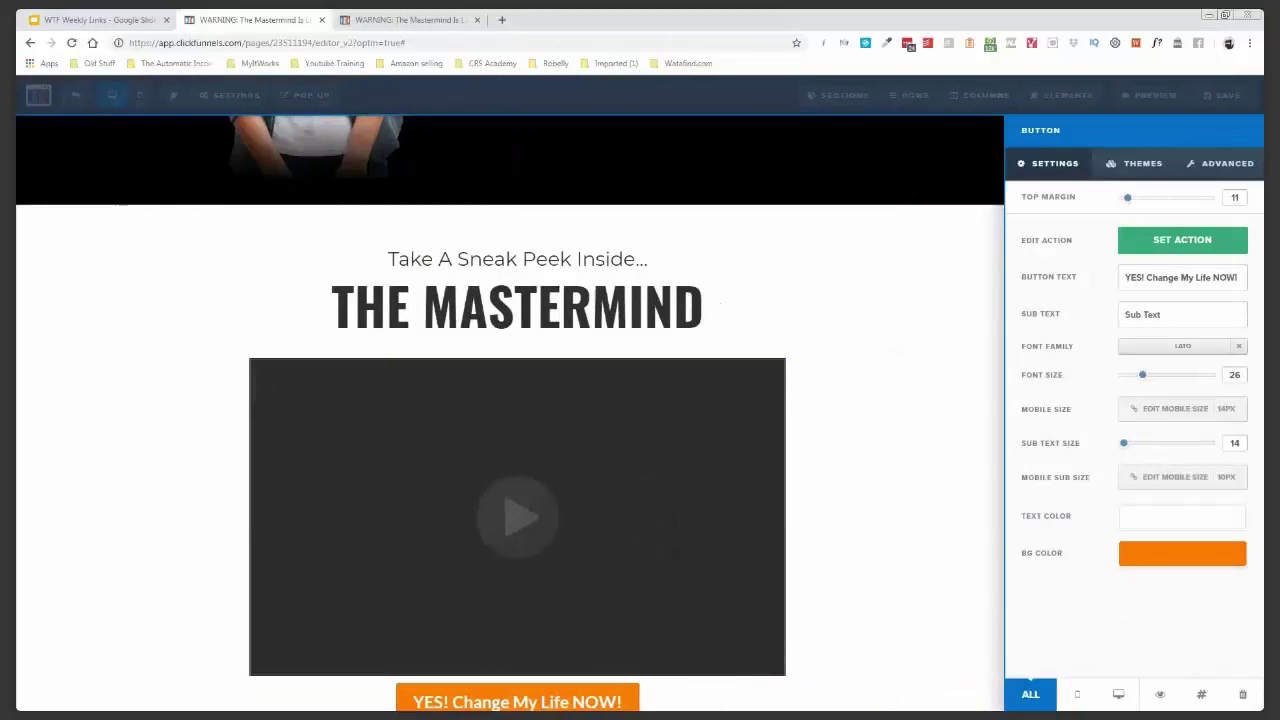
pyautogui.moveTo(1127, 198); pyautogui.dragTo(1130, 200)
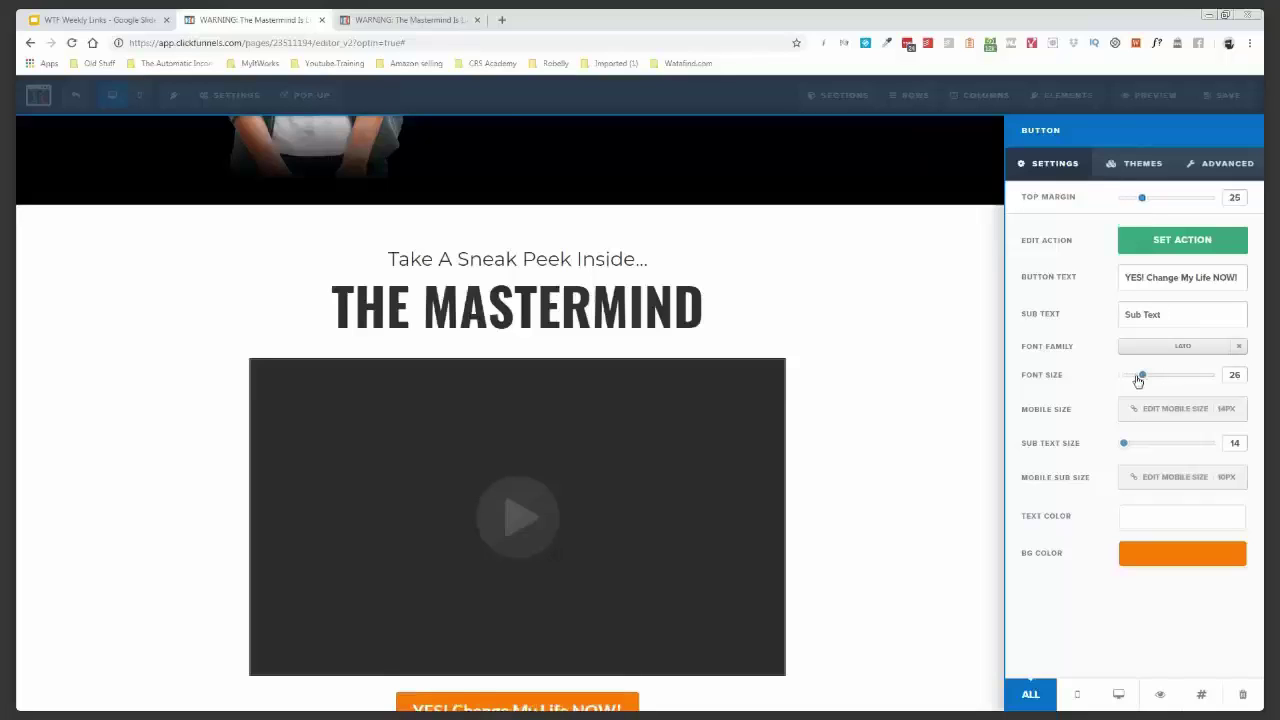
pyautogui.press('Right')
pyautogui.press('Right')
pyautogui.press('Right')
pyautogui.press('Right')
pyautogui.press('Right')
pyautogui.press('Right')
pyautogui.press('Right')
pyautogui.press('Right')
pyautogui.press('Right')
pyautogui.press('Right')
pyautogui.press('Right')
pyautogui.press('Right')
pyautogui.press('Right')
pyautogui.press('Right')
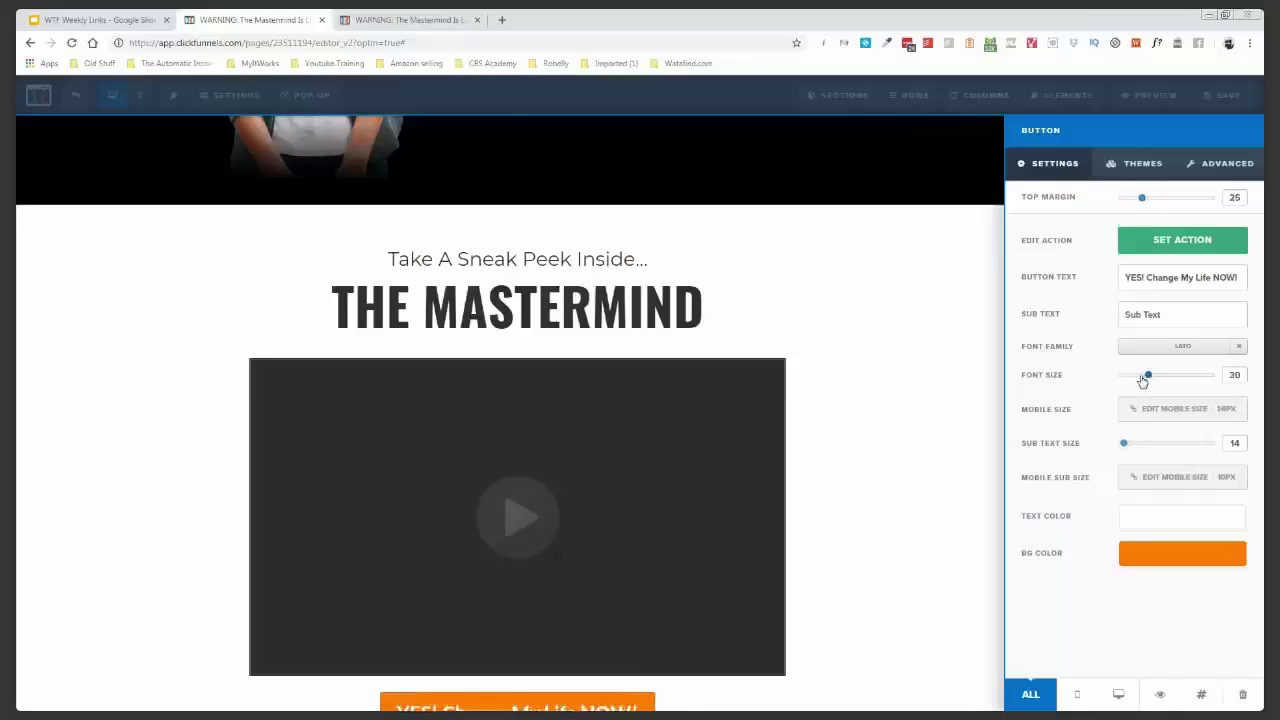
pyautogui.press('Right')
pyautogui.press('Right')
pyautogui.press('Right')
pyautogui.press('Right')
pyautogui.press('Right')
pyautogui.press('Right')
pyautogui.press('Right')
pyautogui.press('Right')
pyautogui.press('Right')
pyautogui.press('Right')
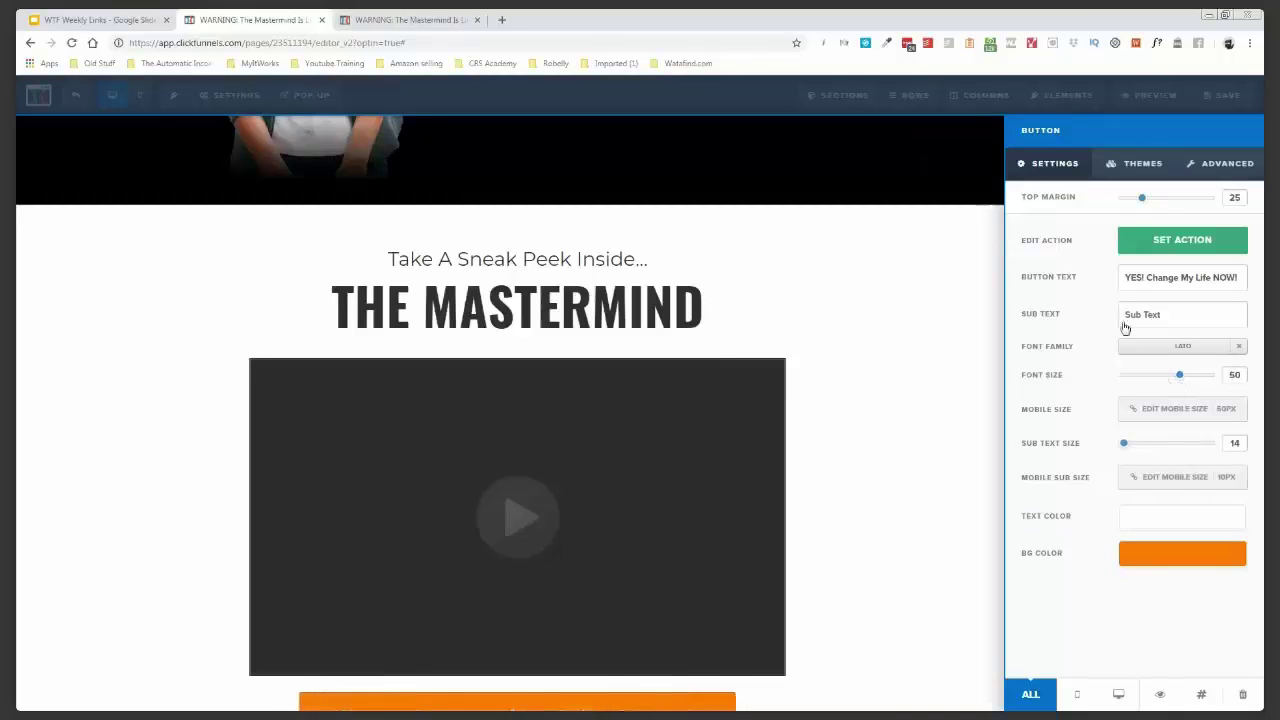
pyautogui.click(1167, 250)
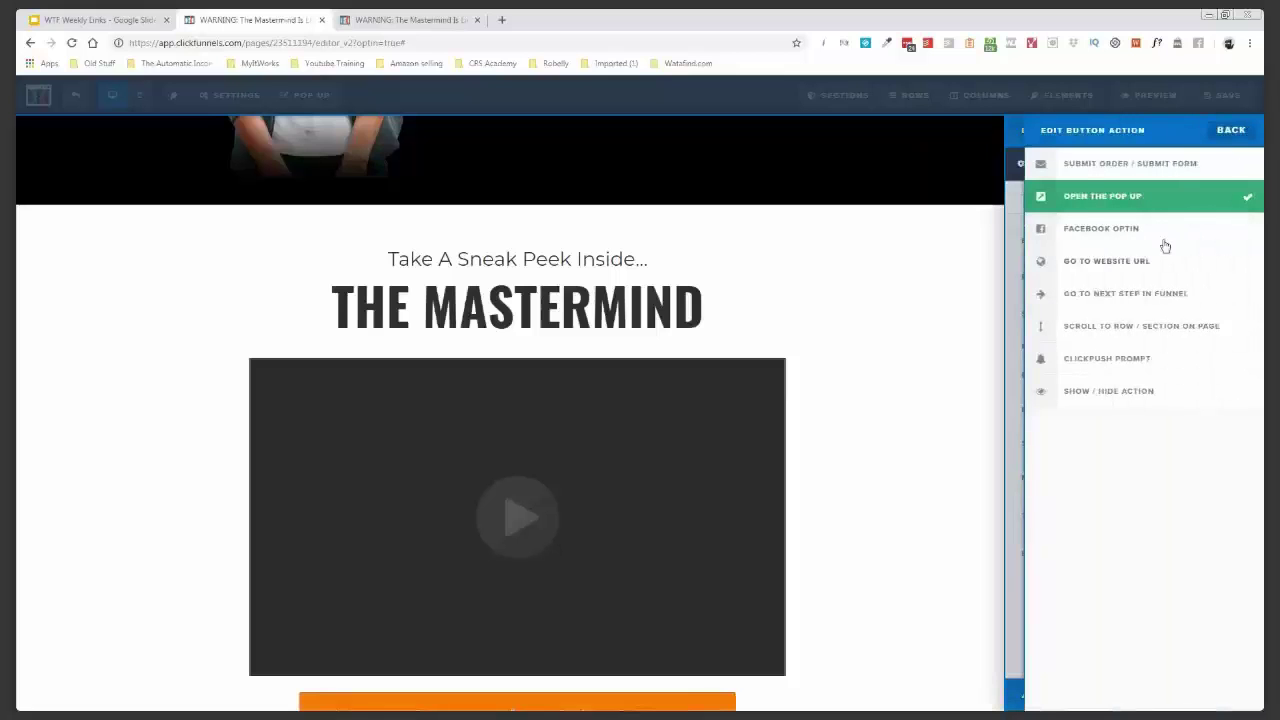
pyautogui.click(989, 302)
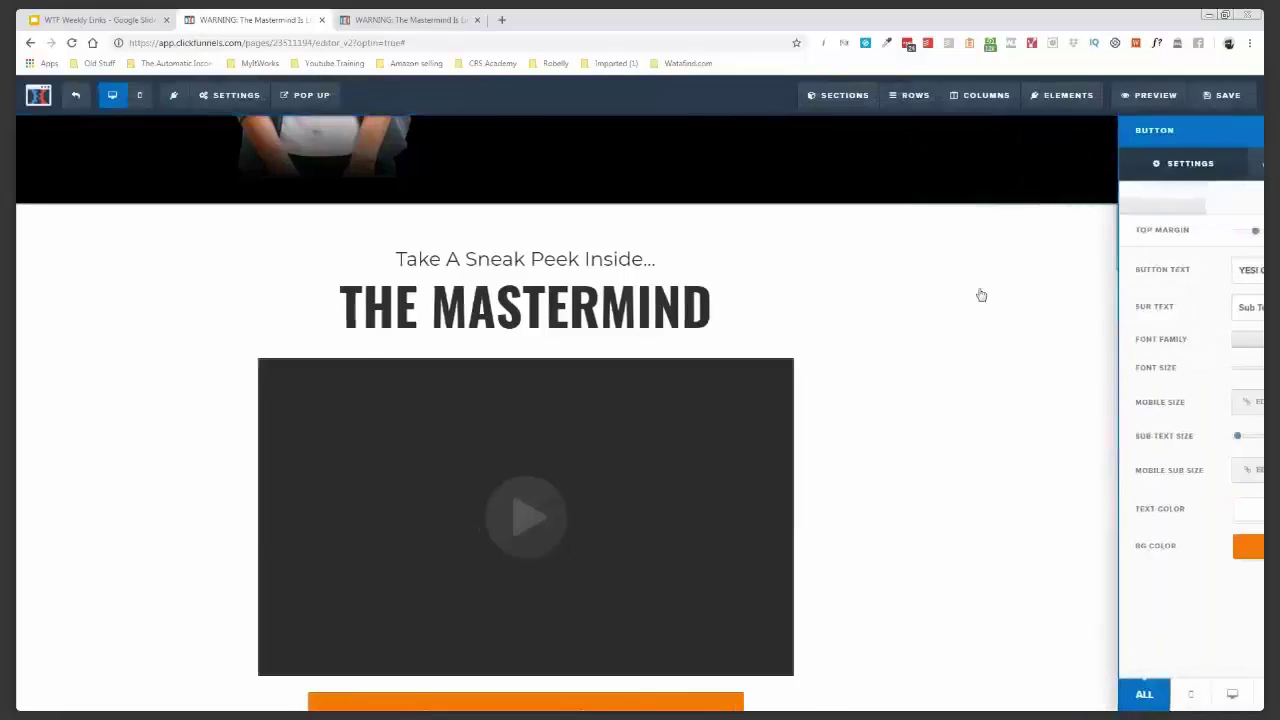
pyautogui.scroll(-1, 1070, 358)
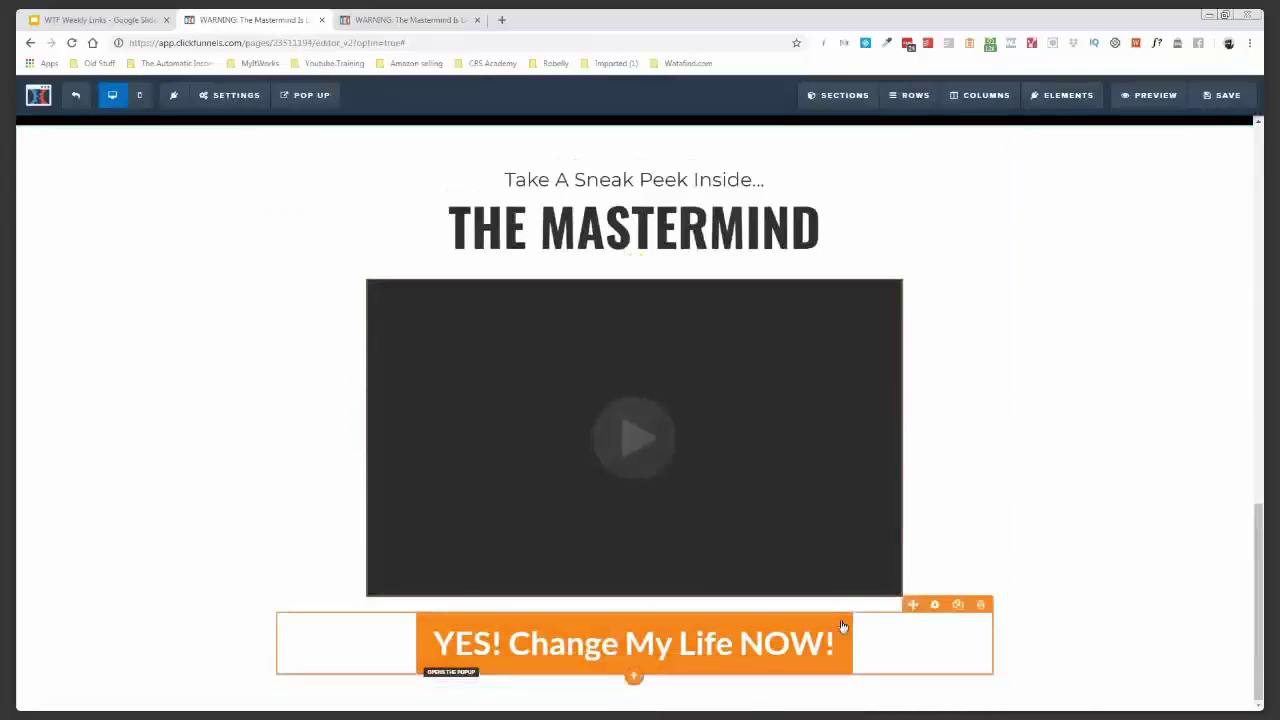
# - Add the FAST action takers subtext at a slightly larger size and save the page
pyautogui.click(936, 606)
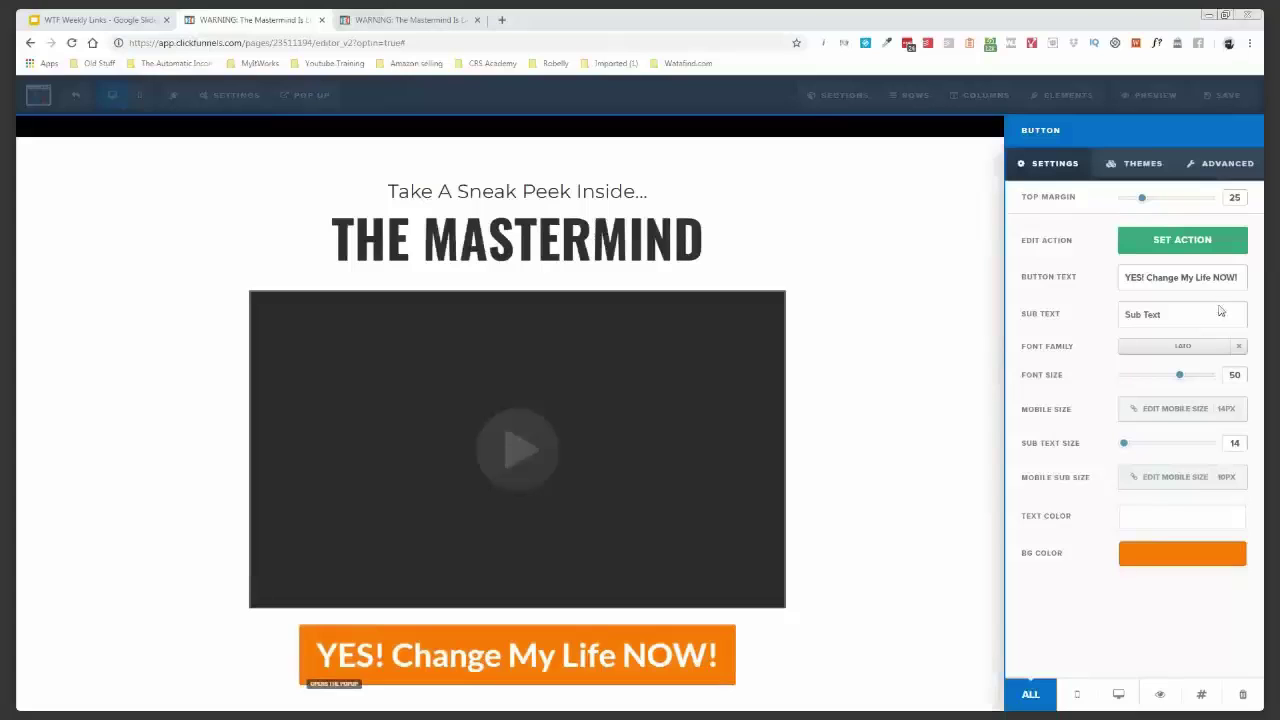
pyautogui.write("I'm looking for FAST action takers - This won't be open long...")
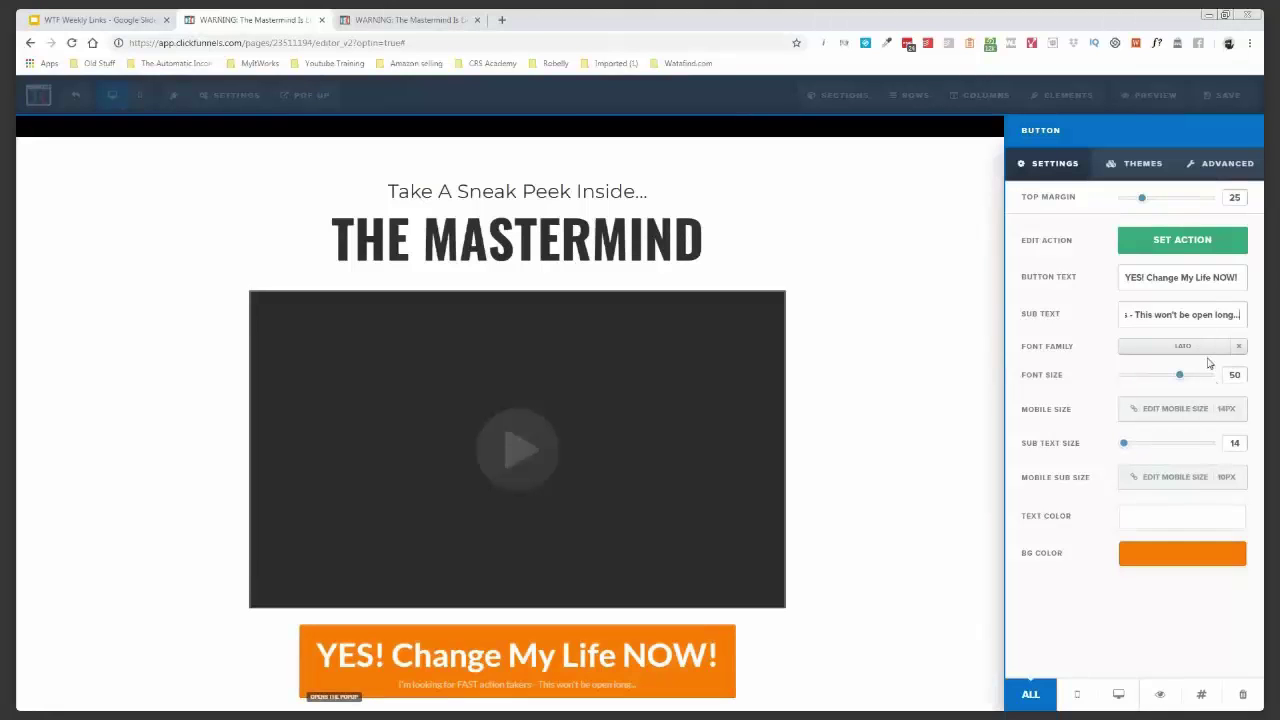
pyautogui.press('Home')
pyautogui.moveTo(1124, 443); pyautogui.dragTo(1140, 450)
pyautogui.click(770, 500)
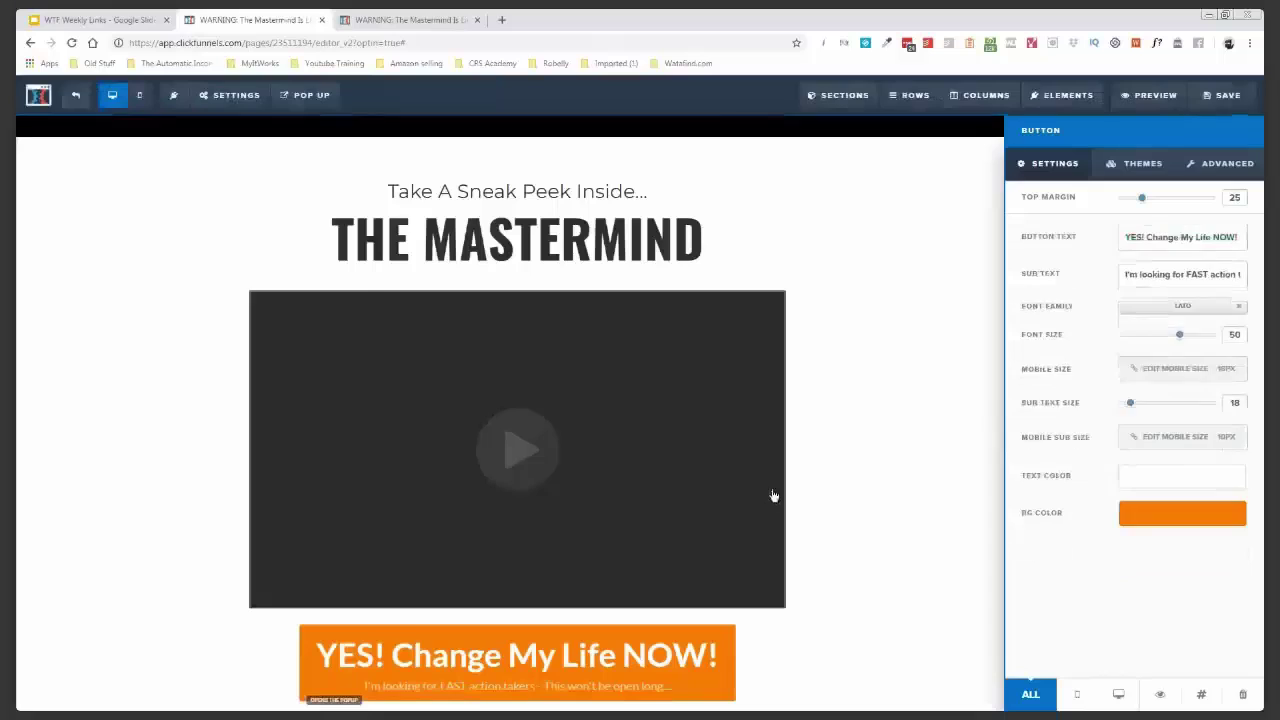
pyautogui.hotkey('ctrl', 's')
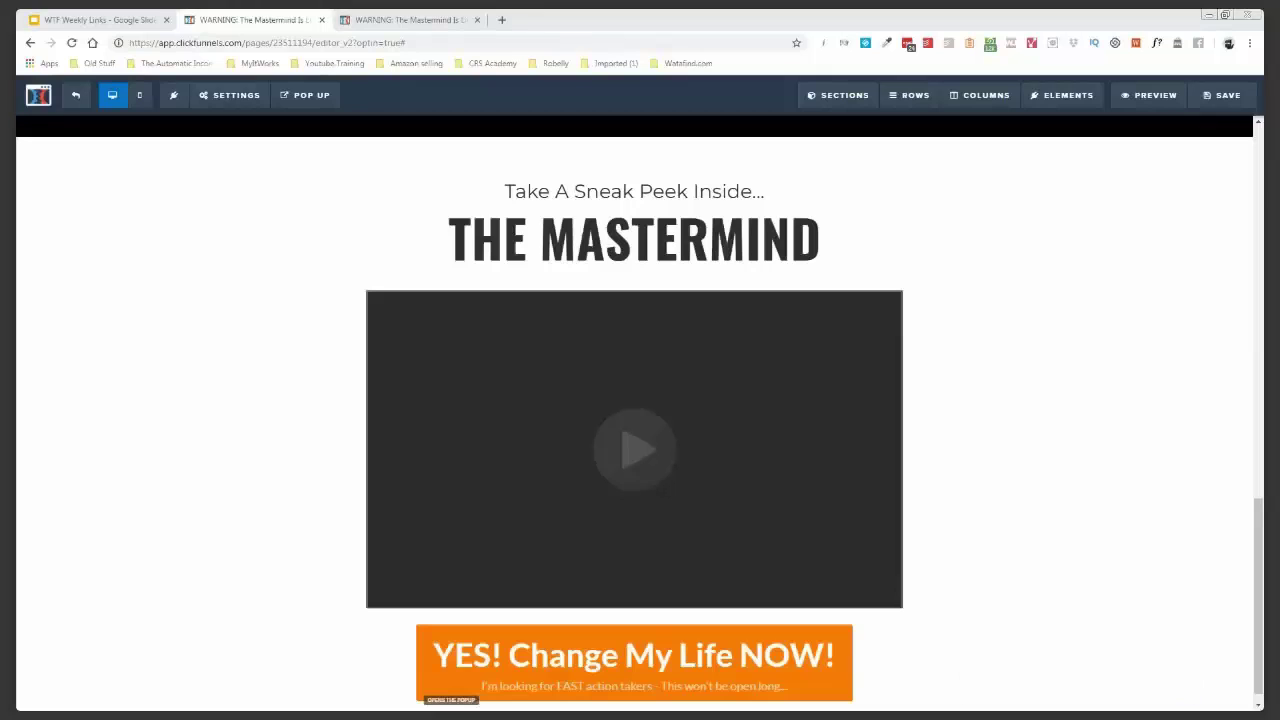
pyautogui.scroll(-1, 194, 466)
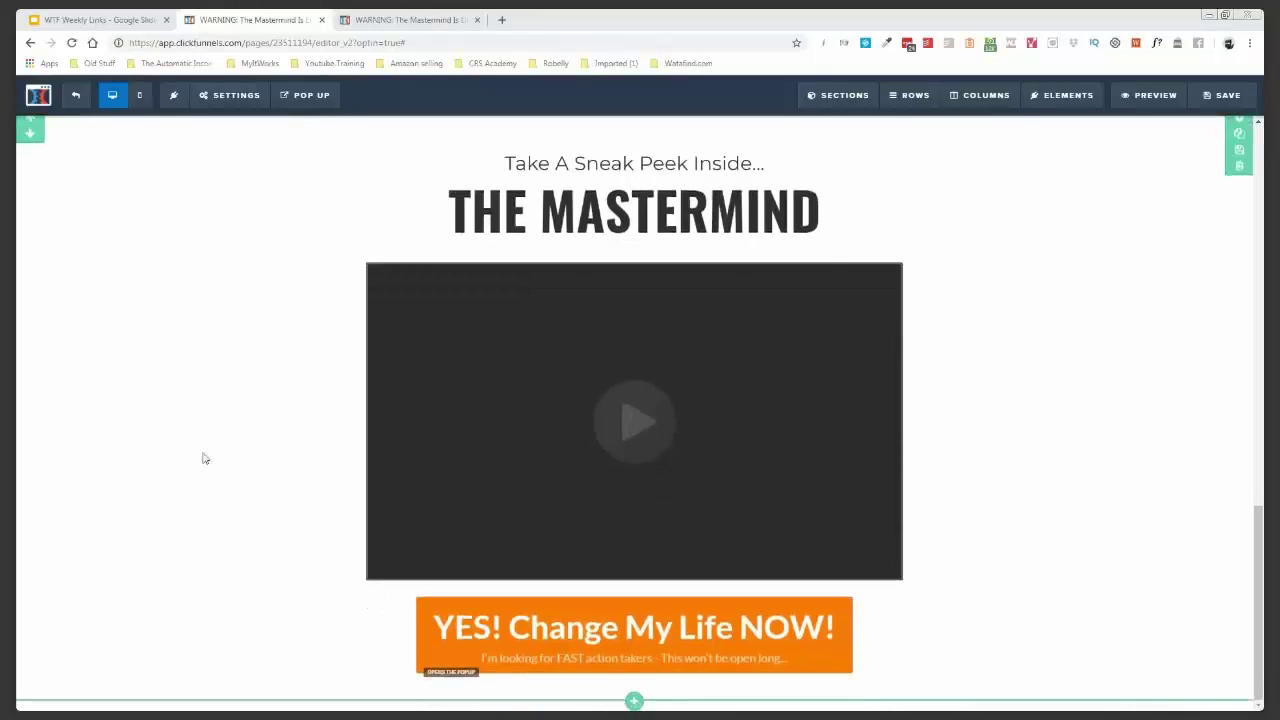
# - Save the 7-FIGURES THIS YEAR? page and go back to the Optin step overview
pyautogui.click(1243, 97)
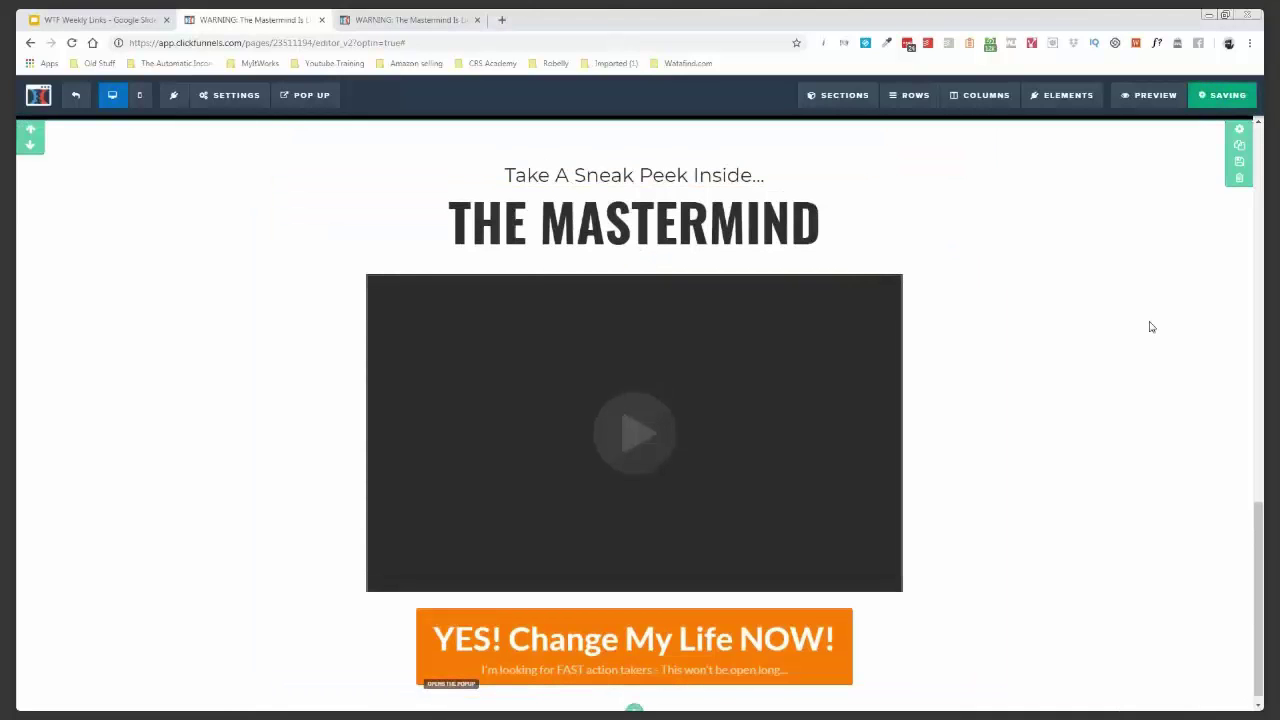
pyautogui.scroll(5, 1150, 327)
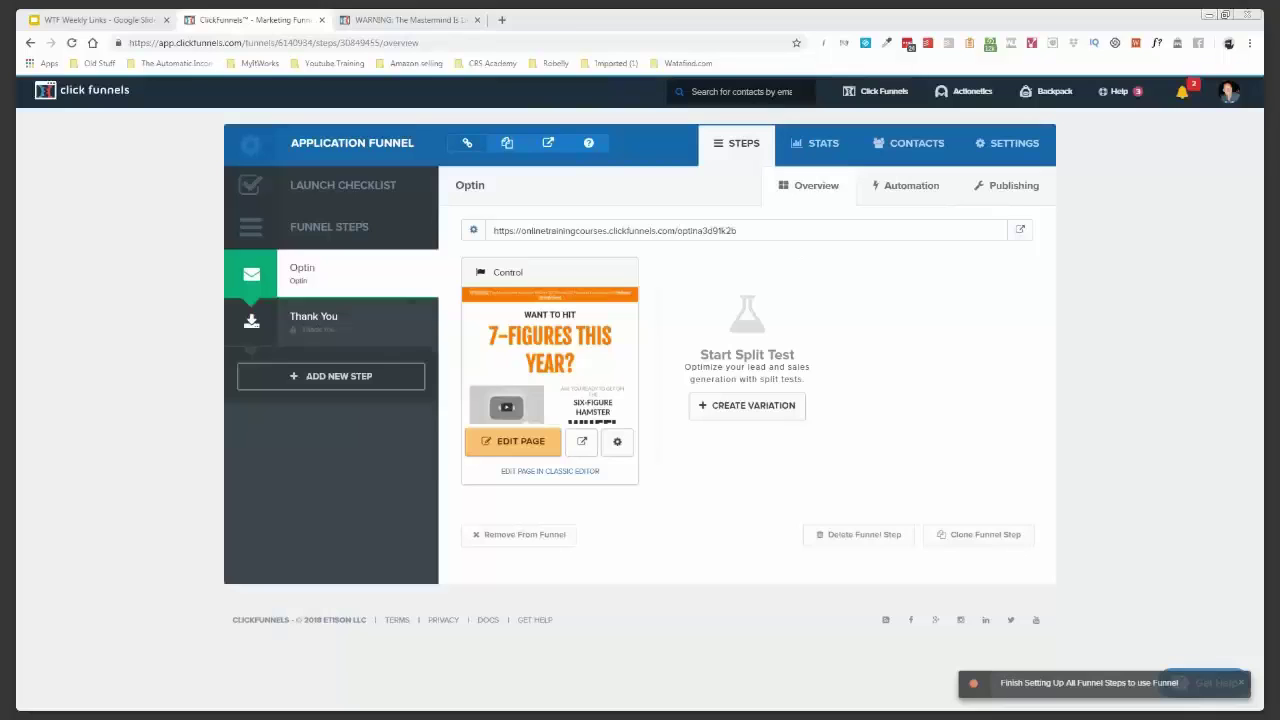
# - Open the Thank You step and browse its templates for the Change Your Life Now application design
pyautogui.click(341, 318)
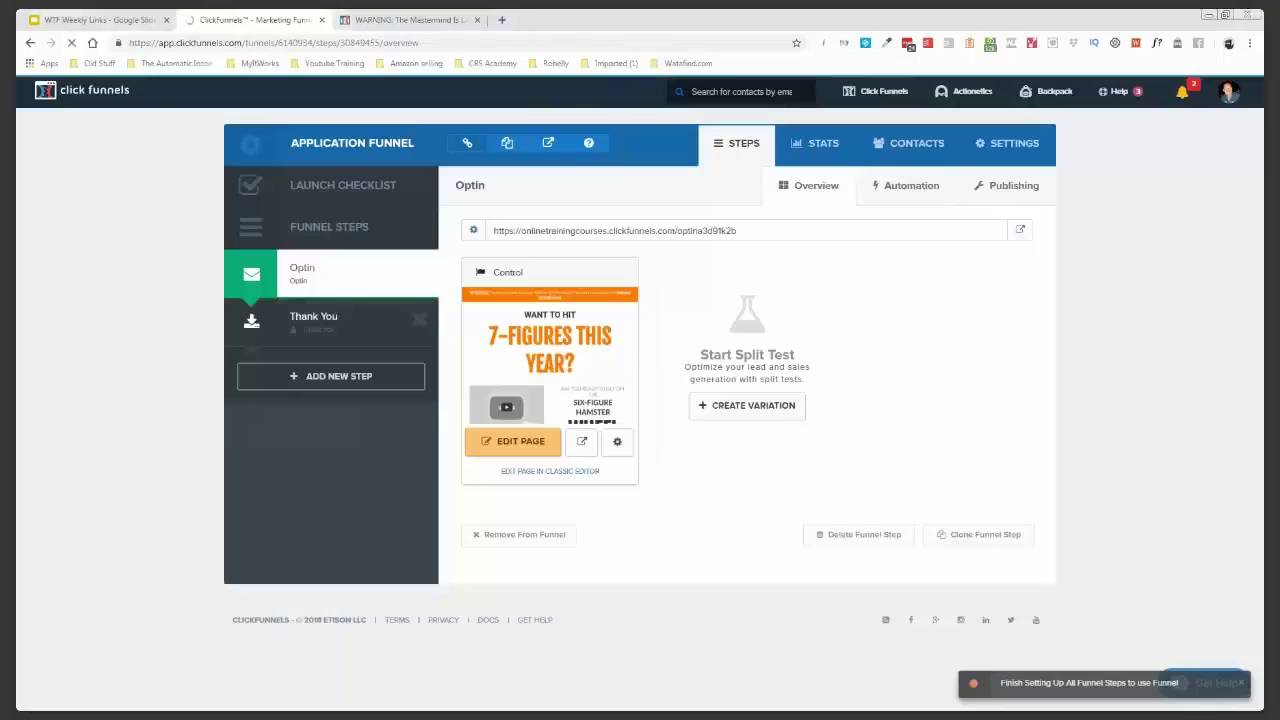
pyautogui.click(516, 448)
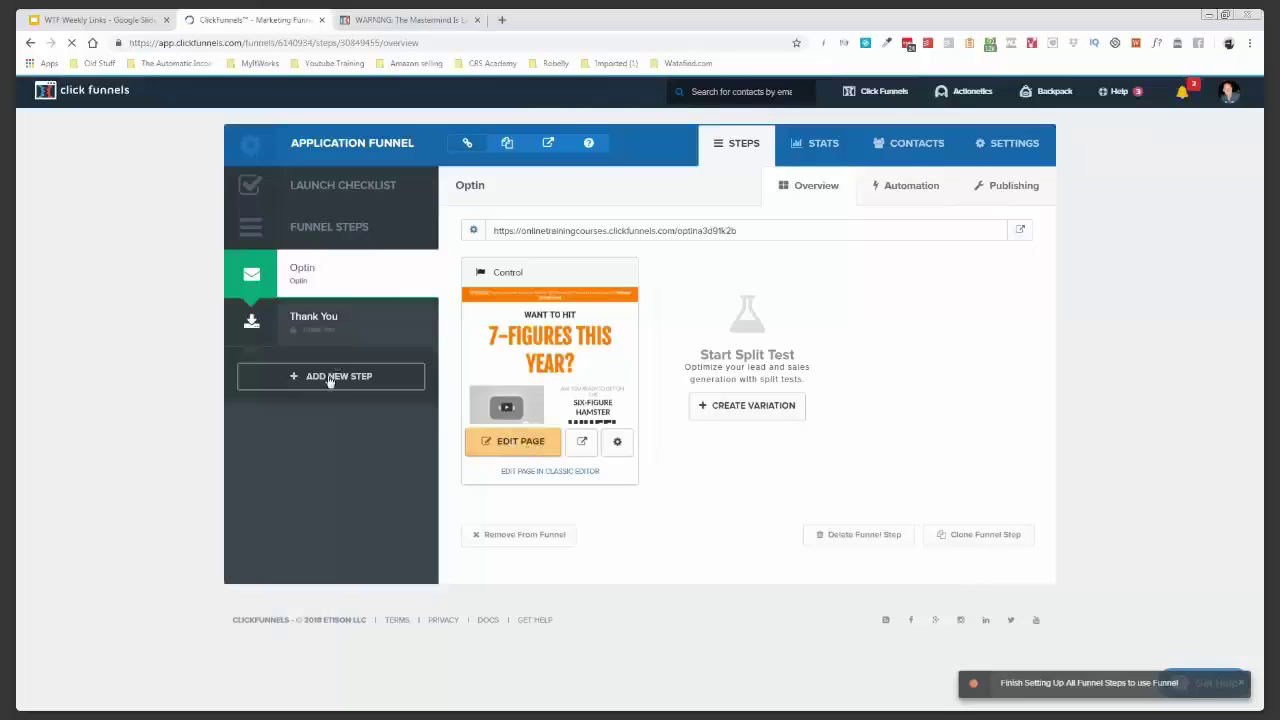
pyautogui.click(334, 336)
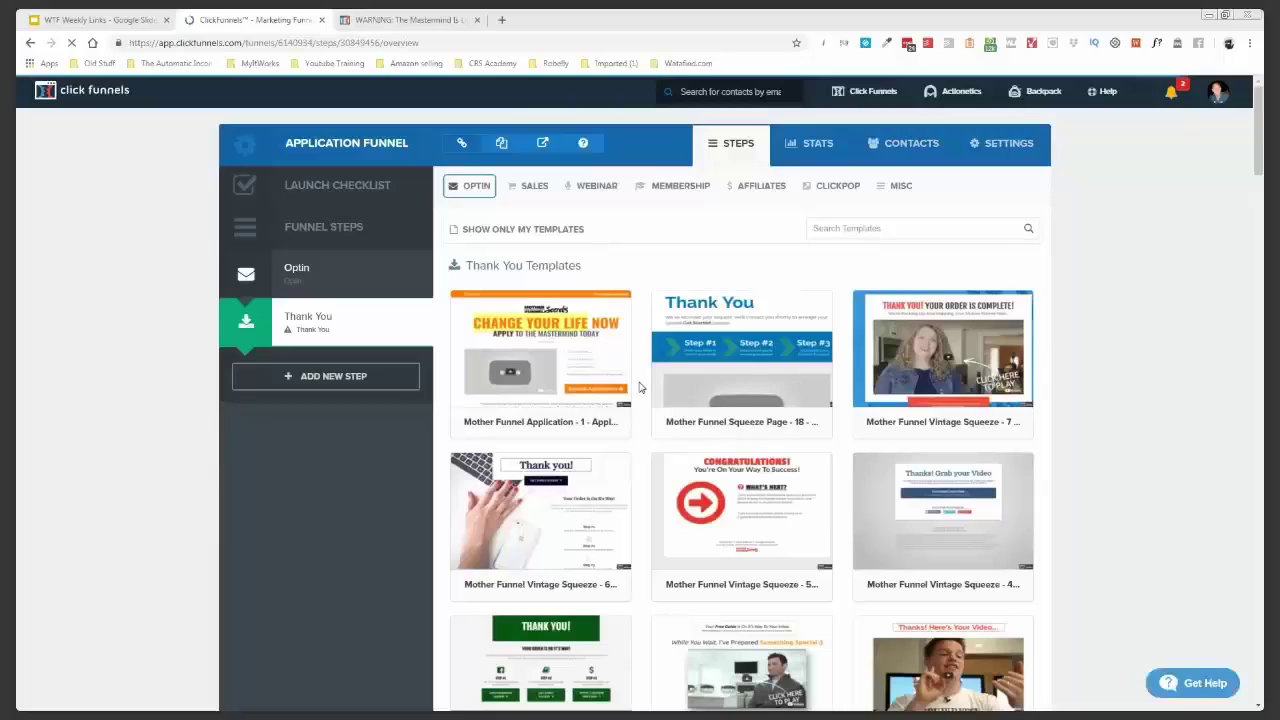
pyautogui.scroll(-1, 640, 387)
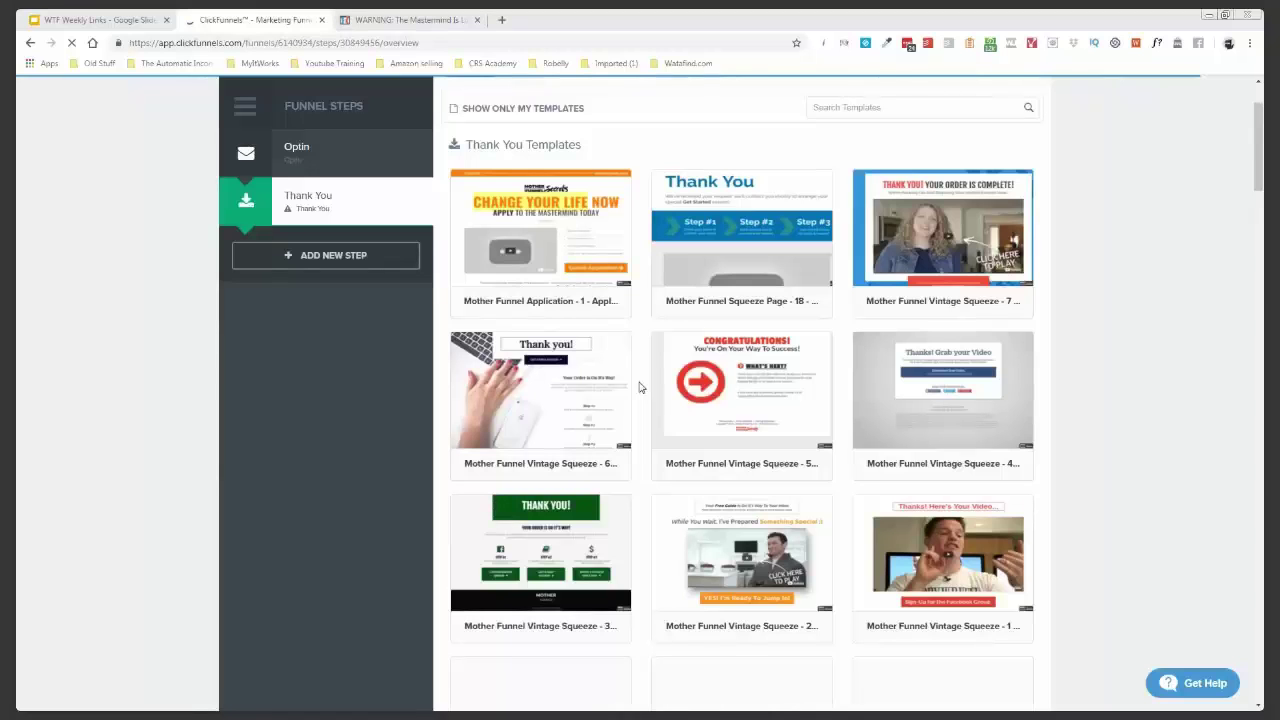
pyautogui.scroll(-3, 640, 387)
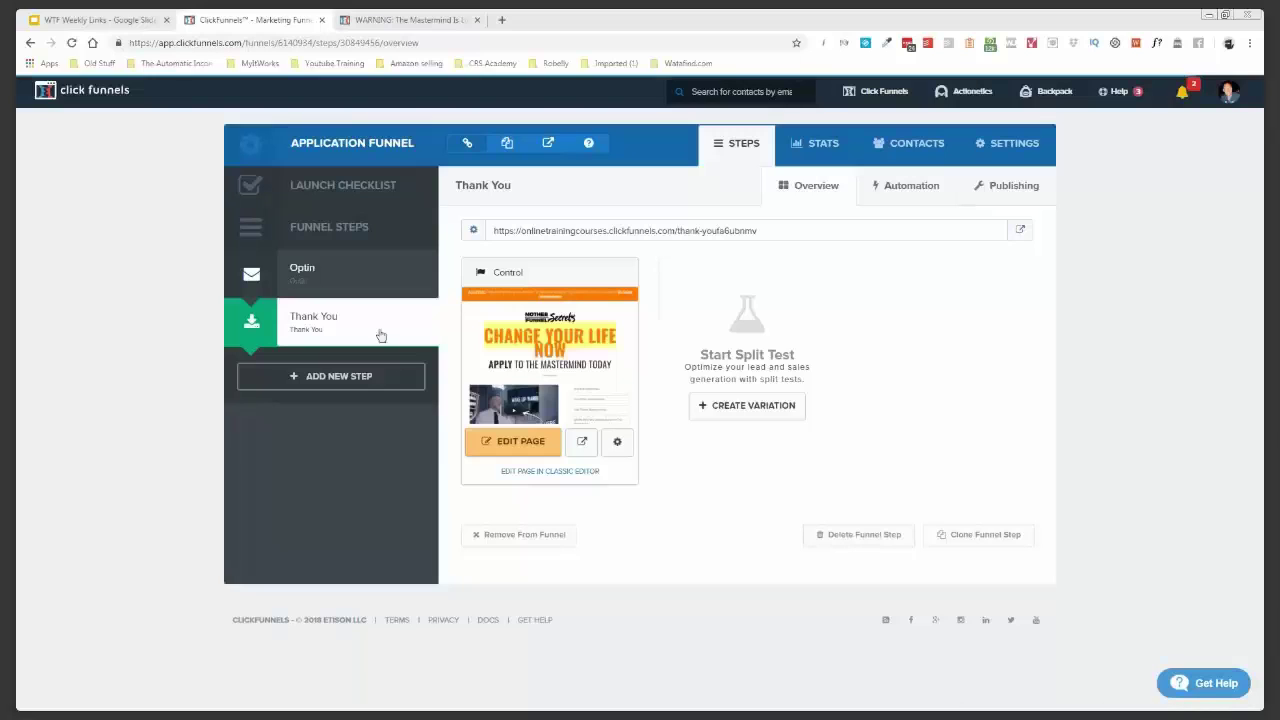
# - Open the Thank You page in the editor, dismiss the prompt, and save it with Ctrl+S
pyautogui.click(515, 440)
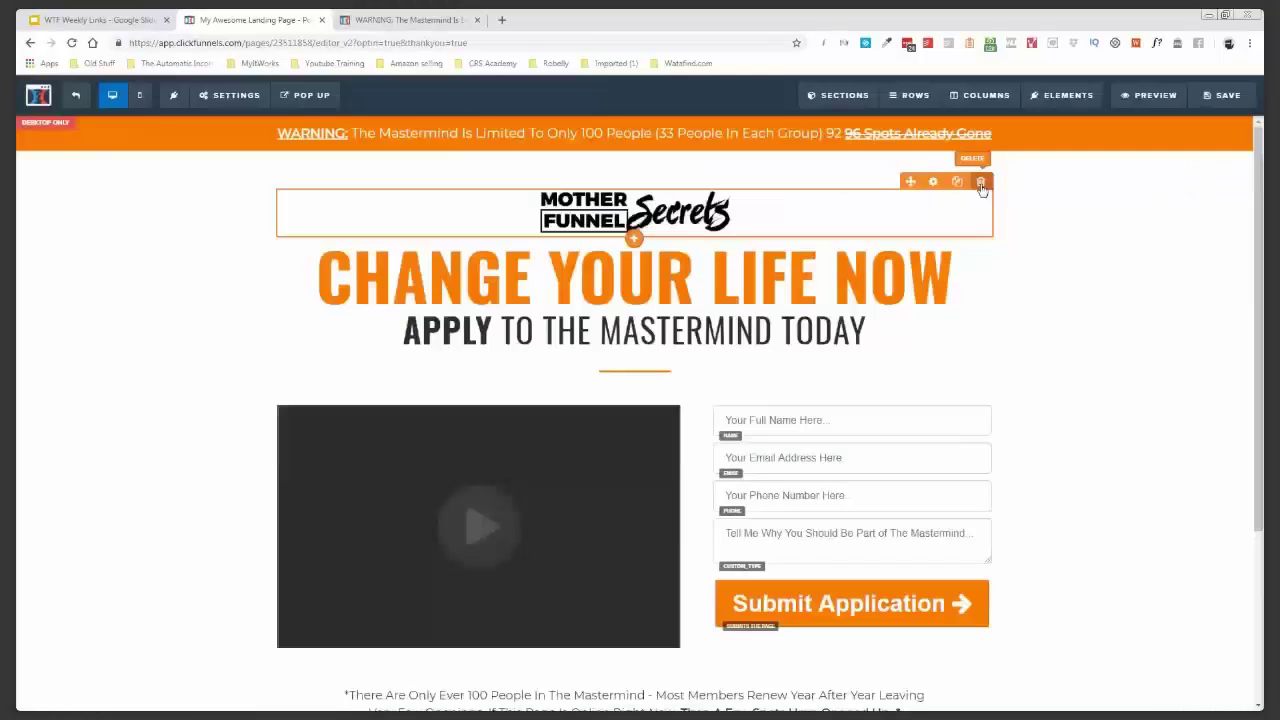
pyautogui.click(710, 116)
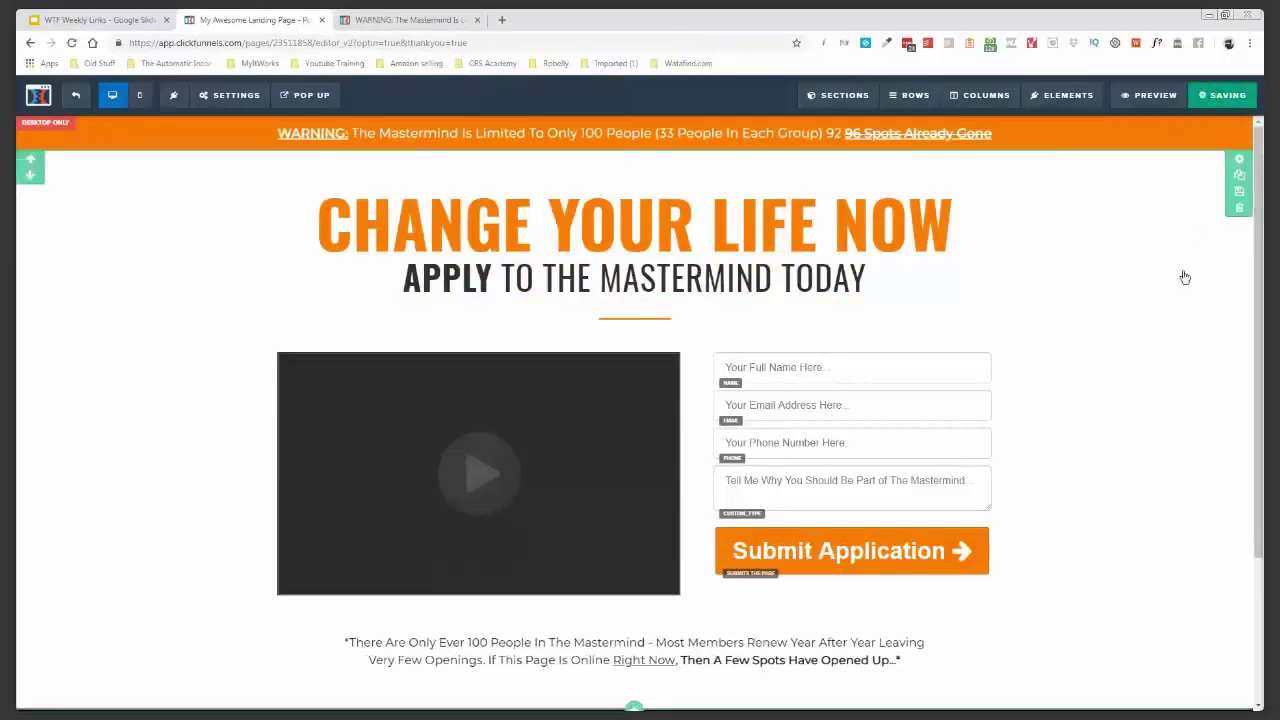
pyautogui.hotkey('ctrl', 's')
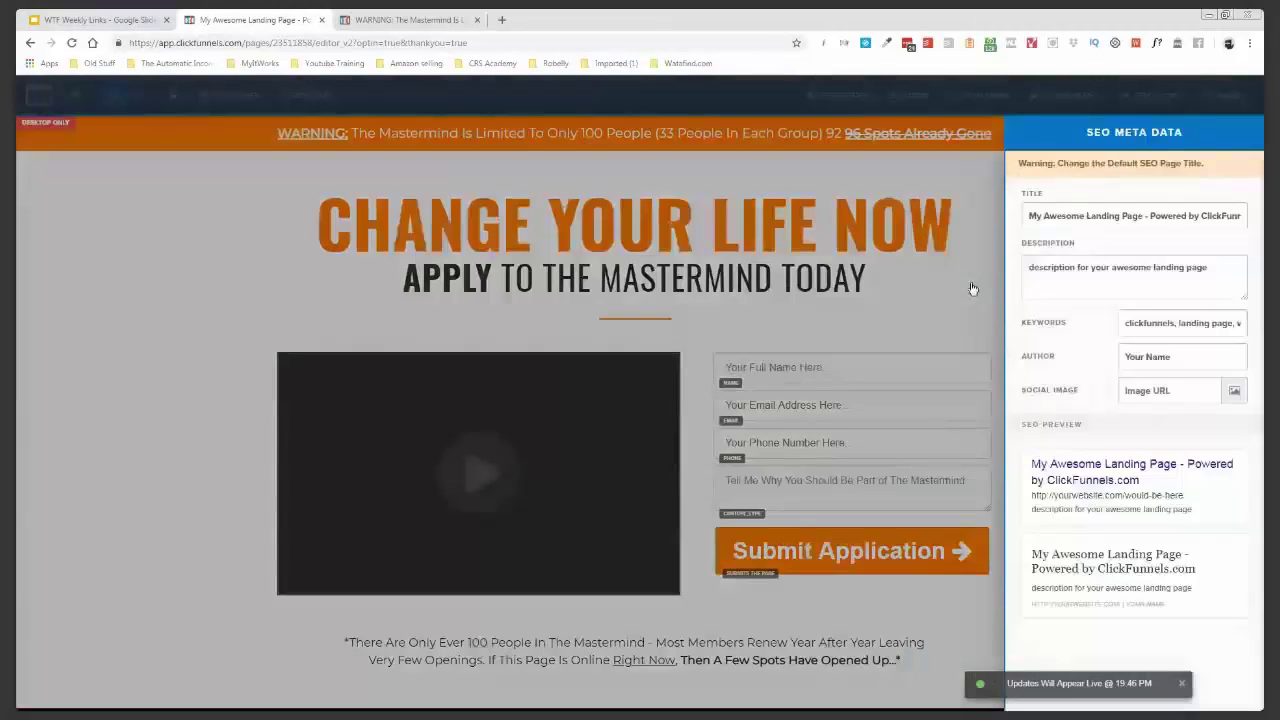
# - Close the SEO Meta Data settings and save the CHANGE YOUR LIFE NOW page again
pyautogui.click(972, 288)
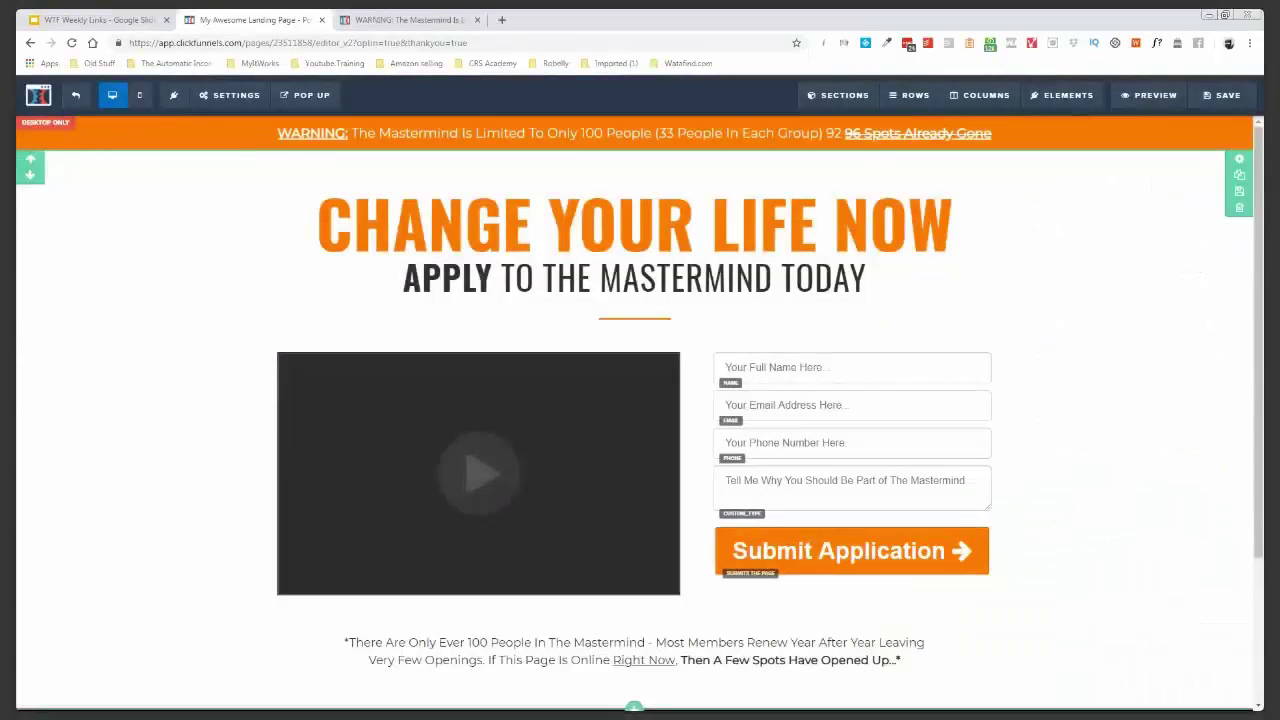
pyautogui.scroll(-1, 1095, 344)
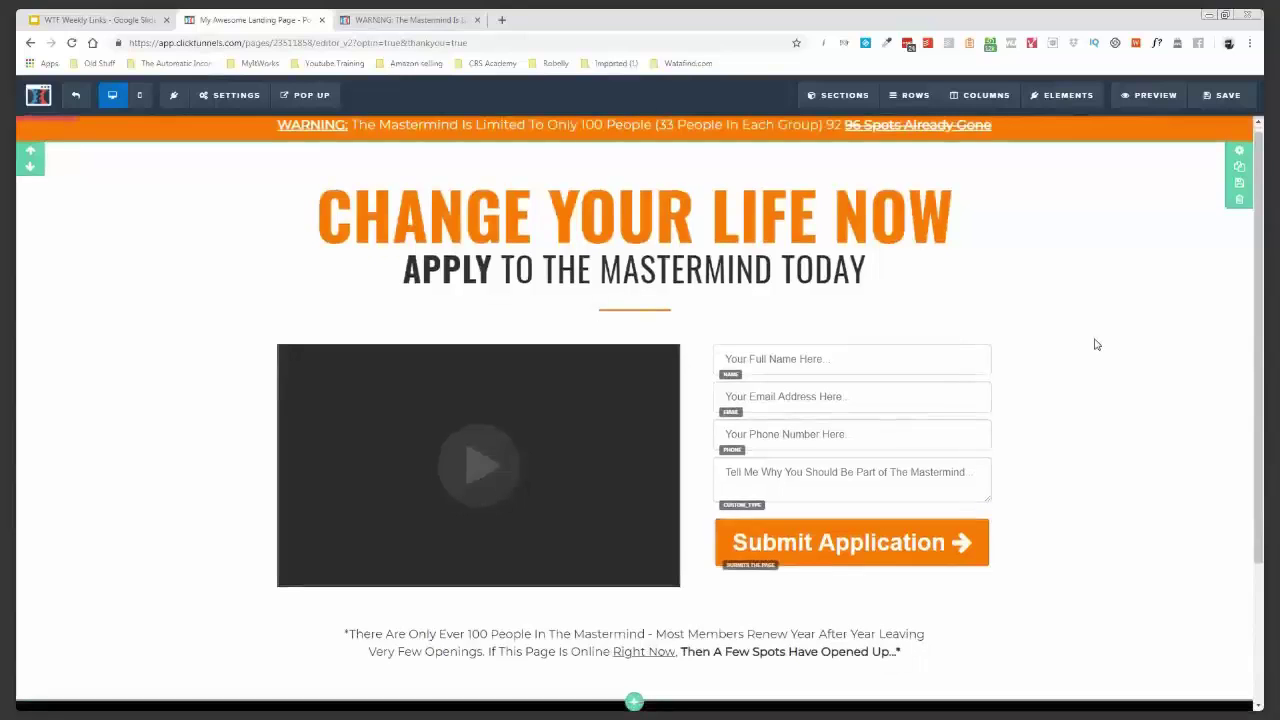
pyautogui.scroll(1, 1095, 344)
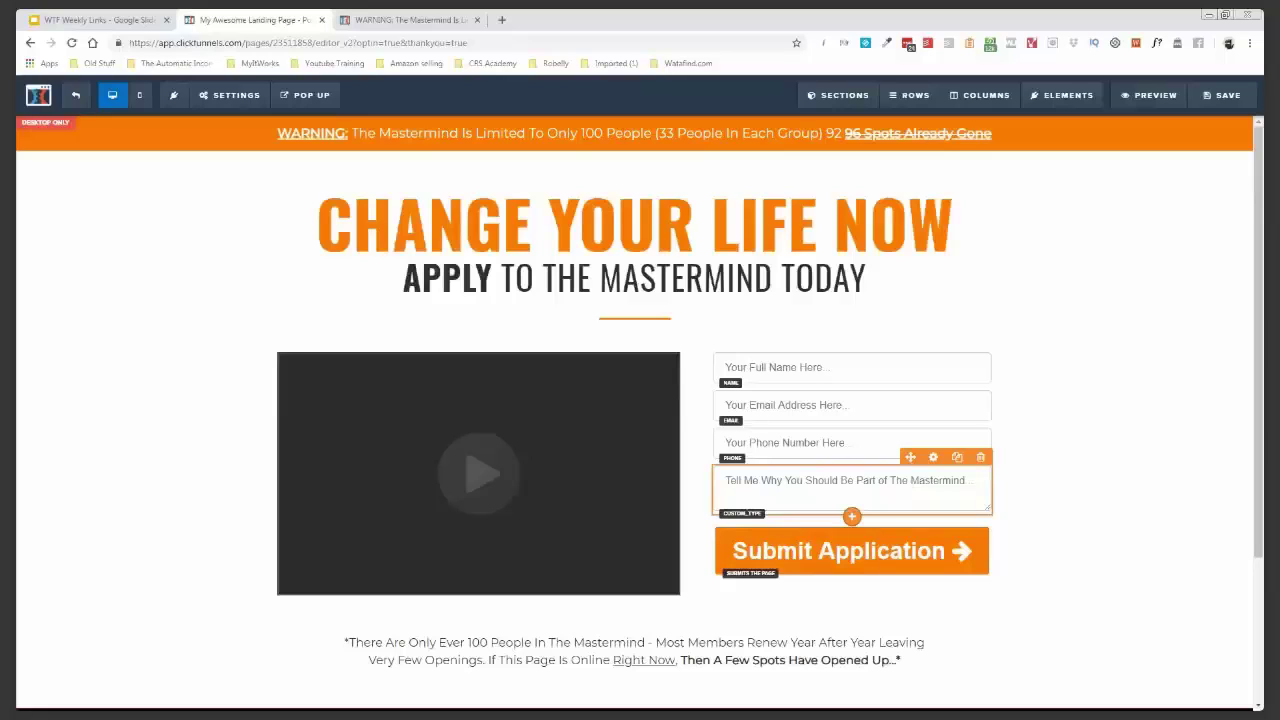
pyautogui.click(1242, 104)
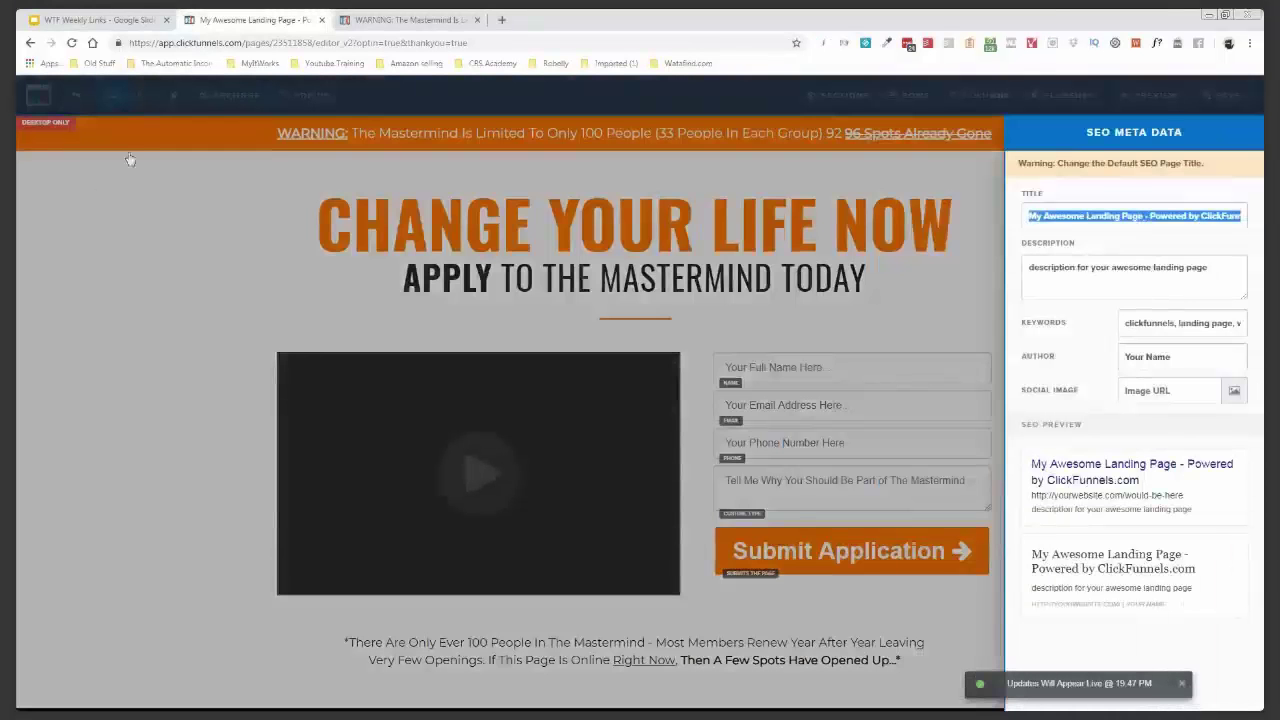
pyautogui.click(122, 103)
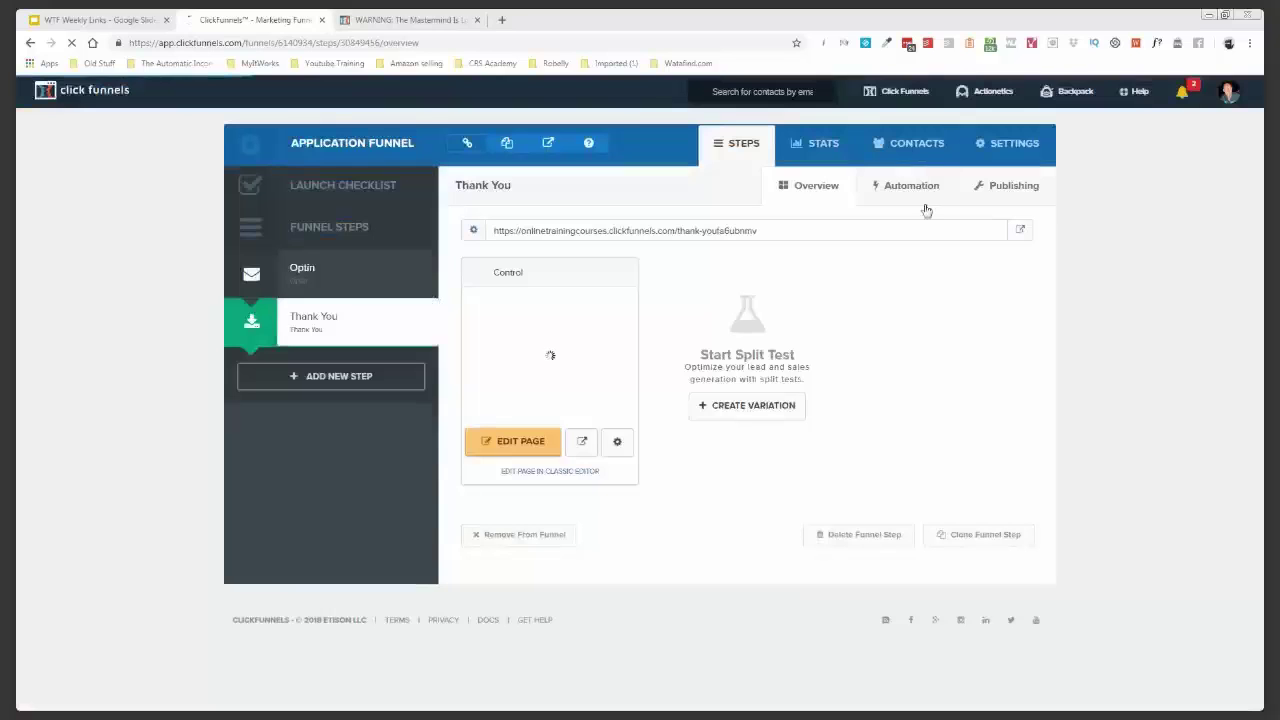
# - Rename the step to 'Application Page' in Publishing and use the same text as its path
pyautogui.click(1012, 186)
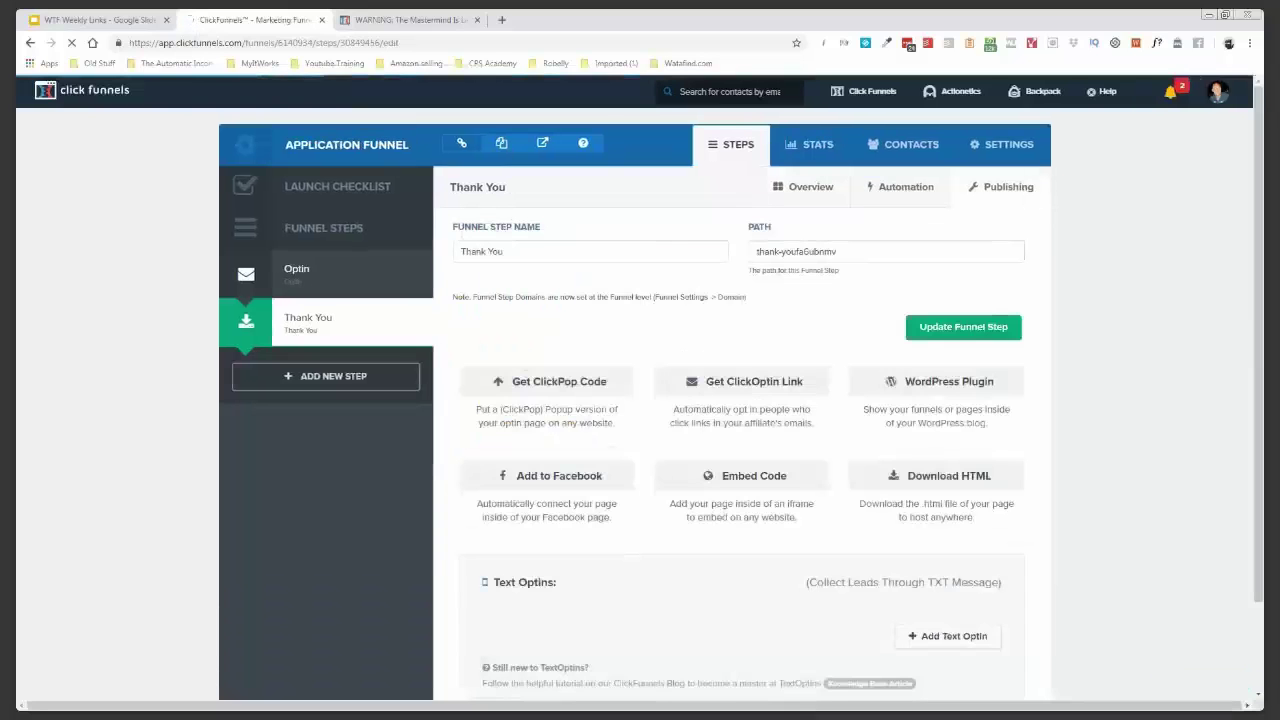
pyautogui.click(490, 251)
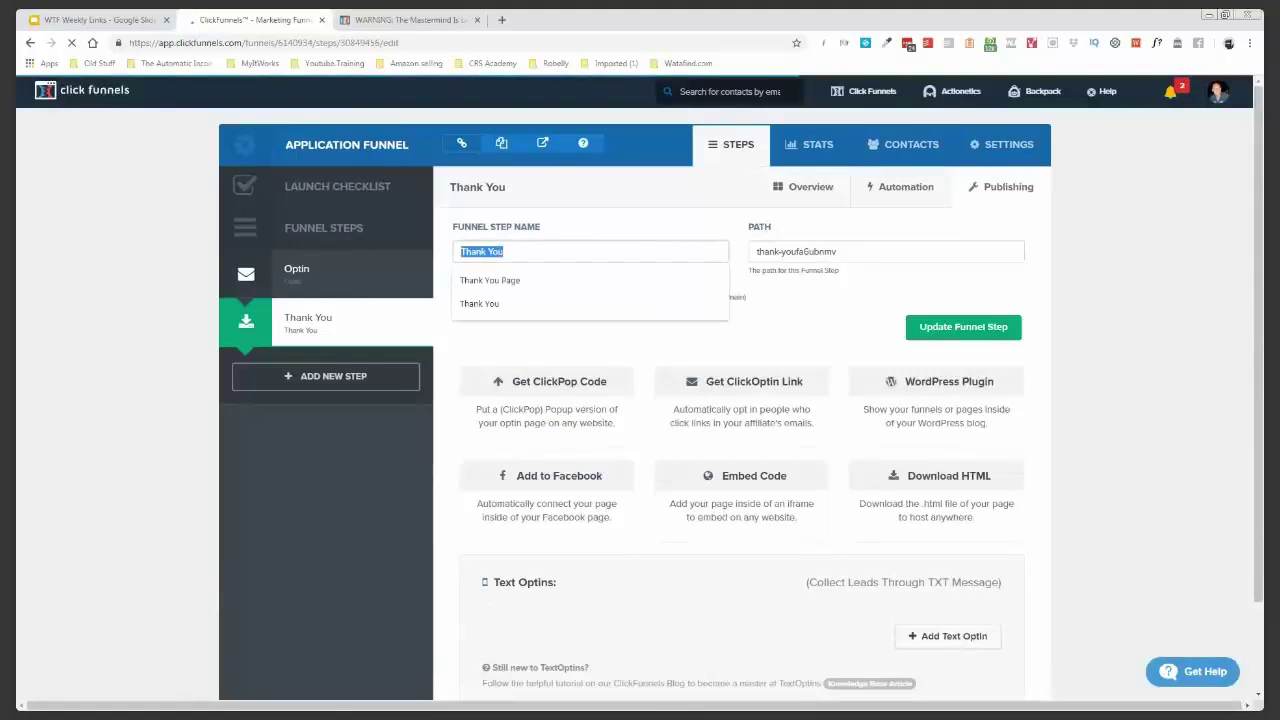
pyautogui.write('Applic')
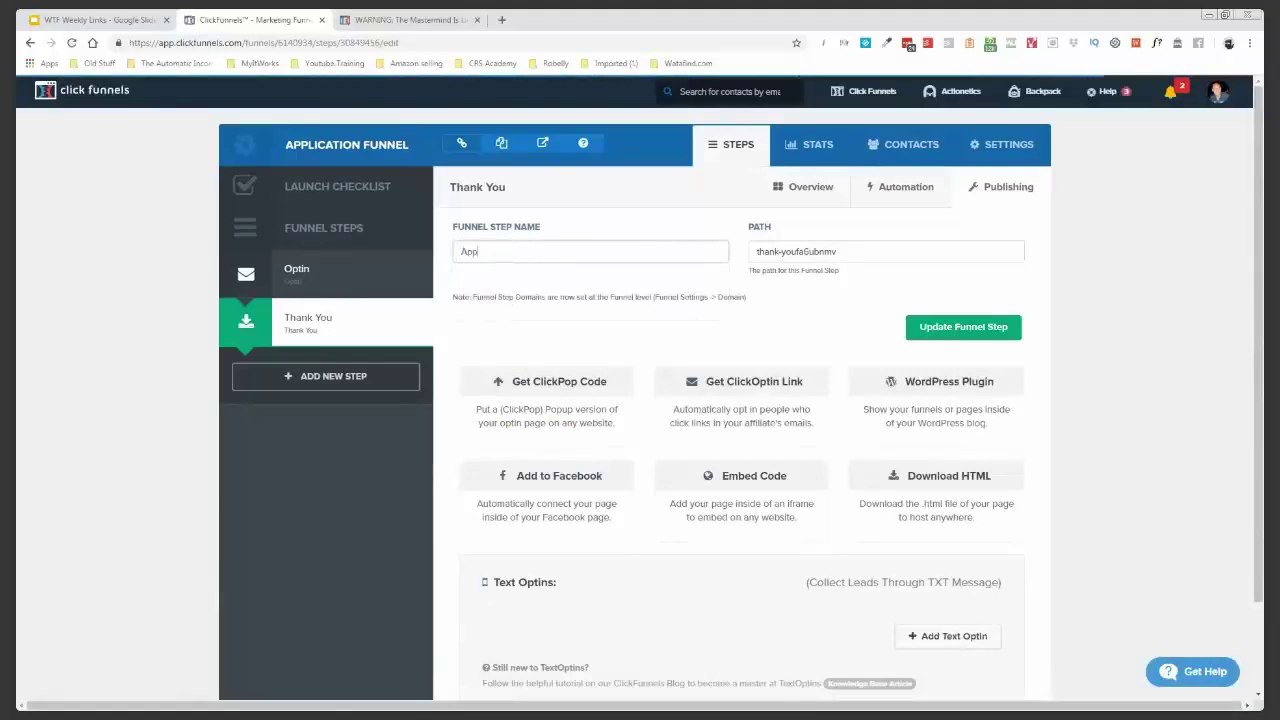
pyautogui.write('on Page')
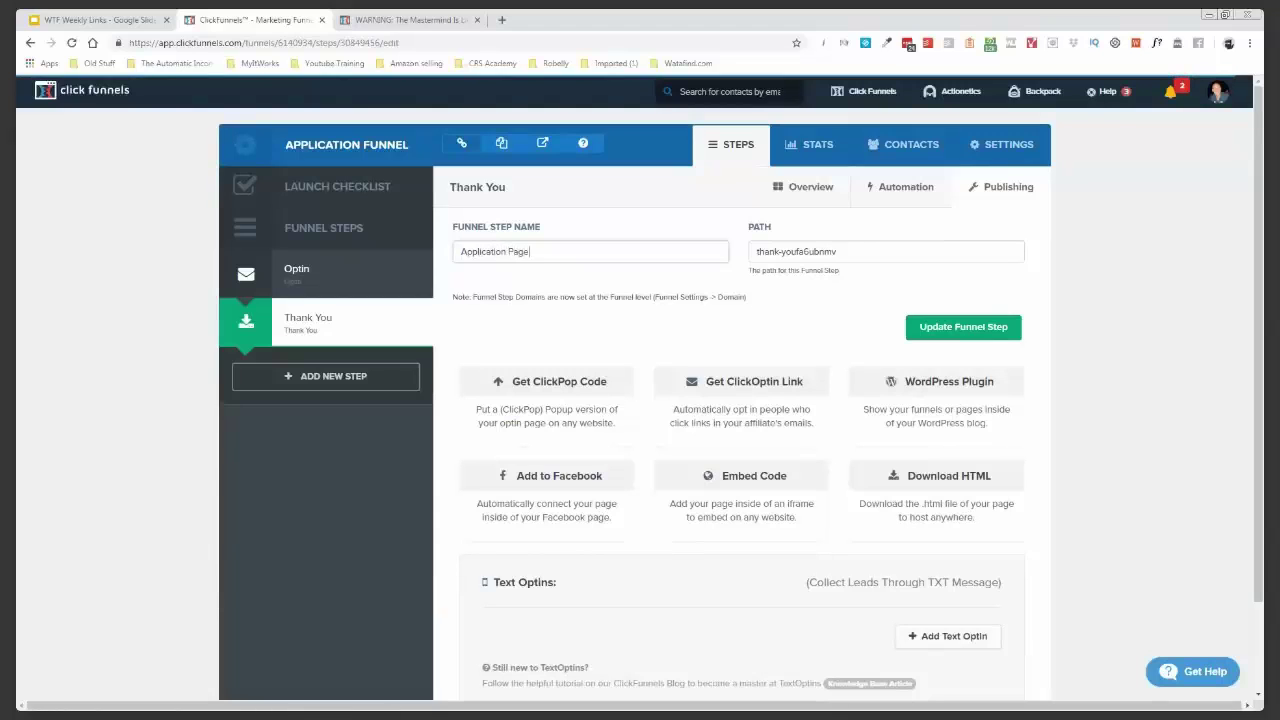
pyautogui.tripleClick(510, 251)
pyautogui.hotkey('ctrl', 'c')
pyautogui.tripleClick(800, 251)
pyautogui.hotkey('ctrl', 'v')
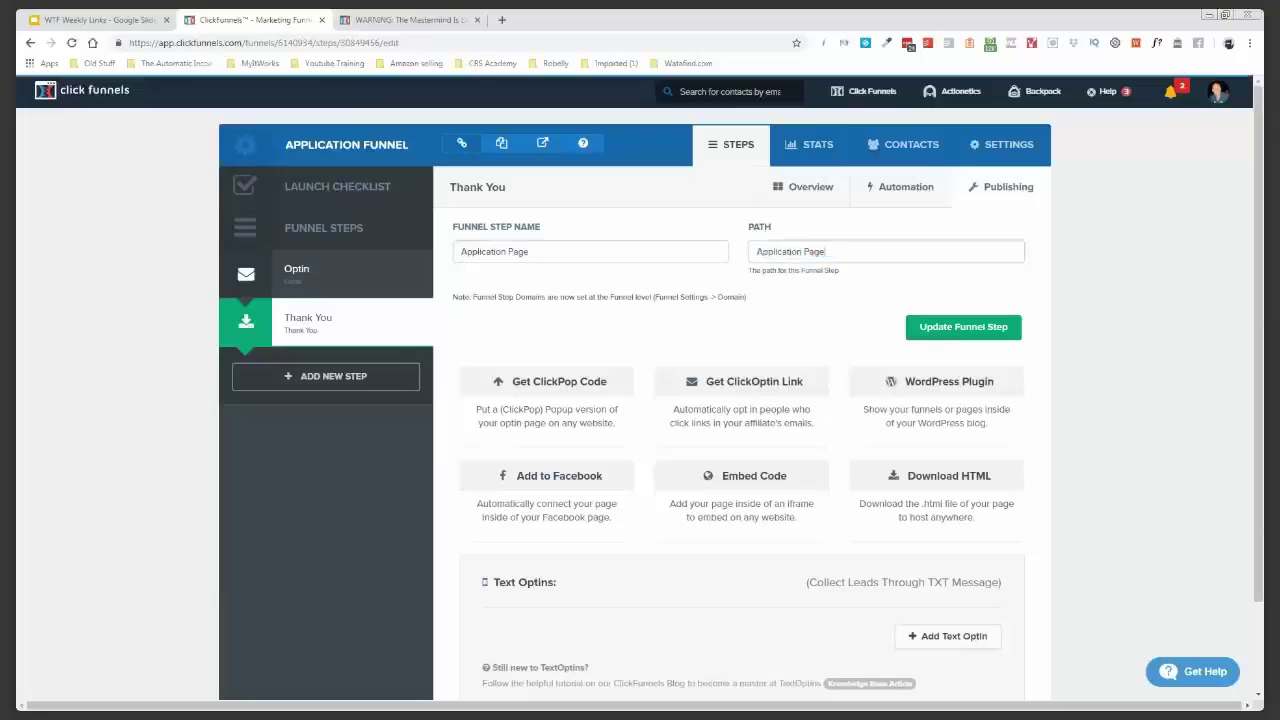
pyautogui.click(926, 330)
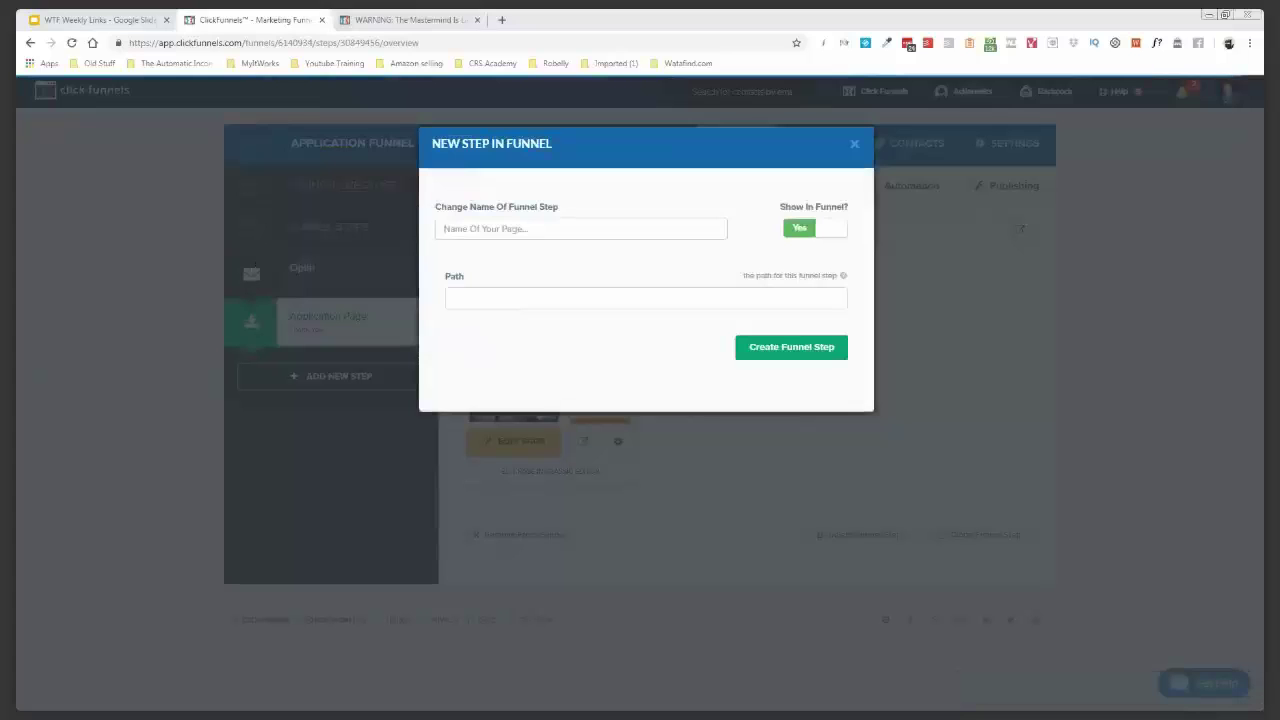
# - Create a new funnel step named 'Thank You' with 'Thank You' as its path
pyautogui.click(500, 228)
pyautogui.write('Th')
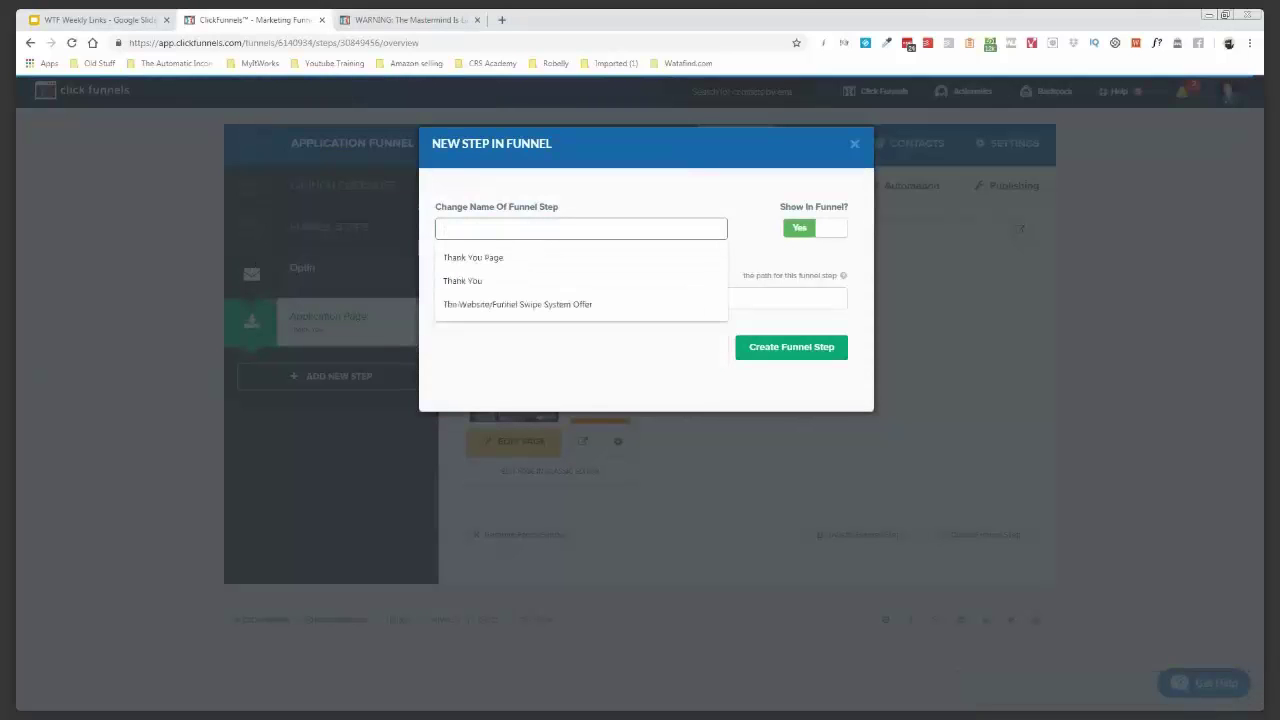
pyautogui.write('ank You')
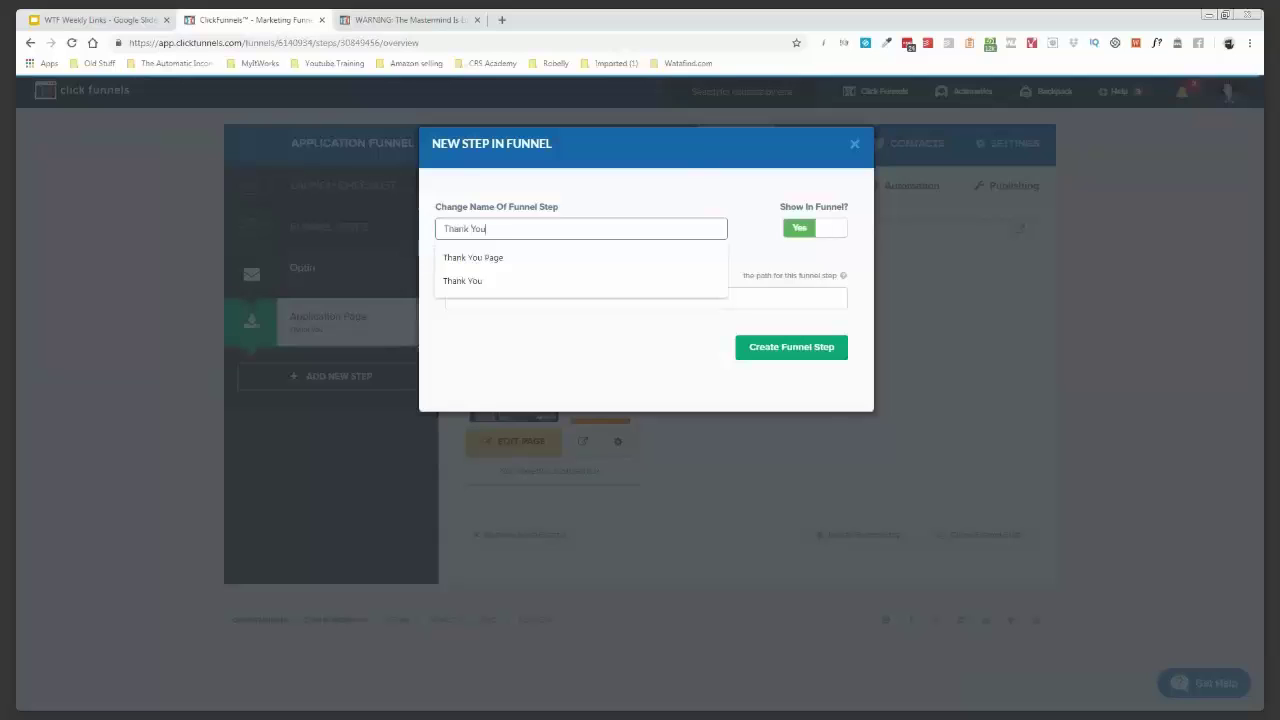
pyautogui.hotkey('ctrl', 'a')
pyautogui.hotkey('ctrl', 'c')
pyautogui.click(734, 298)
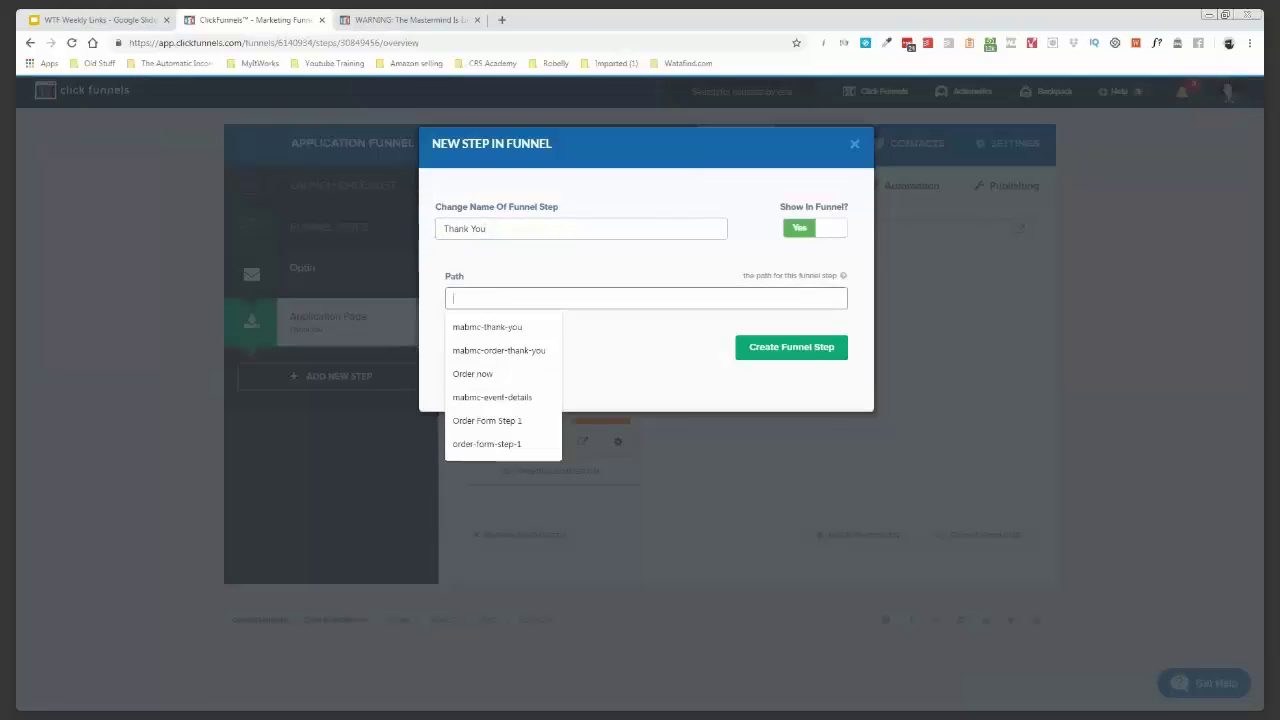
pyautogui.hotkey('ctrl', 'v')
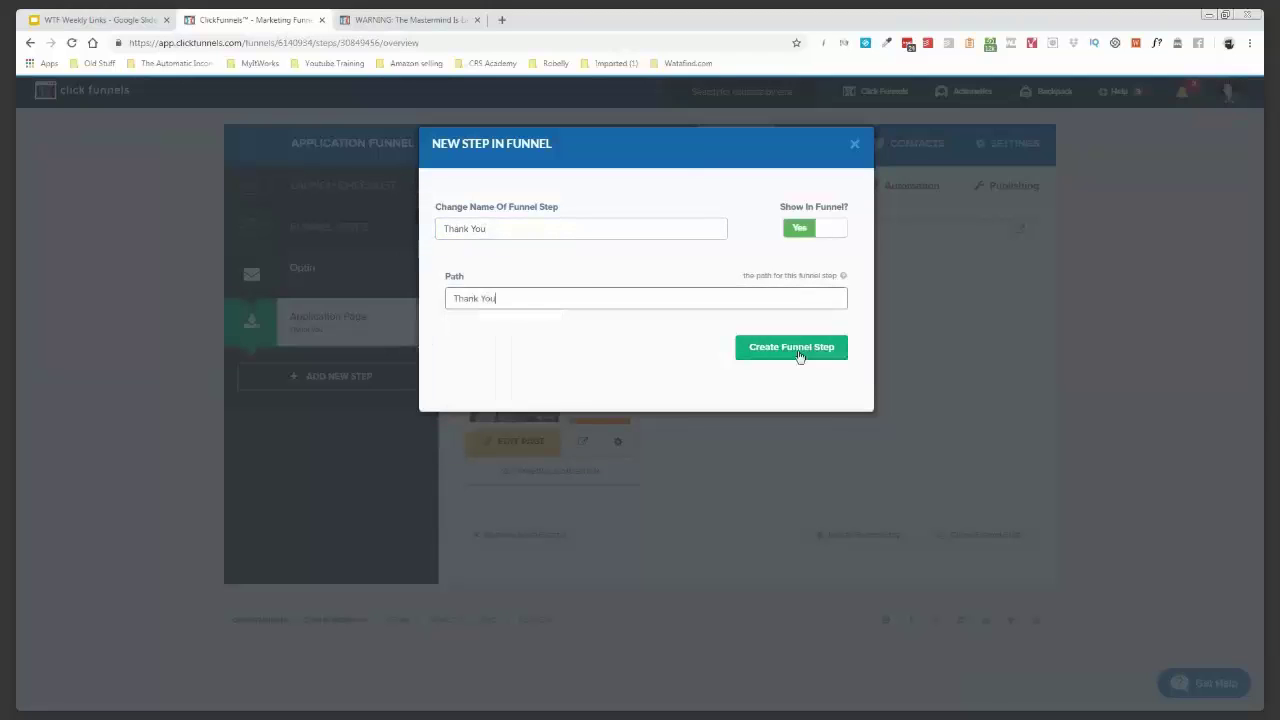
pyautogui.click(798, 355)
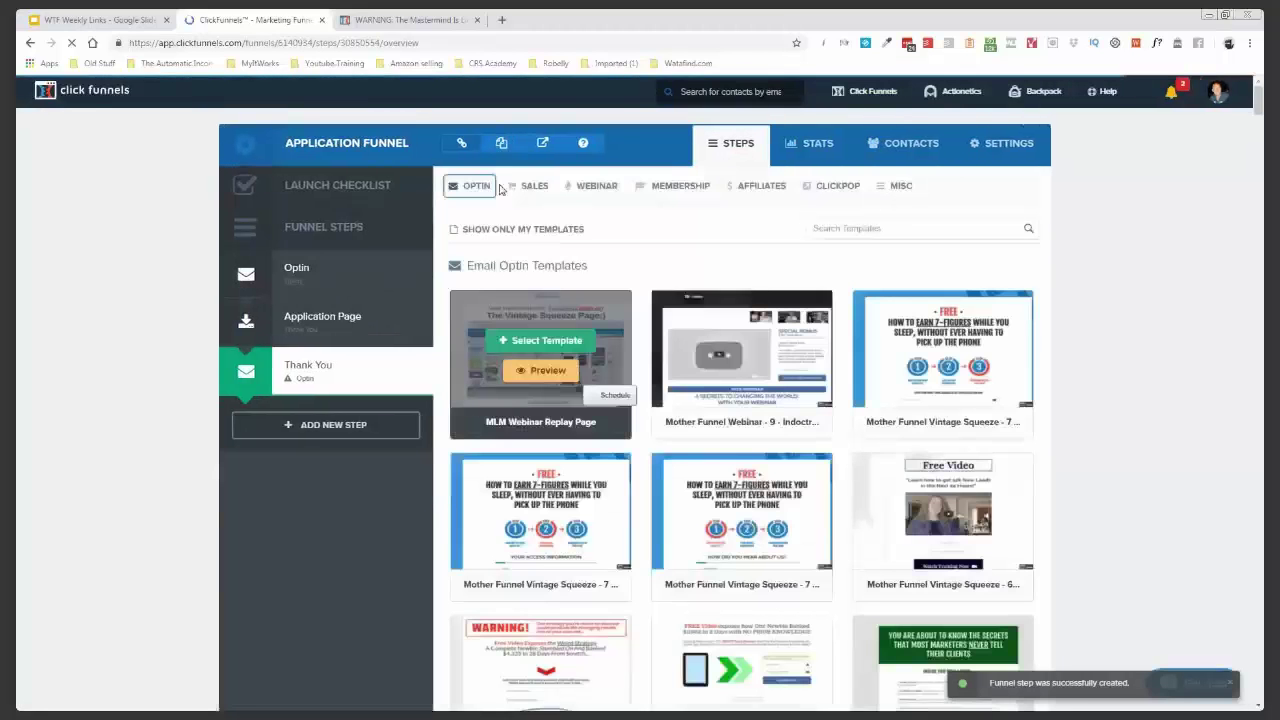
# - Browse the OPTIN category's Thank You templates for a thank-you page design
pyautogui.click(492, 187)
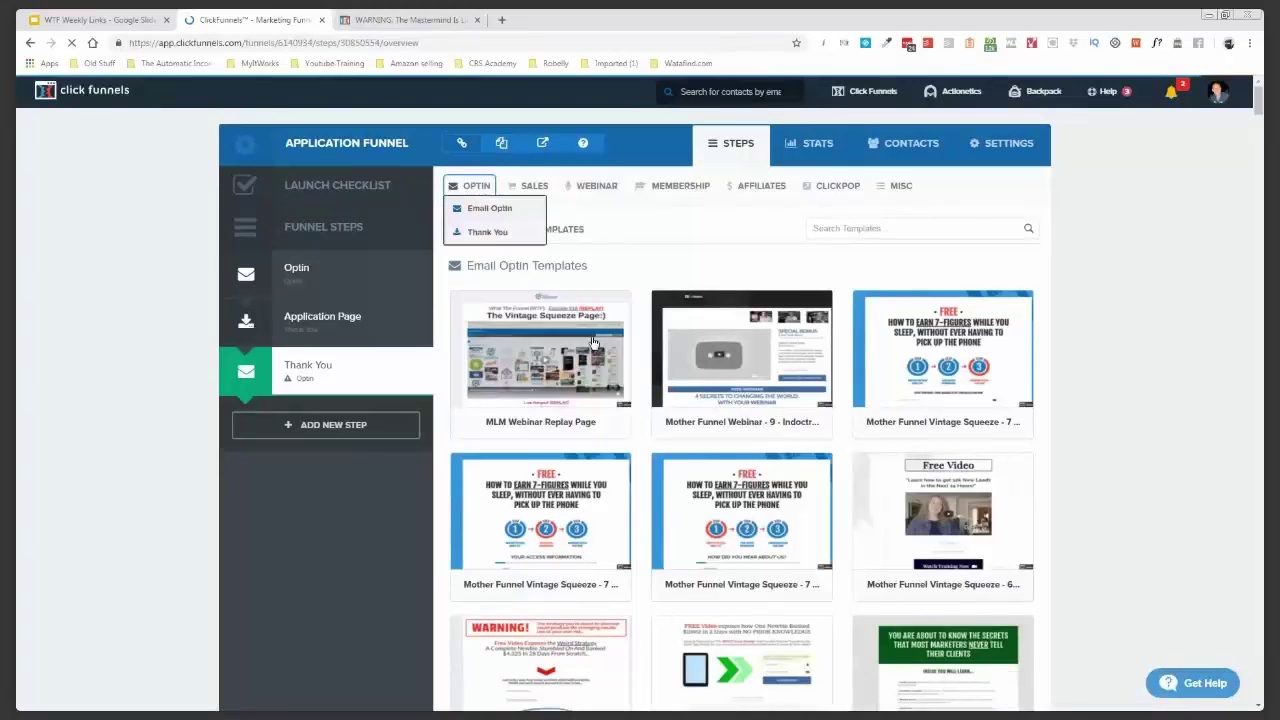
pyautogui.scroll(-15, 593, 343)
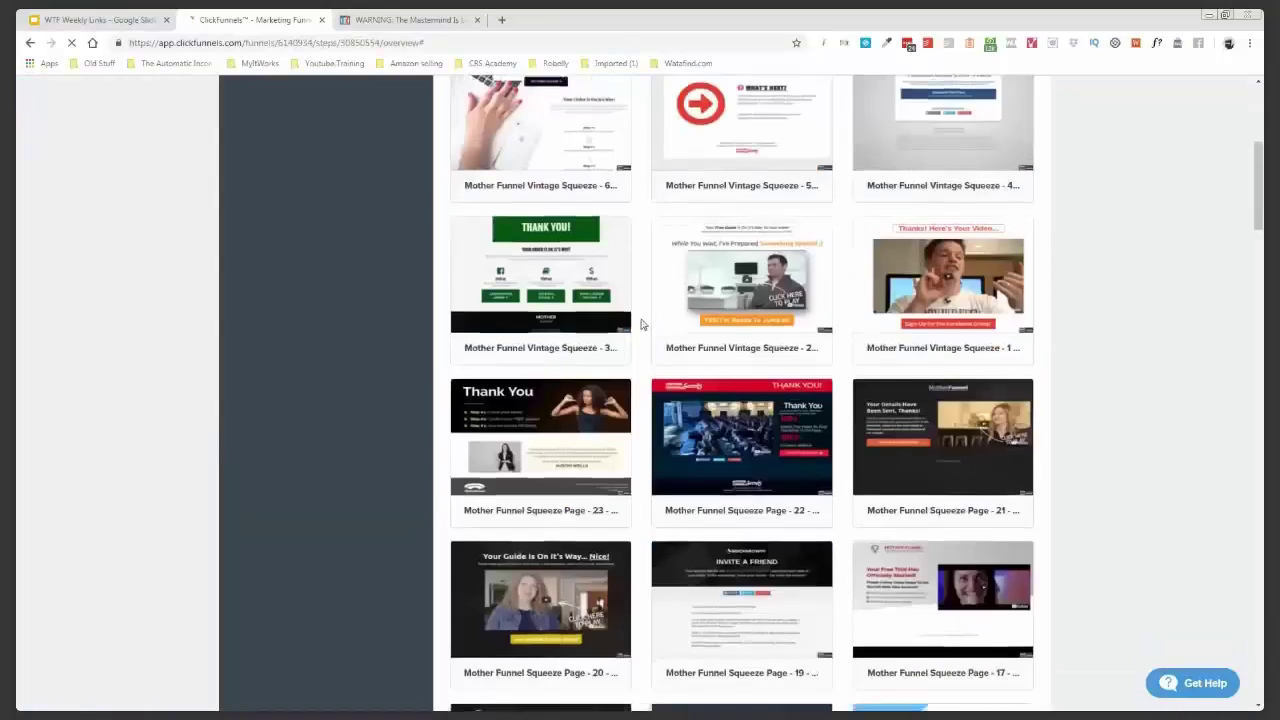
pyautogui.scroll(-10, 643, 323)
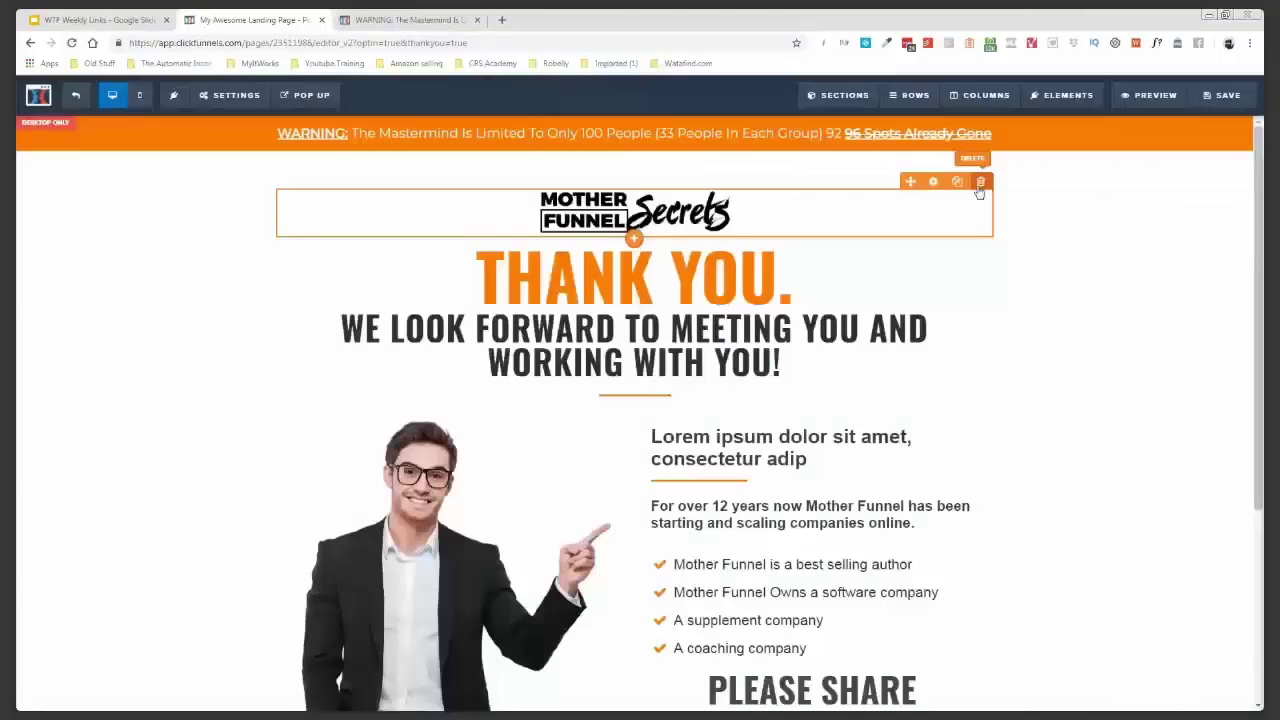
# - Delete the logo row from the THANK YOU. page, save it, and exit back to the funnel
pyautogui.click(980, 182)
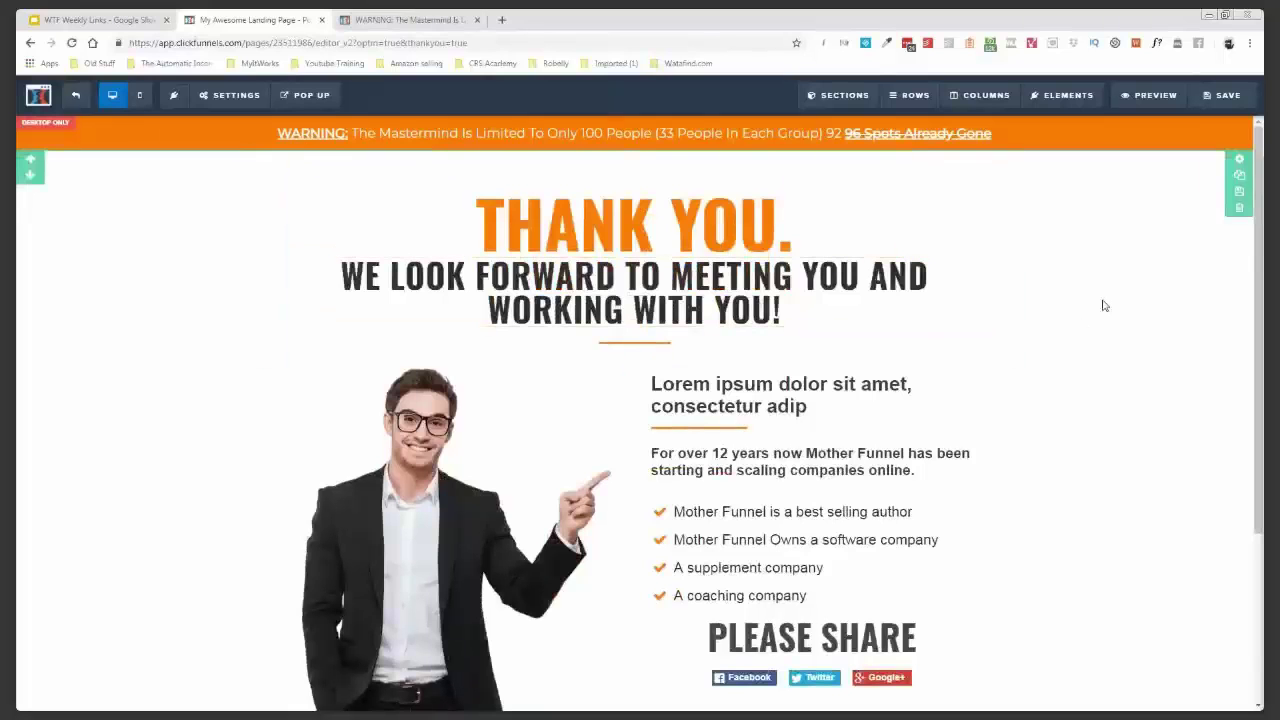
pyautogui.scroll(-1, 1104, 305)
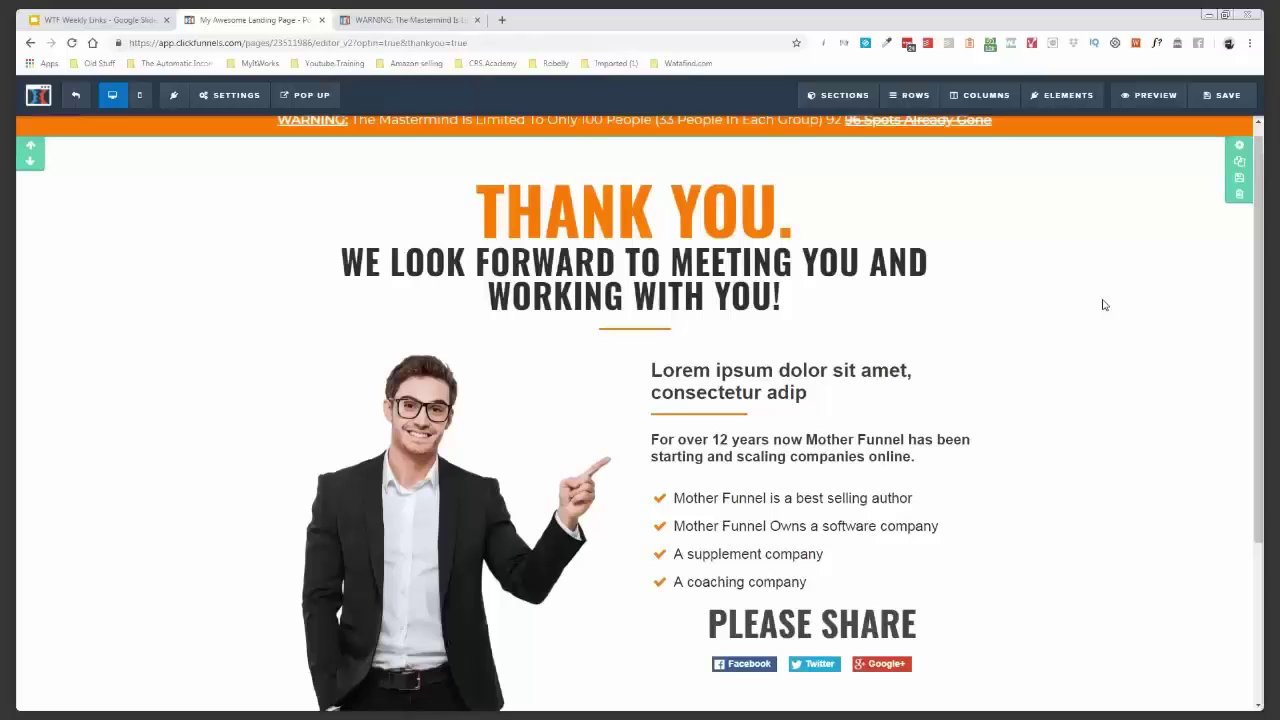
pyautogui.scroll(1, 834, 394)
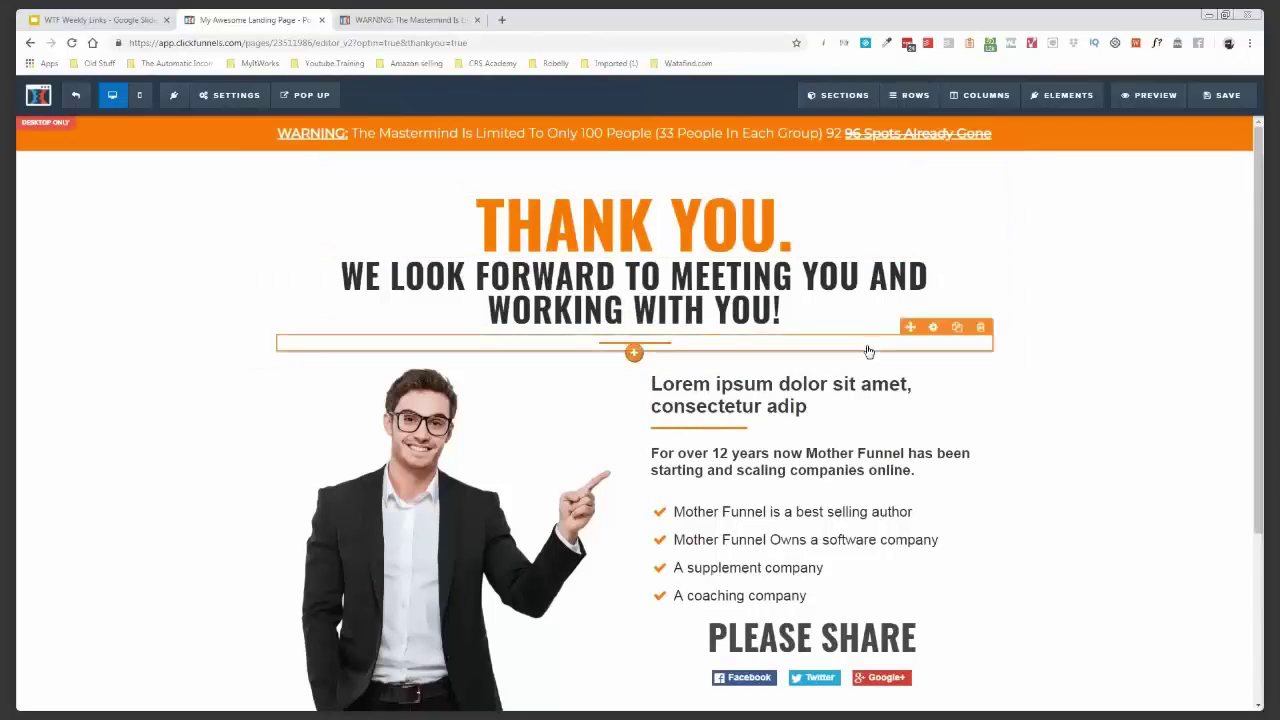
pyautogui.click(1237, 102)
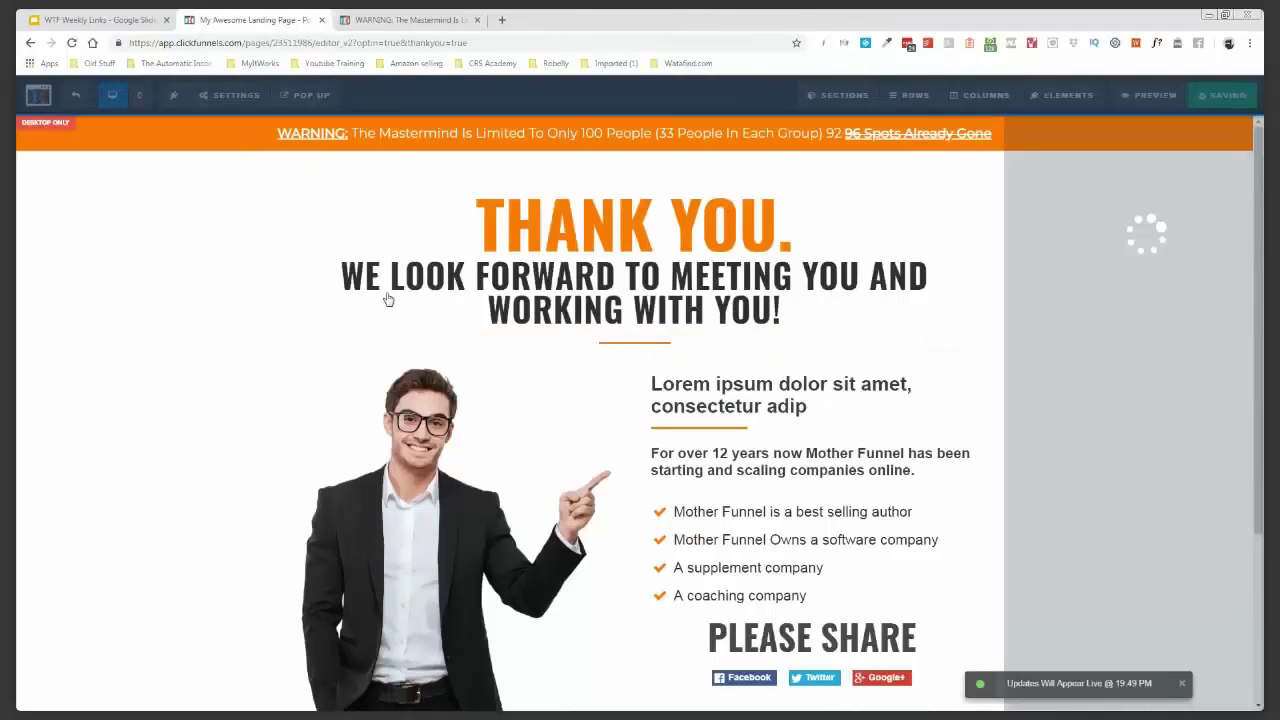
pyautogui.click(76, 95)
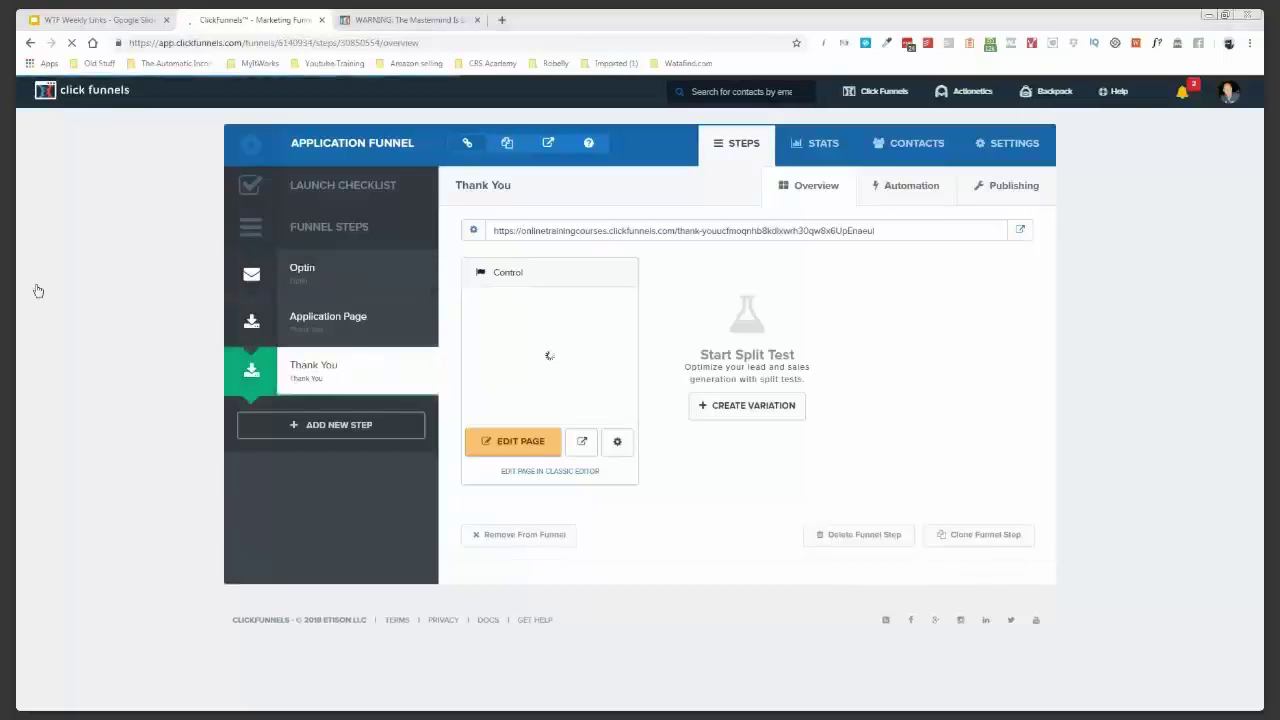
# - Open the Optin step's 7-FIGURES THIS YEAR? page in the editor, ready for pop-up edits
pyautogui.click(340, 267)
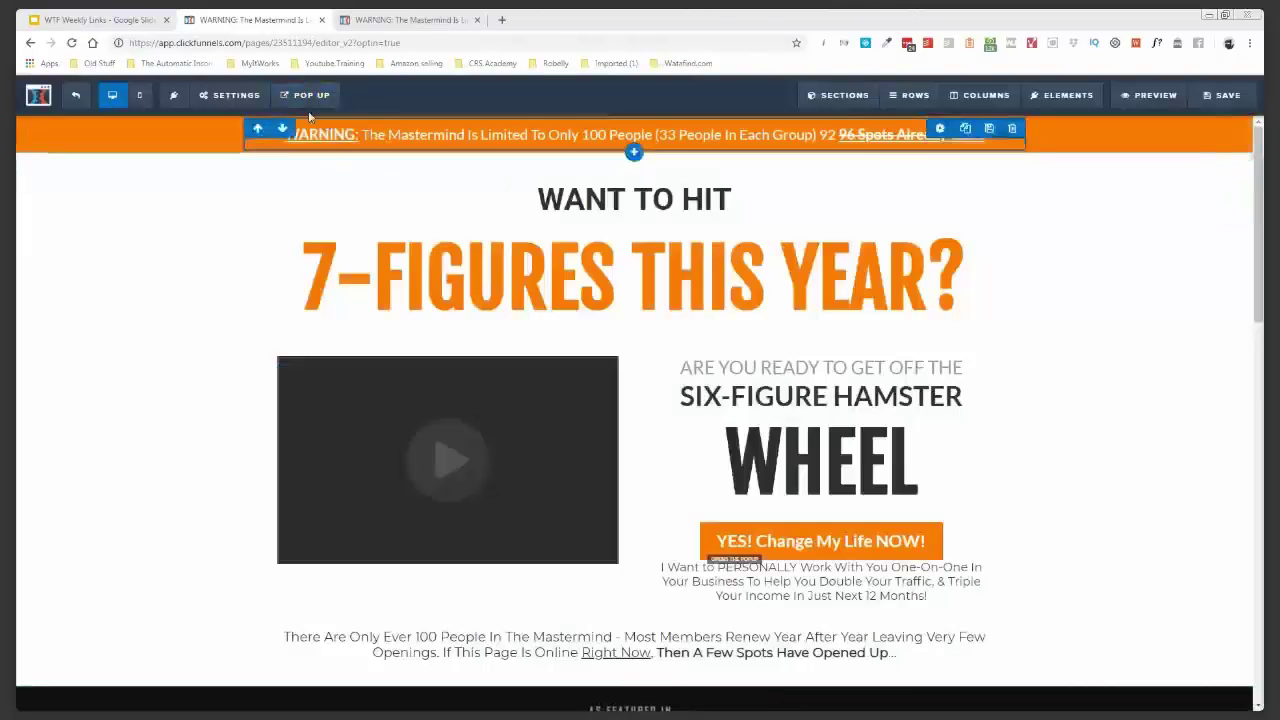
pyautogui.moveTo(300, 101)
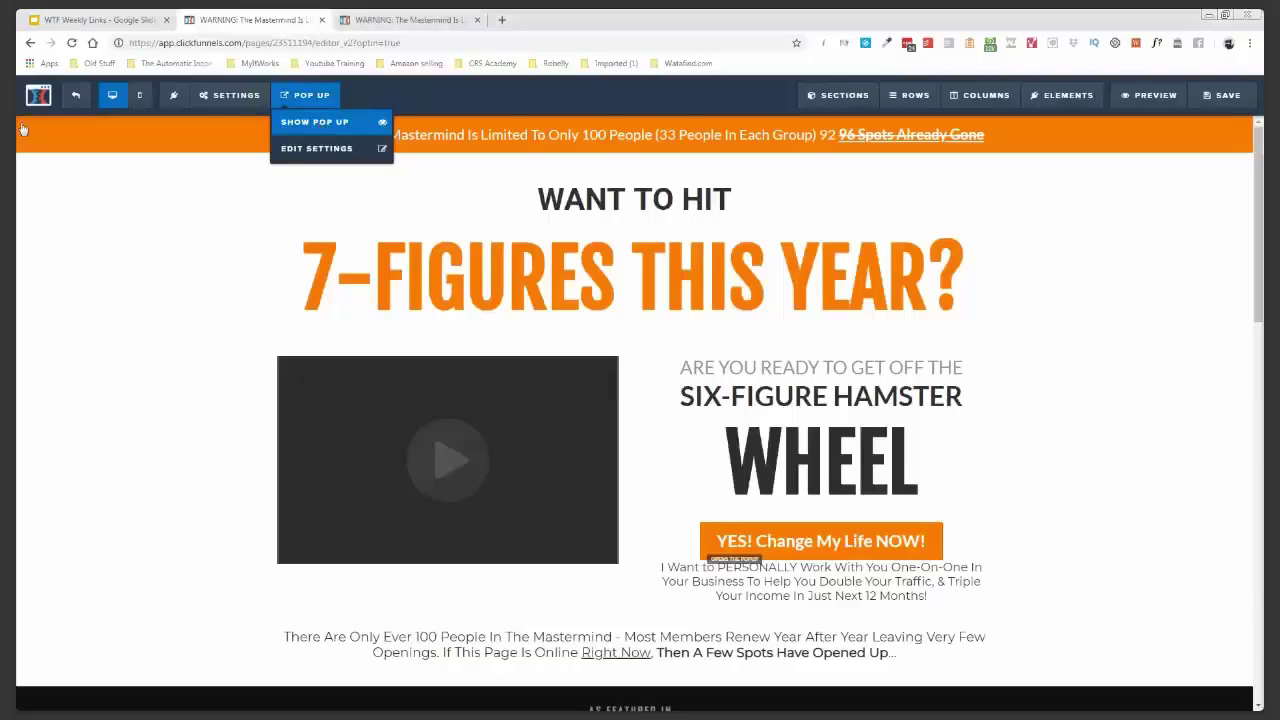
# - Give the pop-up a black #000000 background and add a new row inside it
pyautogui.click(315, 121)
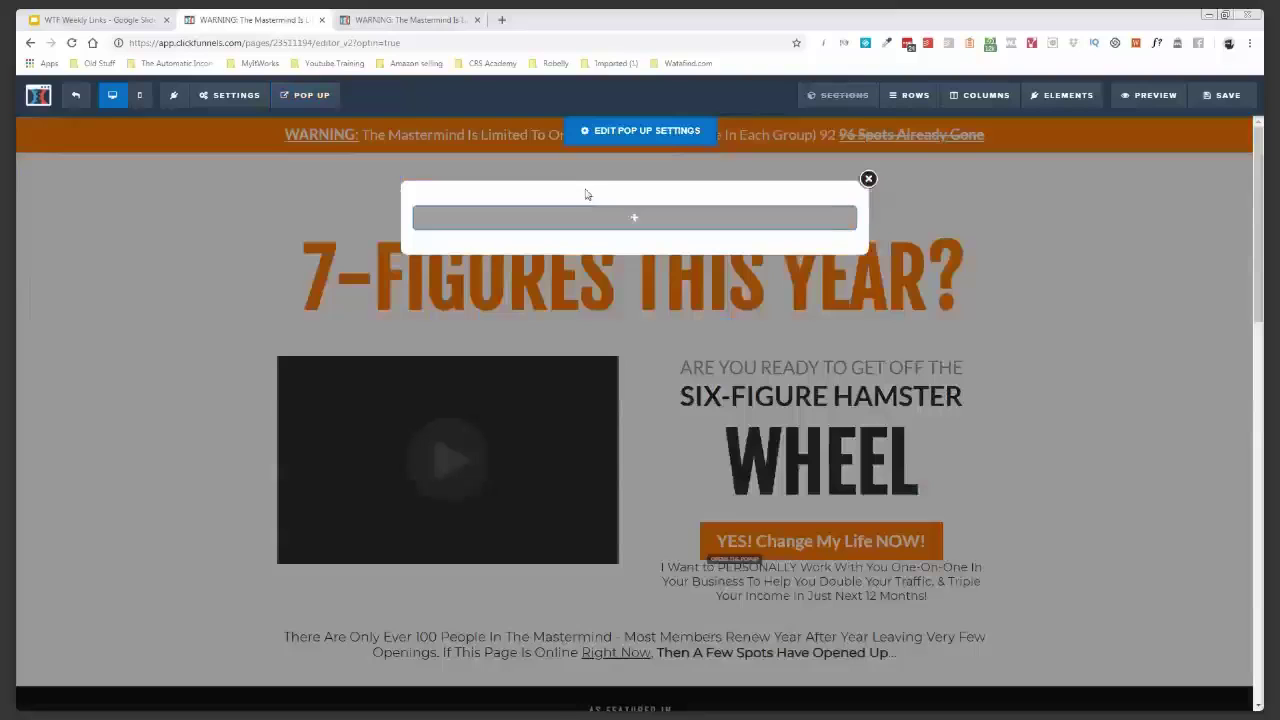
pyautogui.click(636, 129)
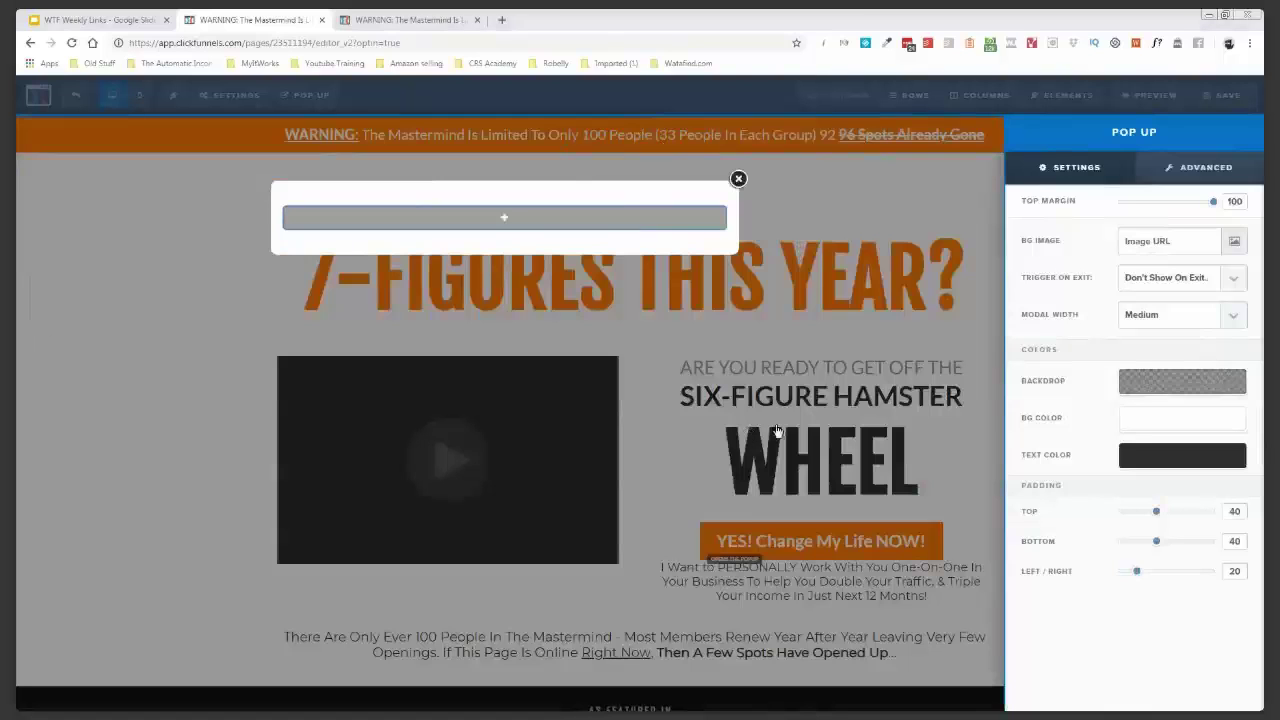
pyautogui.click(1173, 424)
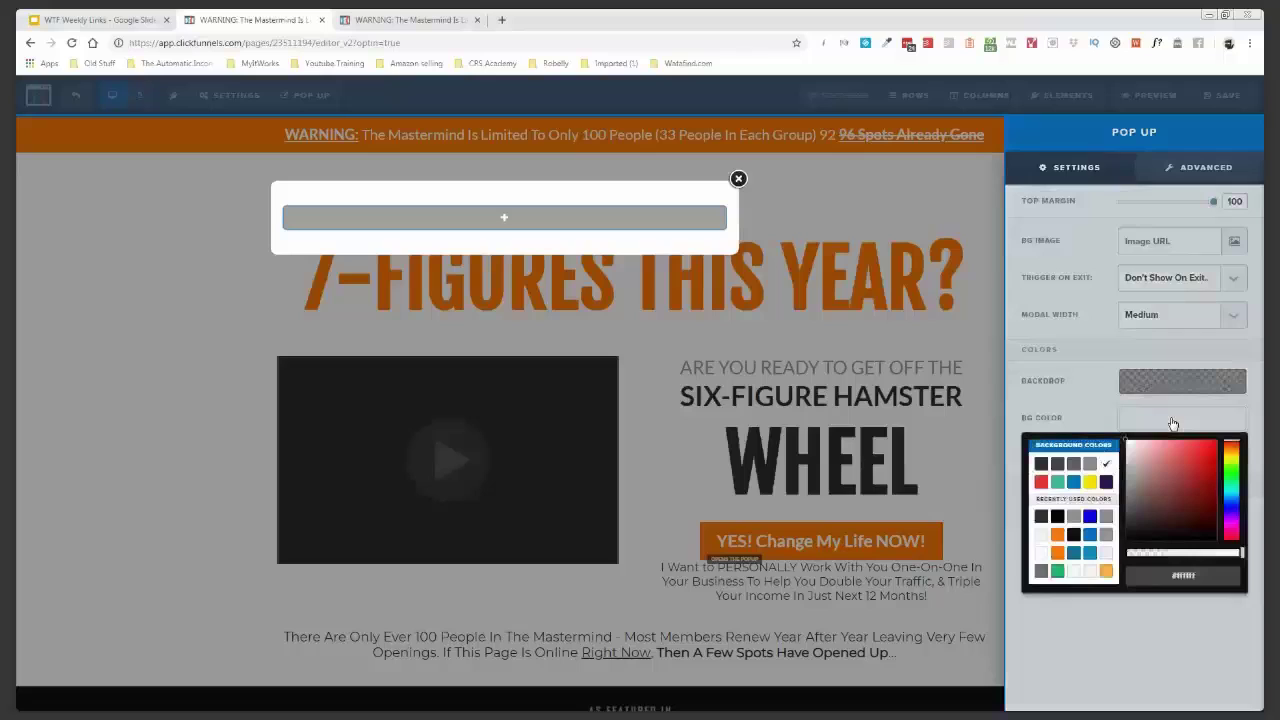
pyautogui.click(1057, 516)
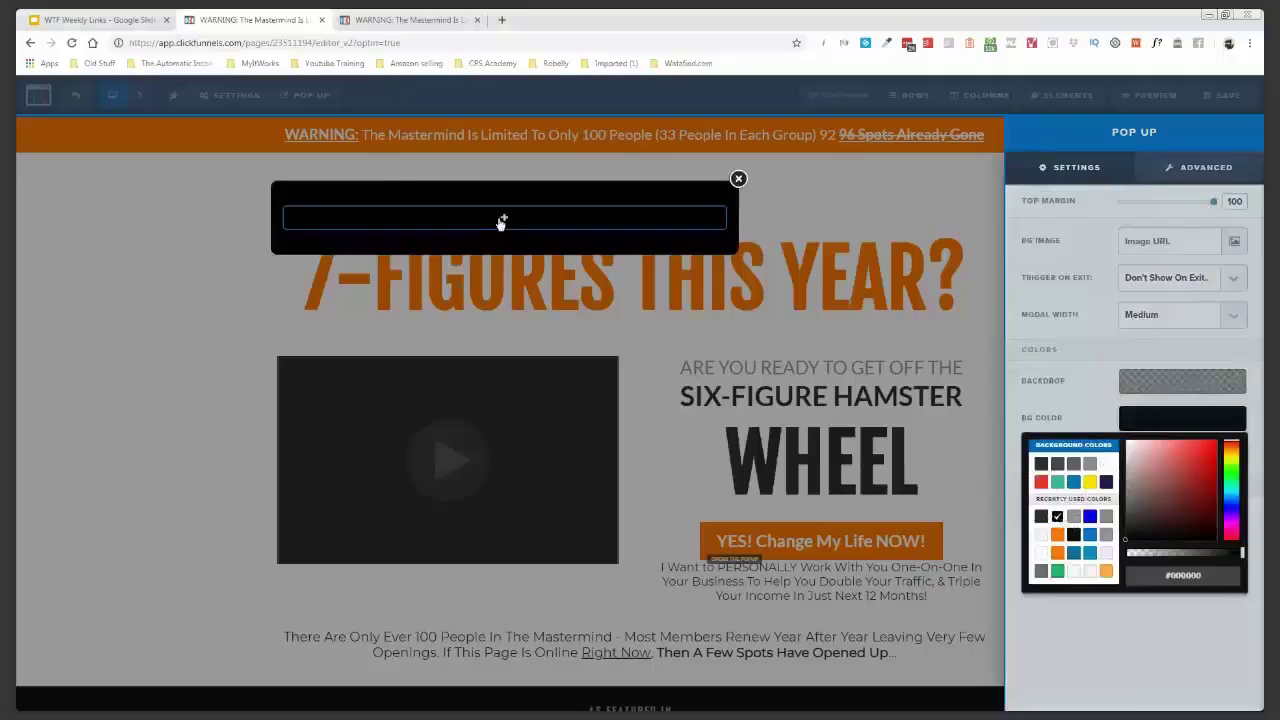
pyautogui.click(531, 218)
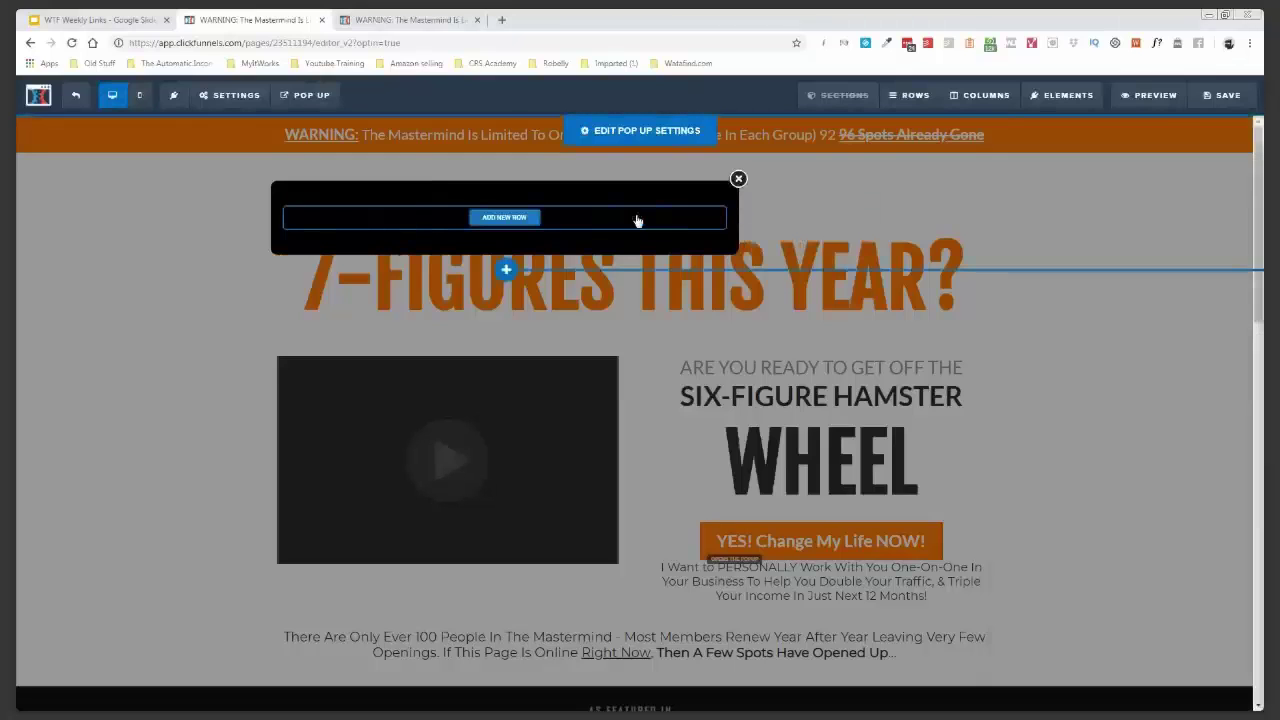
pyautogui.click(637, 220)
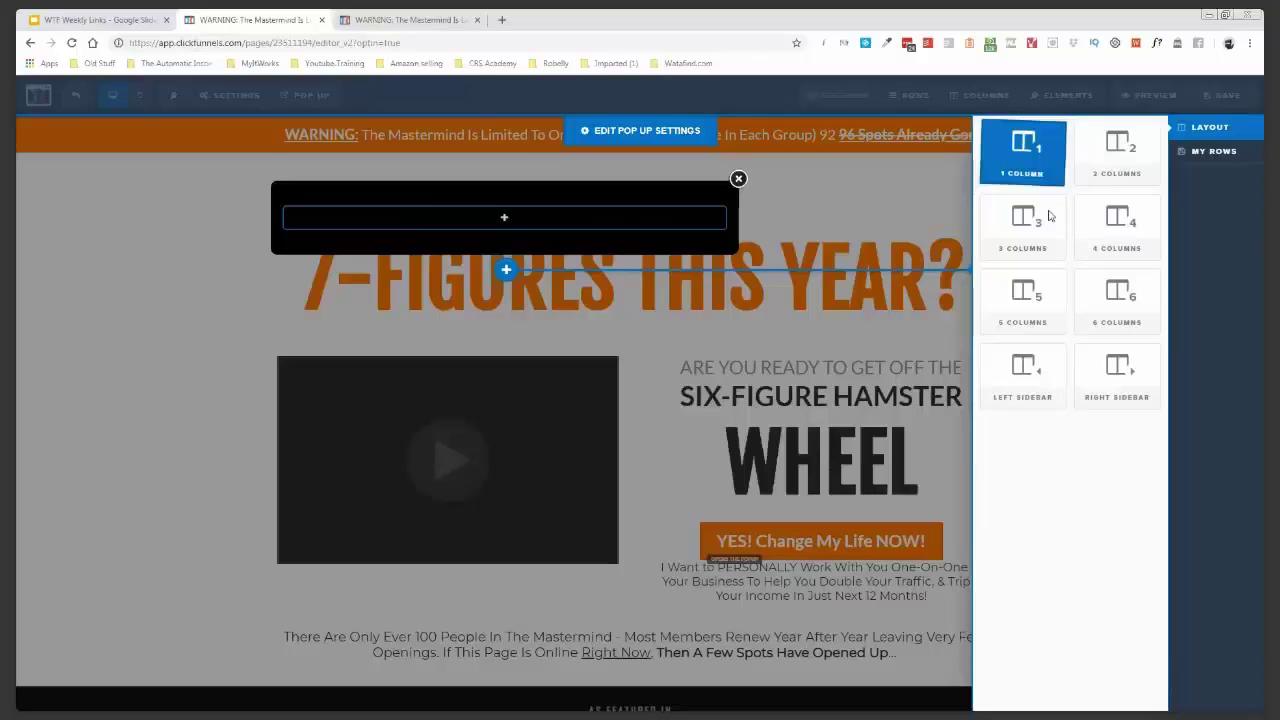
# - Add a headline to the pop-up with the pasted wording, coloured orange #ff7800
pyautogui.click(624, 237)
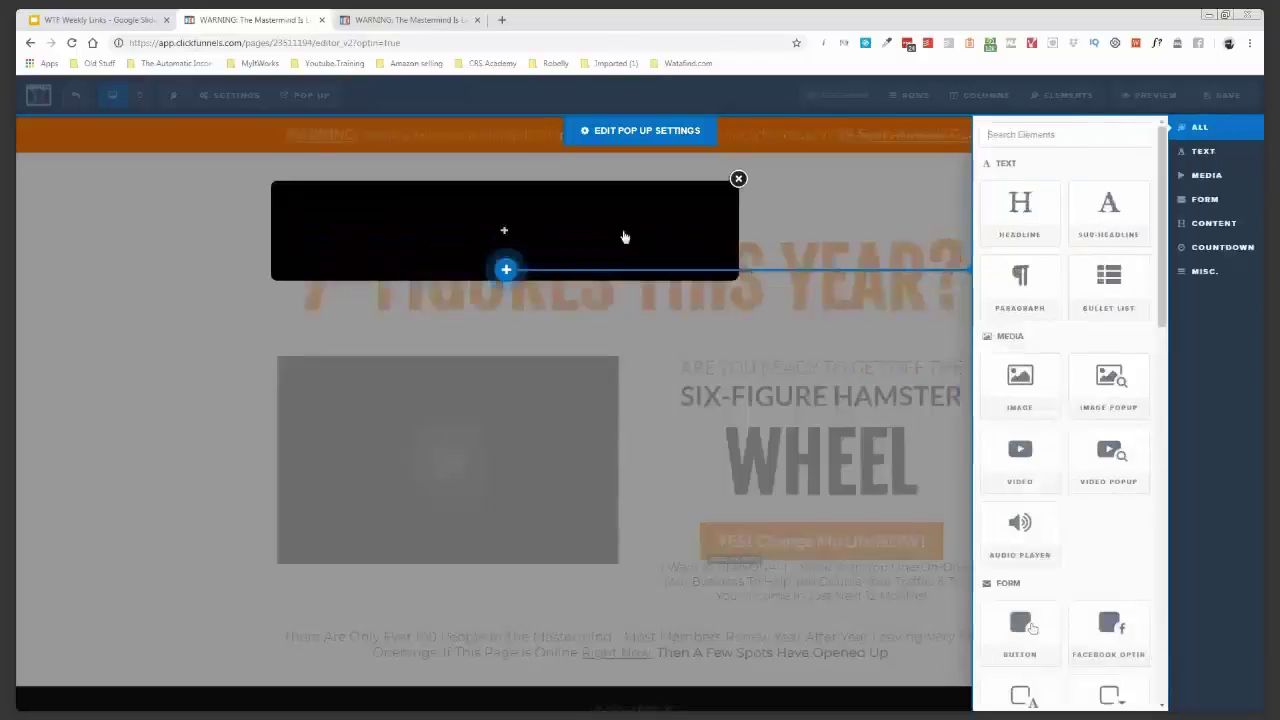
pyautogui.click(1020, 210)
pyautogui.click(46, 340)
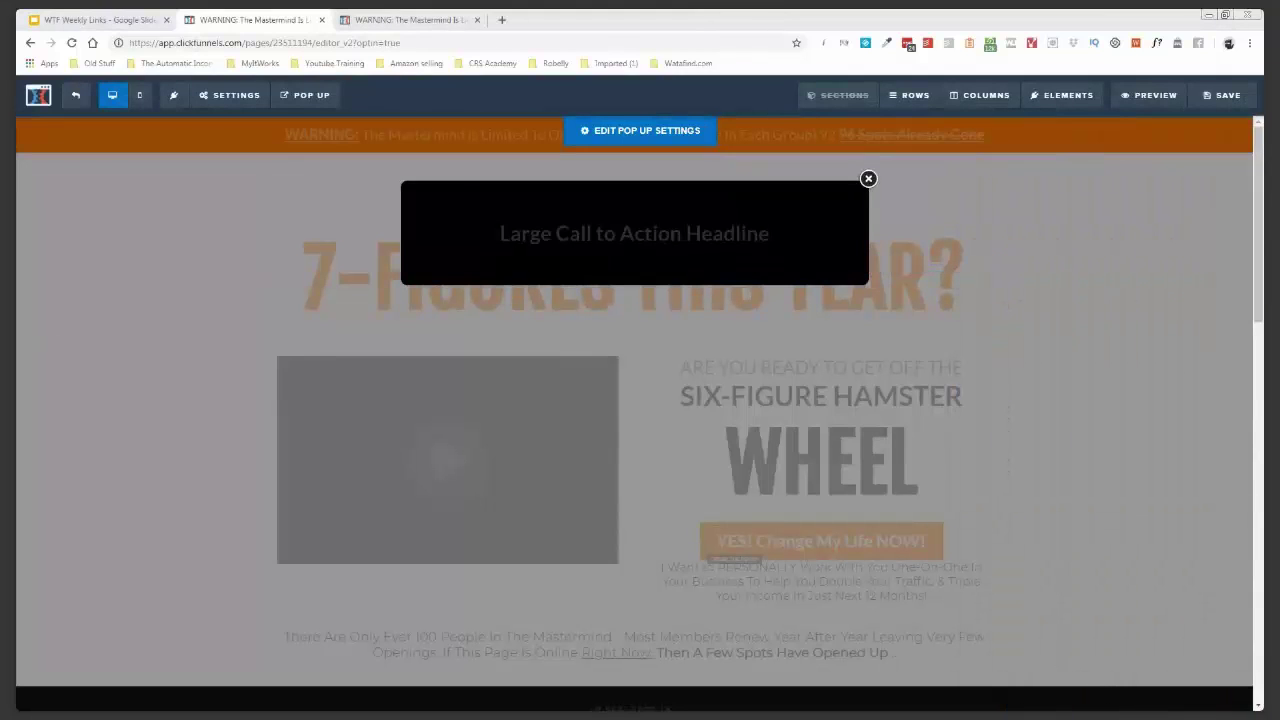
pyautogui.tripleClick(611, 237)
pyautogui.write('Action Headline Place Here and Edit this current text :)')
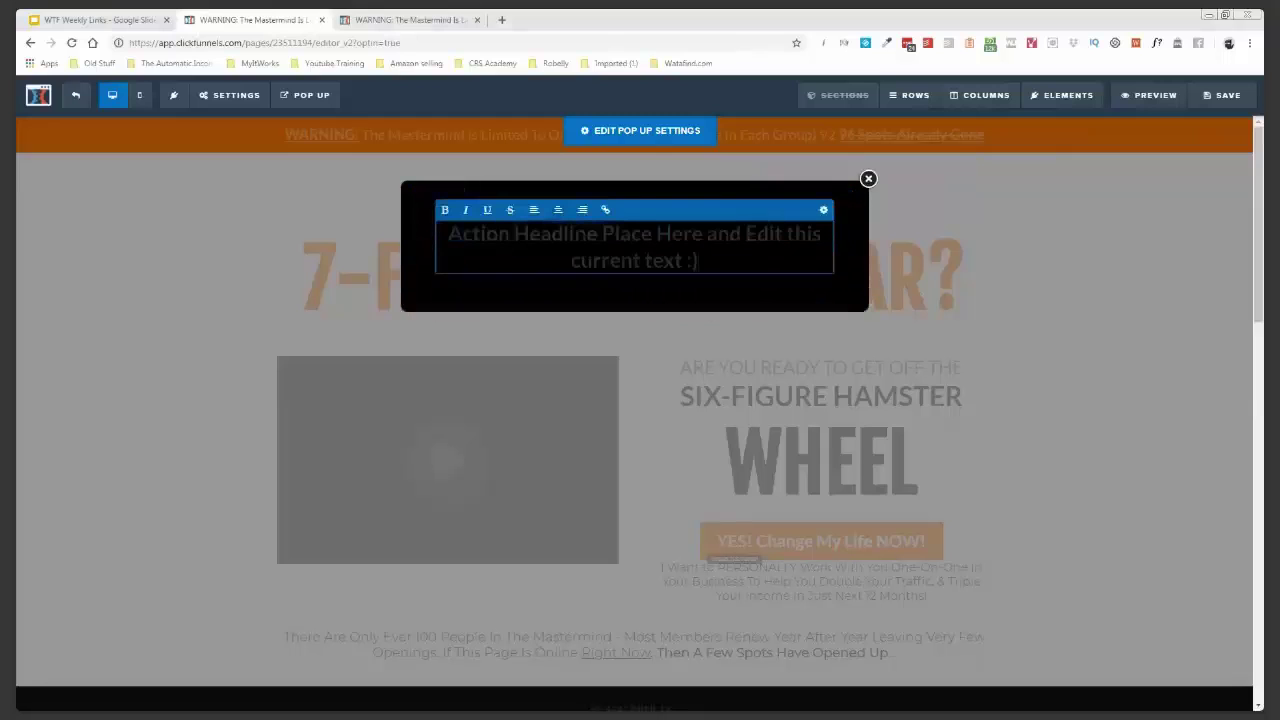
pyautogui.click(823, 215)
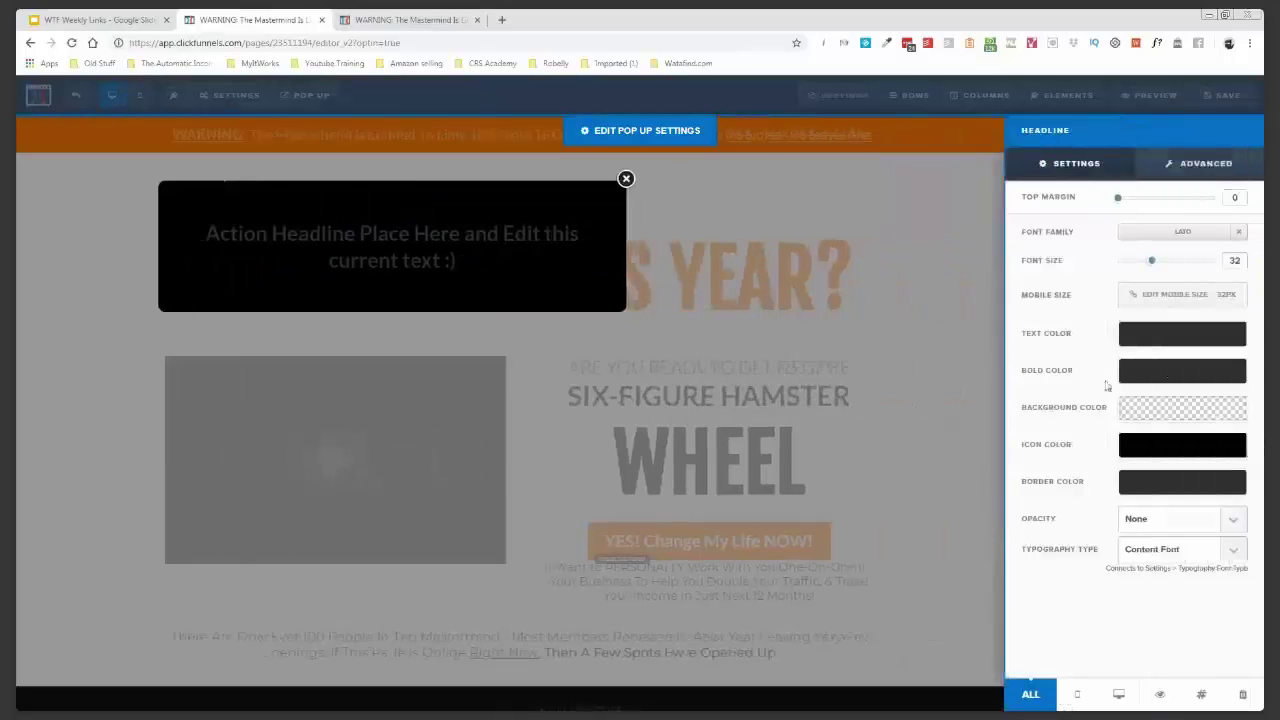
pyautogui.click(1175, 339)
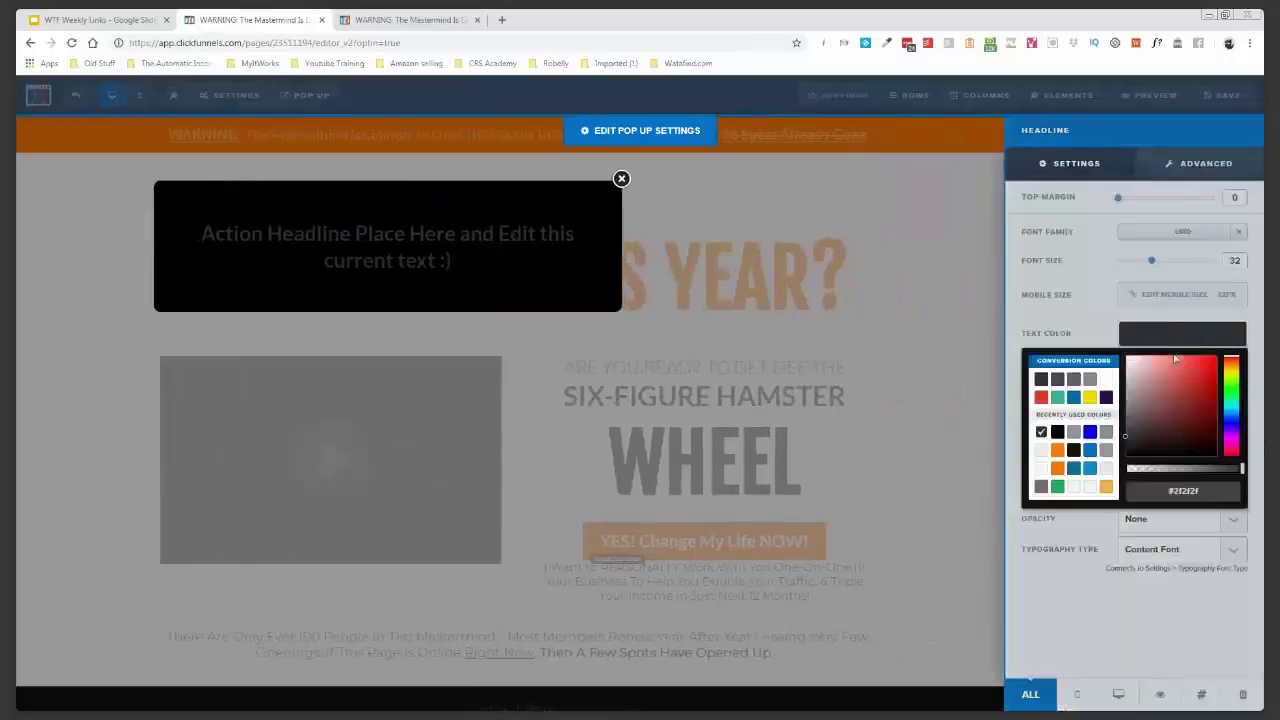
pyautogui.click(1057, 450)
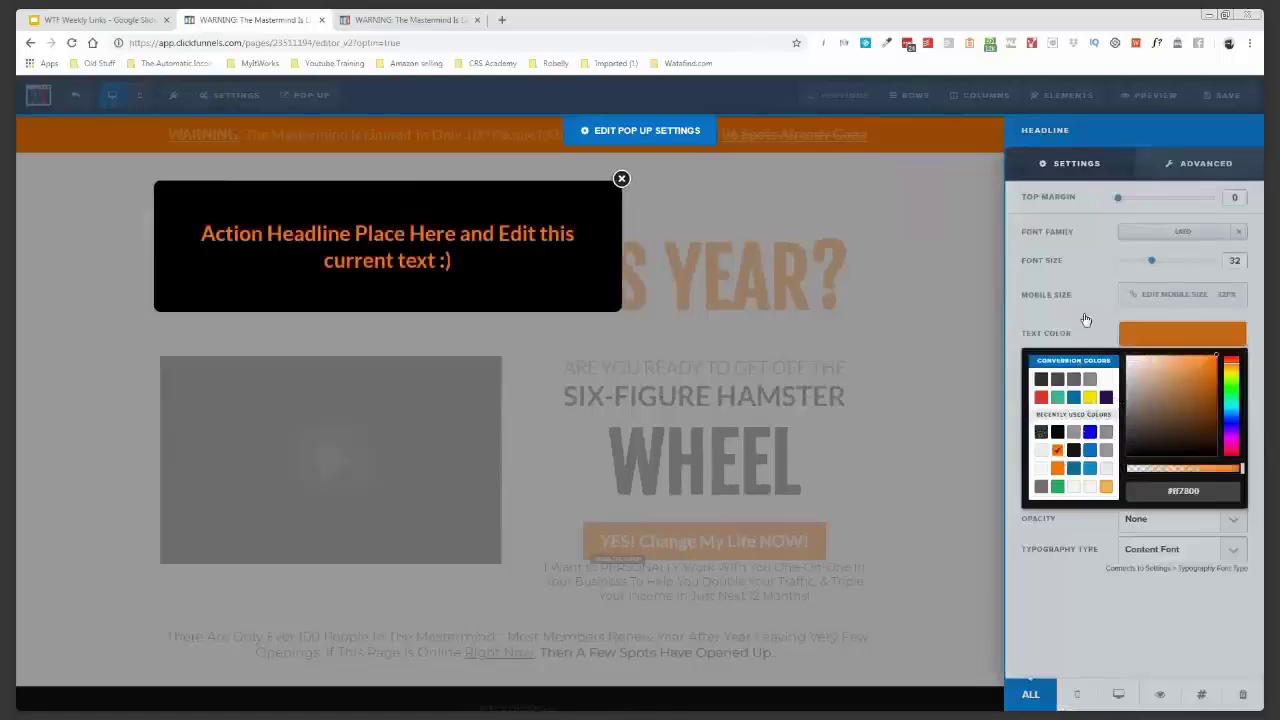
pyautogui.click(1085, 319)
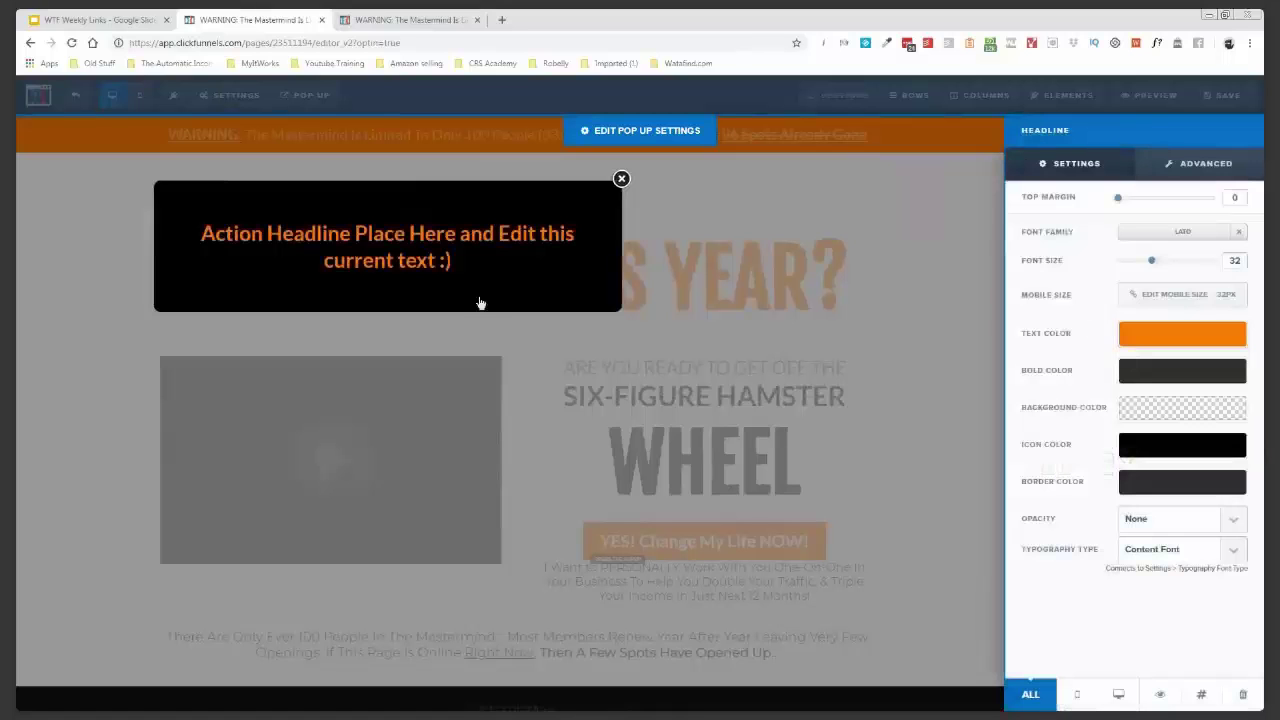
pyautogui.click(520, 272)
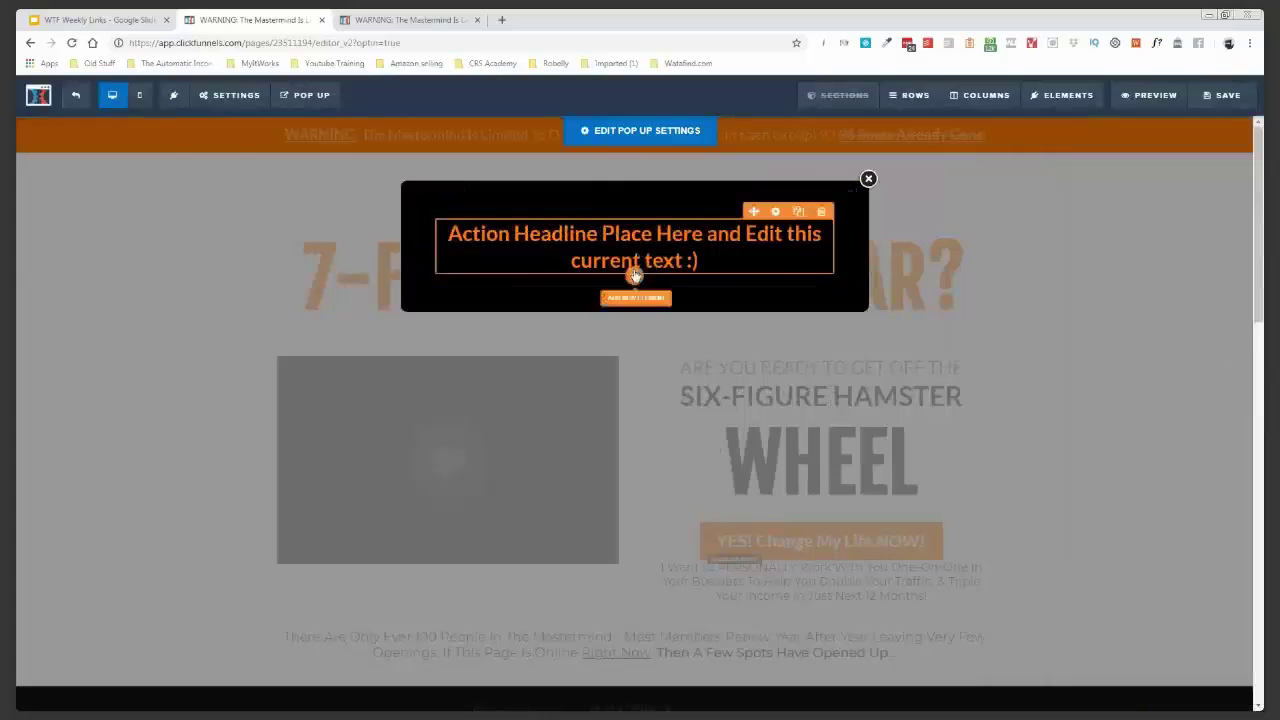
# - Add a First Name input field below the headline, placeholder 'Your First Name Here...'
pyautogui.click(636, 300)
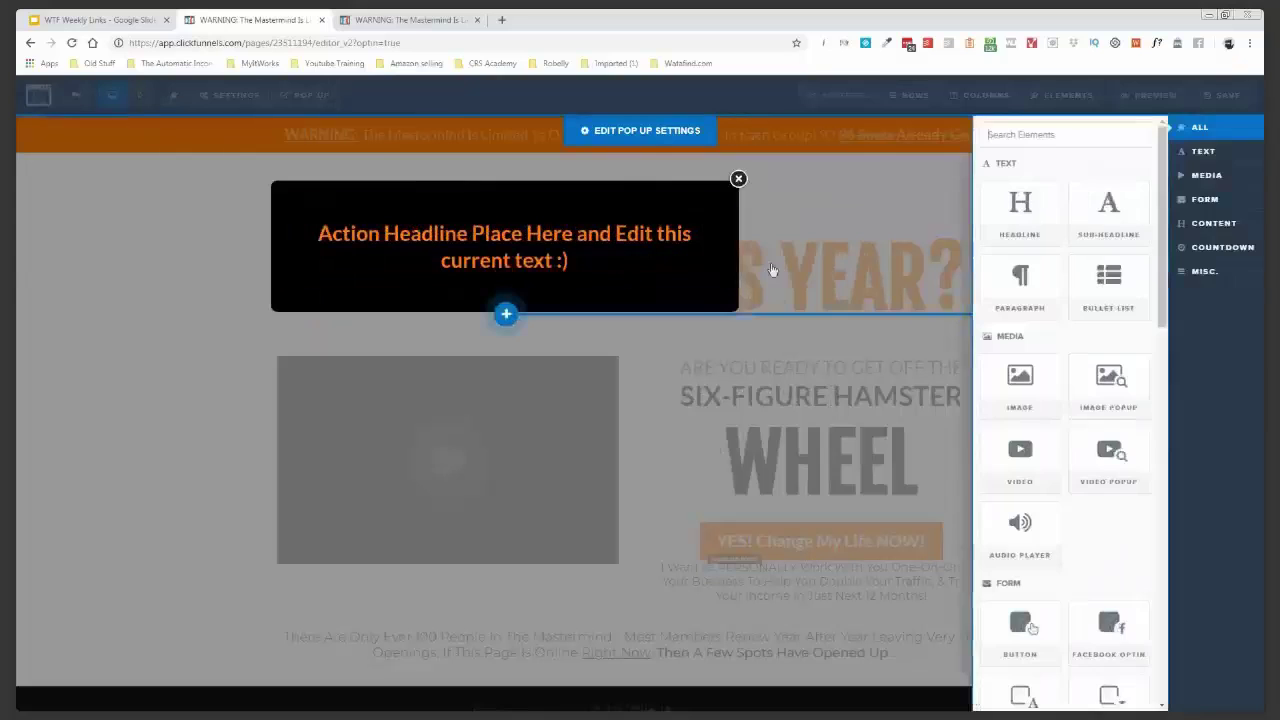
pyautogui.click(1234, 201)
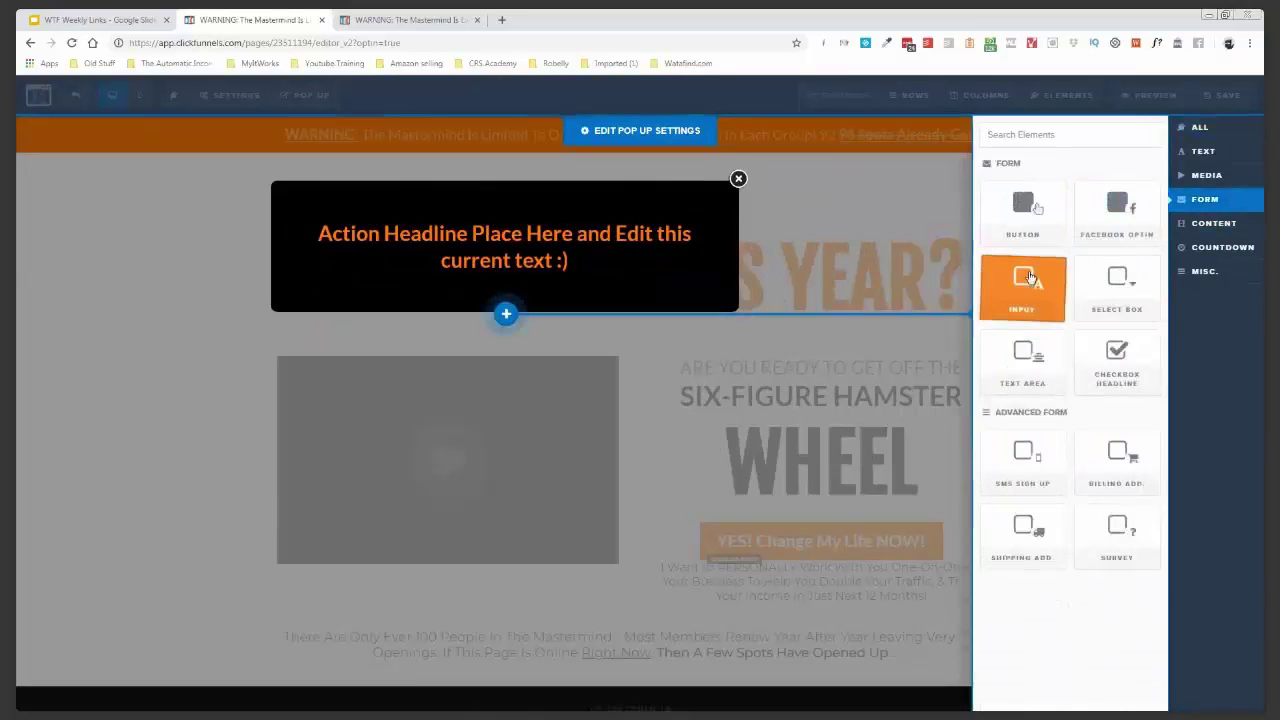
pyautogui.click(1030, 278)
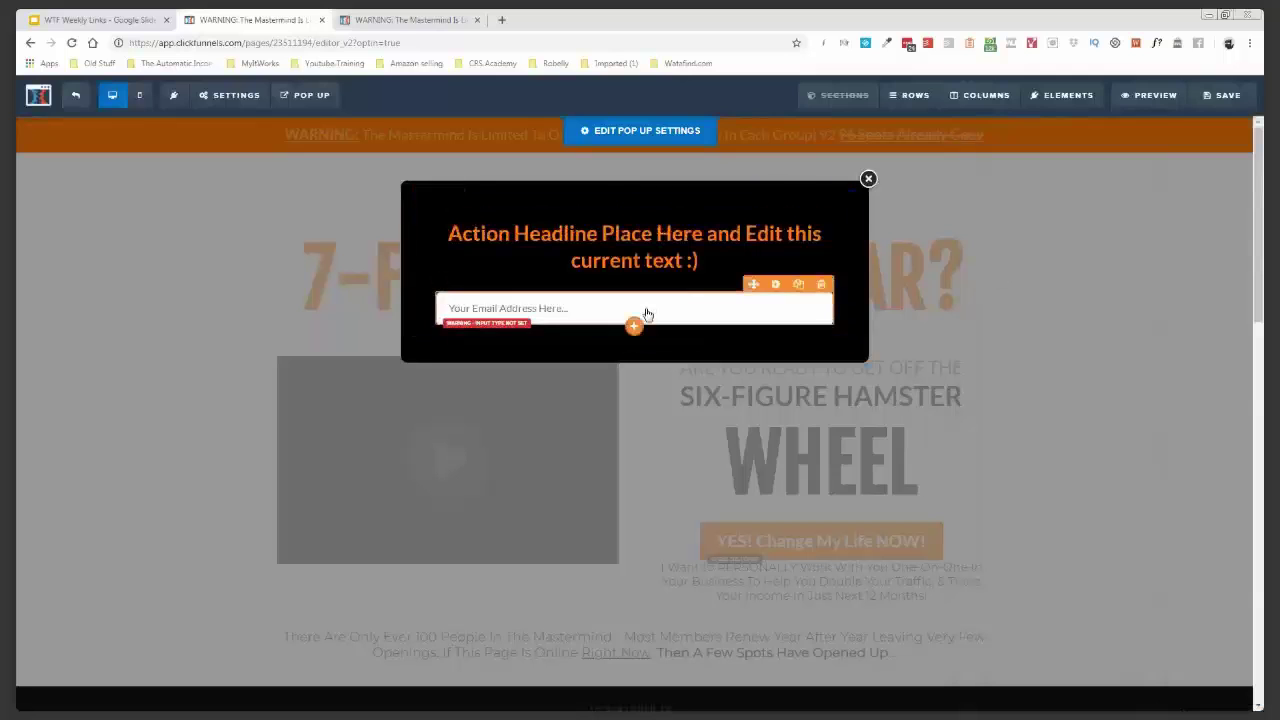
pyautogui.click(646, 314)
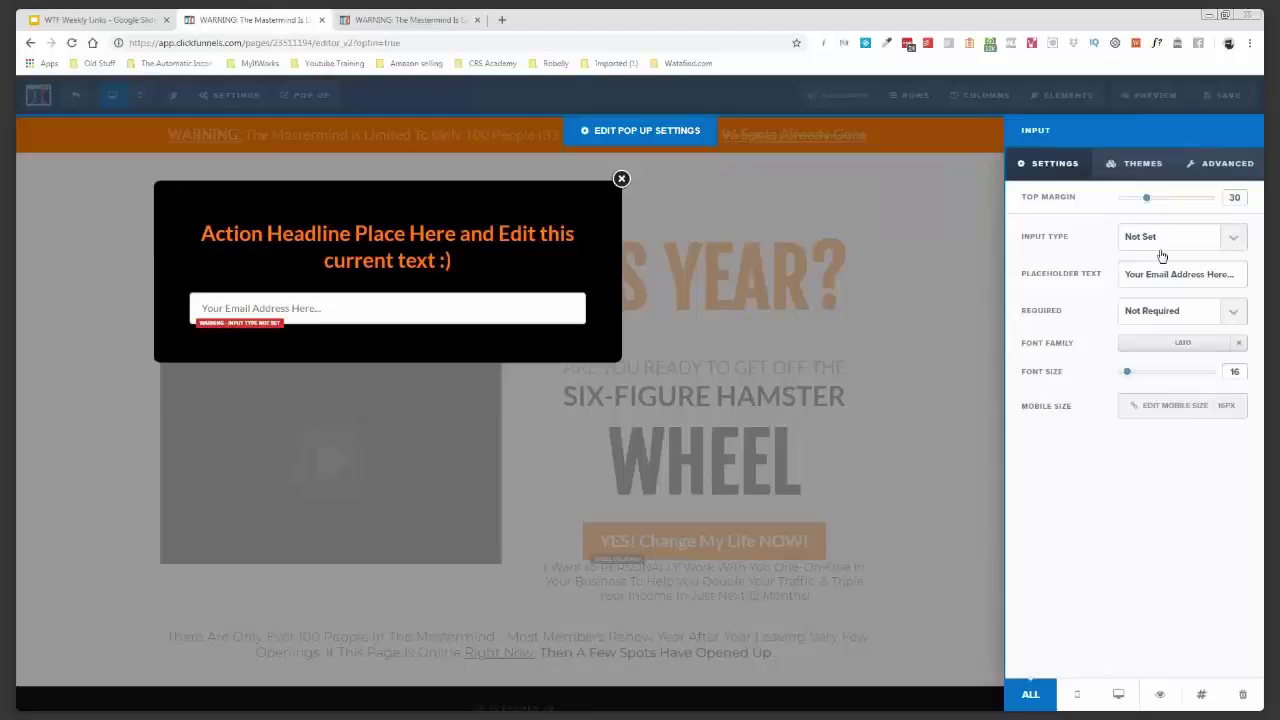
pyautogui.press('Return')
pyautogui.moveTo(1205, 274); pyautogui.dragTo(1146, 274)
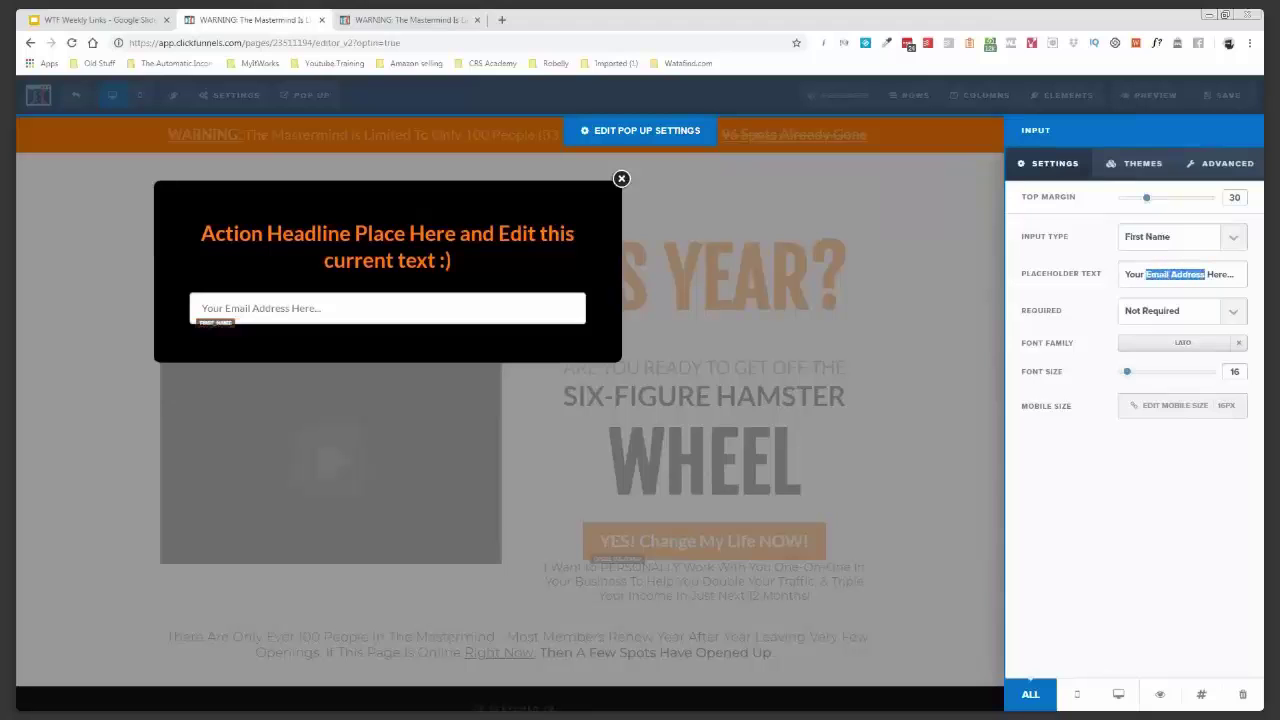
pyautogui.write('First')
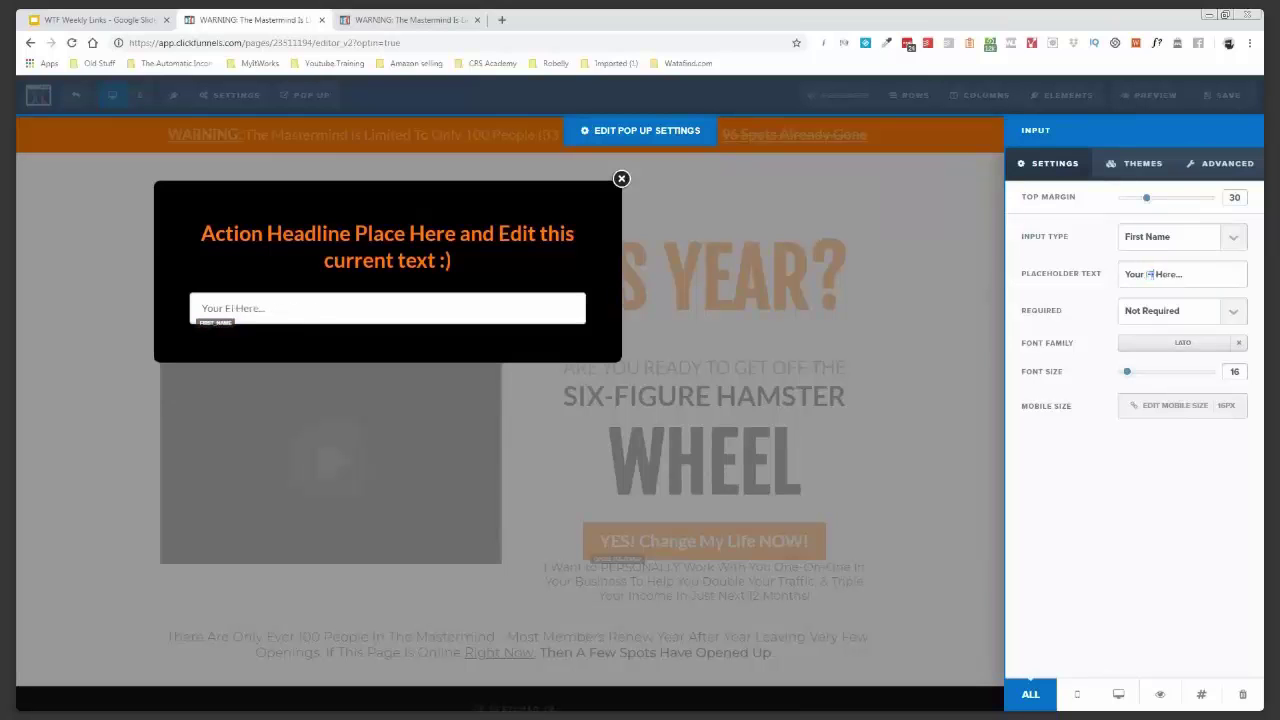
pyautogui.write(' Name')
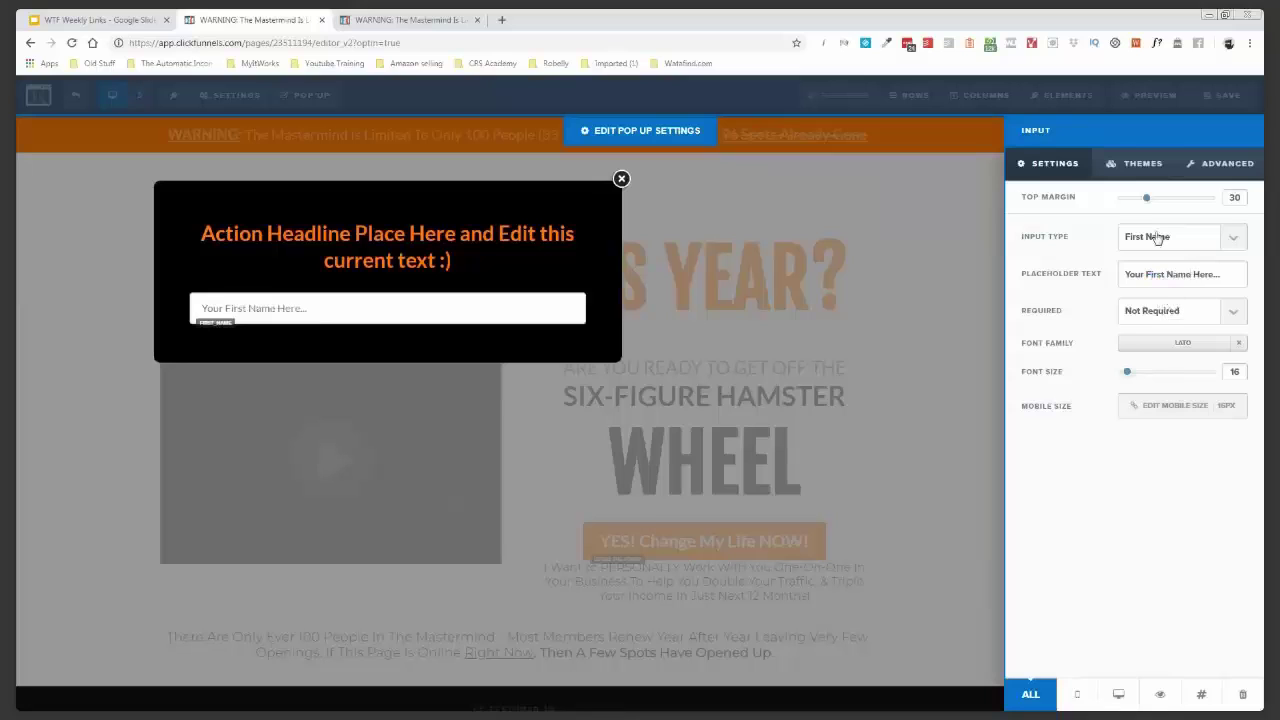
# - Enlarge the First Name field text to size 30 and duplicate the field
pyautogui.moveTo(1127, 374); pyautogui.dragTo(1148, 372)
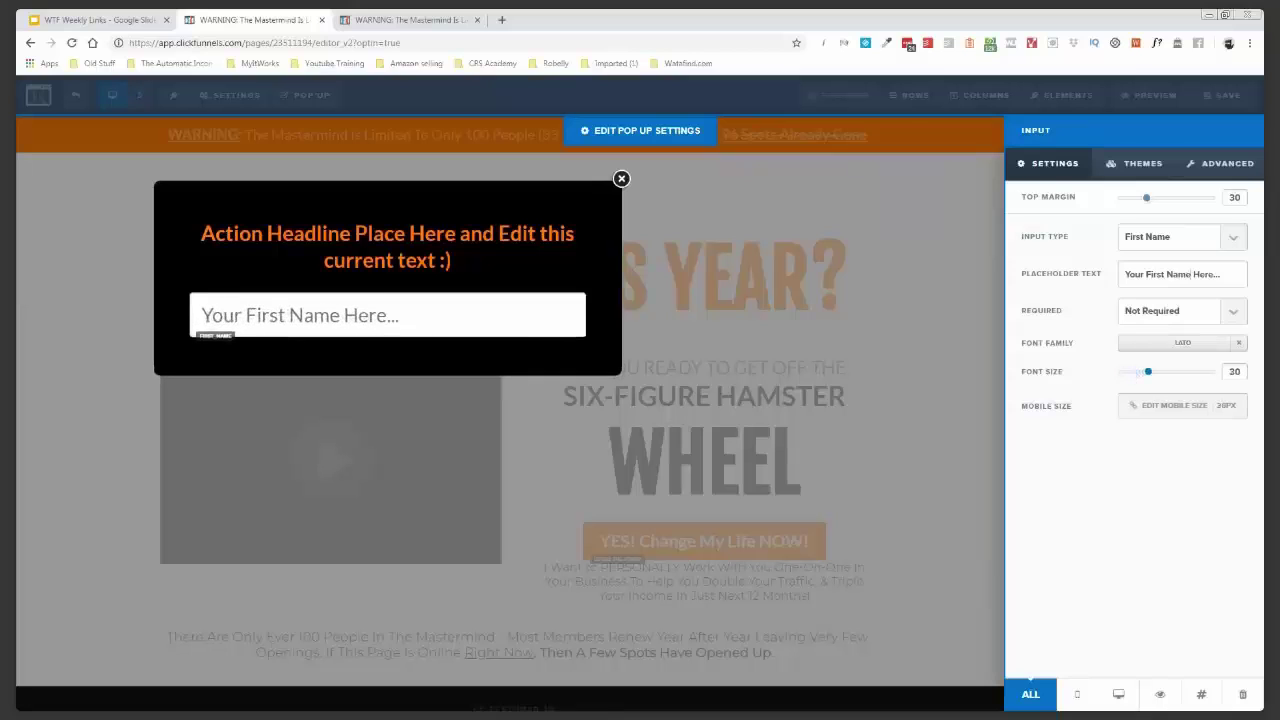
pyautogui.click(540, 300)
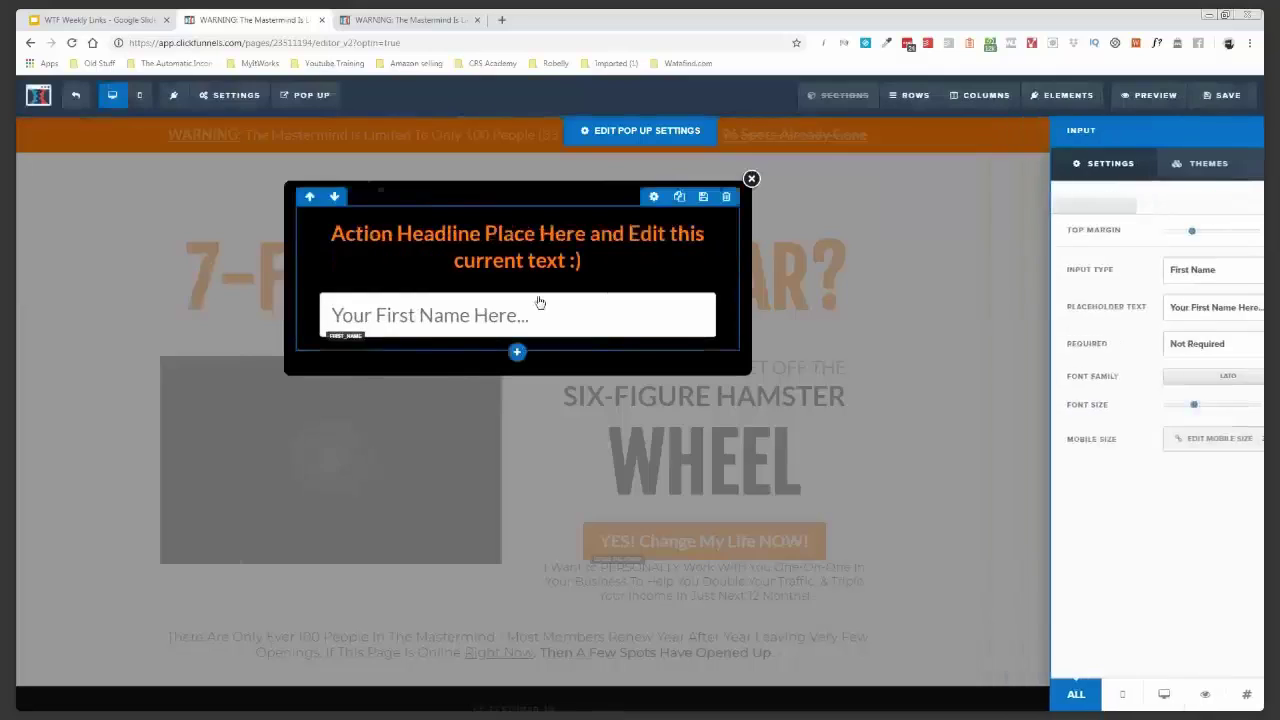
pyautogui.click(799, 285)
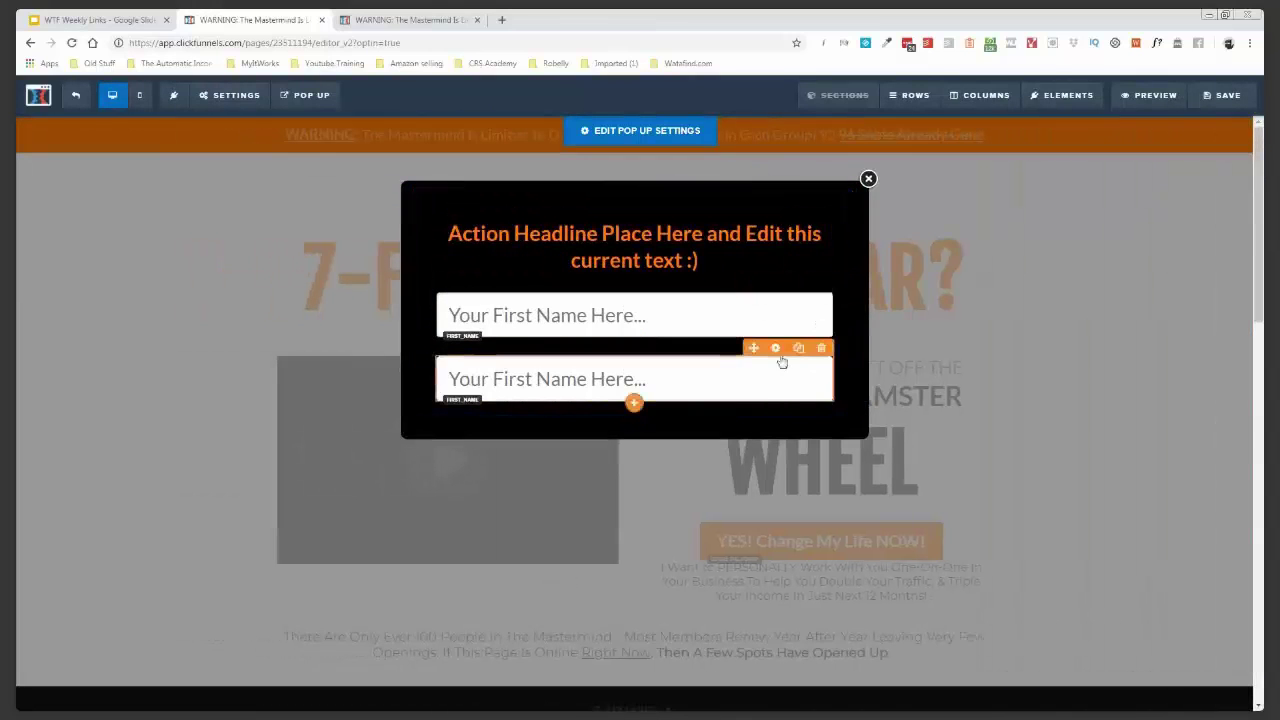
# - Turn the copy into an Email Address field reading 'Your Email Address Here...' with top margin 15
pyautogui.click(776, 349)
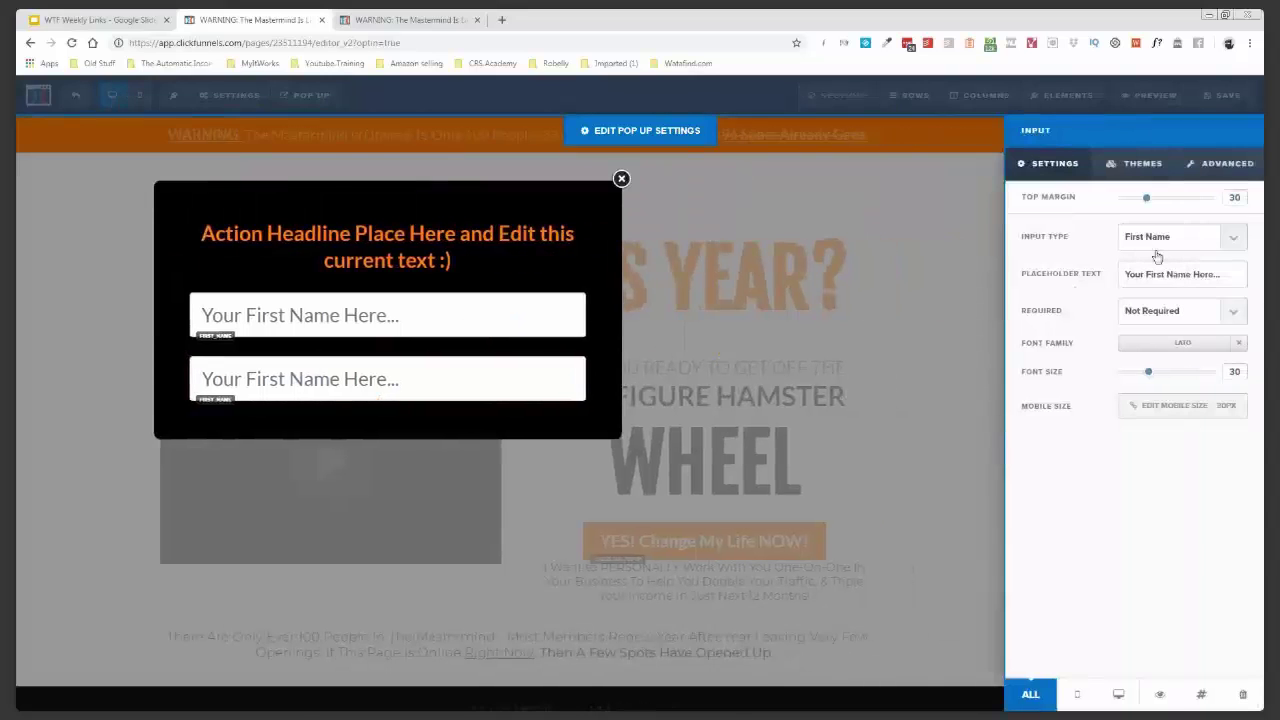
pyautogui.click(1157, 258)
pyautogui.moveTo(1192, 274); pyautogui.dragTo(1145, 274)
pyautogui.write('E')
pyautogui.write('mail Addre')
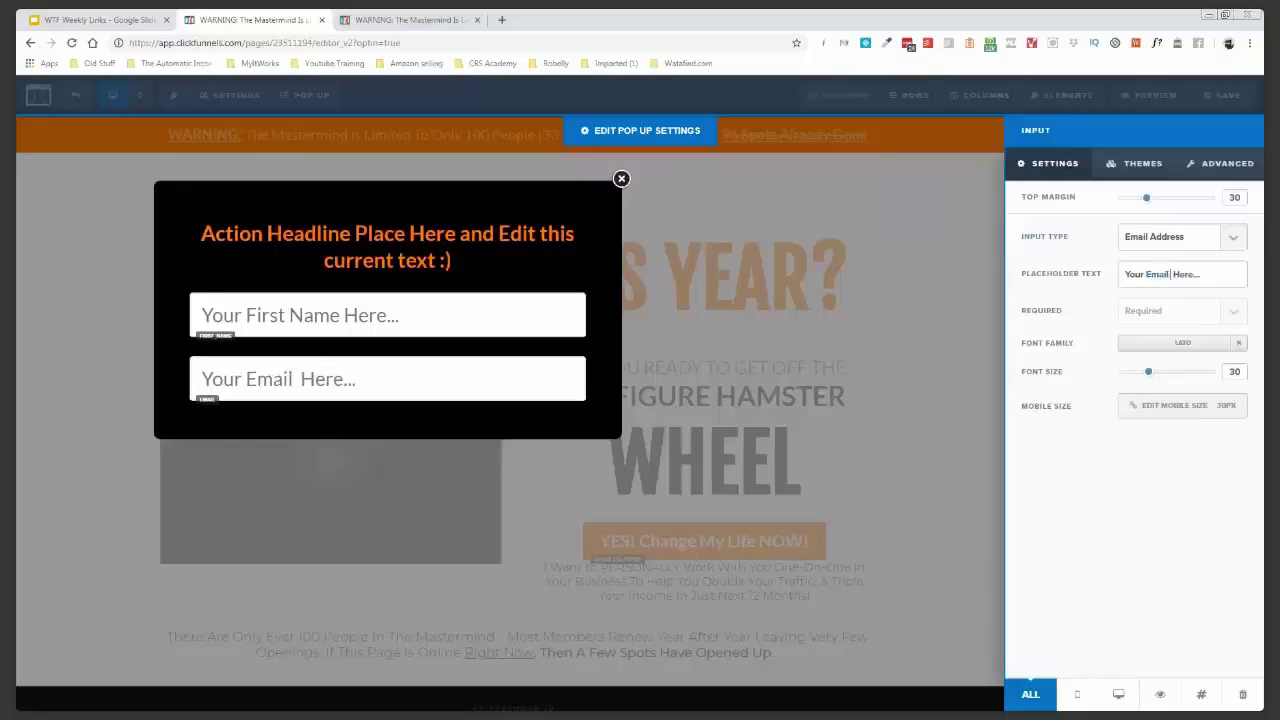
pyautogui.write('ss')
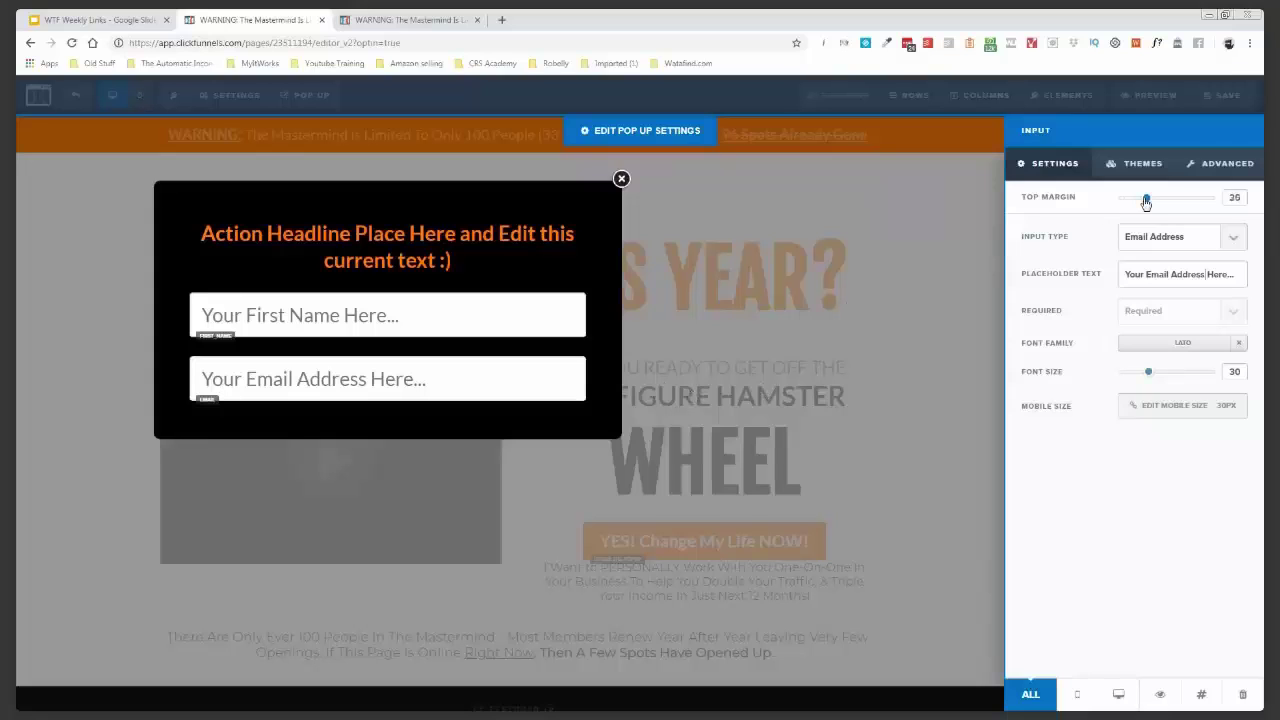
pyautogui.moveTo(1146, 201); pyautogui.dragTo(1132, 199)
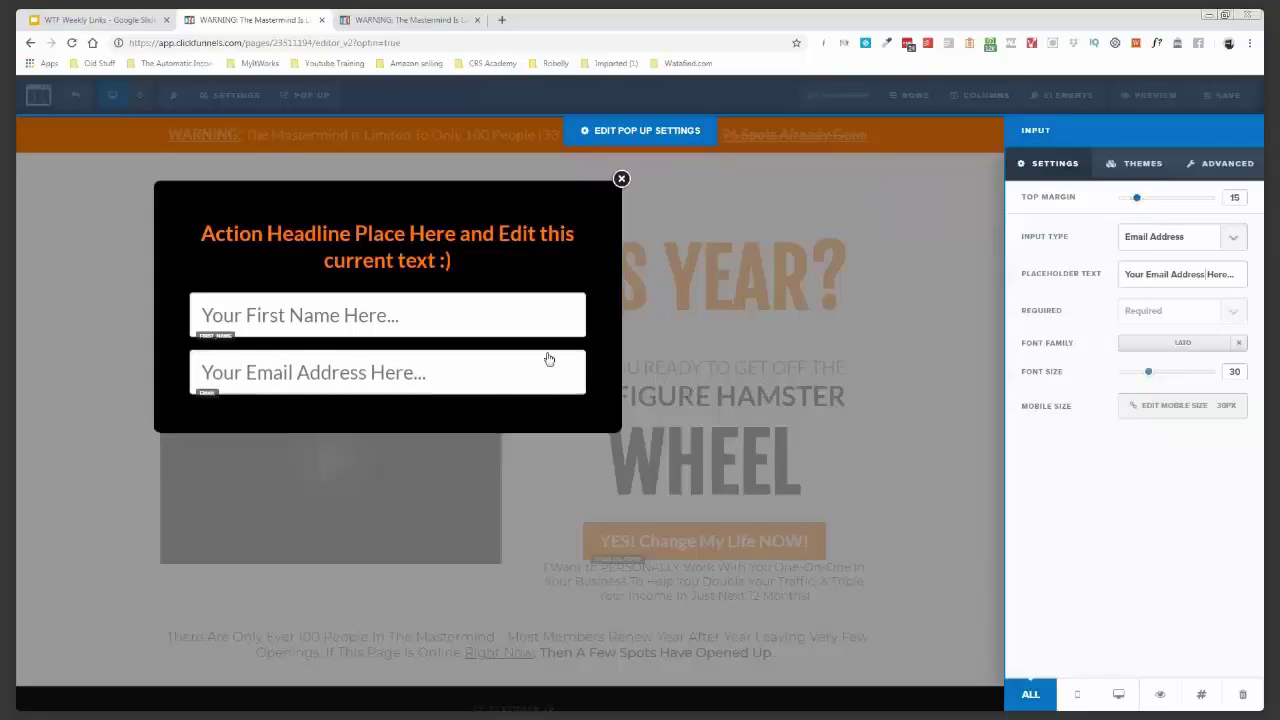
pyautogui.click(481, 353)
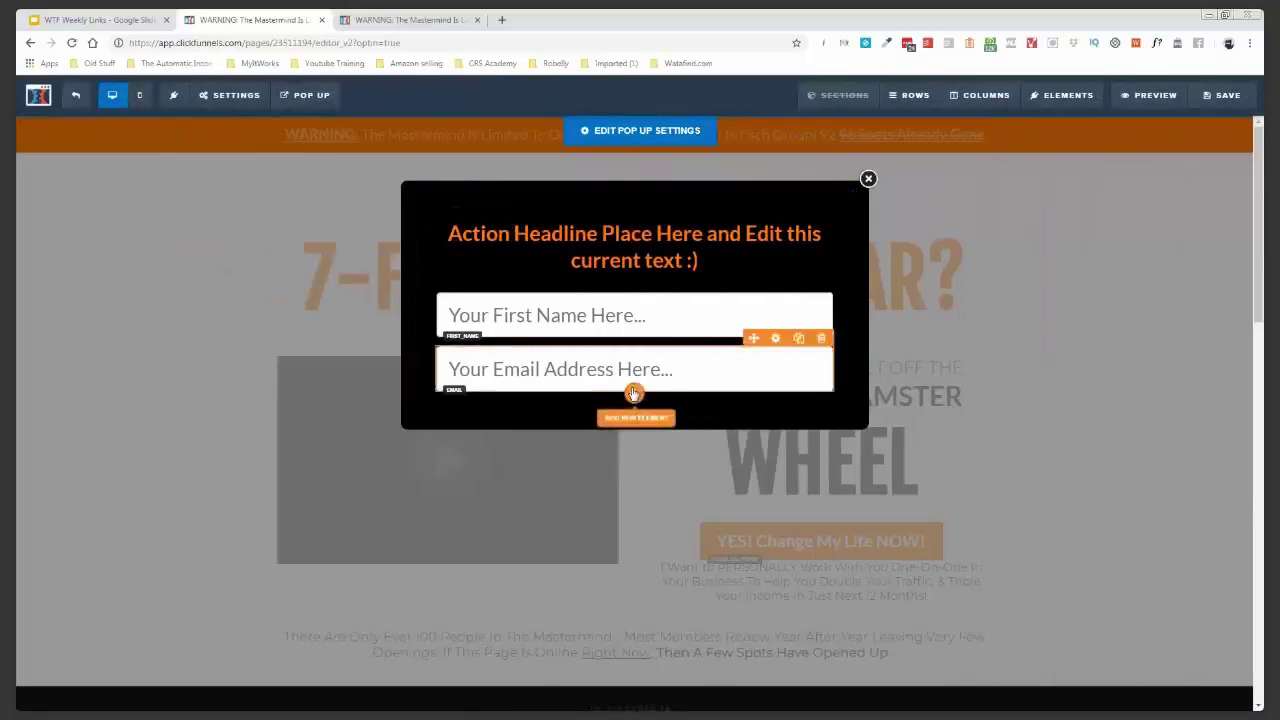
# - Add a button below the fields with top margin 30 and an orange background
pyautogui.click(633, 393)
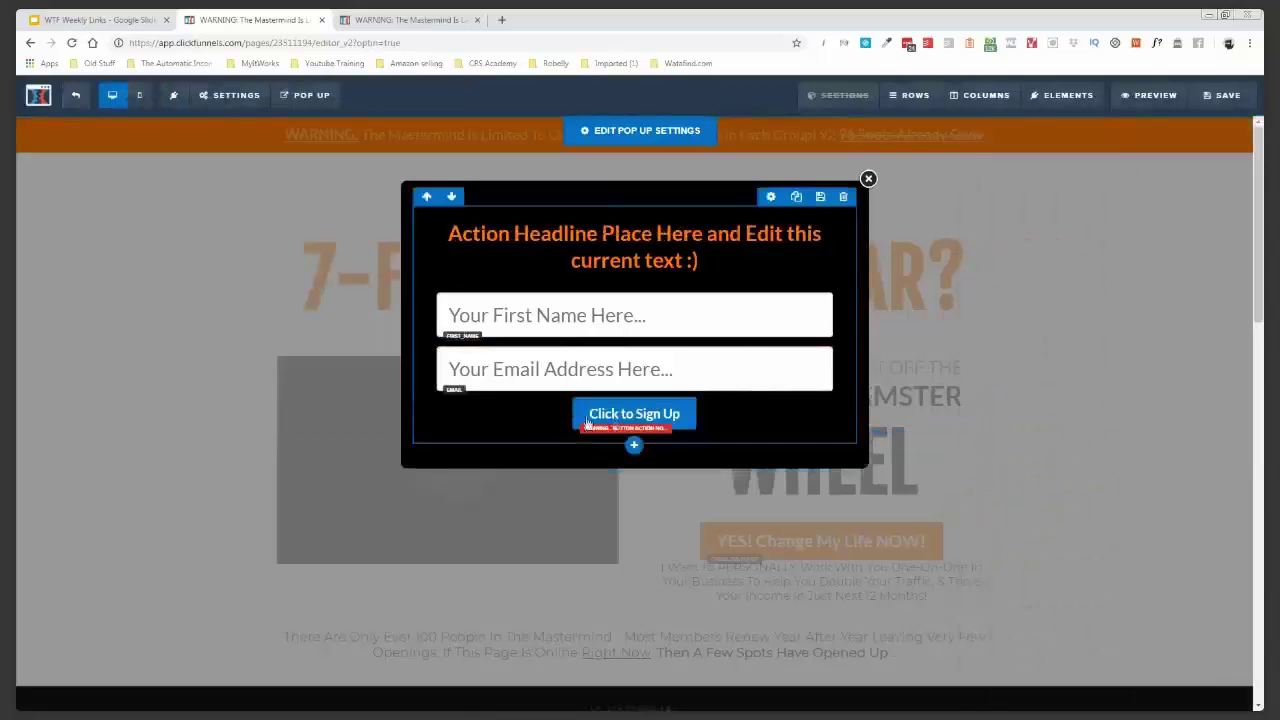
pyautogui.click(632, 414)
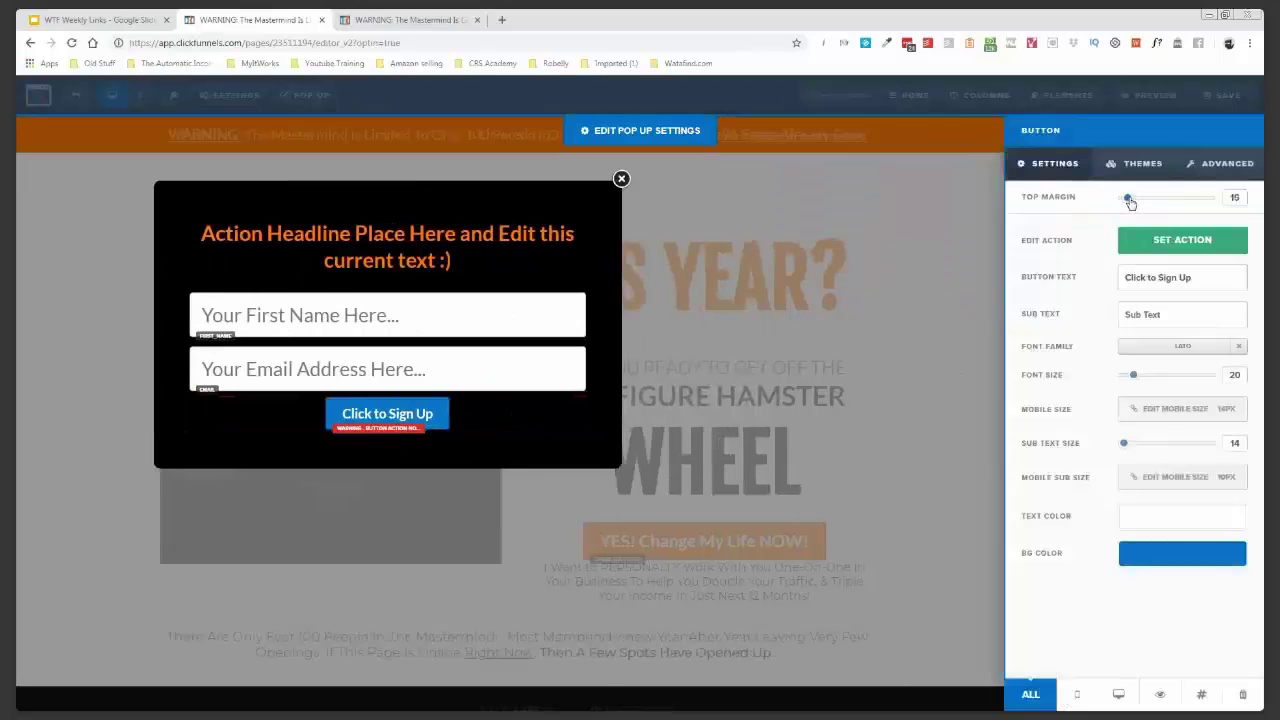
pyautogui.moveTo(1128, 199); pyautogui.dragTo(1145, 201)
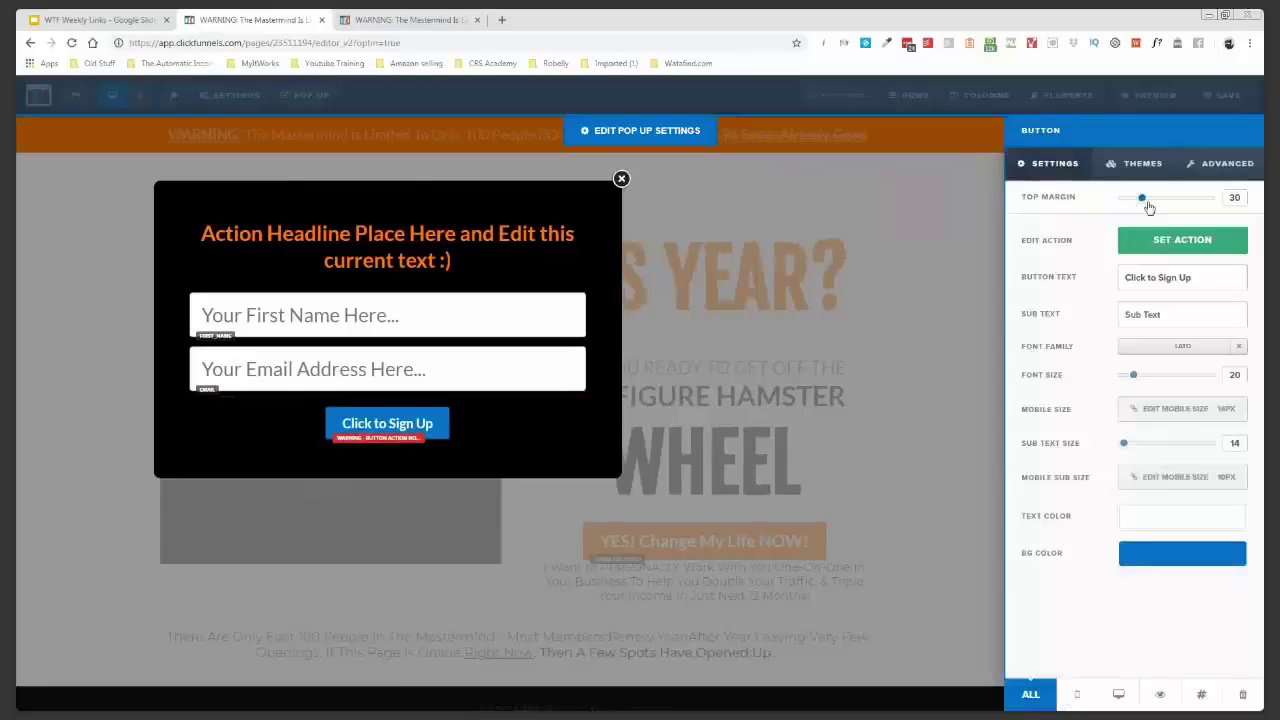
pyautogui.click(1187, 558)
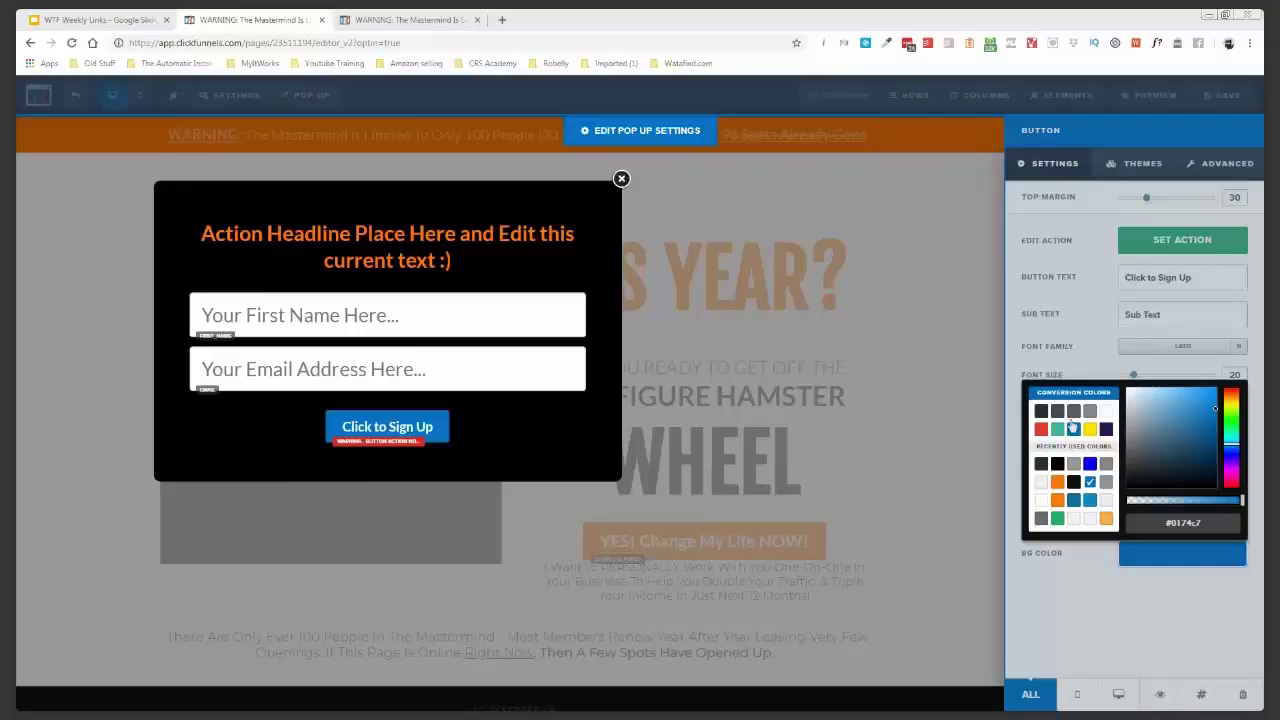
pyautogui.click(1058, 483)
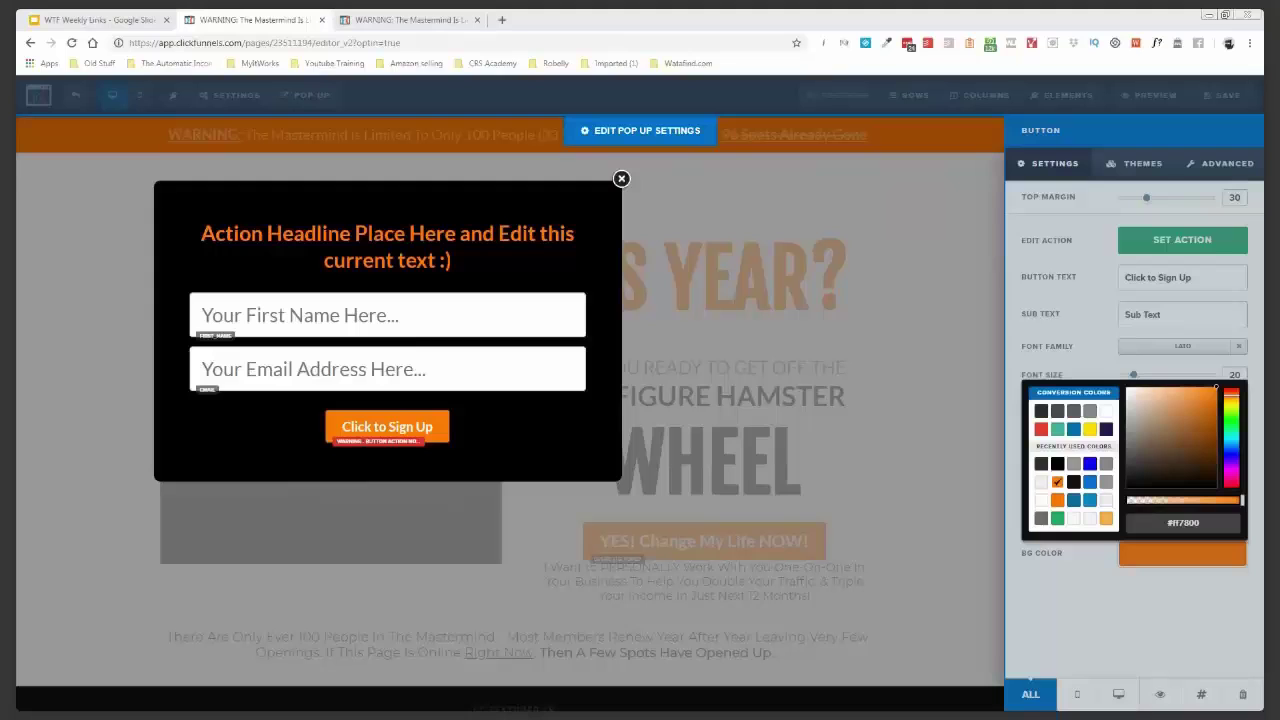
pyautogui.click(1182, 314)
# - Set the button text to 'Begin Your Application' at font size 32
pyautogui.moveTo(1189, 278); pyautogui.dragTo(1125, 278)
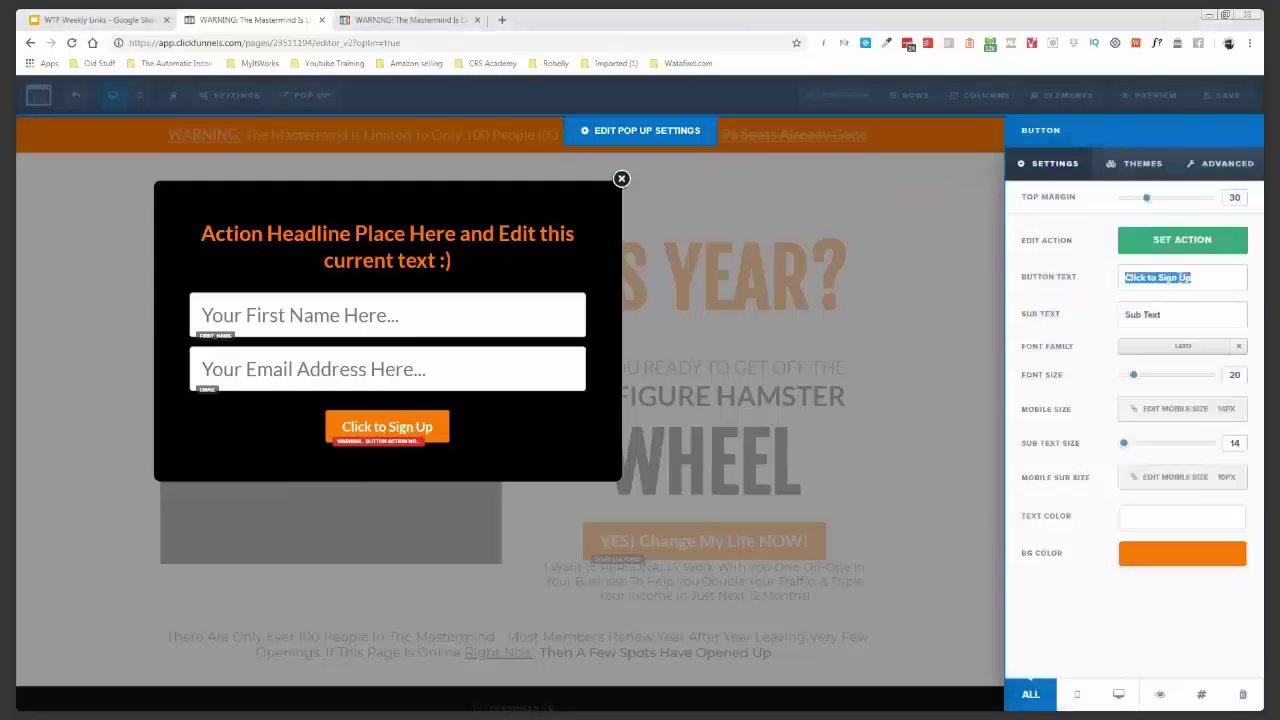
pyautogui.write('Begin Y')
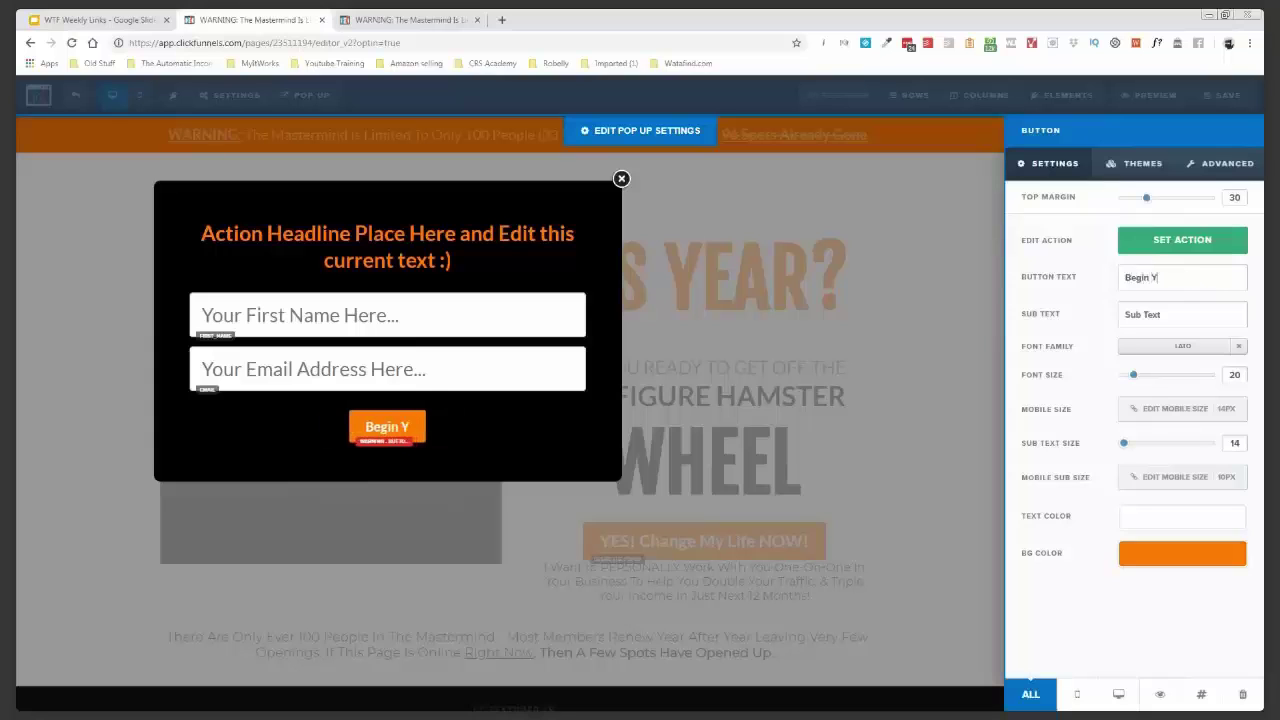
pyautogui.write('our App')
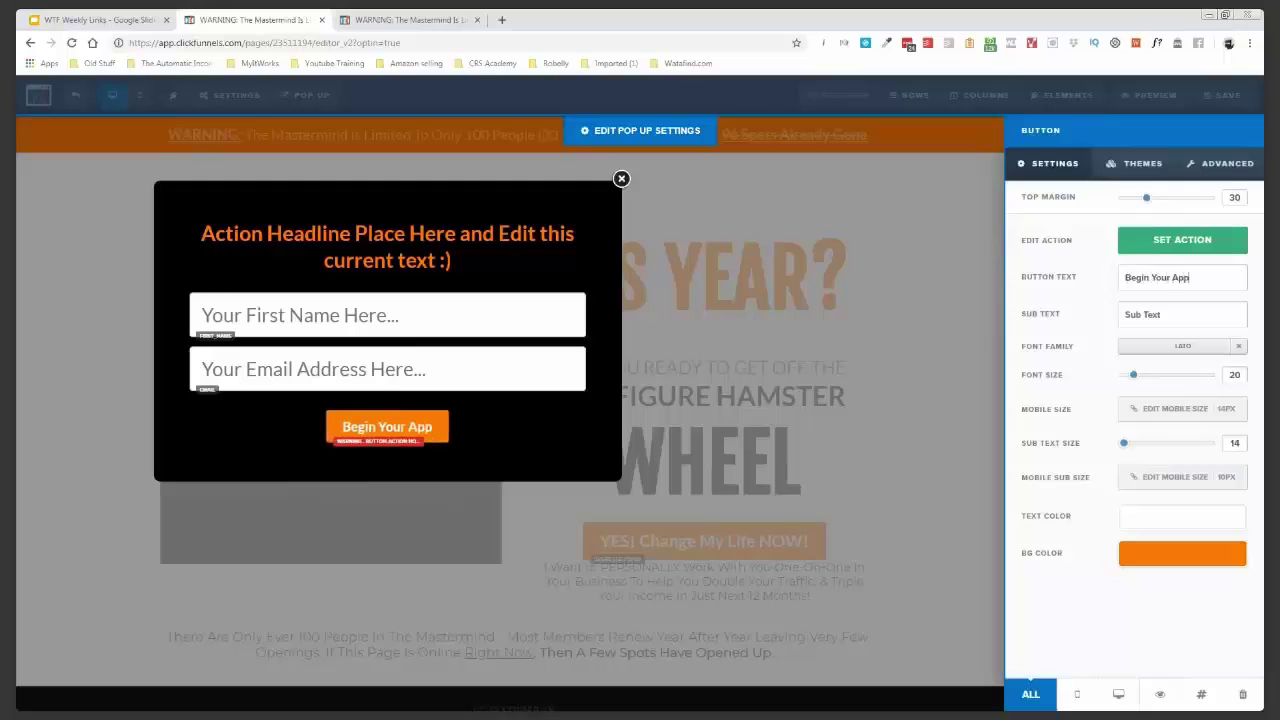
pyautogui.write('lication')
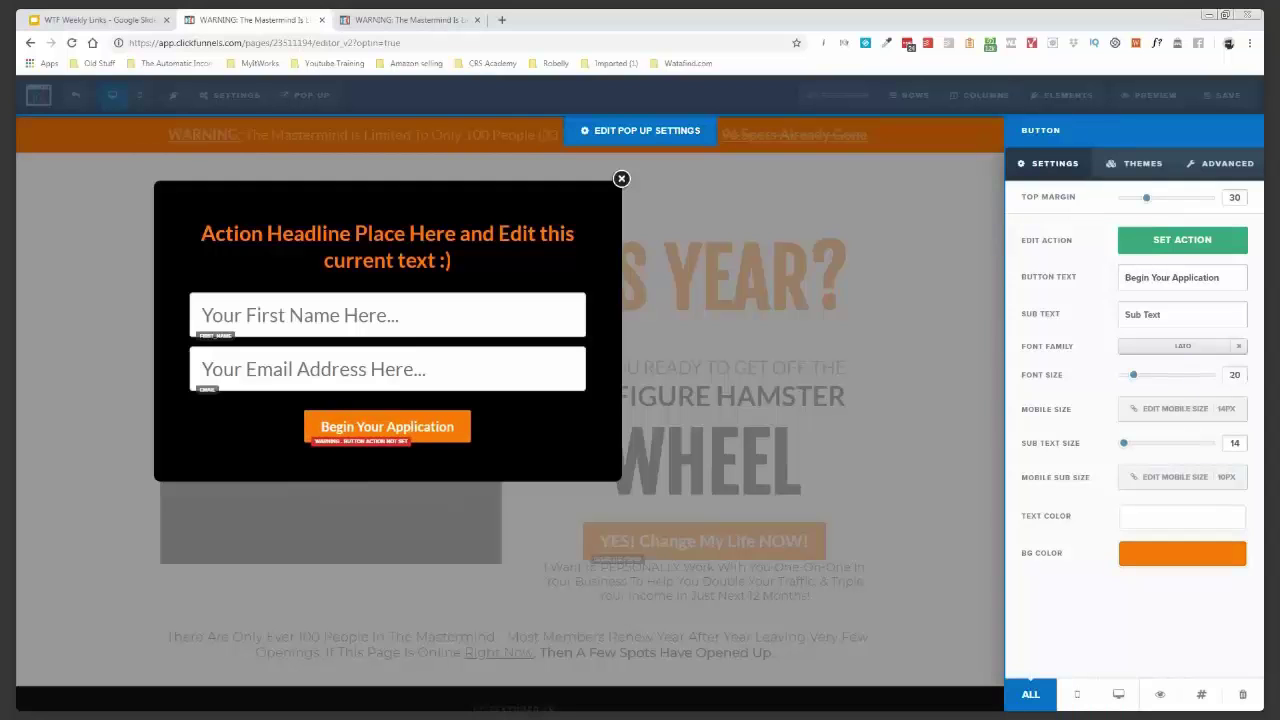
pyautogui.doubleClick(1234, 374)
pyautogui.write('32')
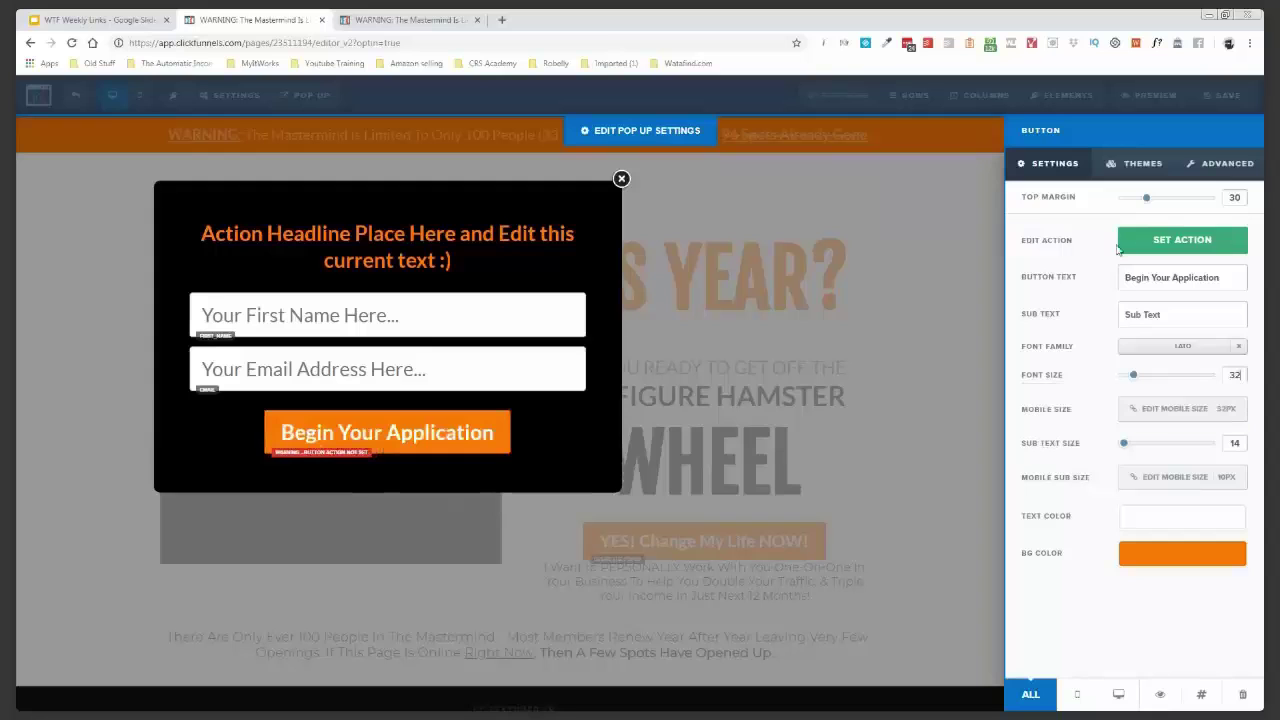
# - Confirm font size 32 and append a right-arrow icon after the button text
pyautogui.click(1245, 152)
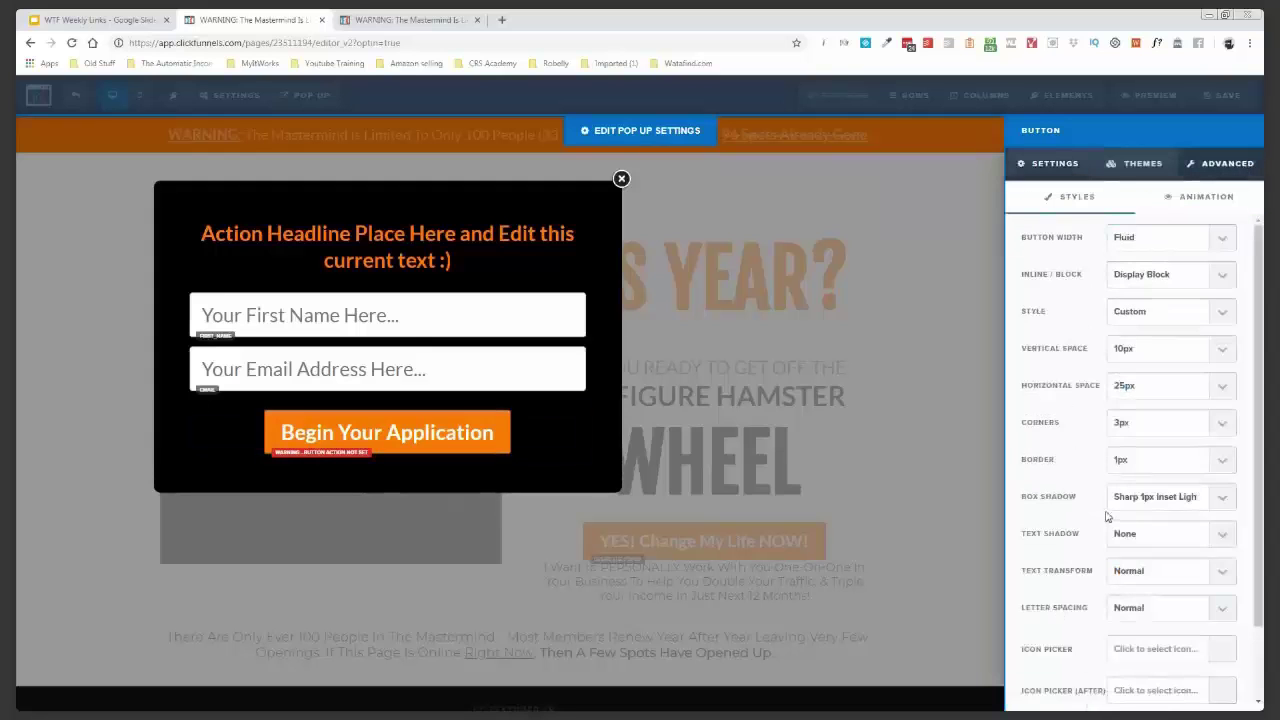
pyautogui.scroll(-2, 1157, 518)
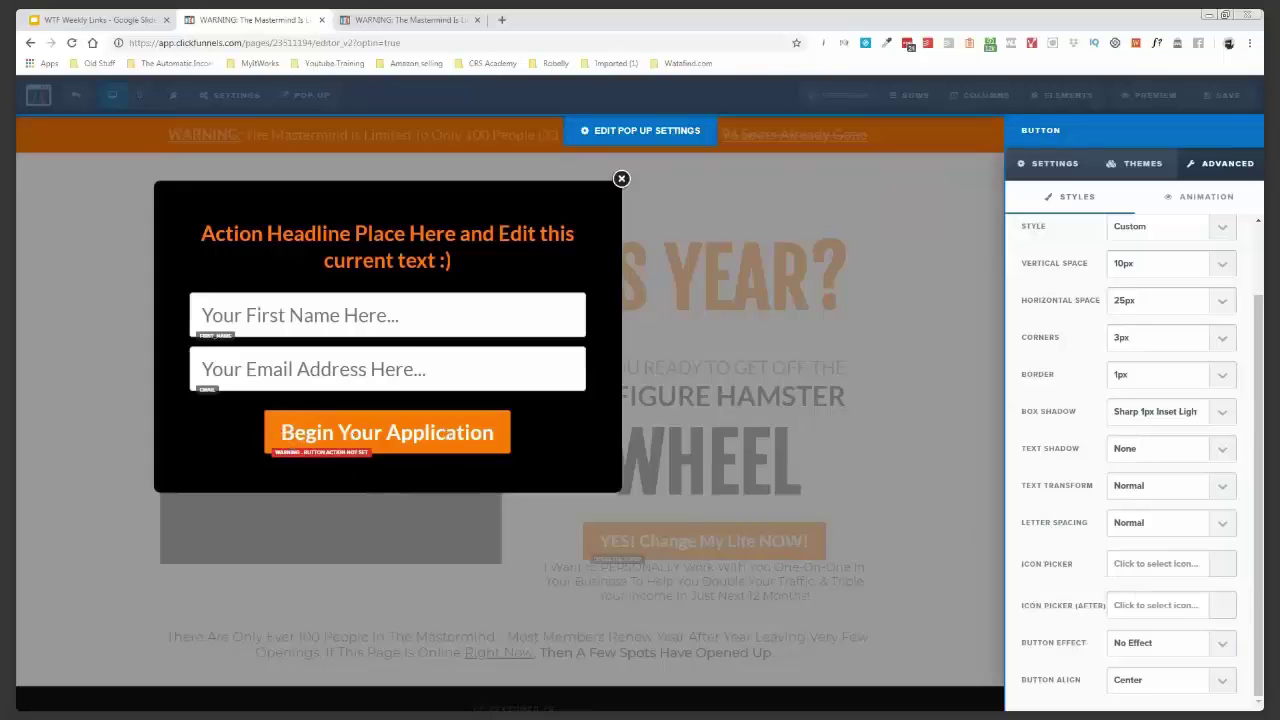
pyautogui.click(1160, 563)
pyautogui.scroll(-2, 1150, 615)
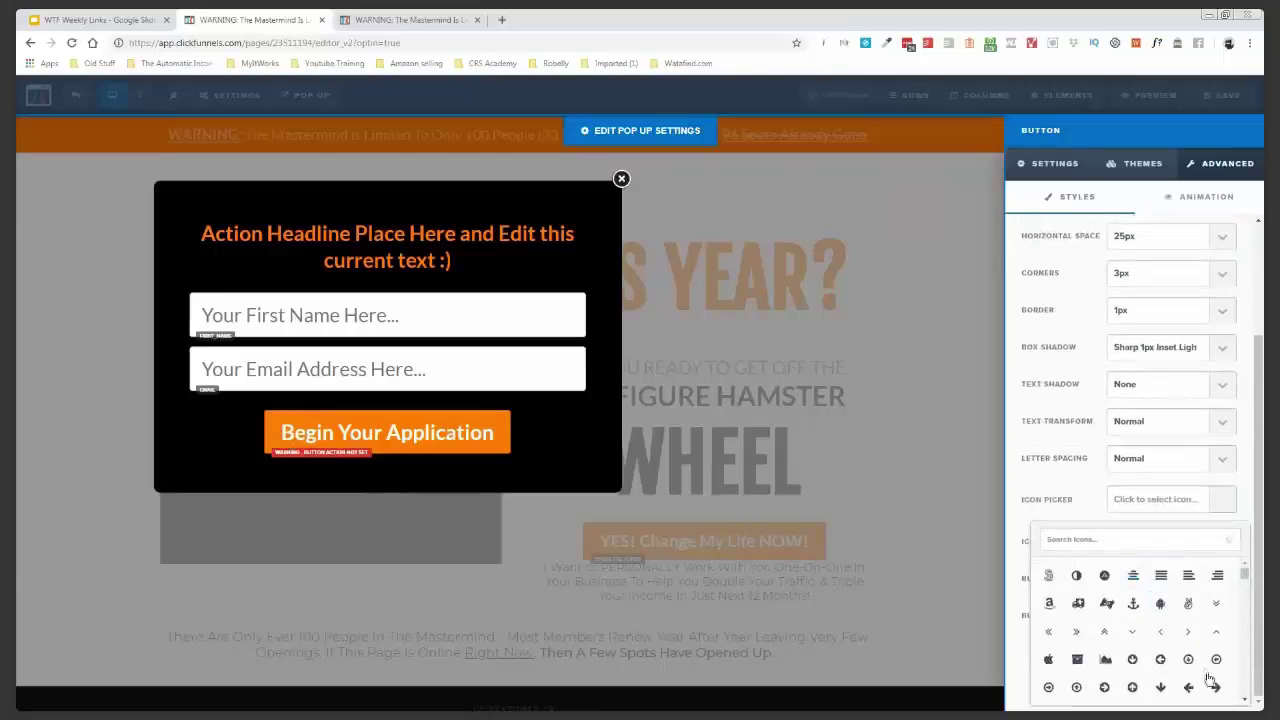
pyautogui.click(1216, 687)
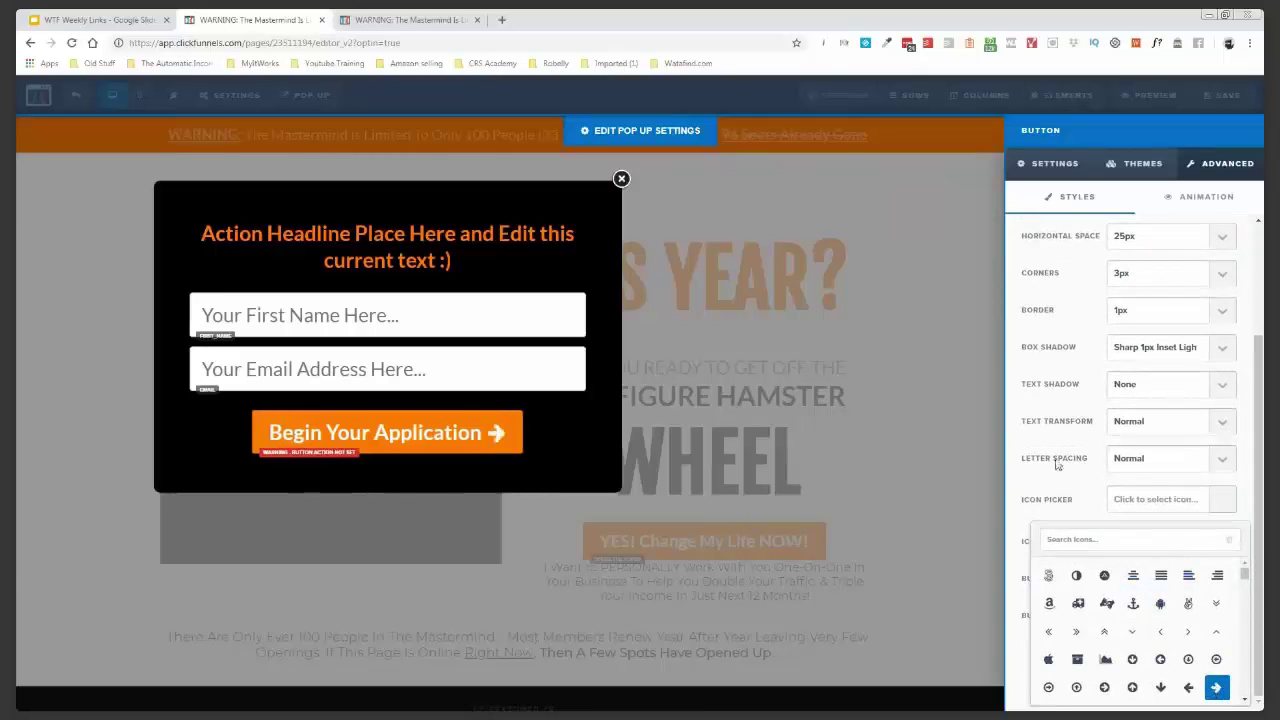
pyautogui.click(399, 342)
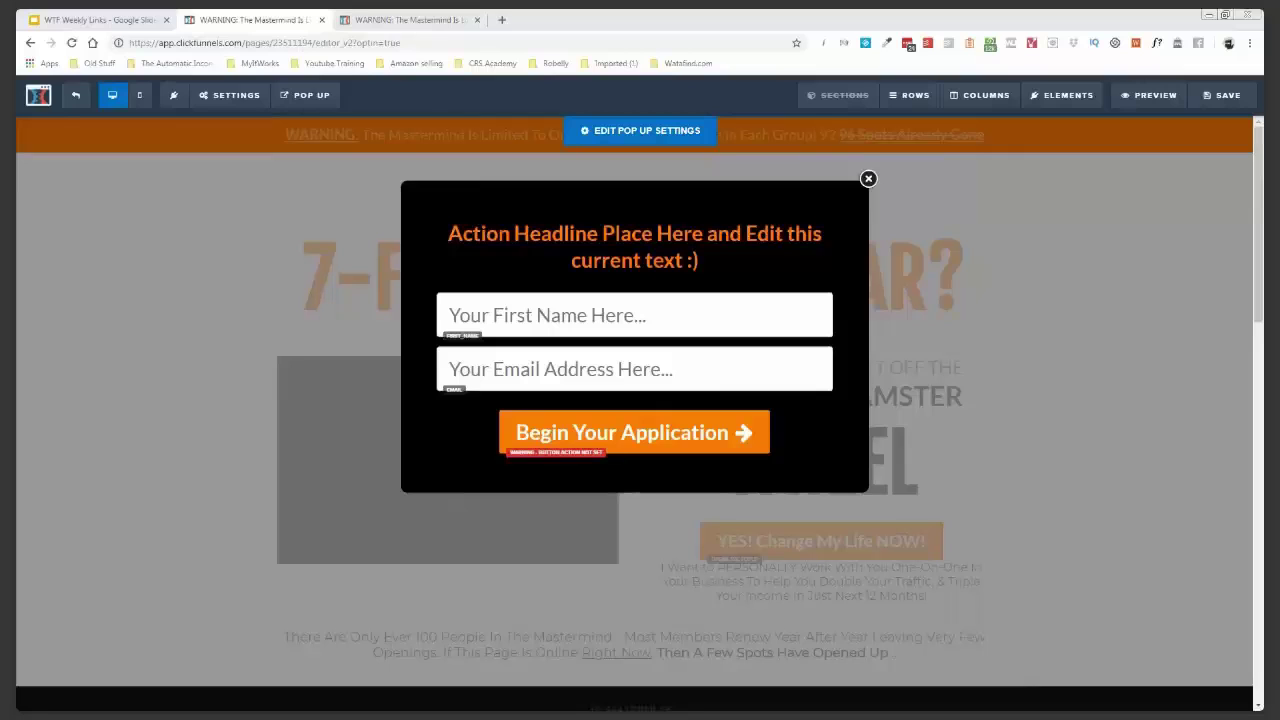
# - Place a sub-headline under the button and paste the 'Your information is safe...' privacy text
pyautogui.click(633, 458)
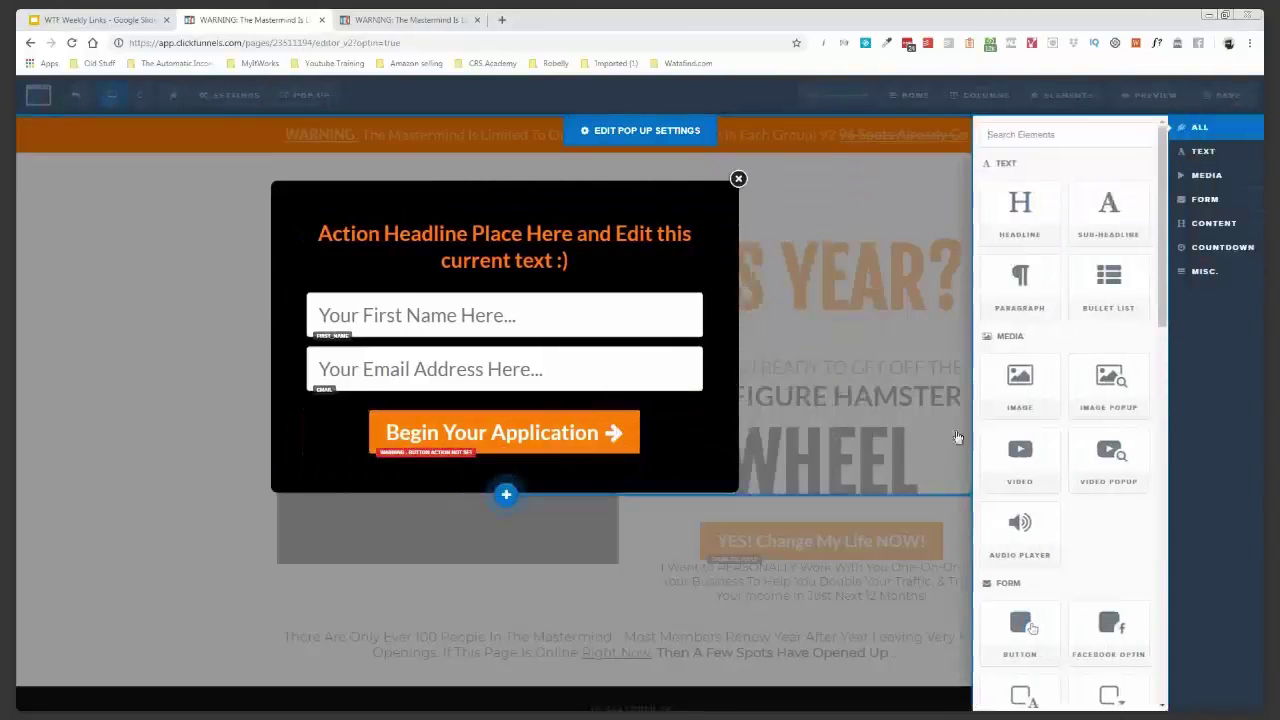
pyautogui.moveTo(1079, 230); pyautogui.dragTo(950, 368)
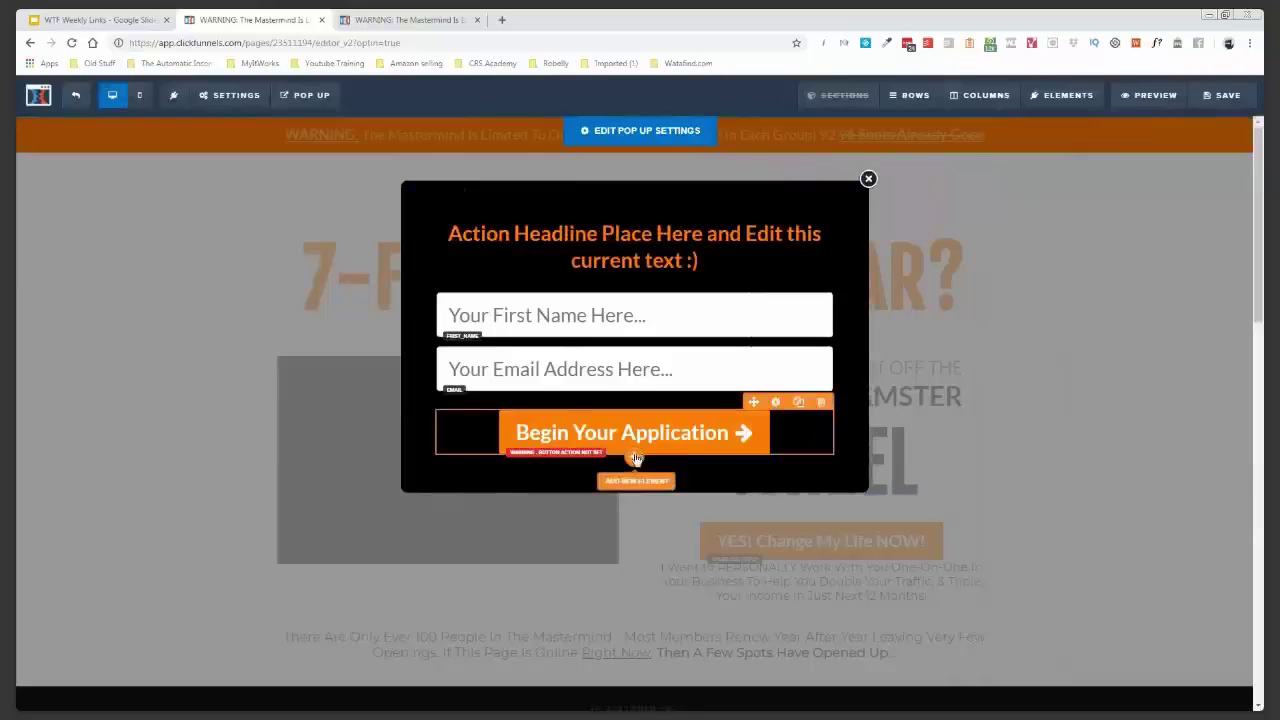
pyautogui.click(636, 481)
pyautogui.moveTo(1095, 232); pyautogui.dragTo(509, 476)
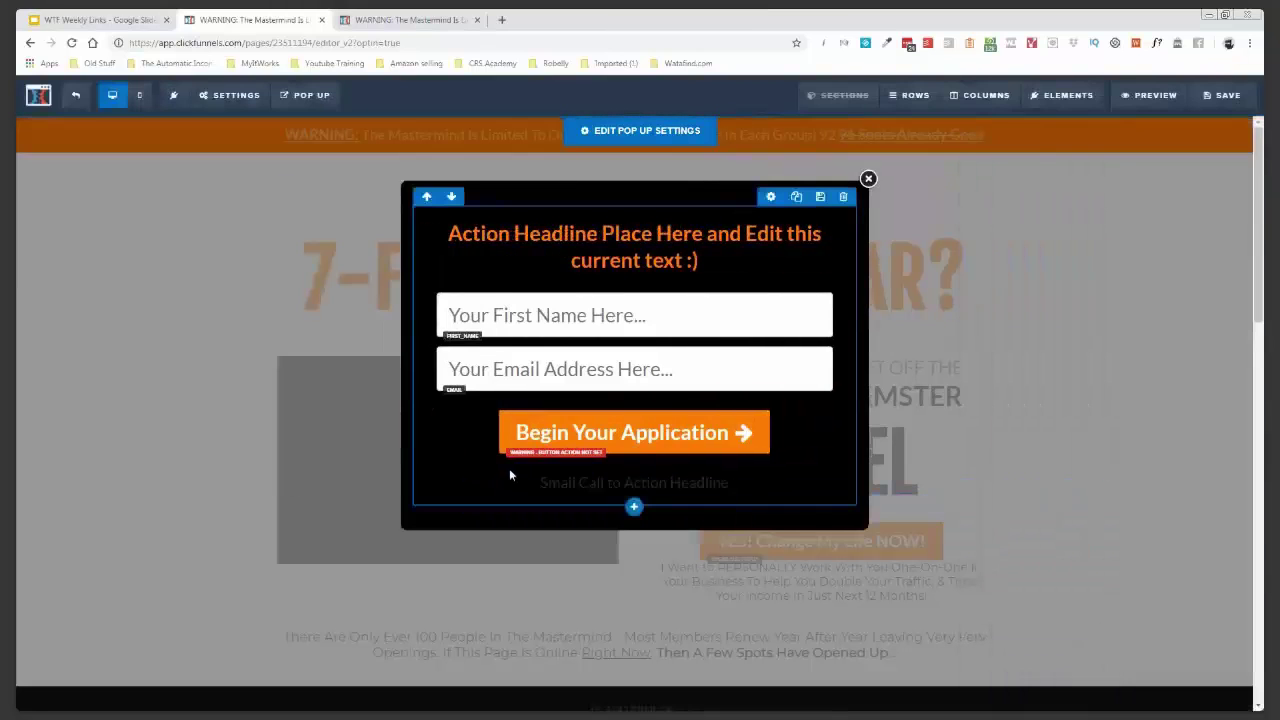
pyautogui.click(591, 486)
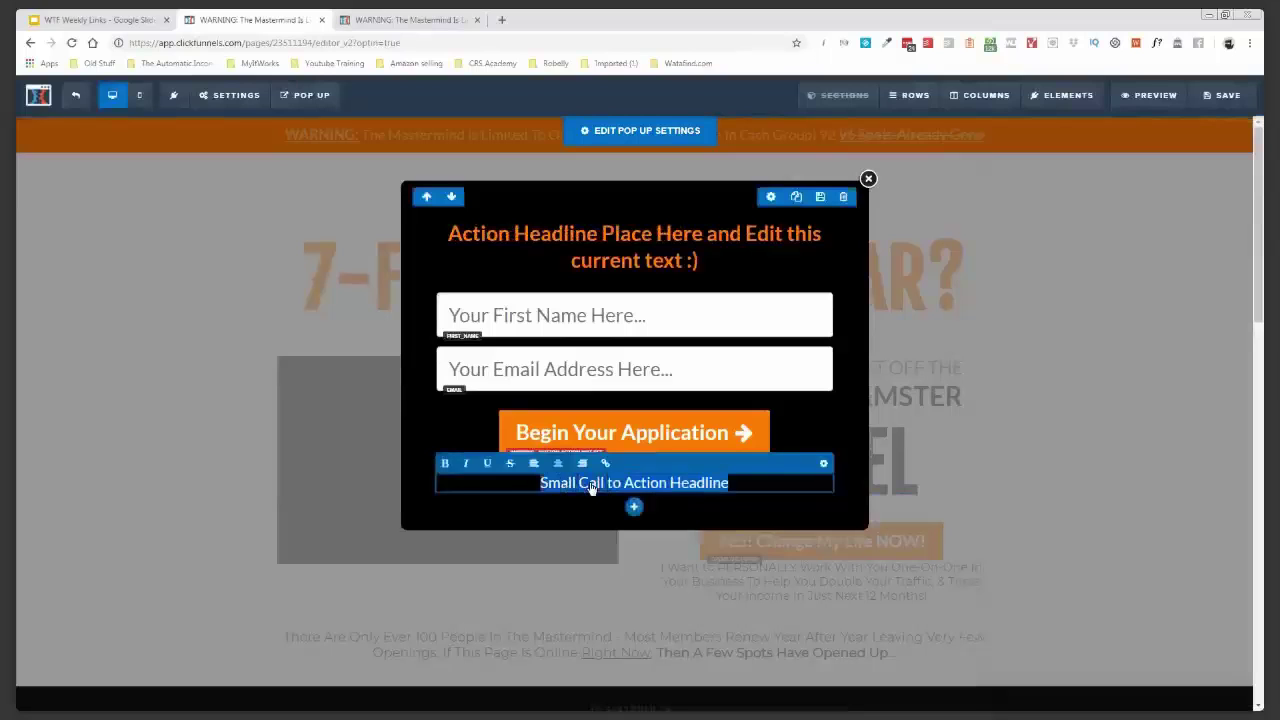
pyautogui.write('Your information is safe. We never sell your information to anyone.')
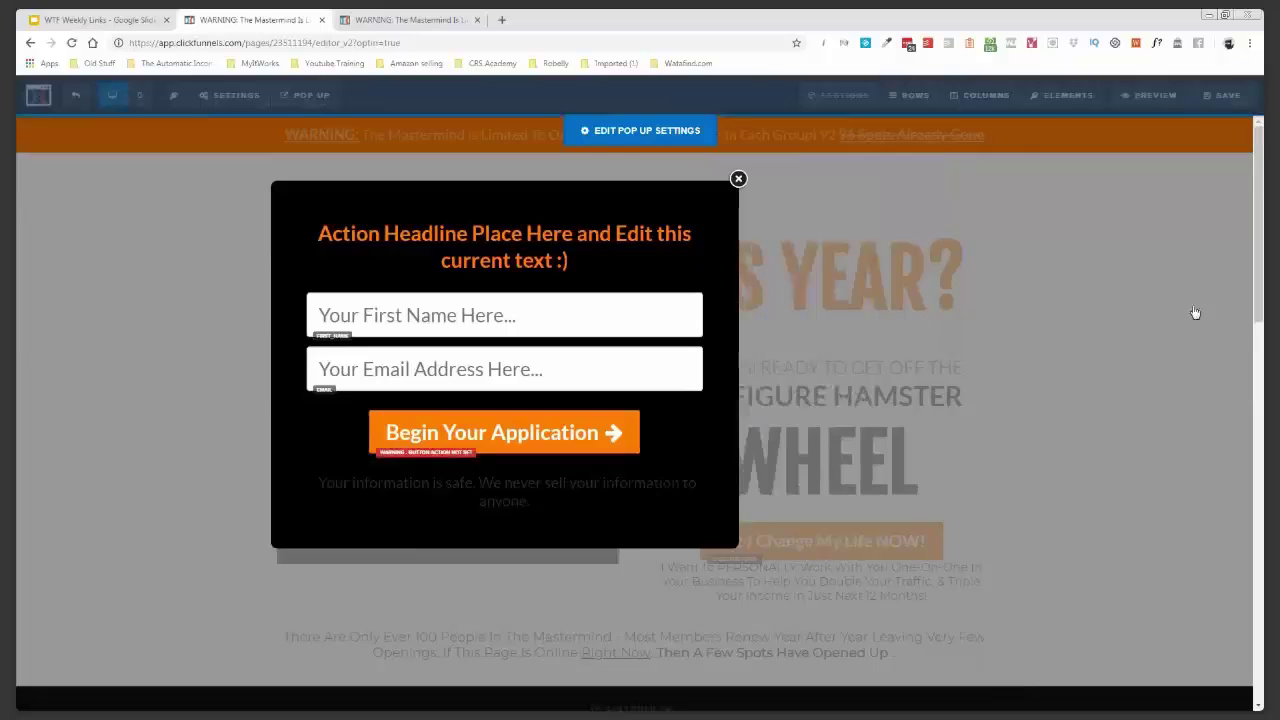
# - Make the privacy note white at font size 16
pyautogui.moveTo(1157, 260); pyautogui.dragTo(1138, 266)
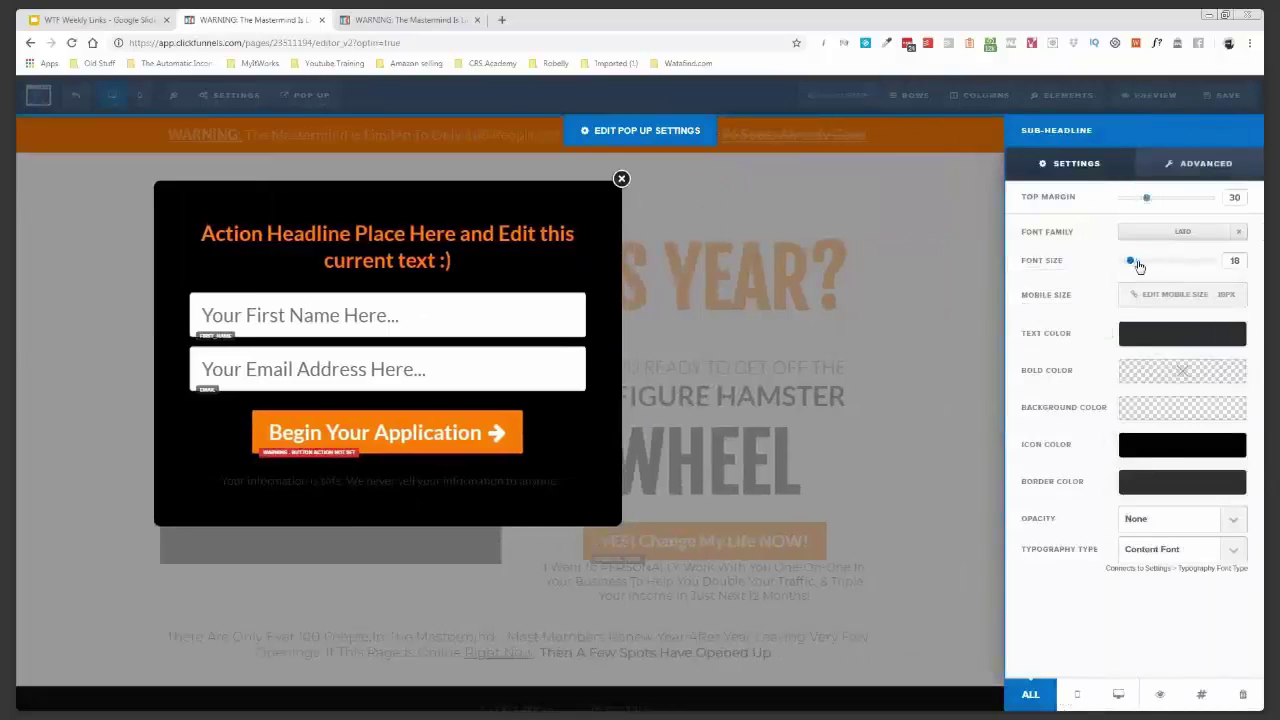
pyautogui.click(1171, 342)
pyautogui.moveTo(1168, 379); pyautogui.dragTo(1094, 337)
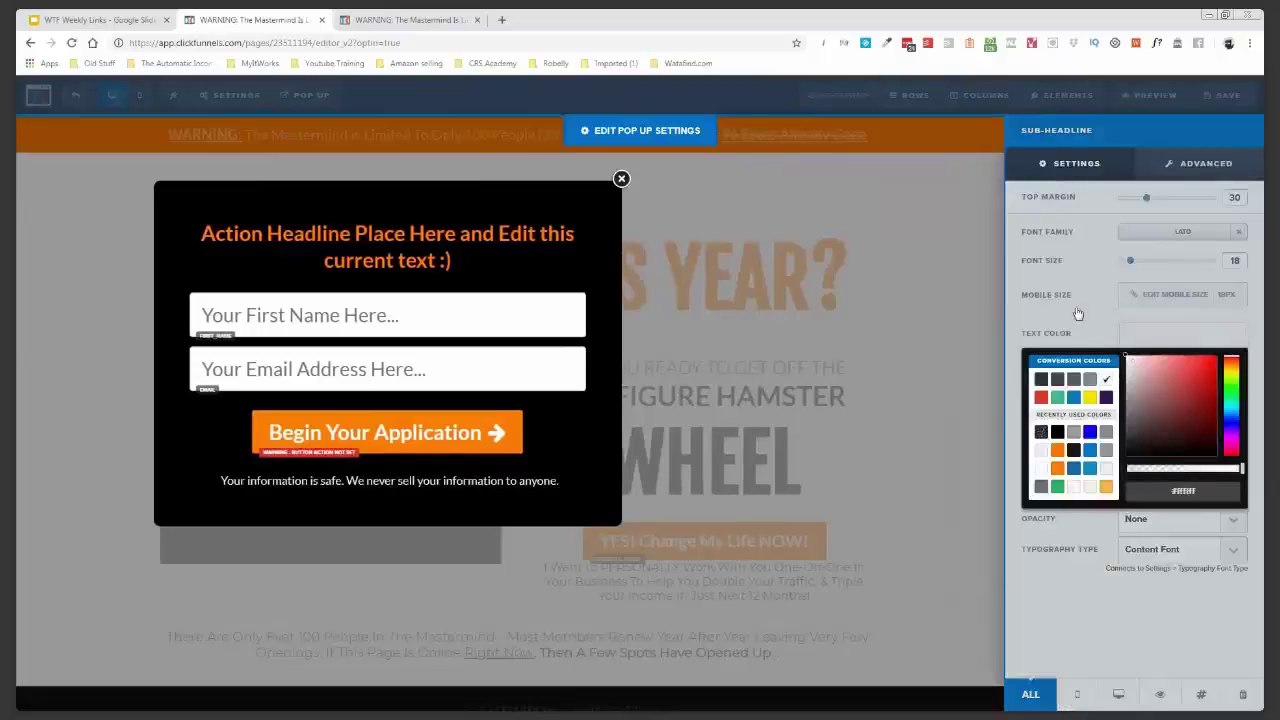
pyautogui.click(1077, 313)
pyautogui.moveTo(1130, 260); pyautogui.dragTo(1124, 262)
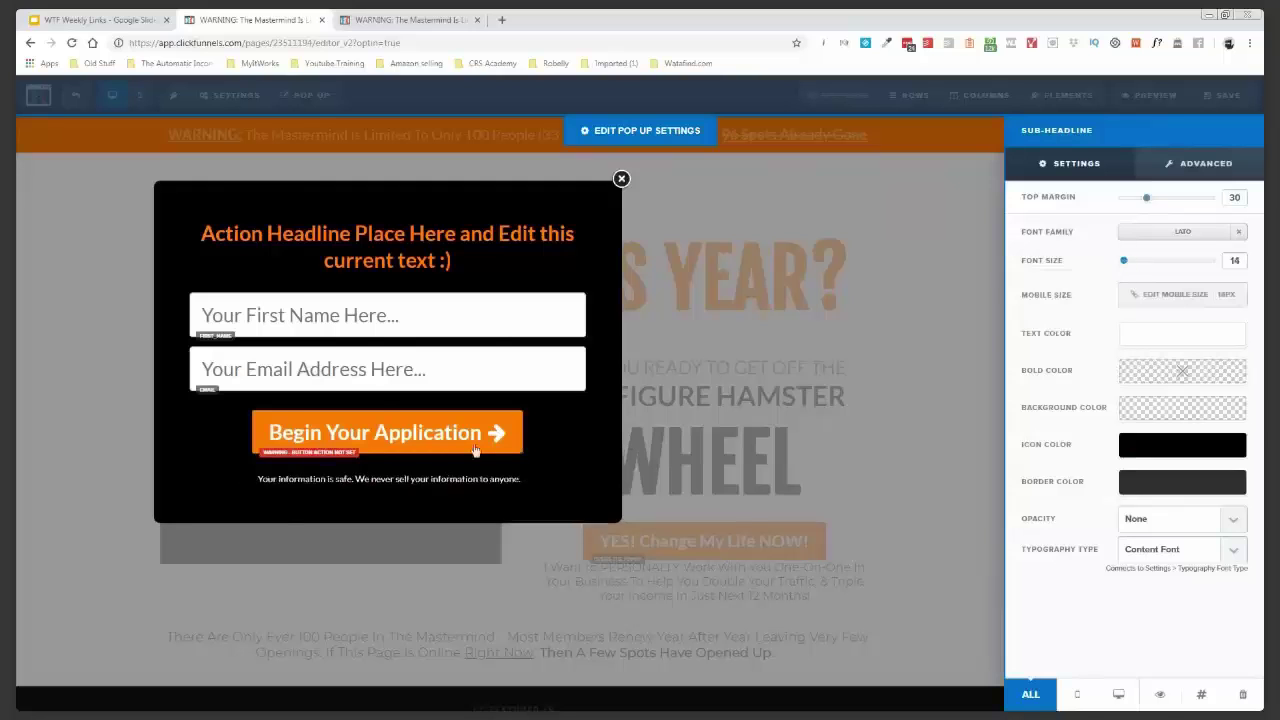
pyautogui.click(475, 451)
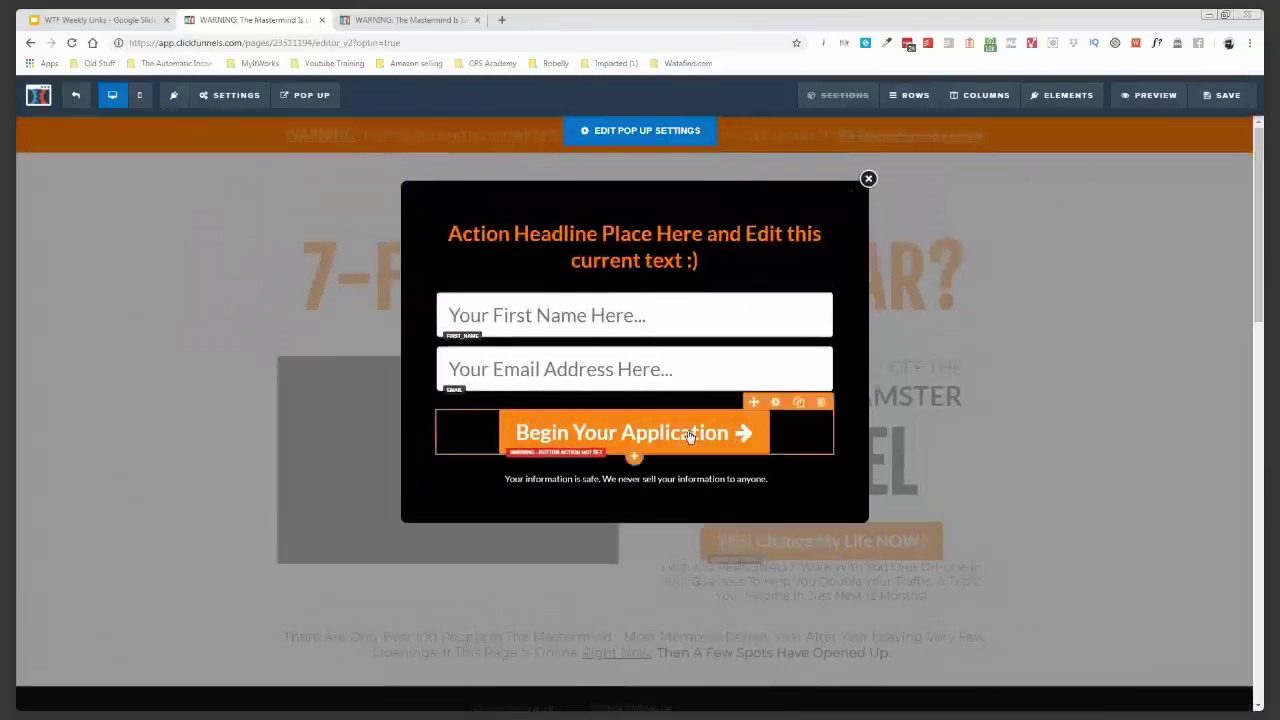
# - Set the Begin Your Application button's action to Submit Order / Submit Form
pyautogui.click(57, 550)
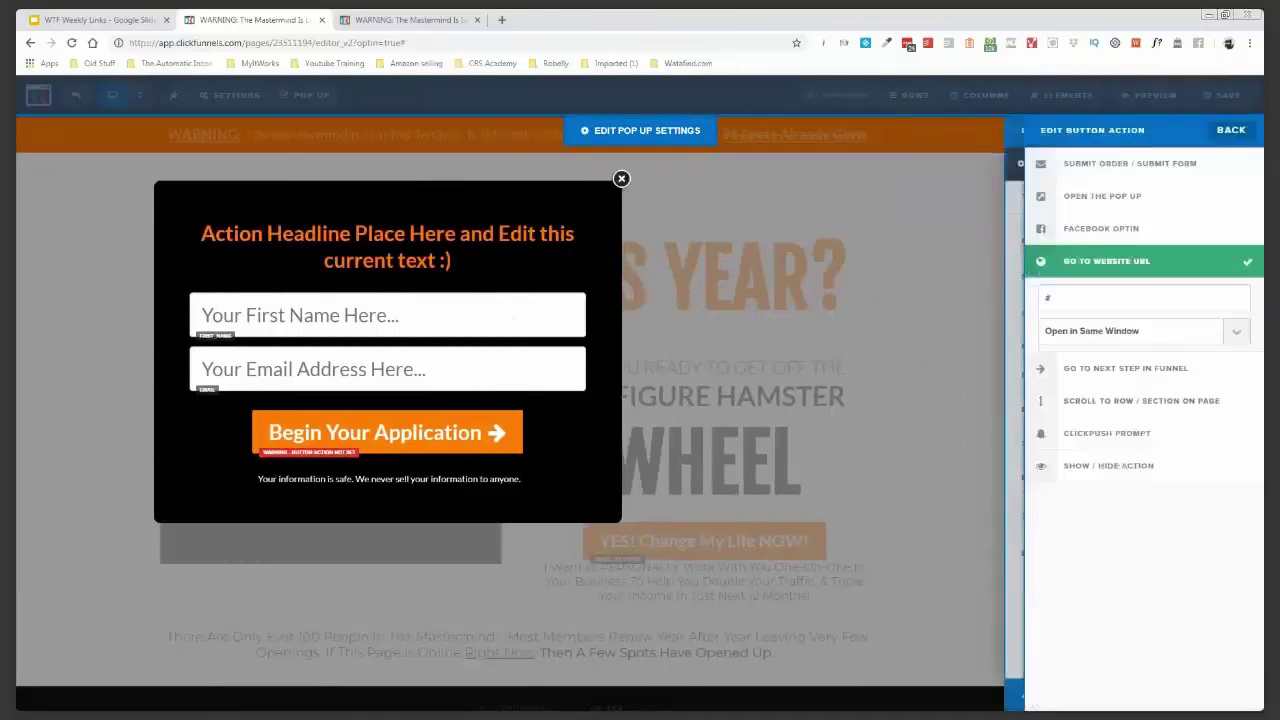
pyautogui.click(1141, 170)
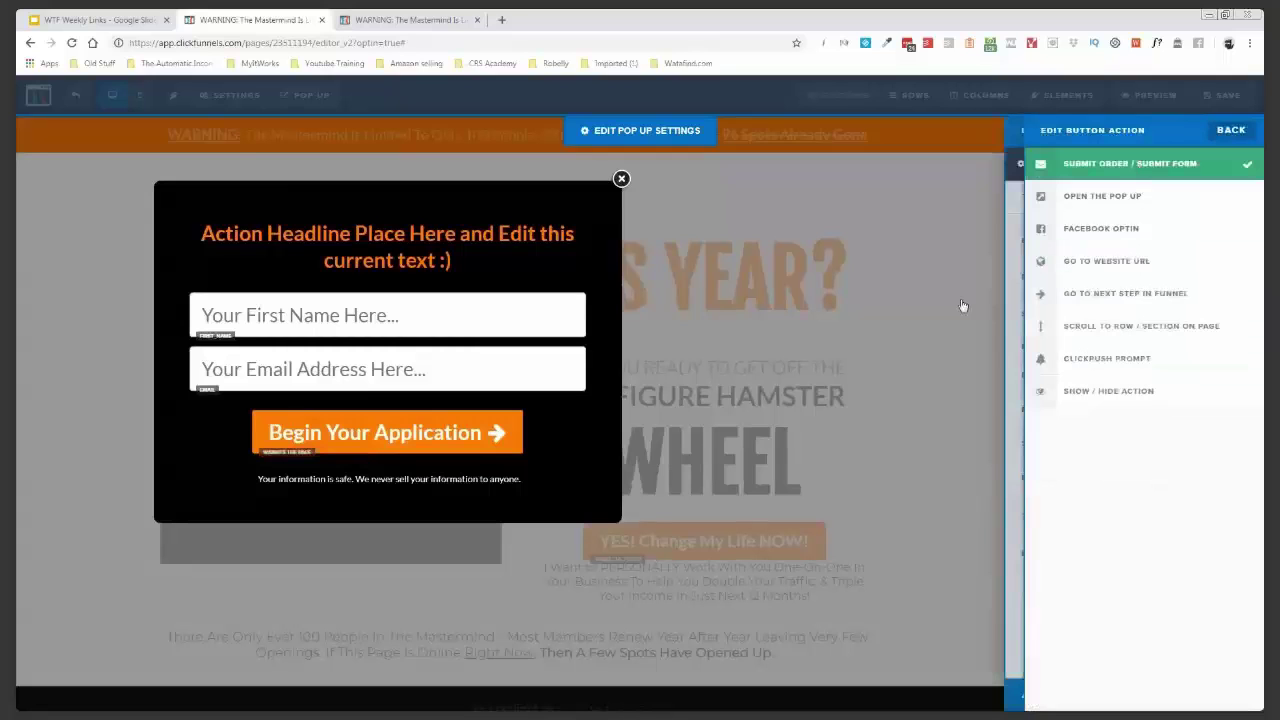
pyautogui.click(1206, 130)
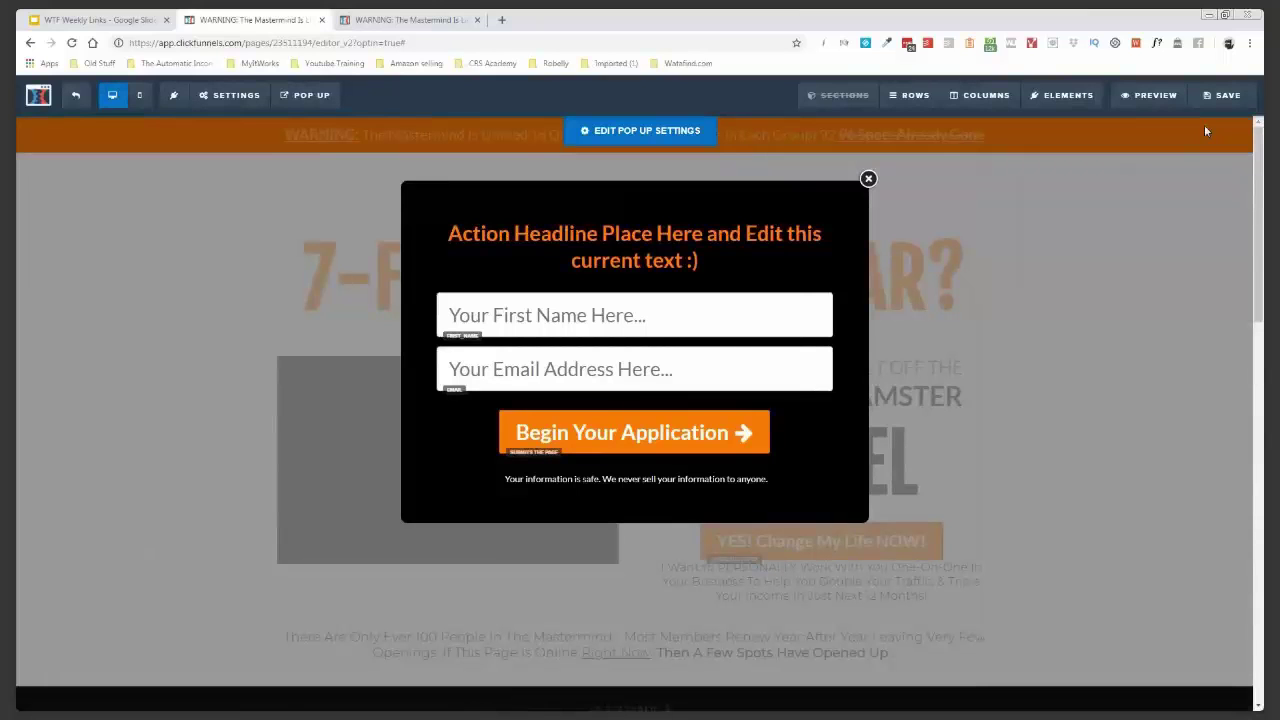
# - Save the edited page
pyautogui.click(1205, 131)
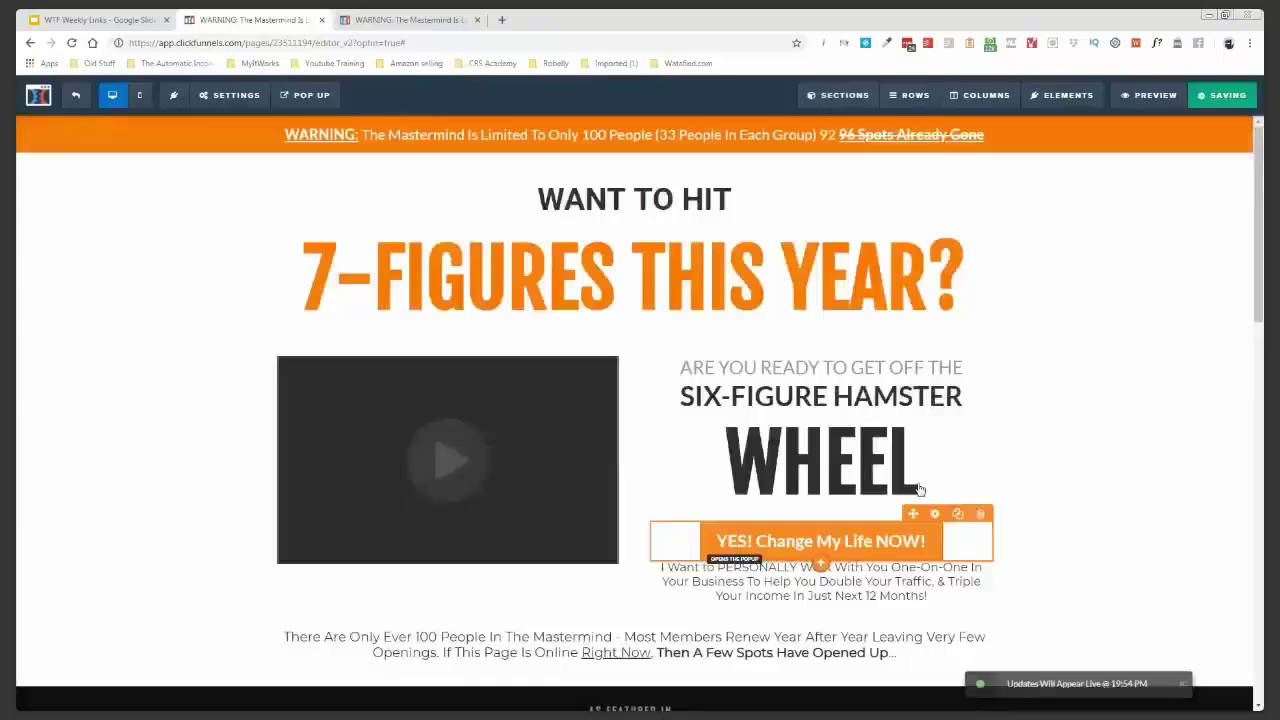
pyautogui.scroll(-8, 850, 465)
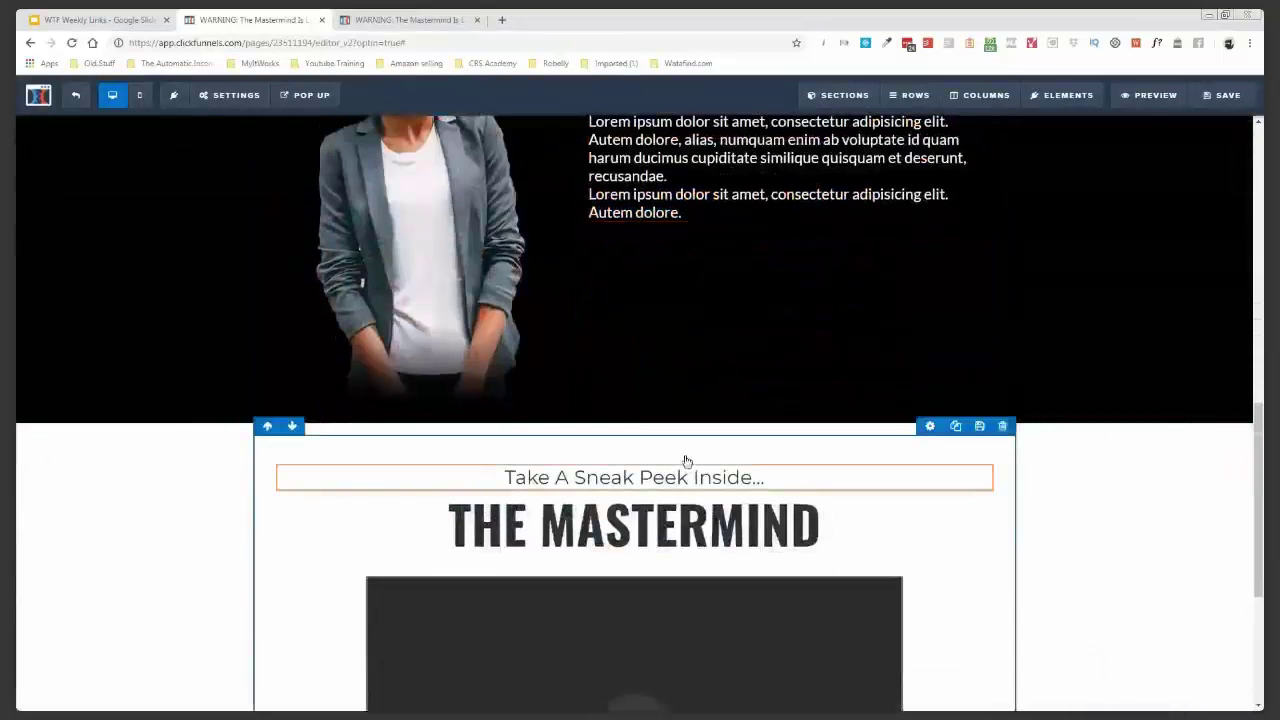
pyautogui.scroll(-3, 683, 457)
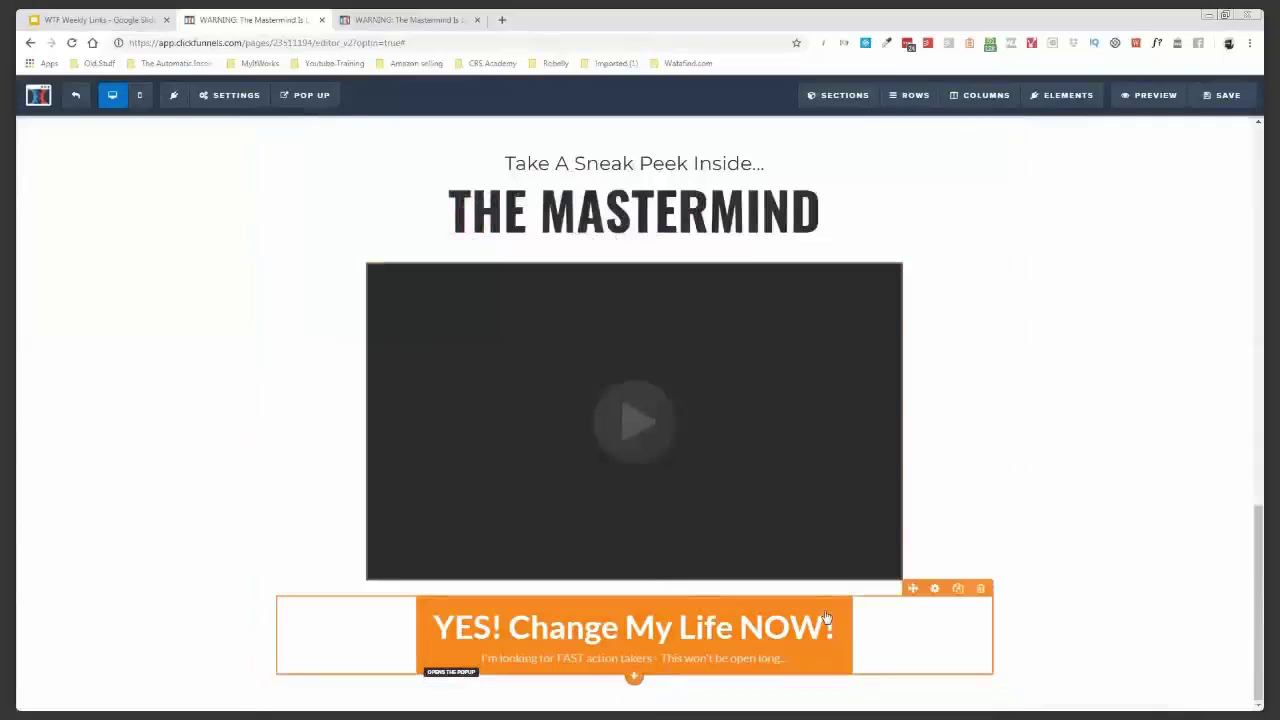
# - Preview the live page, test the popup form's submit button, and return to the editor
pyautogui.click(1155, 97)
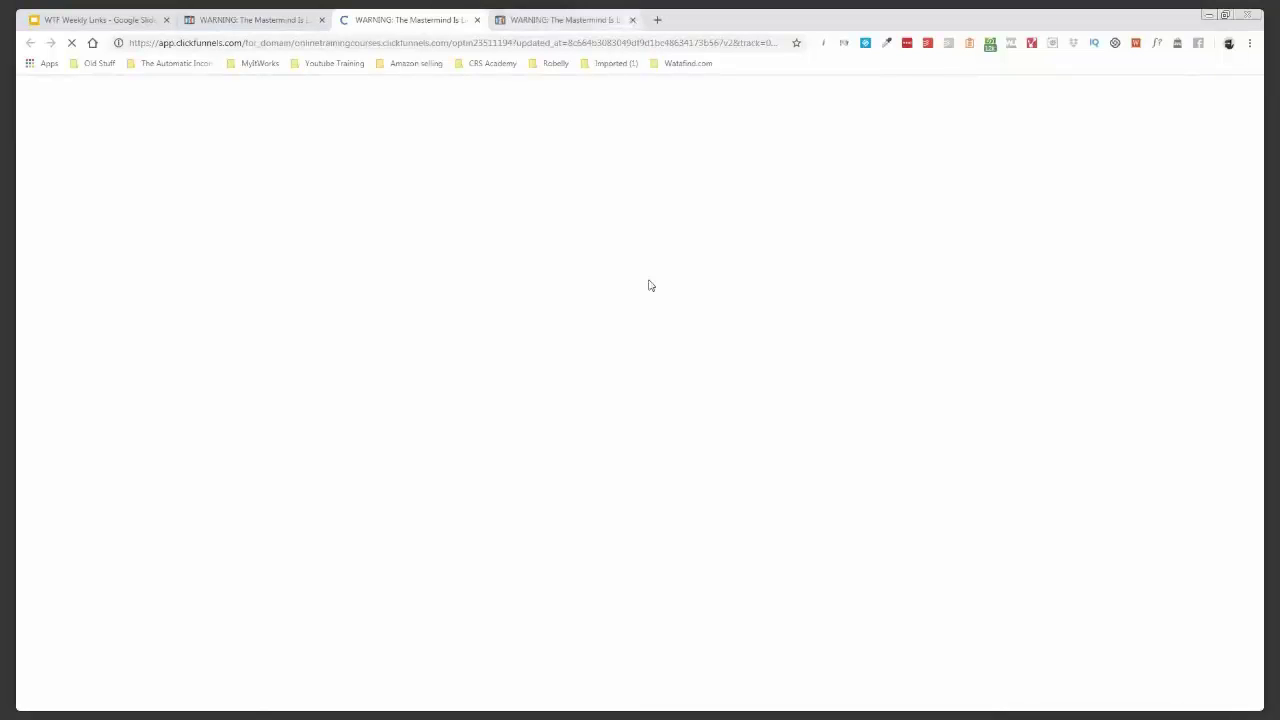
pyautogui.hotkey('ctrl', 'w')
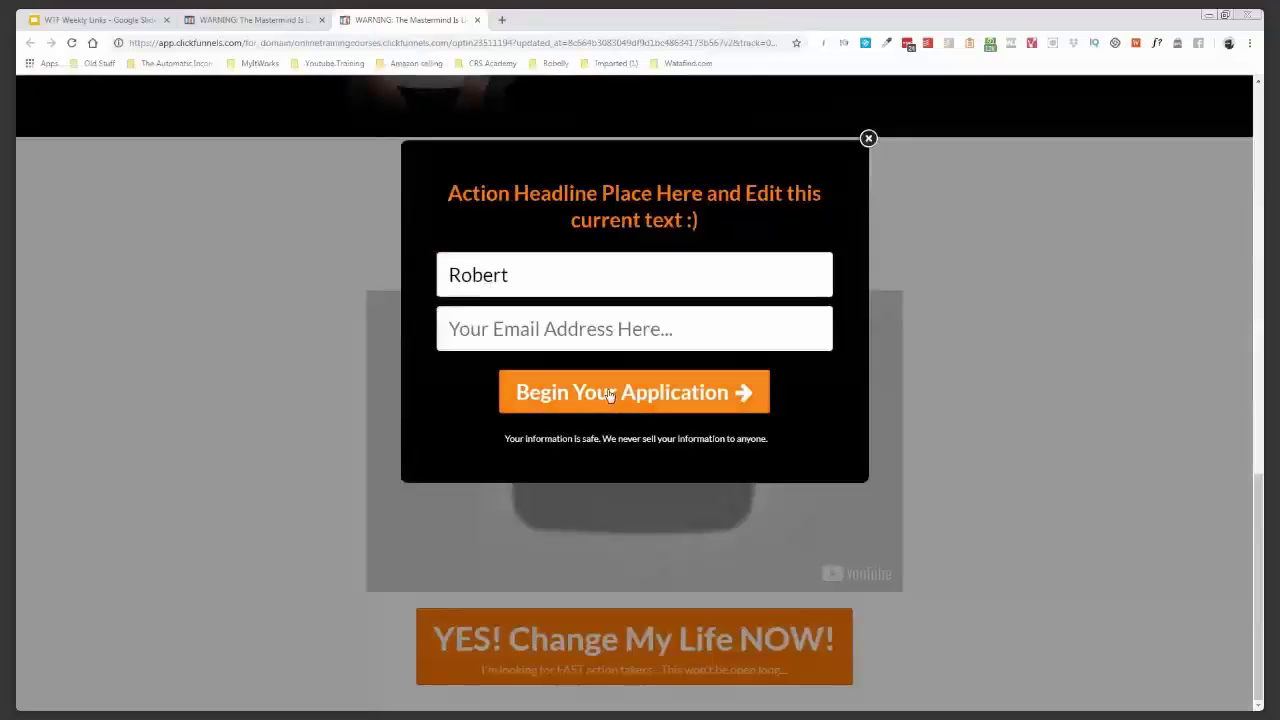
pyautogui.click(609, 397)
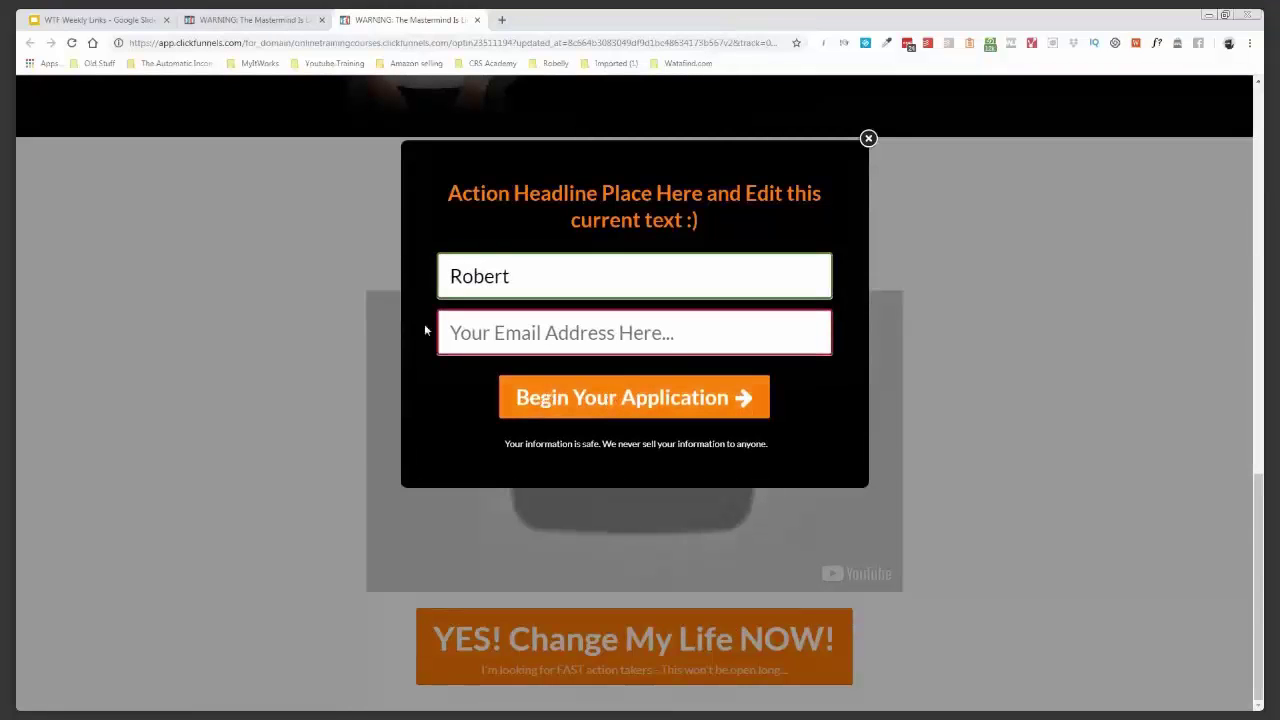
pyautogui.click(281, 21)
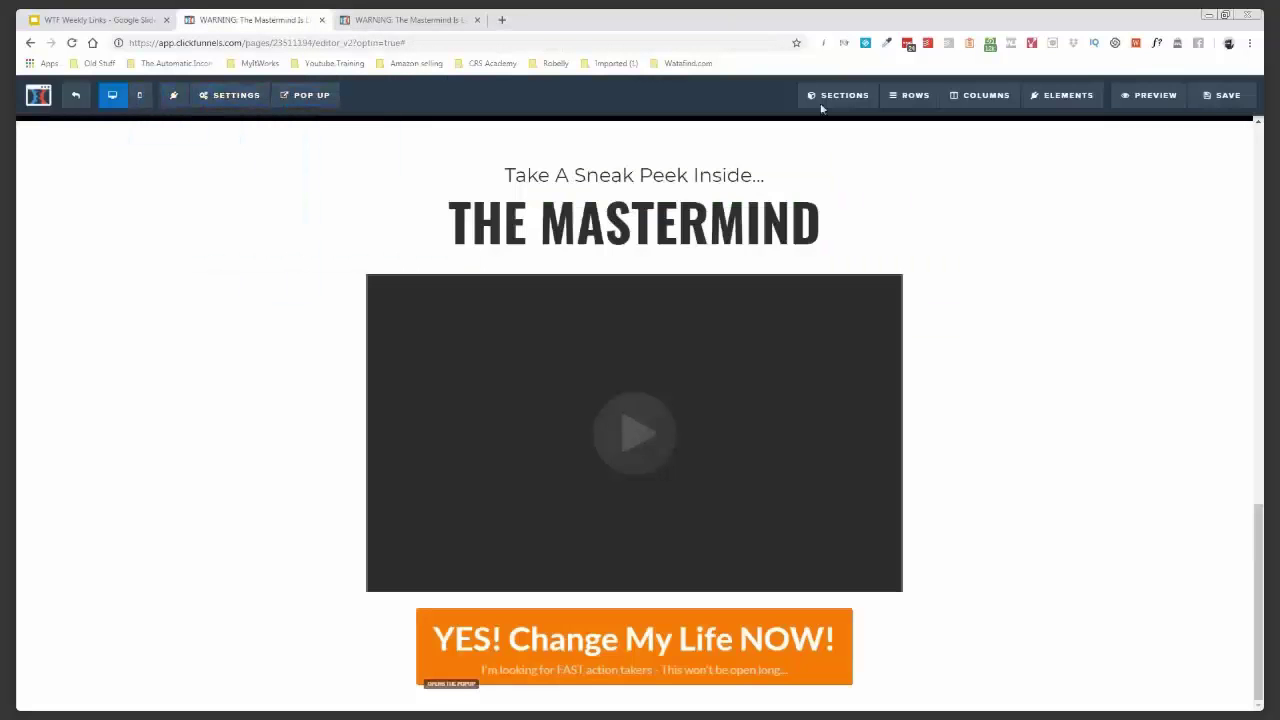
# - Save the 7-FIGURES page and exit to the funnel's Optin step overview
pyautogui.click(1224, 100)
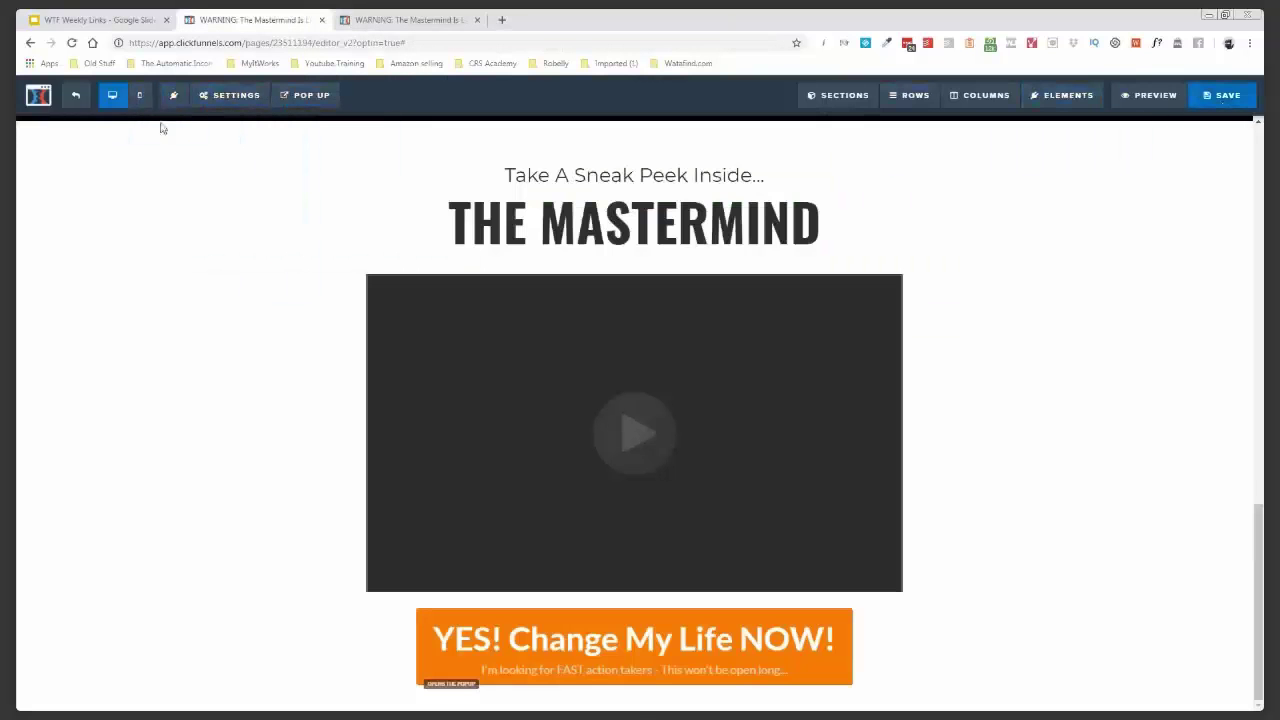
pyautogui.click(72, 95)
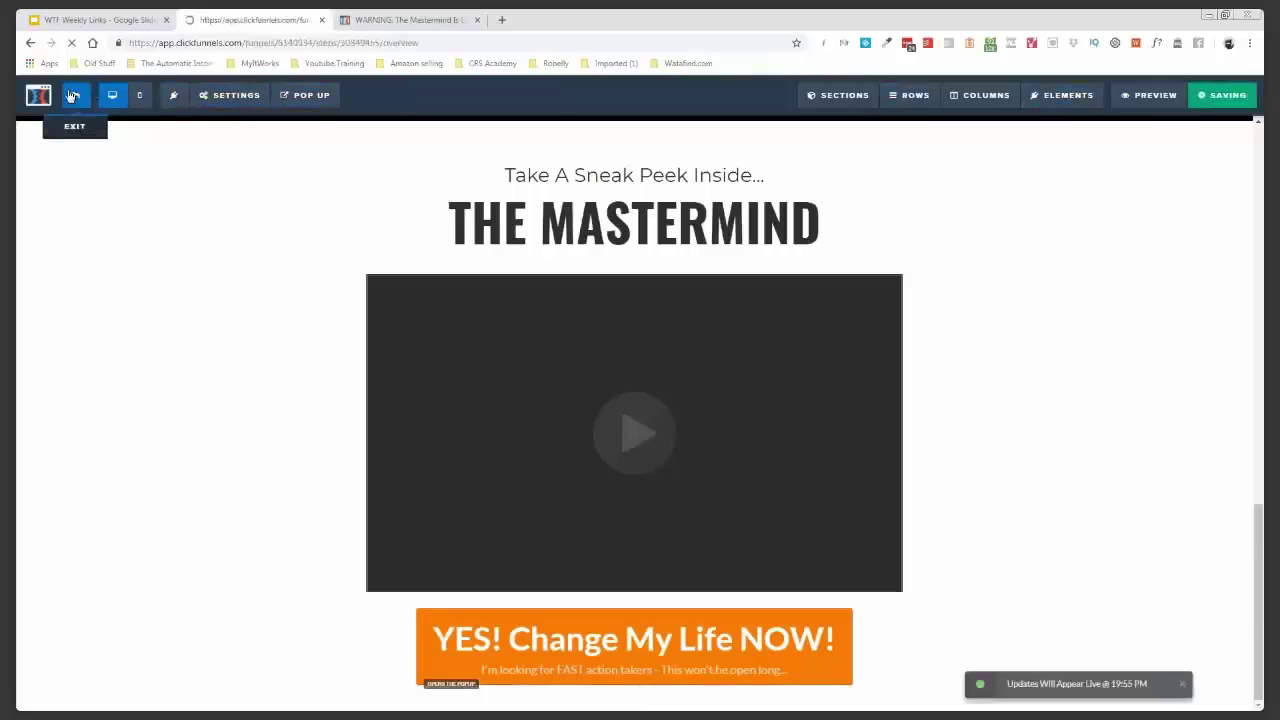
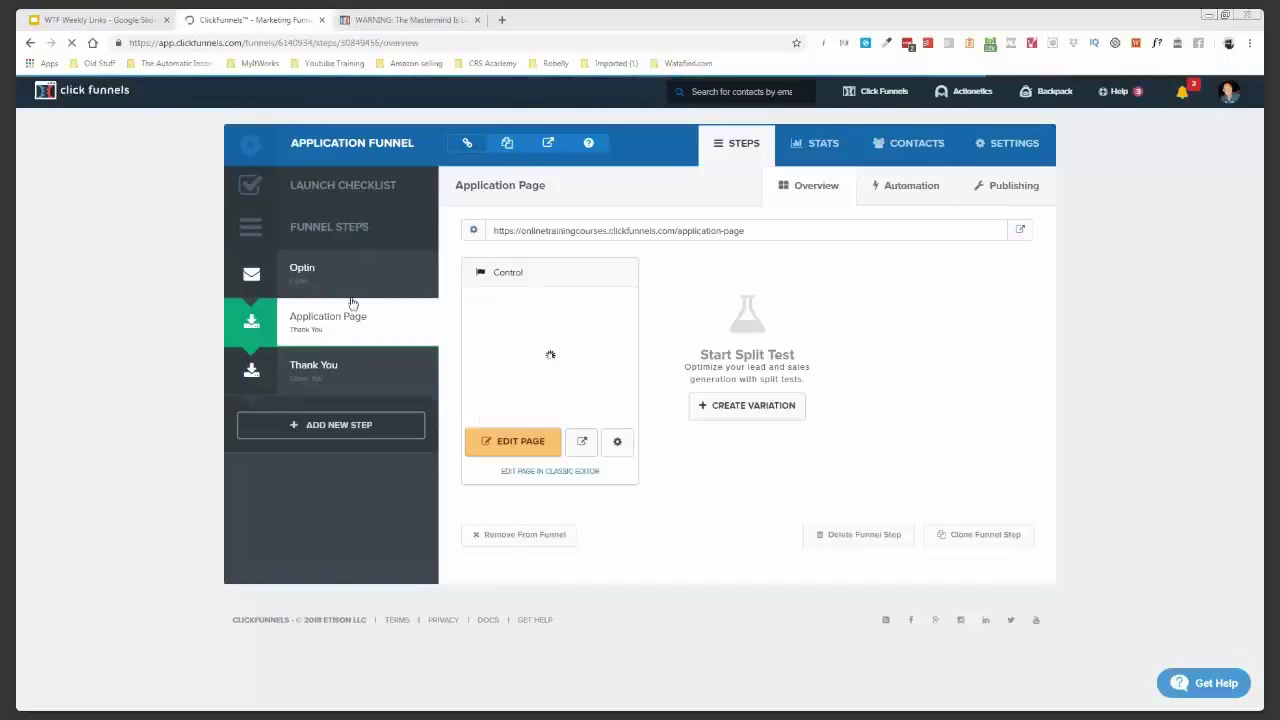
# - Preview the Application Page live in a new tab, then come back and select the Optin step
pyautogui.click(582, 446)
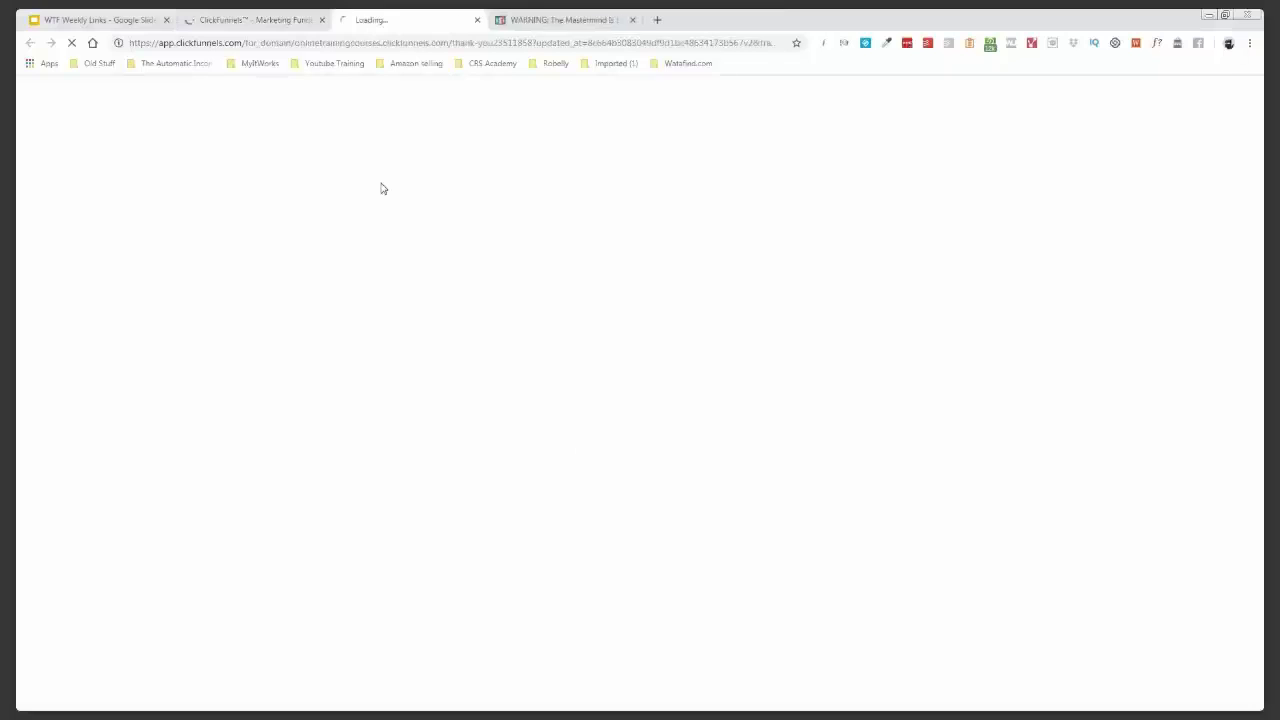
pyautogui.click(222, 22)
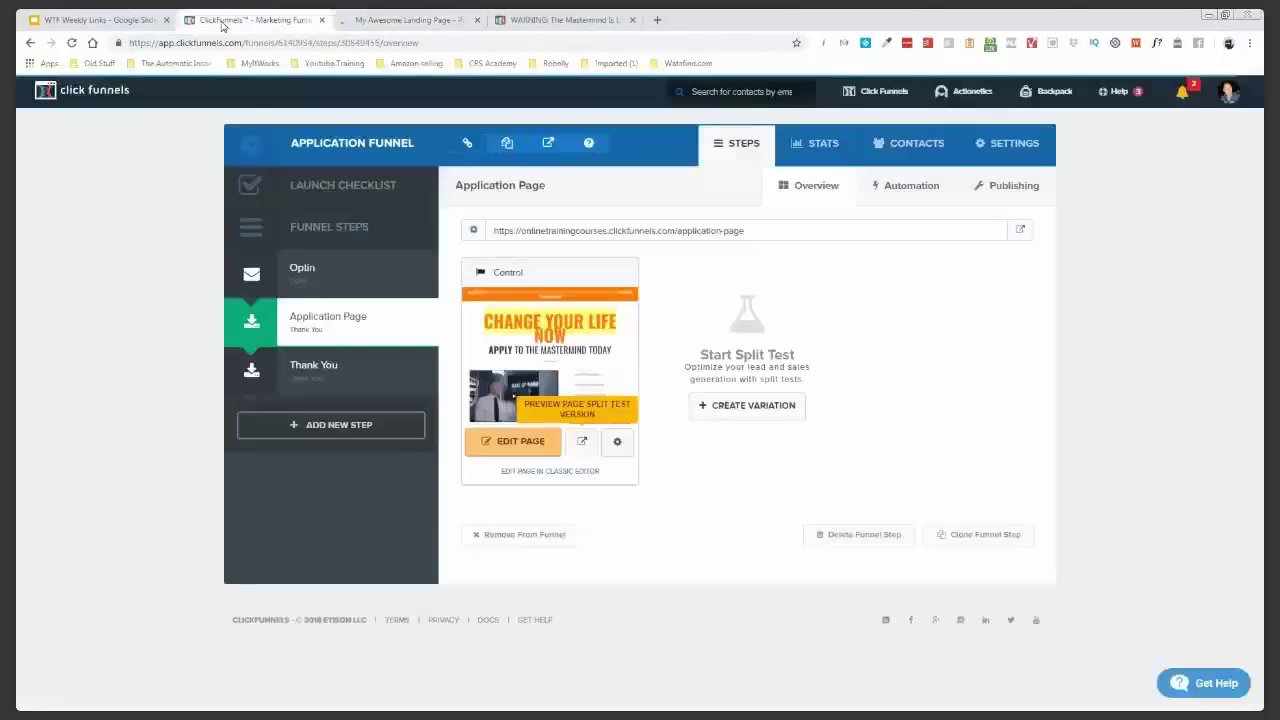
pyautogui.click(351, 278)
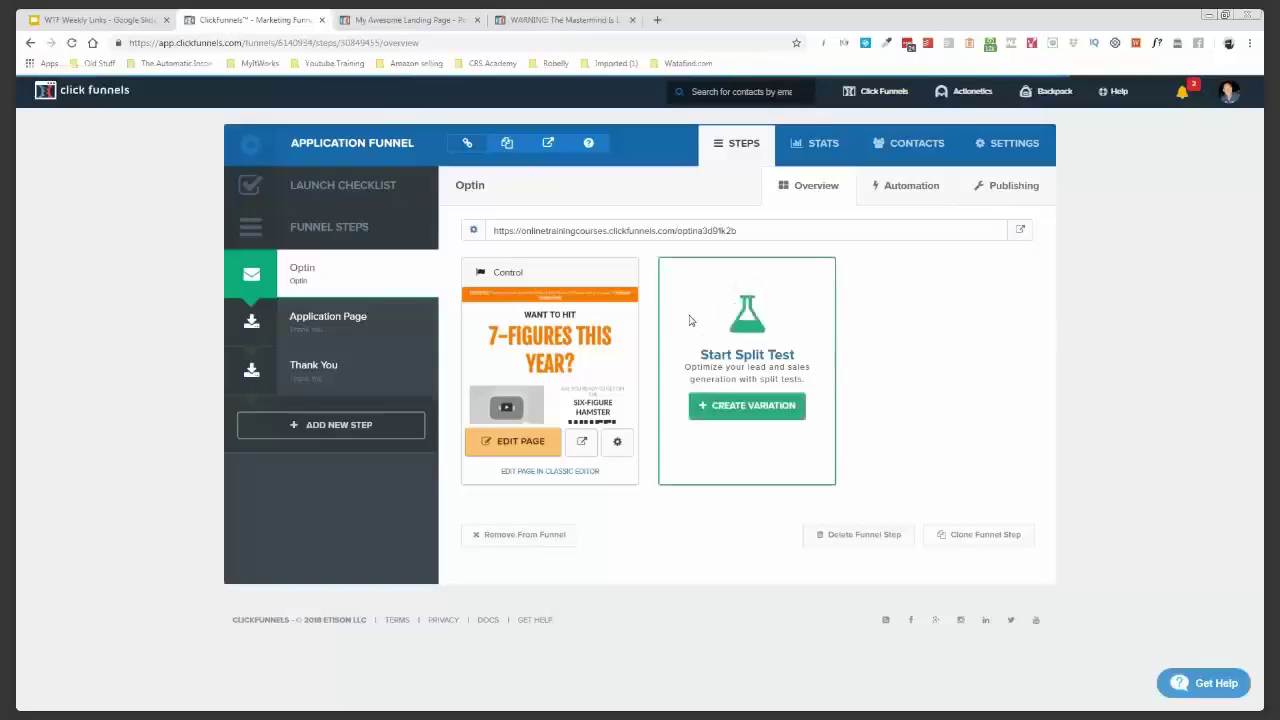
# - Open the 'Want to hit 7-figures this year?' Optin page in the editor and show its Settings menu
pyautogui.click(515, 441)
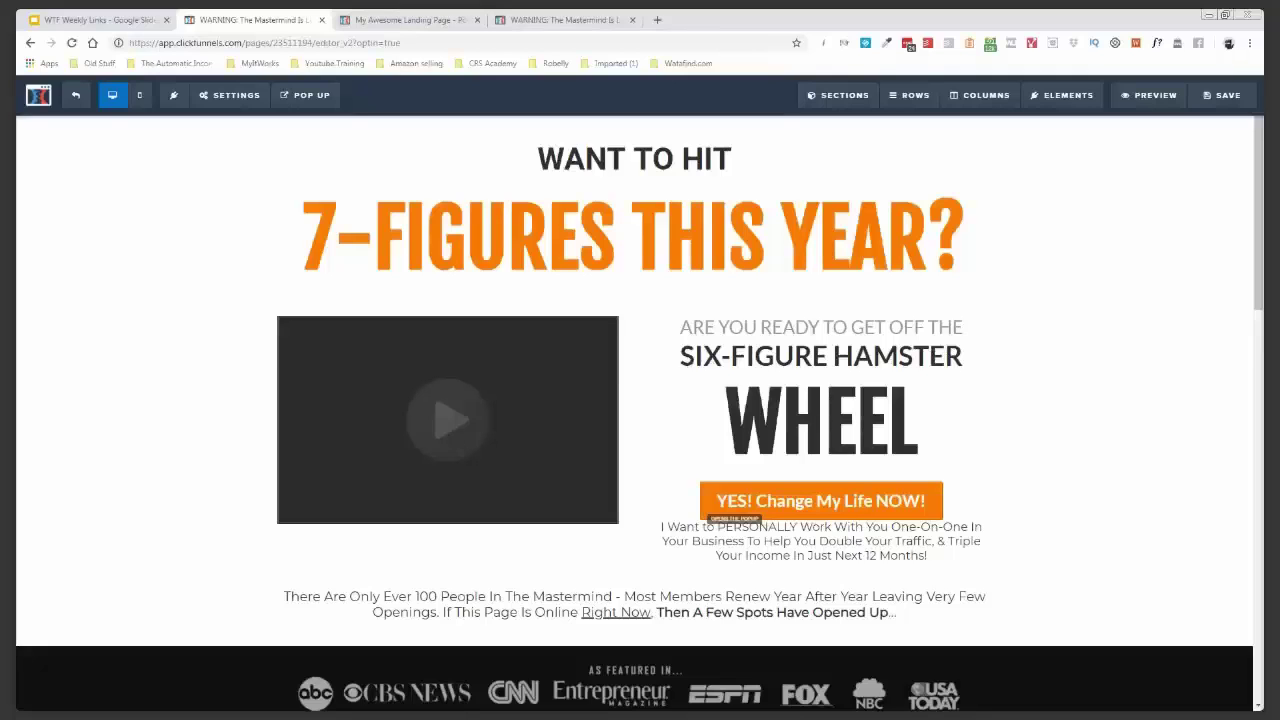
pyautogui.click(236, 95)
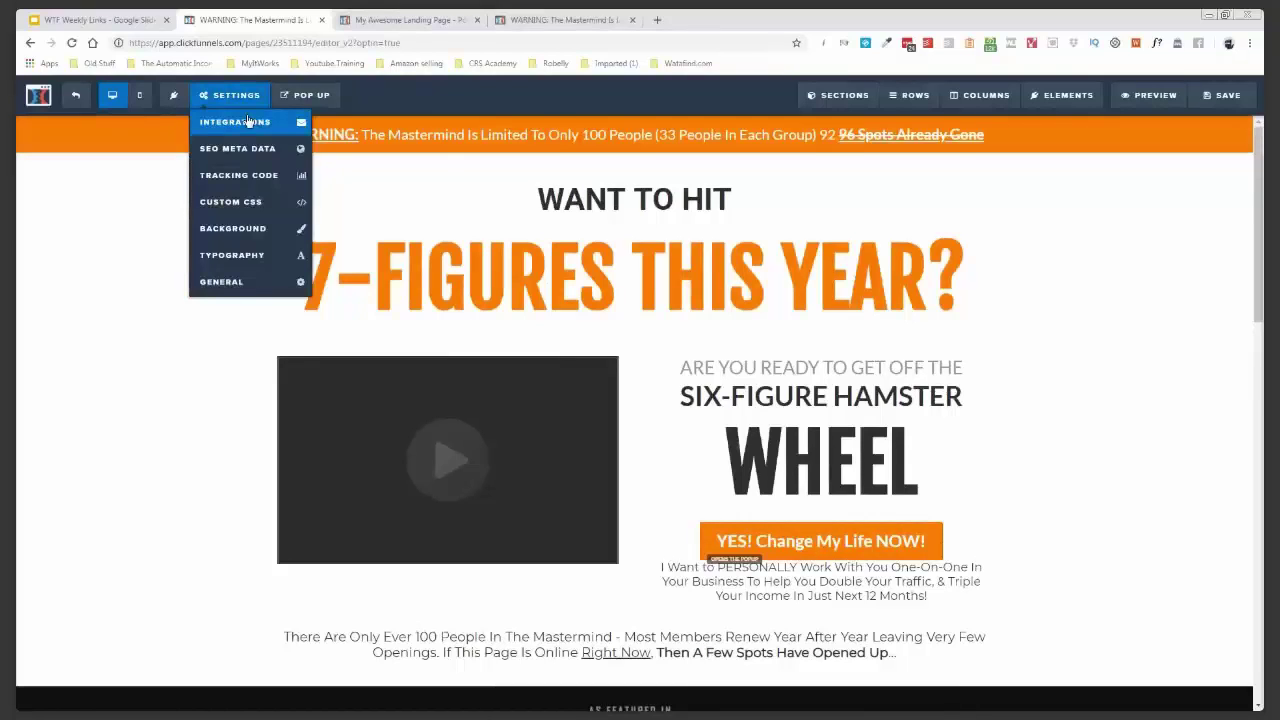
# - Connect the Optin page to Actionetics with Add To List '30 Day Summit', then remove that integration
pyautogui.click(247, 122)
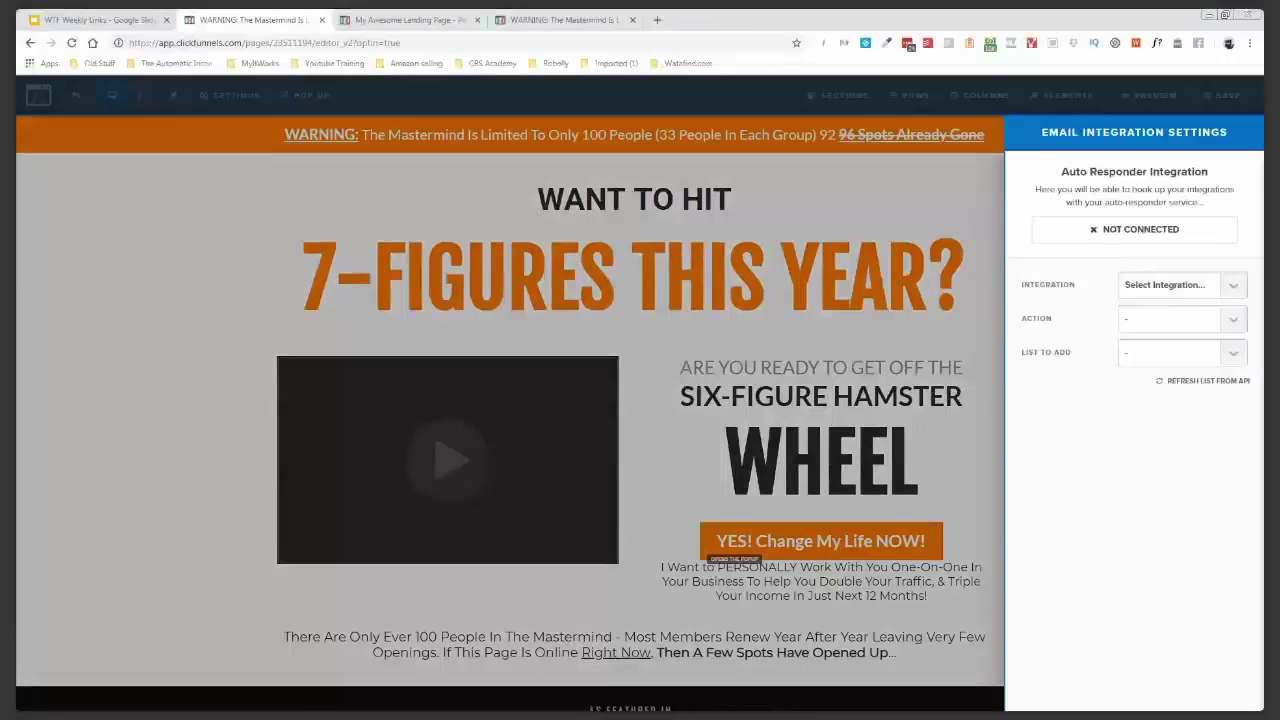
pyautogui.click(1212, 327)
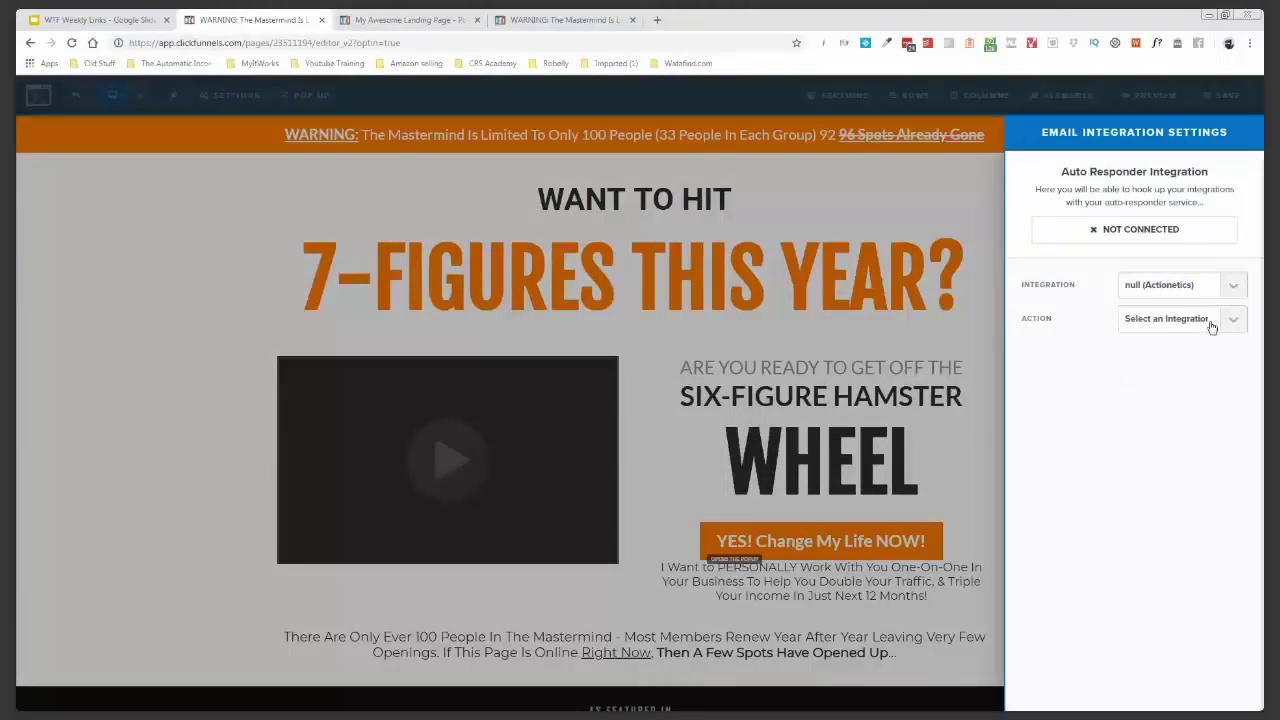
pyautogui.click(1204, 358)
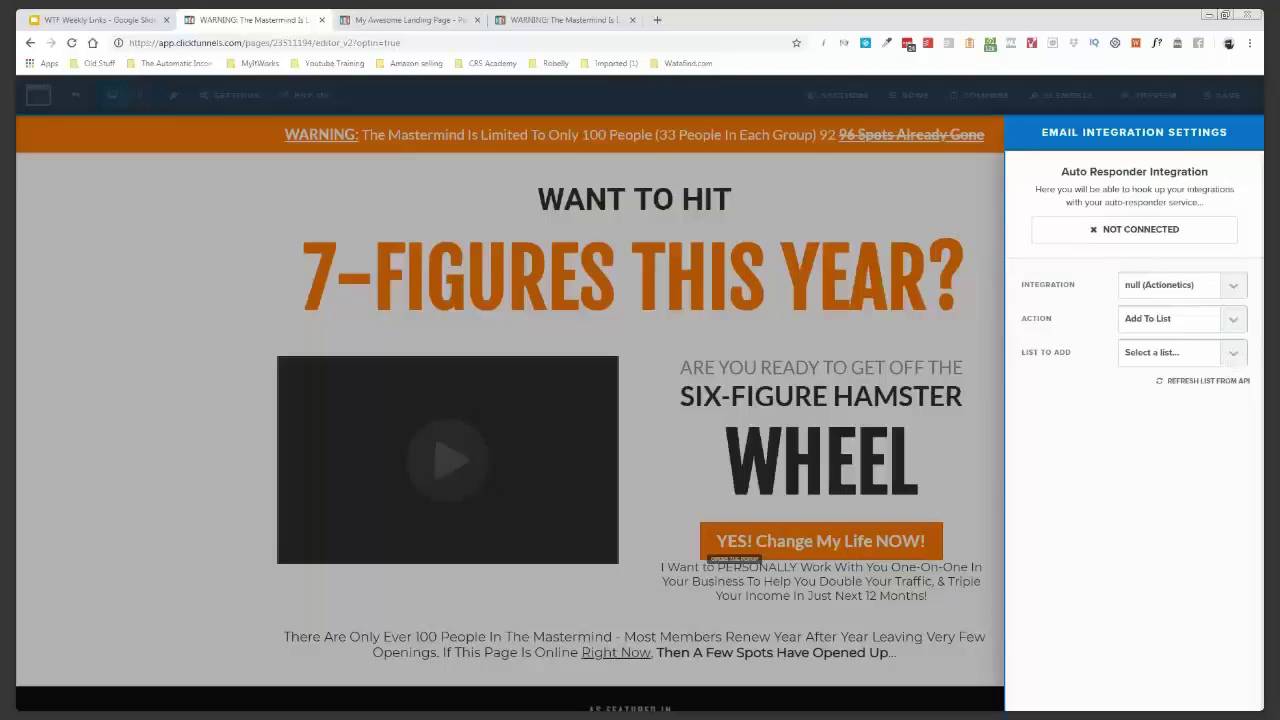
pyautogui.click(1106, 400)
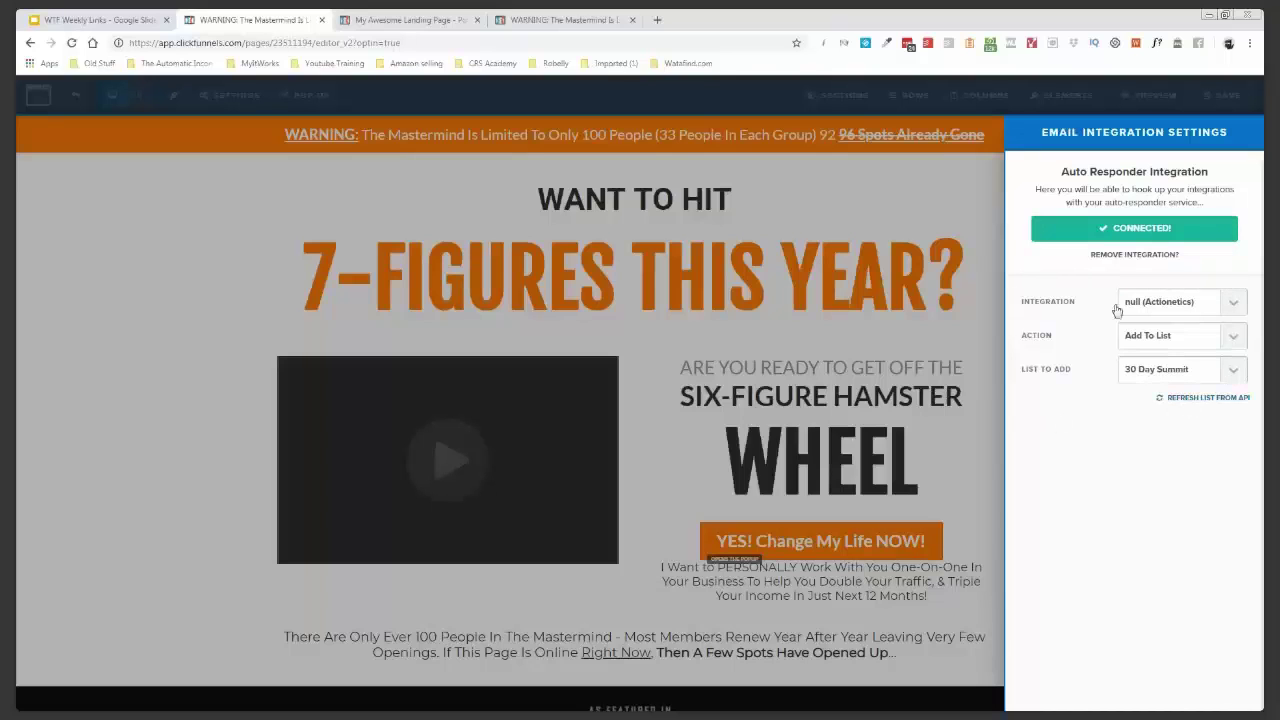
pyautogui.click(1134, 255)
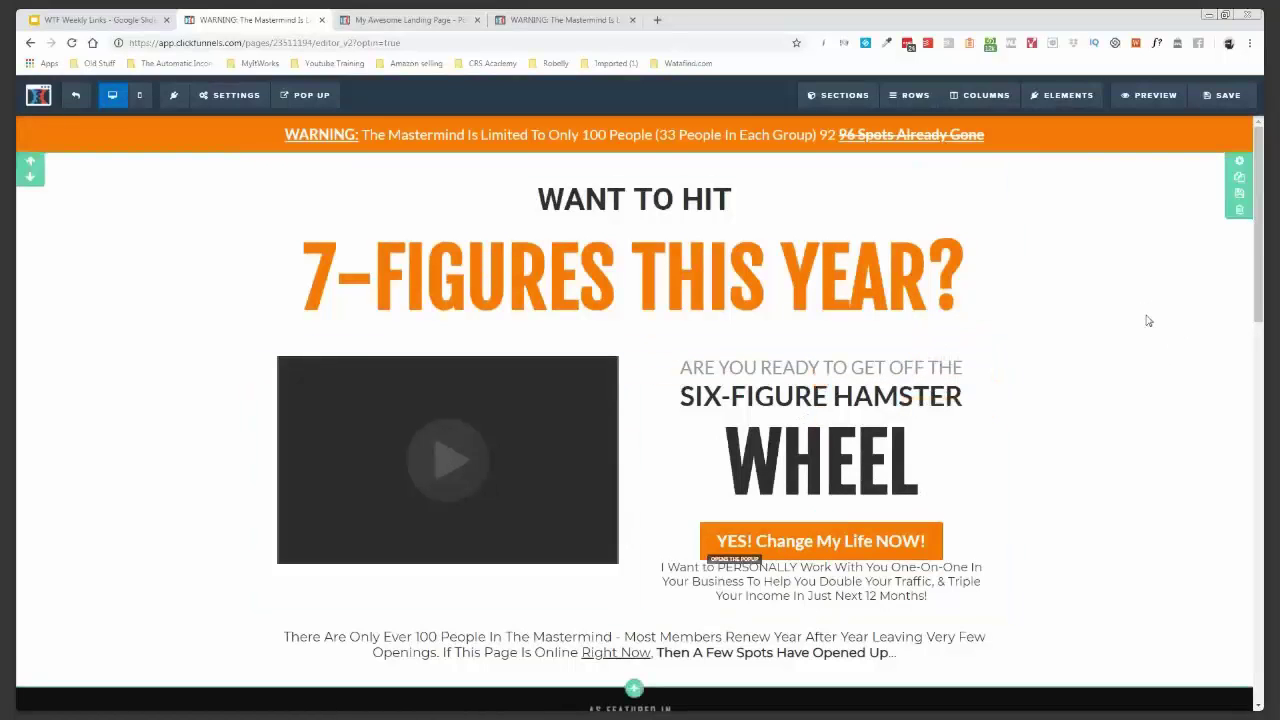
# - Save the Optin page and exit the editor back to the funnel's Optin step
pyautogui.click(1222, 97)
pyautogui.click(76, 97)
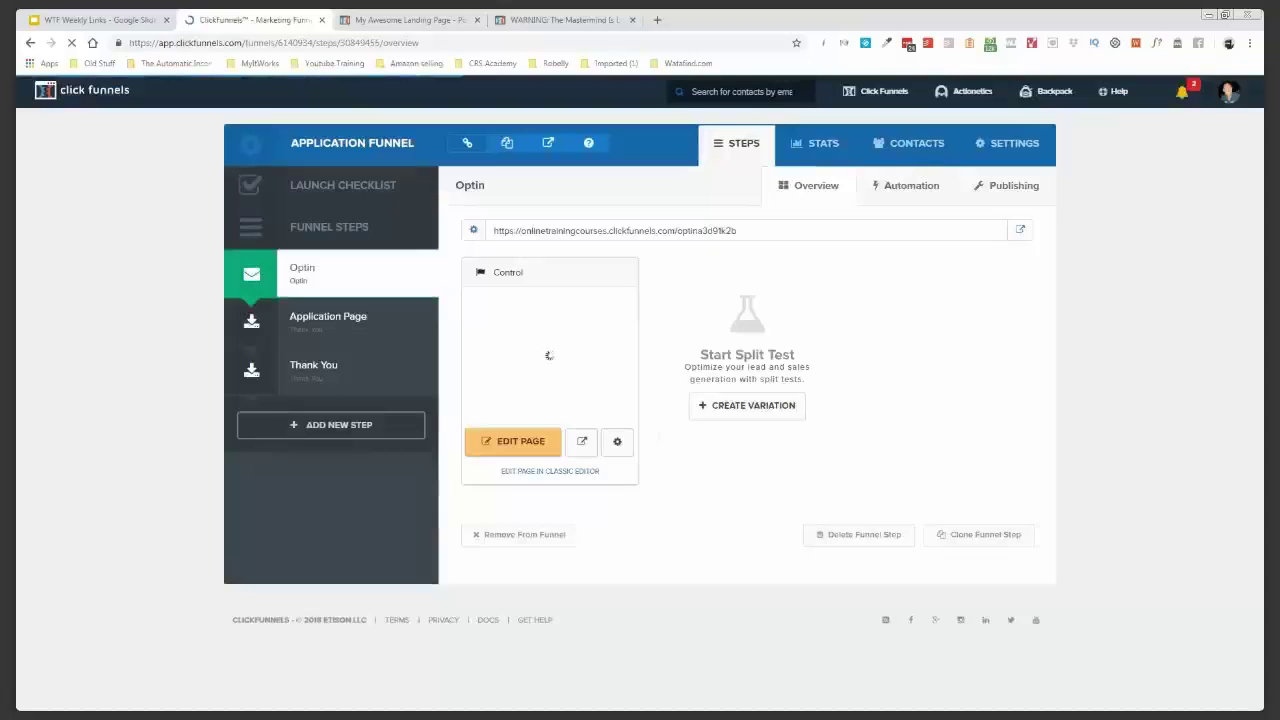
# - Select the Application Page step, preview it live, and close the 'My Awesome Landing Page' preview tabs
pyautogui.click(328, 318)
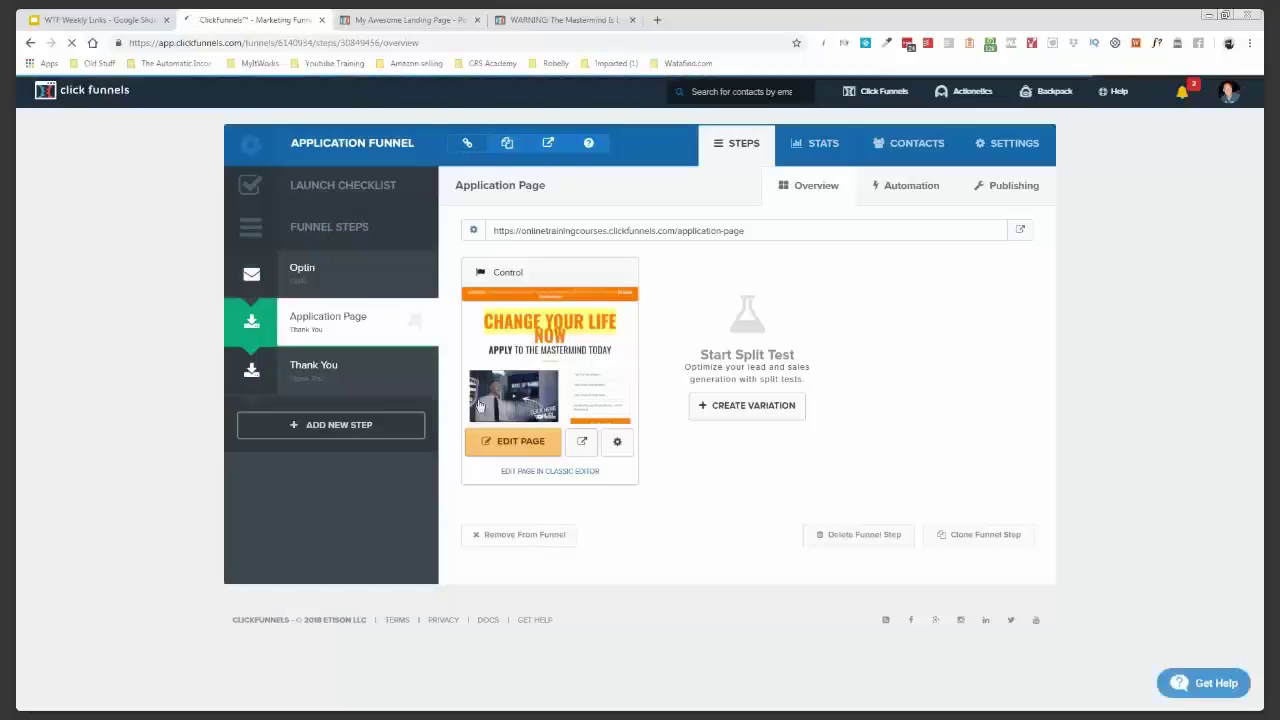
pyautogui.click(585, 444)
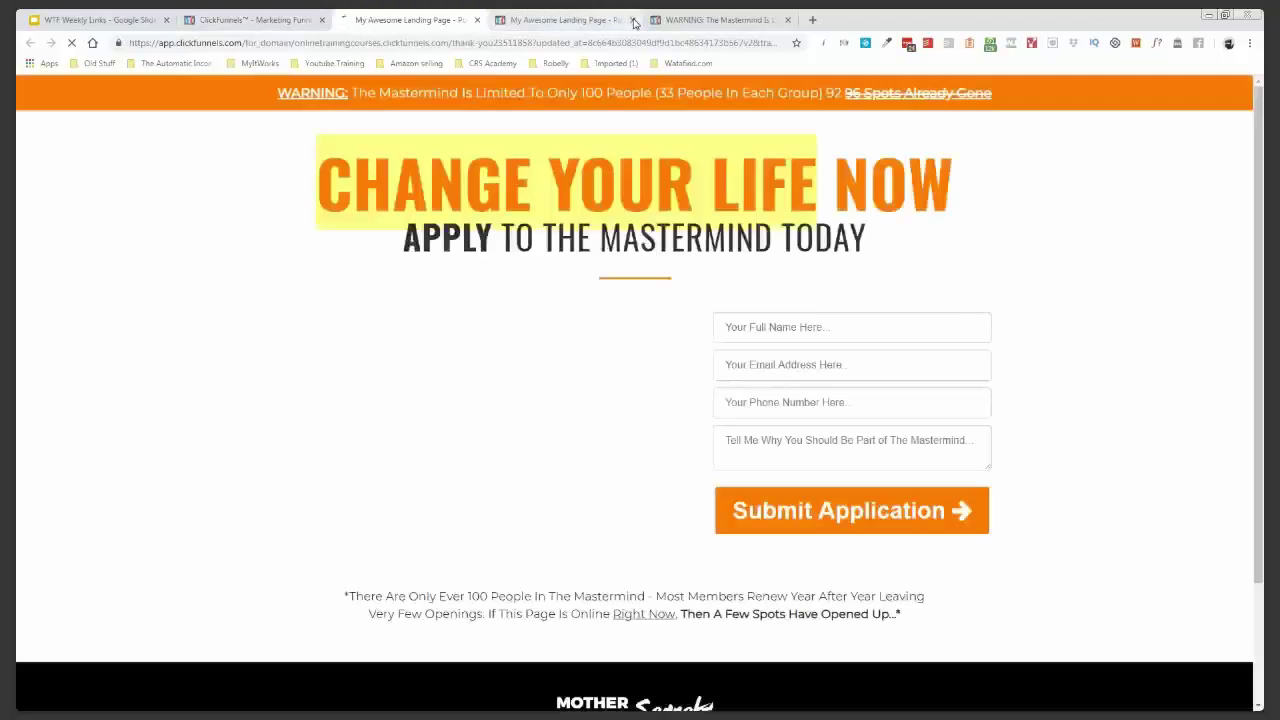
pyautogui.click(633, 20)
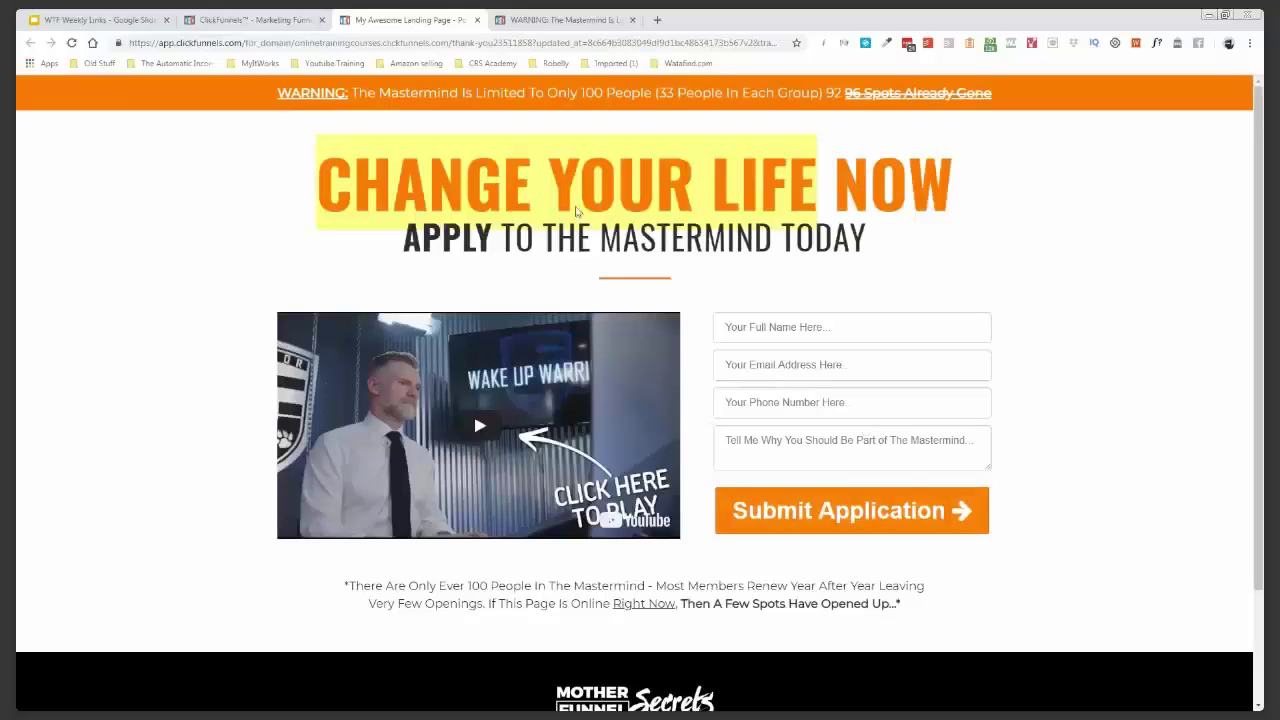
pyautogui.click(477, 20)
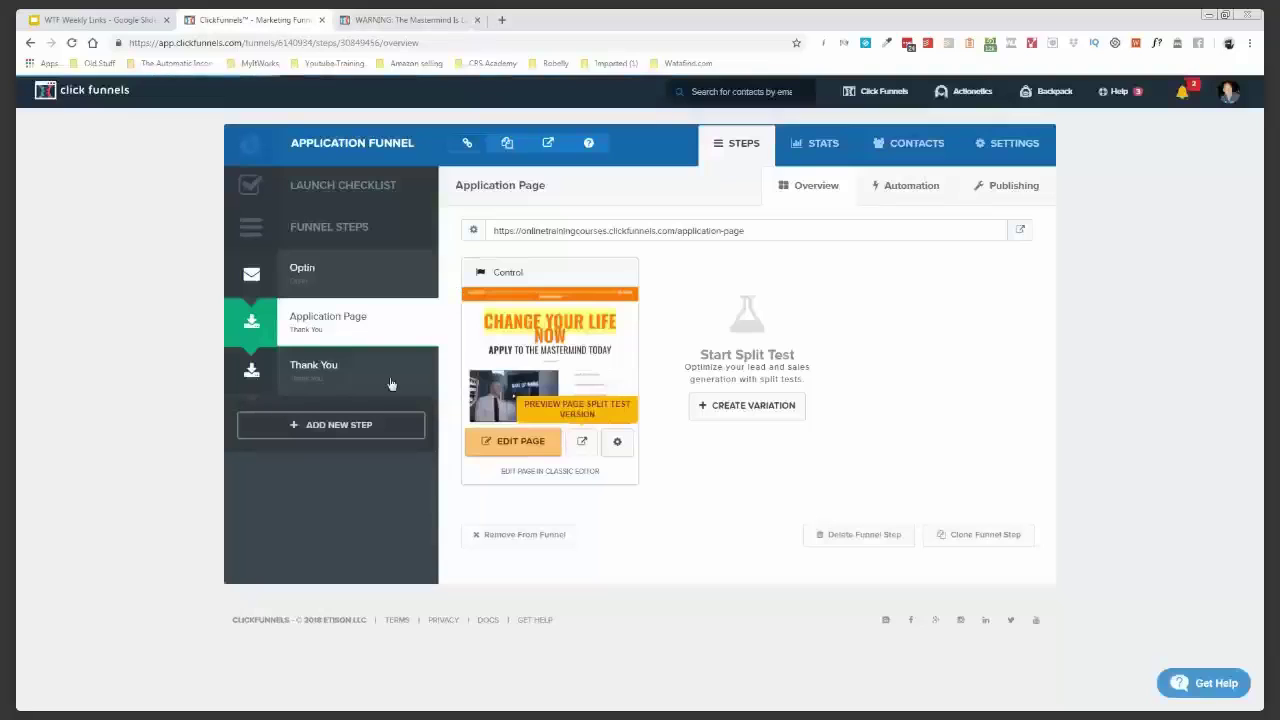
# - Select the Thank You step and close the leftover WARNING opt-in preview tab
pyautogui.click(333, 376)
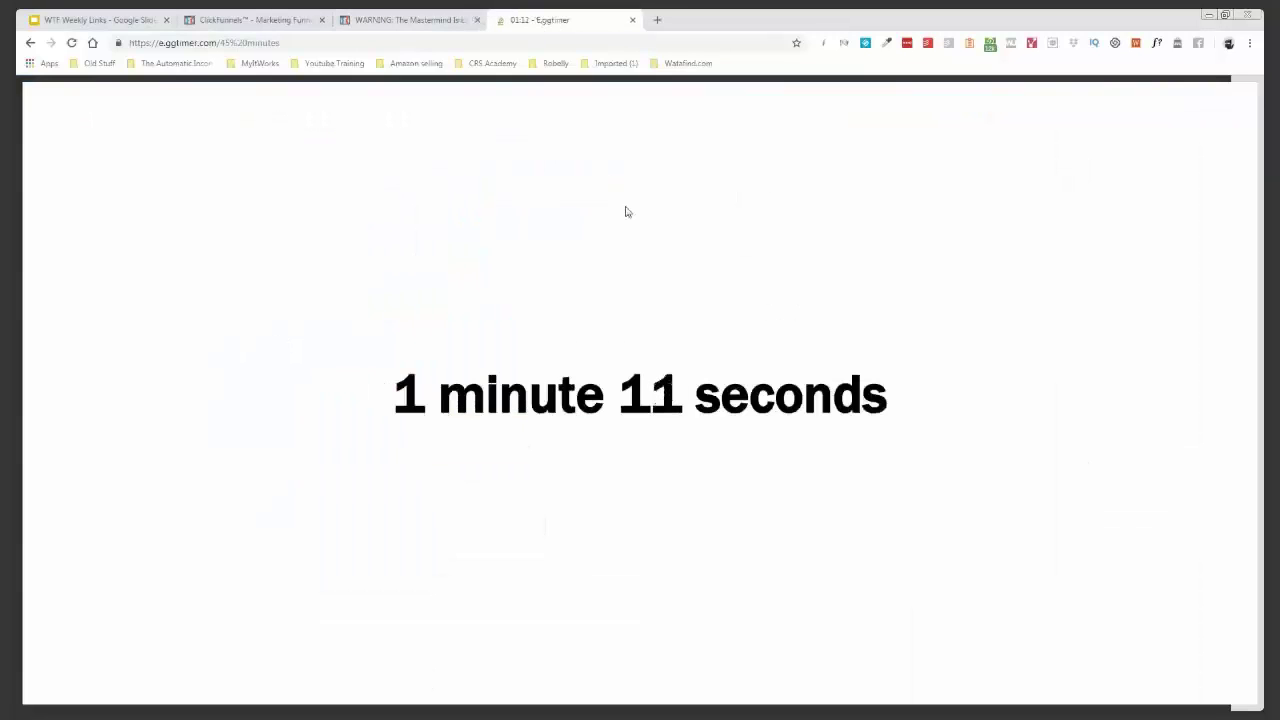
pyautogui.click(483, 20)
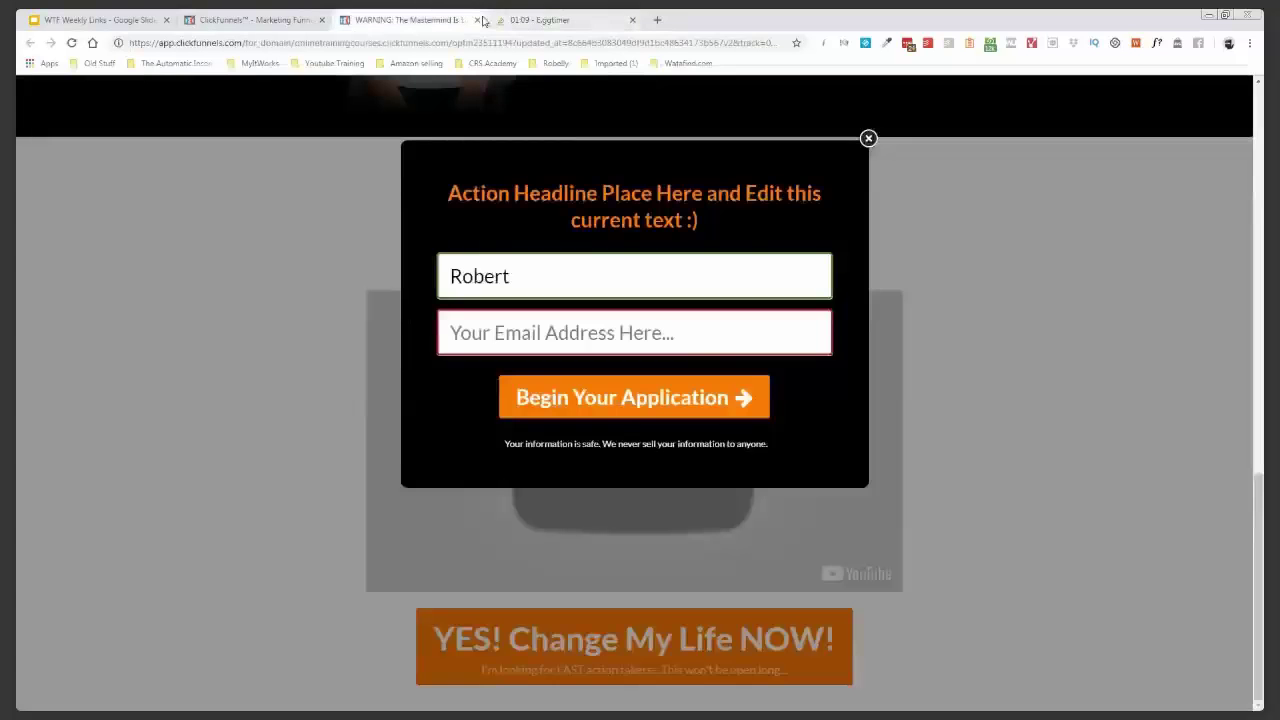
pyautogui.click(478, 20)
# - Return to the funnel's Optin step overview and check the remaining time in the Eggtimer countdown tab
pyautogui.click(300, 20)
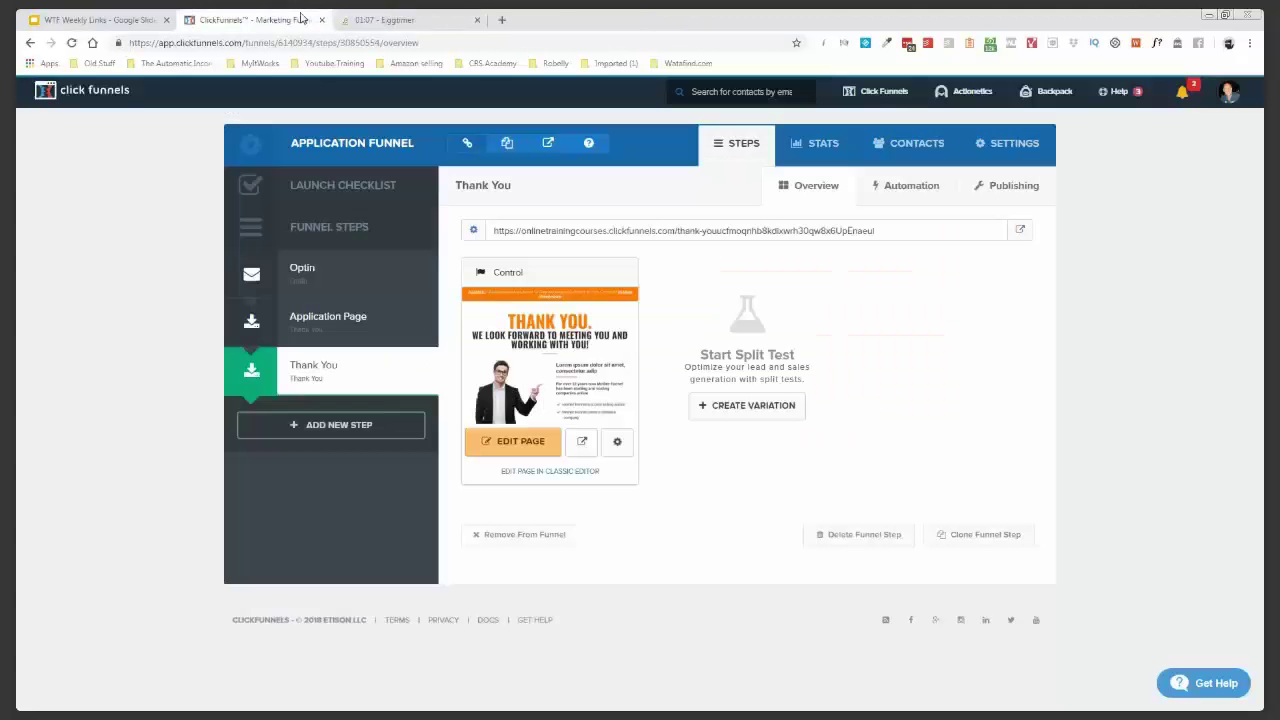
pyautogui.click(345, 277)
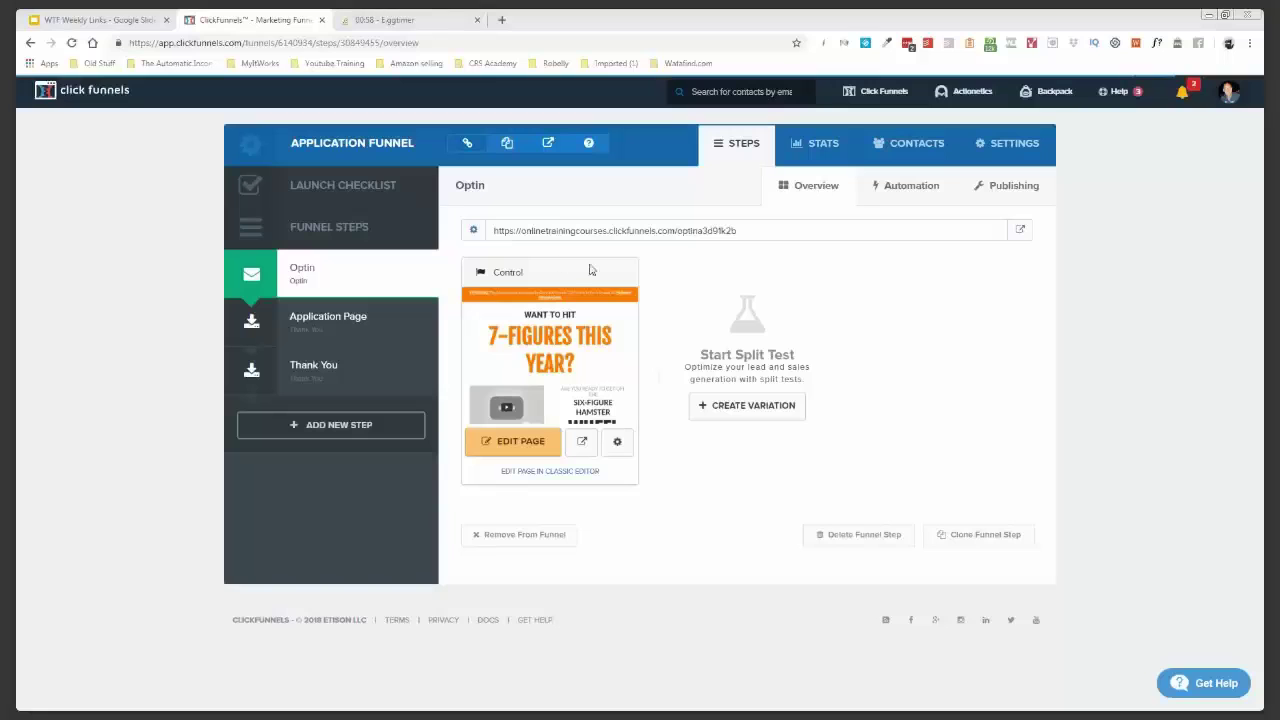
pyautogui.click(414, 20)
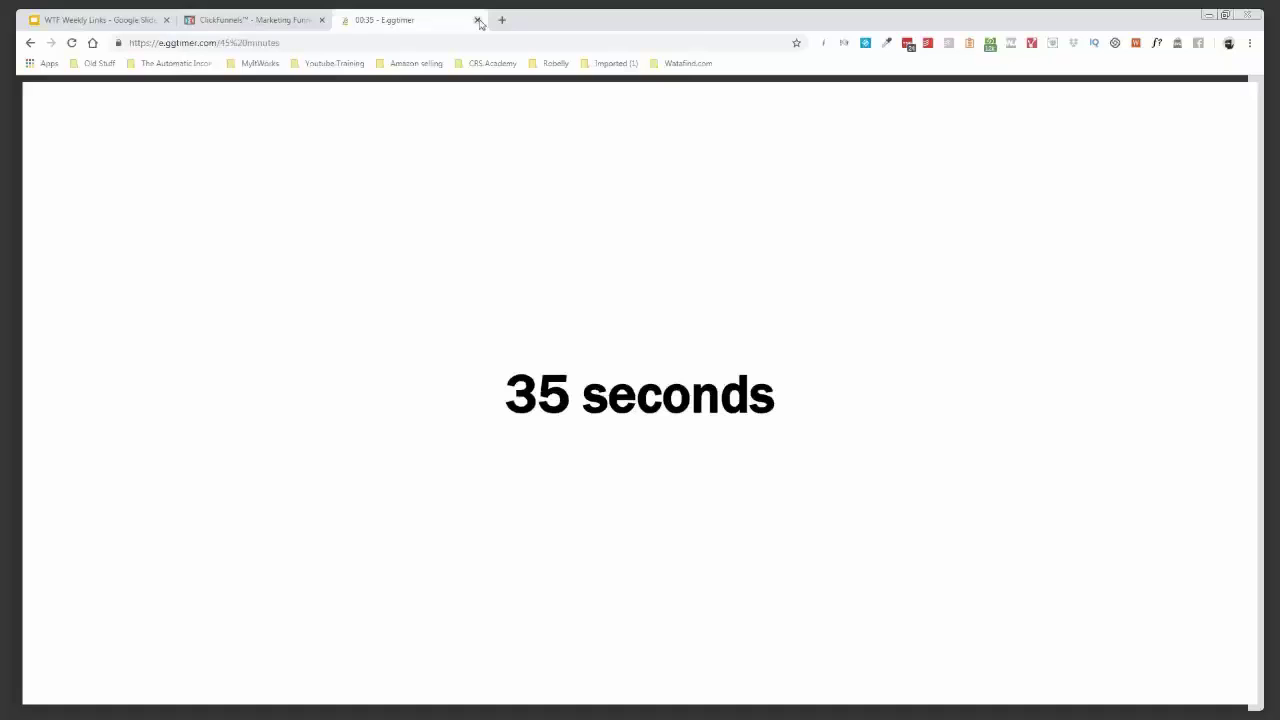
pyautogui.click(477, 20)
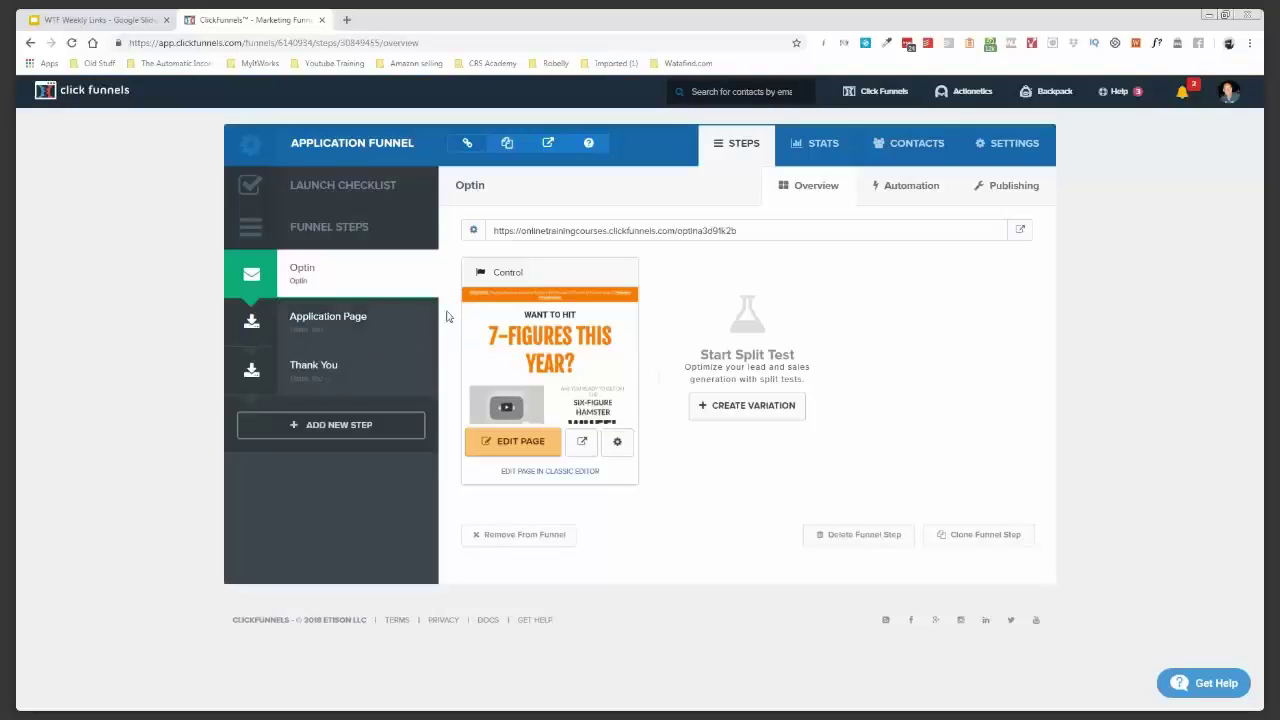
# - Select the Thank You step in the Funnel Steps sidebar to view its page preview
pyautogui.click(340, 371)
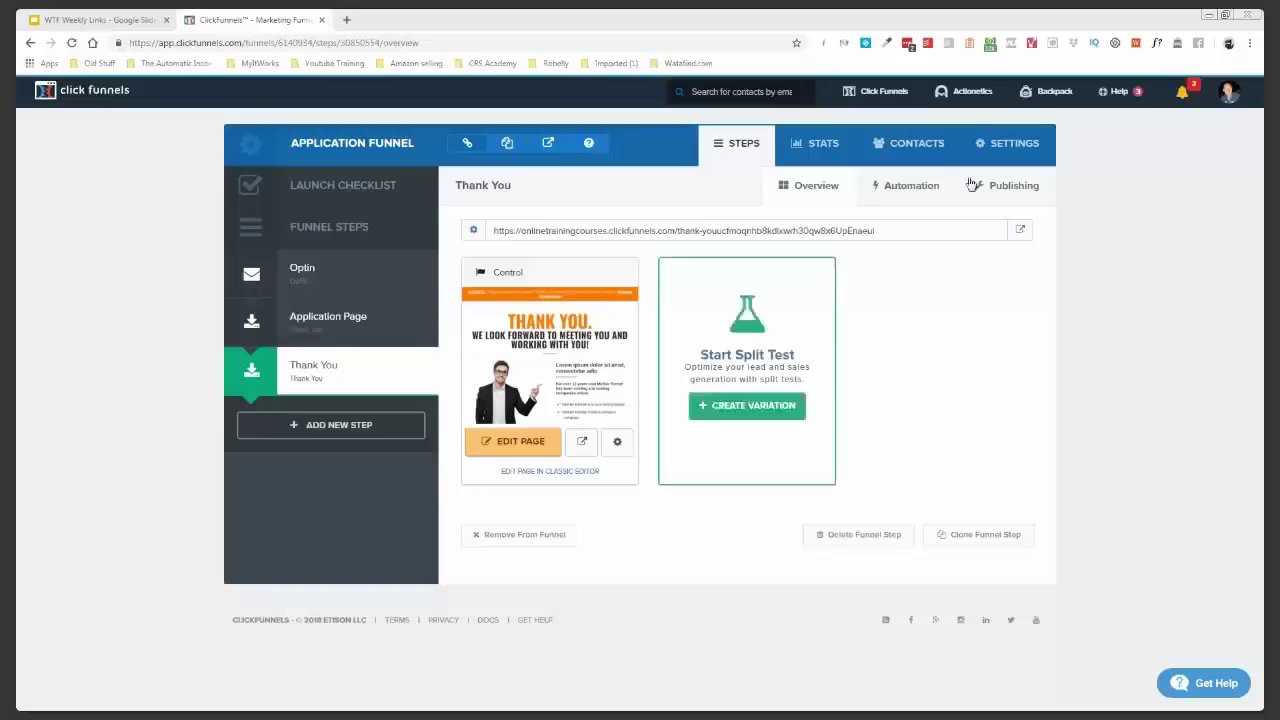
pyautogui.click(968, 93)
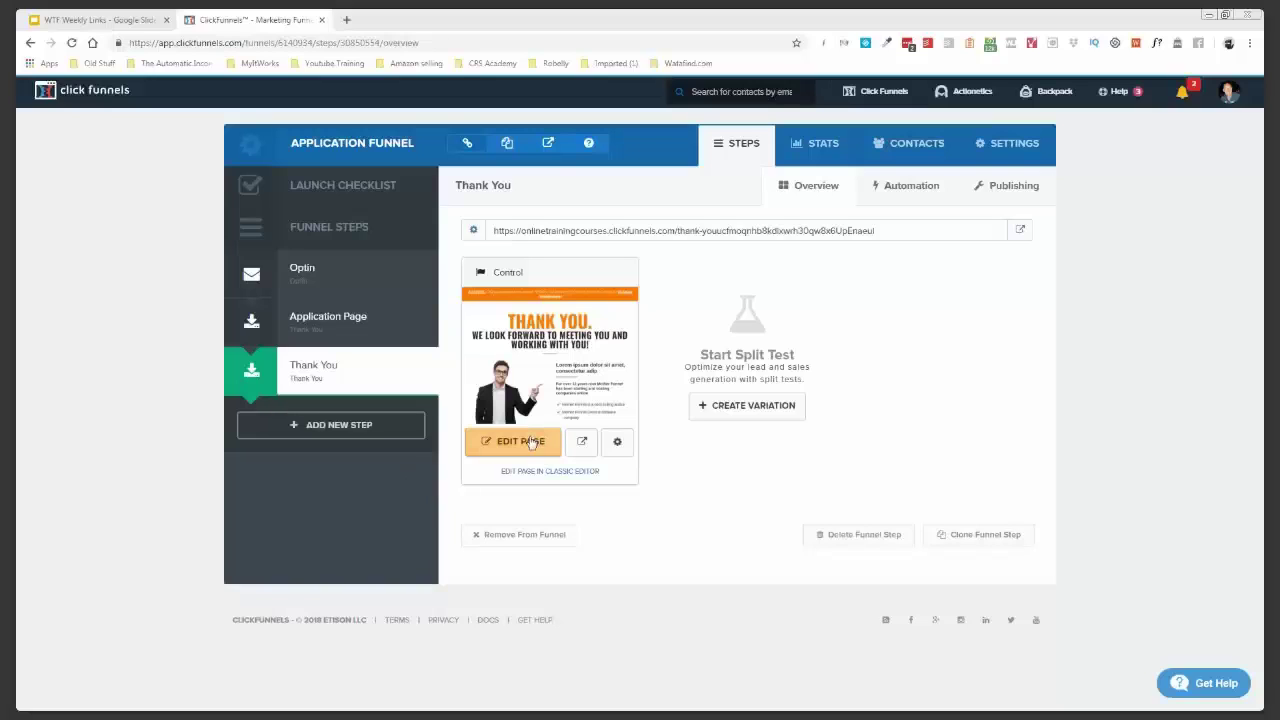
# - Preview the live 'THANK YOU.' page in a new tab, then return to the ClickFunnels tab
pyautogui.click(585, 444)
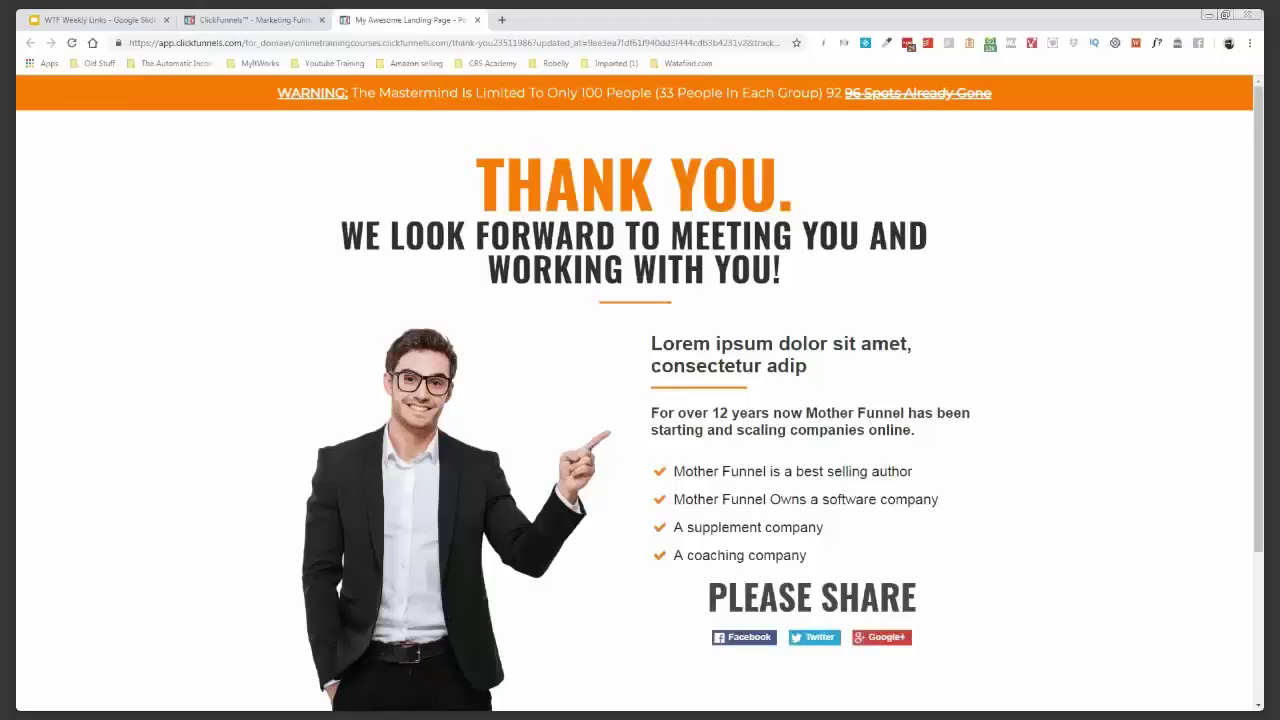
pyautogui.moveTo(650, 413); pyautogui.dragTo(676, 413)
pyautogui.click(800, 365)
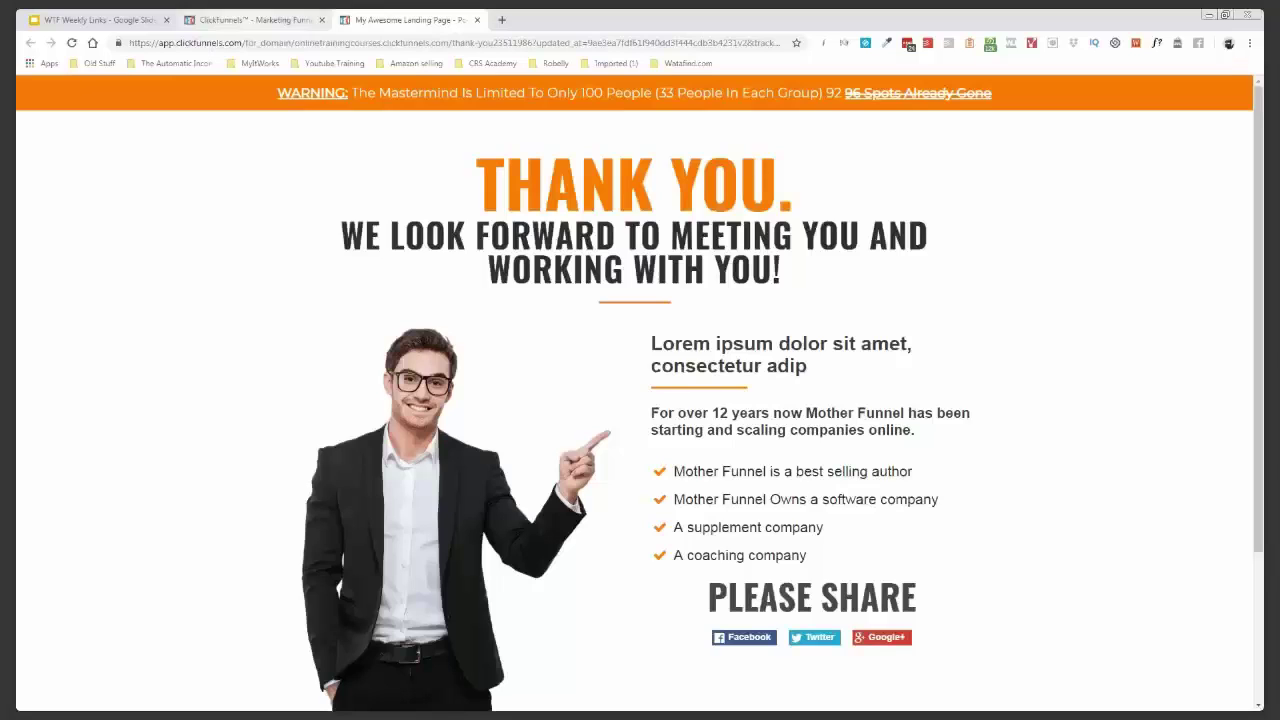
pyautogui.click(246, 22)
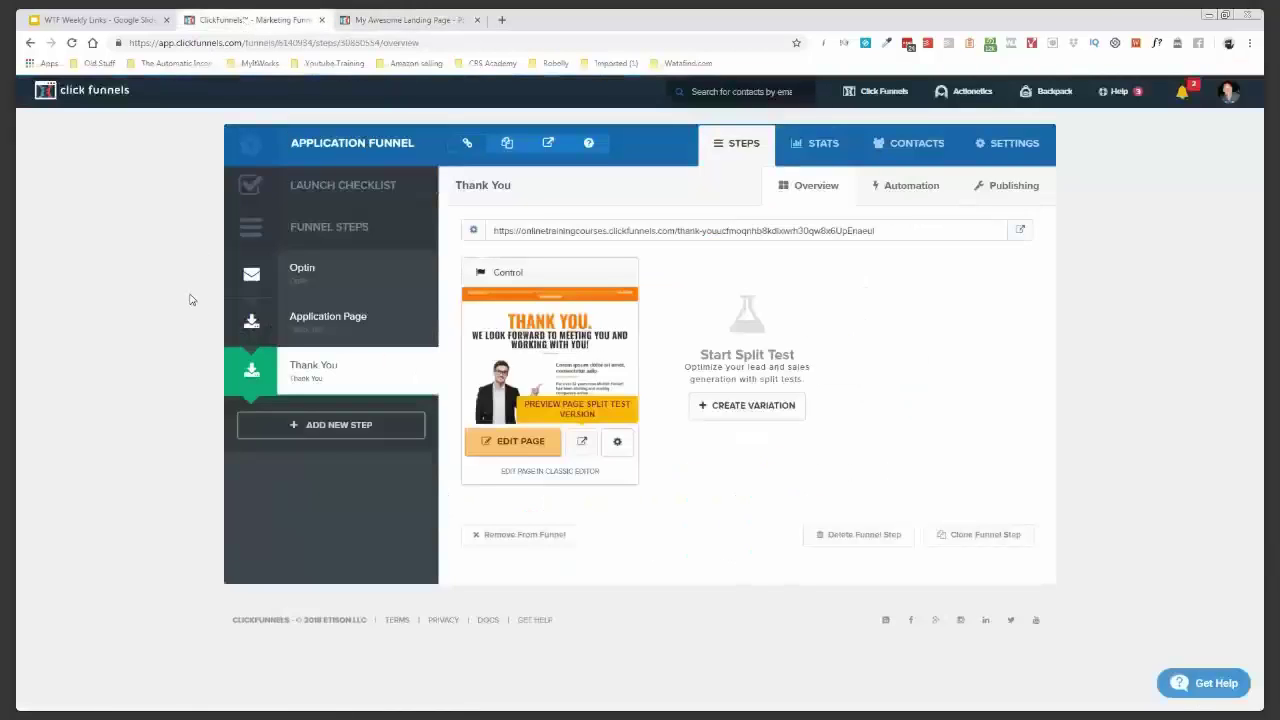